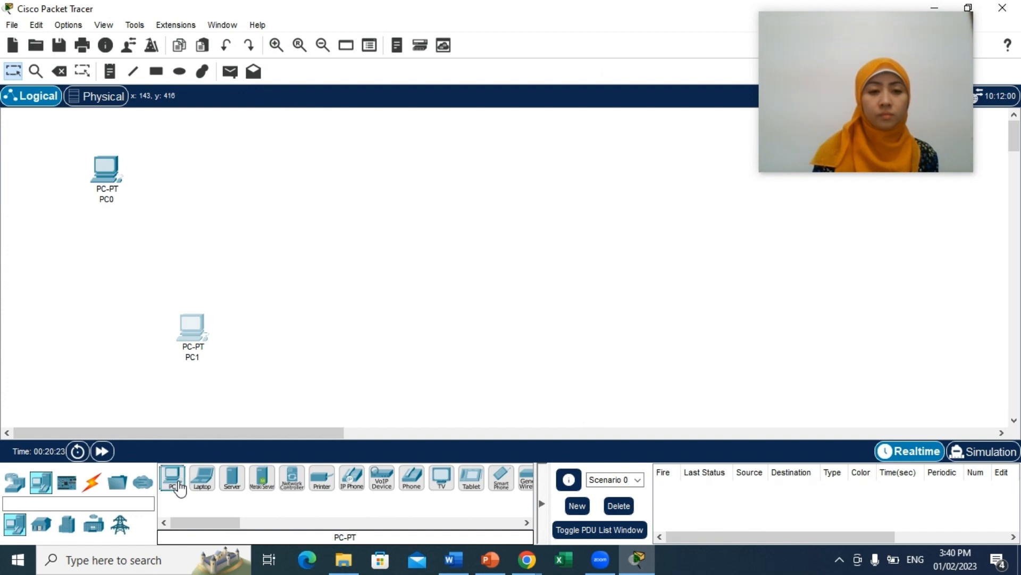
Add two more PCs to the workspace, one in the upper row beside PC0 and one in the lower row beside PC1
click(180, 485)
click(305, 173)
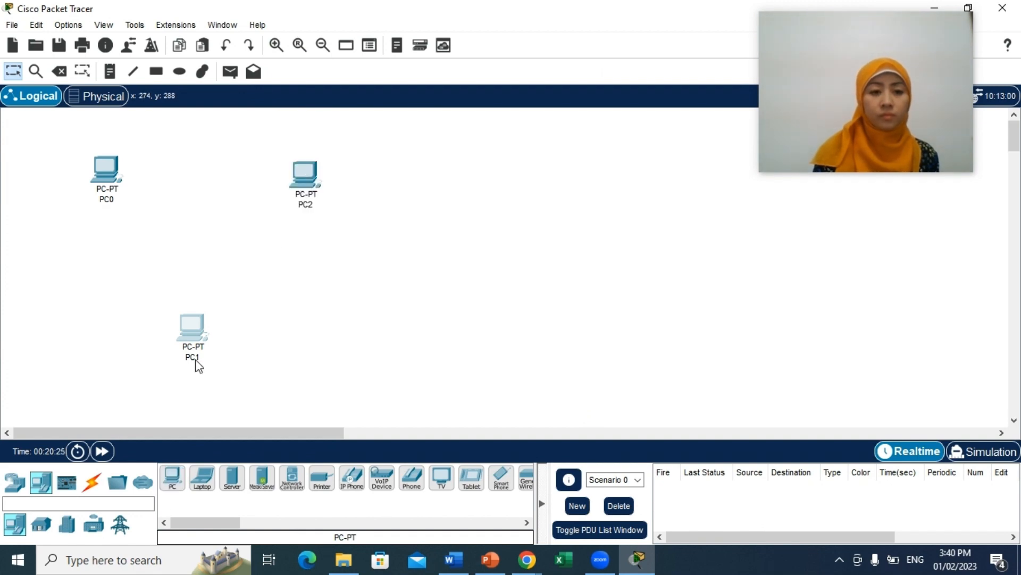
click(180, 485)
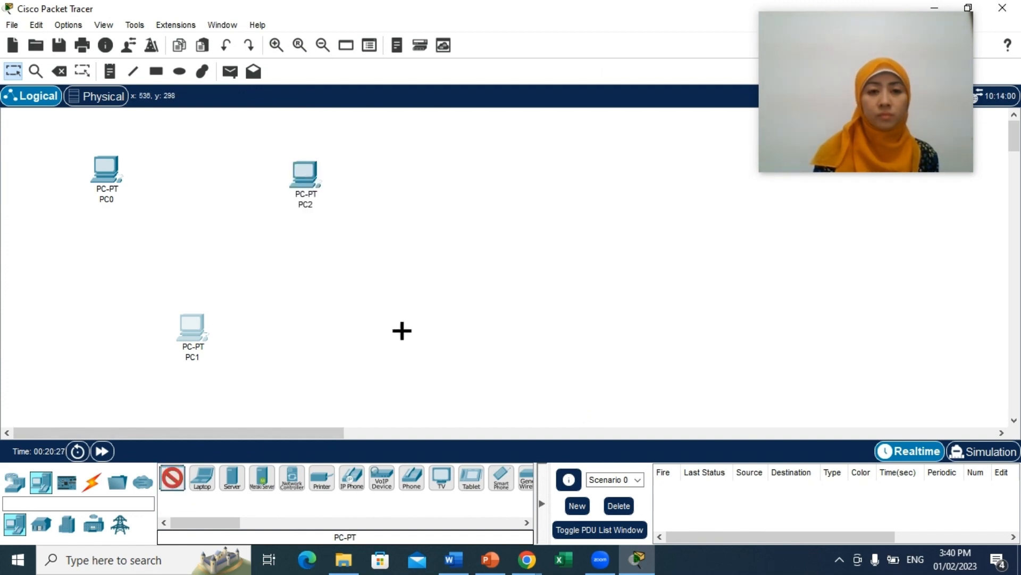
click(411, 331)
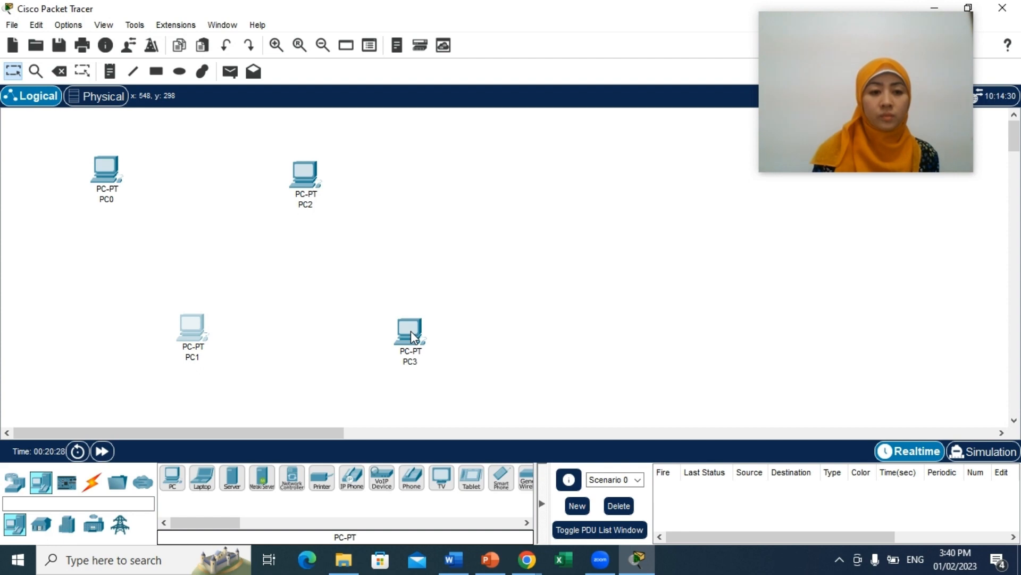
Place three 2960 switches in a row between the upper and lower PCs
click(14, 482)
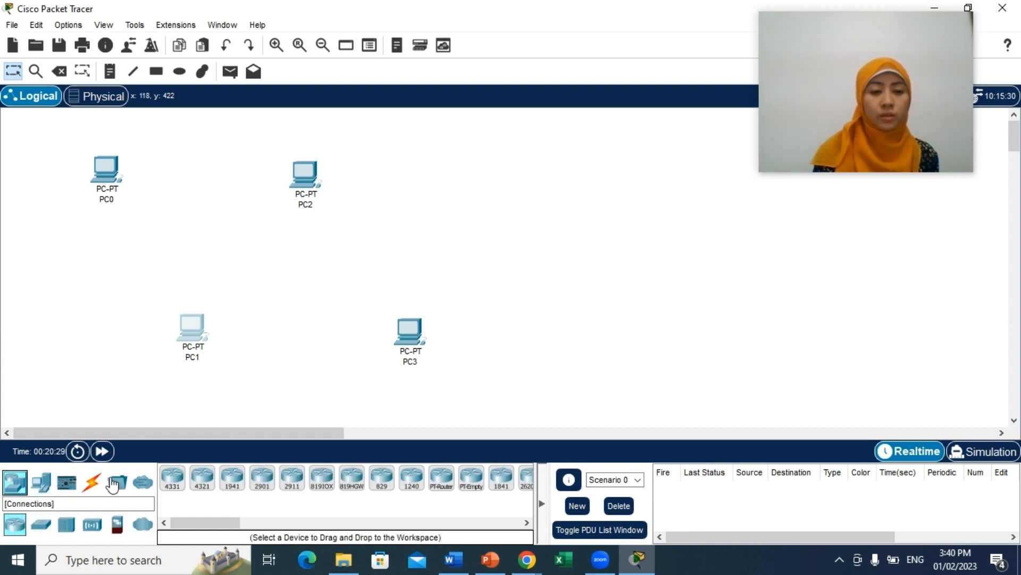
click(41, 528)
click(172, 478)
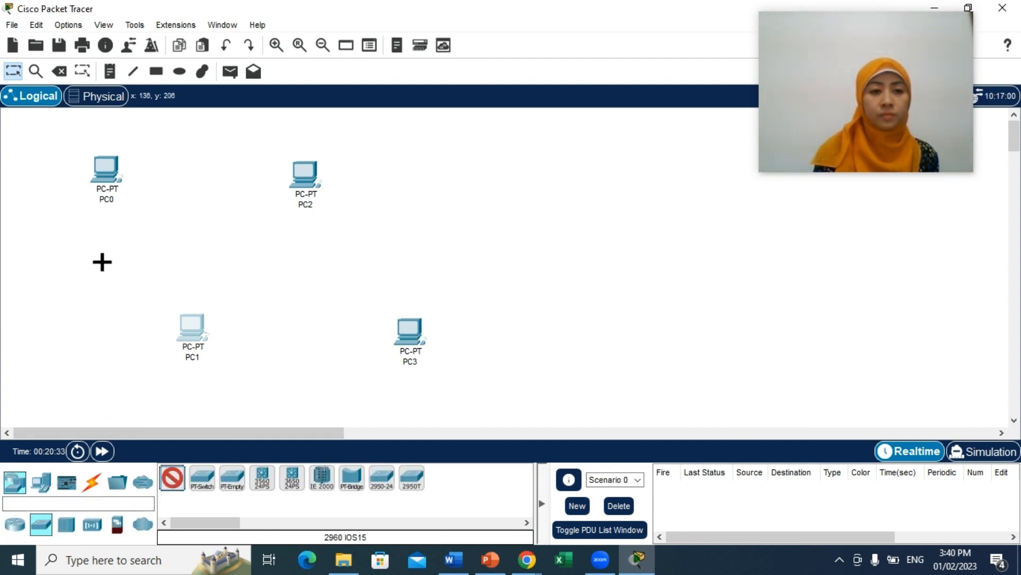
click(102, 262)
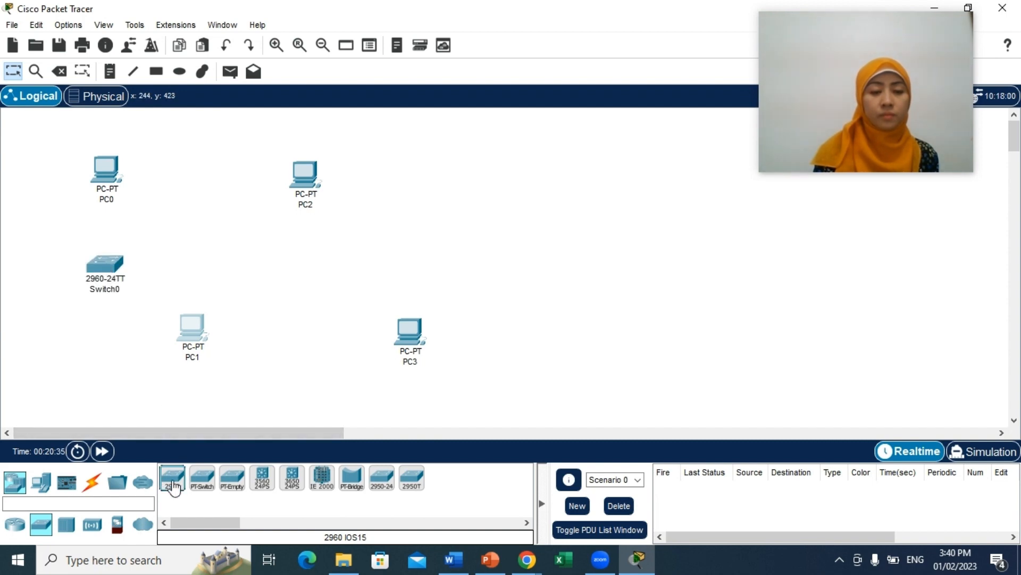
drag(173, 486, 203, 260)
drag(173, 487, 315, 280)
click(315, 280)
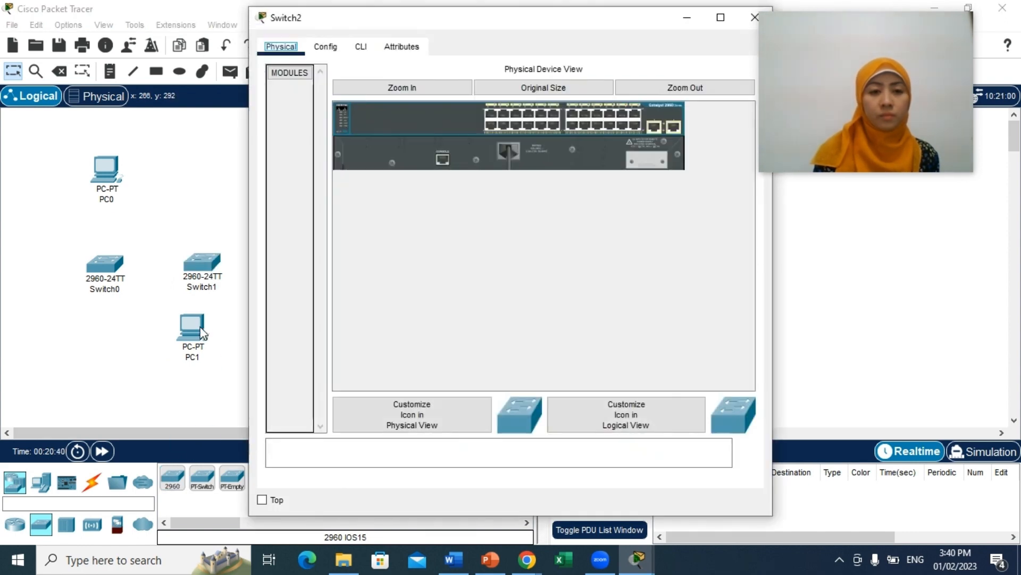
click(754, 18)
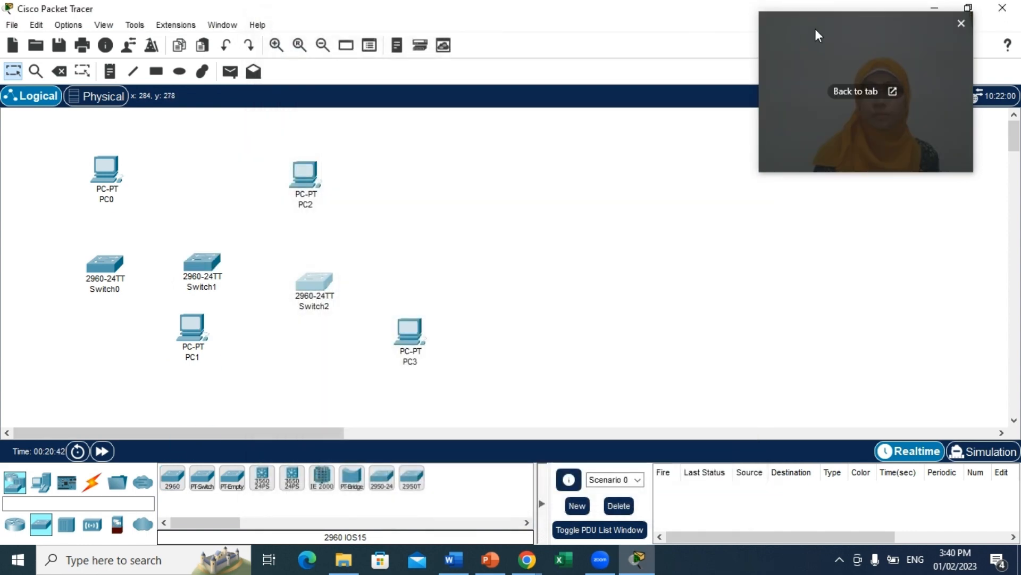
Shift PC1, Switch1, Switch2 and PC3 into tidier alignment, and add a fourth 2960 switch above PC3
drag(817, 32, 856, 153)
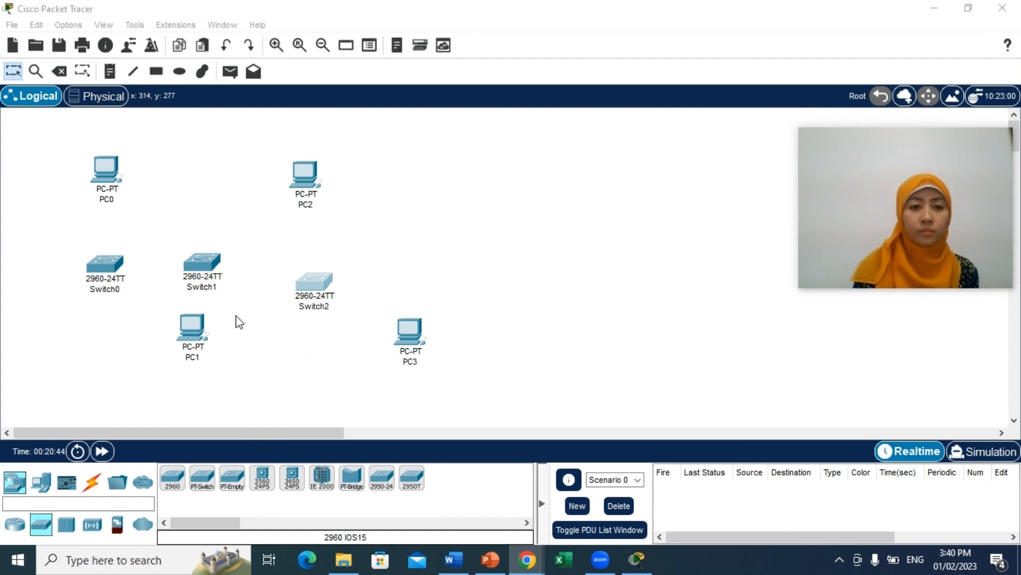
drag(201, 338, 207, 358)
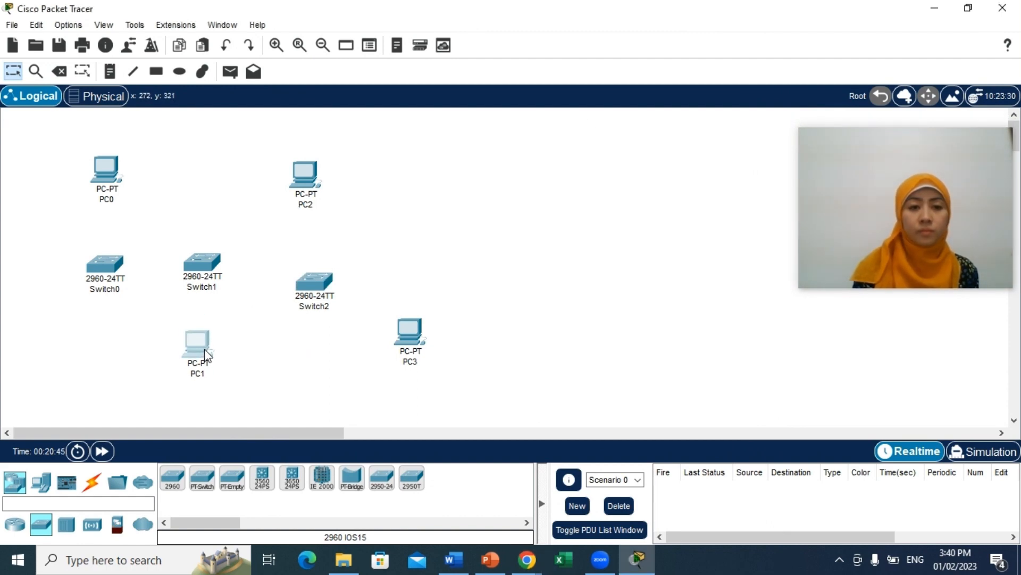
click(208, 276)
drag(205, 273, 204, 278)
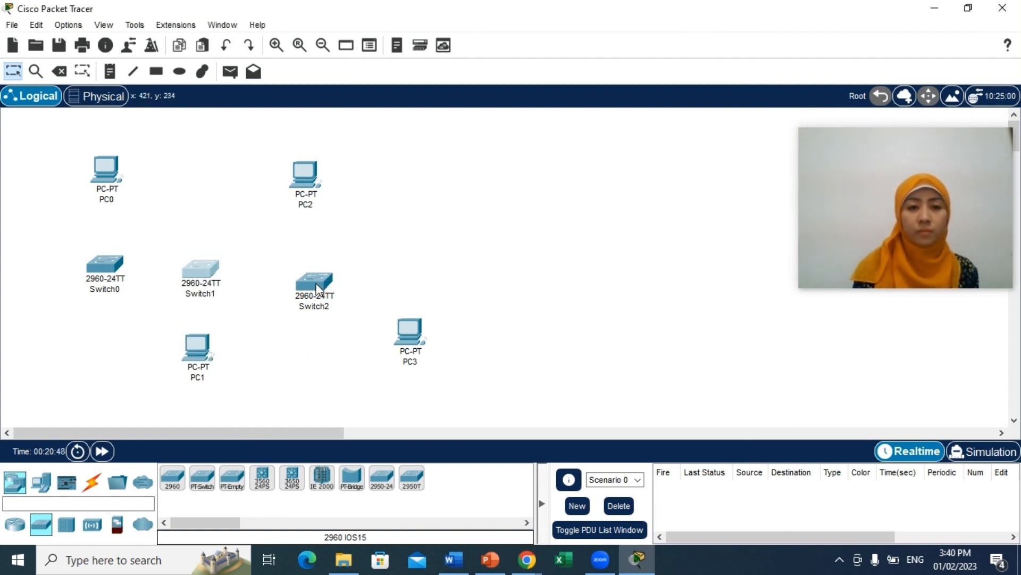
drag(317, 284, 304, 270)
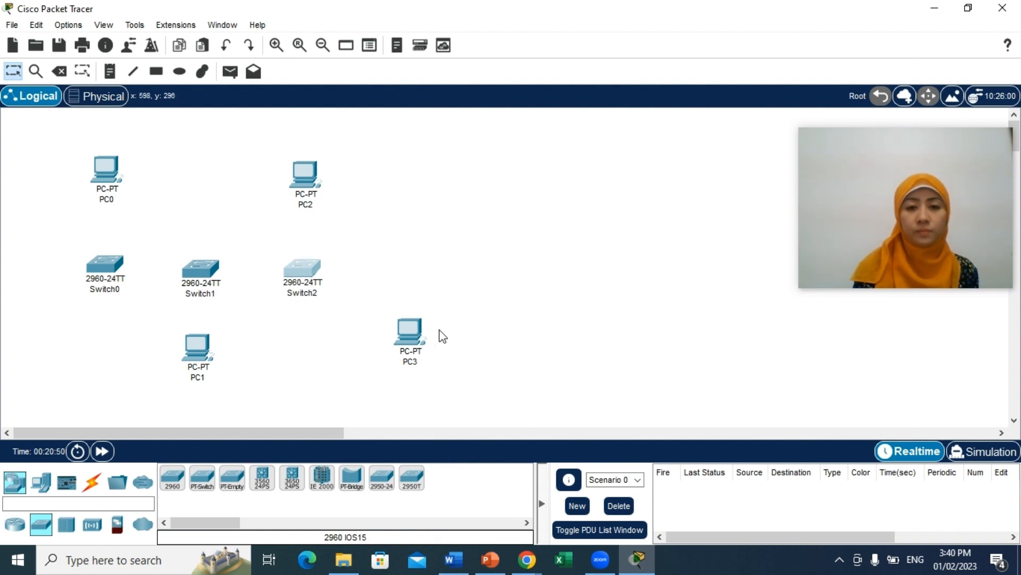
click(420, 338)
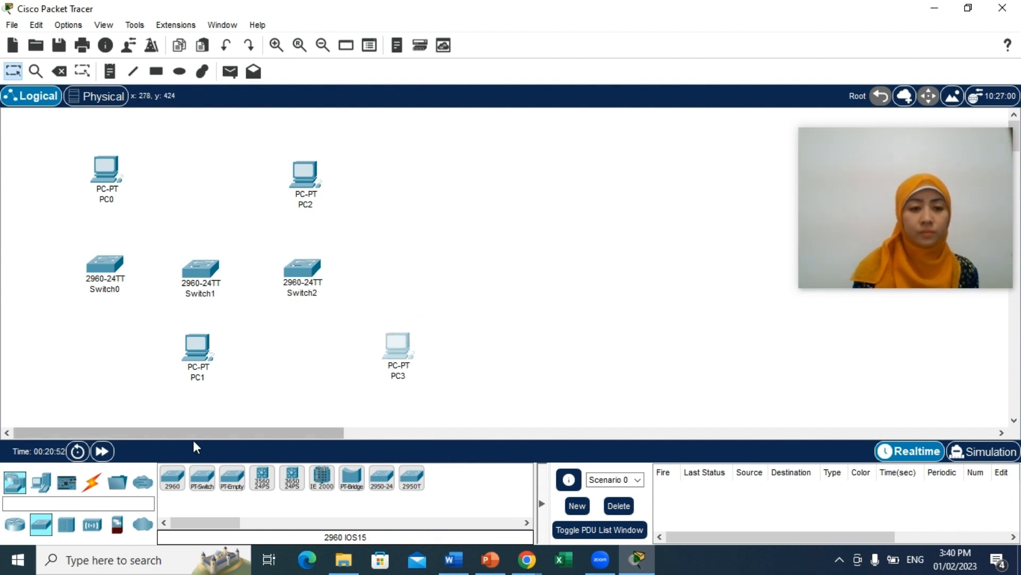
click(172, 477)
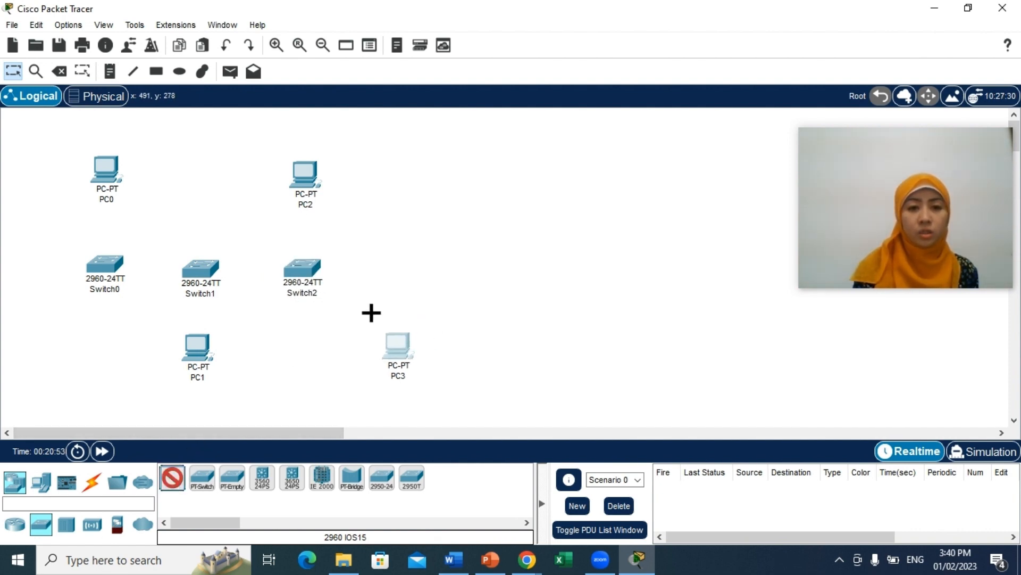
click(401, 274)
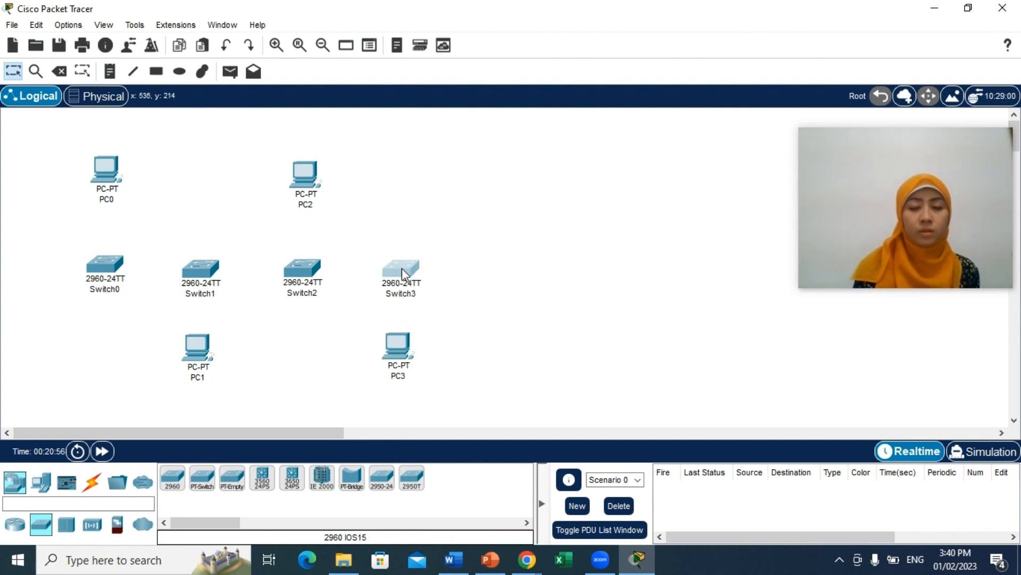
Connect Switch0 to PC0 using the automatically chosen connection type
click(92, 482)
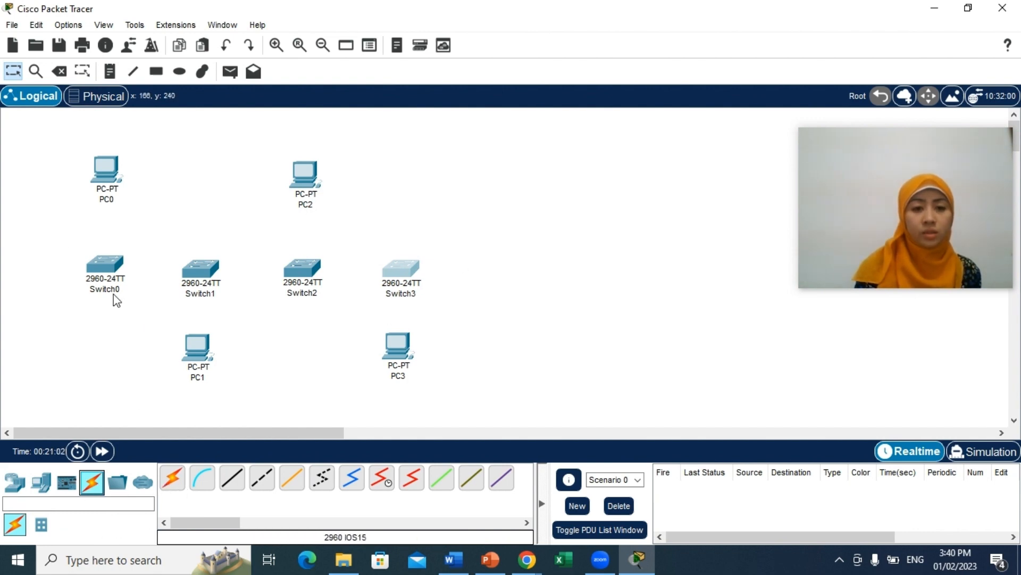
click(175, 485)
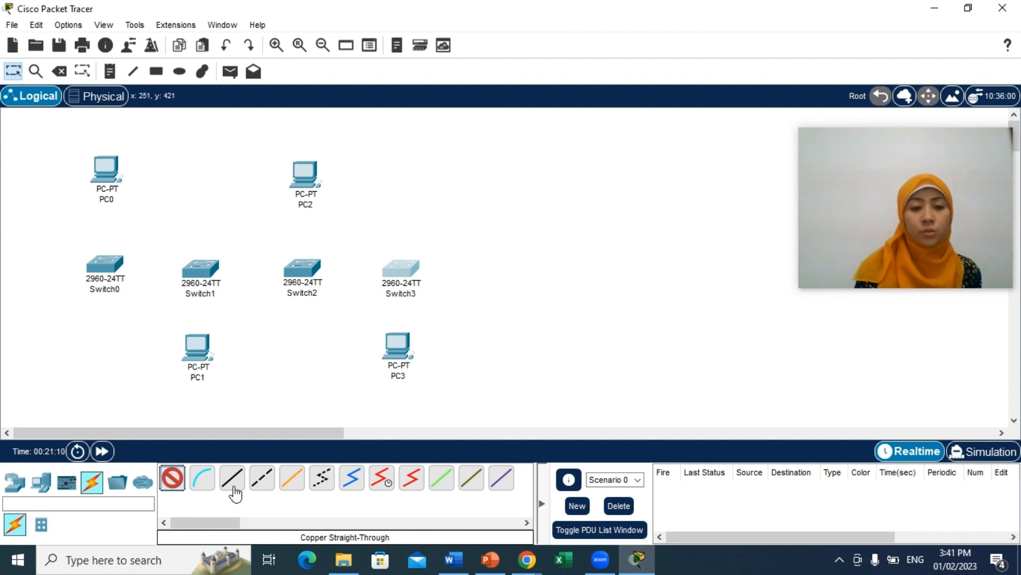
click(167, 481)
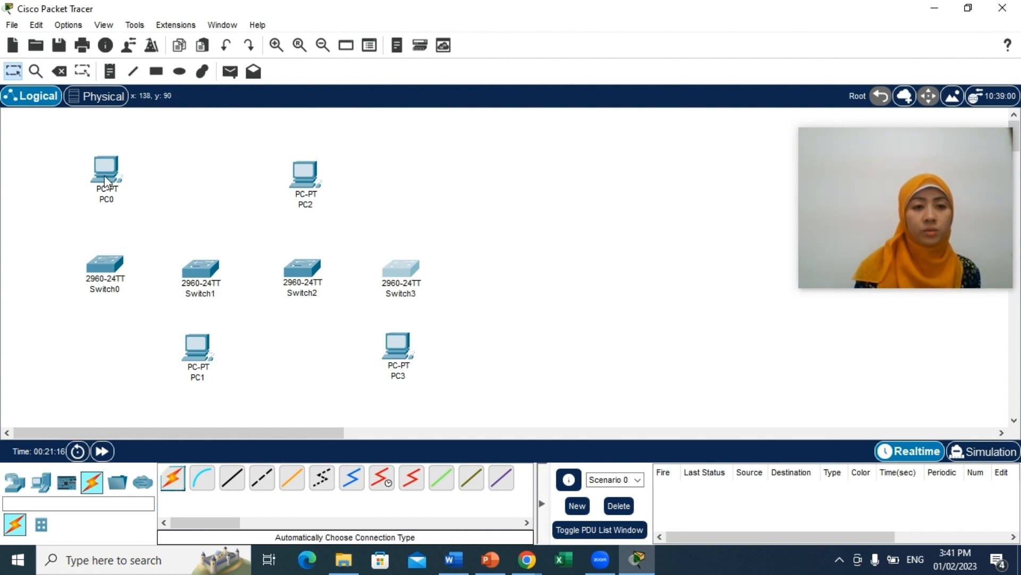
click(171, 481)
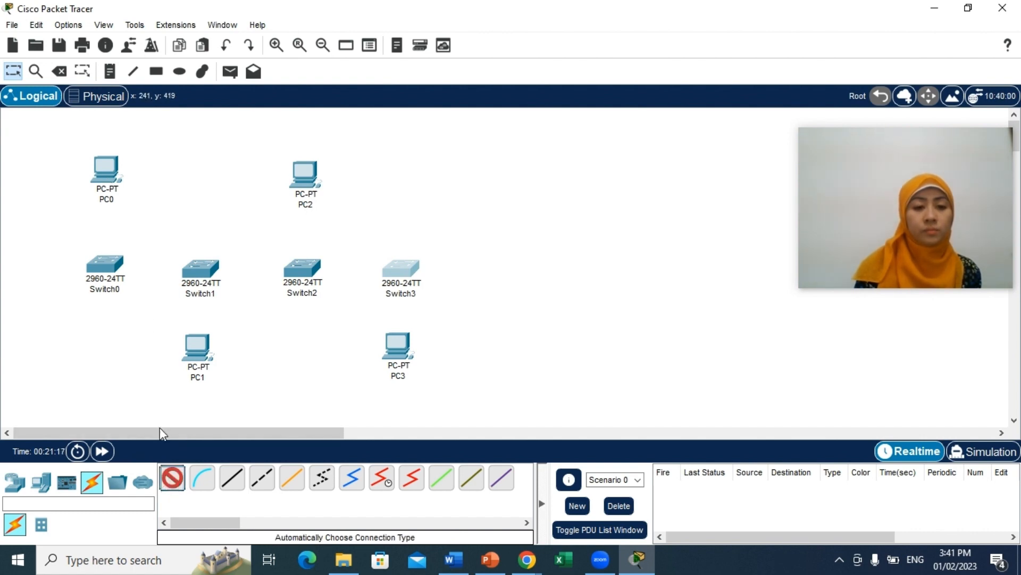
click(104, 173)
click(105, 264)
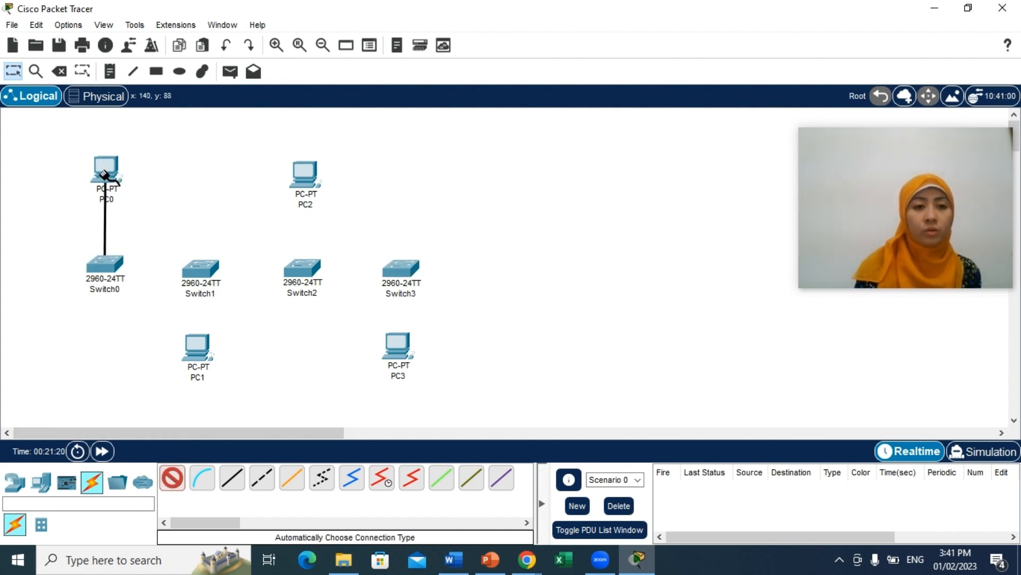
click(105, 174)
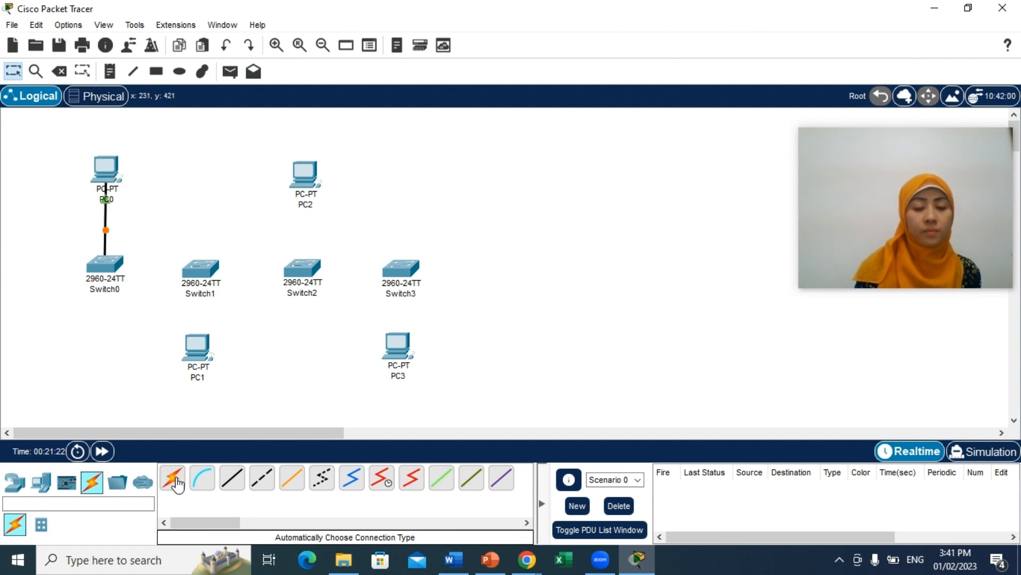
Connect PC1 to Switch1 using the automatically chosen connection type
click(176, 481)
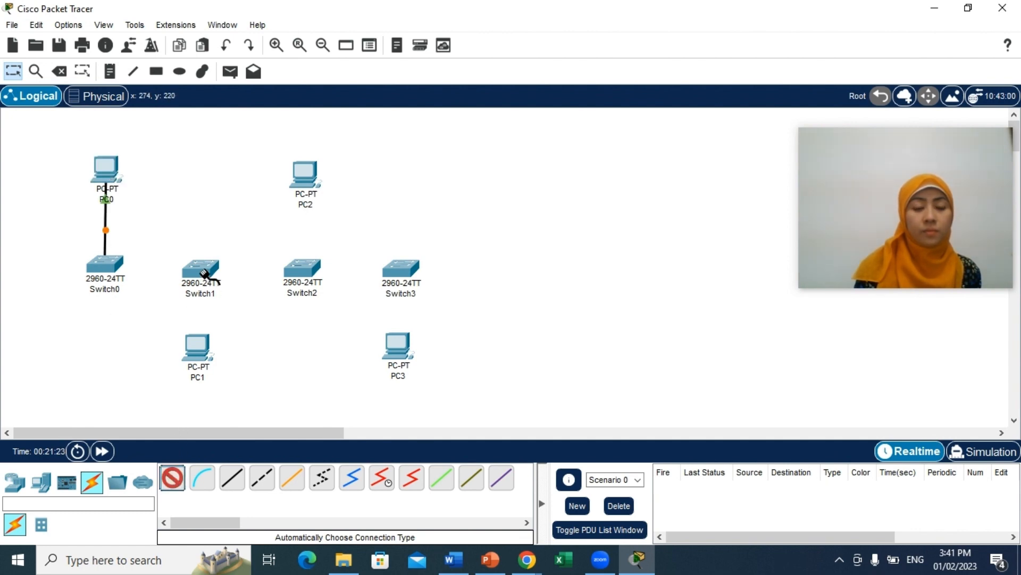
click(198, 342)
click(198, 271)
click(198, 269)
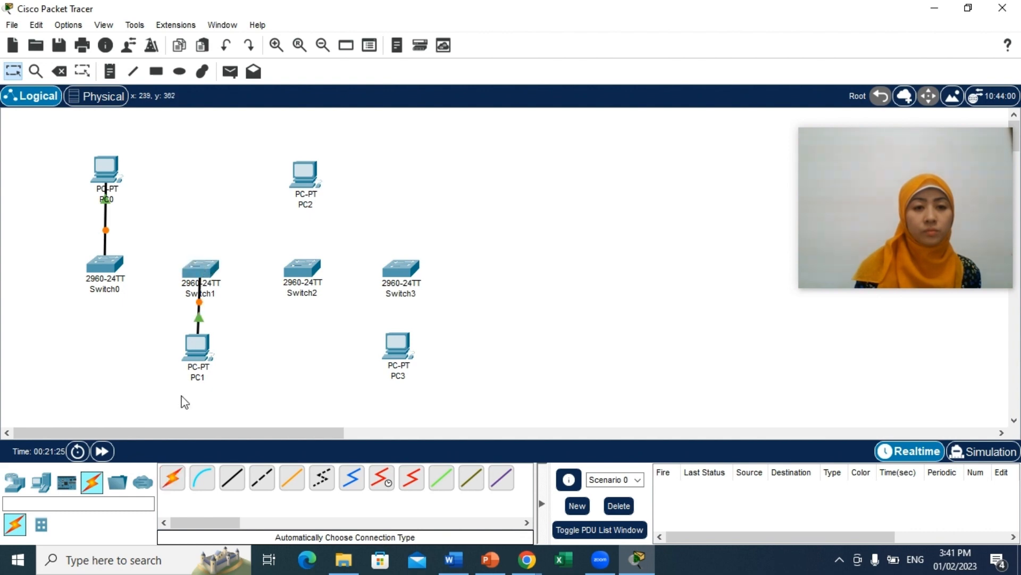
Connect Switch2 to PC2 and Switch3 to PC3 with automatically chosen connections
click(176, 491)
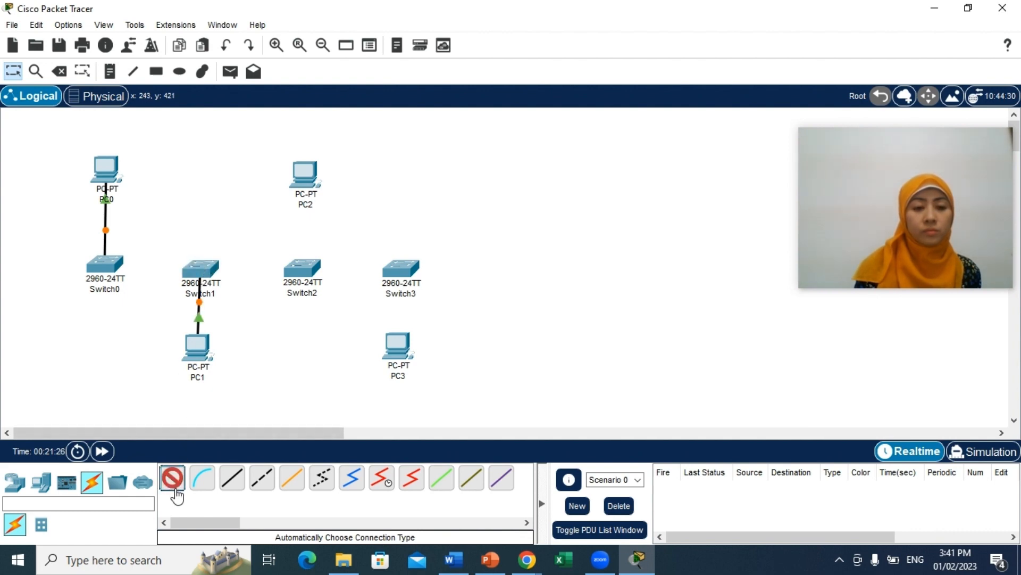
click(303, 269)
click(297, 171)
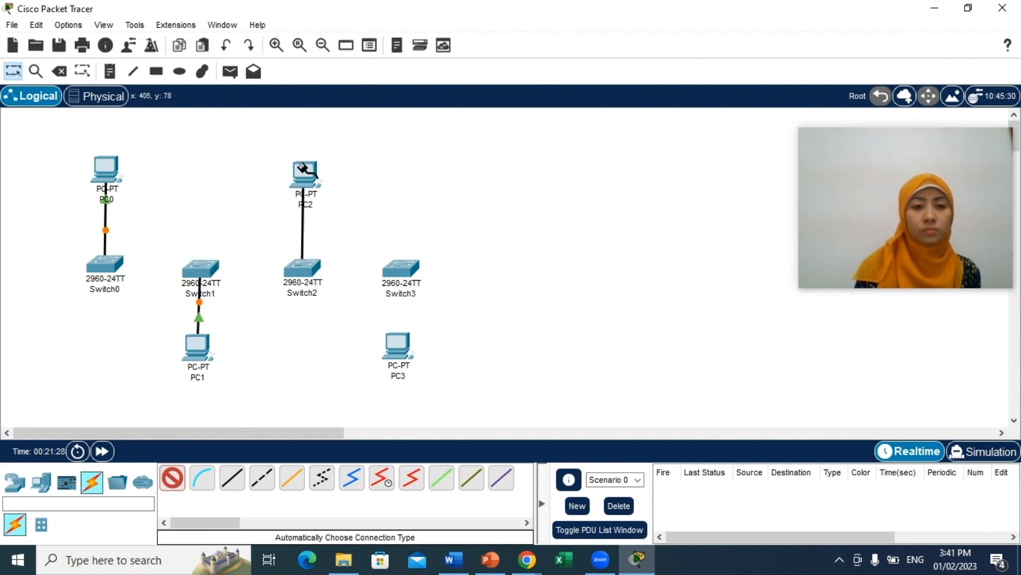
click(176, 481)
click(409, 272)
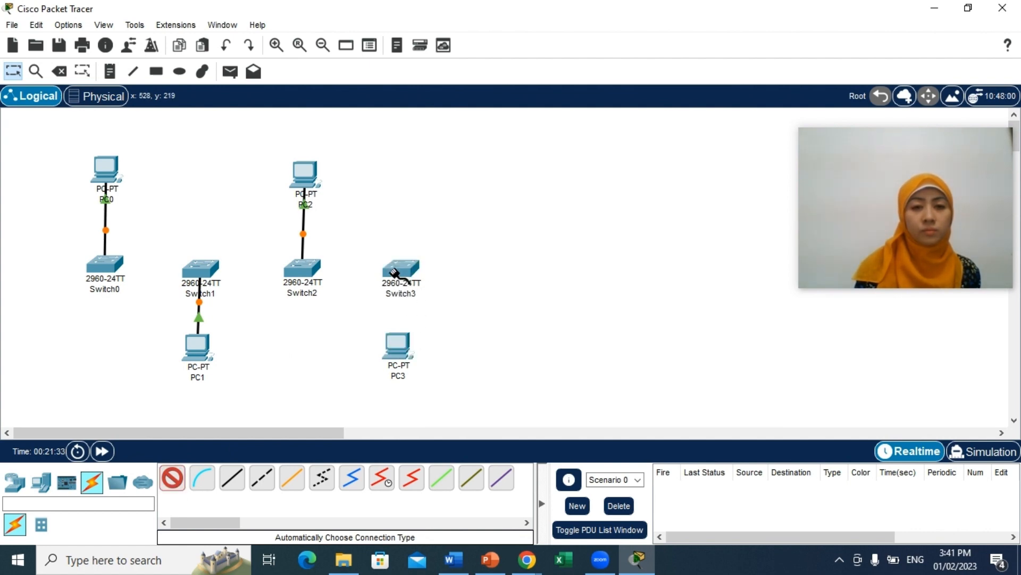
click(398, 344)
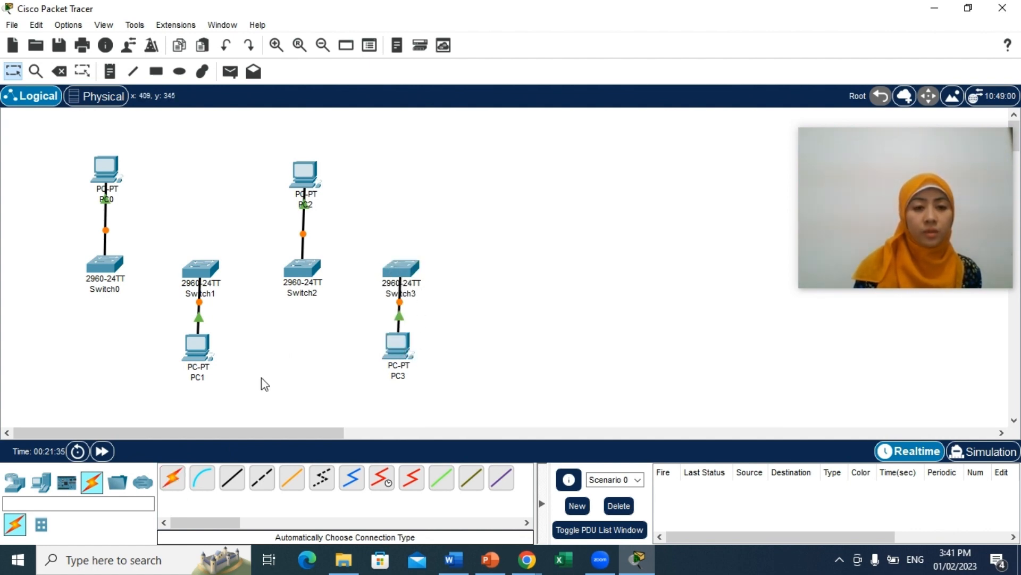
Link Switch0 to Switch1 with an automatically chosen connection and nudge Switch0 level with the other switches
click(172, 479)
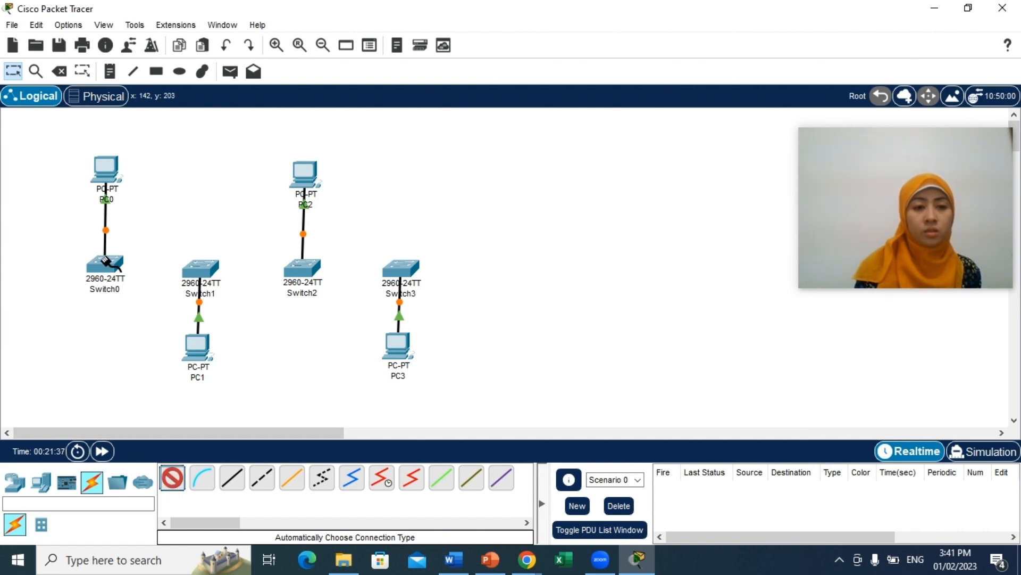
mouse_move(104, 269)
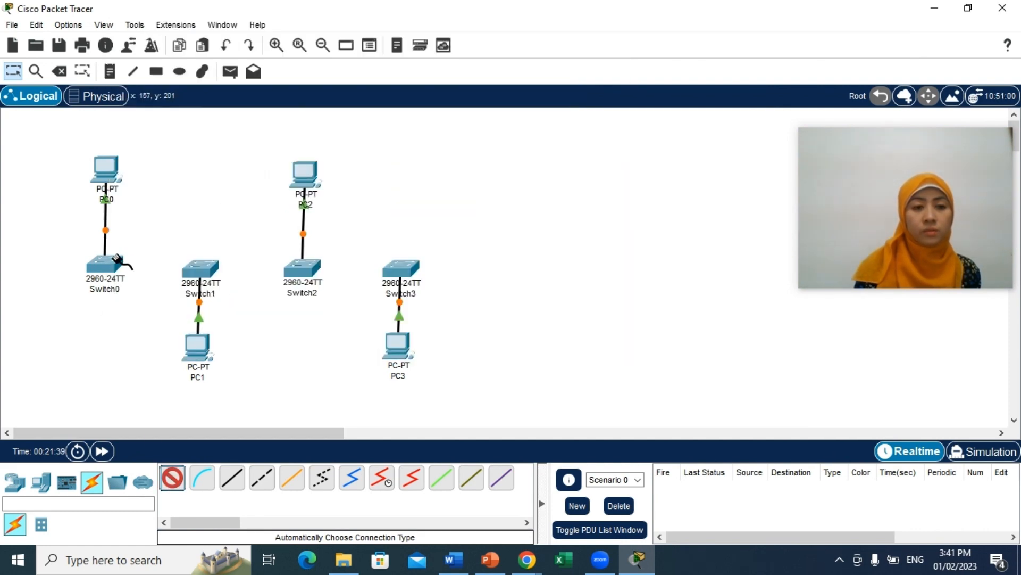
click(111, 264)
click(202, 277)
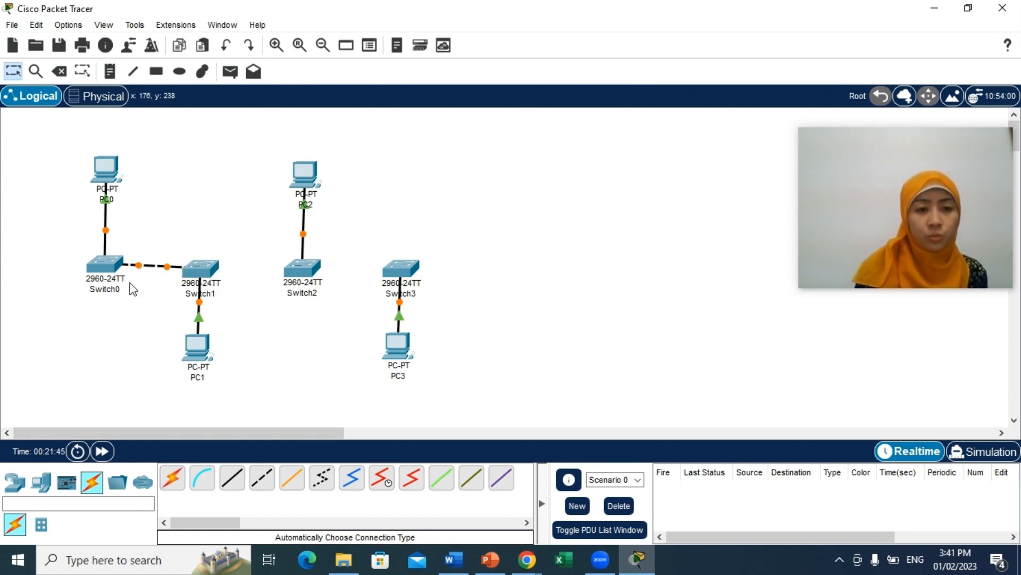
drag(112, 266, 111, 270)
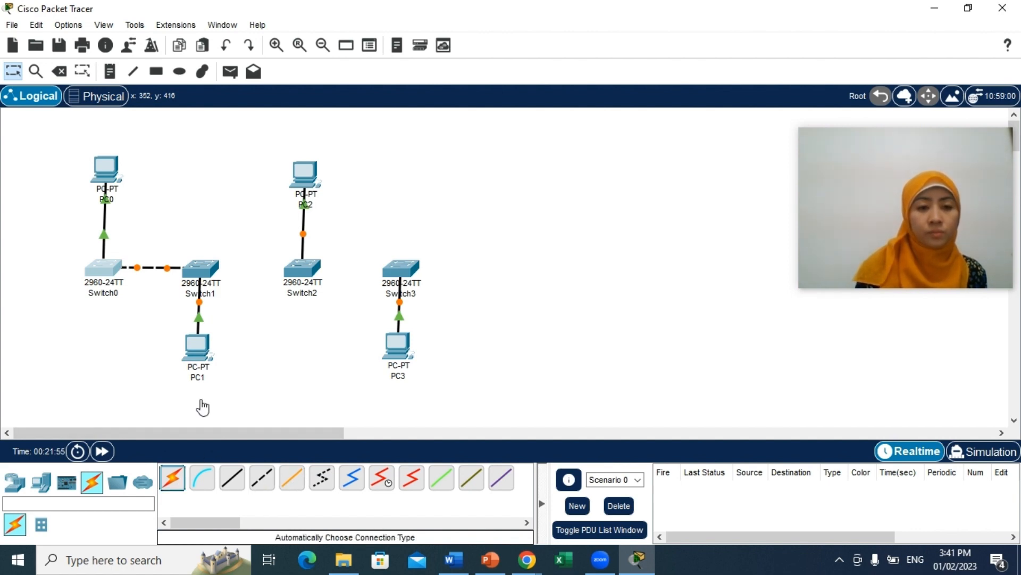
Link Switch1 to Switch2 and Switch2 to Switch3 with automatically chosen connections
click(206, 267)
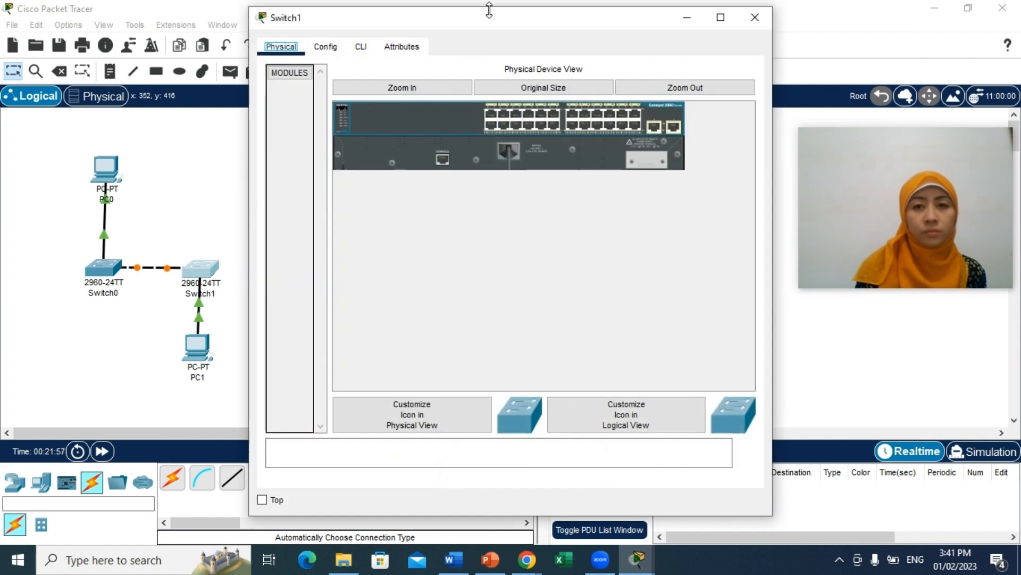
click(755, 17)
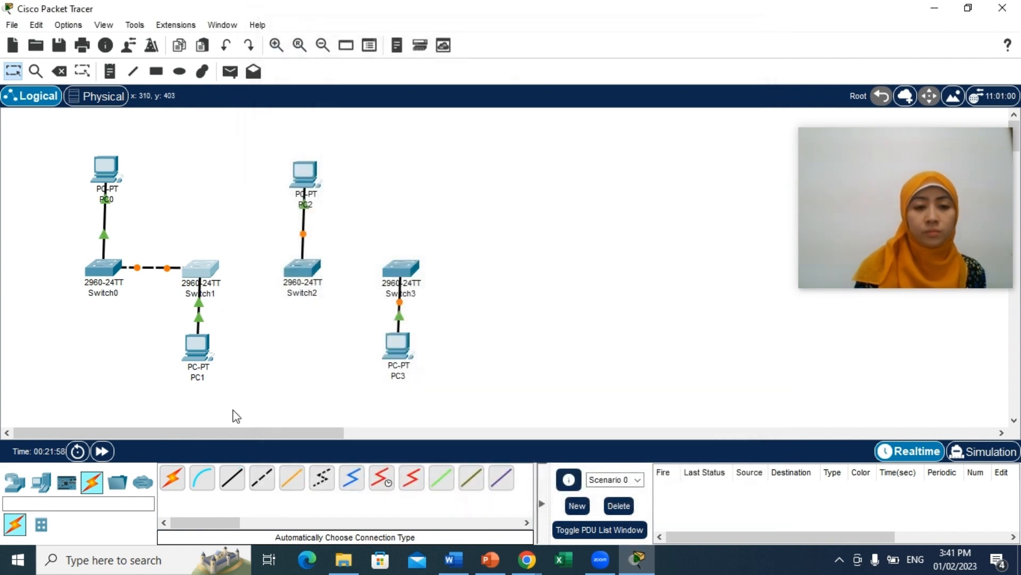
click(173, 479)
click(202, 269)
click(300, 273)
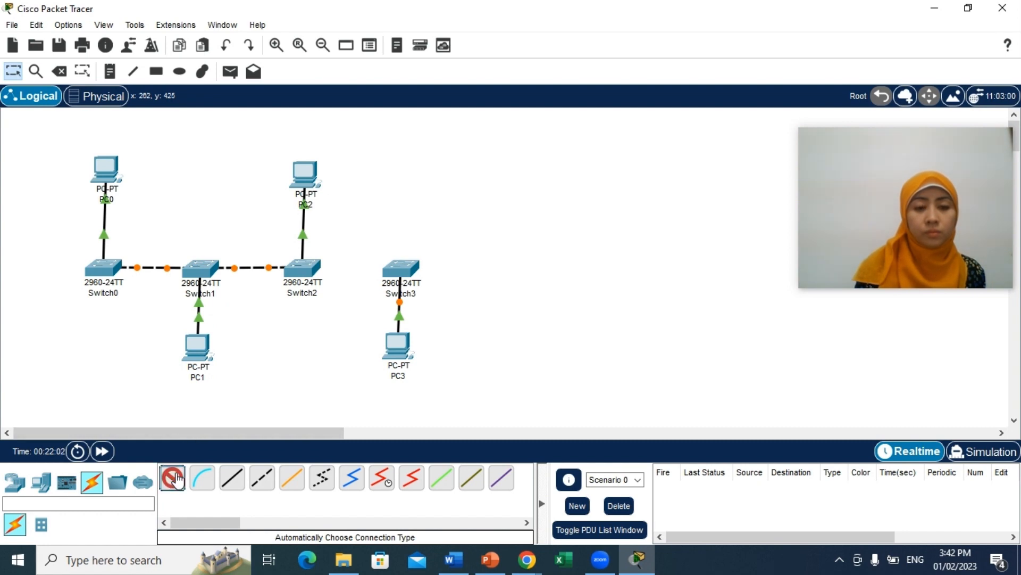
click(304, 272)
click(402, 268)
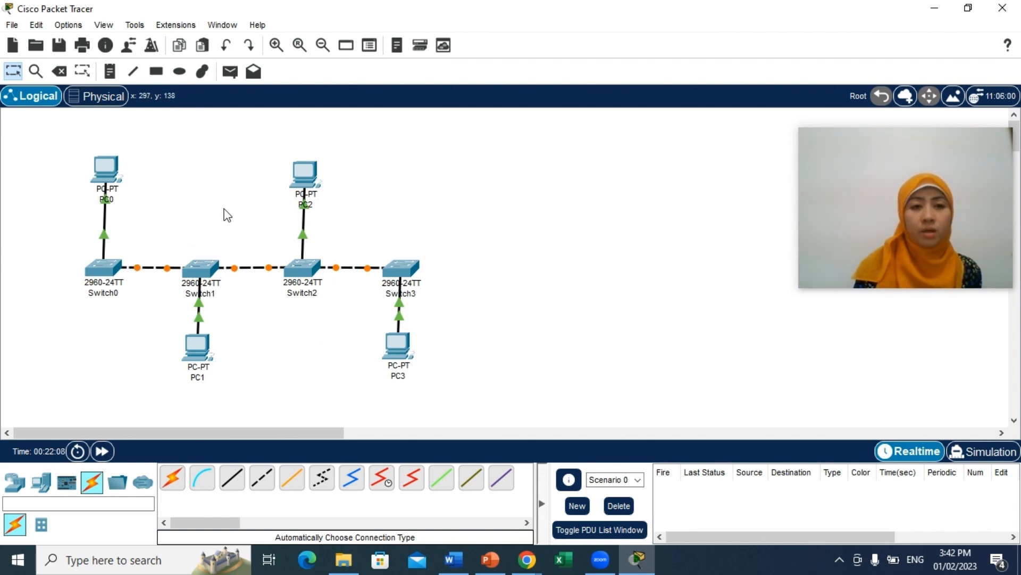
mouse_move(893, 141)
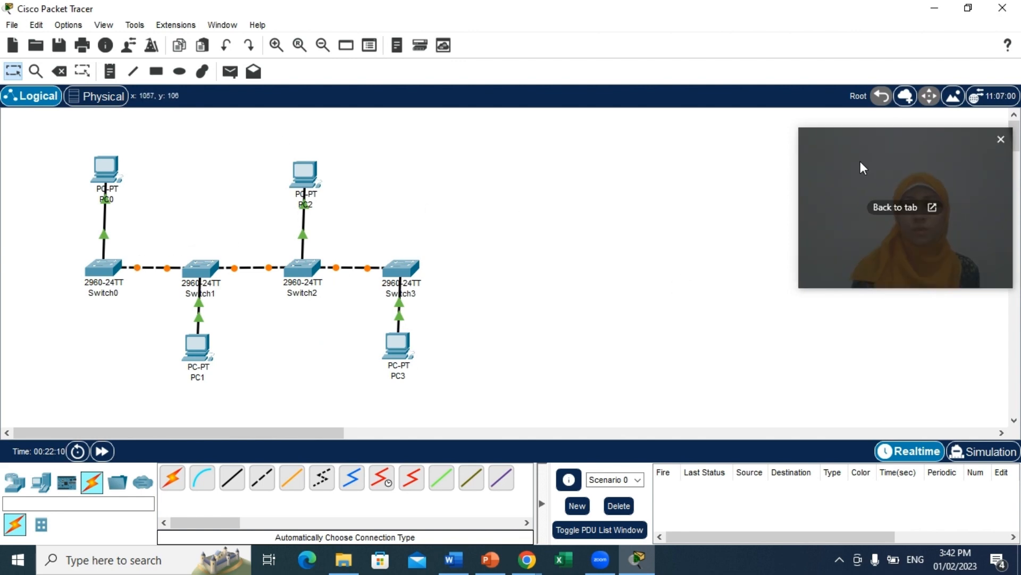
drag(860, 162, 459, 118)
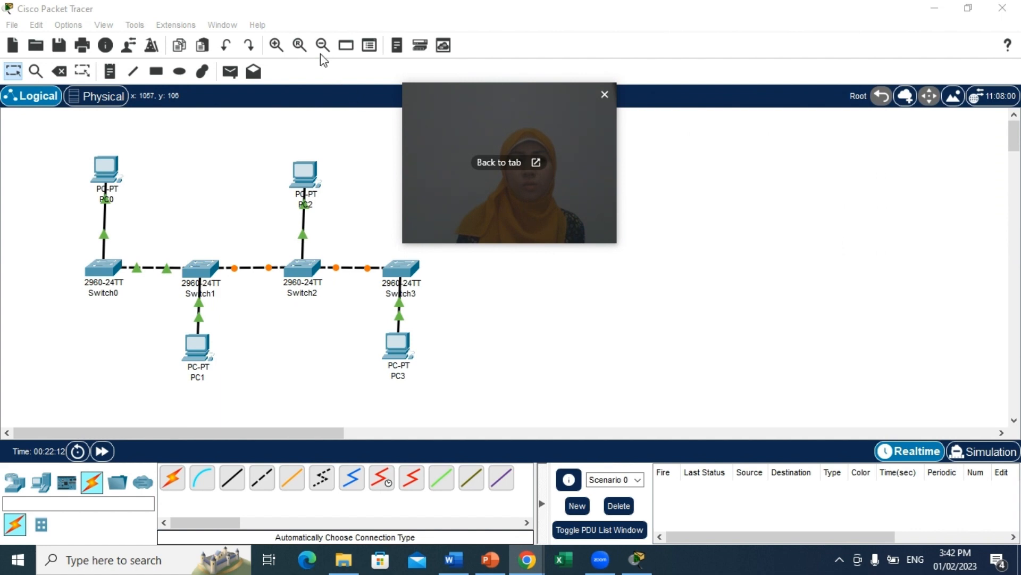
drag(443, 107, 325, 41)
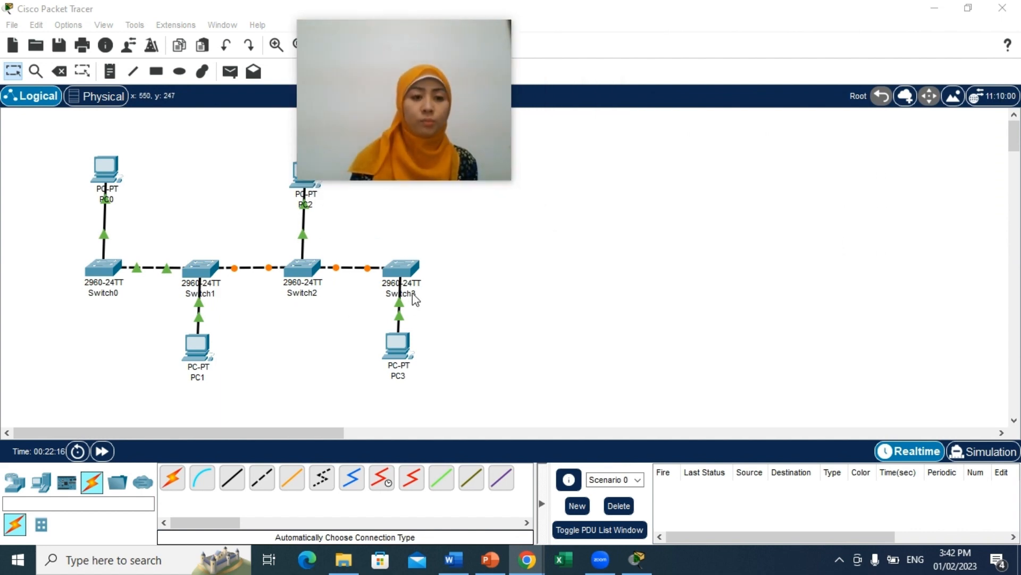
Place four PCs at the corners of a rectangle in the empty workspace to the right of the bus network
click(40, 481)
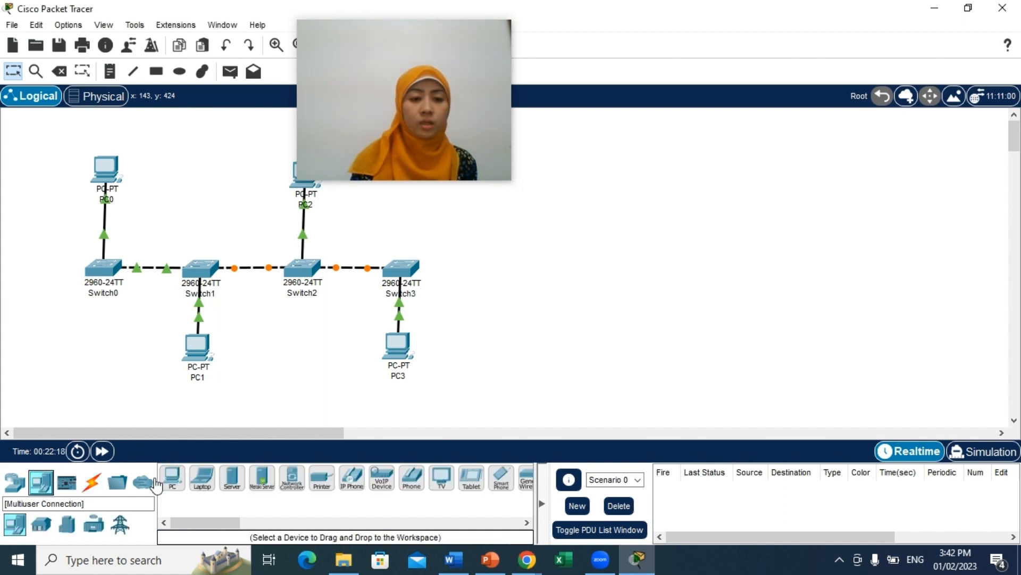
click(171, 478)
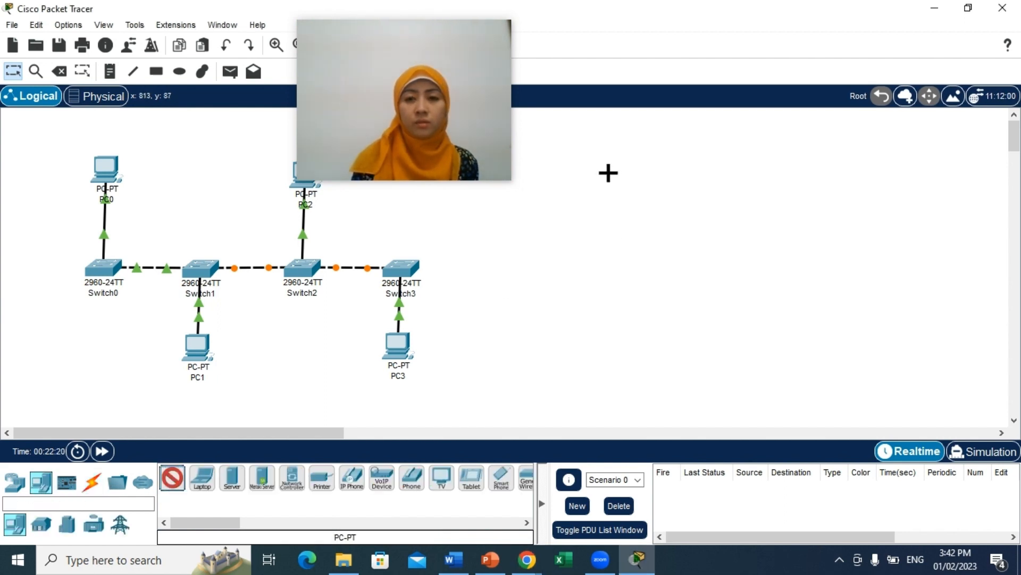
click(608, 173)
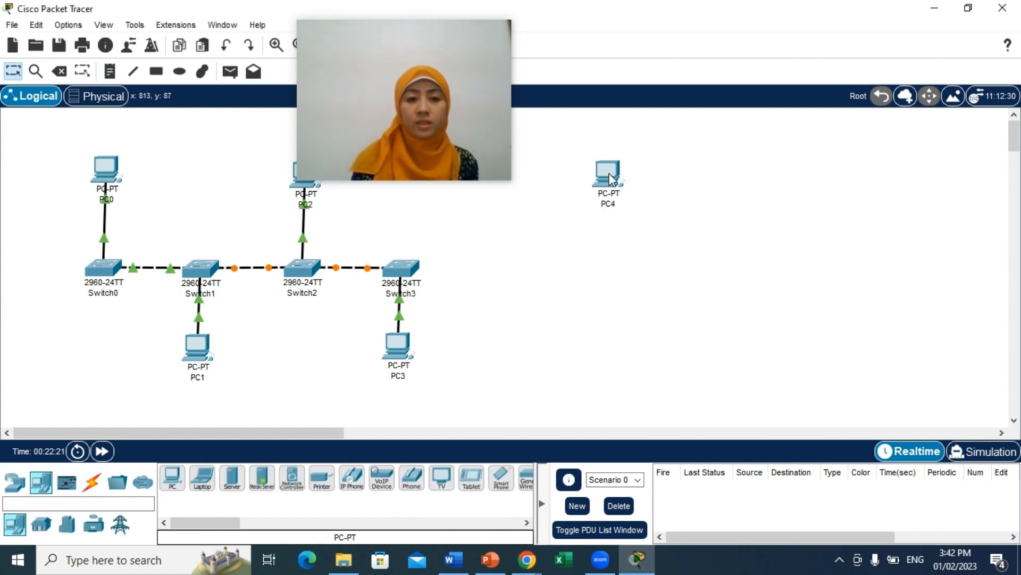
click(181, 487)
click(601, 336)
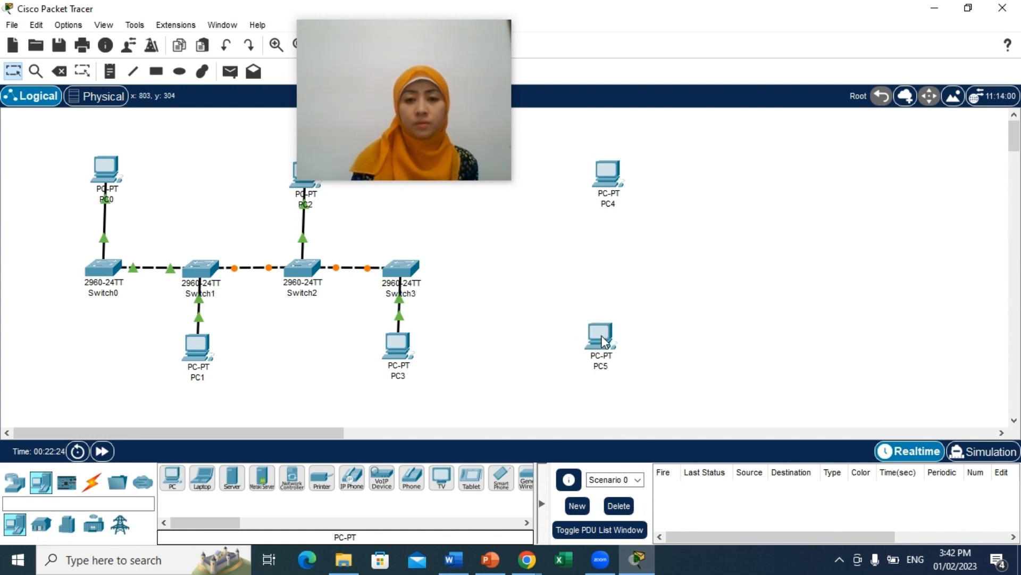
click(172, 477)
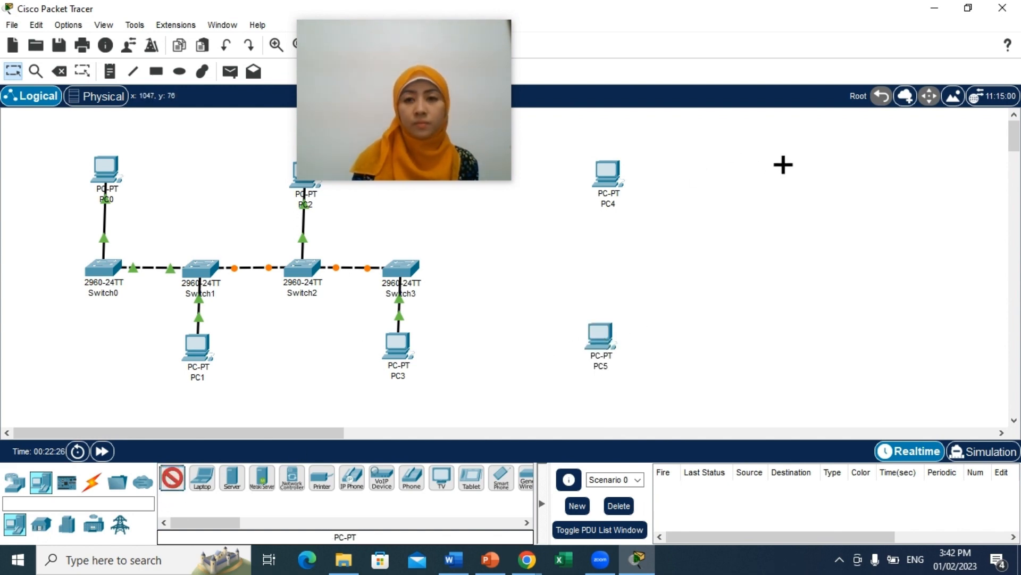
click(791, 169)
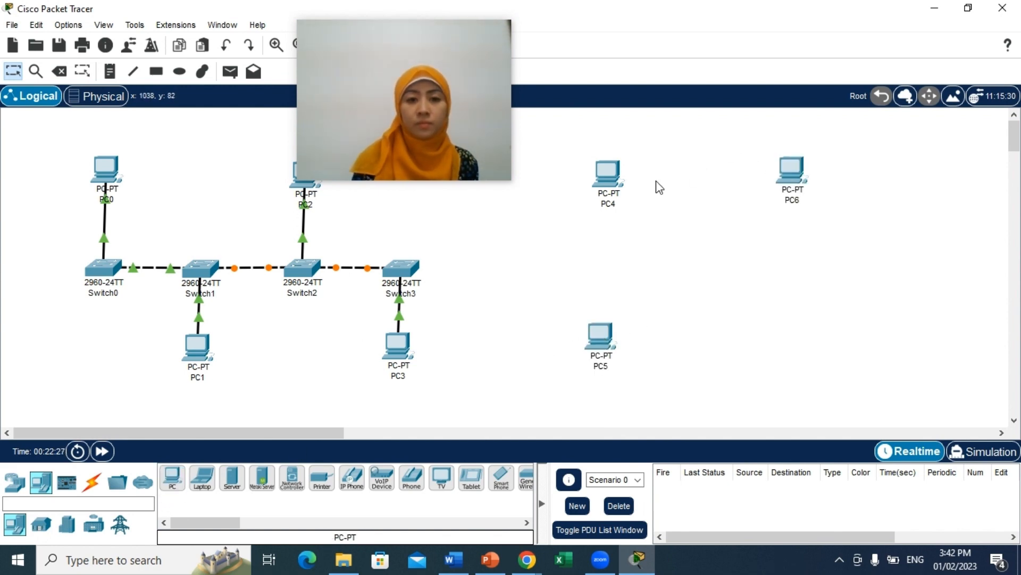
click(172, 476)
click(805, 342)
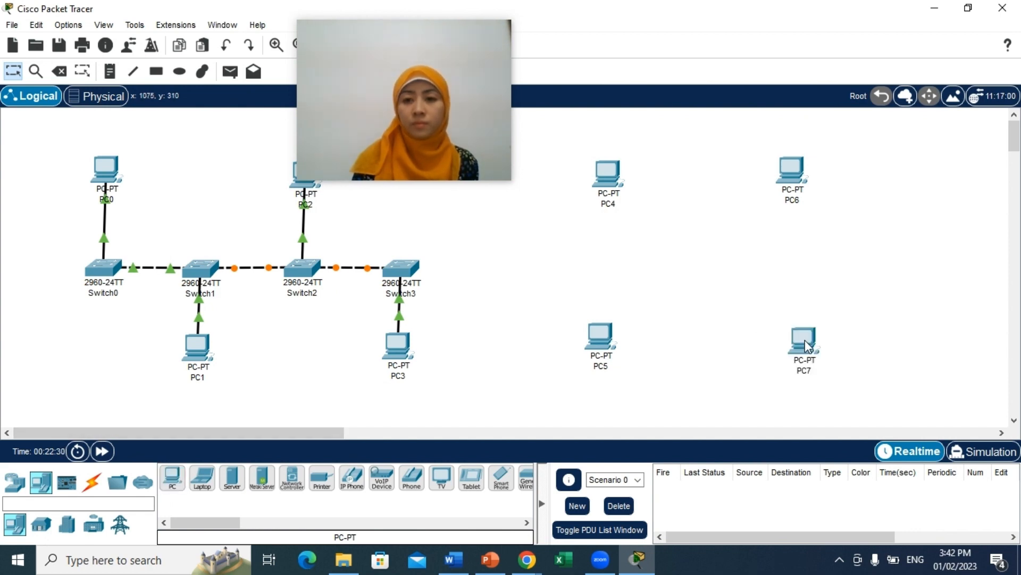
Add two 2960 switches, one near PC4 and one near PC5, inside the rectangle of new PCs
click(23, 484)
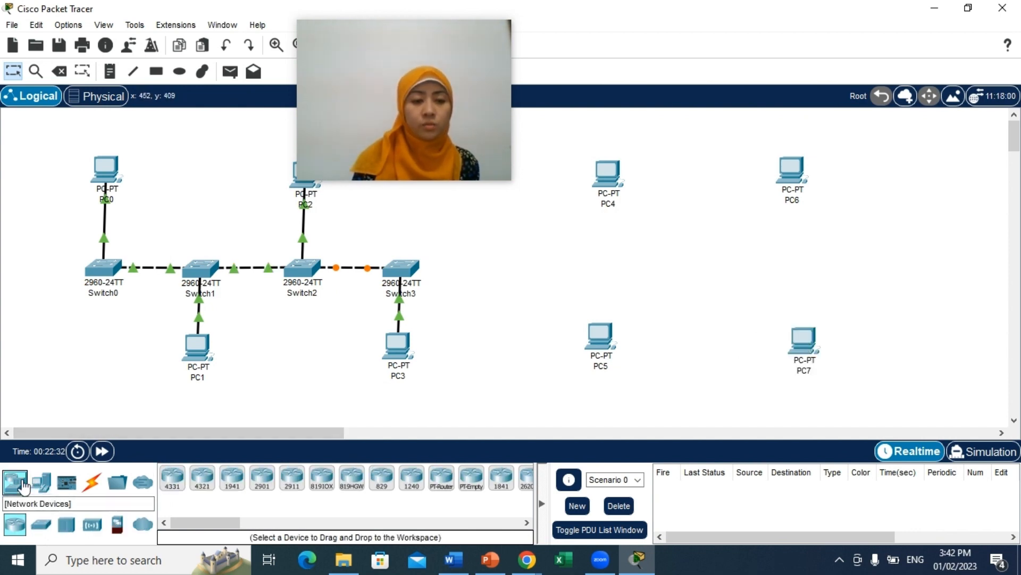
click(41, 527)
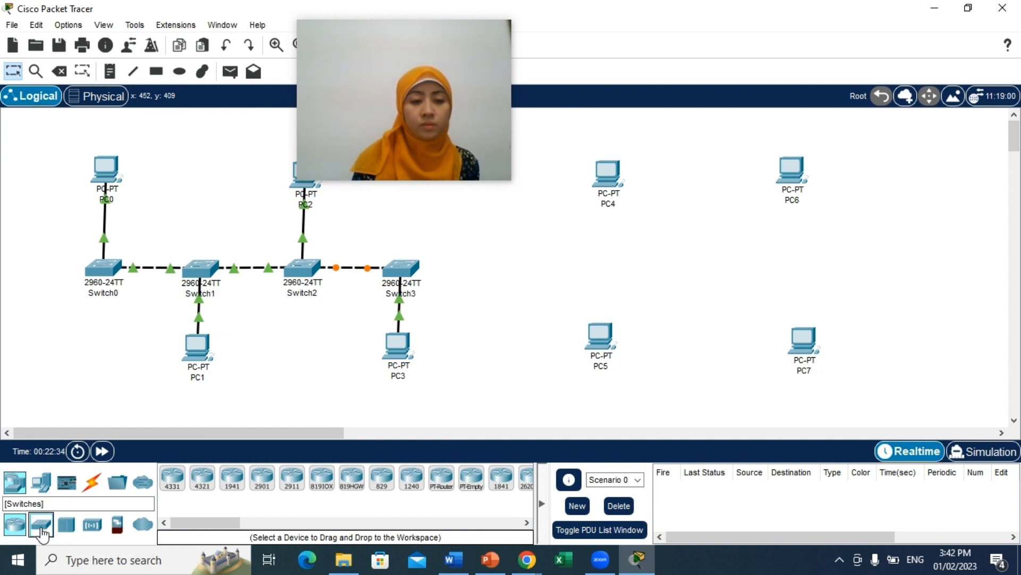
click(174, 477)
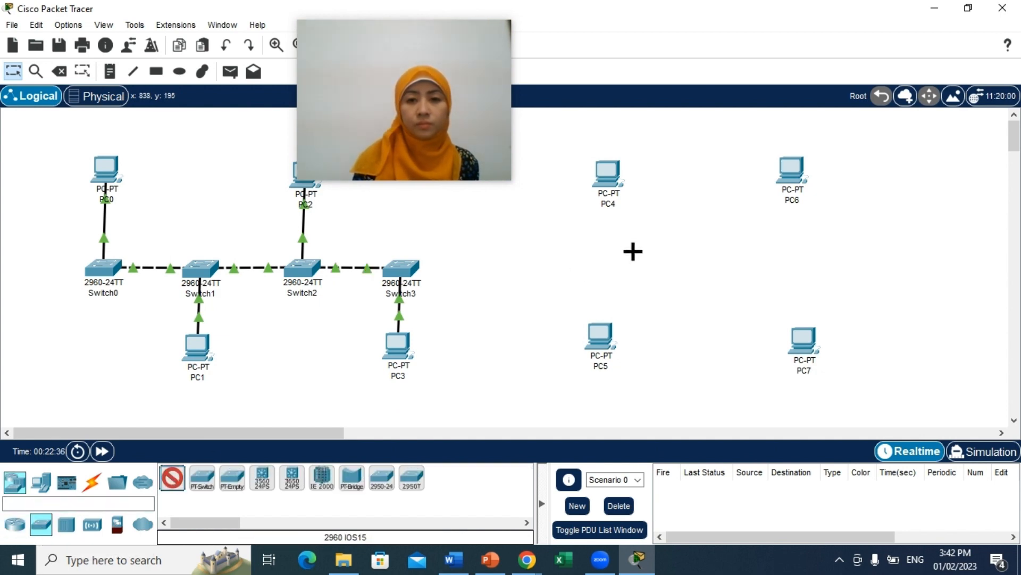
click(653, 230)
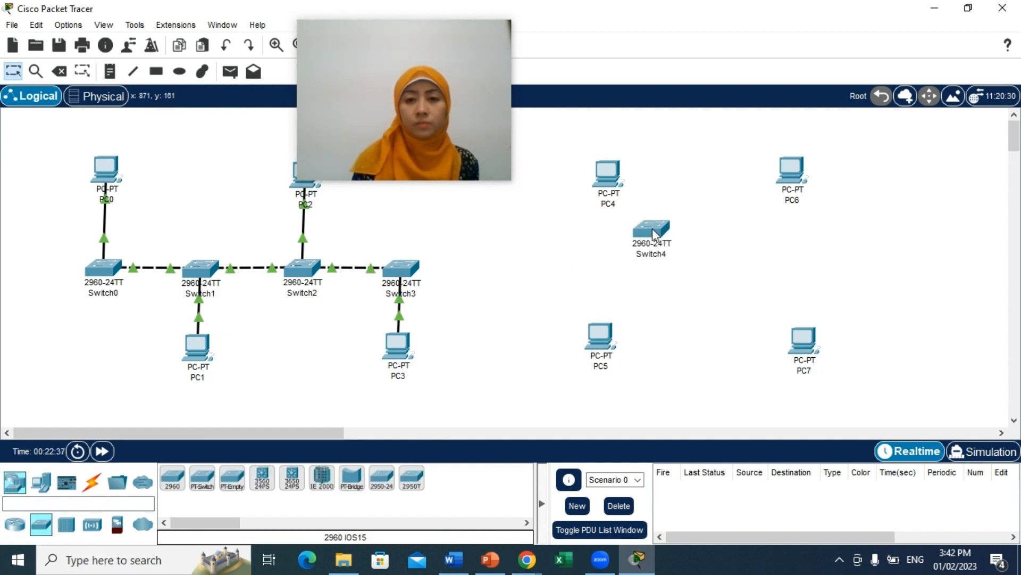
click(174, 477)
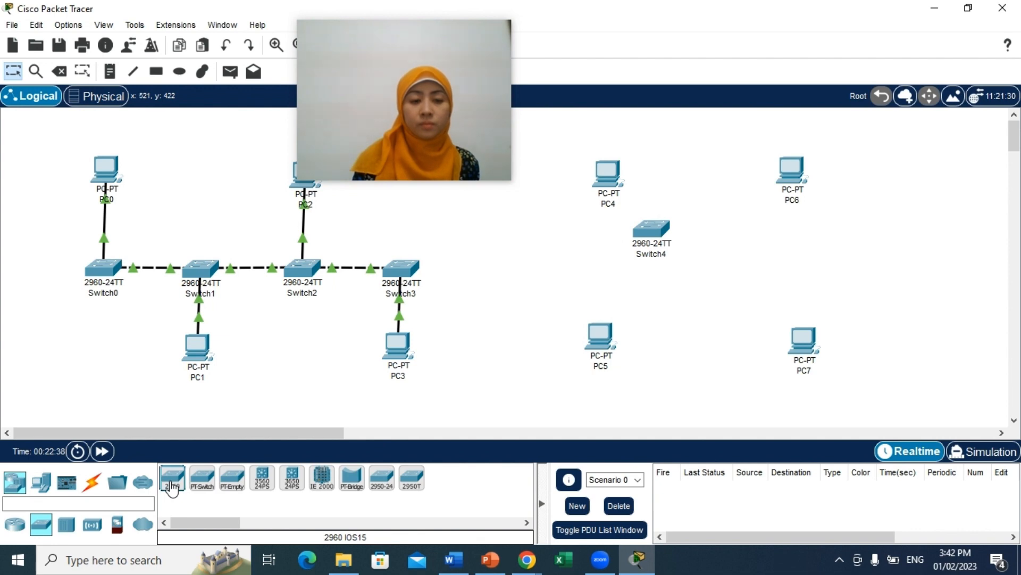
click(654, 300)
Add two more 2960 switches near PC6 and PC7 and nudge them so the four switches form a square
click(172, 488)
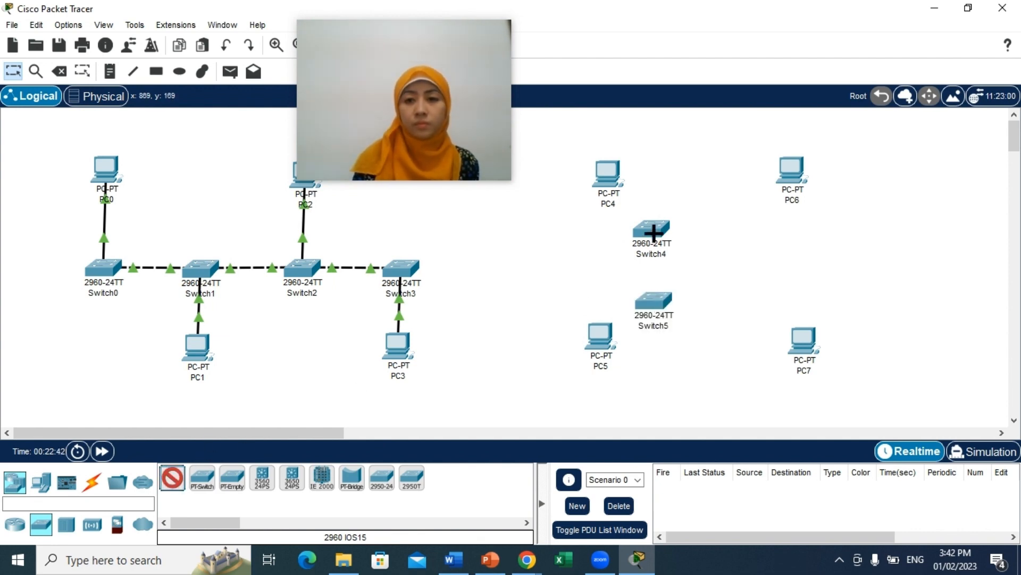
click(734, 232)
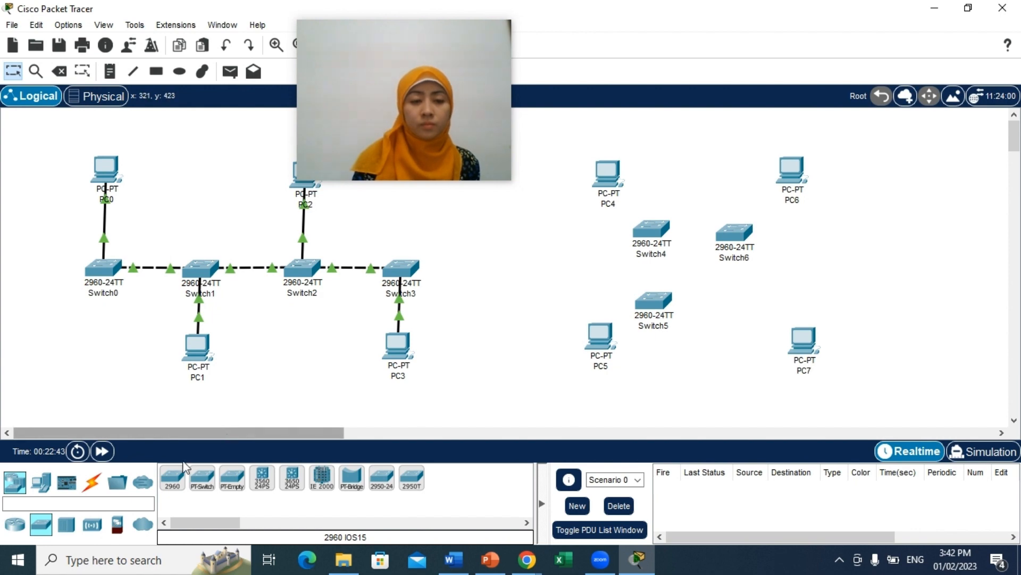
click(171, 488)
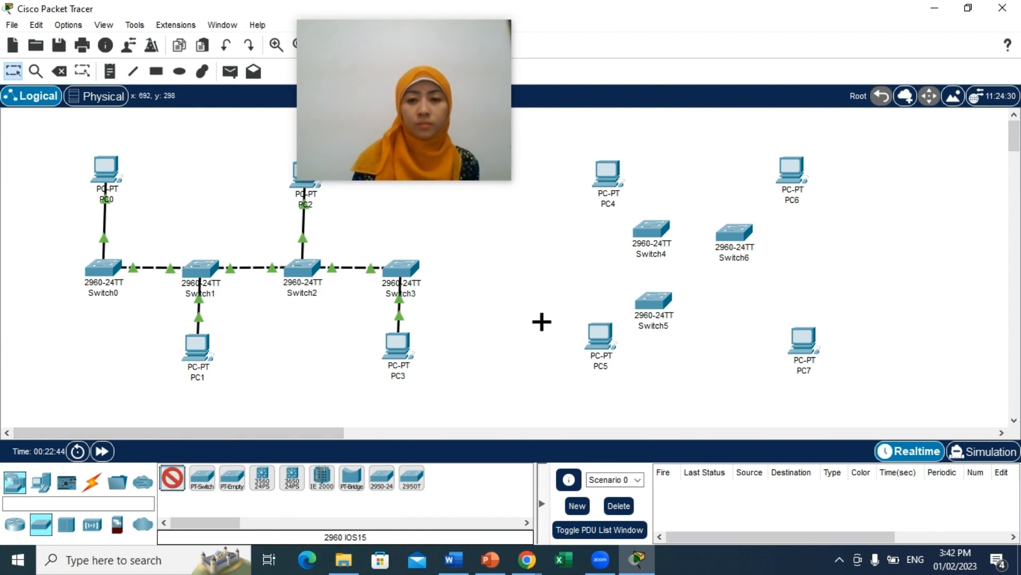
click(742, 305)
drag(739, 243, 740, 237)
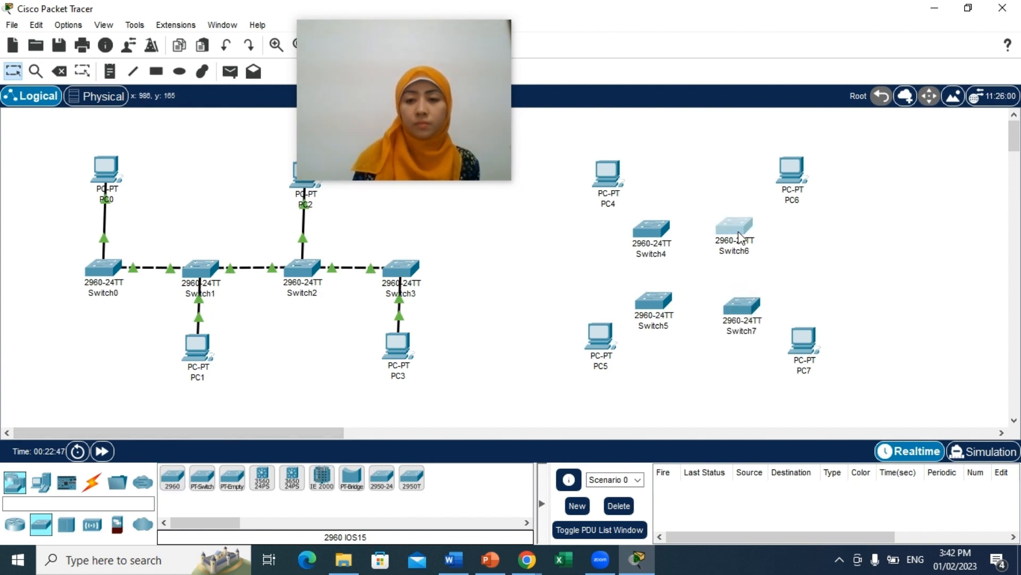
drag(747, 310, 734, 304)
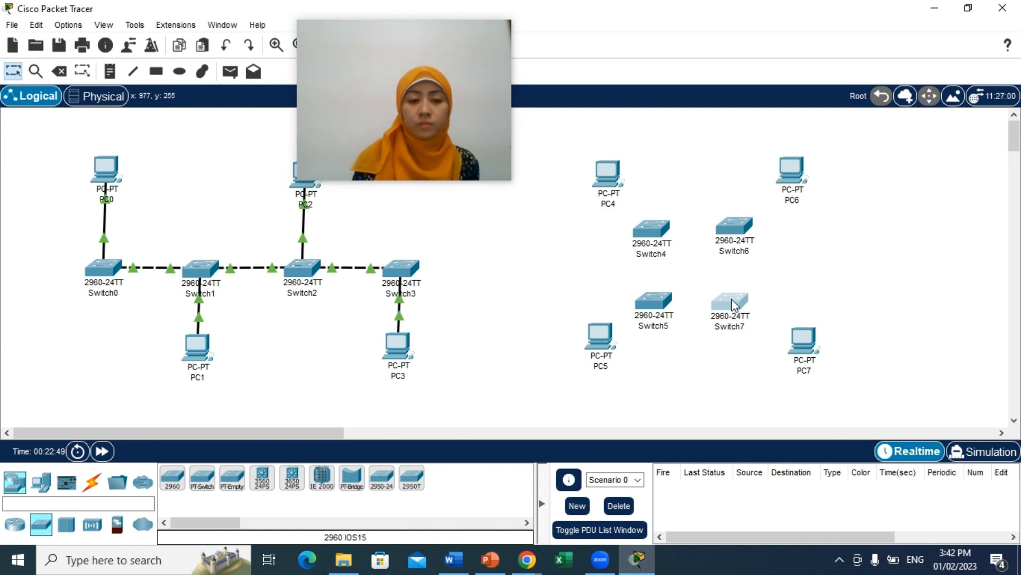
Connect PC5 to Switch5 and Switch4 to PC4 with automatically chosen connections
click(92, 481)
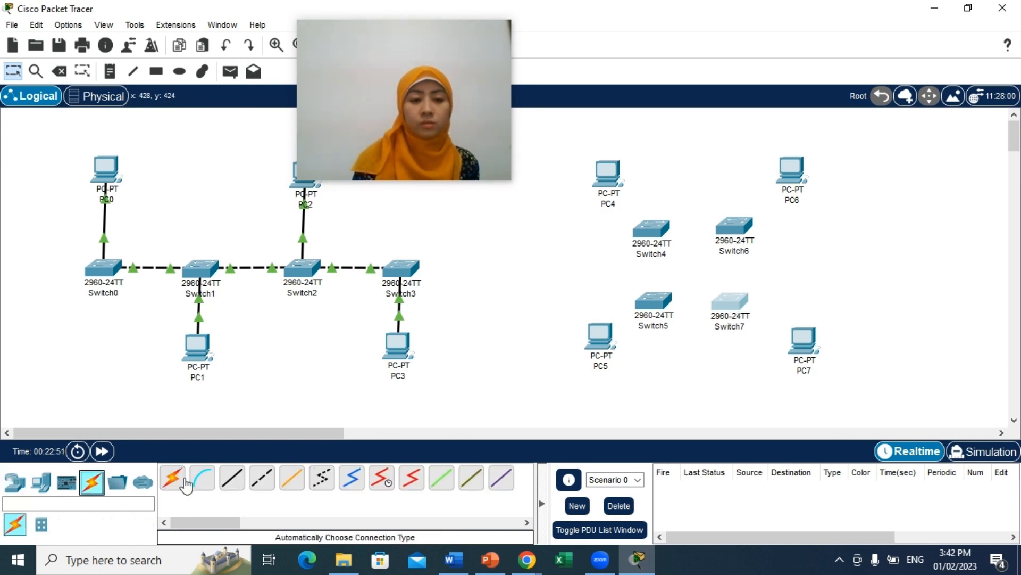
click(601, 340)
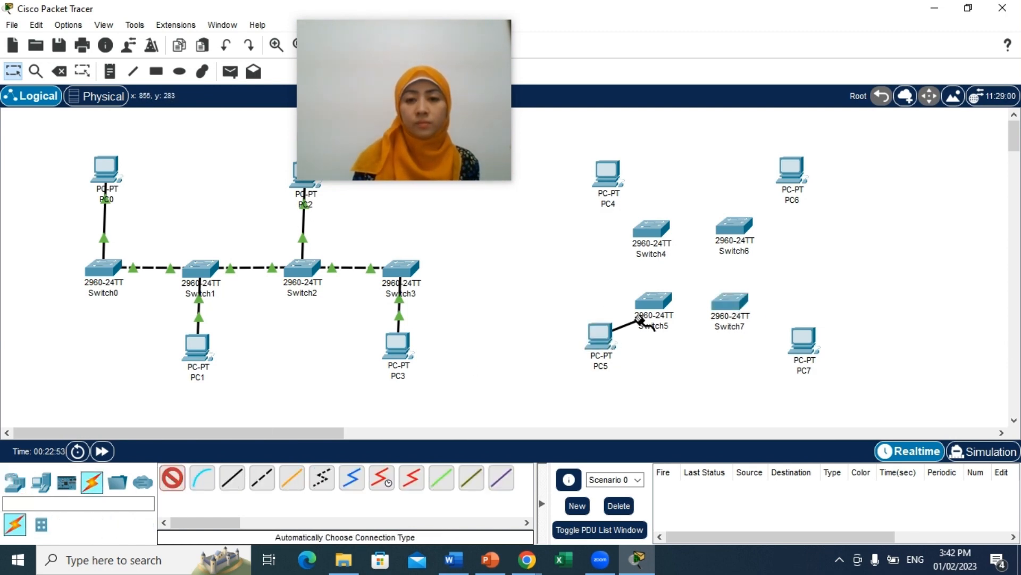
click(656, 302)
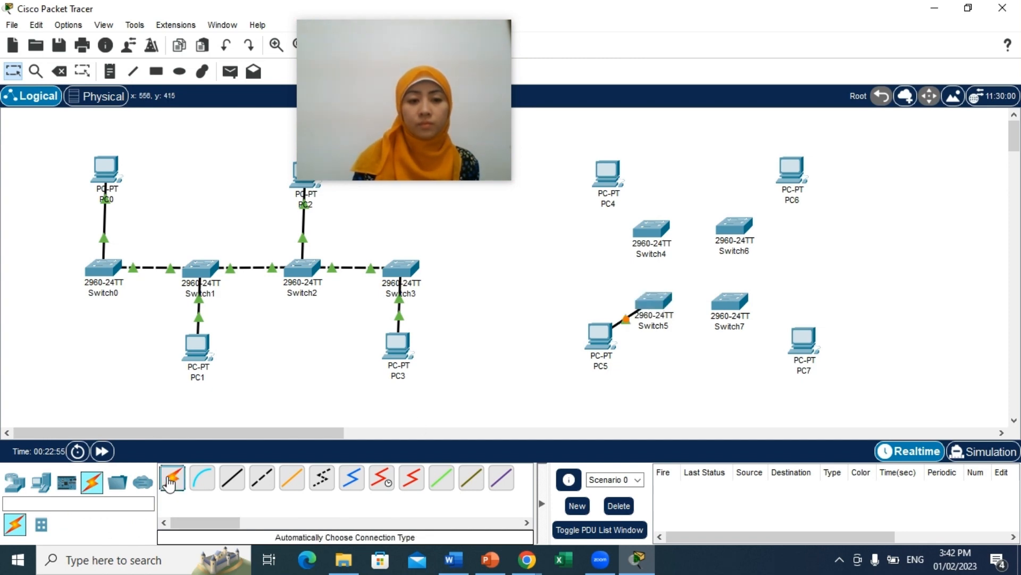
click(658, 236)
click(607, 174)
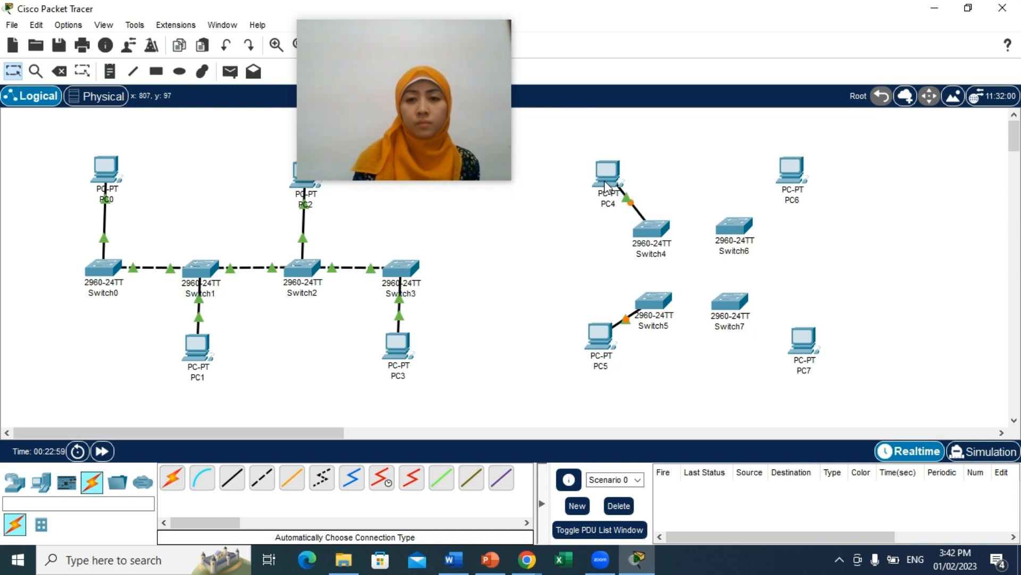
Link Switch4 to Switch5 and Switch5 to Switch7 with automatically chosen connections
click(172, 477)
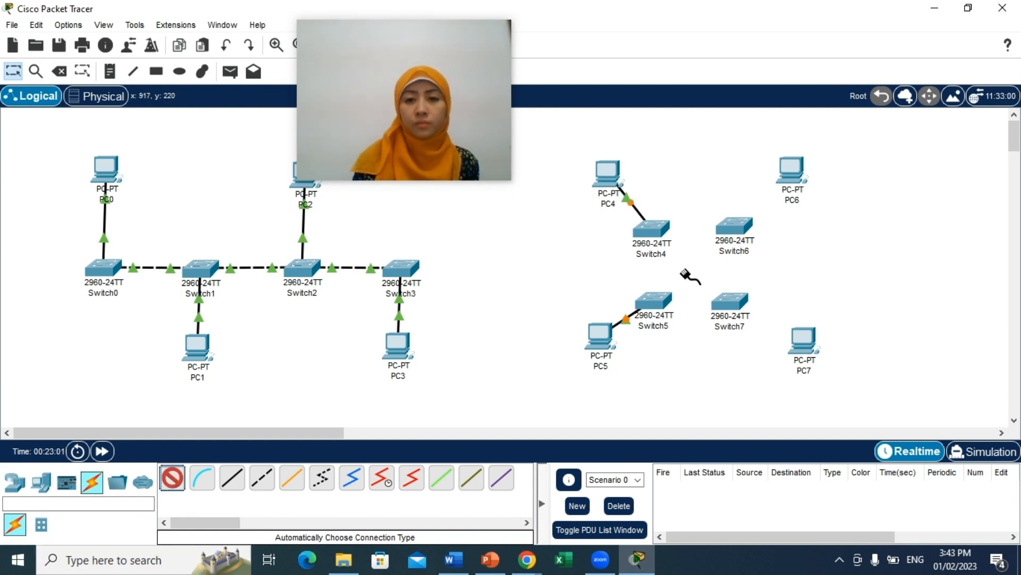
click(652, 231)
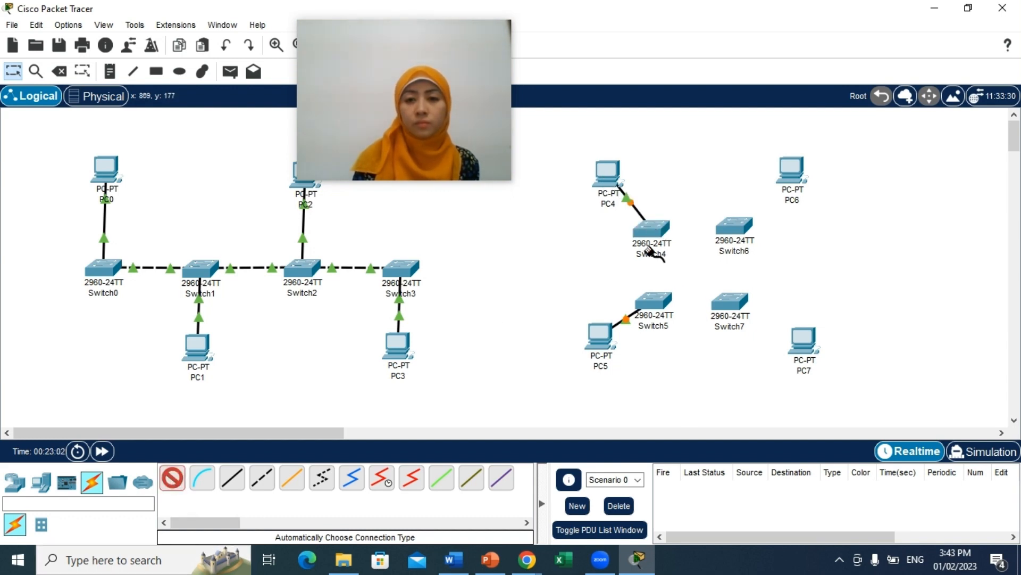
click(653, 304)
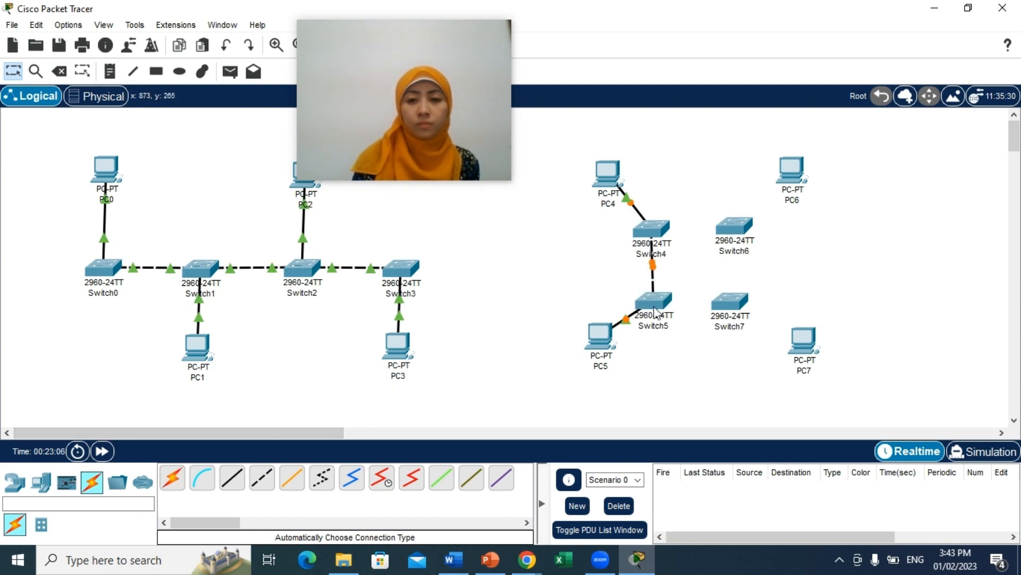
click(171, 478)
click(658, 303)
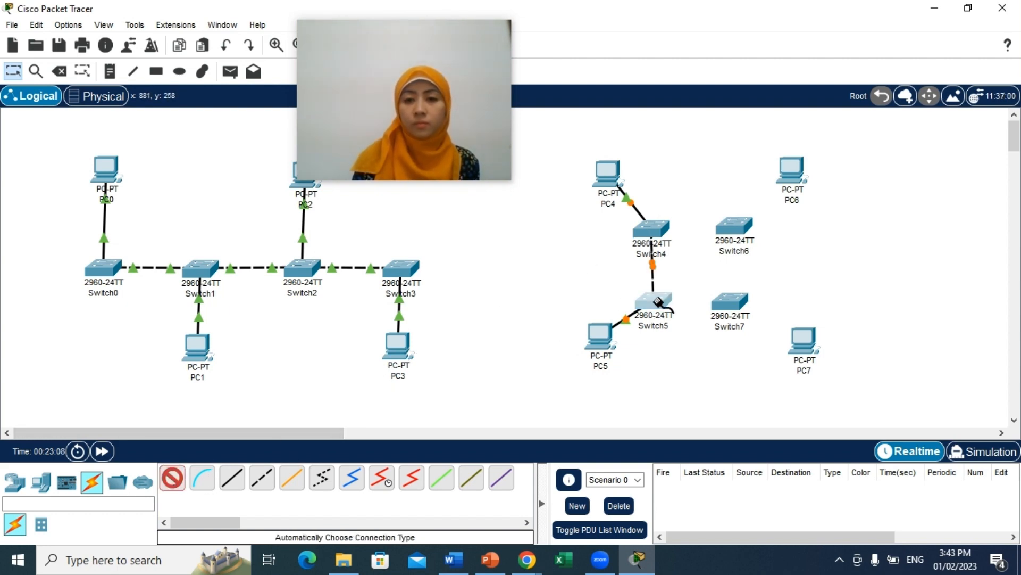
click(740, 305)
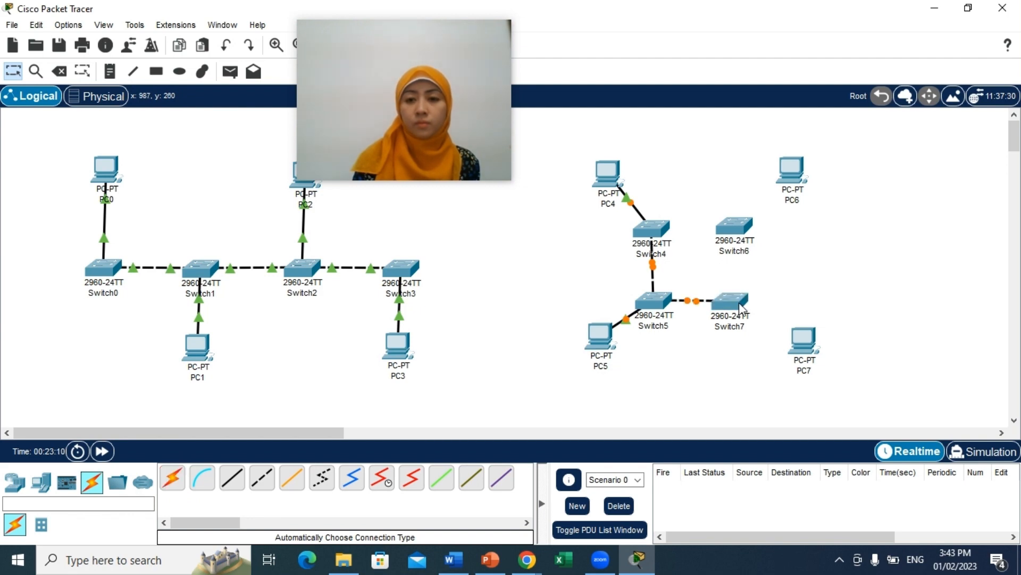
Close the switch ring by linking Switch4 to Switch6 and Switch6 to Switch7 with automatically chosen connections
click(172, 478)
click(659, 233)
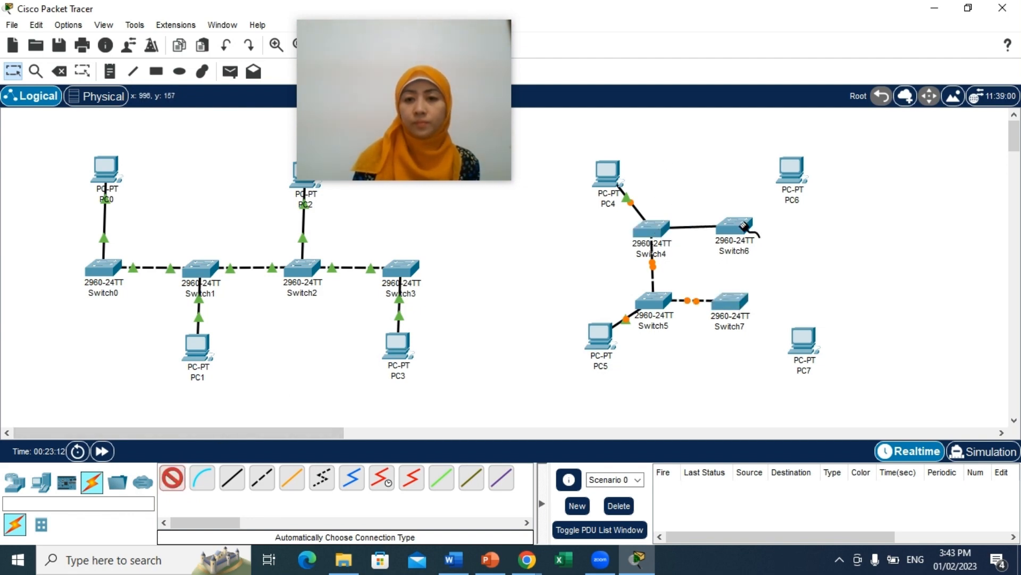
click(737, 228)
click(172, 478)
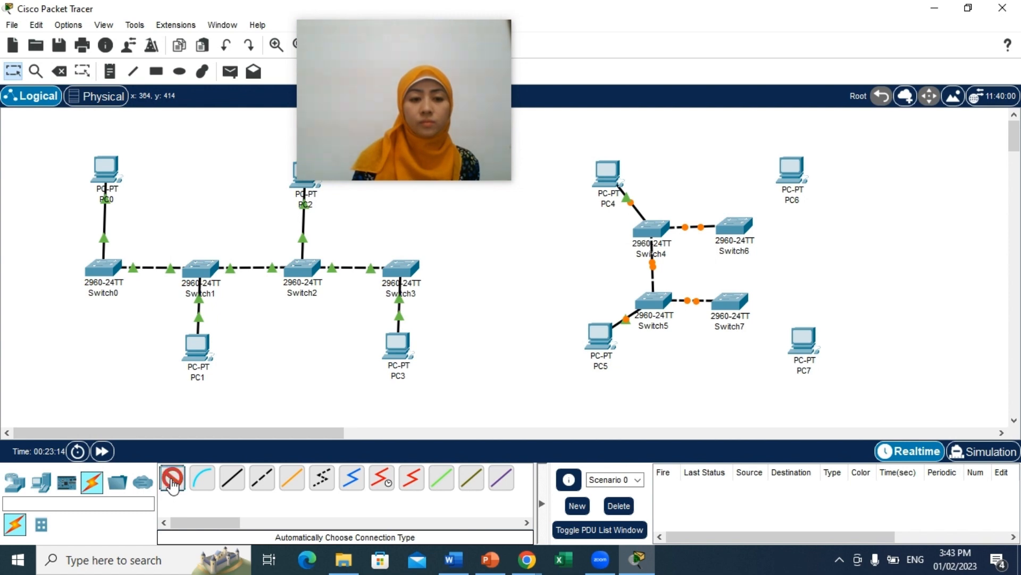
click(732, 228)
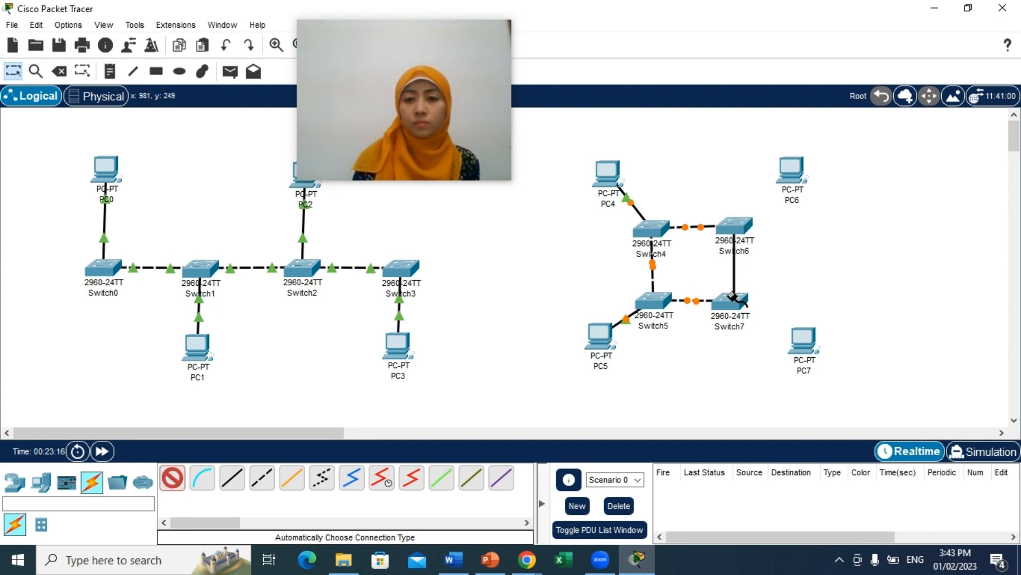
click(730, 301)
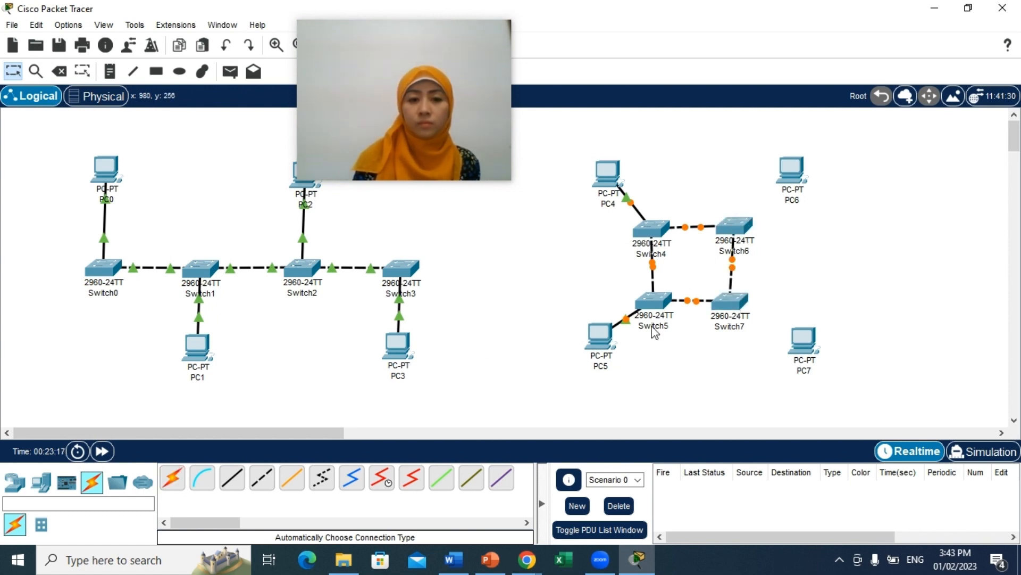
Connect Switch7 to PC7 using the automatically chosen connection type
click(171, 486)
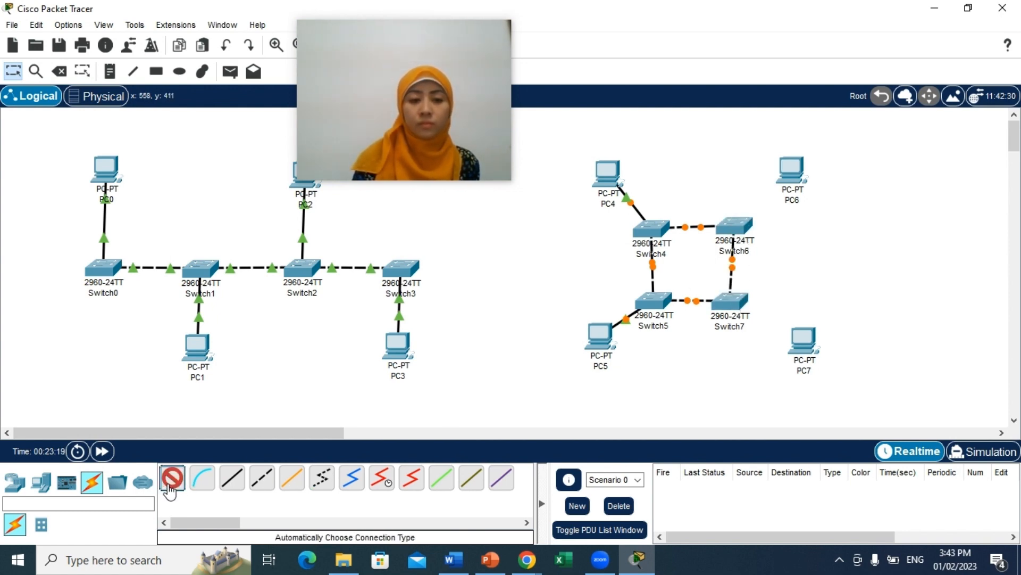
click(733, 301)
click(803, 340)
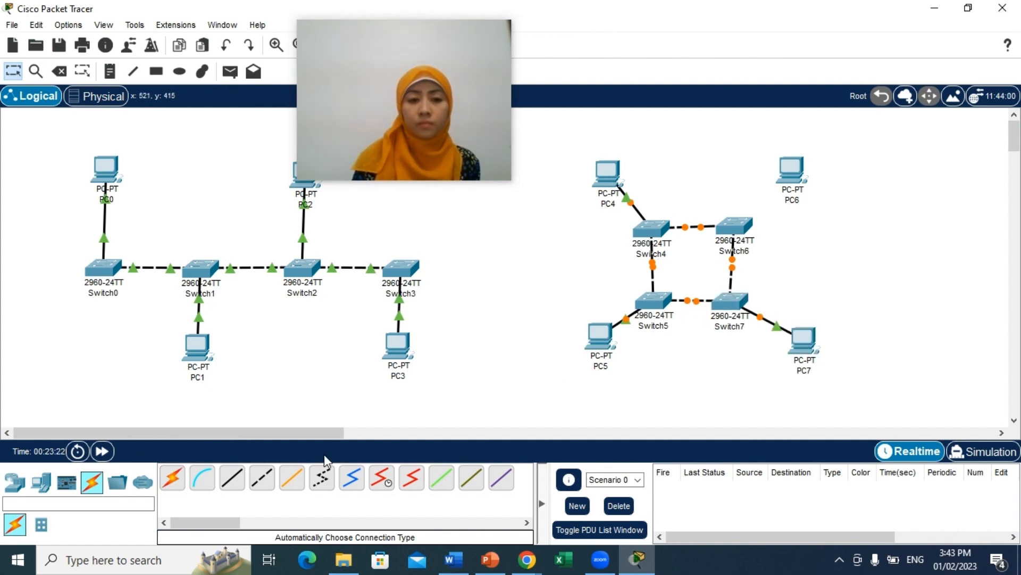
Connect Switch6 to PC6 using the automatically chosen connection type
click(171, 485)
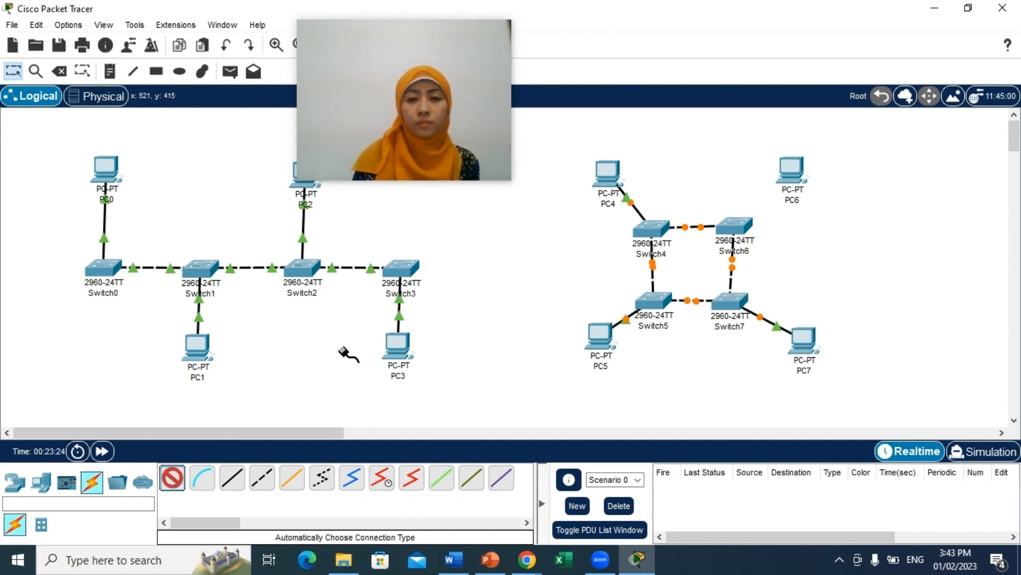
click(734, 229)
click(798, 176)
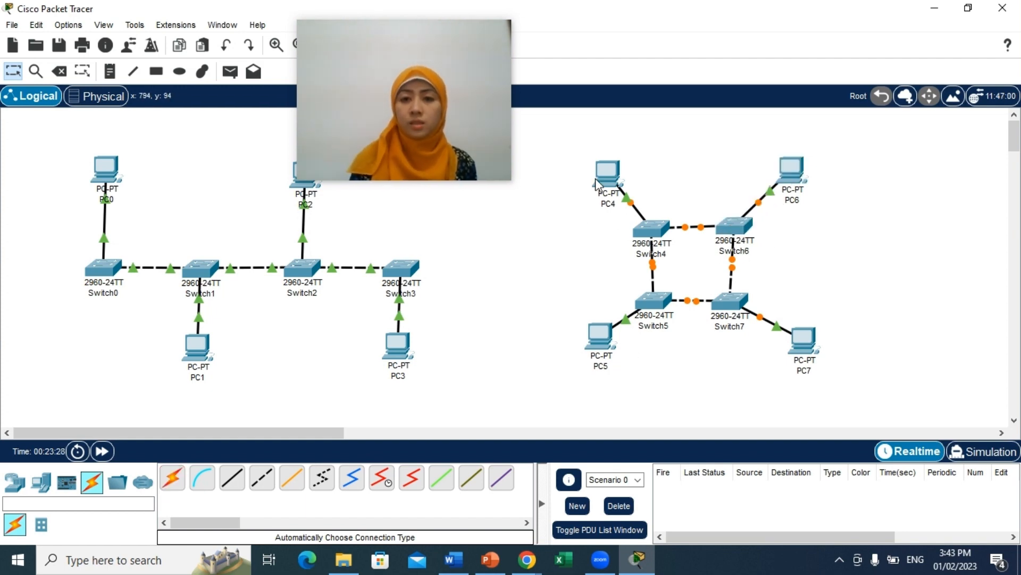
Shift PC4, Switch5 and PC5 slightly outward to even out the ring topology layout
drag(593, 177, 579, 173)
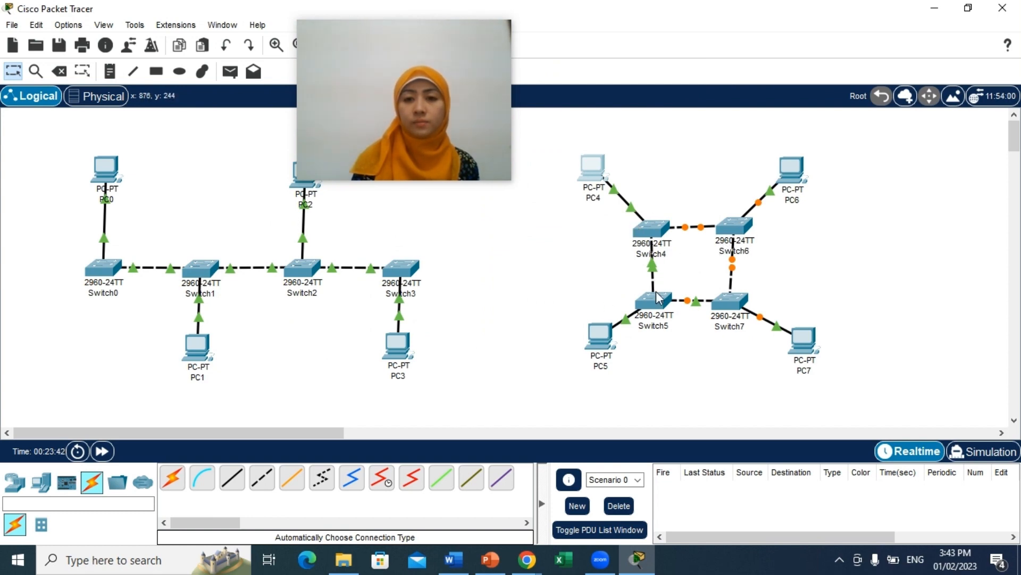
drag(660, 298, 653, 308)
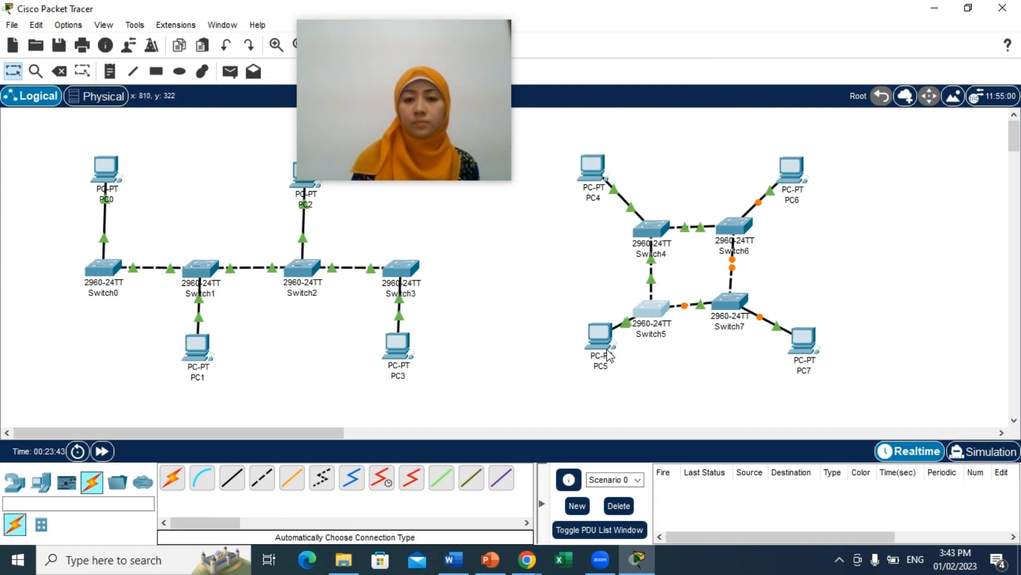
drag(609, 355, 600, 362)
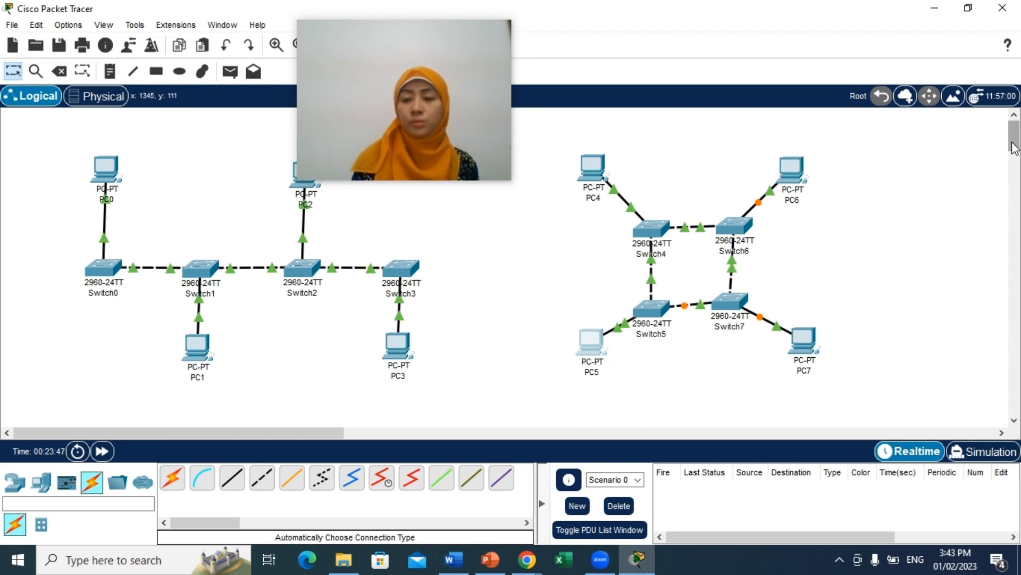
Place four PCs, PC8 to PC11, in a row in the empty workspace below the bus topology
drag(1014, 148, 1016, 168)
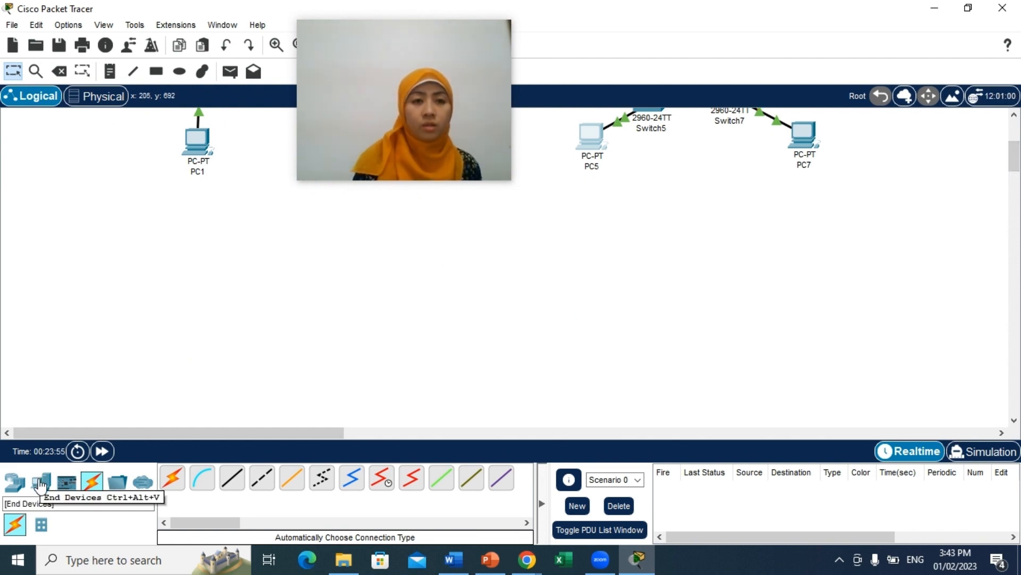
click(40, 484)
click(172, 479)
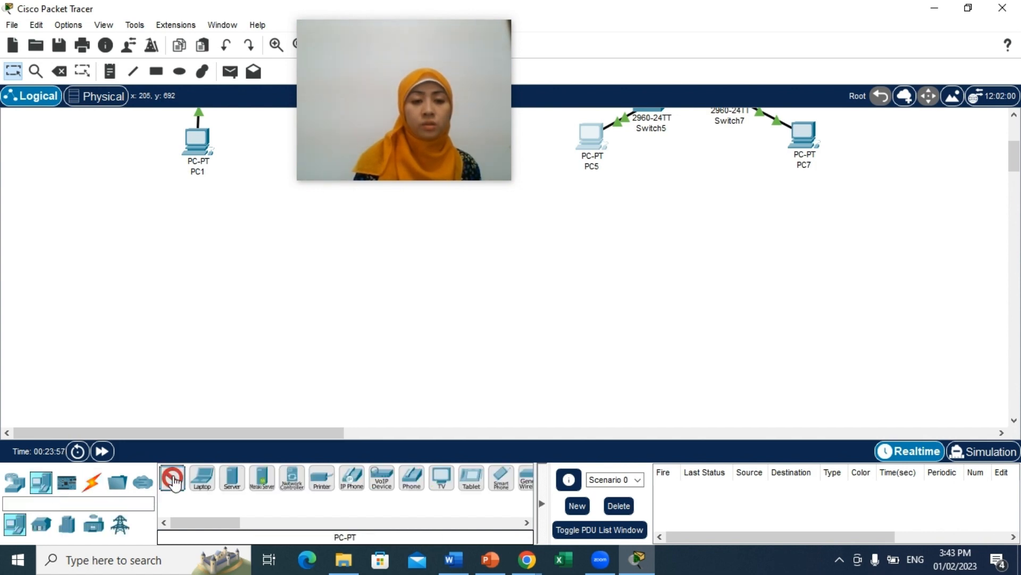
click(105, 349)
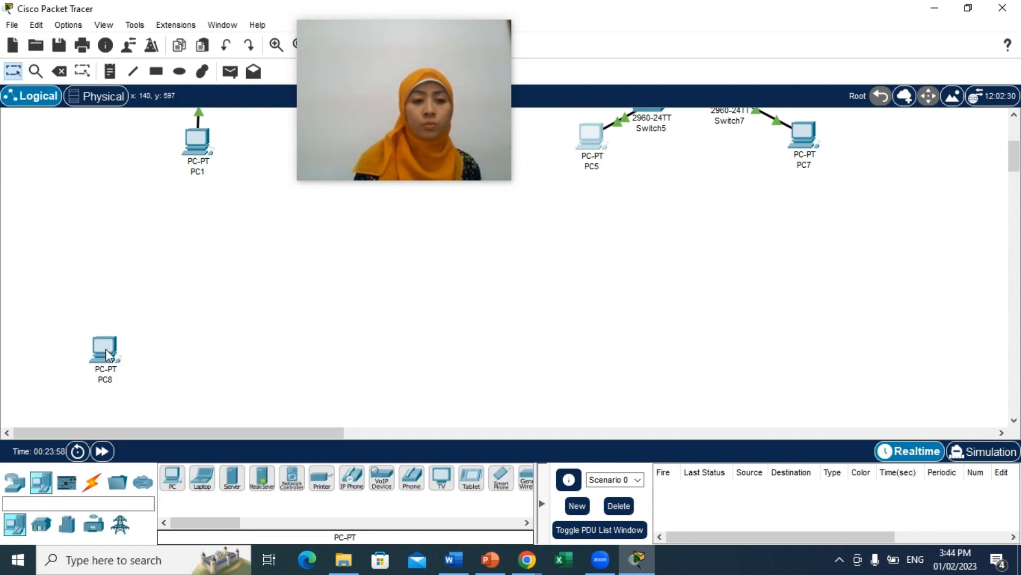
click(178, 489)
click(213, 360)
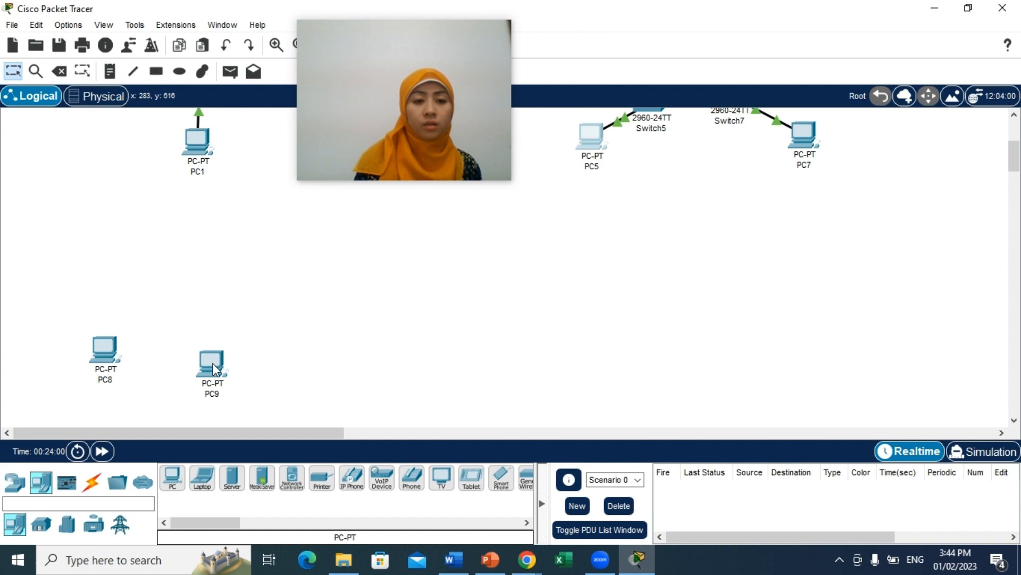
click(171, 481)
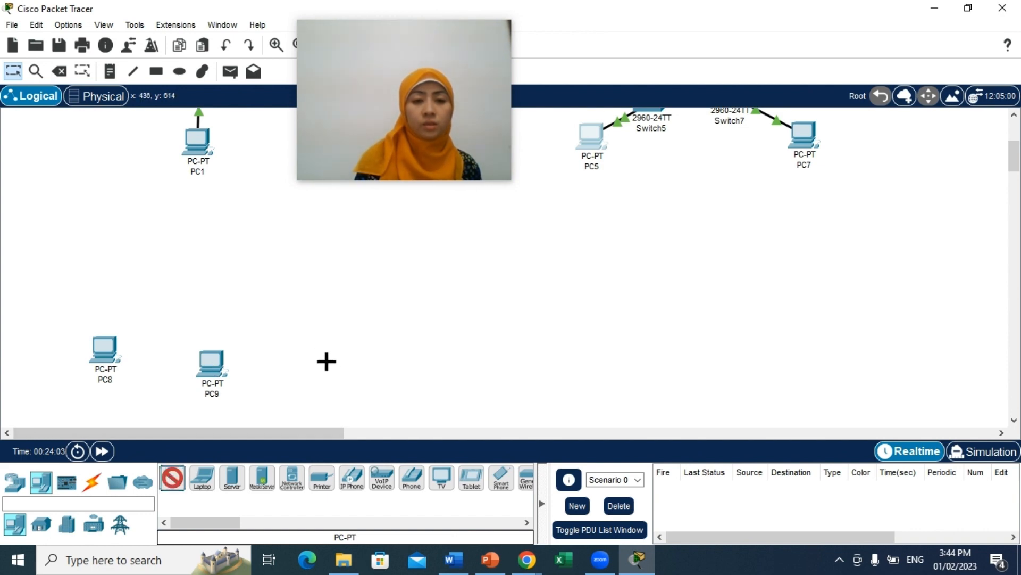
click(326, 360)
click(175, 482)
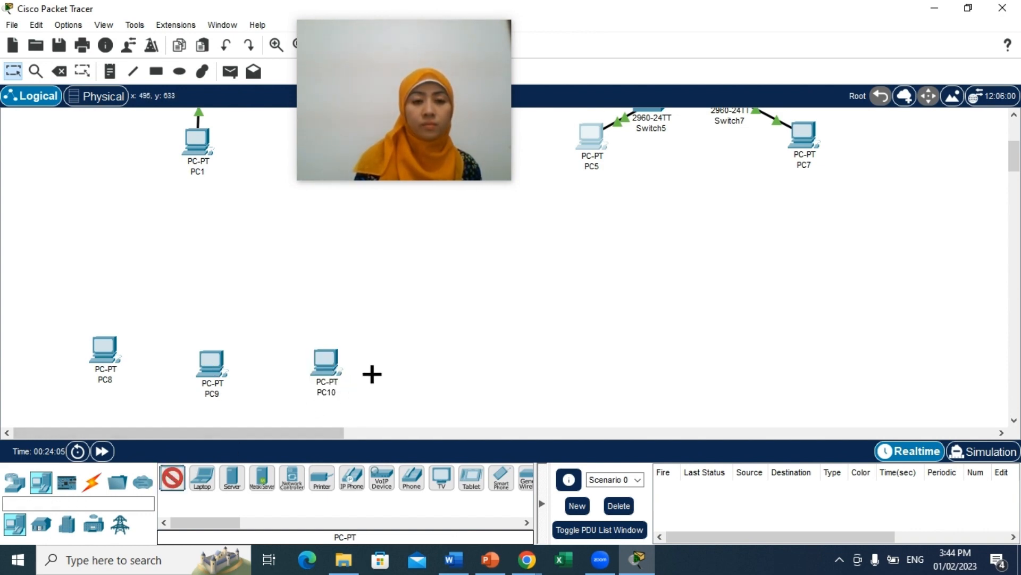
click(412, 361)
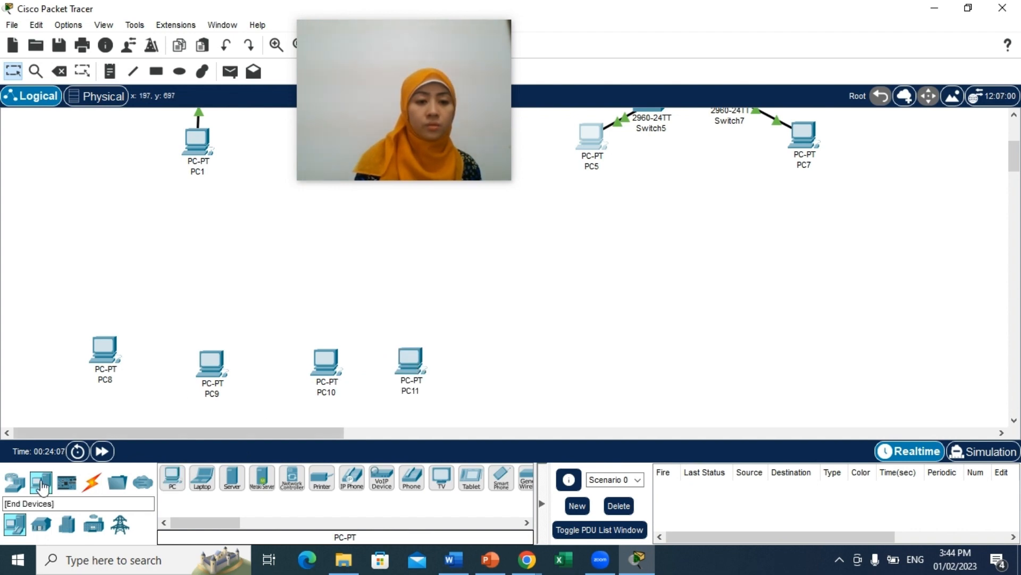
Add a PT-Hub centred above the row of four new PCs
click(15, 483)
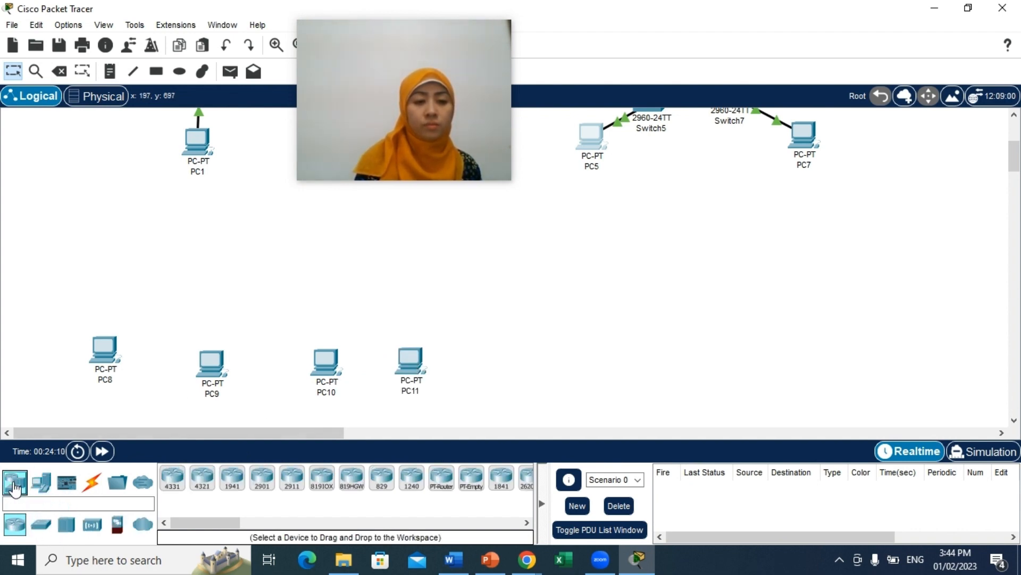
click(66, 524)
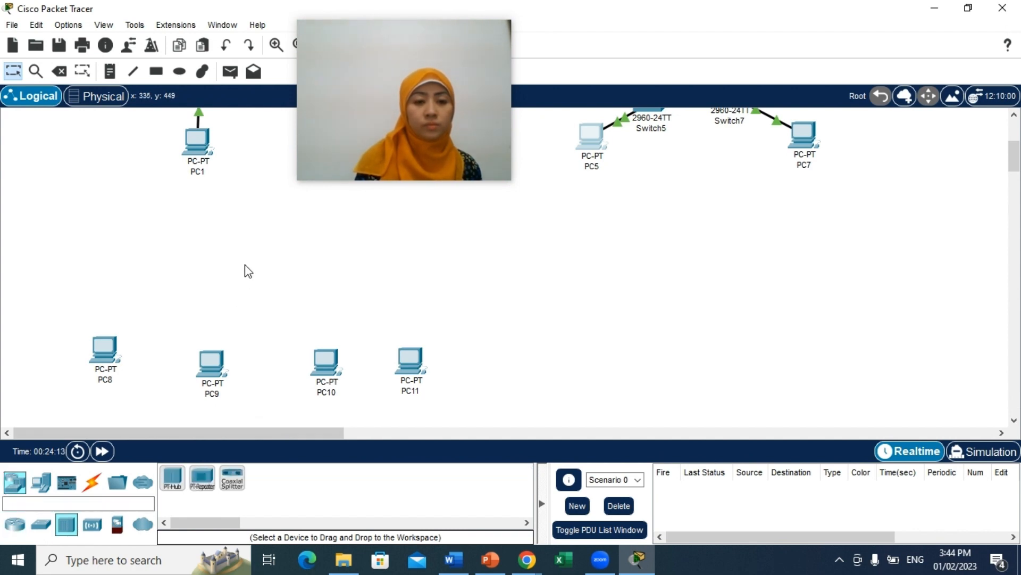
click(173, 481)
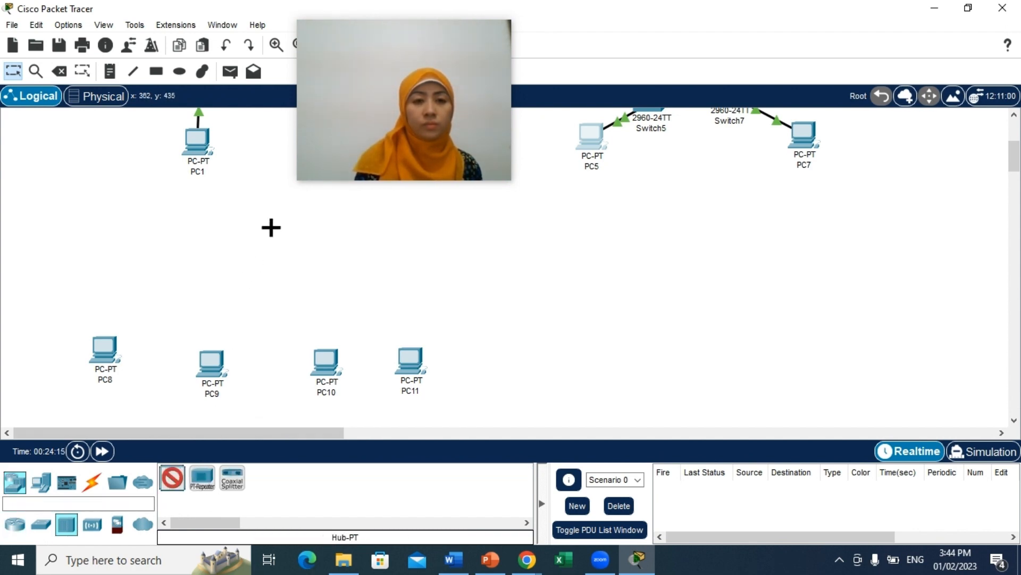
click(271, 228)
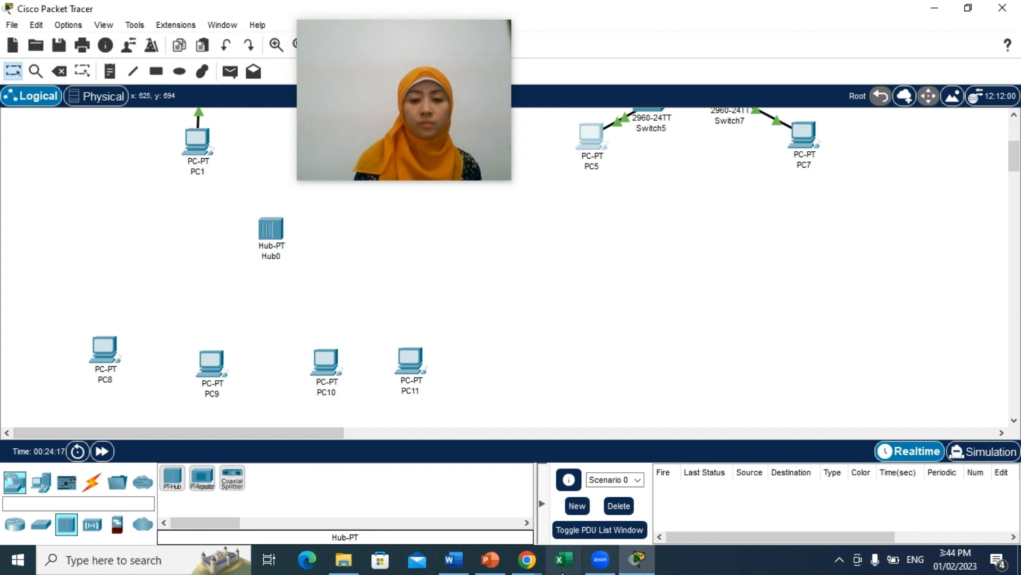
mouse_move(530, 571)
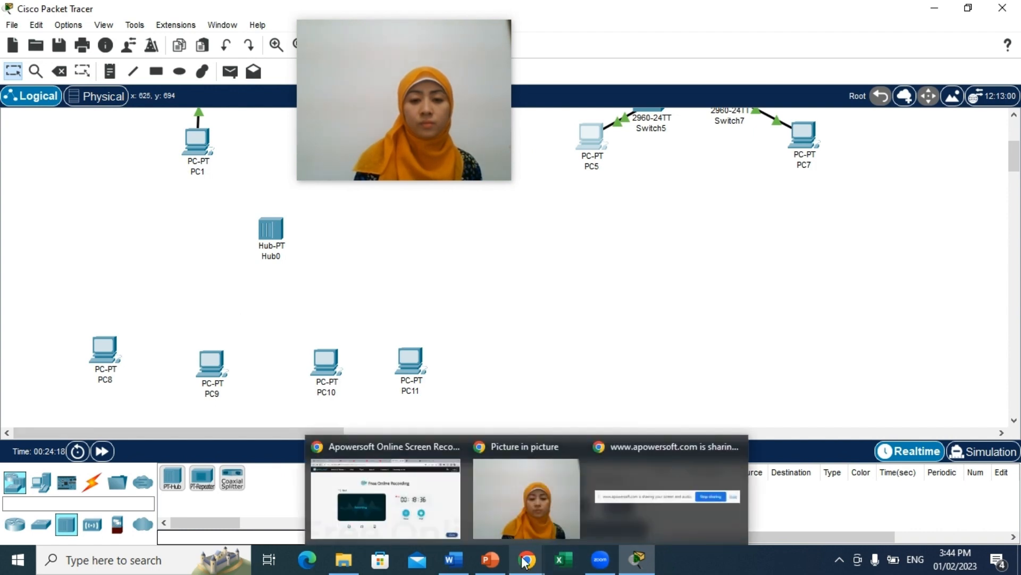
mouse_move(386, 497)
click(428, 517)
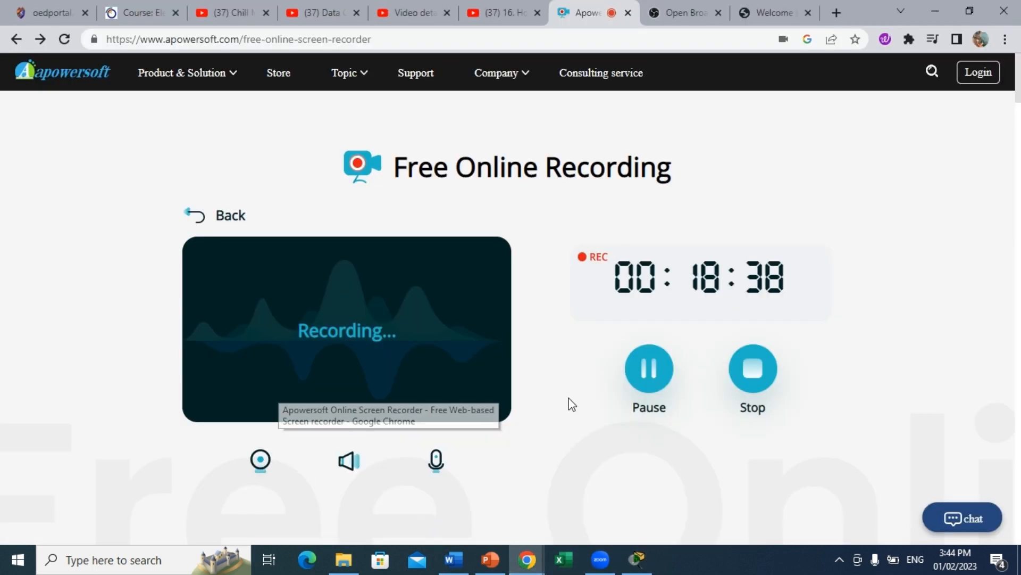
click(648, 396)
click(643, 395)
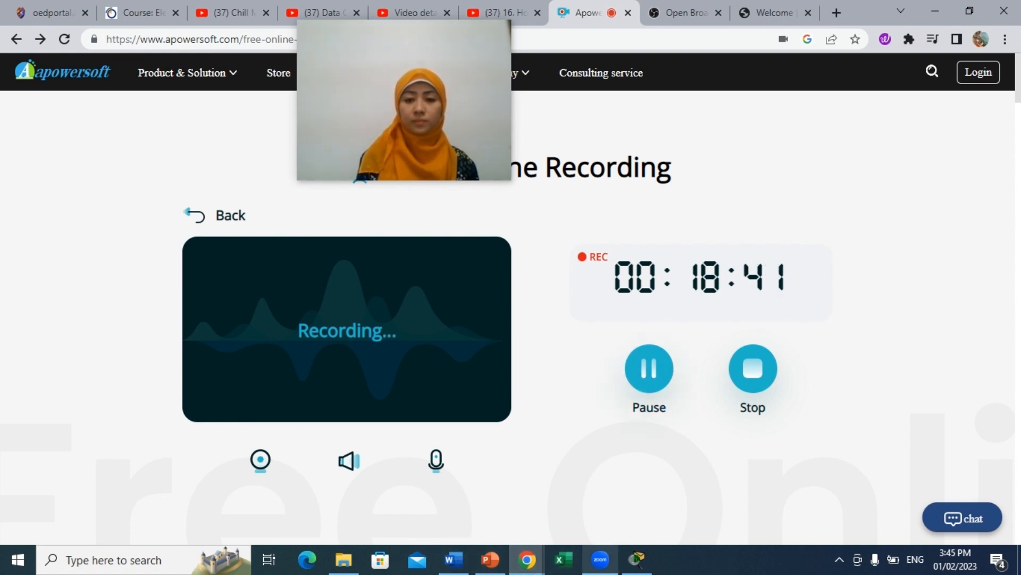
click(637, 558)
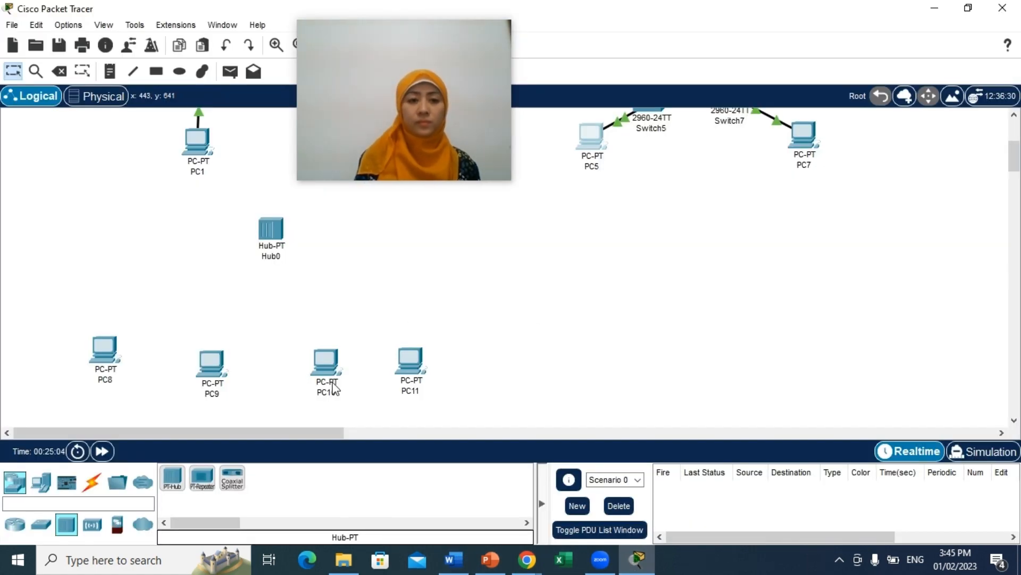
Connect PC8 and PC9 to Hub0 using the automatically chosen connection type
click(94, 490)
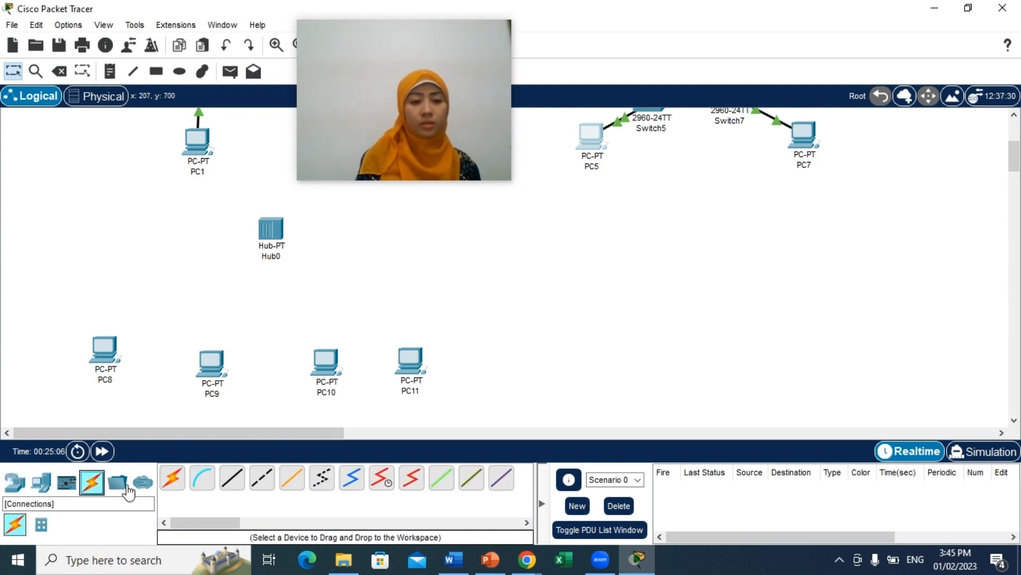
click(172, 479)
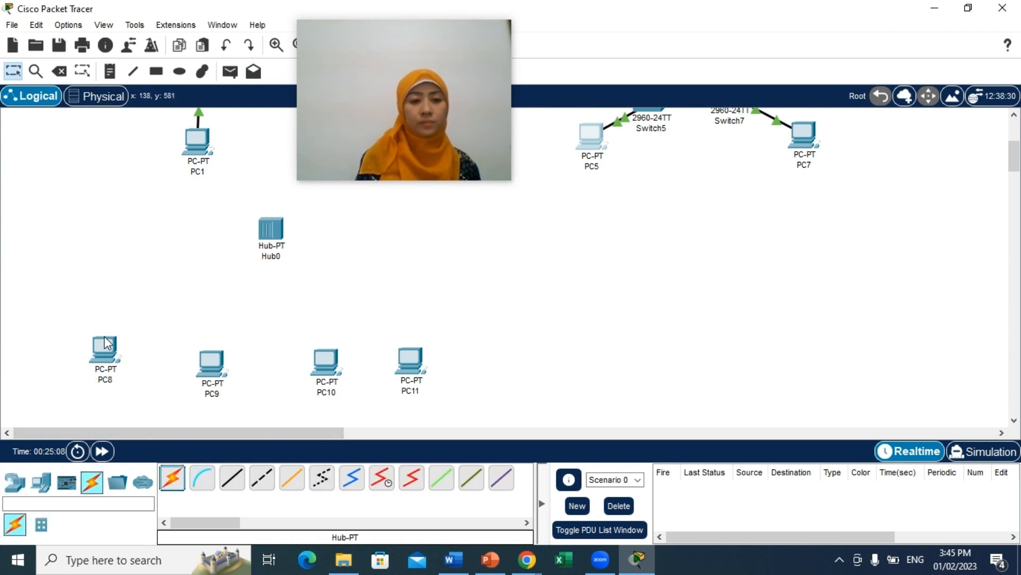
click(104, 355)
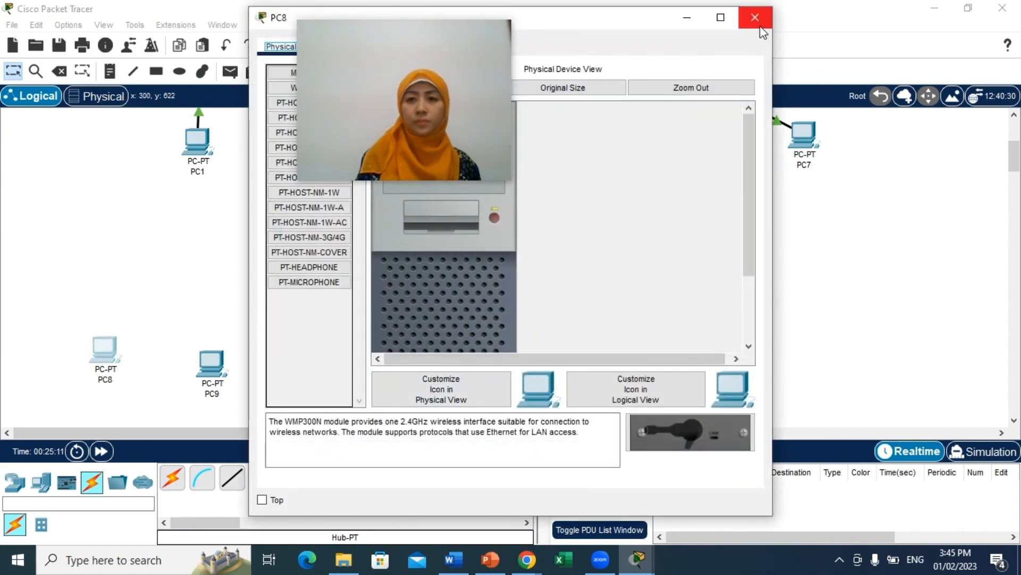
click(757, 20)
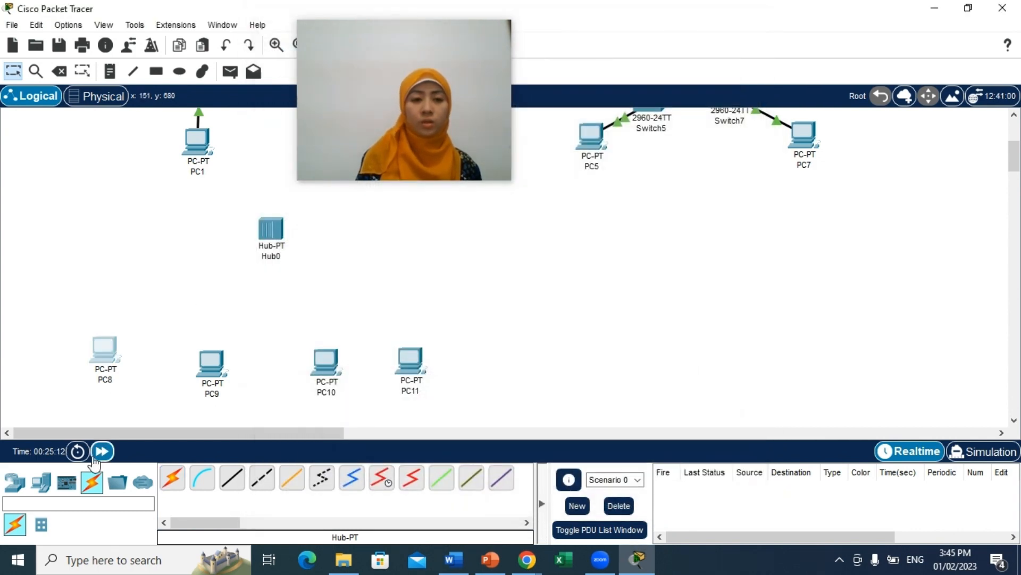
click(173, 478)
click(114, 358)
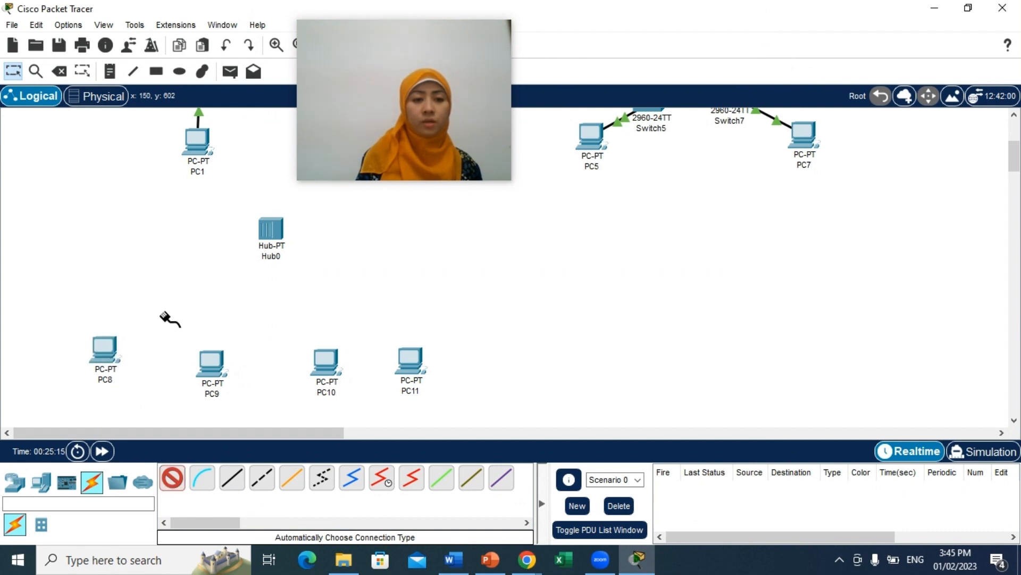
click(268, 233)
click(173, 478)
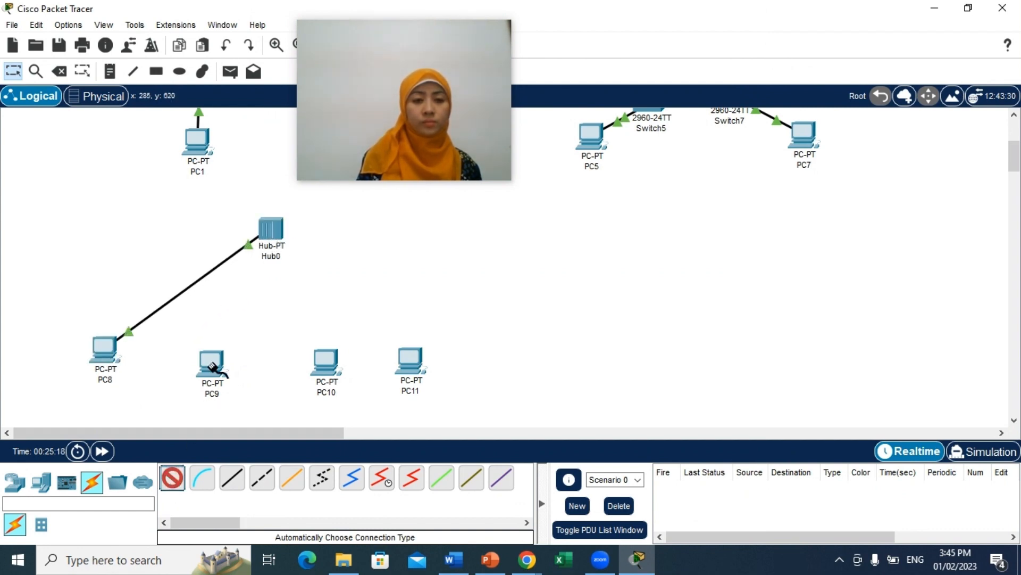
click(270, 230)
click(218, 355)
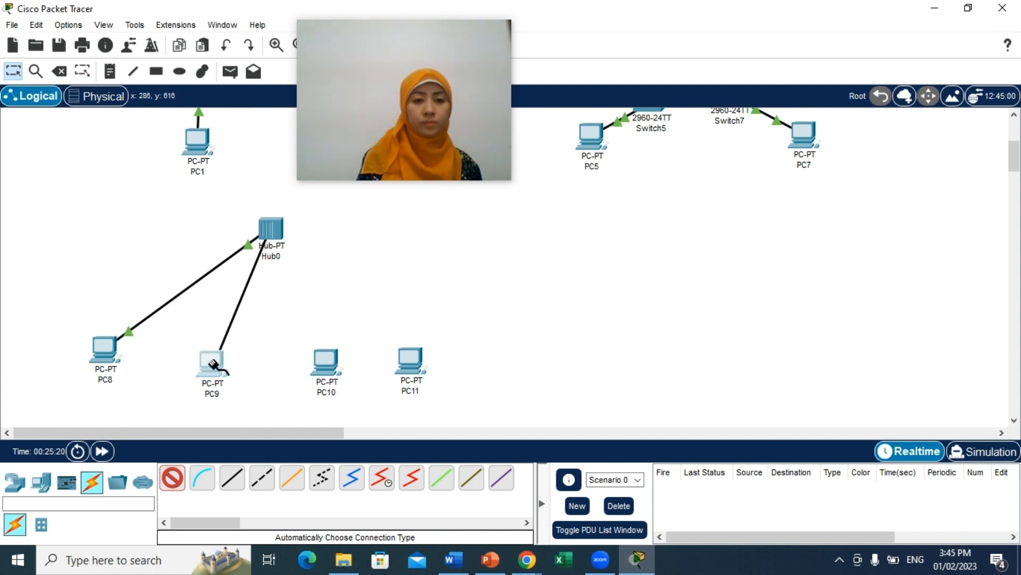
Connect Hub0 to PC10 and PC11 using the automatically chosen connection type
click(172, 484)
click(271, 232)
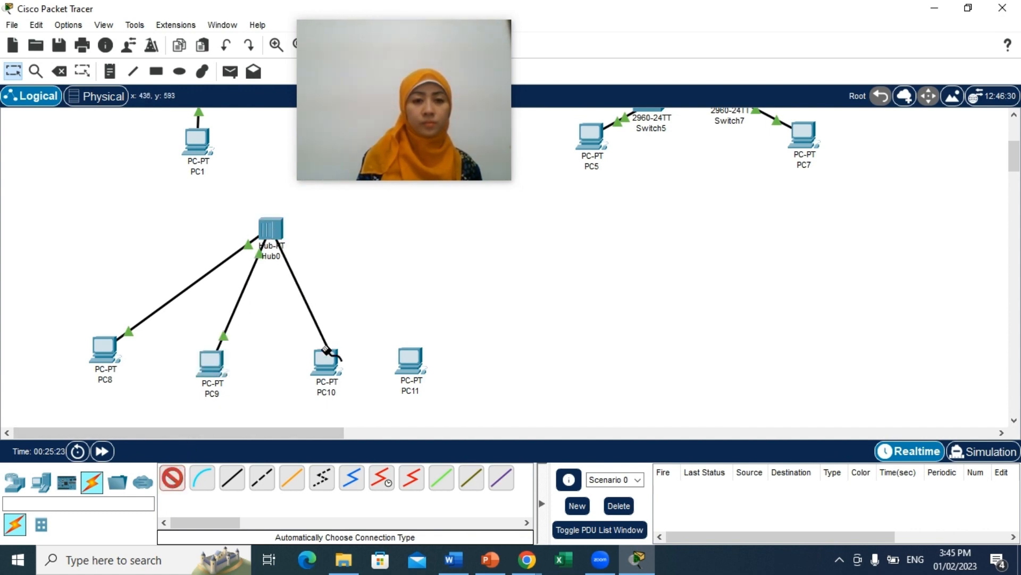
click(323, 358)
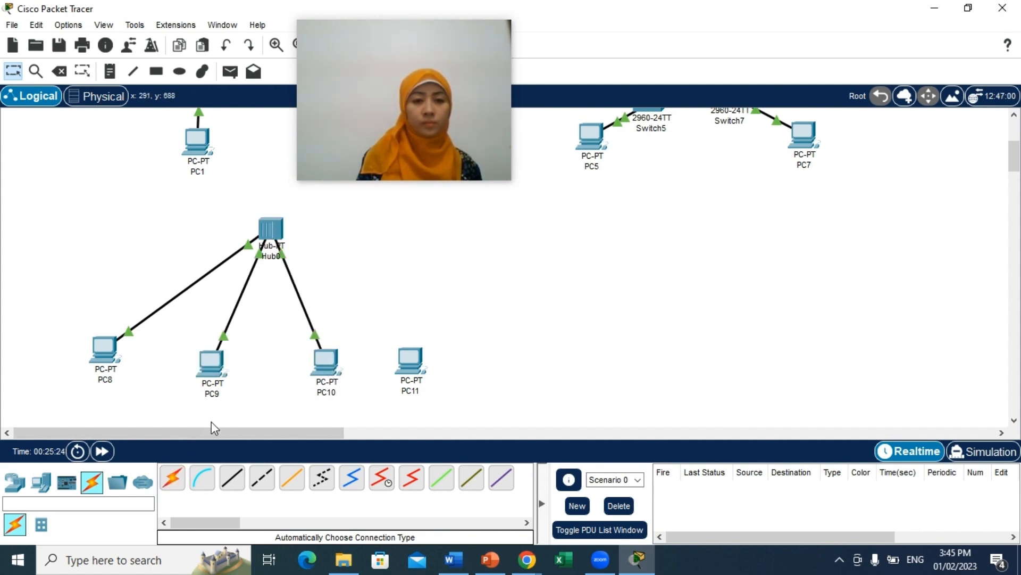
click(172, 479)
click(276, 230)
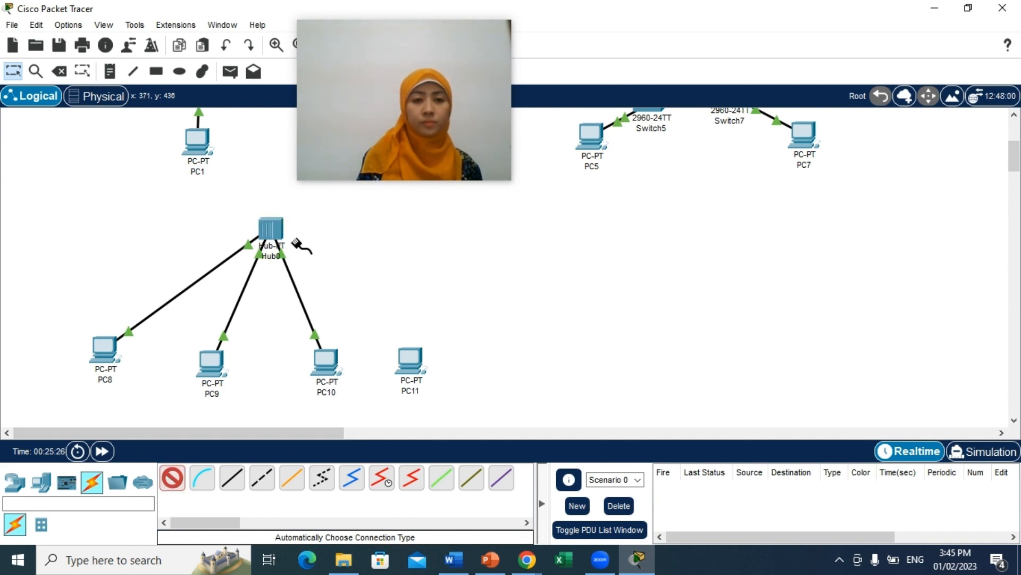
click(418, 363)
Nudge PC11, PC9 and PC8 to even out their spacing beneath the hub
drag(417, 363, 425, 354)
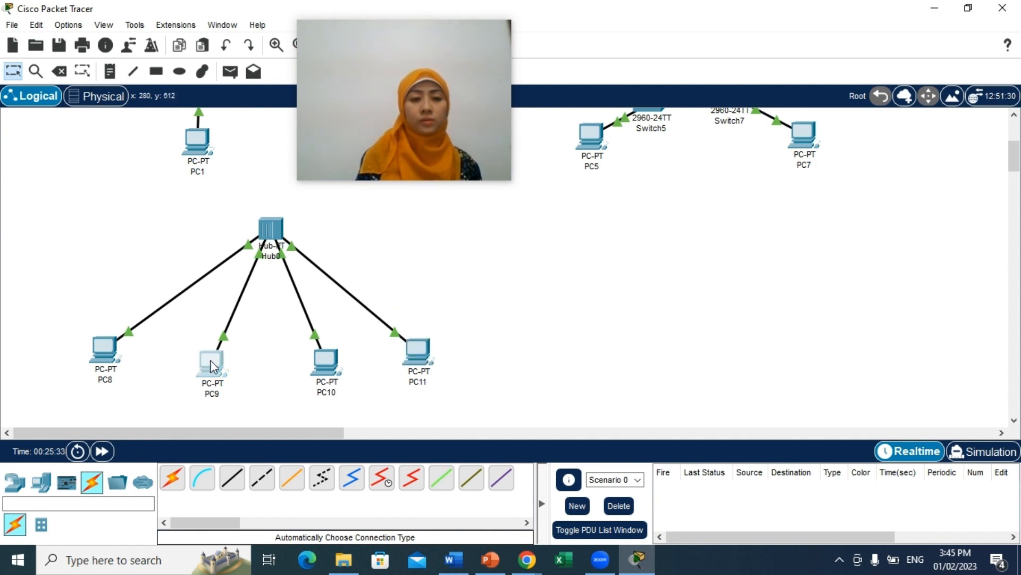
drag(212, 366, 218, 366)
drag(109, 348, 117, 349)
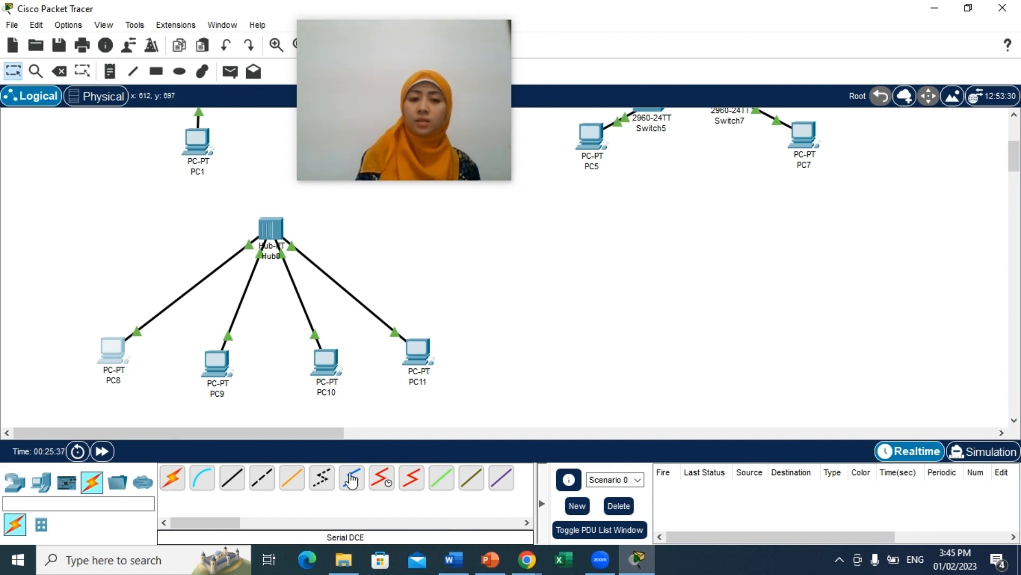
Place a new PC in the empty area beneath the ring topology, between PC5 and PC7 but nearer PC5
click(41, 482)
click(172, 477)
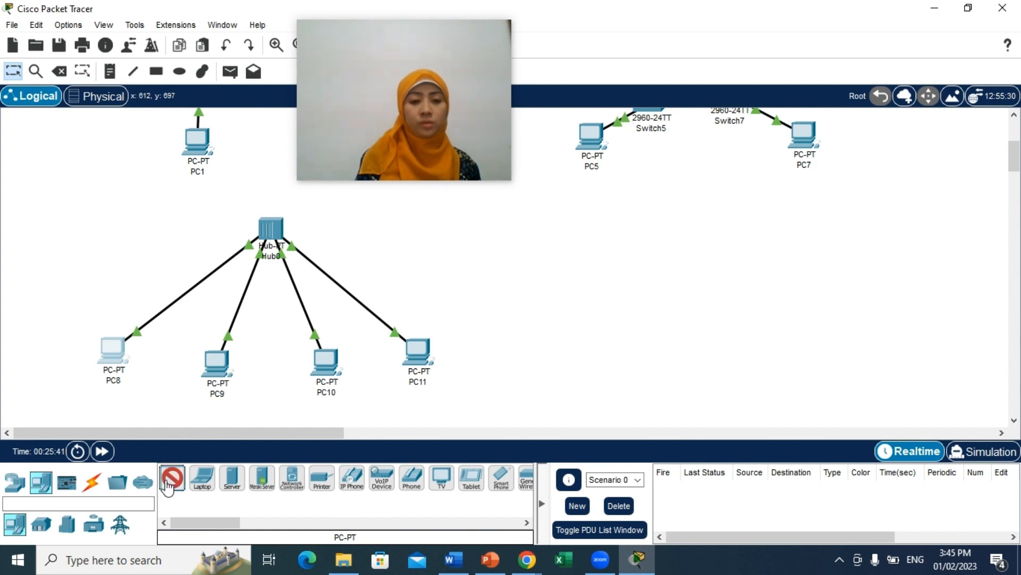
click(555, 218)
drag(428, 45, 189, 44)
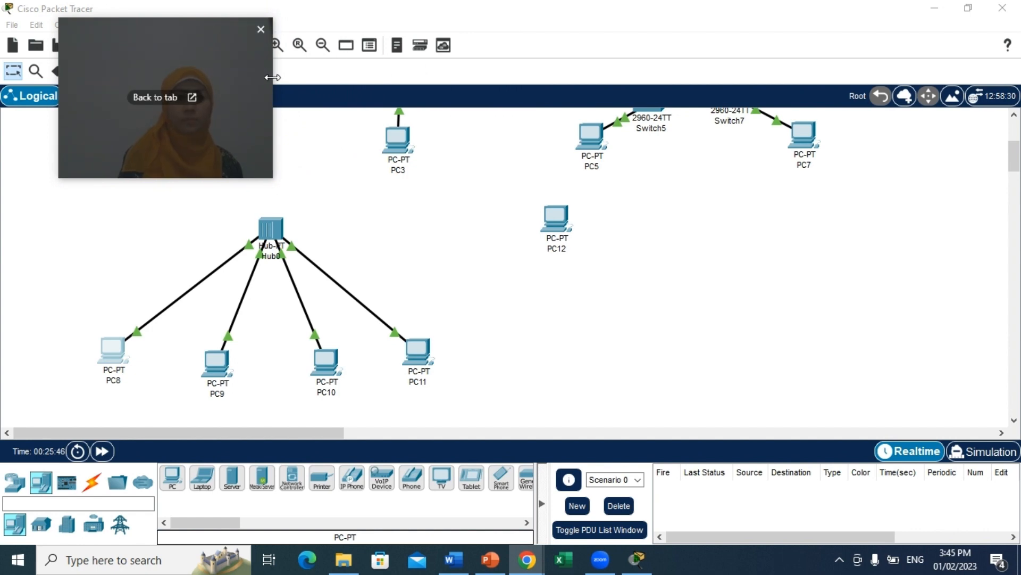
drag(273, 77, 292, 80)
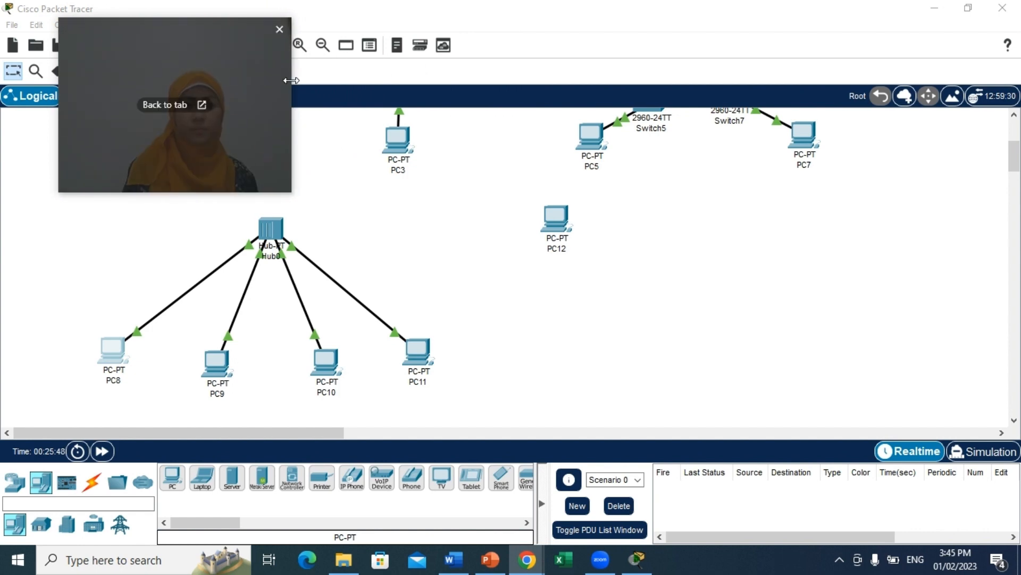
Place three more PCs so they form a rough square with PC12, shifting PC13 slightly away from PC12
click(172, 477)
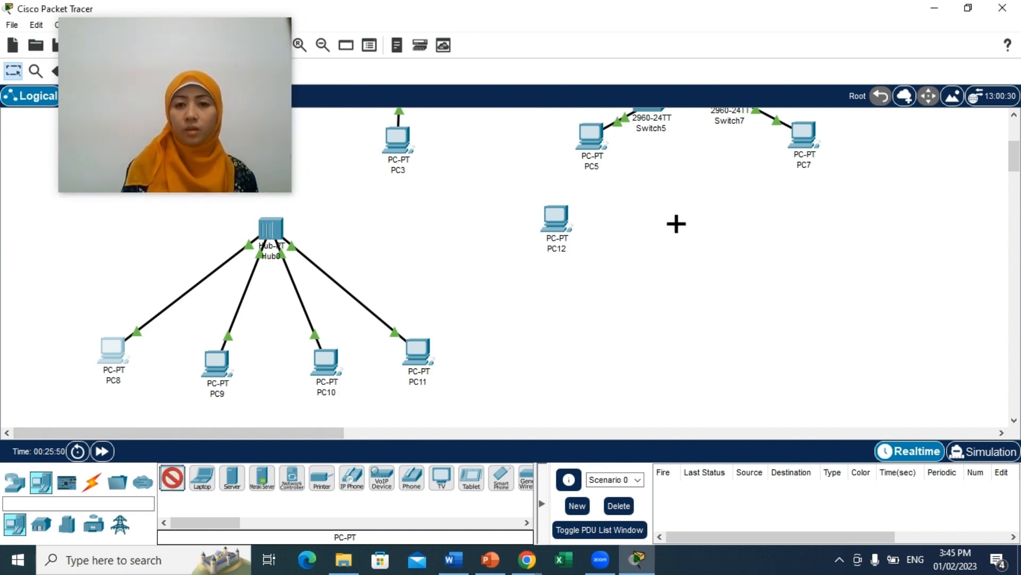
click(676, 225)
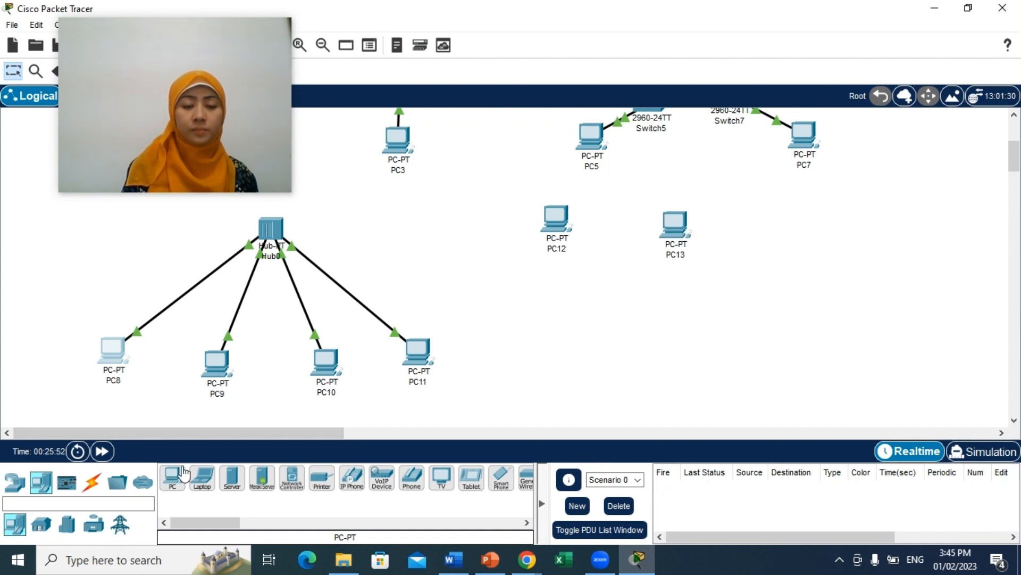
click(177, 483)
click(547, 379)
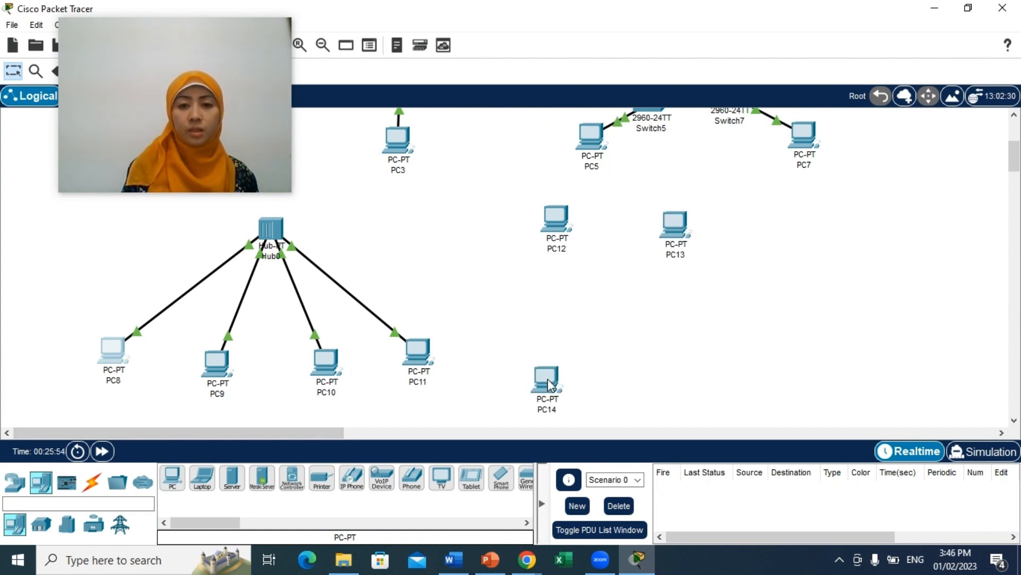
click(178, 483)
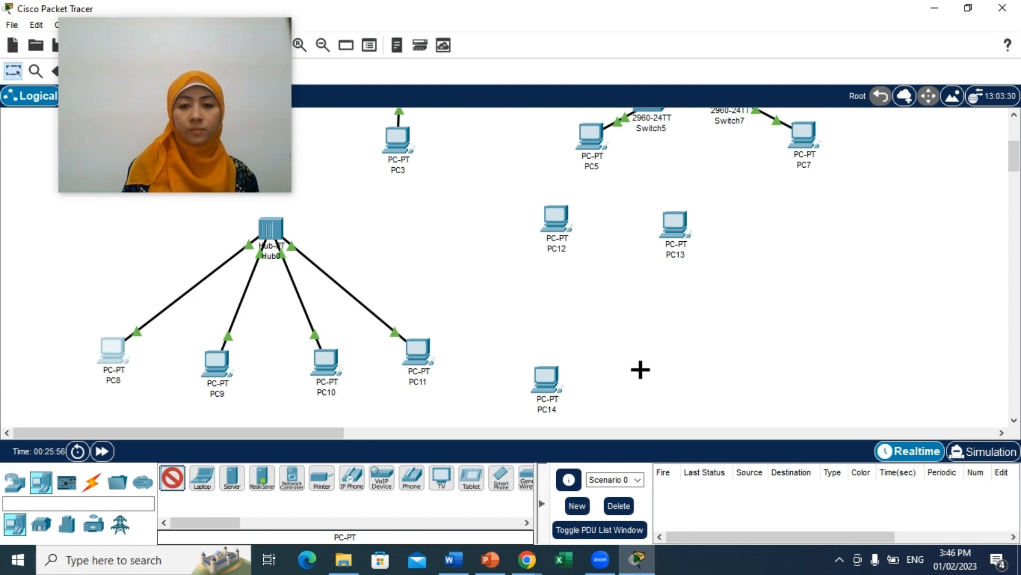
click(690, 382)
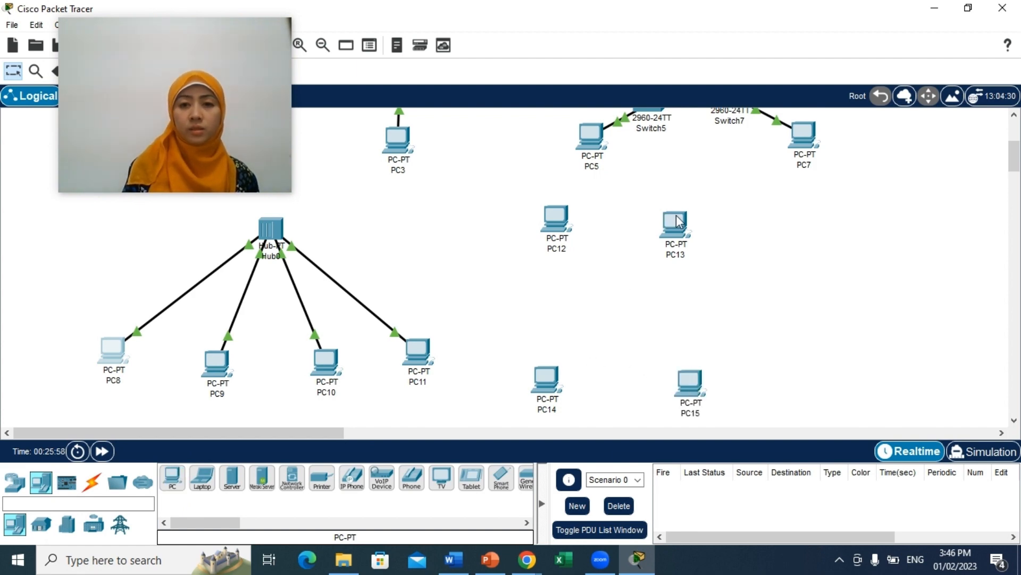
drag(680, 219, 687, 220)
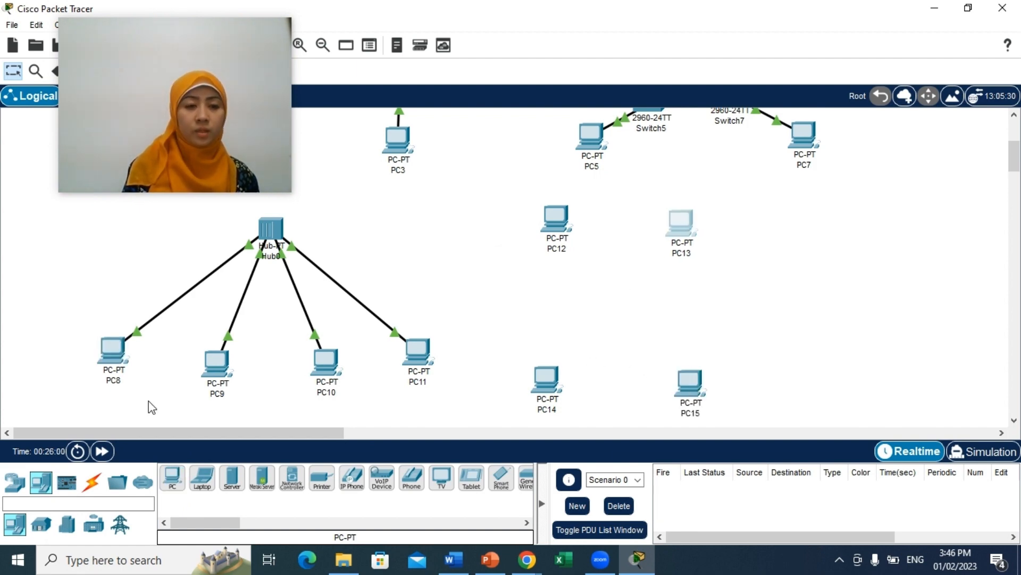
Place four 2960 switches in a two-by-two arrangement inside the square of PC12, PC13, PC14 and PC15
click(16, 490)
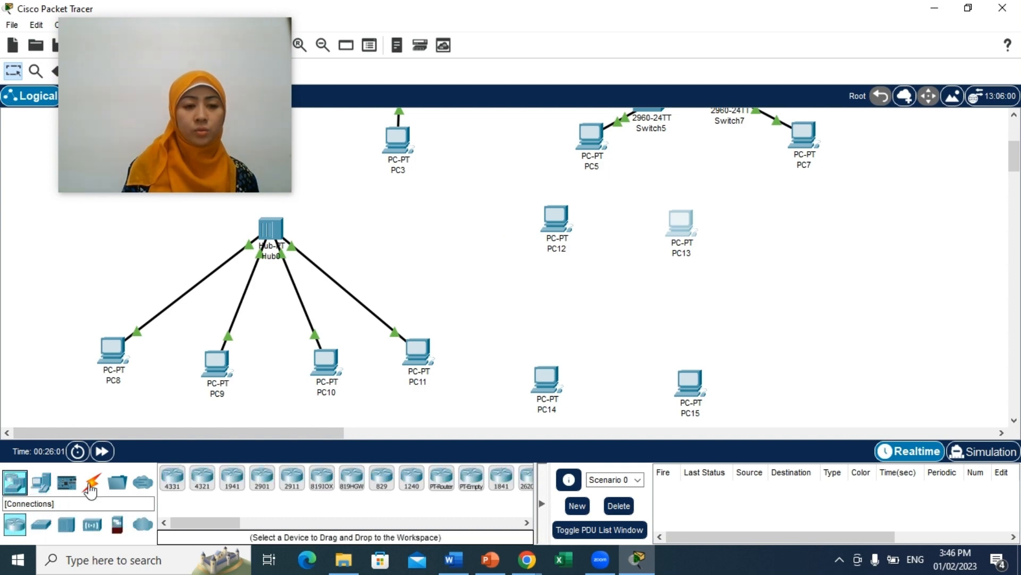
click(41, 524)
click(172, 477)
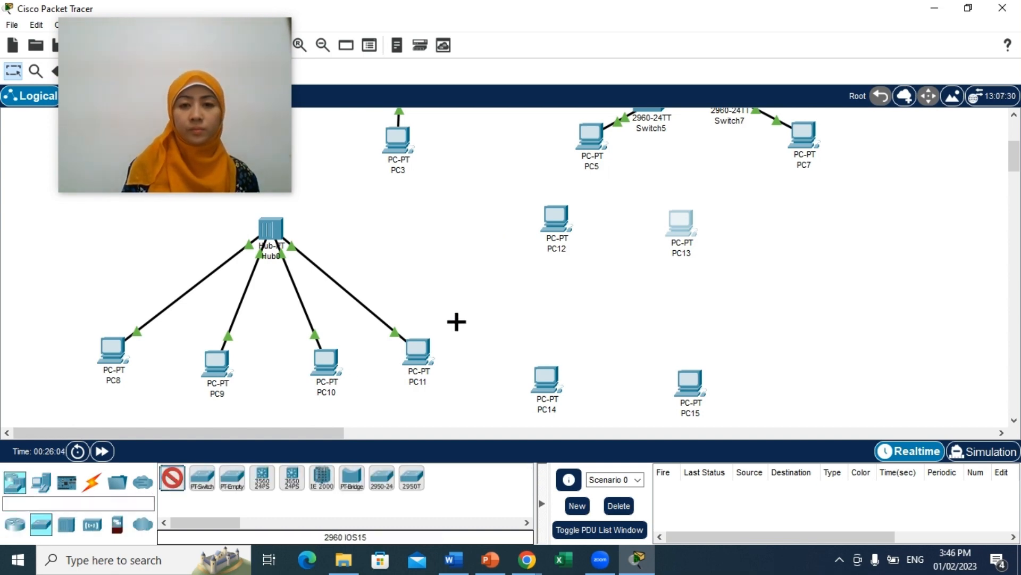
click(561, 277)
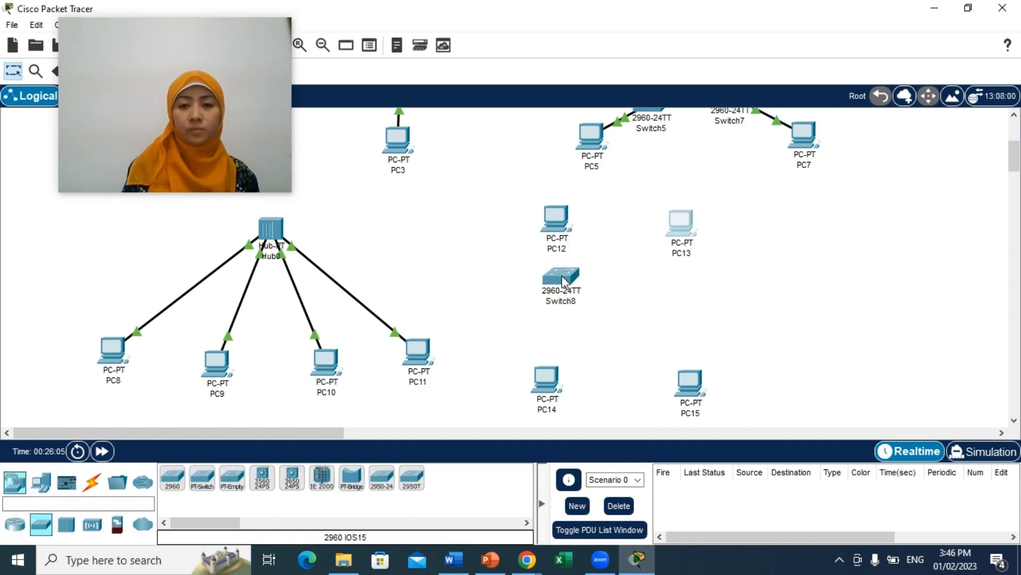
click(173, 488)
click(572, 342)
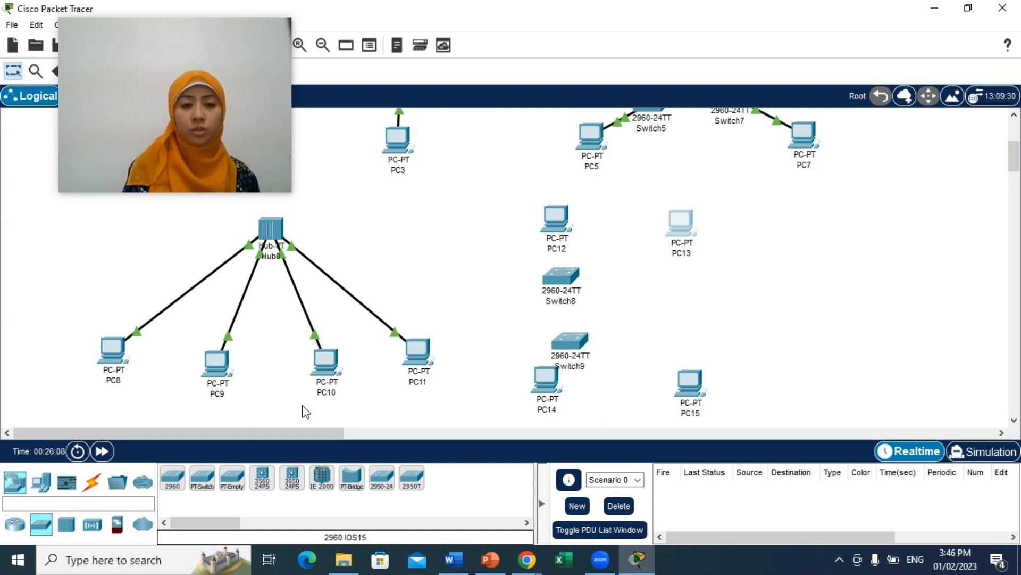
click(171, 482)
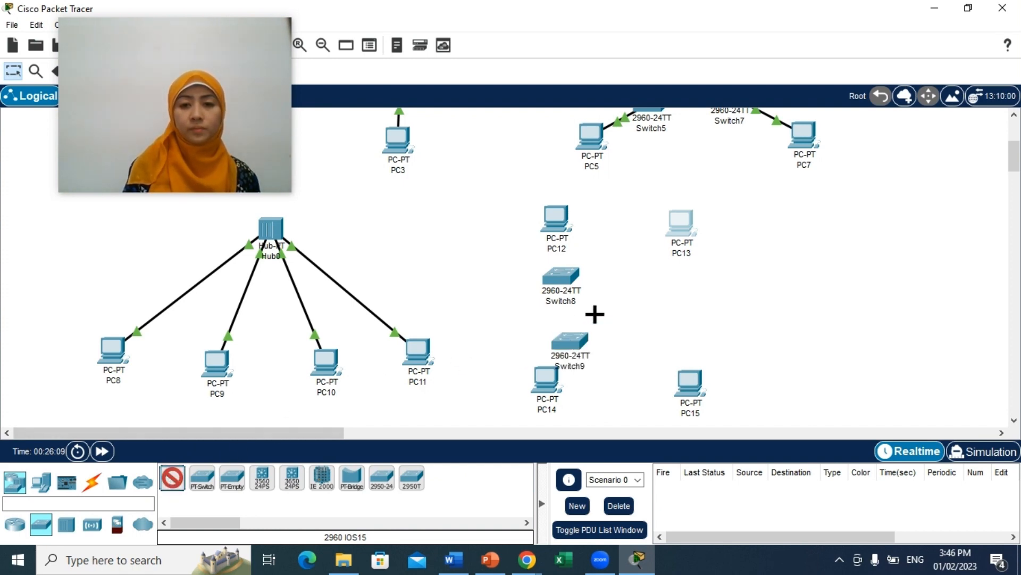
click(641, 278)
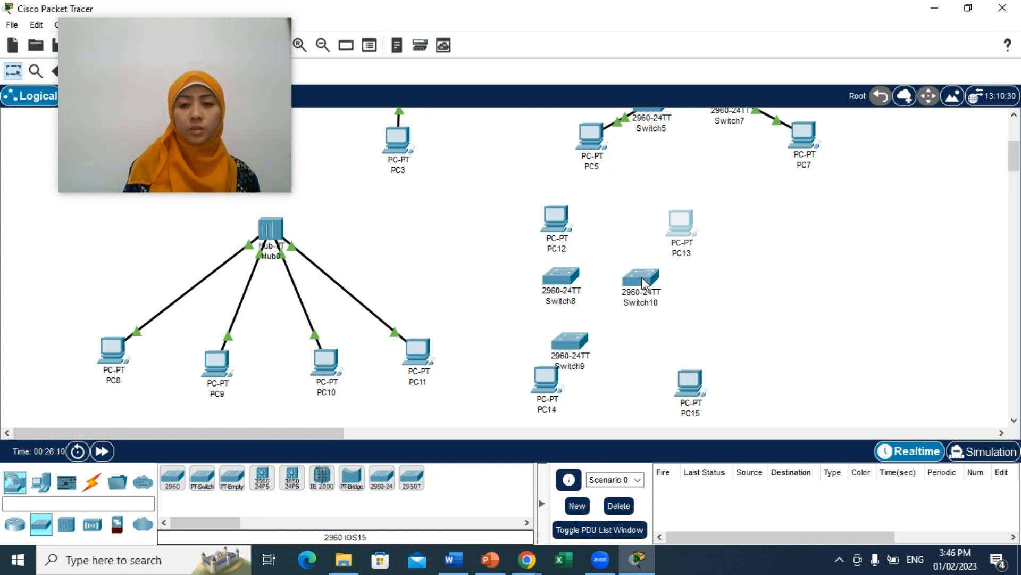
click(174, 484)
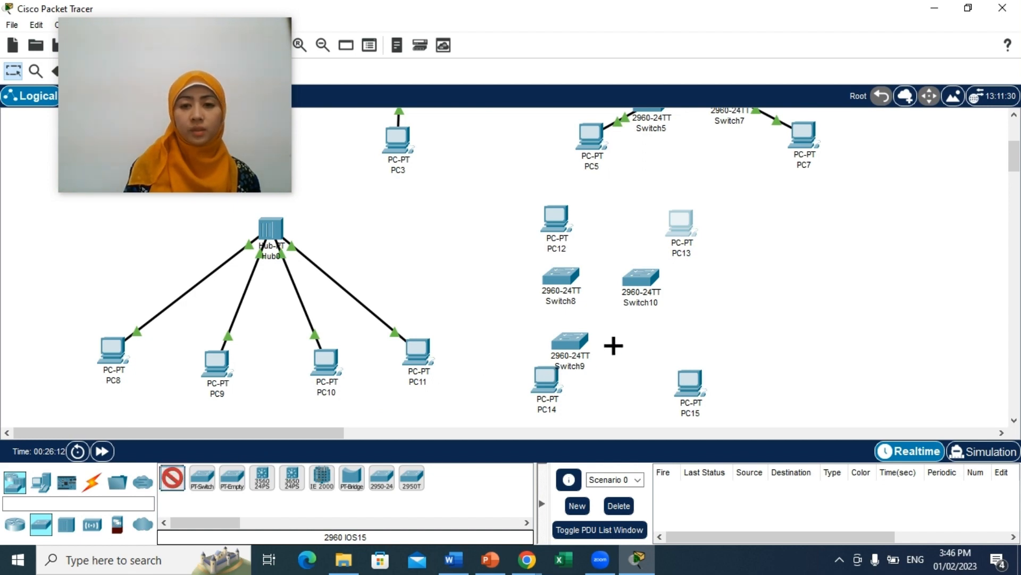
click(645, 342)
Move PC12, PC13, PC14 and PC15 outward from the four switches and align Switch9 beneath Switch8
drag(553, 233, 505, 230)
drag(686, 215, 690, 207)
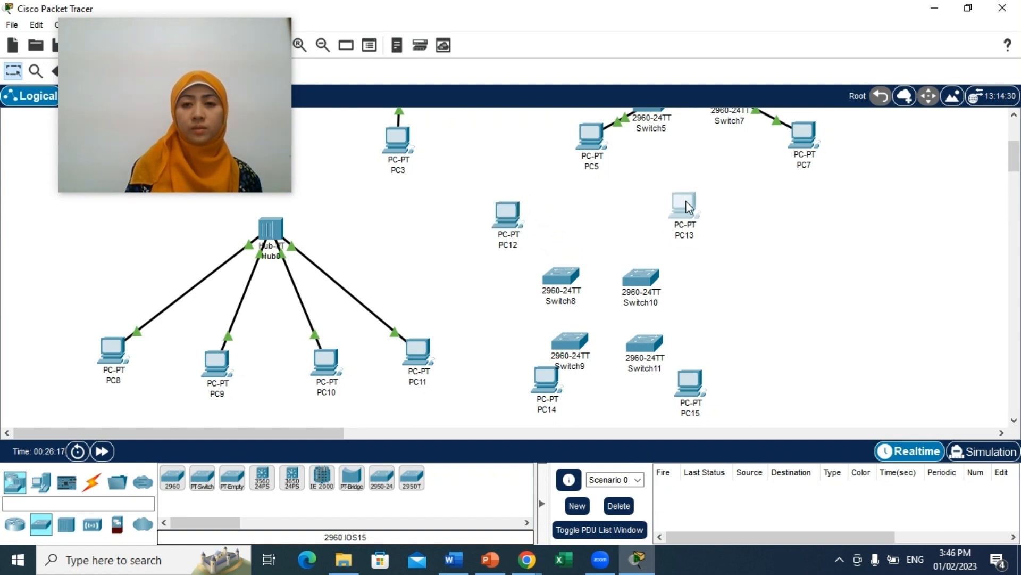
drag(509, 224, 509, 217)
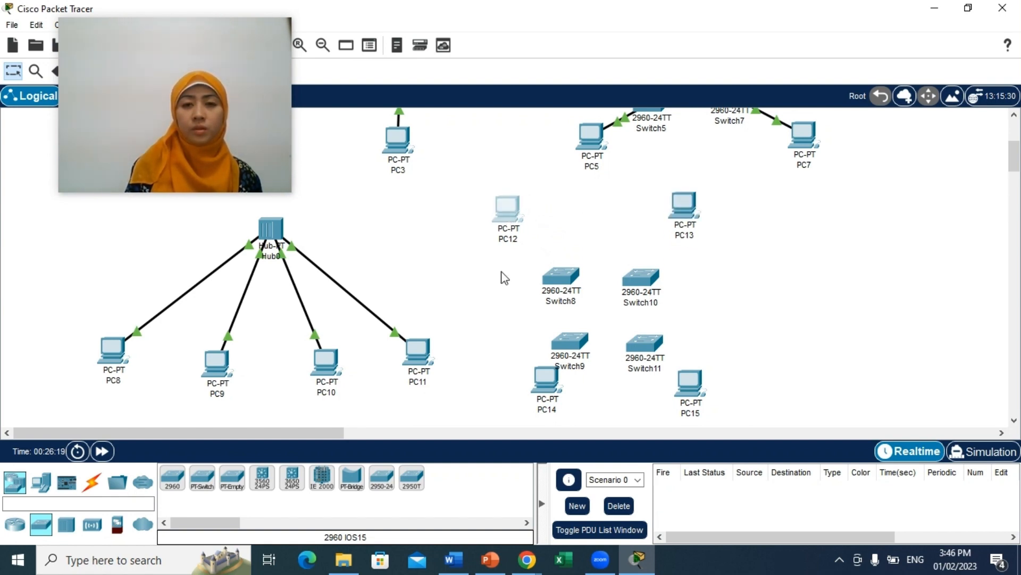
drag(538, 385, 529, 388)
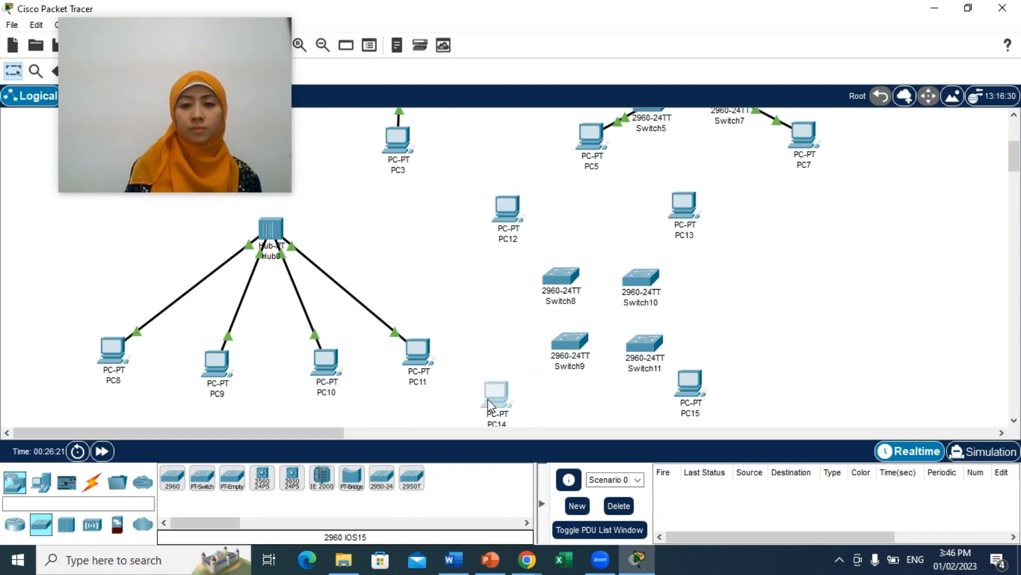
click(573, 341)
drag(558, 345, 561, 347)
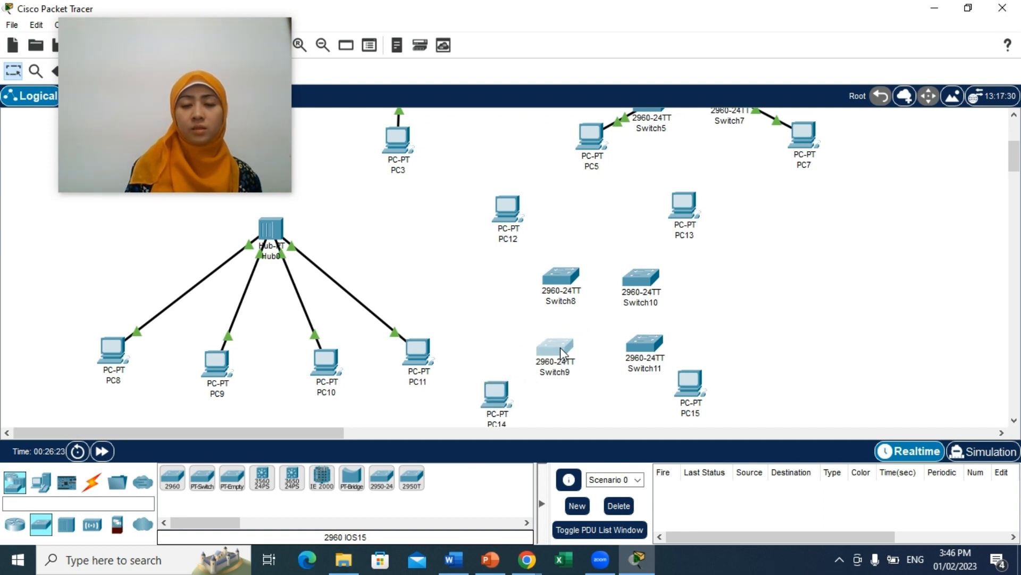
click(690, 383)
drag(690, 384, 711, 393)
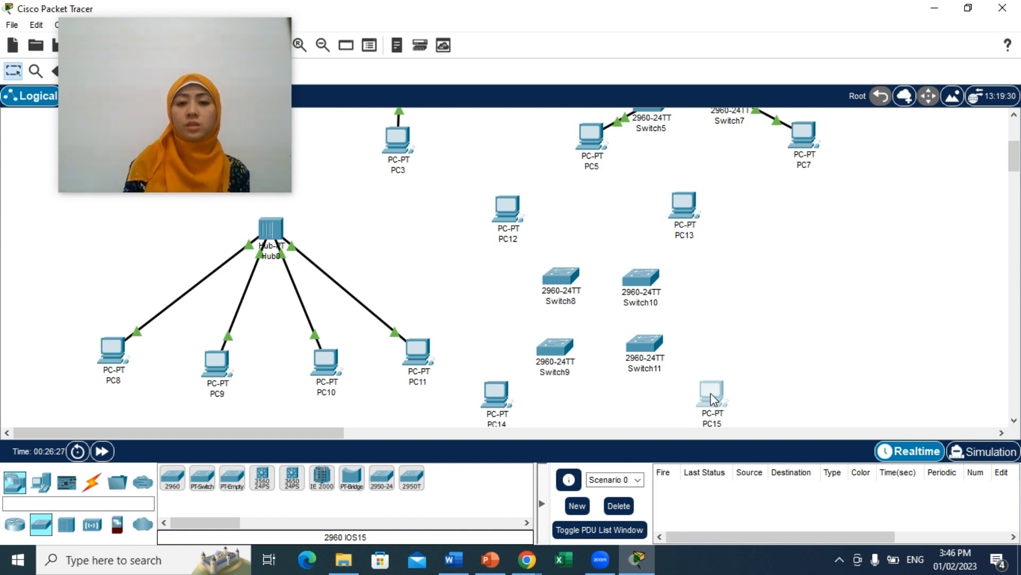
Connect PC14 to Switch9 and PC12 to Switch8 using the automatically chosen connection type
click(91, 481)
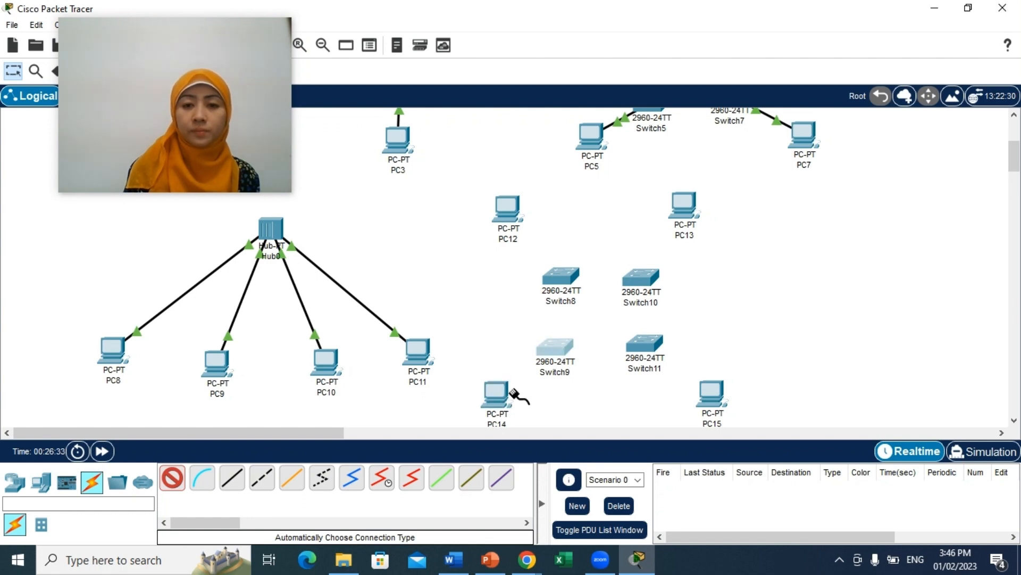
click(498, 396)
click(554, 347)
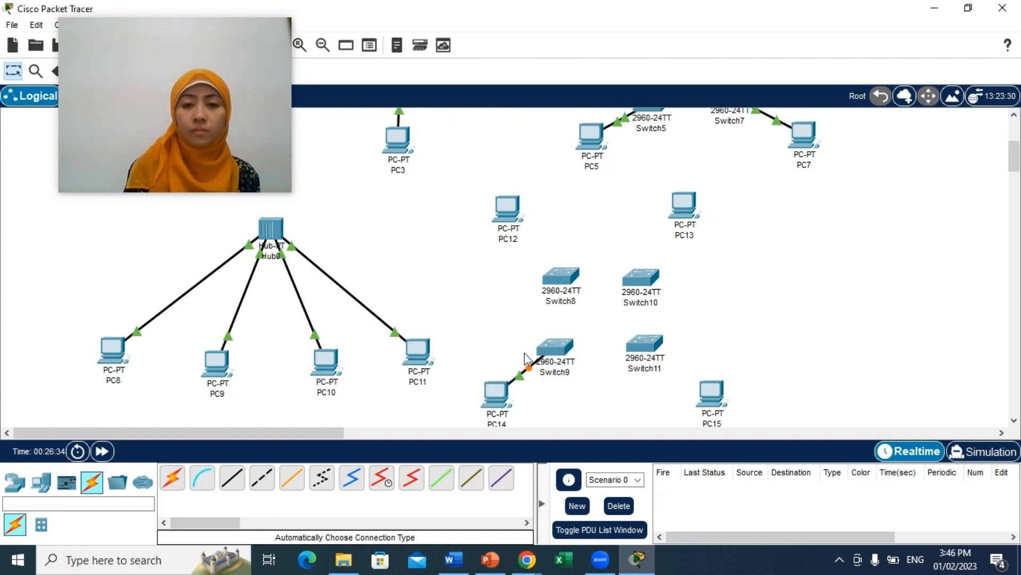
click(175, 478)
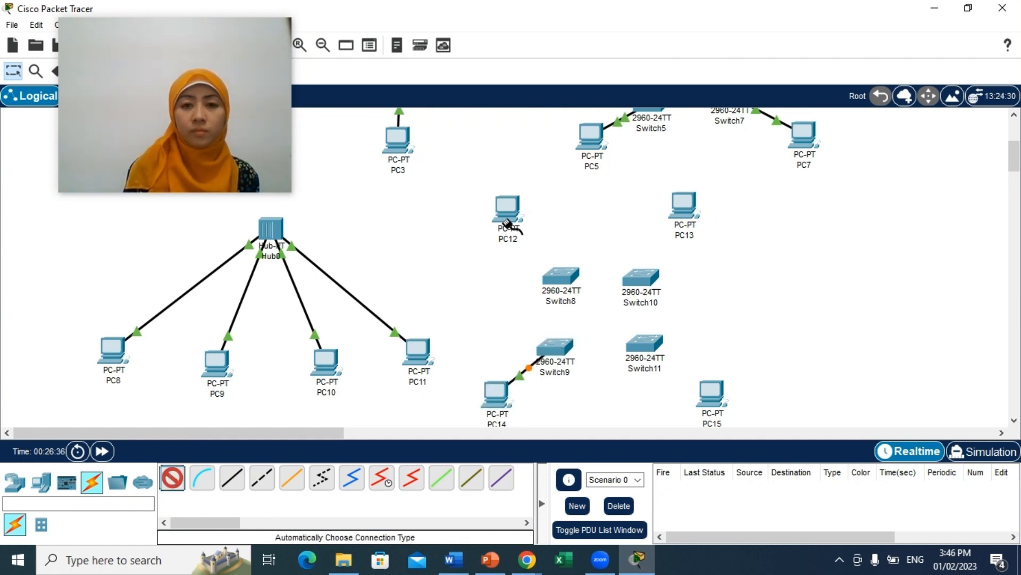
click(508, 221)
click(556, 272)
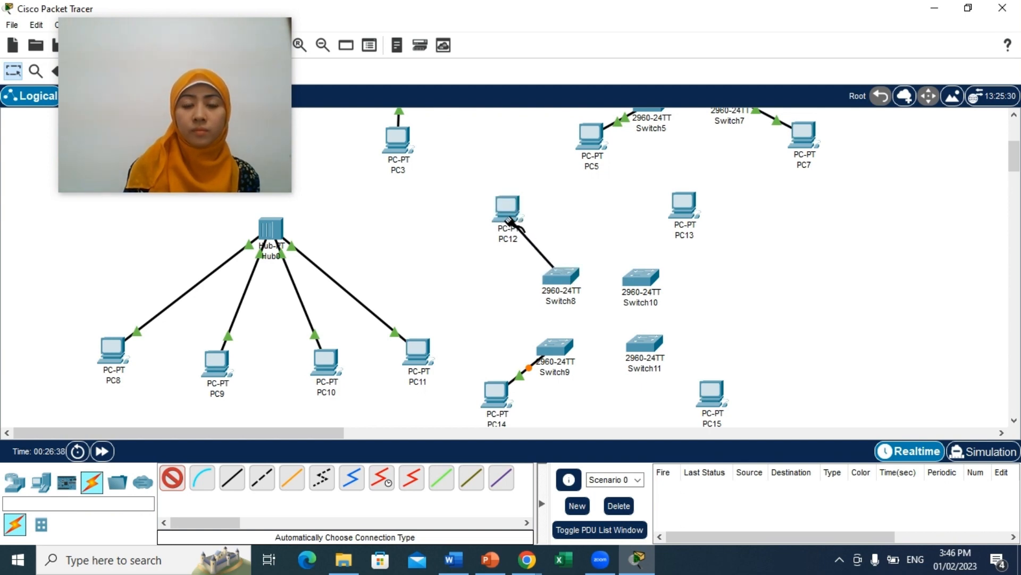
Connect PC13 to Switch10 and Switch11 to PC15 using the automatically chosen connection type
click(173, 478)
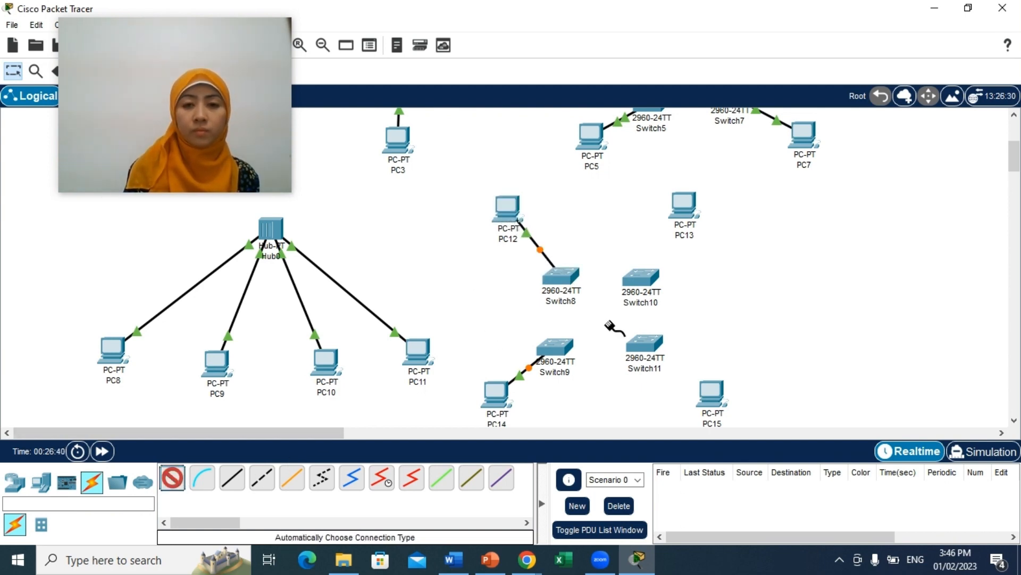
click(685, 209)
click(650, 278)
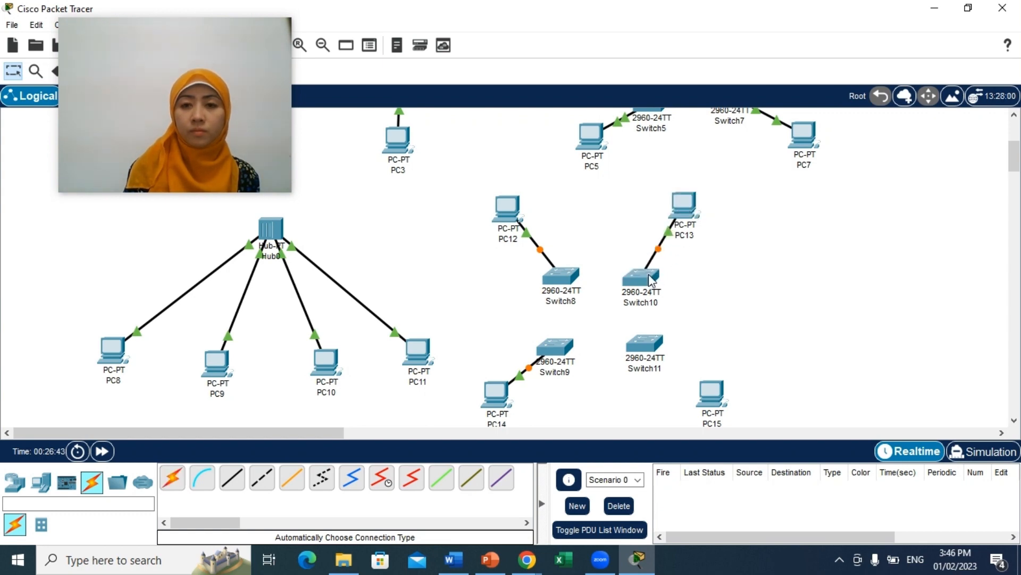
click(174, 482)
click(635, 345)
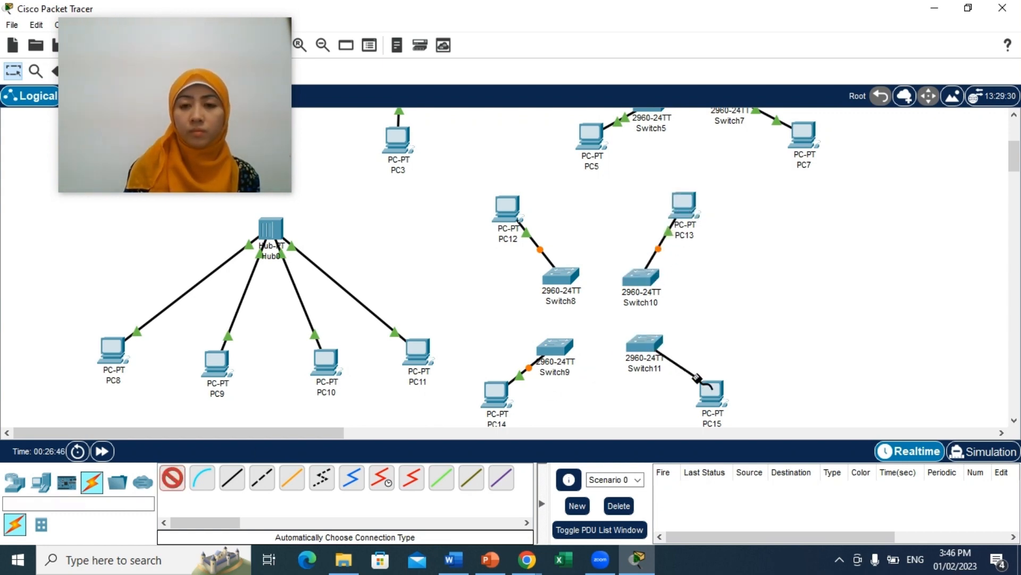
click(717, 402)
Link Switch8 to Switch9 and Switch9 to Switch11 using the automatically chosen connection type
click(174, 482)
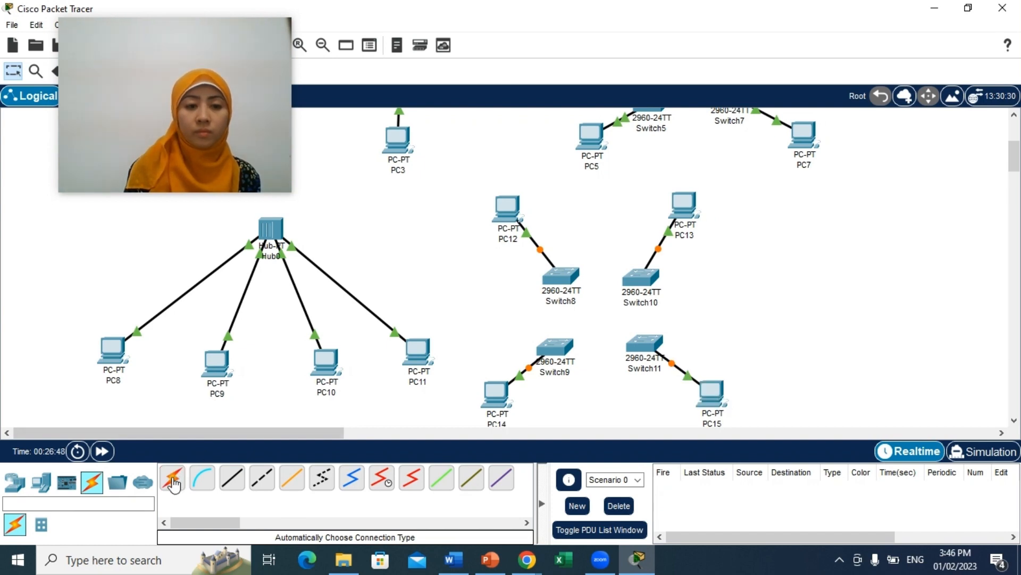
click(558, 277)
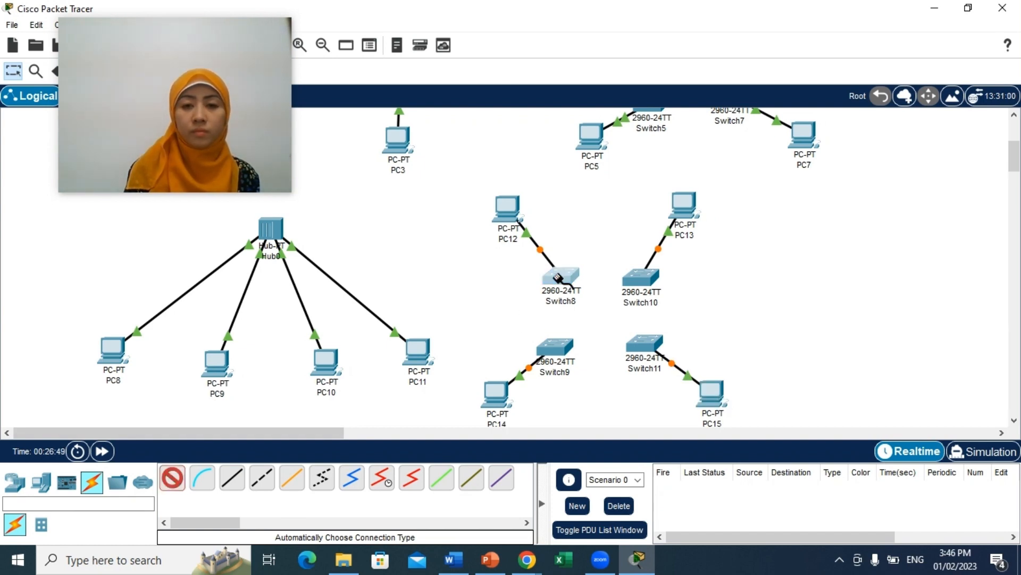
click(556, 348)
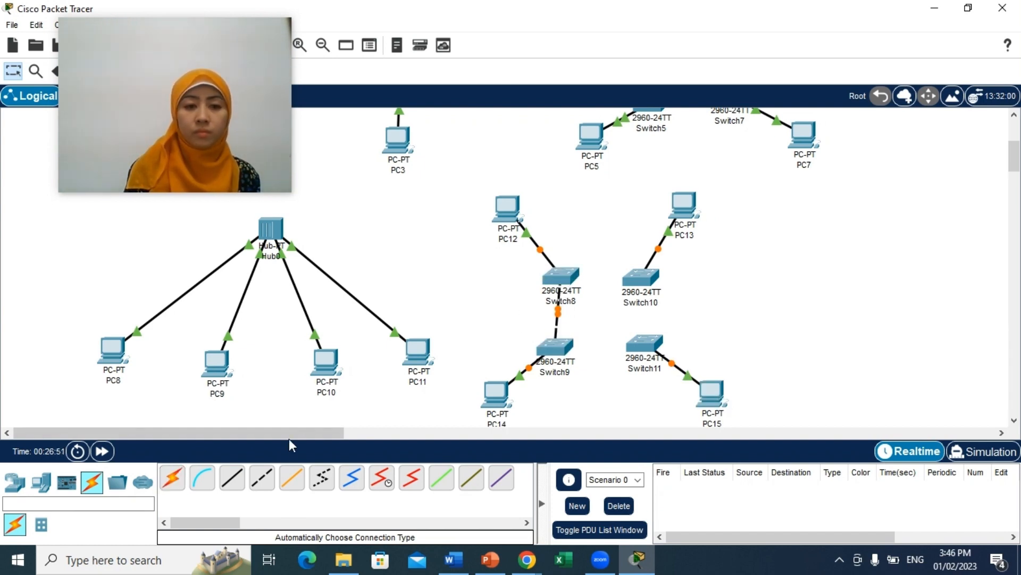
click(173, 481)
click(559, 348)
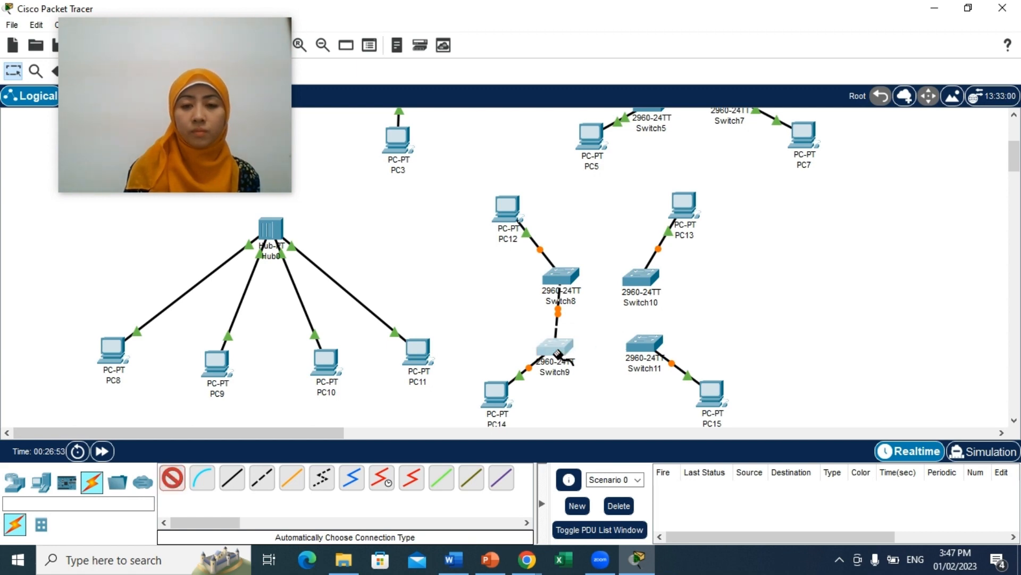
click(644, 343)
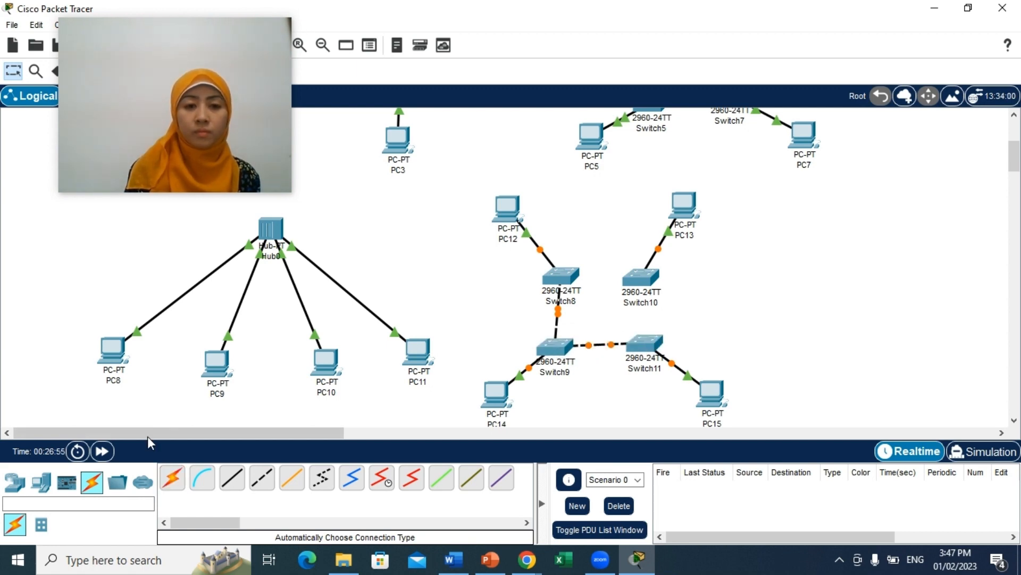
Link Switch10 to Switch11 using the automatically chosen connection type
click(172, 481)
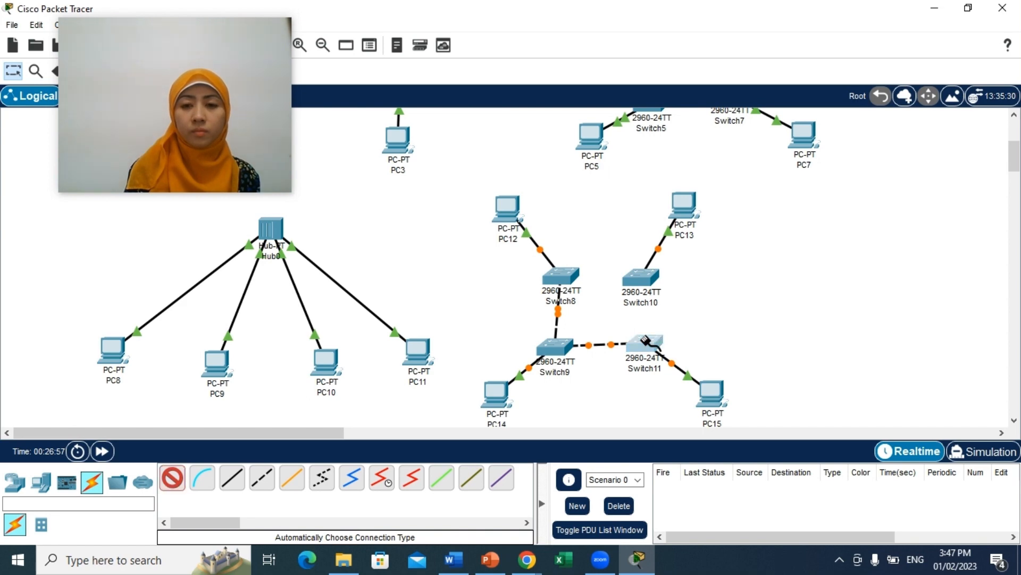
click(645, 280)
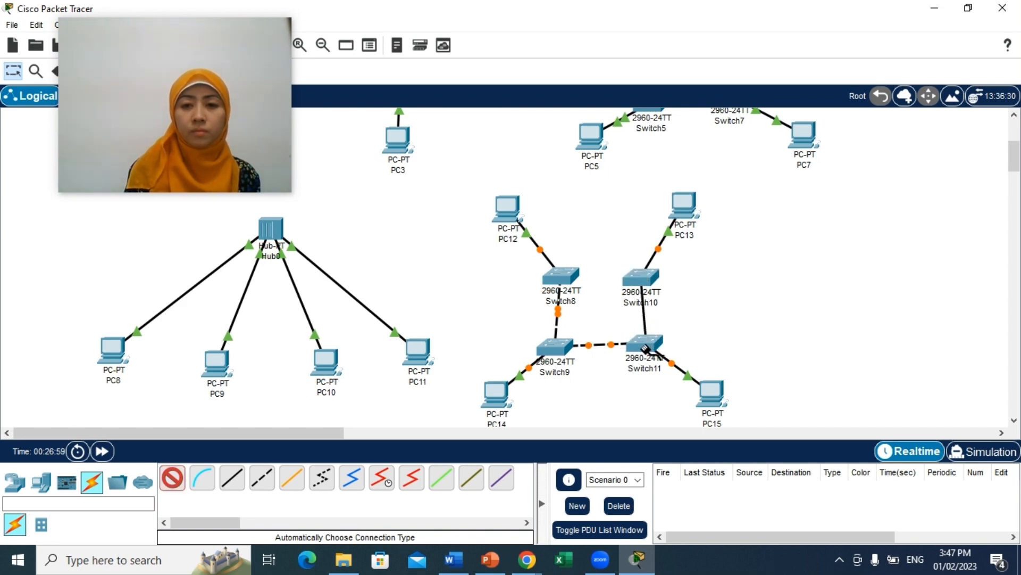
click(649, 351)
Link Switch8 to Switch10 using the automatically chosen connection type, and nudge Switch10 into line above Switch11
click(180, 480)
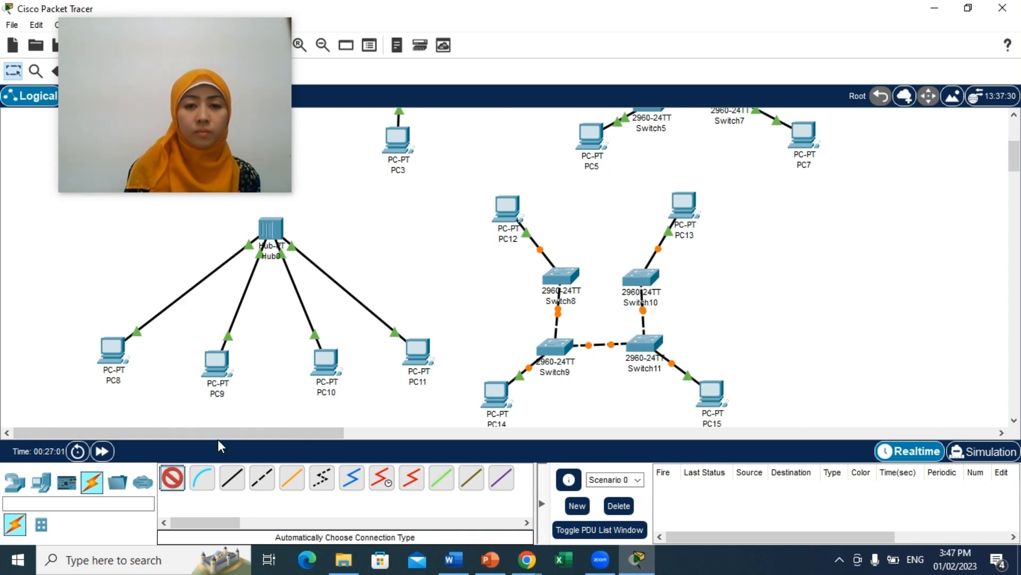
click(563, 278)
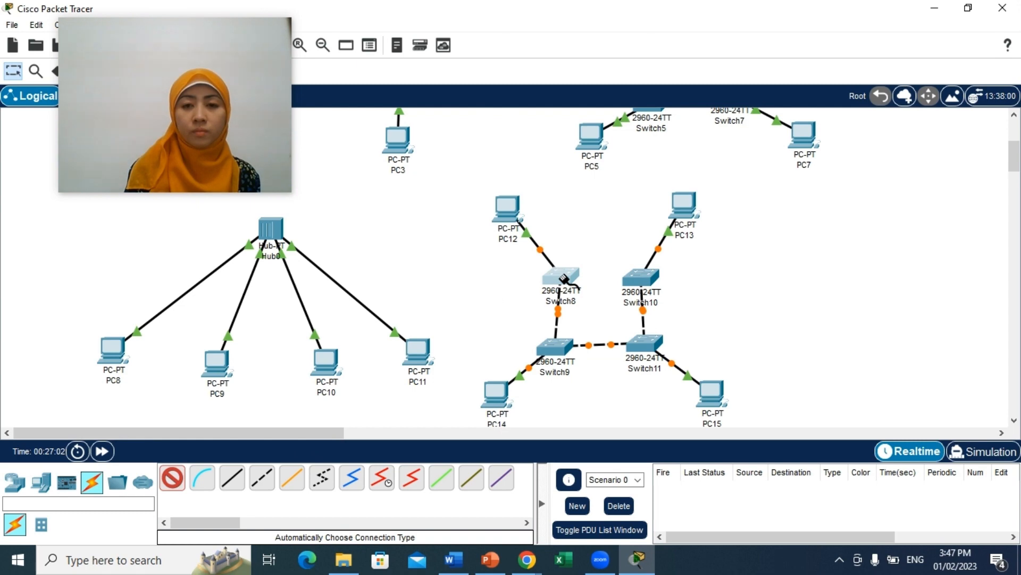
click(641, 281)
drag(648, 277, 656, 272)
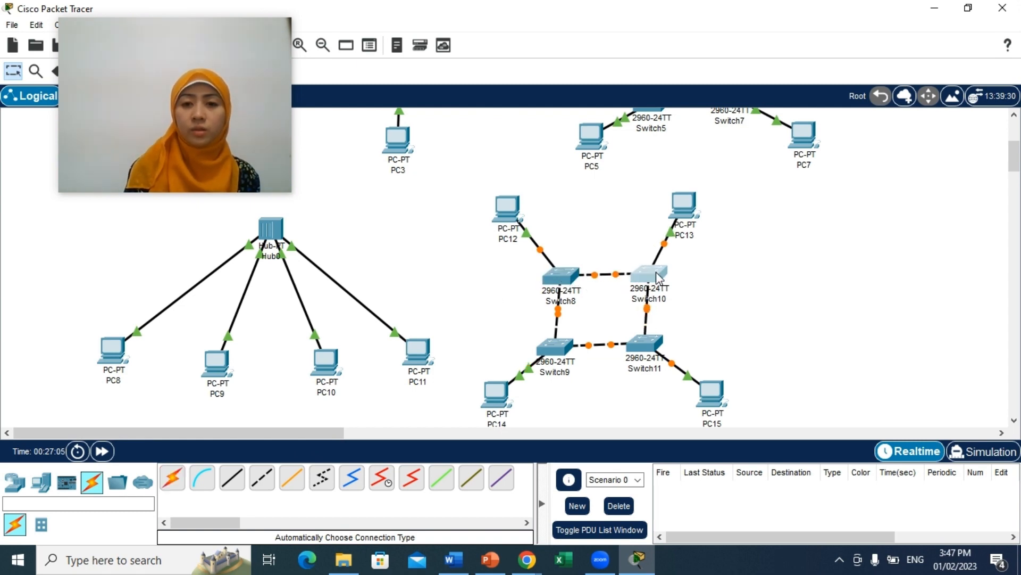
Nudge Switch8 slightly, and link it diagonally to Switch11 using the automatically chosen connection type
mouse_move(556, 272)
mouse_down()
mouse_move(549, 277)
mouse_move(557, 272)
mouse_up()
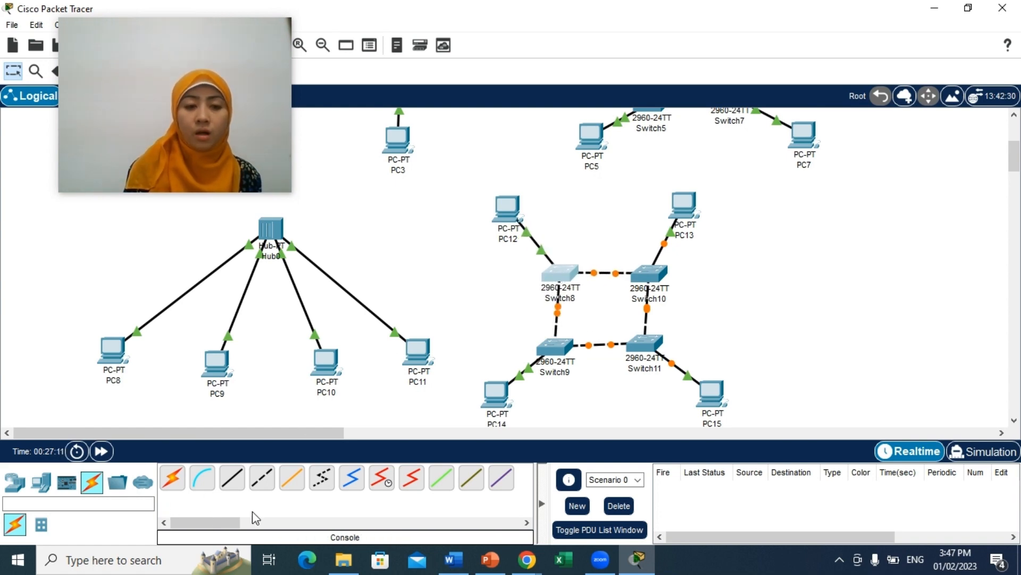
click(172, 481)
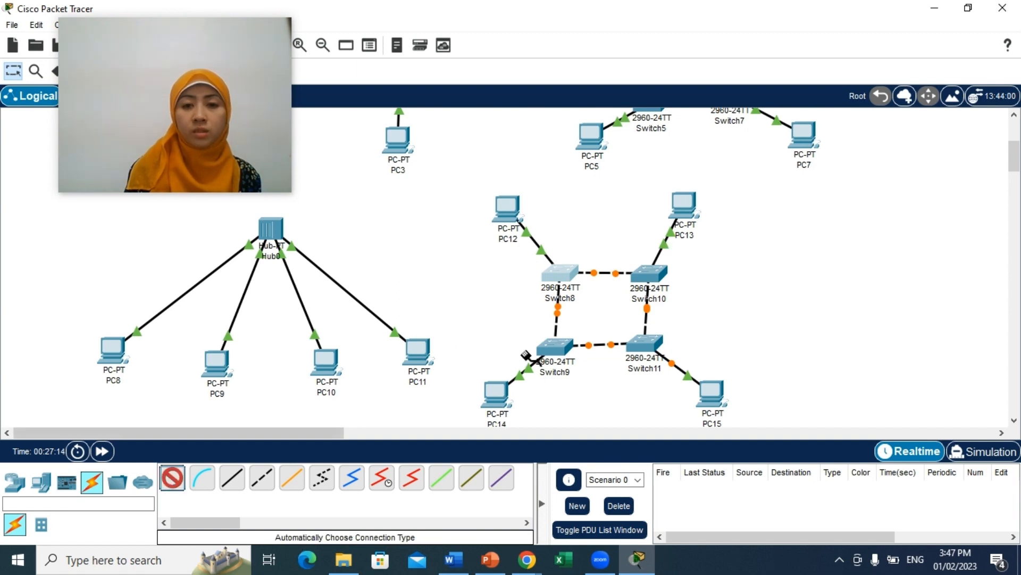
click(566, 275)
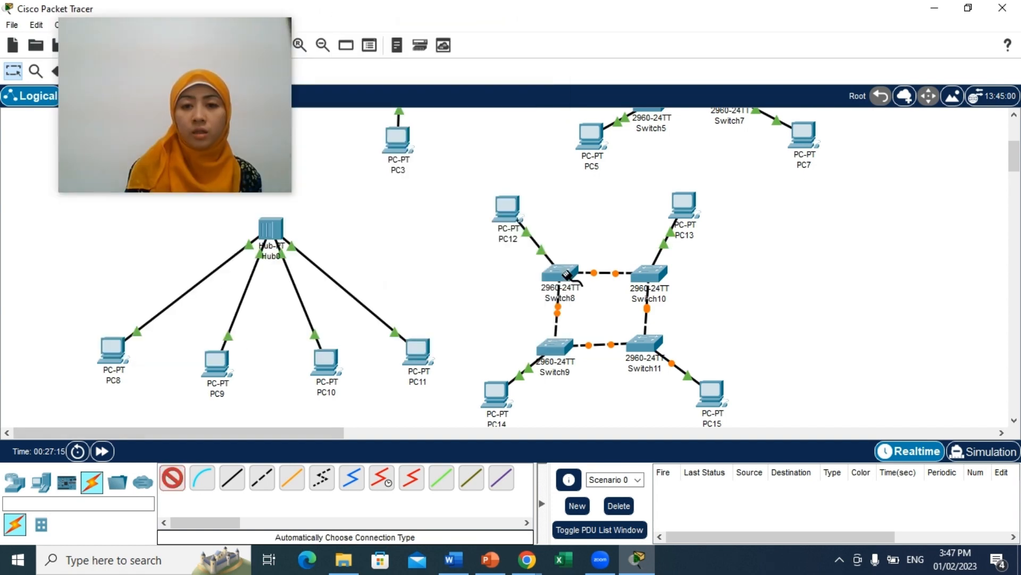
click(655, 345)
mouse_move(652, 346)
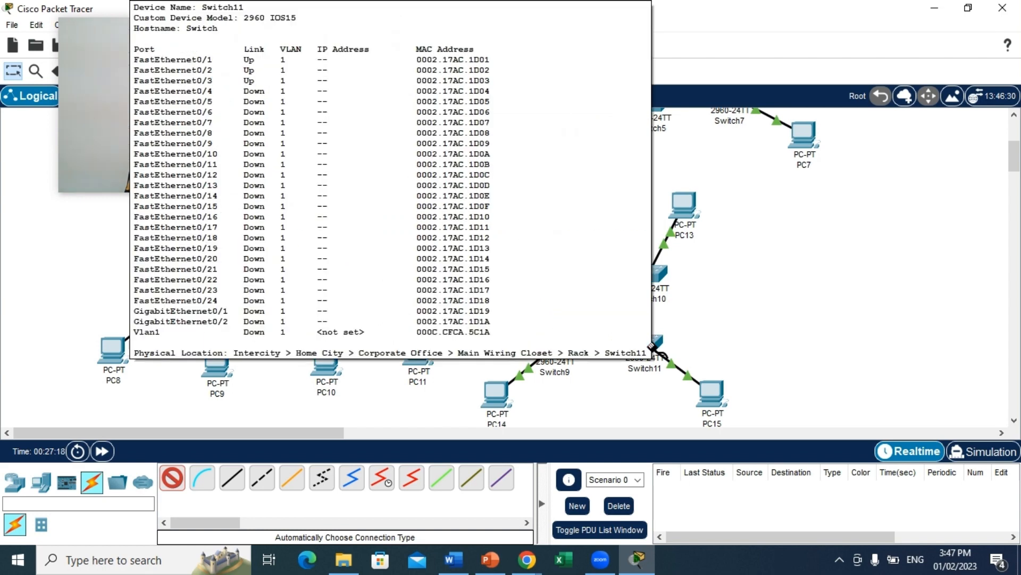
Link Switch10 diagonally to Switch9 using the automatically chosen connection type, and nudge PC13 slightly upward
click(175, 480)
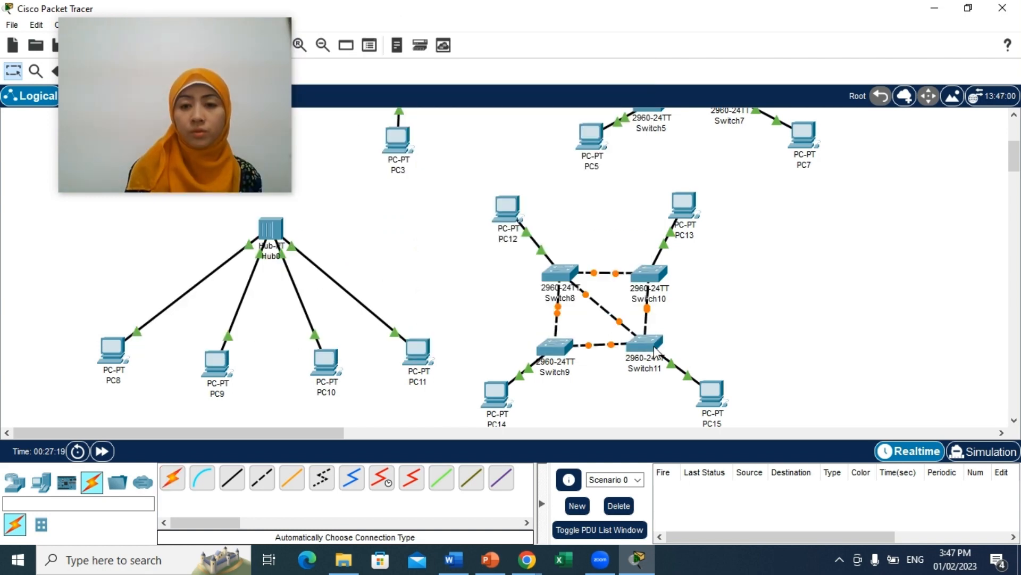
click(176, 481)
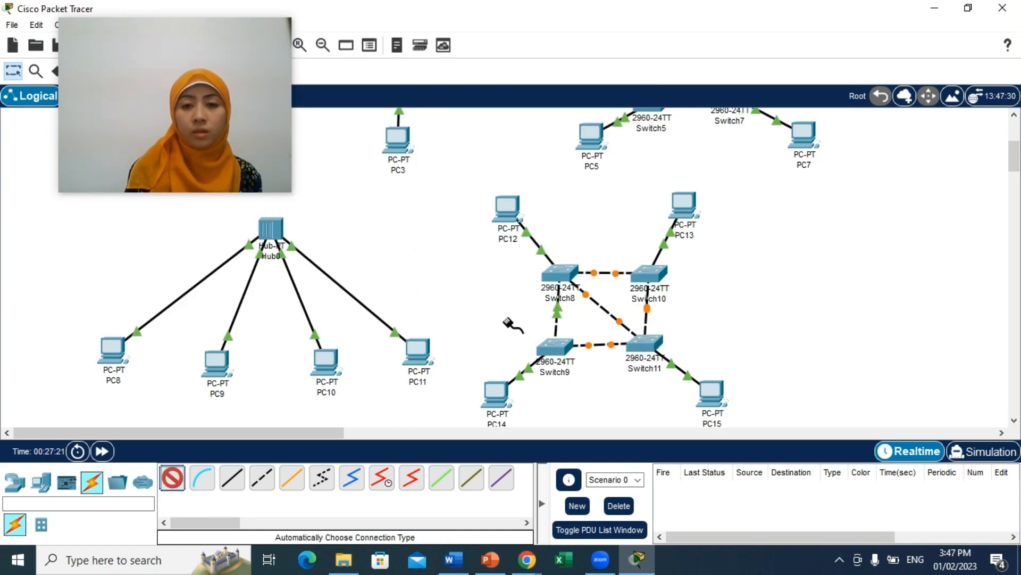
click(648, 275)
click(557, 346)
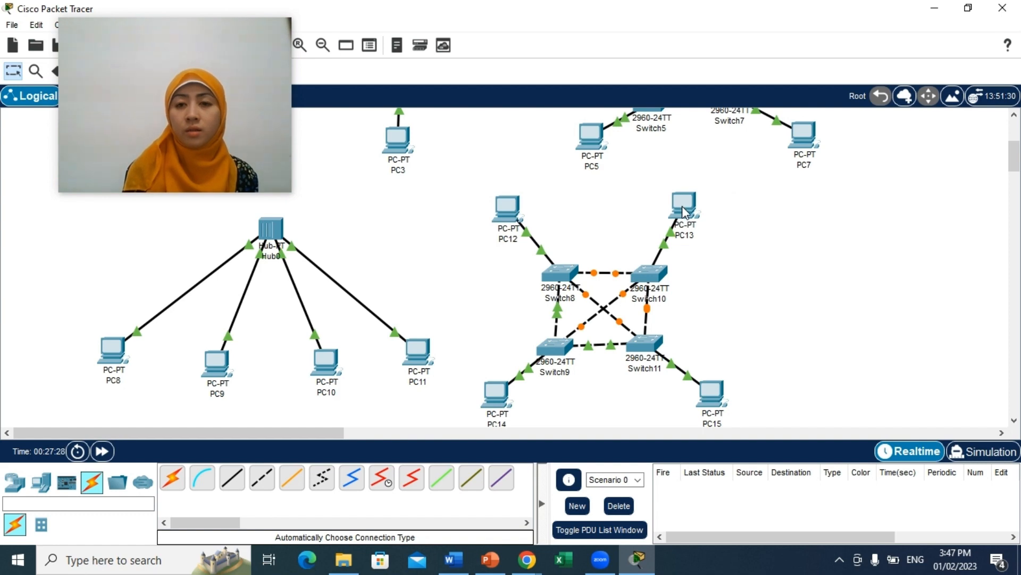
drag(684, 211, 684, 207)
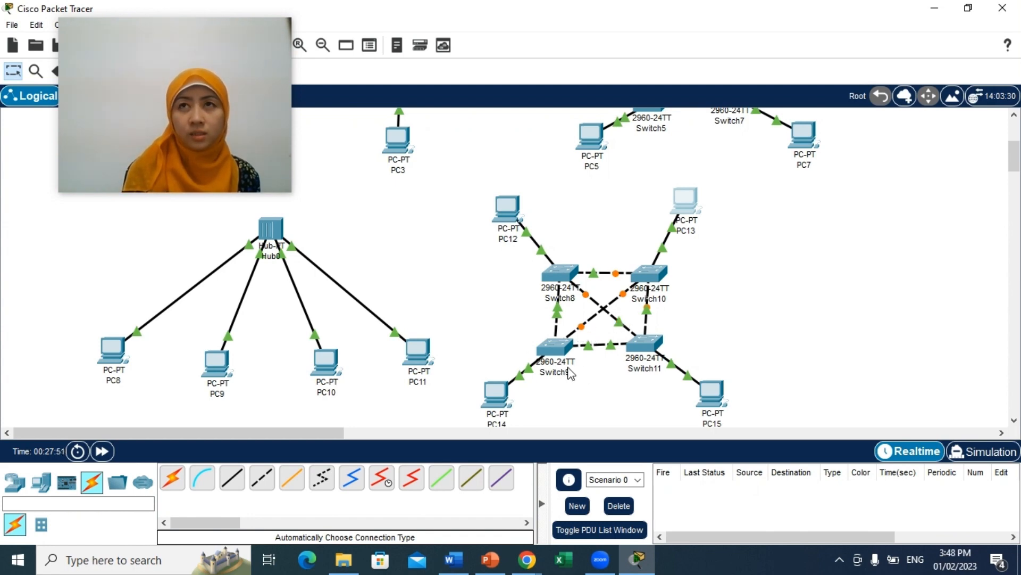
mouse_move(569, 374)
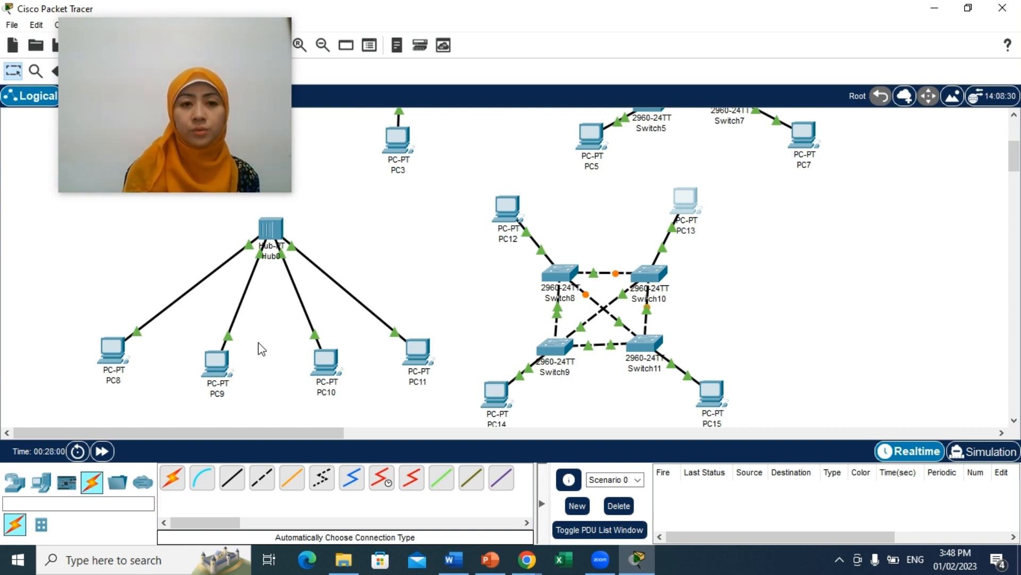
Place four PCs in a rough square in the empty workspace area below the existing topologies
drag(1018, 167, 1018, 197)
mouse_move(232, 175)
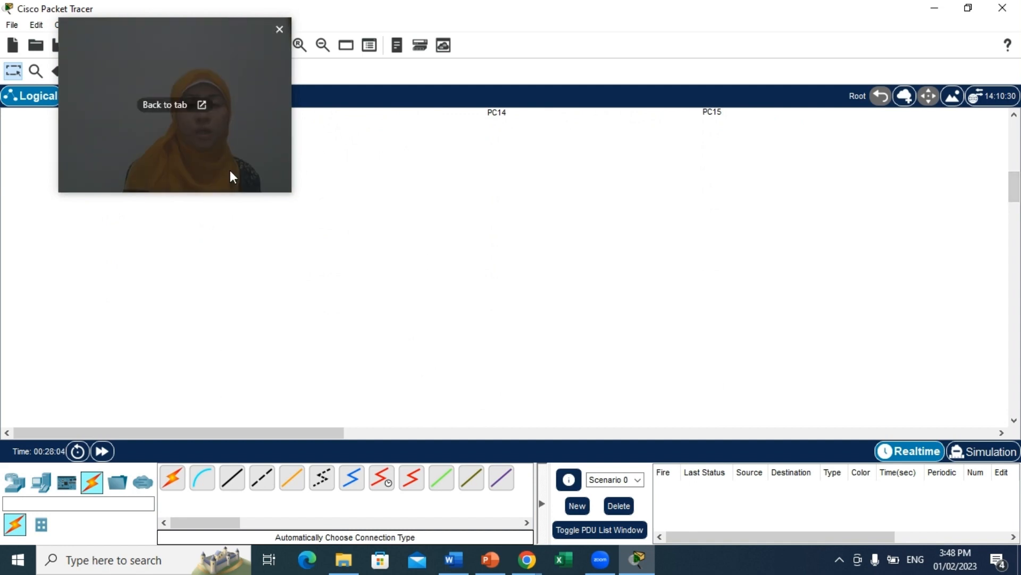
drag(250, 53, 222, 40)
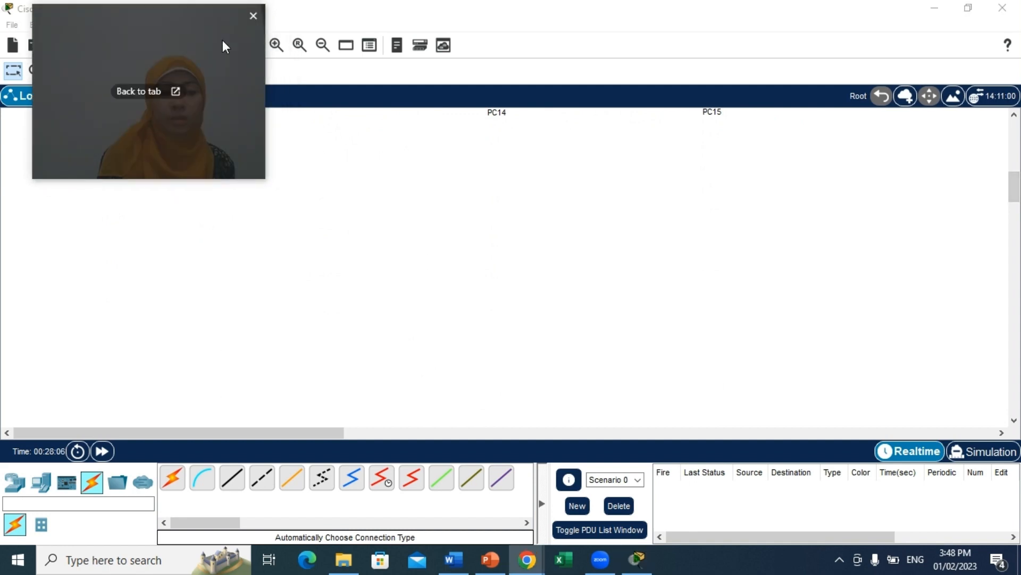
click(42, 486)
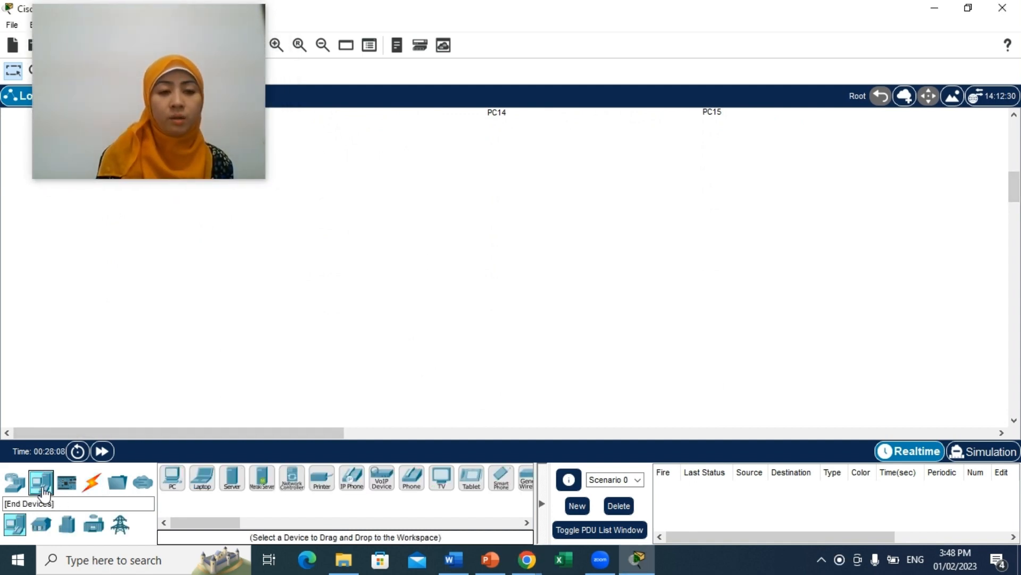
click(178, 492)
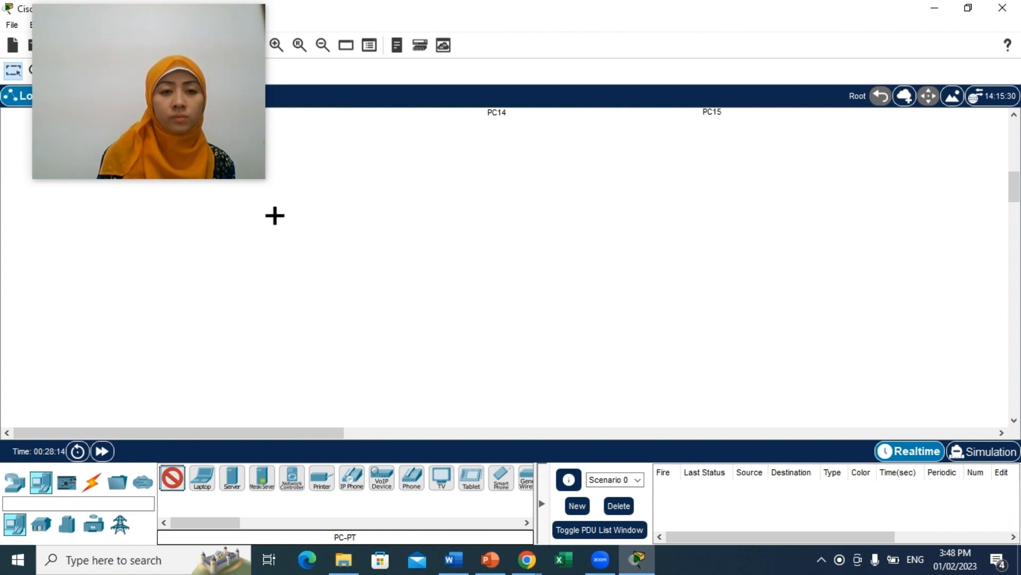
click(294, 171)
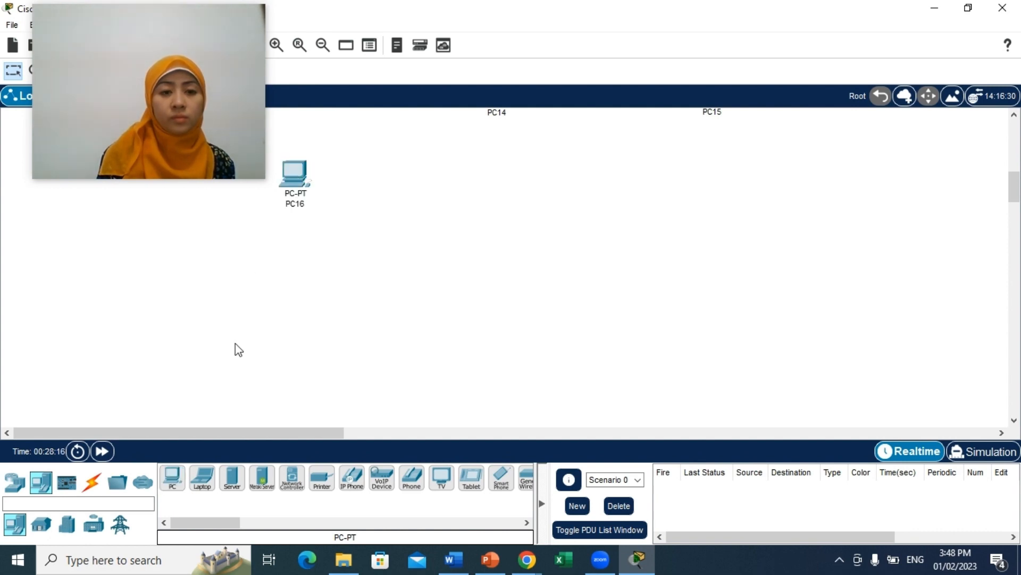
click(175, 484)
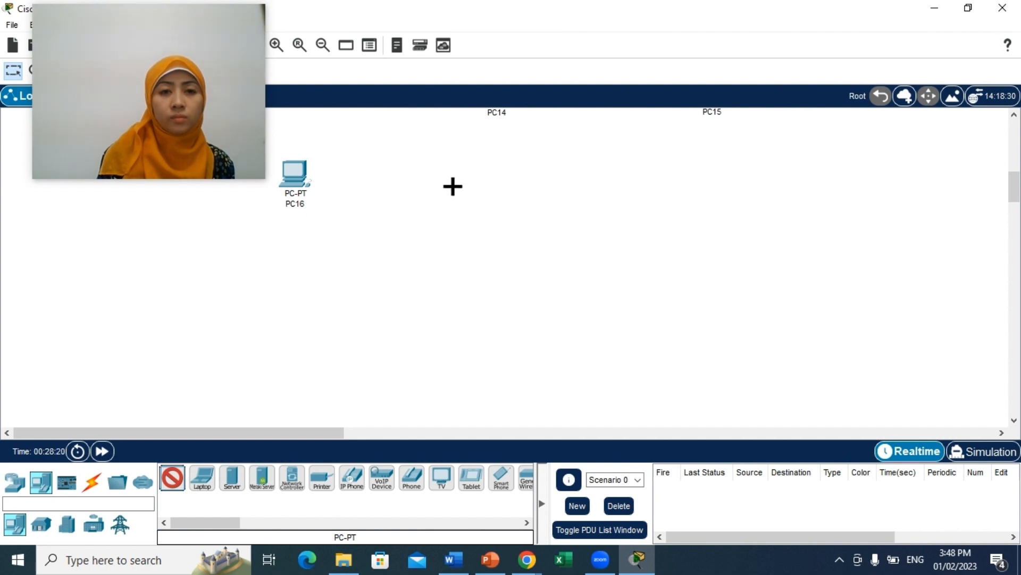
click(450, 179)
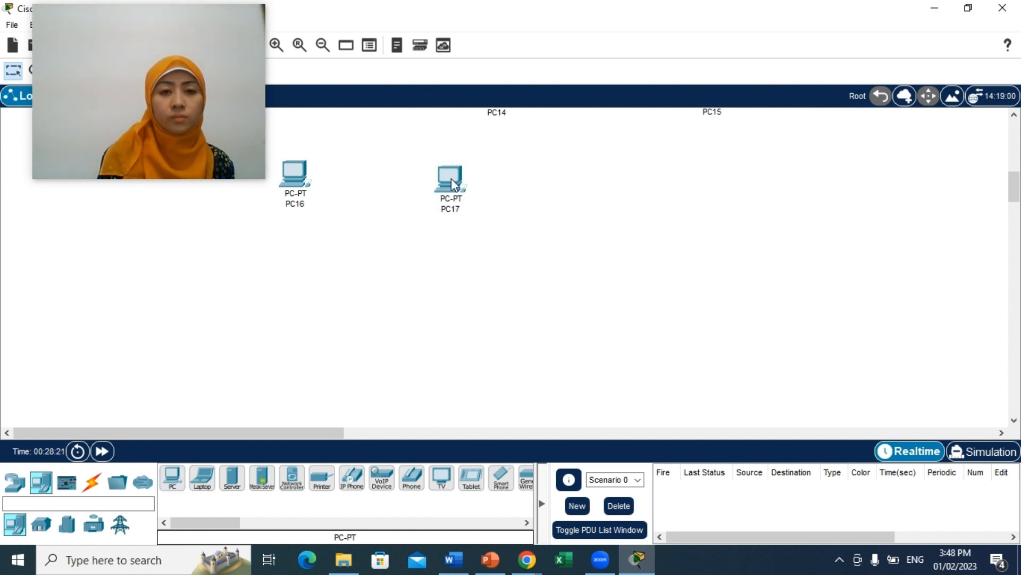
click(171, 479)
click(290, 336)
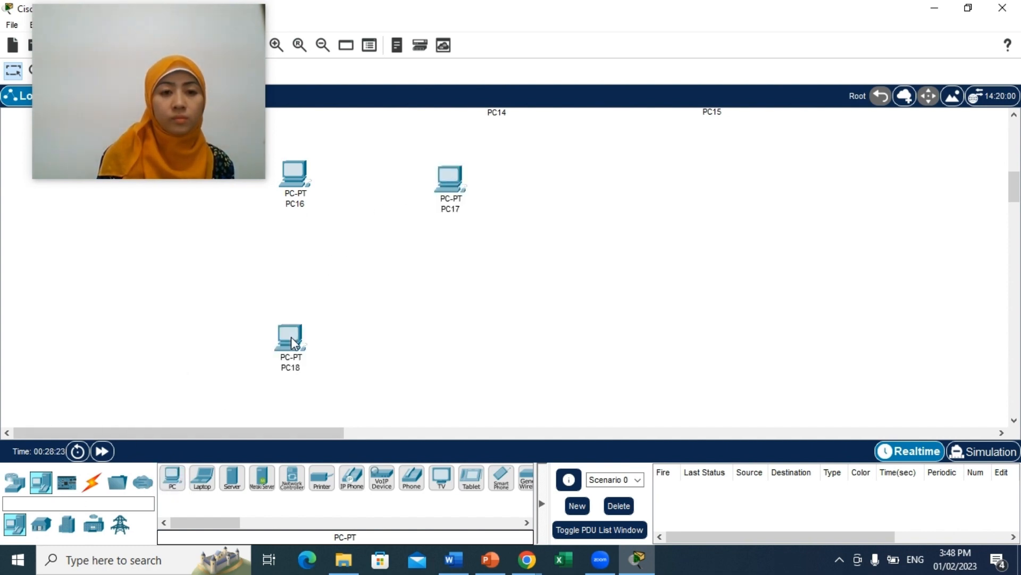
click(171, 479)
click(457, 348)
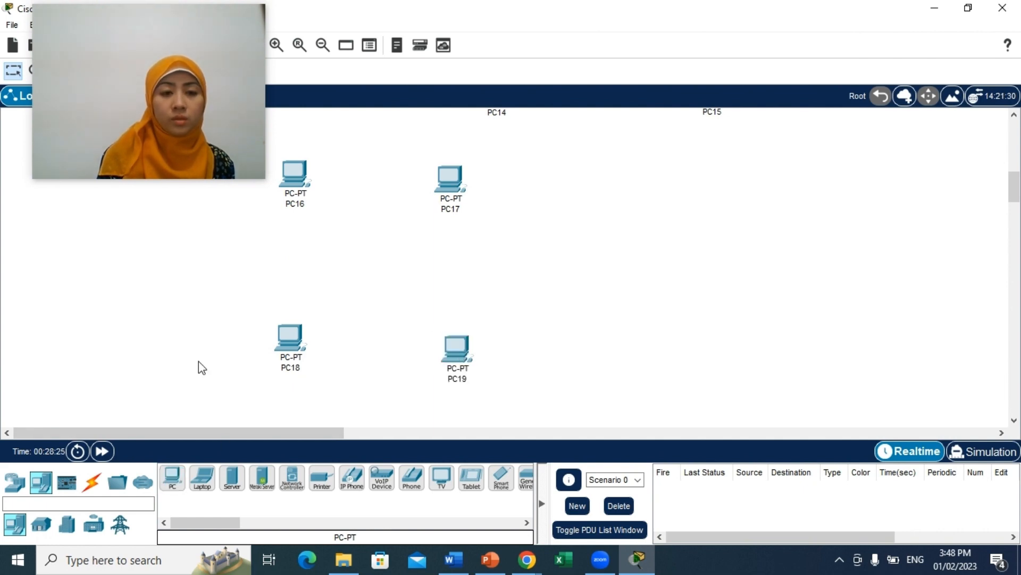
Place two 2960 switches inside the new PC square, one below PC16 and one beside PC18
click(15, 482)
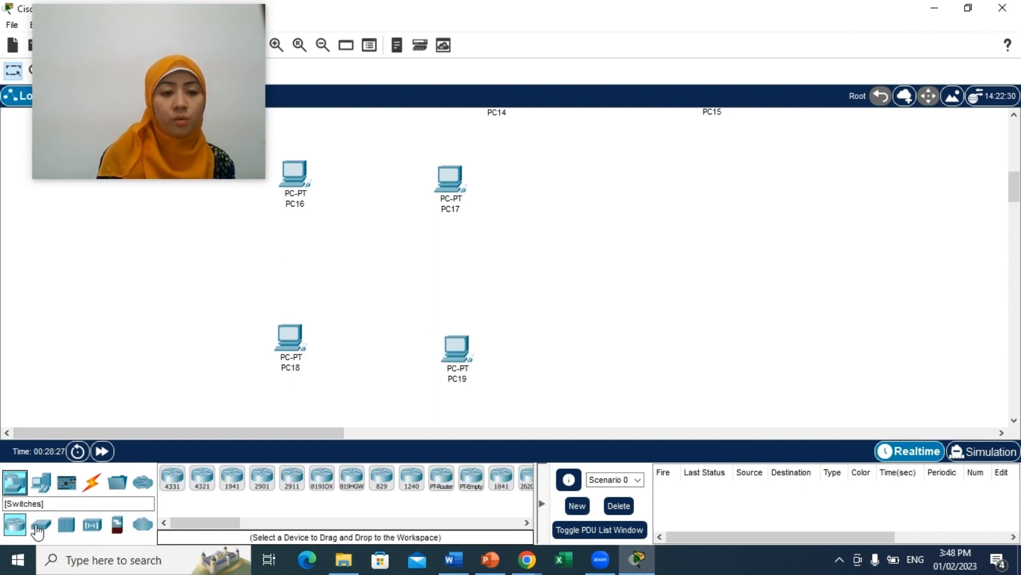
click(41, 524)
click(174, 485)
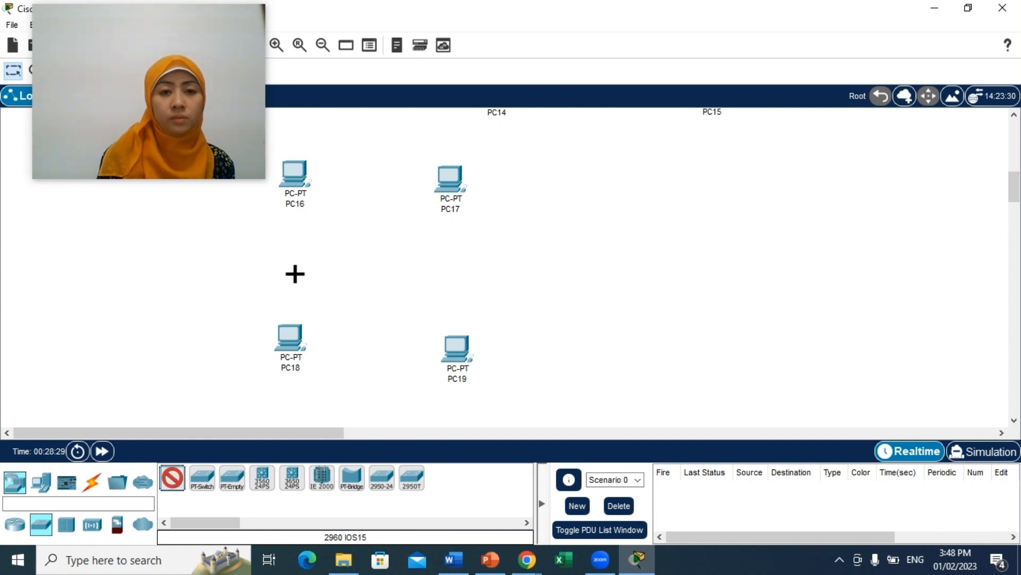
click(317, 236)
click(174, 484)
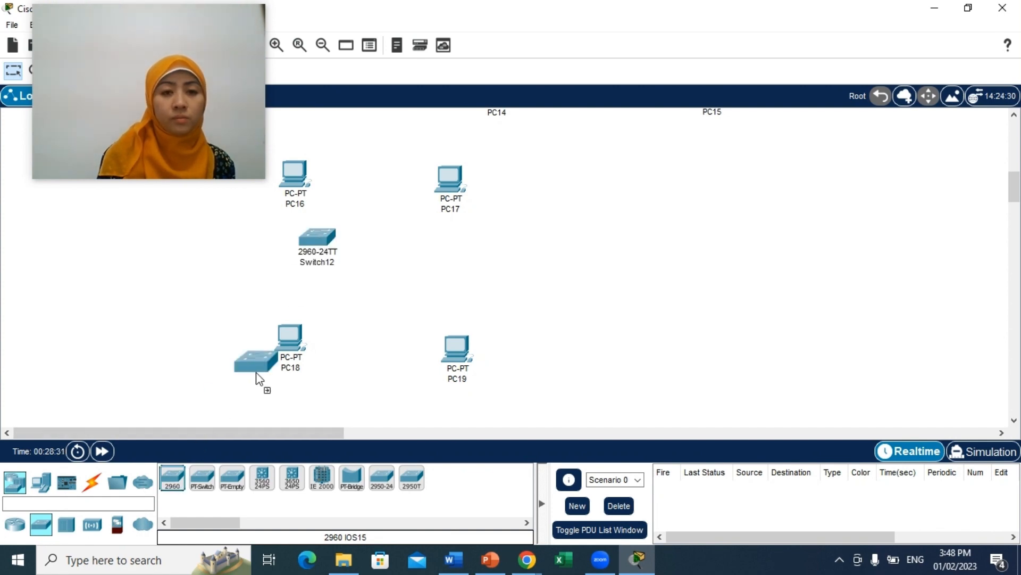
click(319, 317)
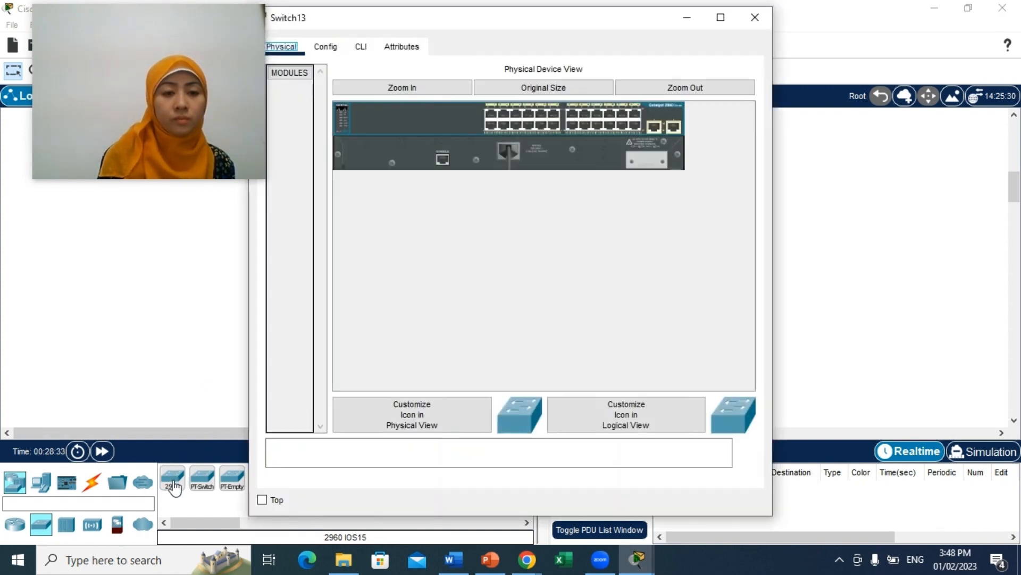
click(765, 16)
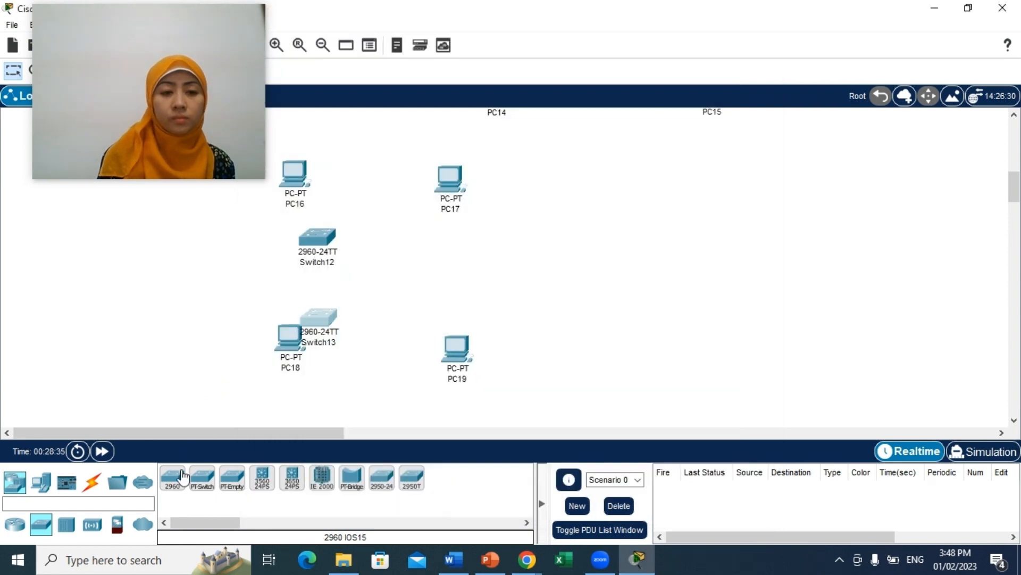
Add two more 2960 switches near PC17 and PC19, and move PC18 and PC16 outward from the switches
click(173, 481)
click(394, 239)
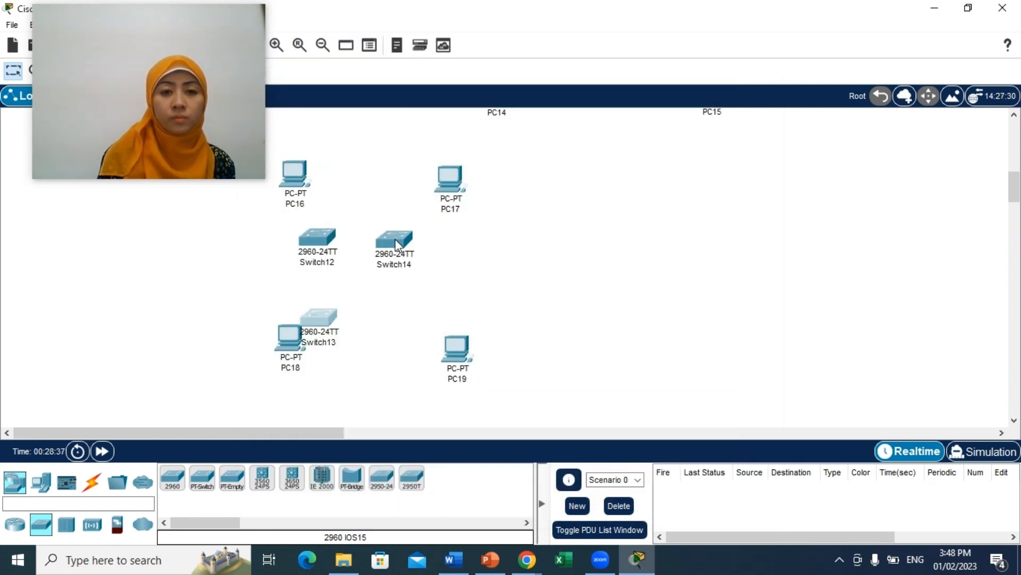
click(171, 479)
click(397, 330)
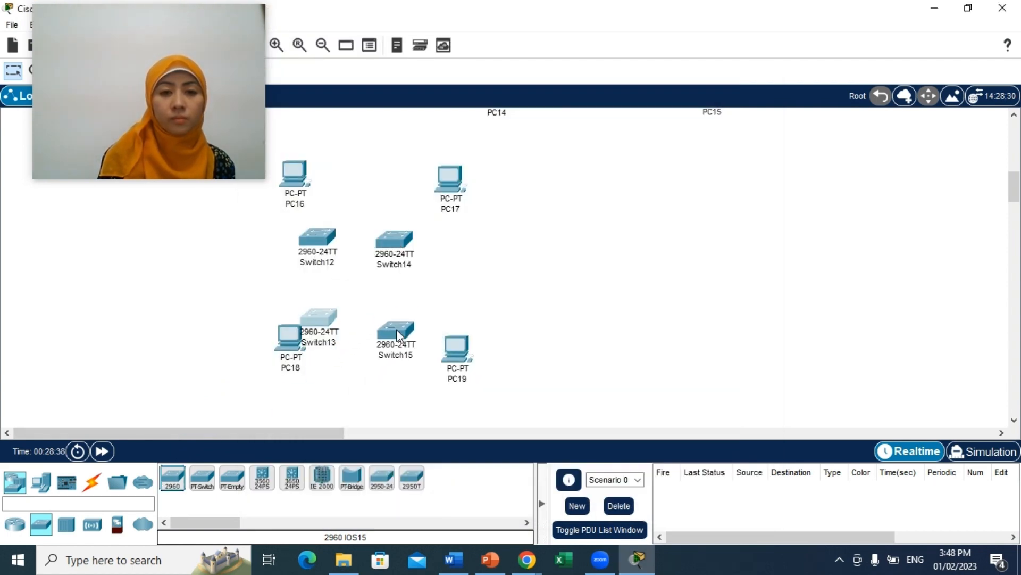
click(397, 330)
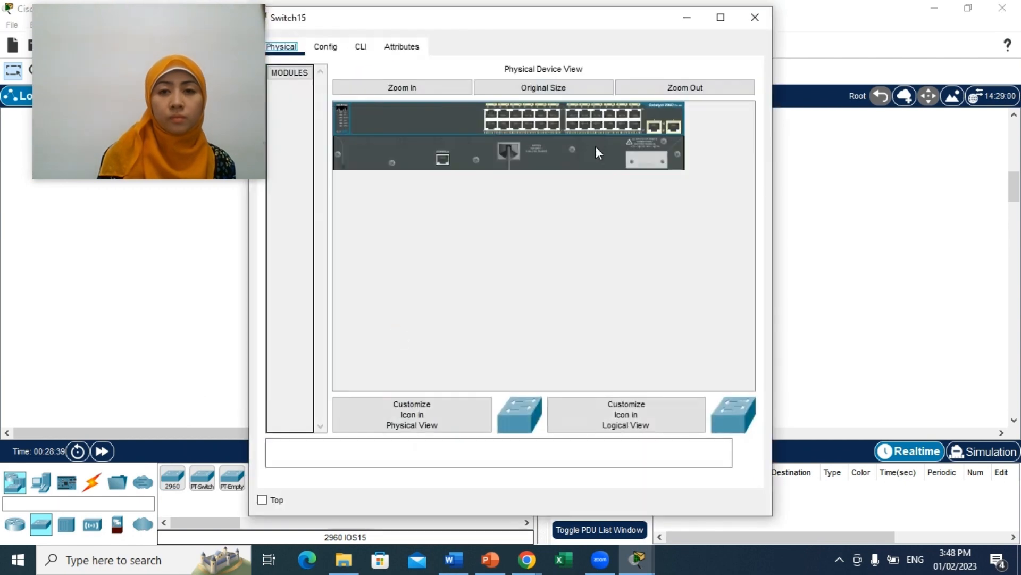
click(754, 19)
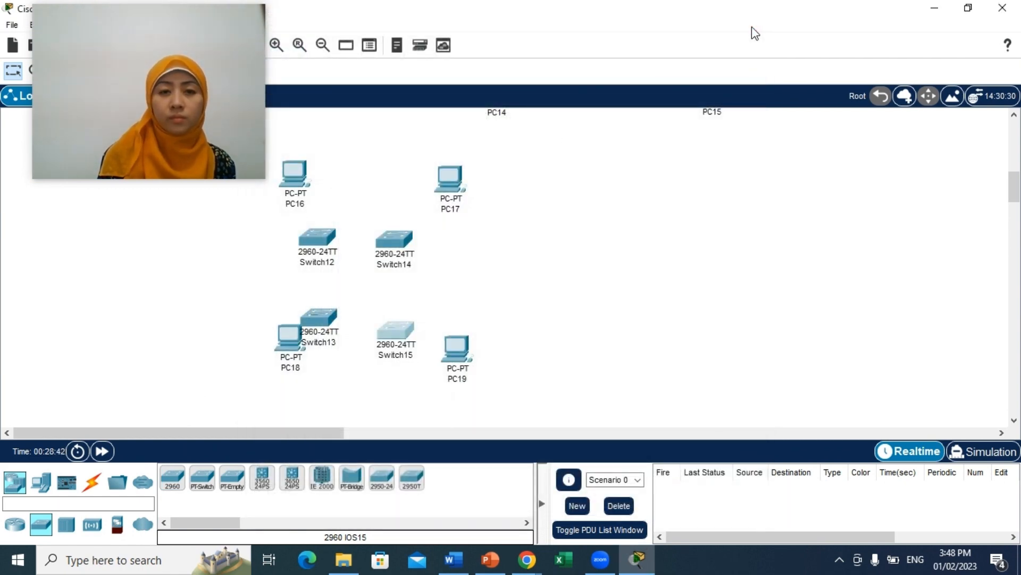
drag(290, 338, 275, 374)
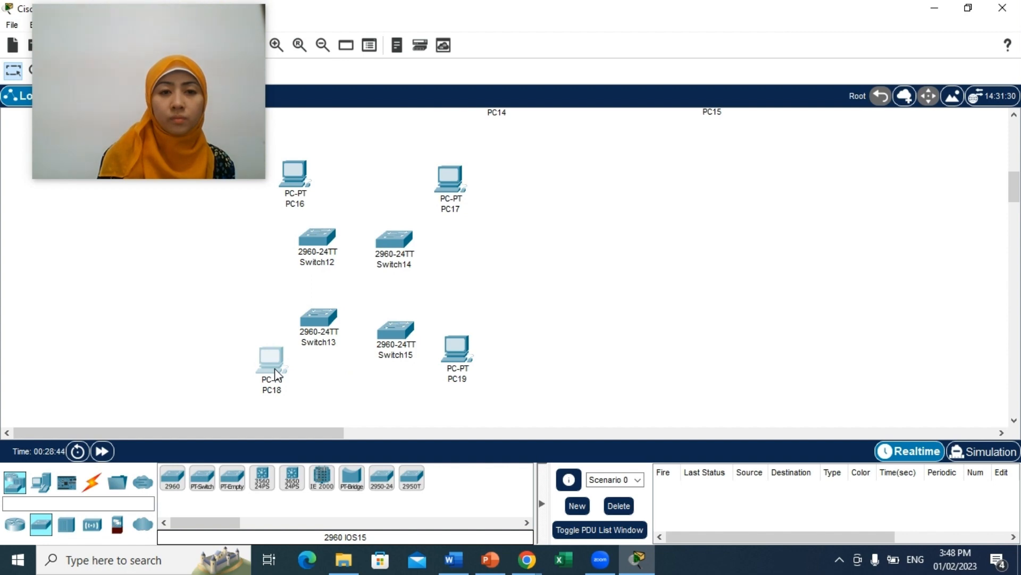
drag(295, 191, 273, 195)
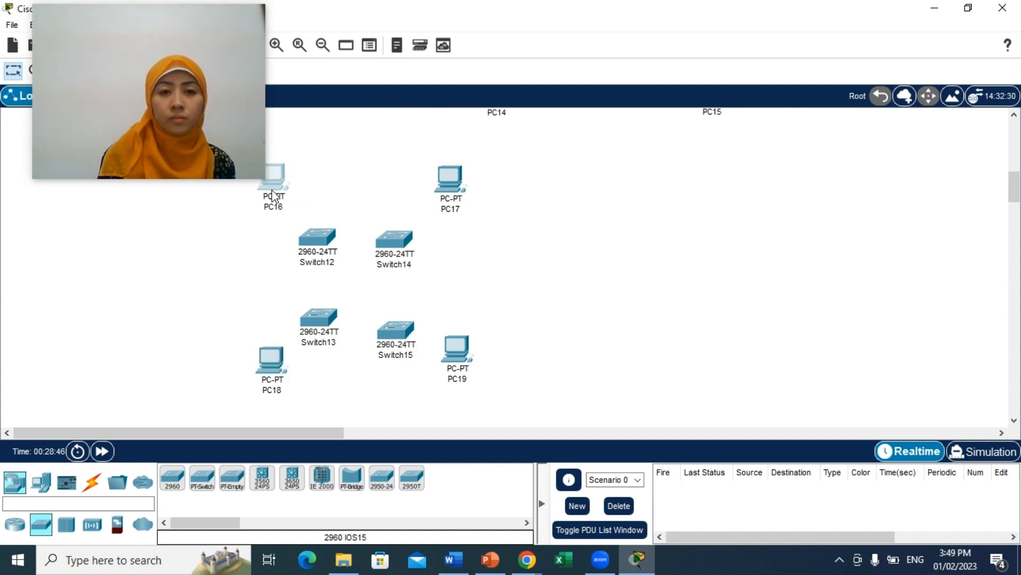
Connect PC18 to Switch13 using the automatically chosen connection type
click(92, 481)
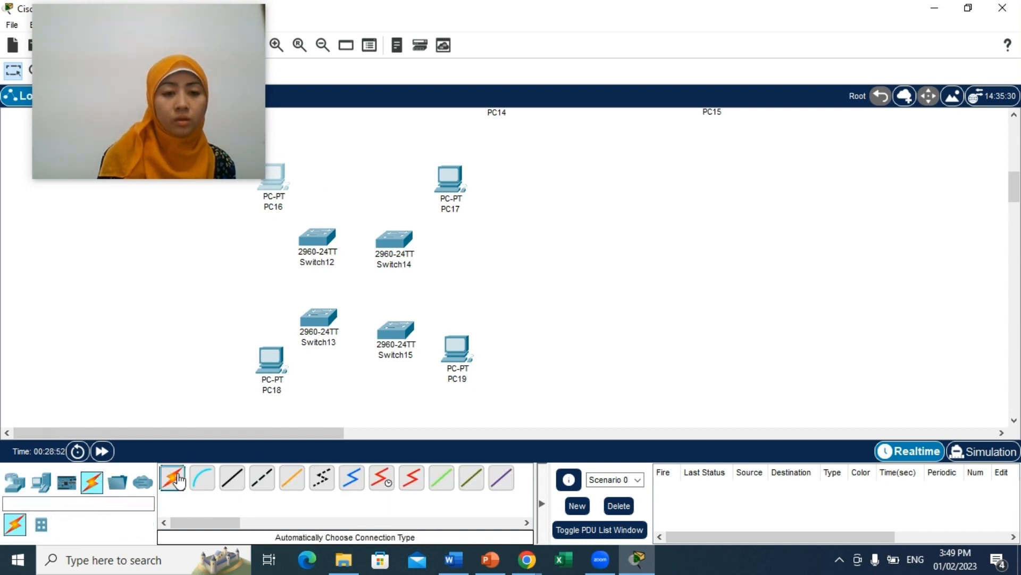
click(270, 361)
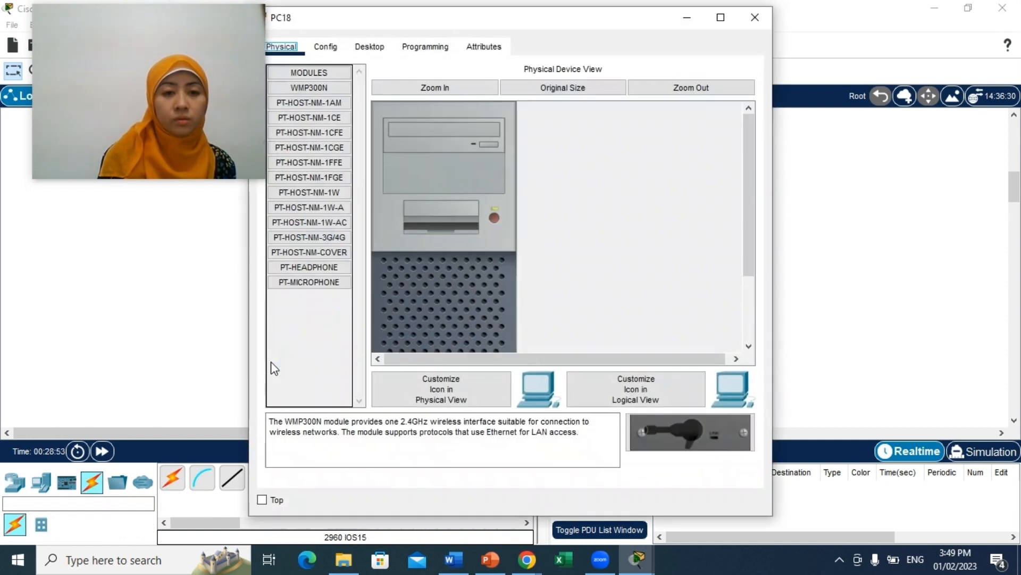
click(752, 19)
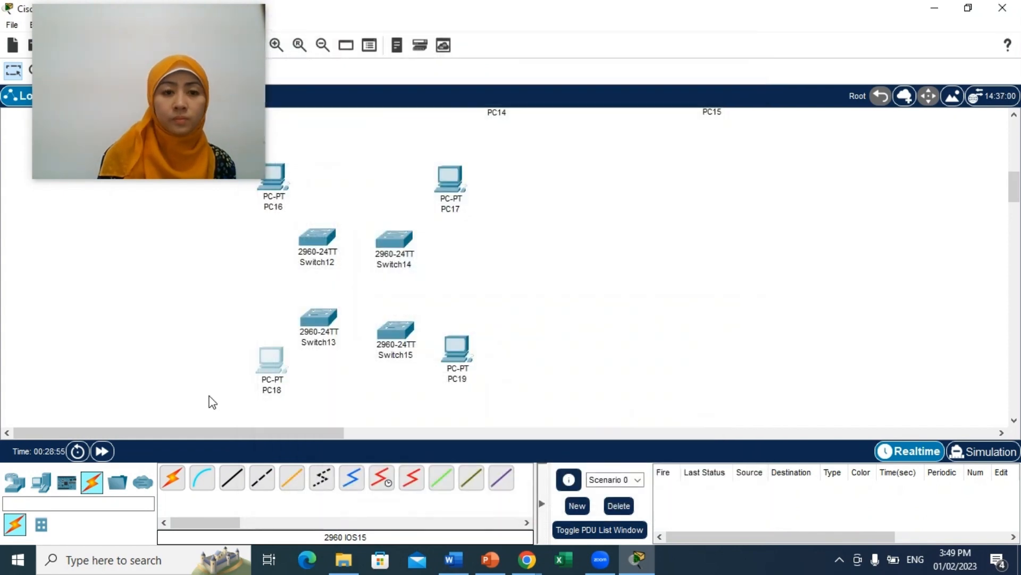
click(171, 478)
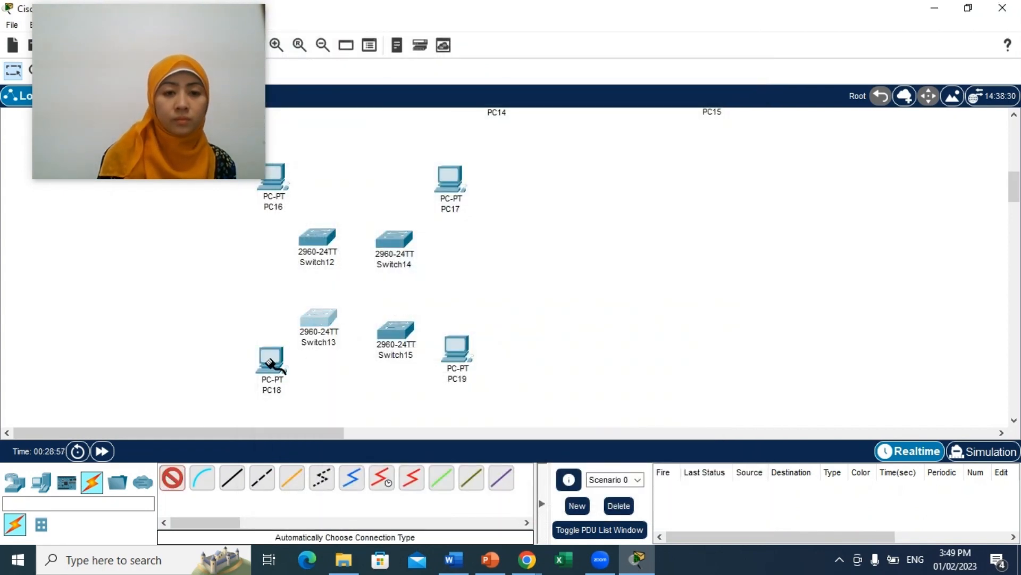
click(270, 360)
click(319, 317)
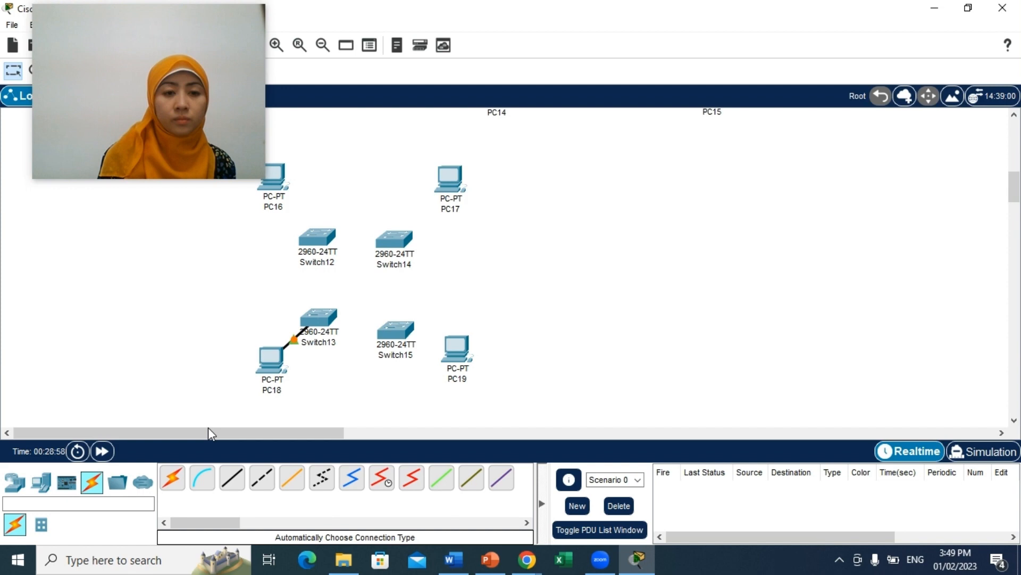
Connect Switch13 to Switch15 using the automatically chosen connection type
click(177, 483)
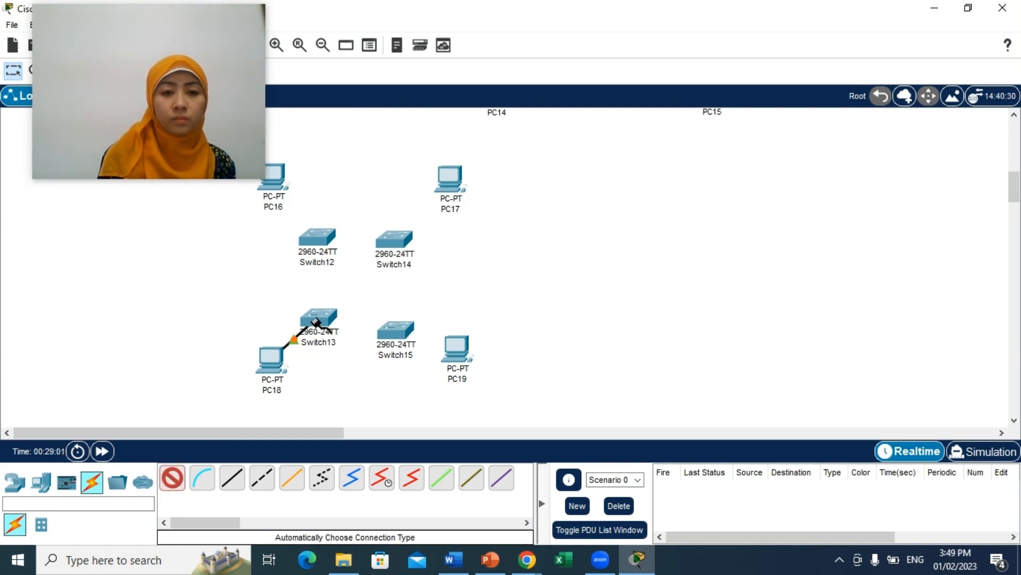
click(319, 321)
click(391, 333)
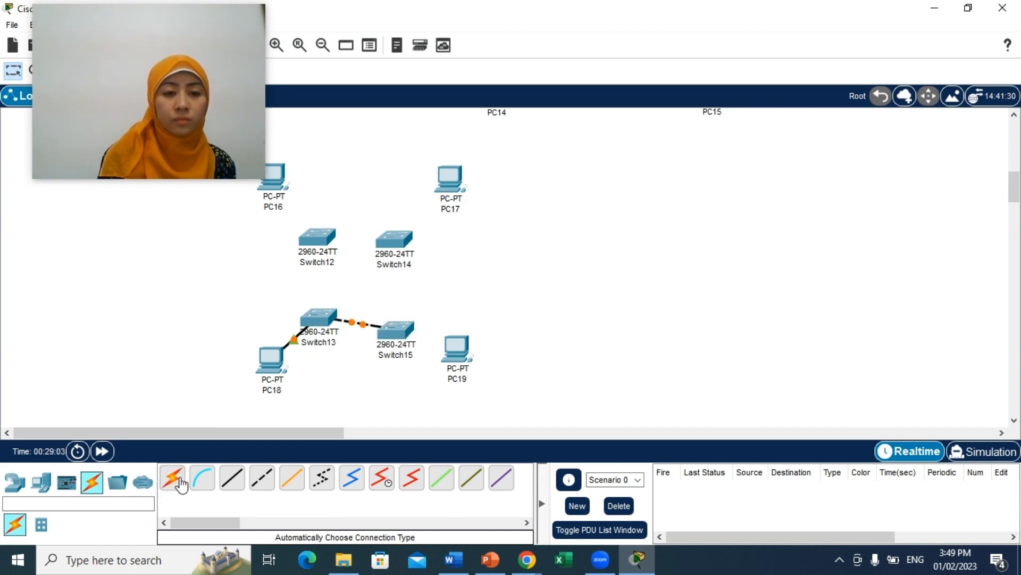
Connect Switch15 to PC19 using the automatically chosen connection type, and move Switch15 up level with Switch13
click(172, 477)
click(394, 330)
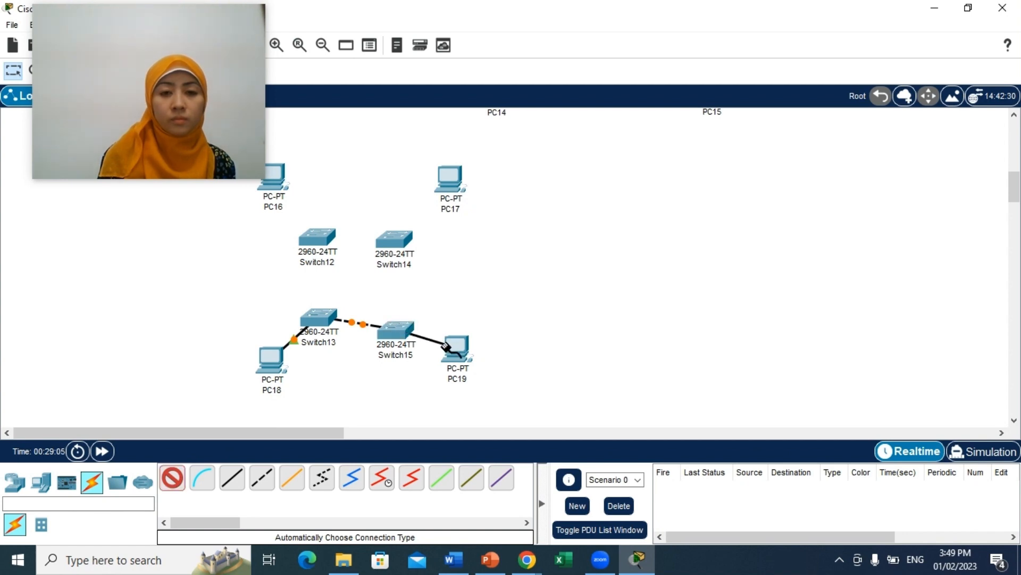
click(457, 354)
drag(408, 341, 410, 329)
Nudge Switch12 slightly away from Switch14 and connect it to Switch13 using the automatically chosen connection type
click(171, 481)
click(171, 481)
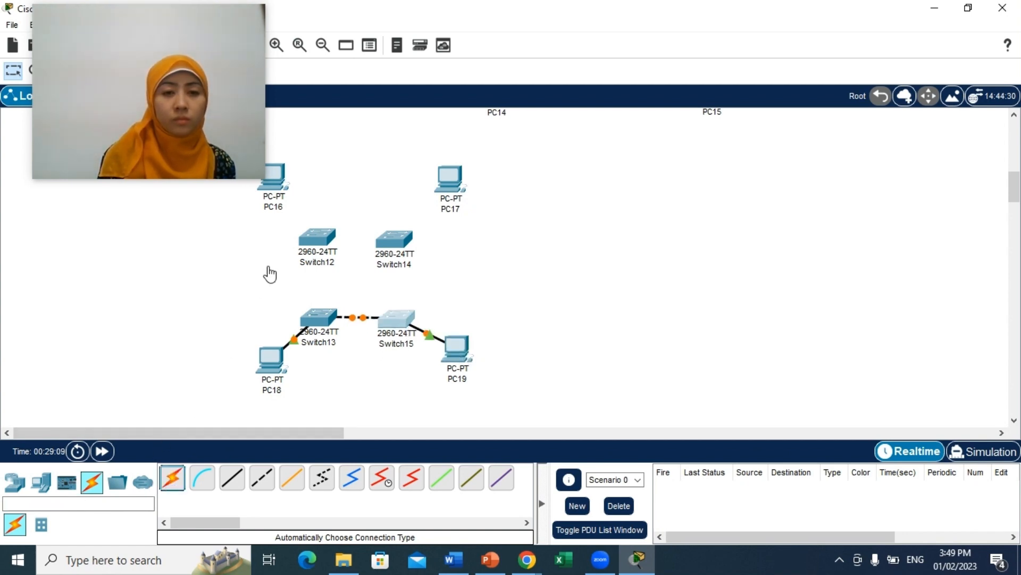
drag(307, 236, 304, 235)
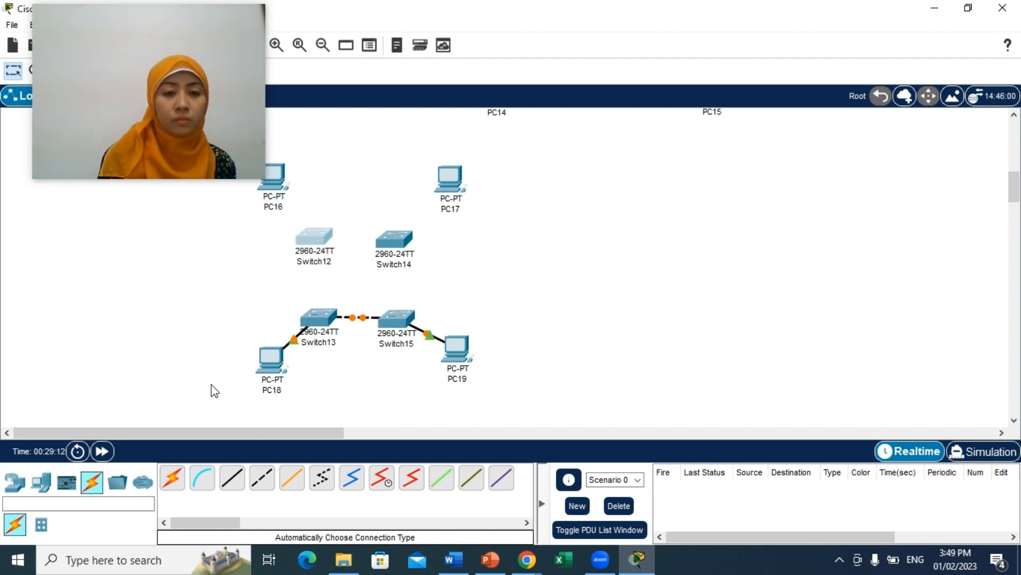
click(172, 482)
click(320, 246)
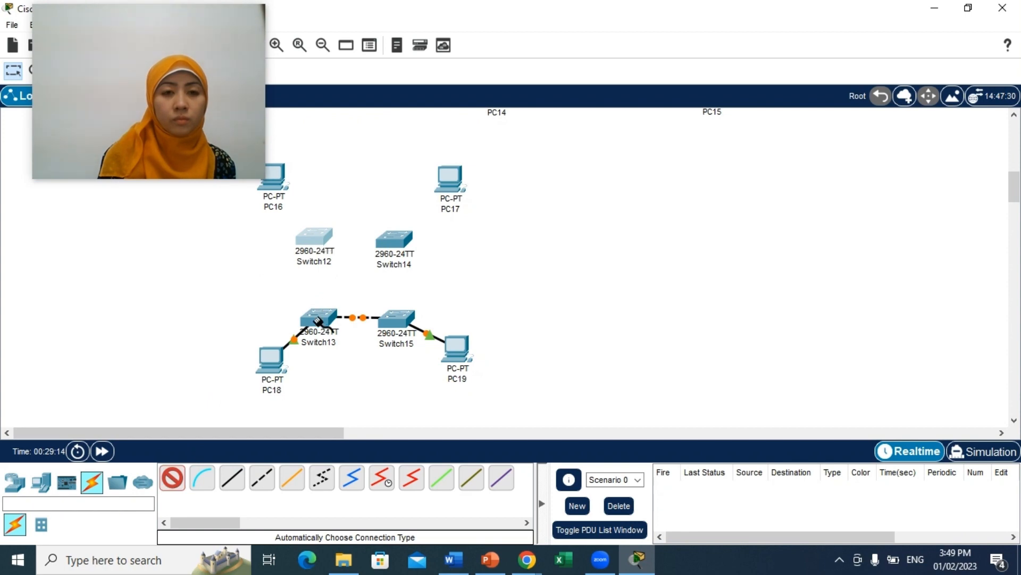
click(318, 318)
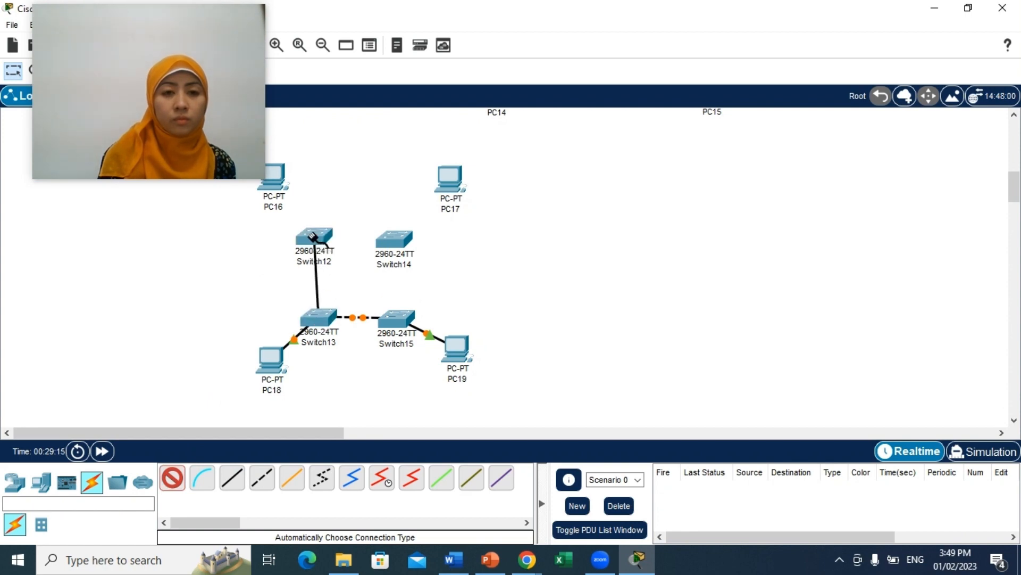
Connect Switch14 to Switch15 using the automatically chosen connection type
click(171, 478)
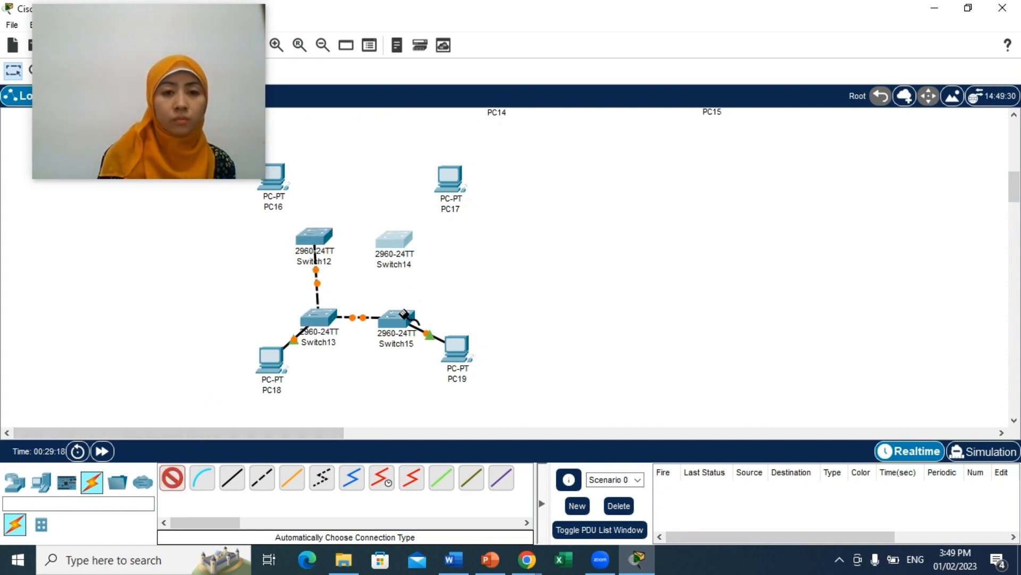
click(400, 240)
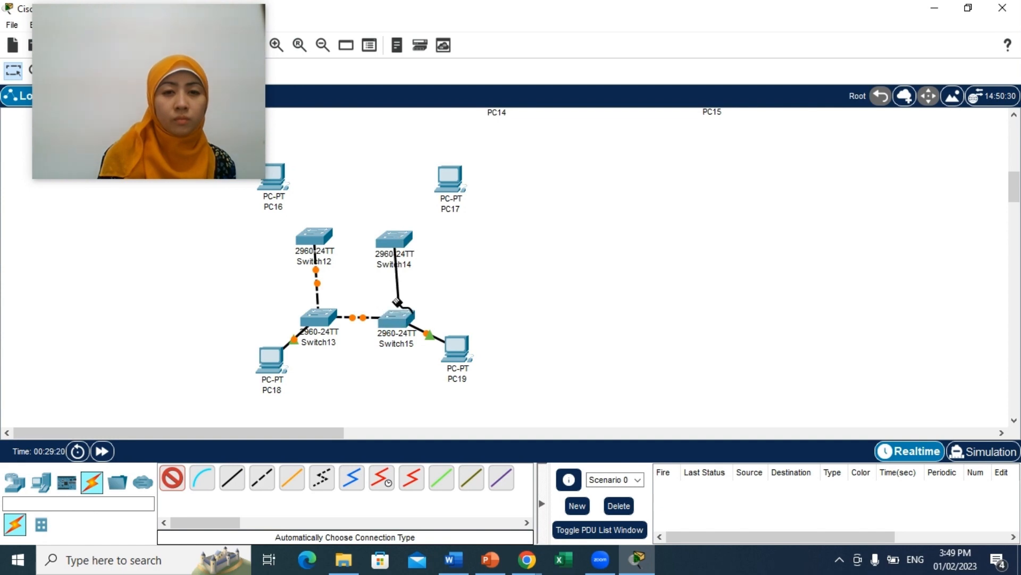
click(397, 318)
Connect Switch12 to Switch14 using the automatically chosen connection type to close the square of switches
click(176, 477)
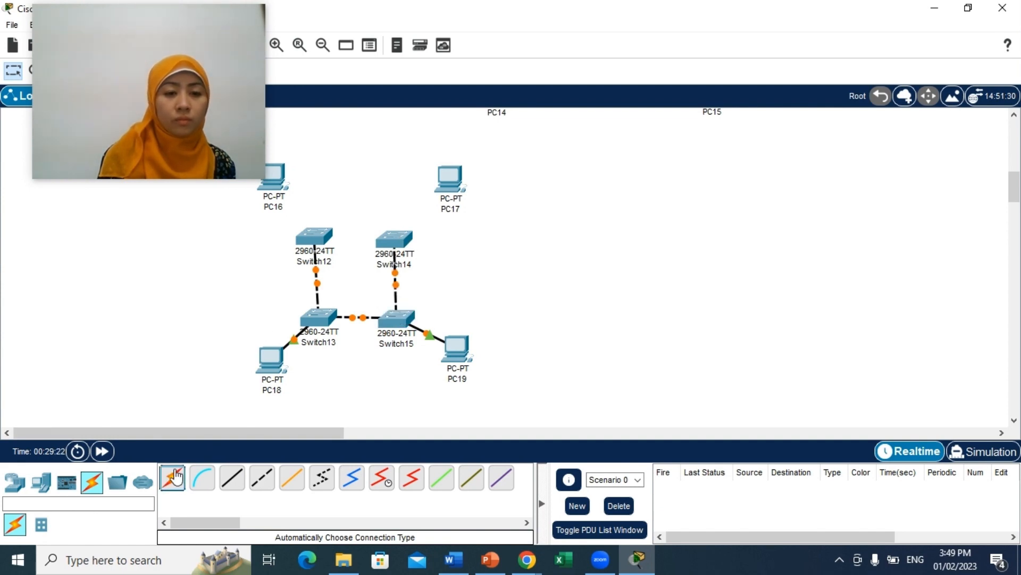
click(311, 236)
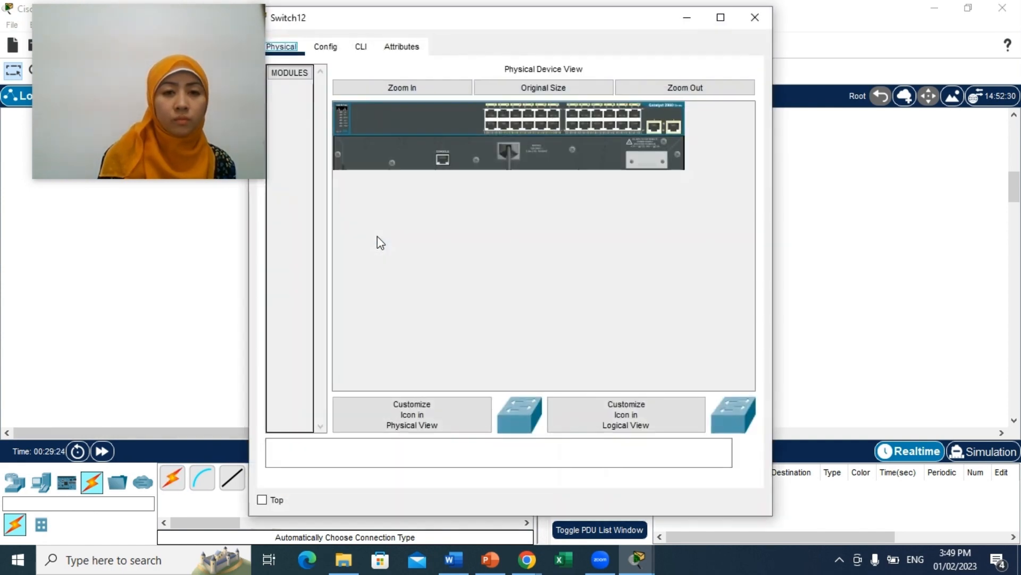
click(756, 24)
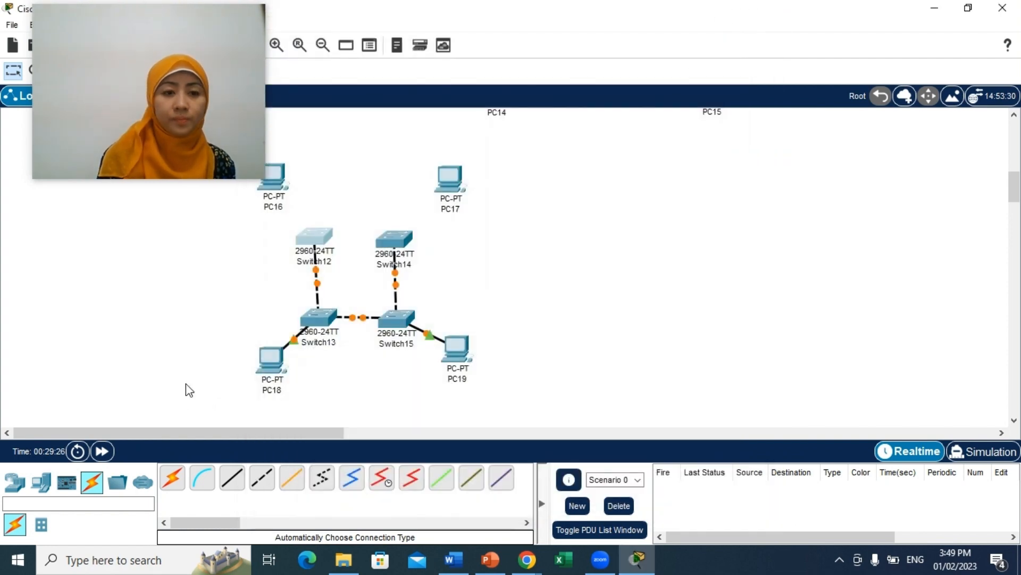
click(321, 238)
click(394, 238)
Connect Switch14 to PC17 using the automatically chosen connection type
click(173, 479)
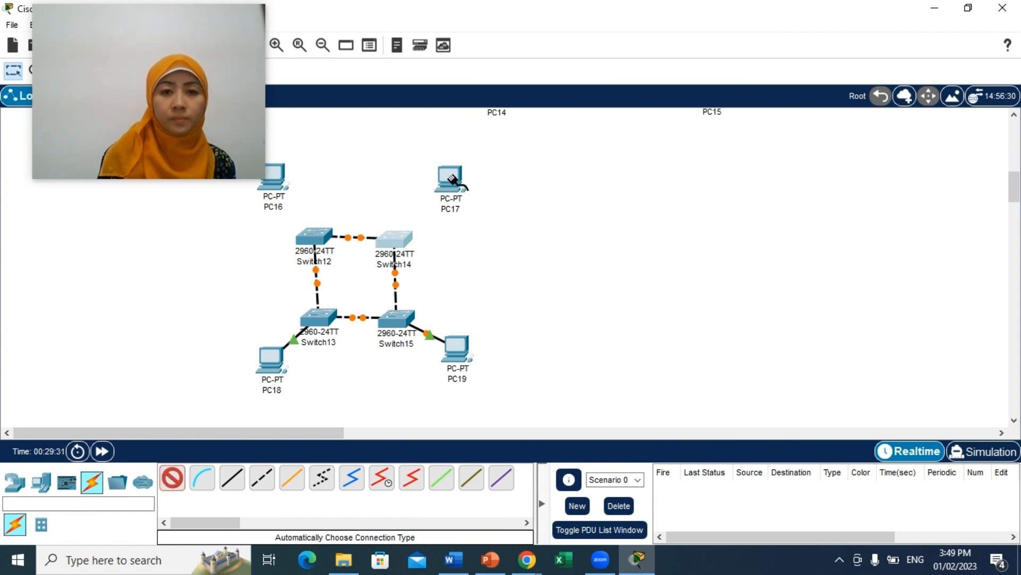
click(404, 235)
click(461, 178)
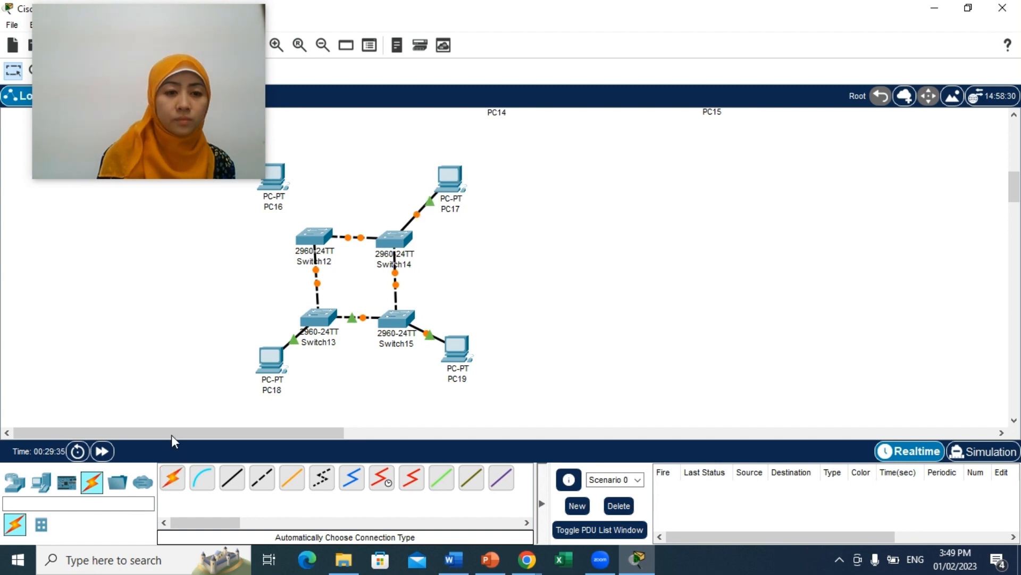
Connect PC16 to Switch12 using the automatically chosen connection type, and move Switch14 slightly up level with Switch12
click(274, 177)
click(755, 17)
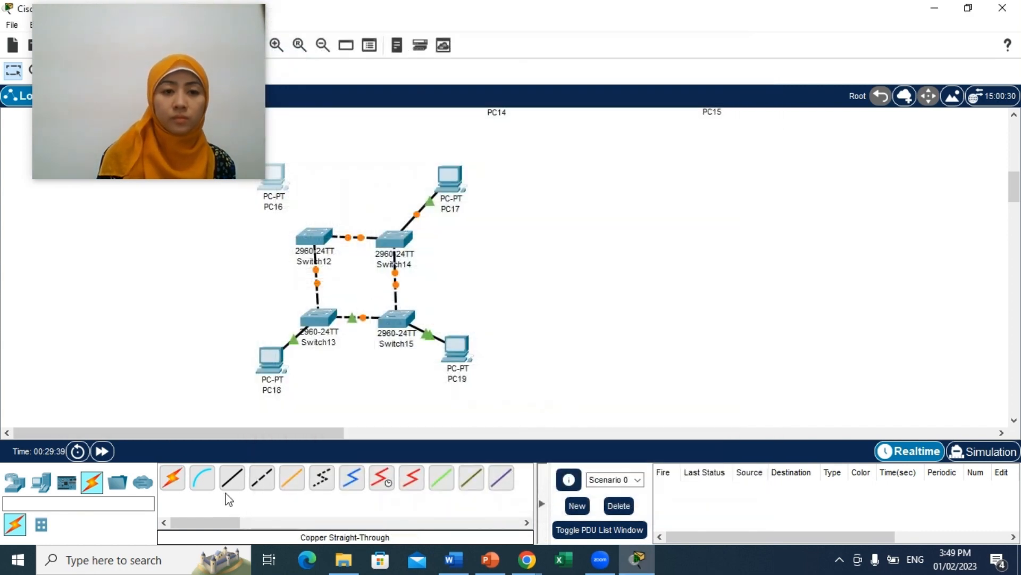
click(176, 485)
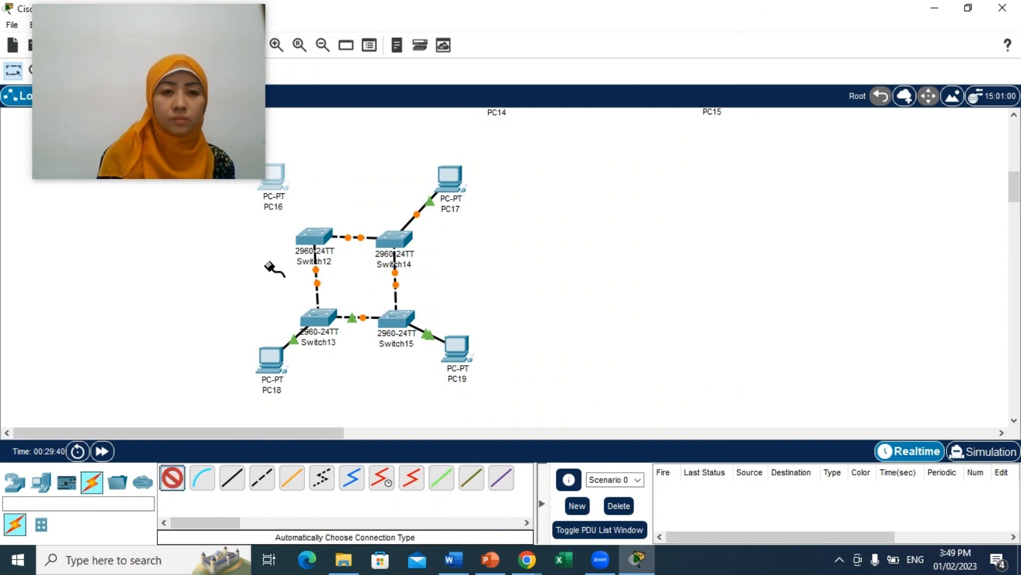
click(278, 190)
click(319, 243)
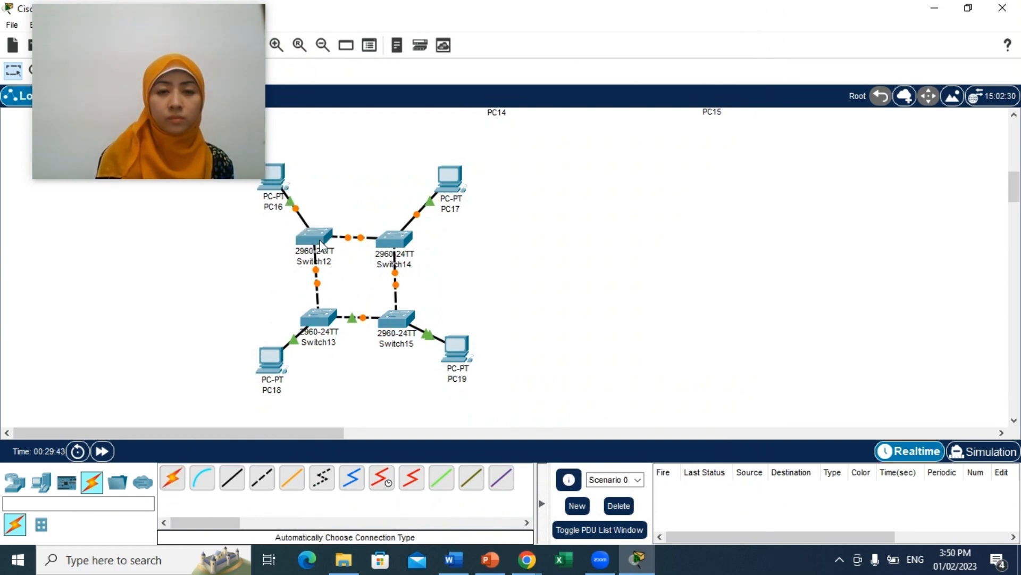
drag(400, 237, 400, 231)
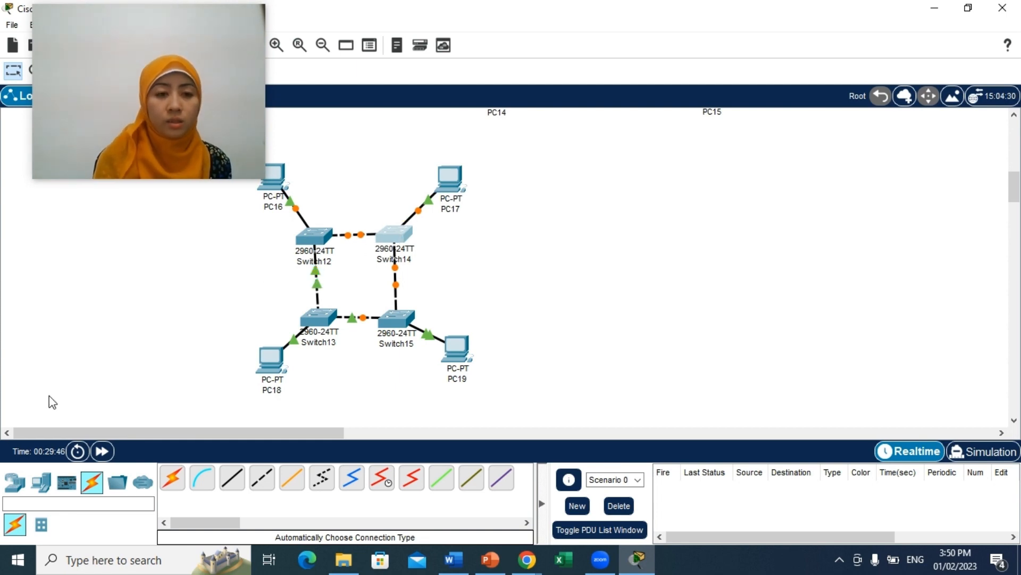
Place three laptops in the empty area beside the PC and switch network, two in a row and one below them
click(43, 484)
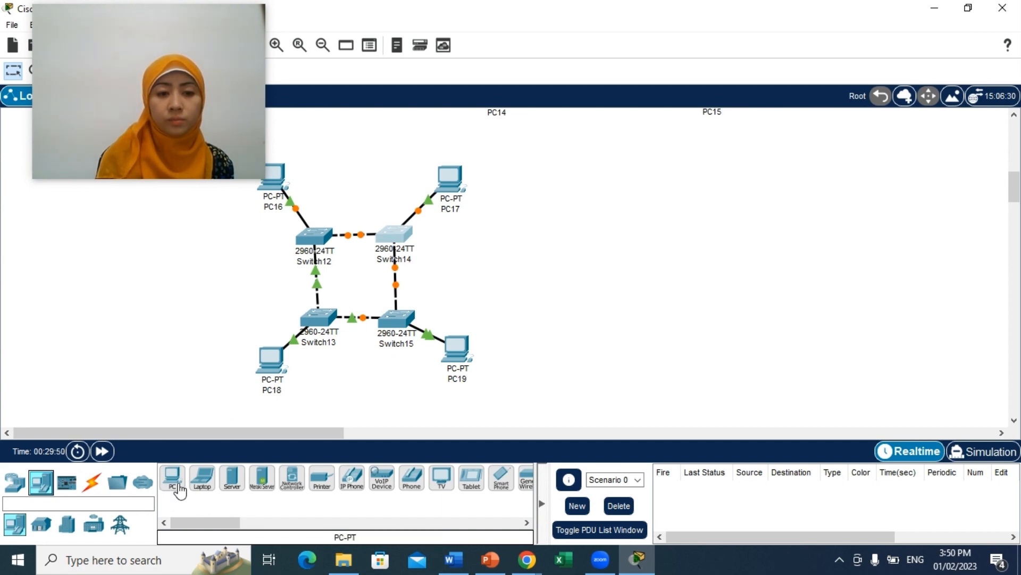
drag(176, 481, 198, 481)
click(206, 484)
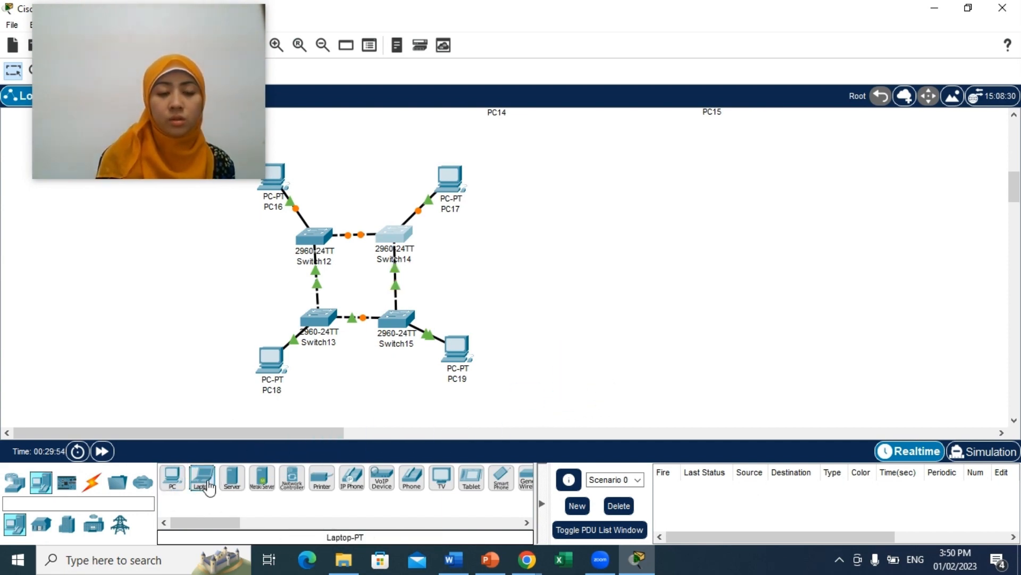
click(543, 251)
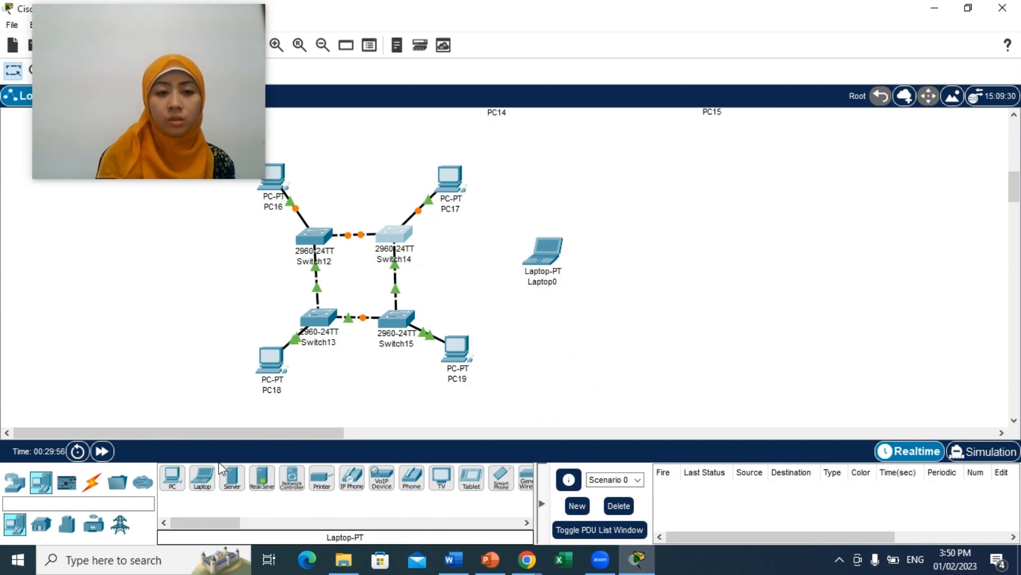
click(203, 482)
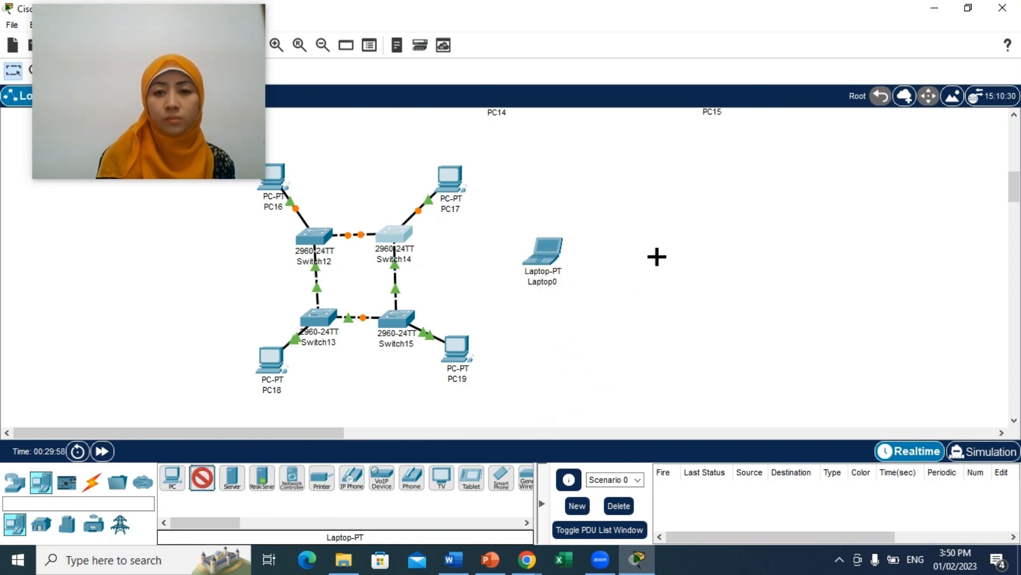
click(656, 252)
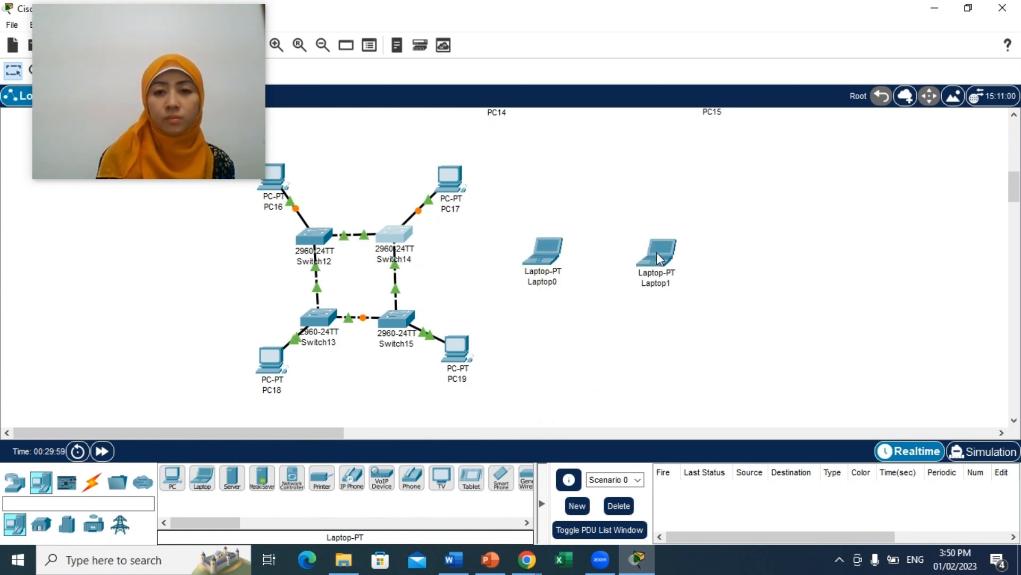
click(171, 482)
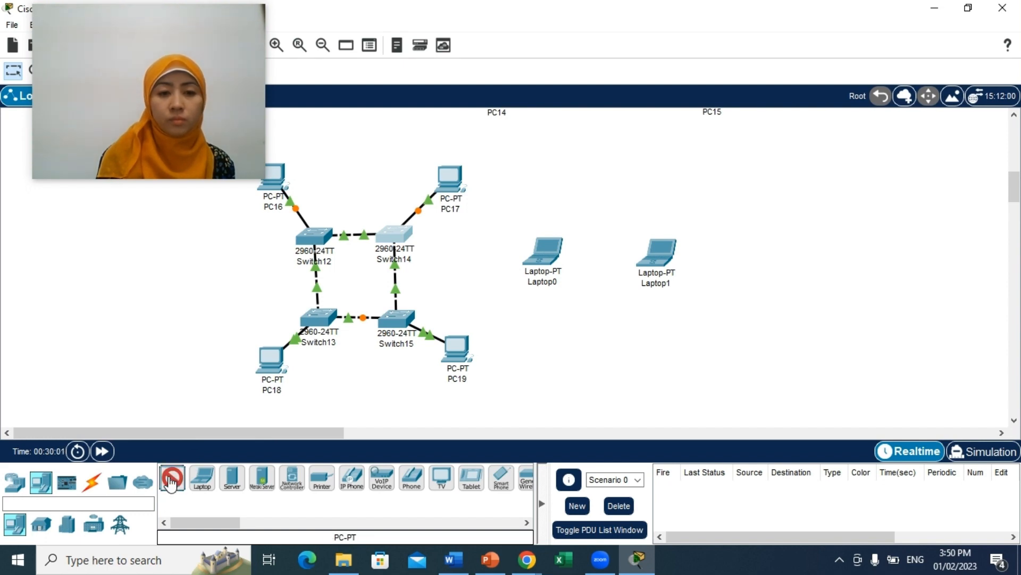
click(202, 482)
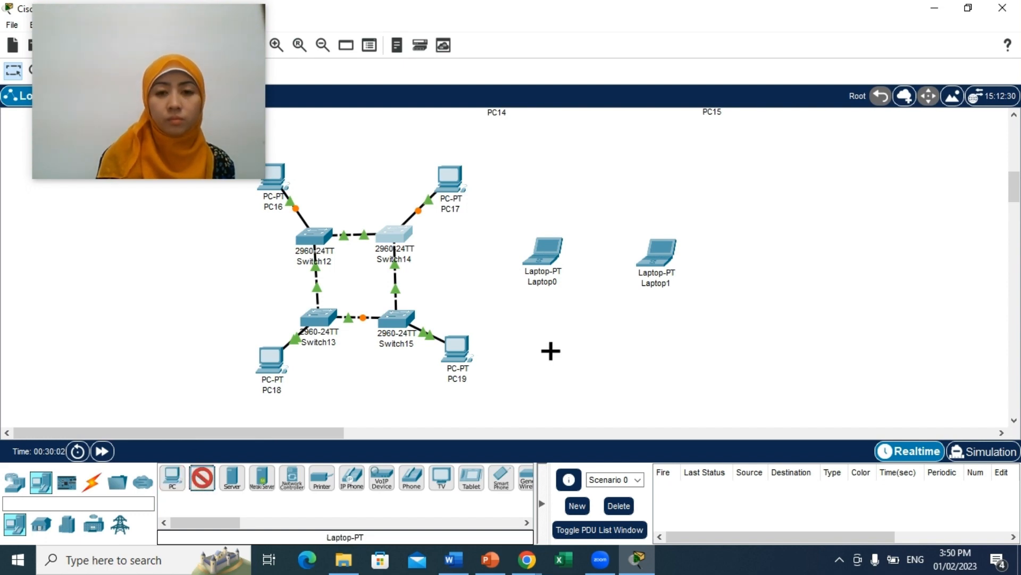
click(612, 365)
Shift the three laptops up to tidy their layout, and place a fourth laptop beside Laptop2
drag(663, 251, 670, 243)
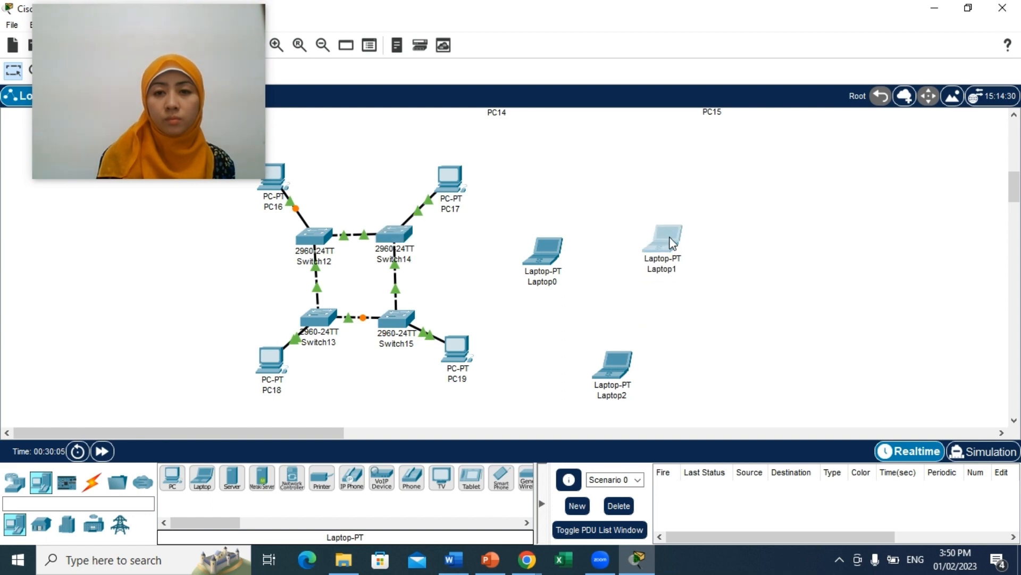
drag(555, 253, 546, 235)
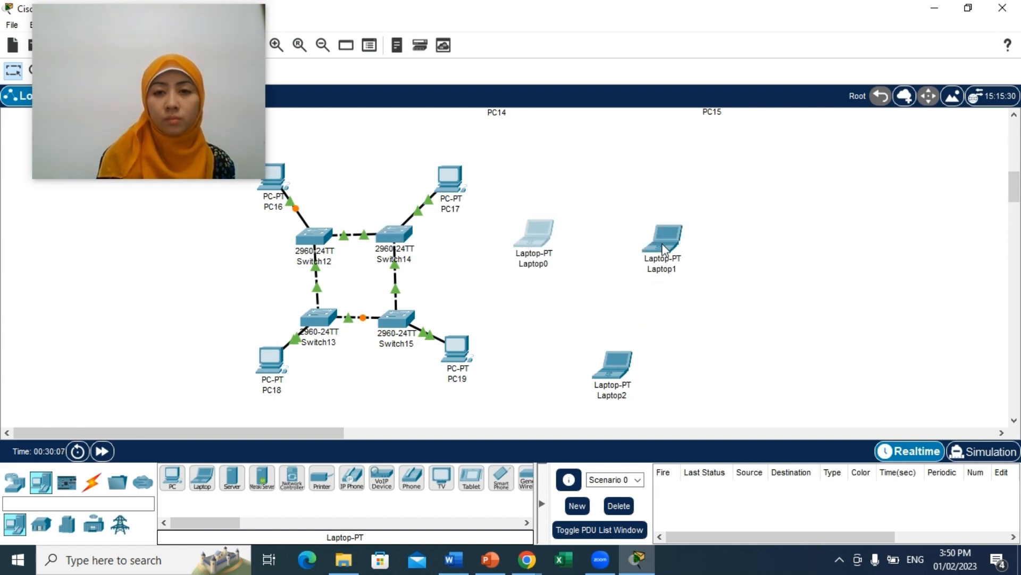
drag(665, 247, 651, 240)
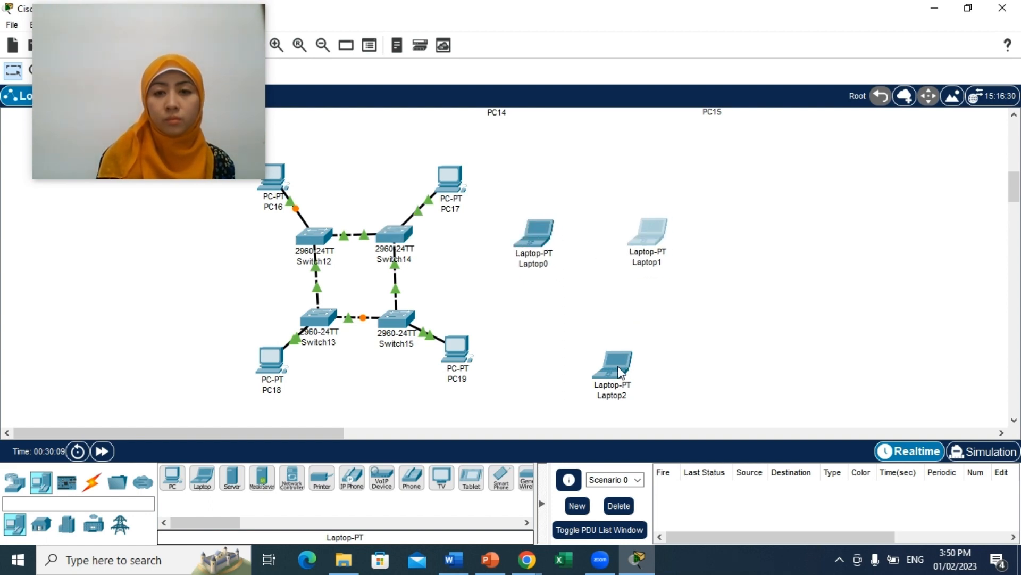
drag(618, 371, 592, 352)
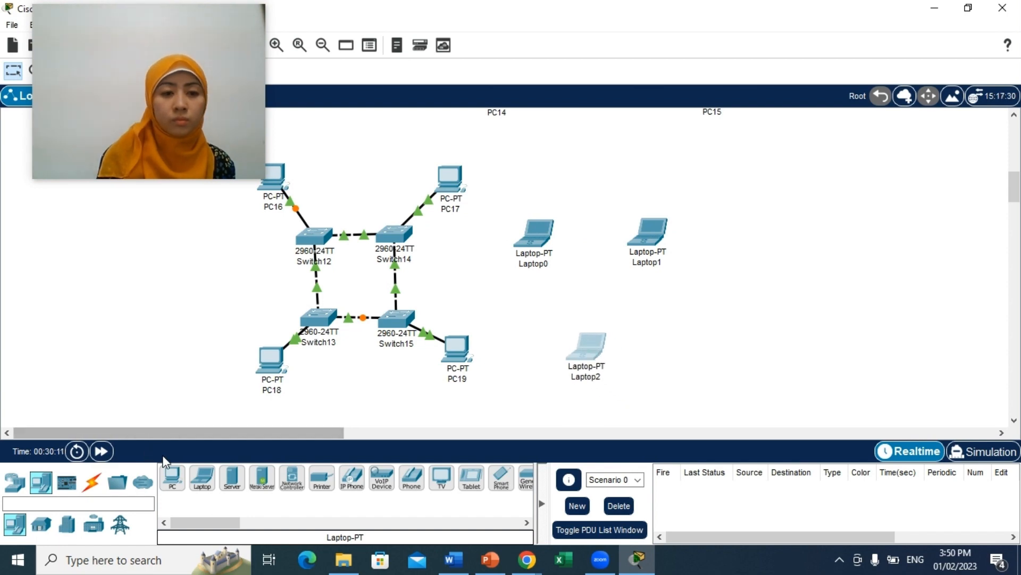
click(202, 479)
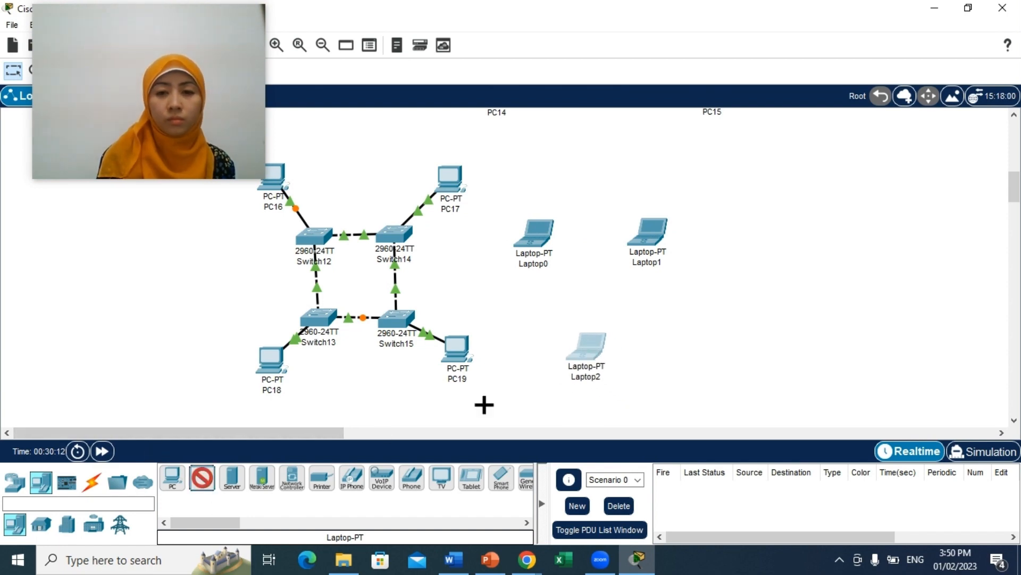
click(731, 352)
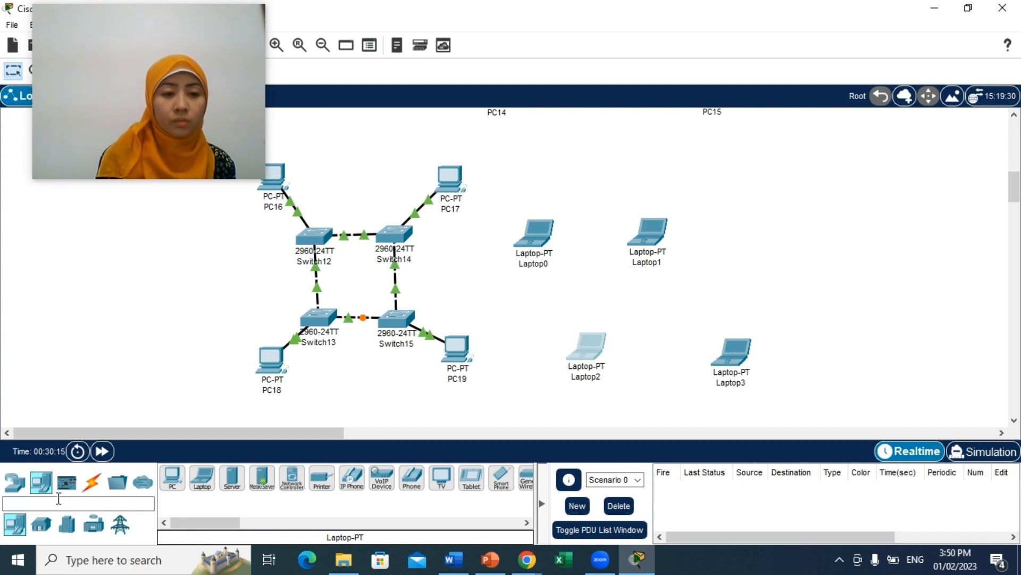
Place three 2960 switches in a row beneath Laptop0 and Laptop1, moving the middle one closer to the first
click(15, 482)
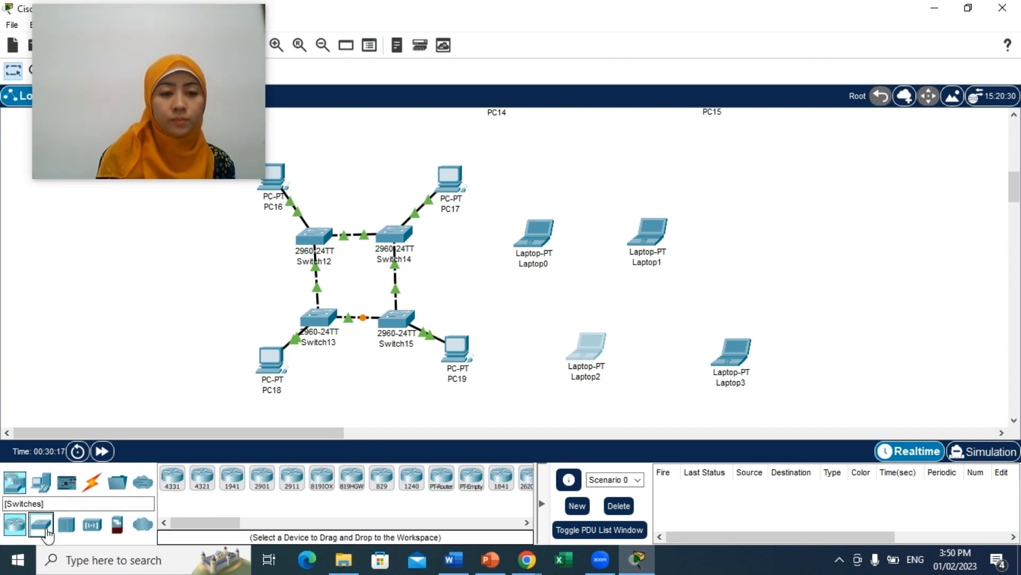
click(42, 526)
click(173, 477)
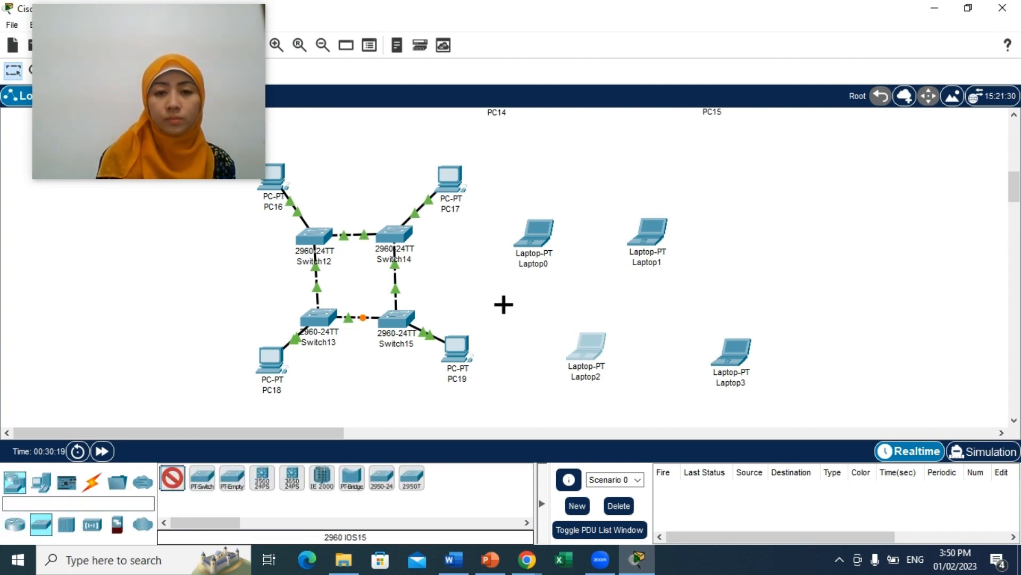
click(528, 293)
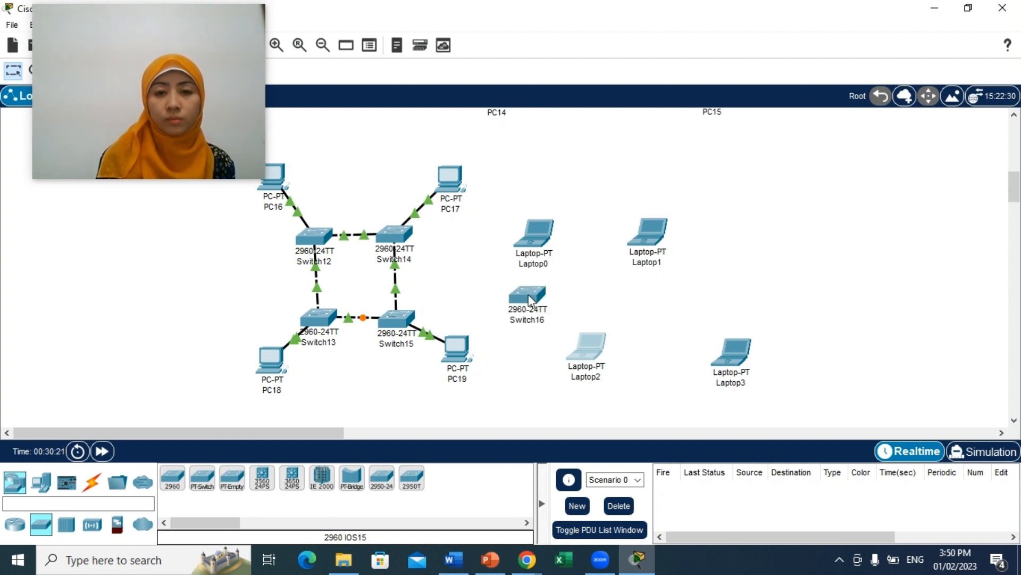
click(172, 477)
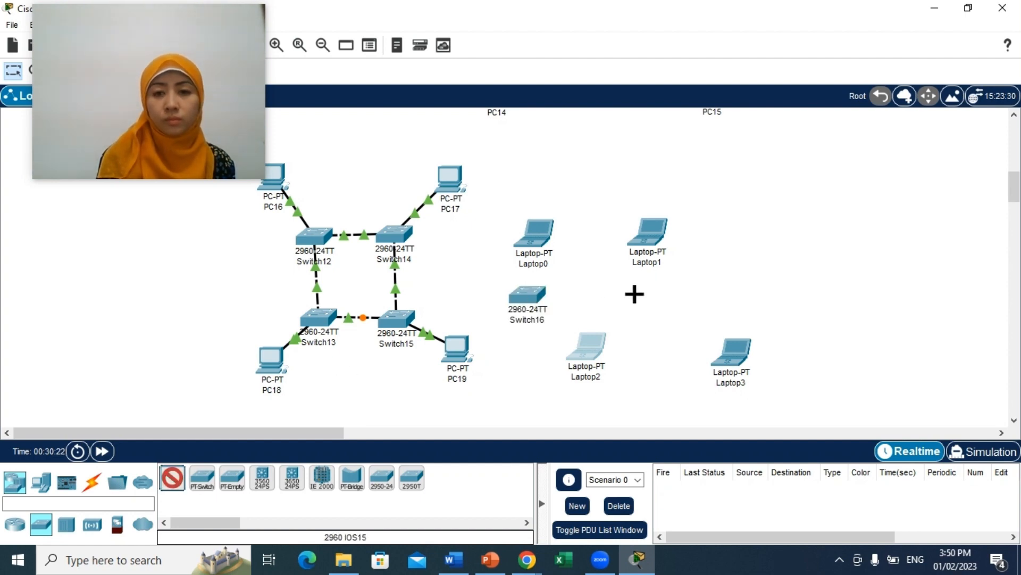
click(657, 293)
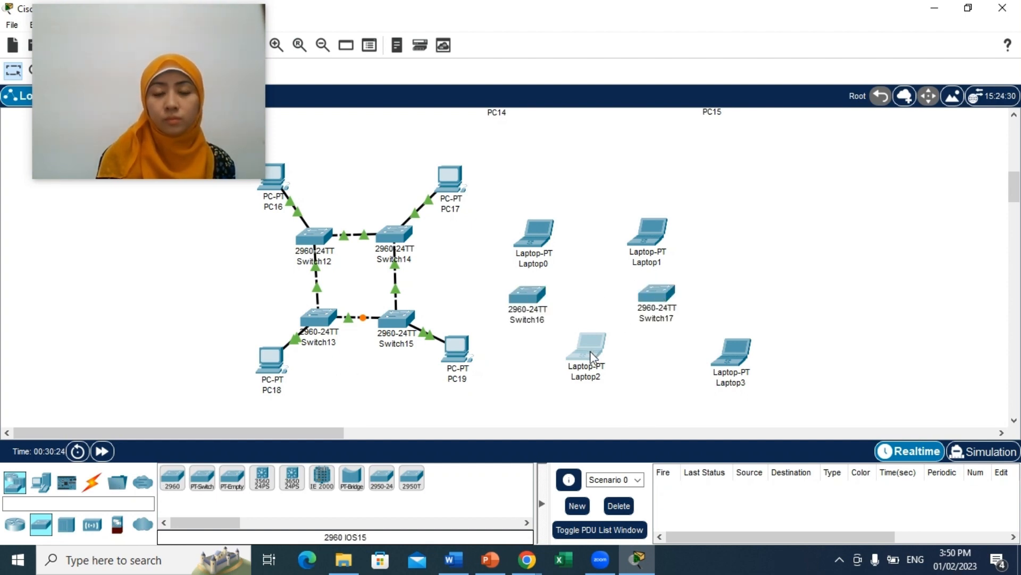
drag(659, 295, 609, 294)
click(173, 478)
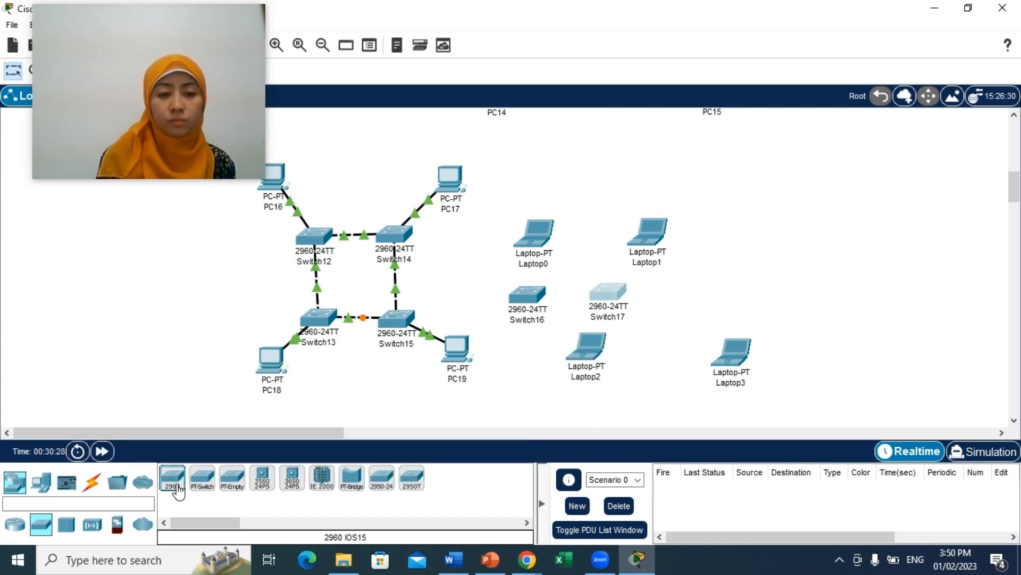
click(701, 299)
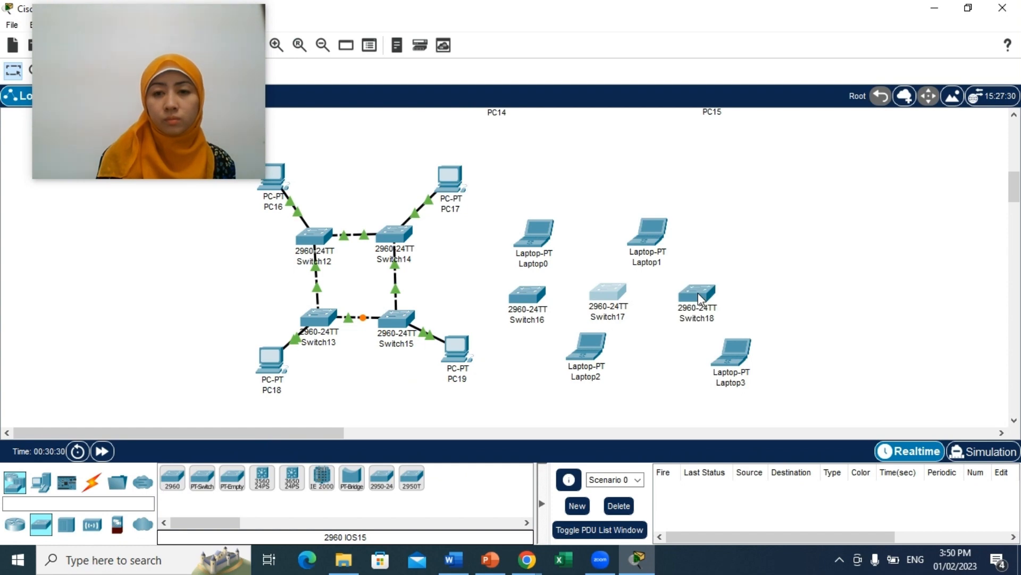
Rearrange the devices so Laptop2 sits below Switch17, Laptop1 sits above Switch18, and Laptop3 is farther out
click(590, 355)
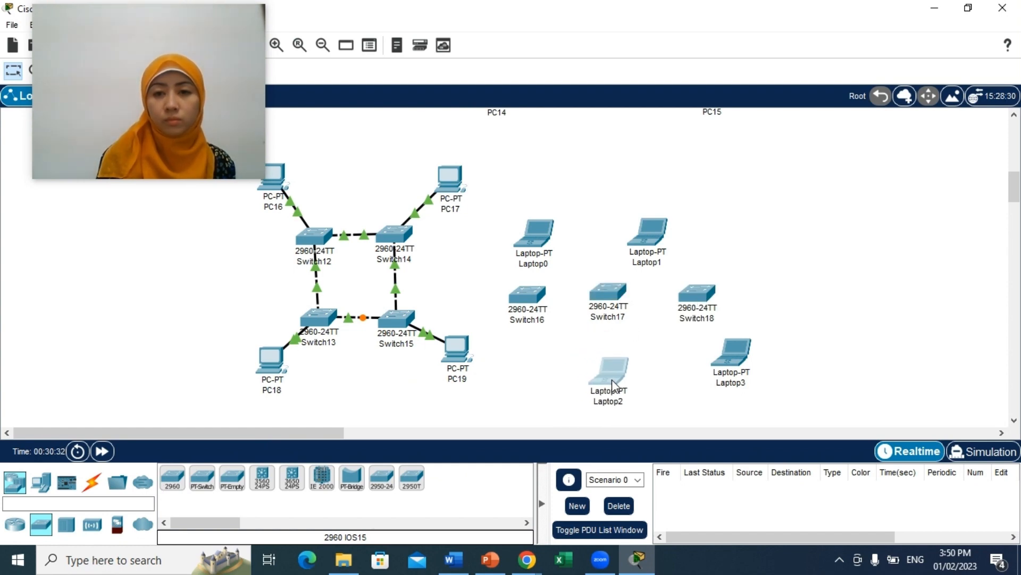
drag(652, 240, 706, 230)
drag(702, 289, 711, 289)
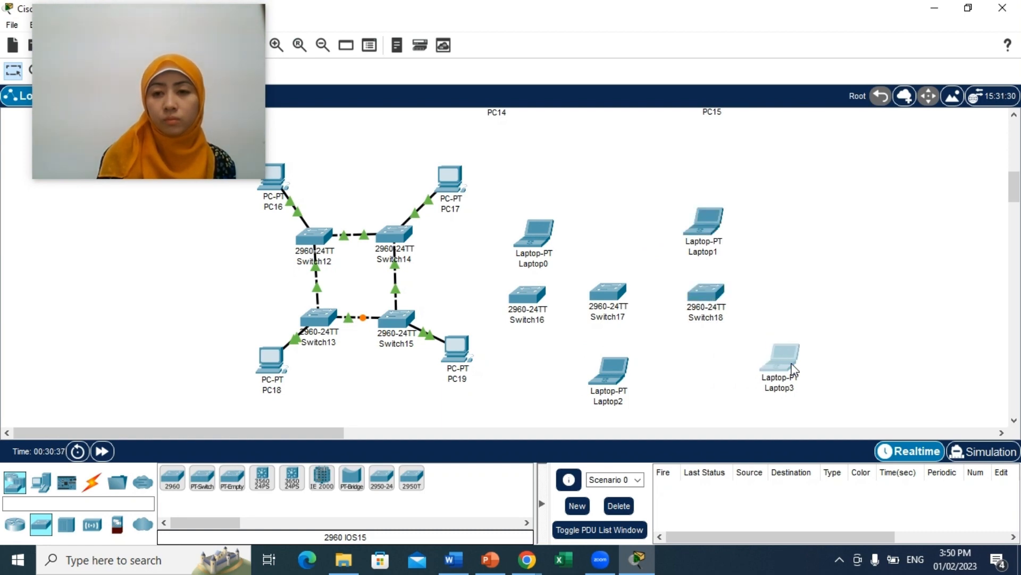
drag(792, 364, 800, 363)
click(714, 296)
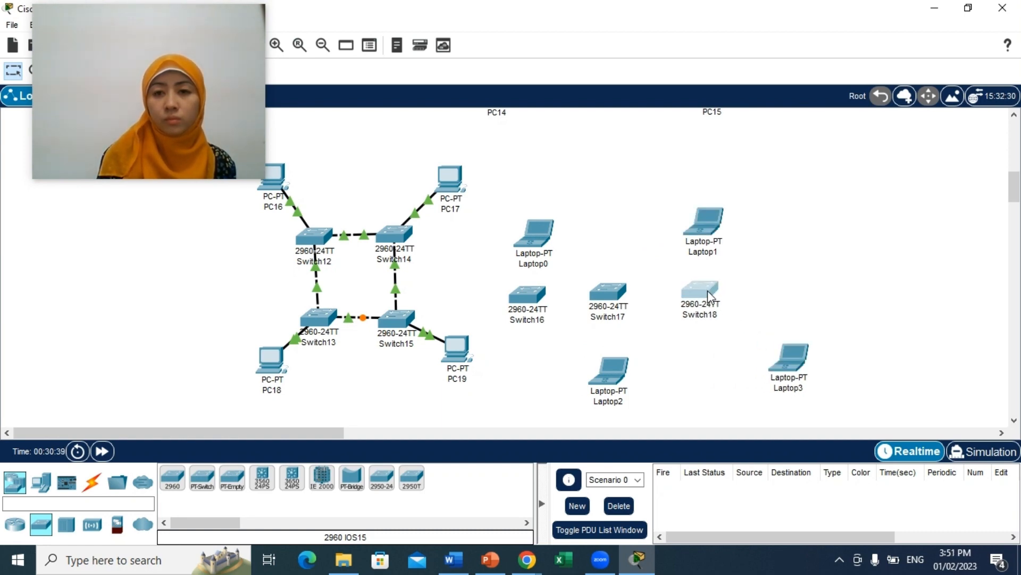
click(172, 479)
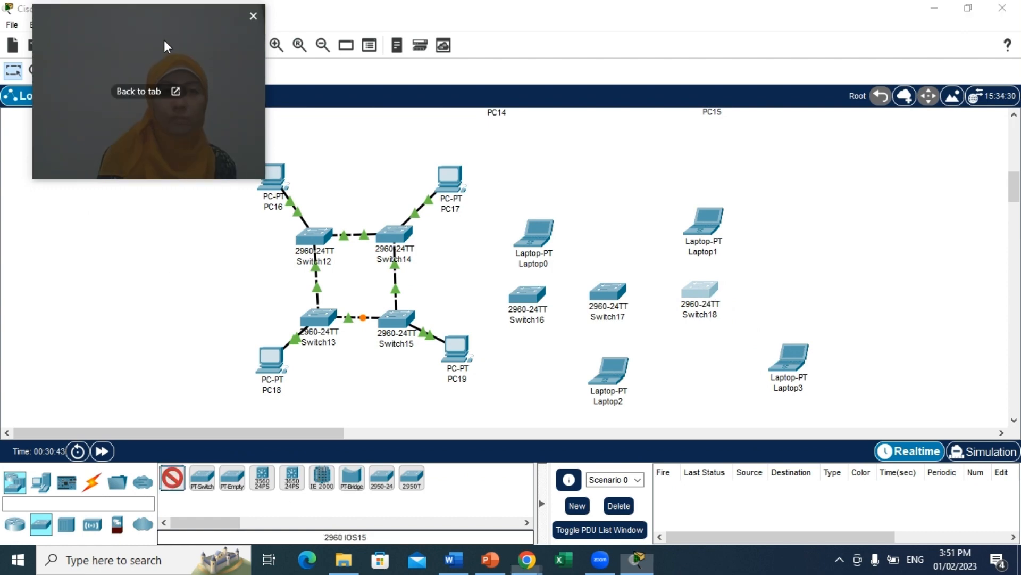
drag(164, 40, 404, 26)
click(60, 72)
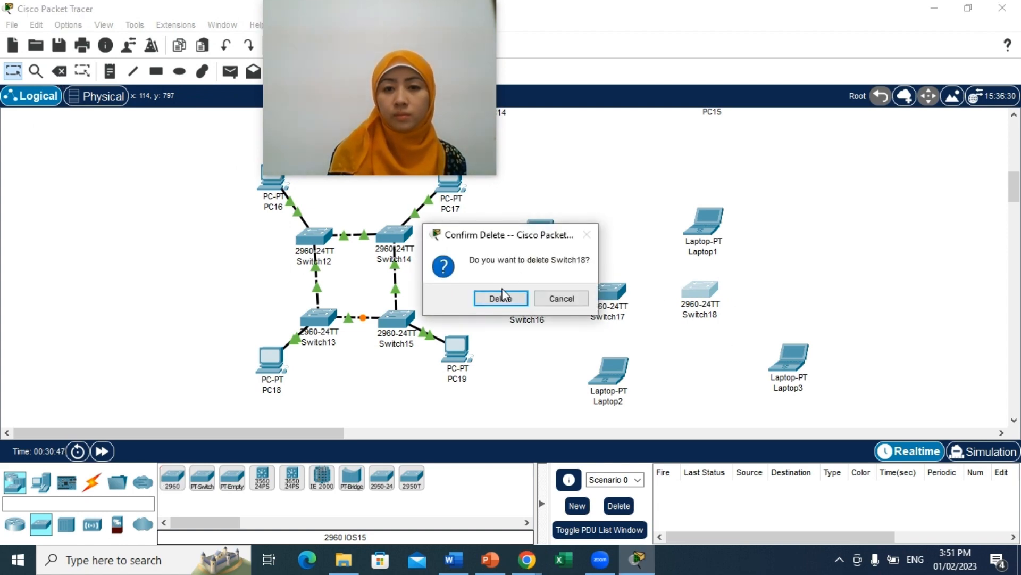
click(562, 298)
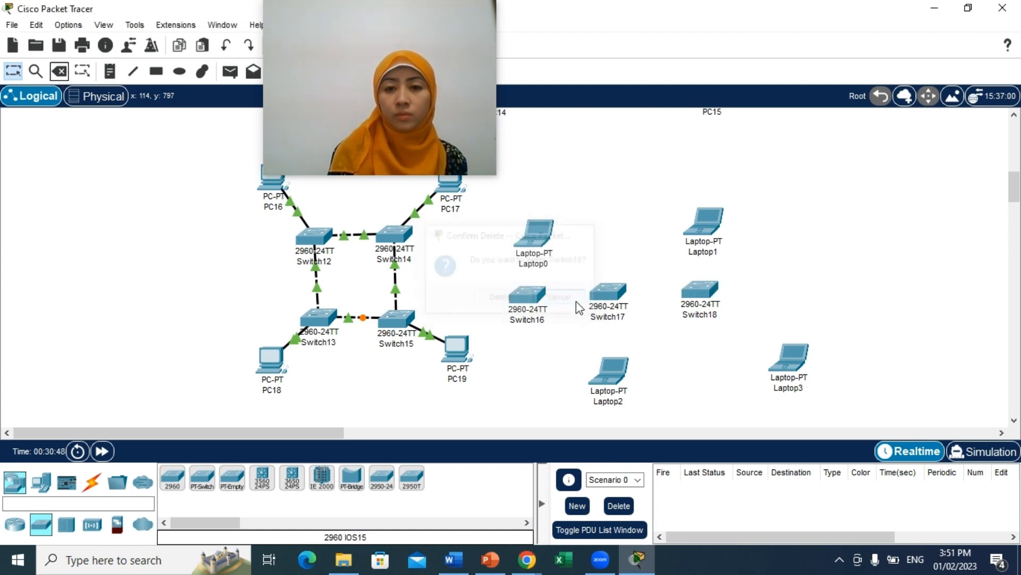
Delete Laptop3 from the workspace
click(780, 366)
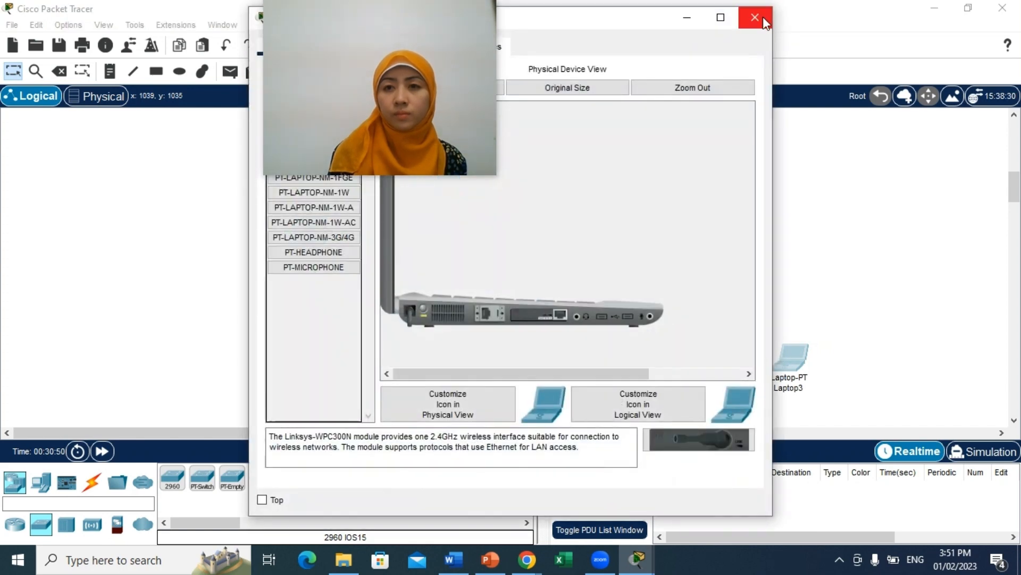
click(755, 18)
click(65, 71)
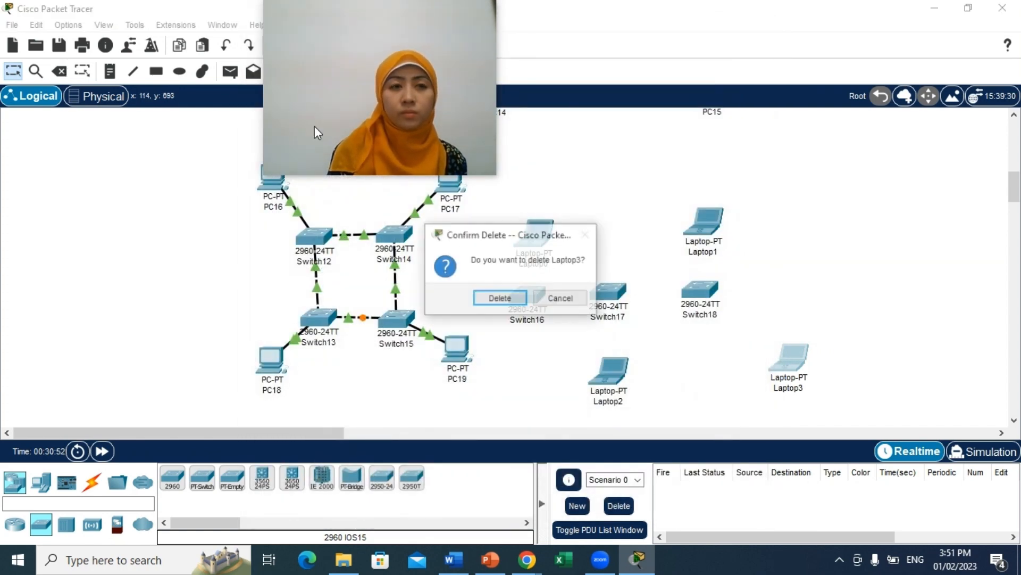
click(509, 303)
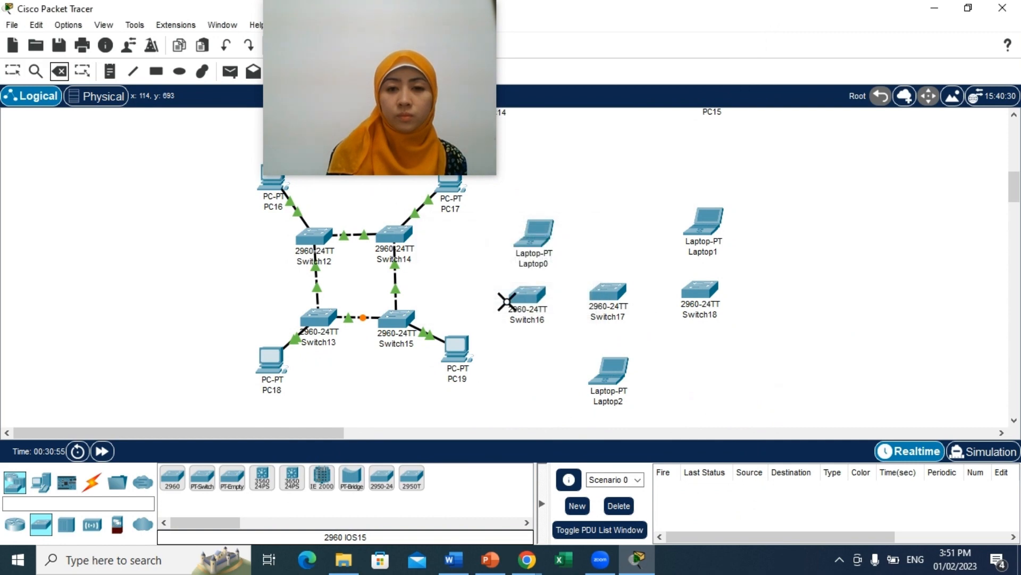
Link Switch16 to Switch17 and Switch17 to Switch18 using the automatically chosen connection type
click(92, 482)
click(167, 487)
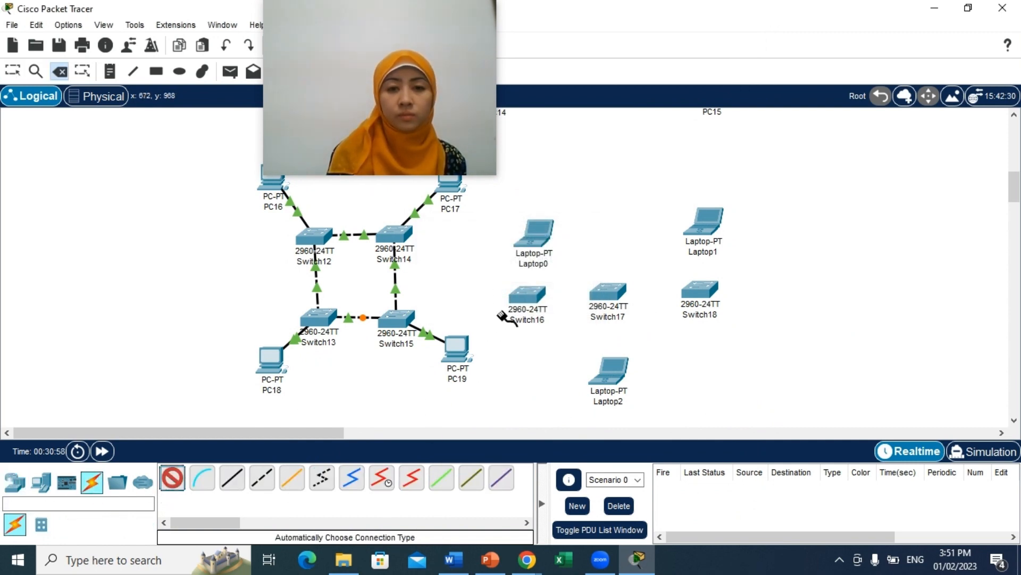
click(538, 296)
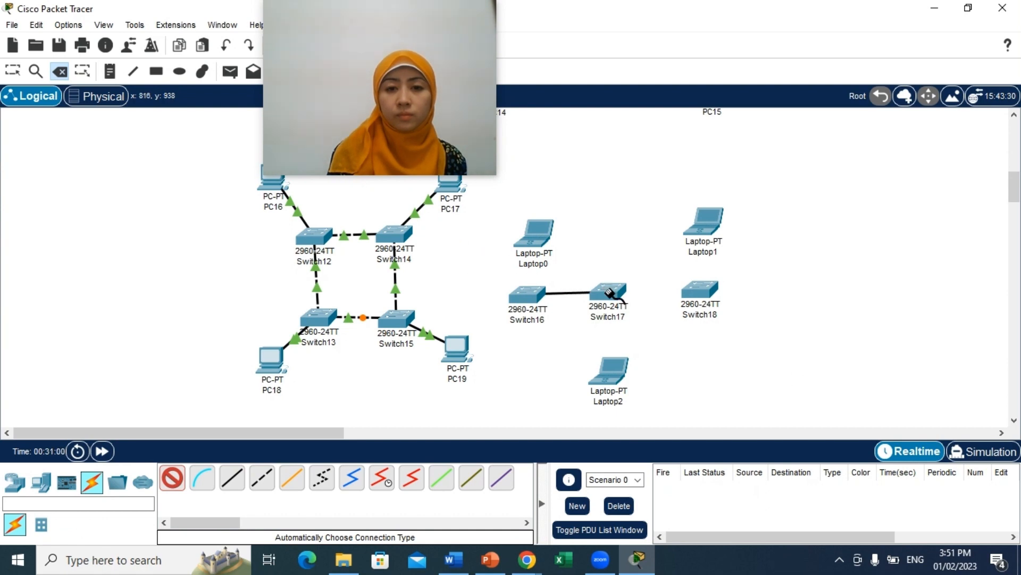
click(607, 292)
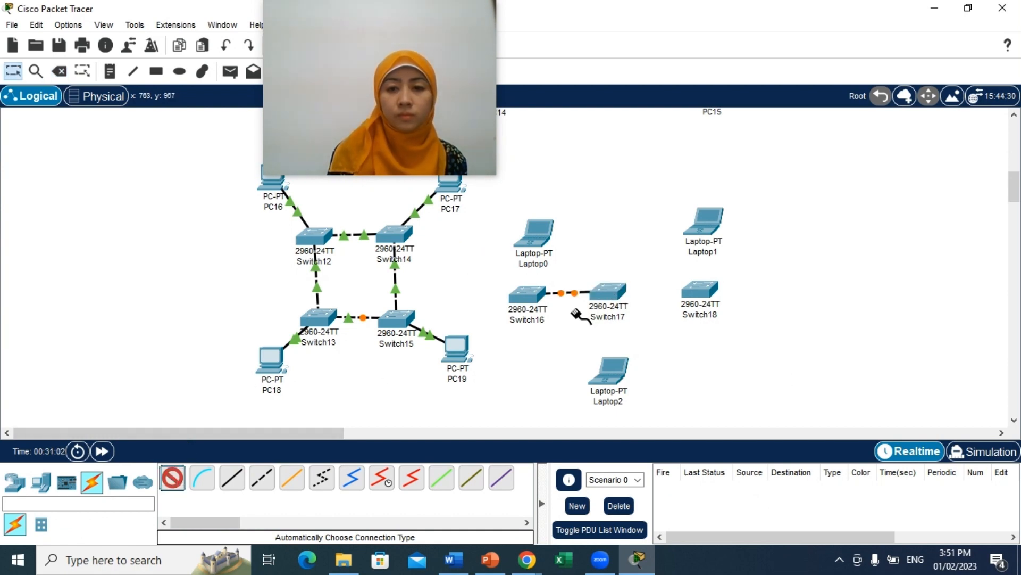
click(611, 291)
click(699, 291)
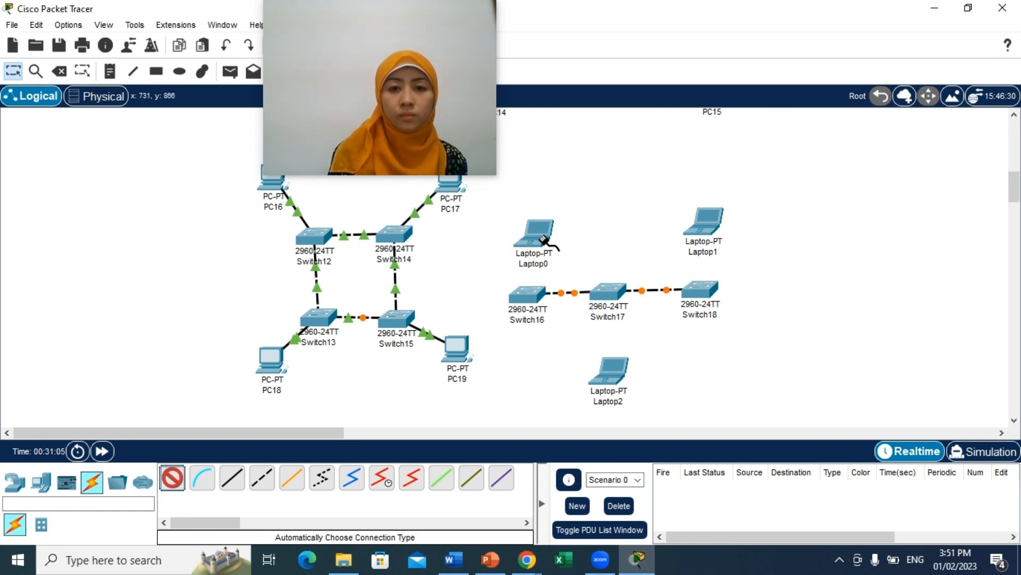
Connect Laptop0 to Switch16, Laptop2 to Switch17 and Laptop1 to Switch18 with automatically chosen connections, and shift Laptop0 slightly up
click(537, 234)
click(529, 293)
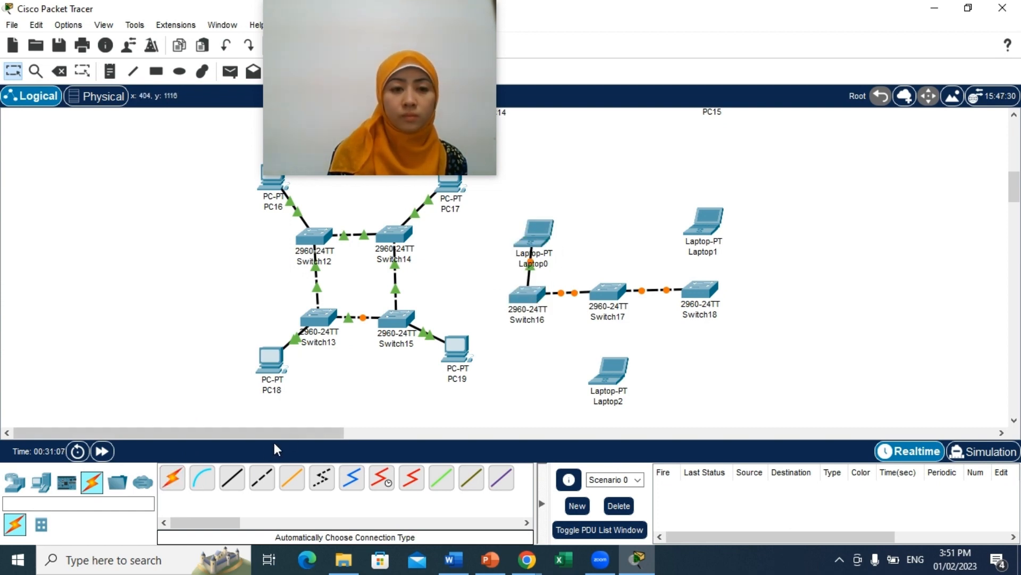
click(166, 486)
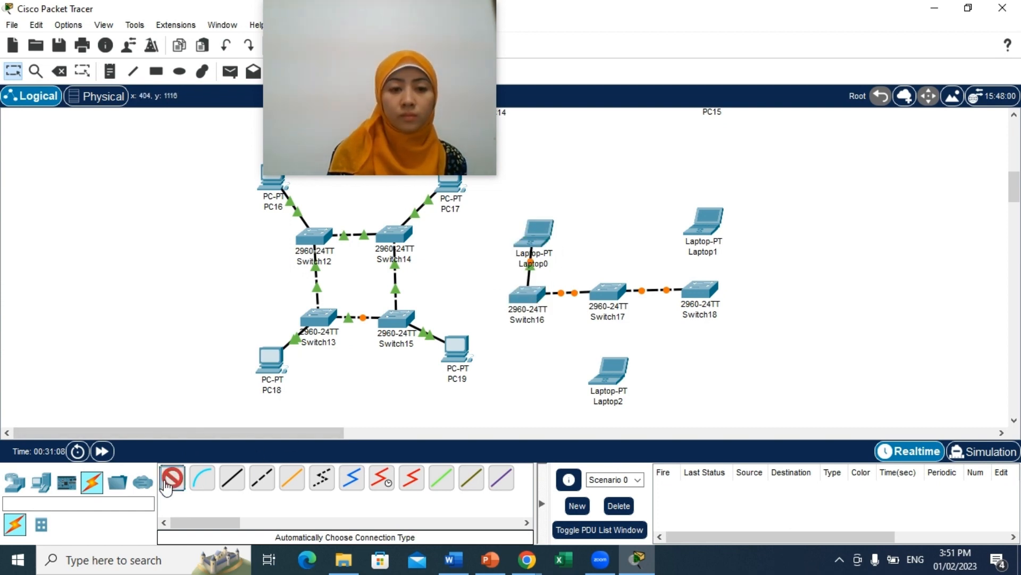
click(609, 295)
click(611, 367)
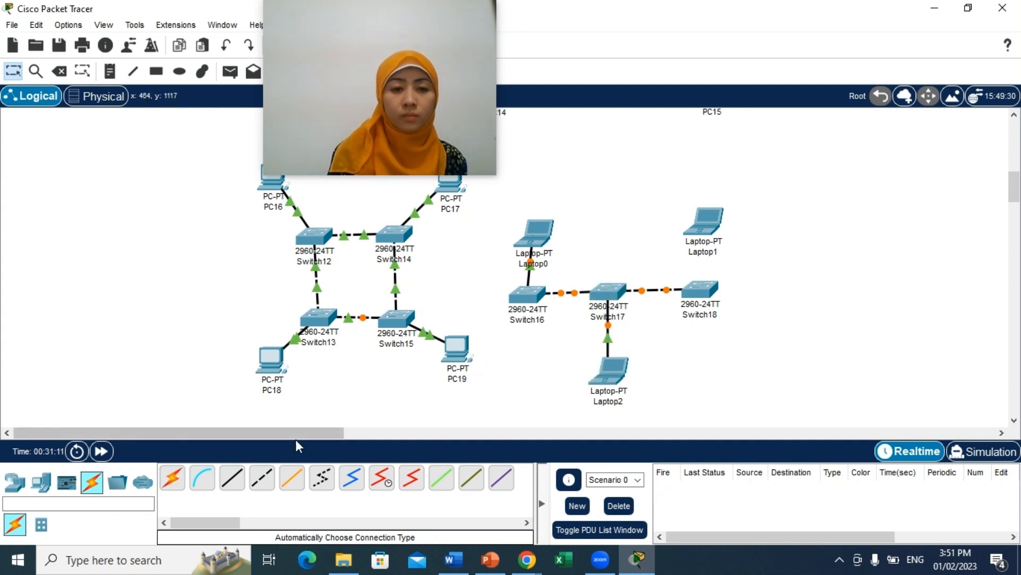
click(173, 489)
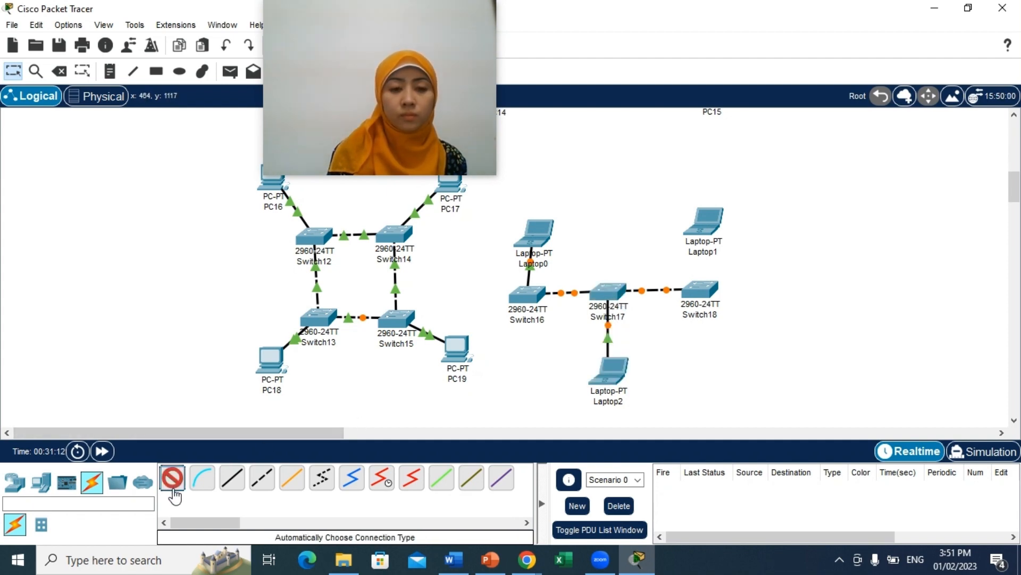
click(709, 222)
click(705, 290)
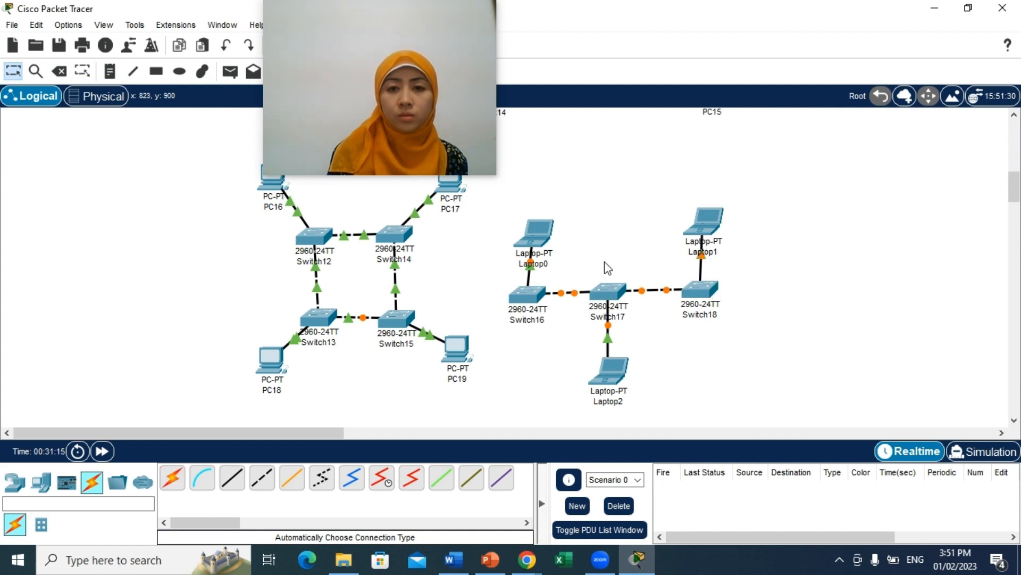
drag(545, 247, 534, 239)
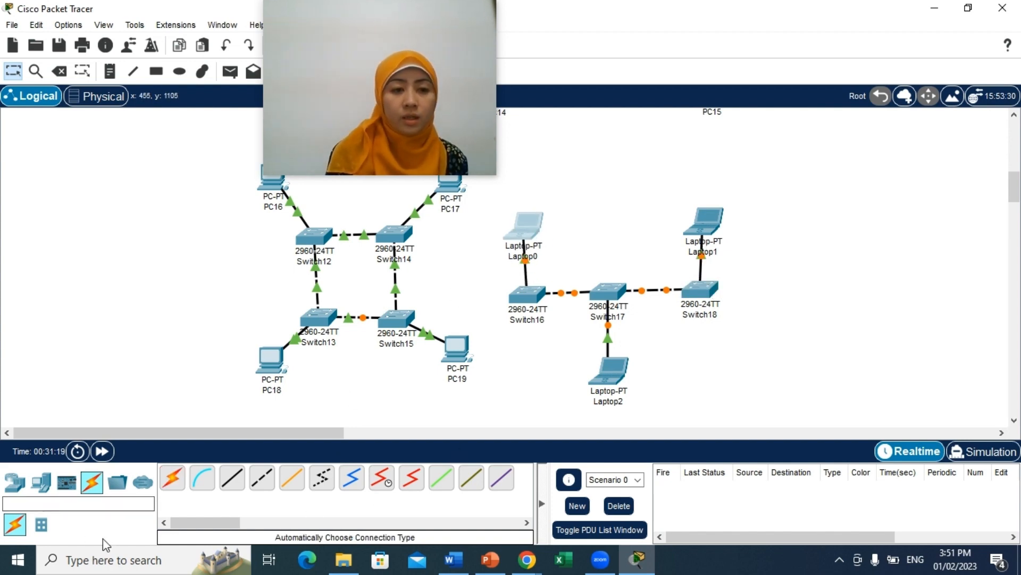
Place a PT-Hub in the empty area beside Switch18
click(15, 484)
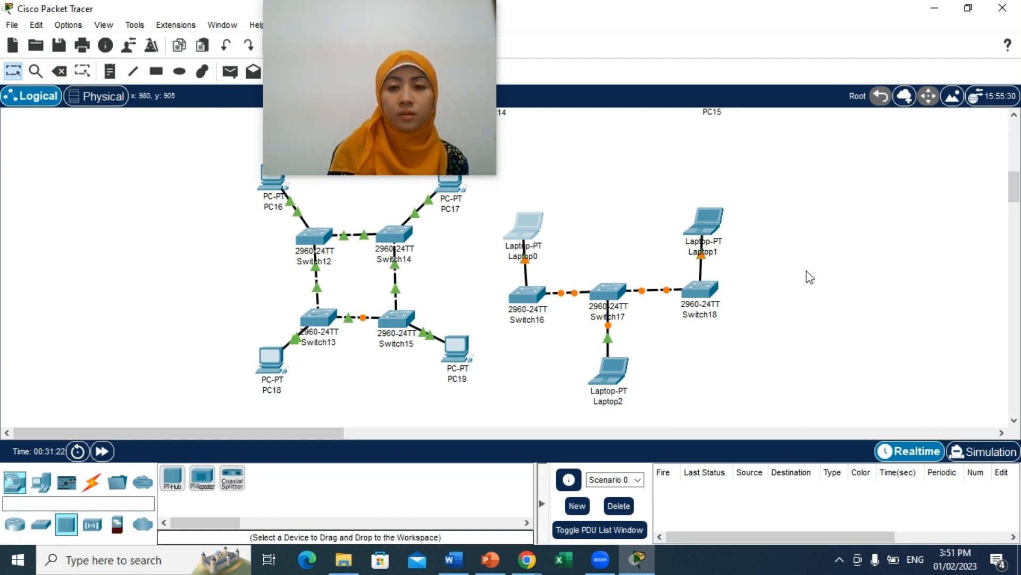
click(172, 477)
click(783, 283)
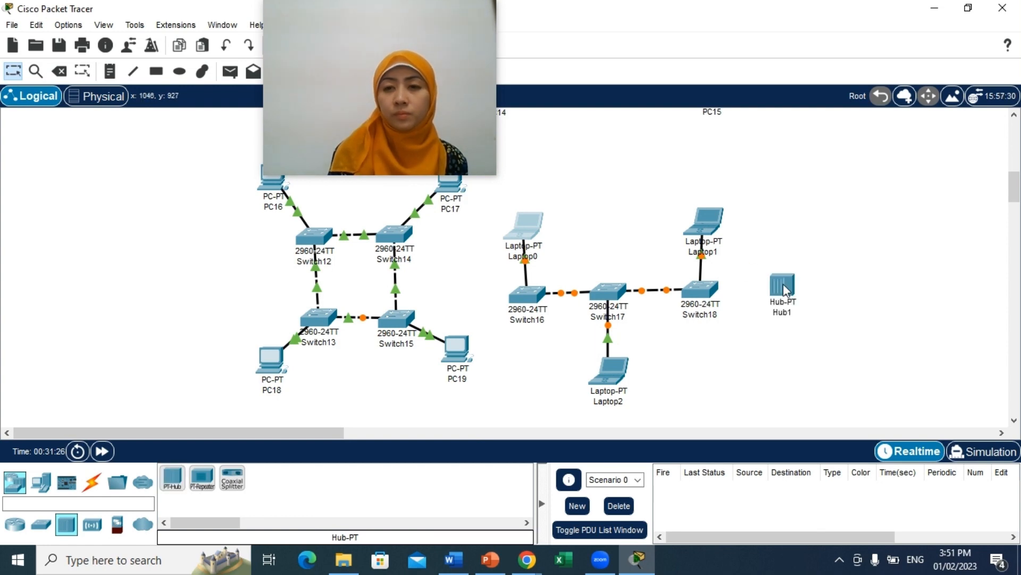
Place four PCs in an arc around the outer side of Hub1
click(47, 488)
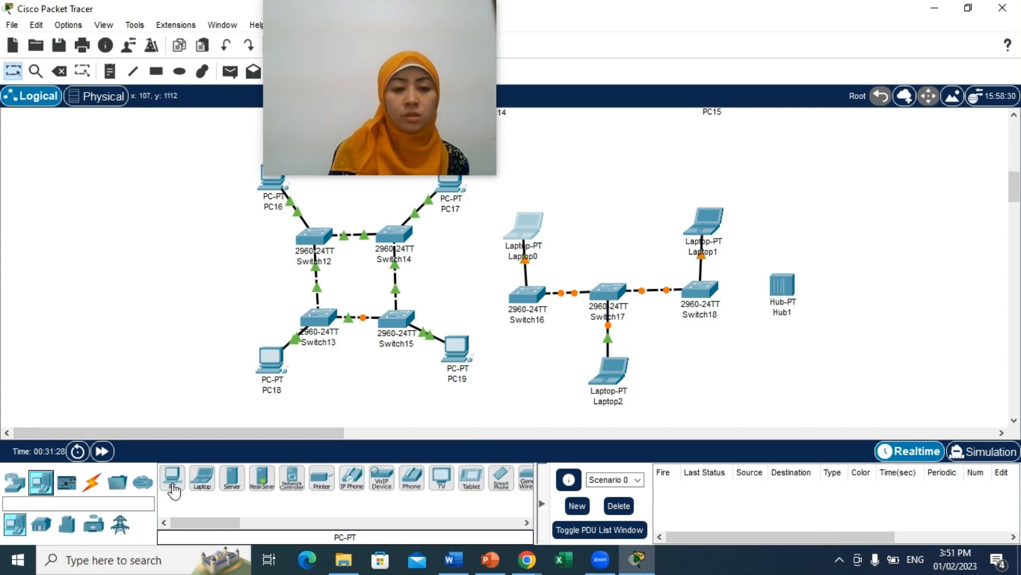
click(172, 477)
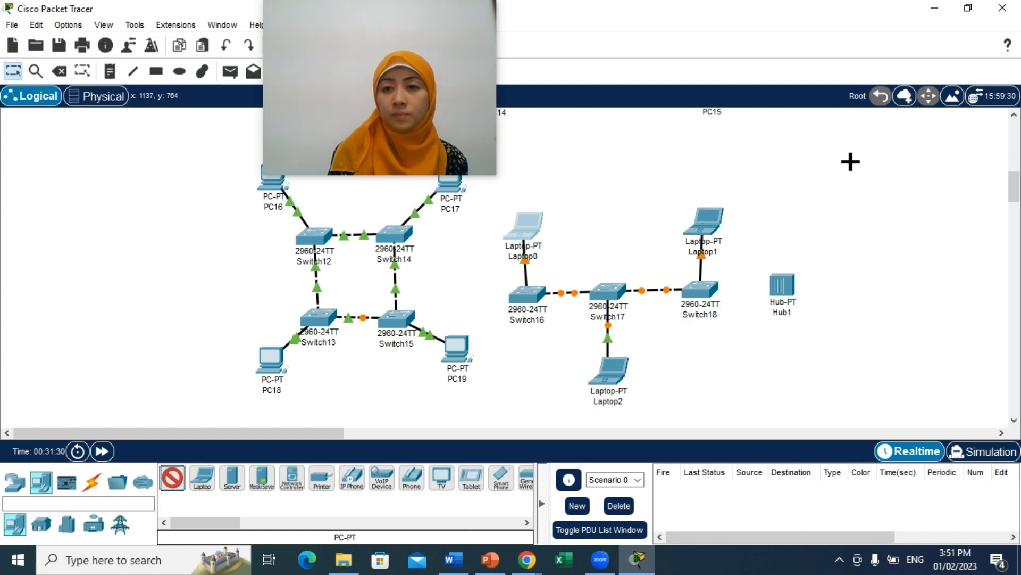
click(850, 162)
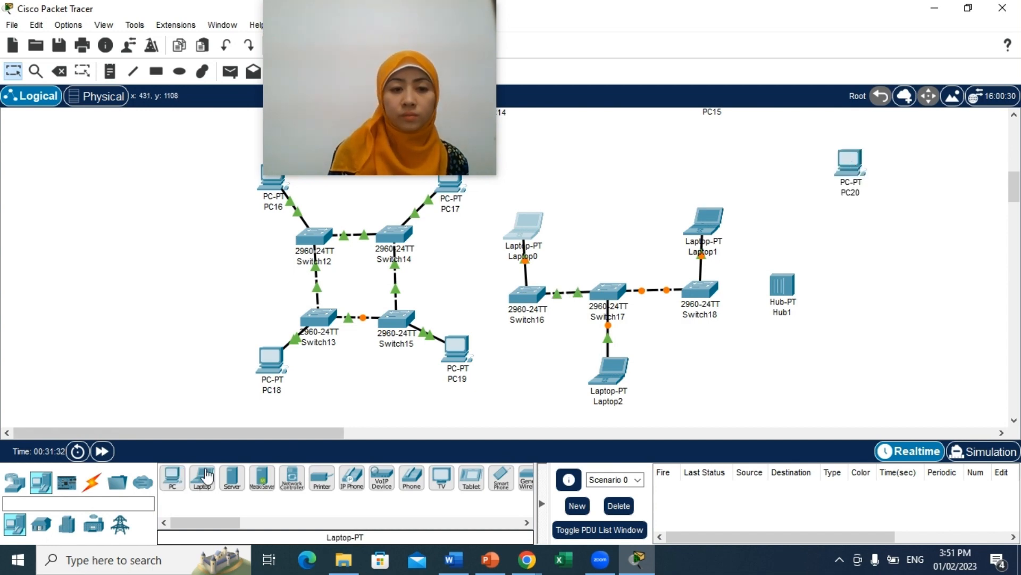
click(172, 477)
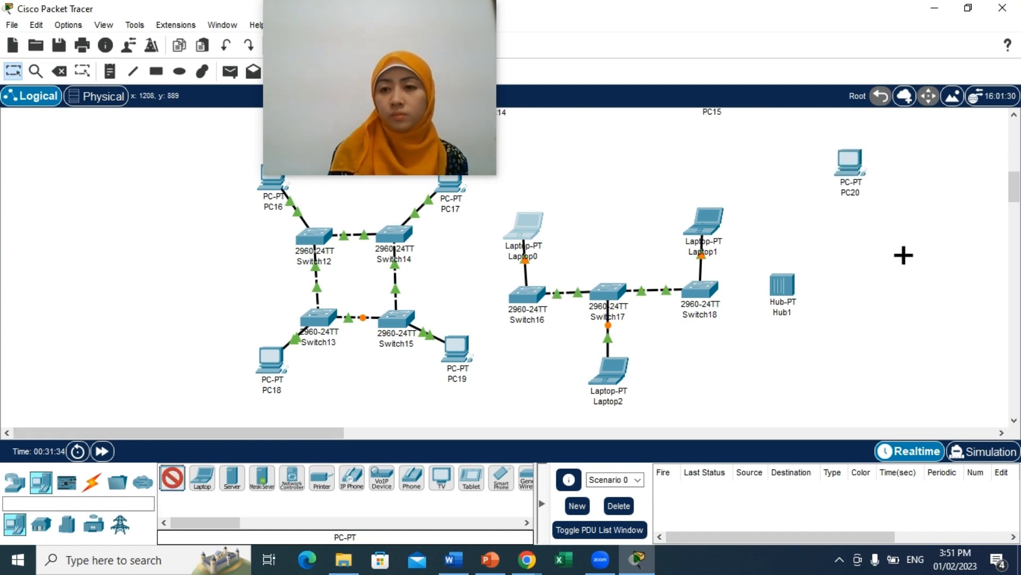
click(903, 255)
click(173, 477)
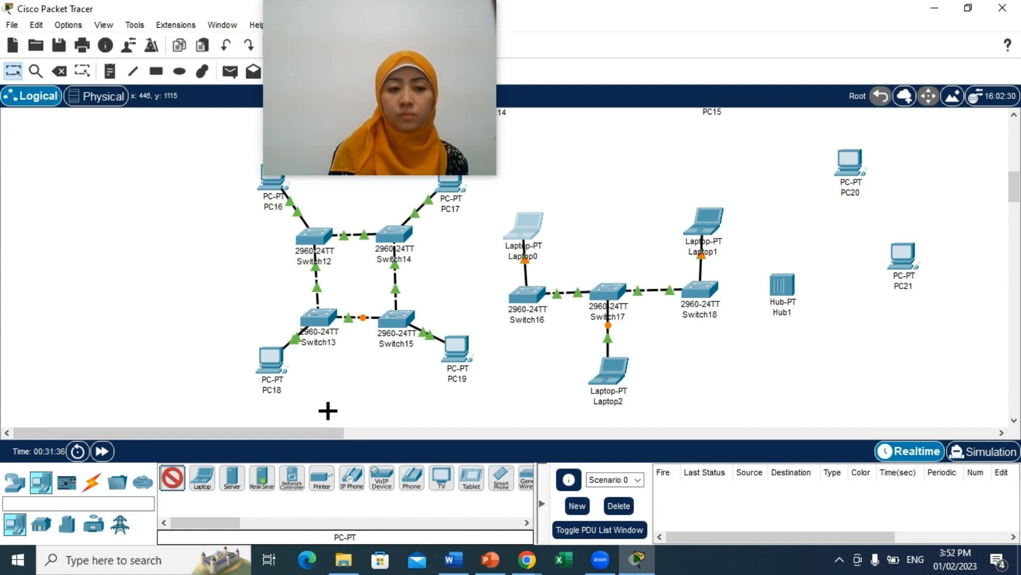
click(910, 348)
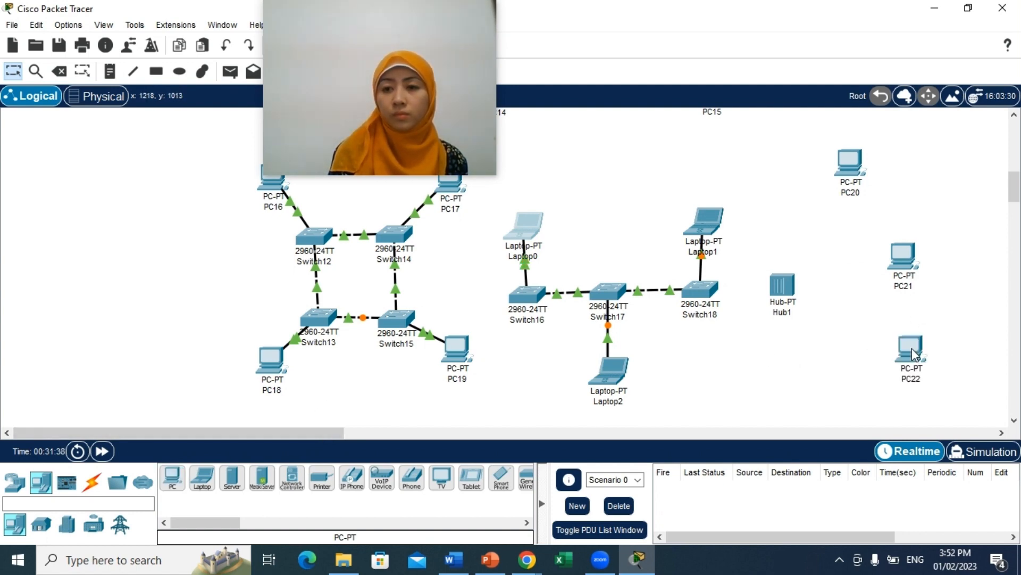
click(175, 479)
click(847, 392)
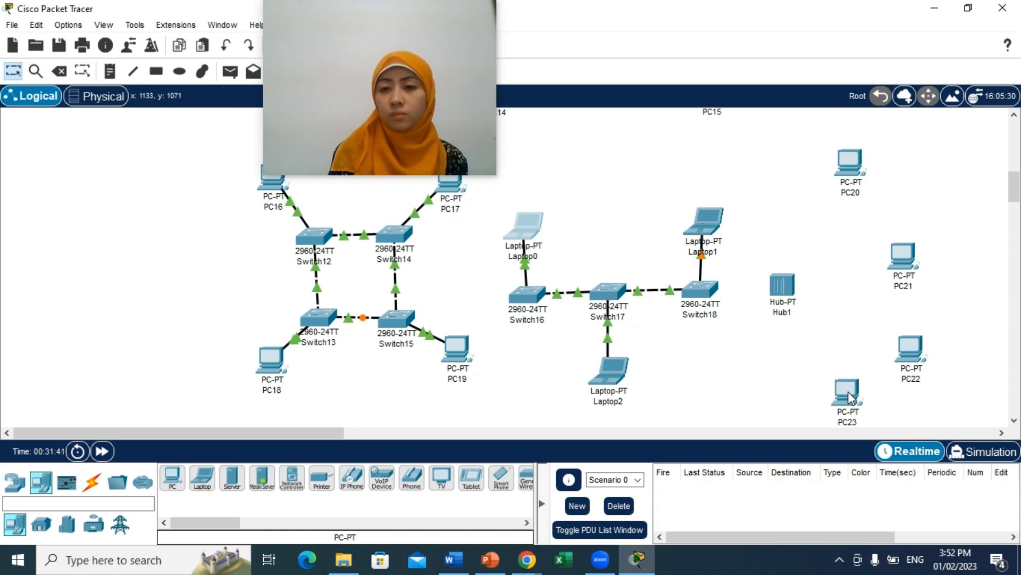
Link Switch18 to Hub1 using the automatically chosen connection type
click(91, 484)
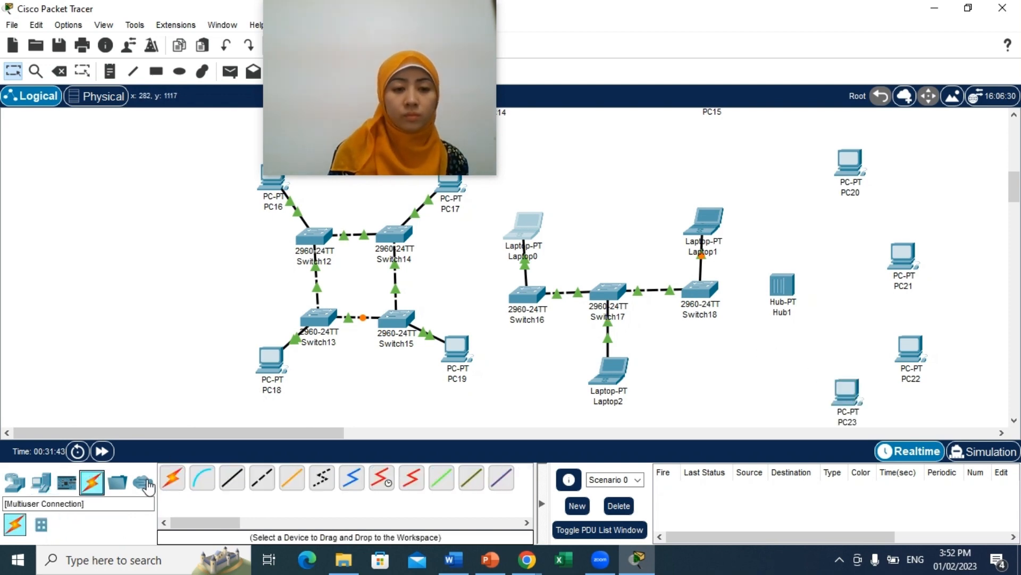
click(172, 477)
click(707, 295)
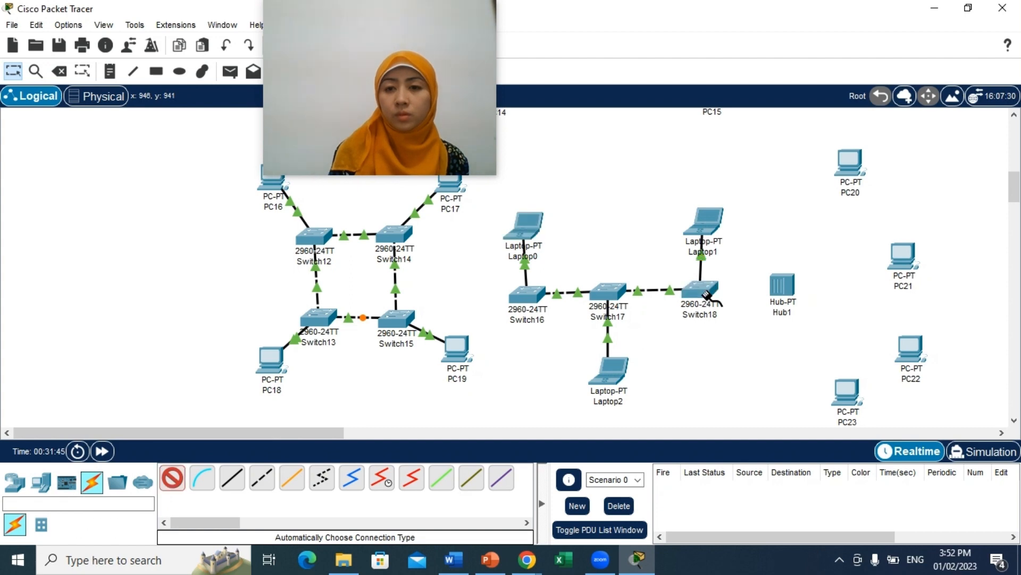
click(792, 290)
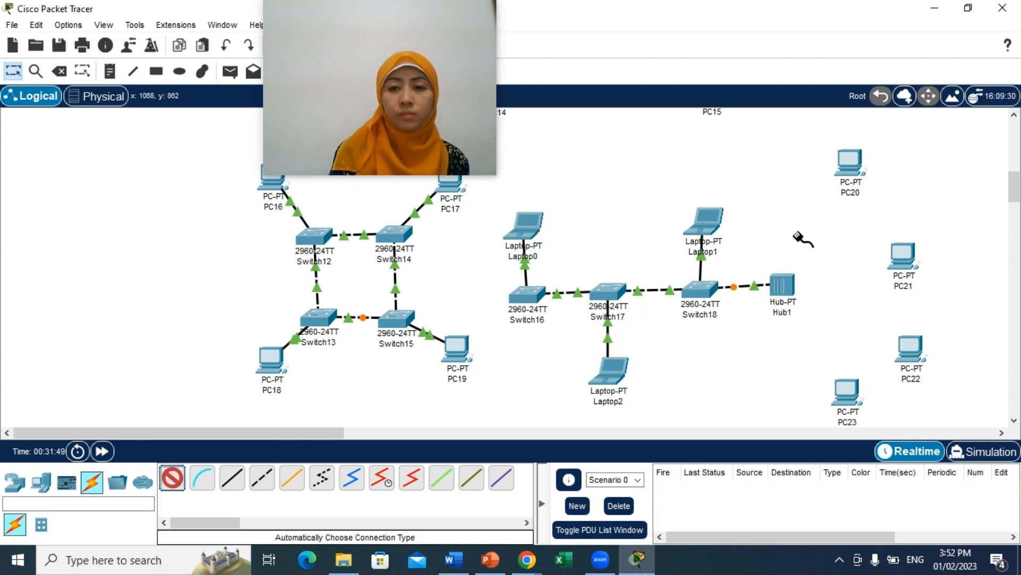
Connect PC20, PC21, PC22 and PC23 to Hub1 with automatically chosen connections
click(850, 162)
click(786, 289)
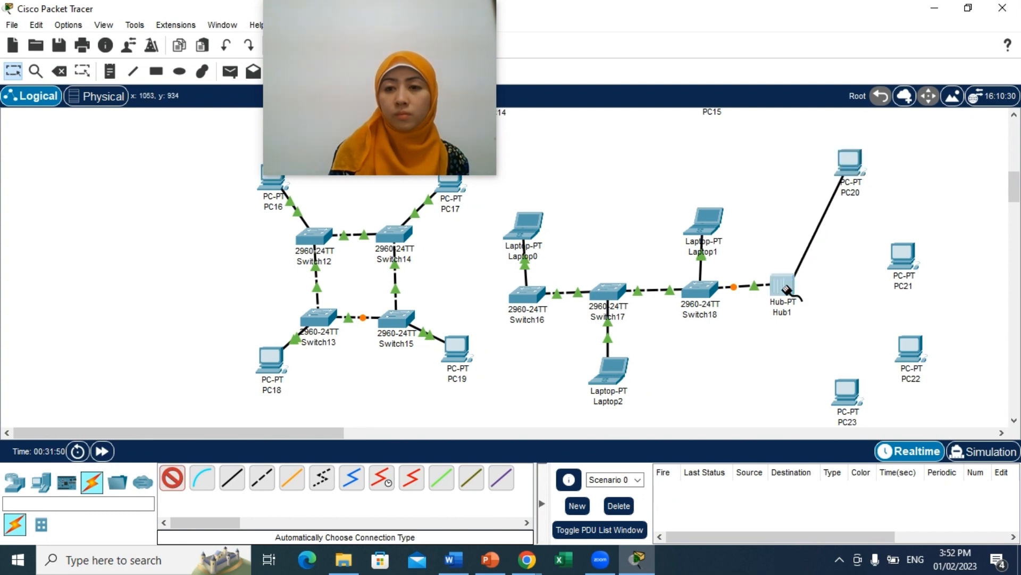
click(171, 483)
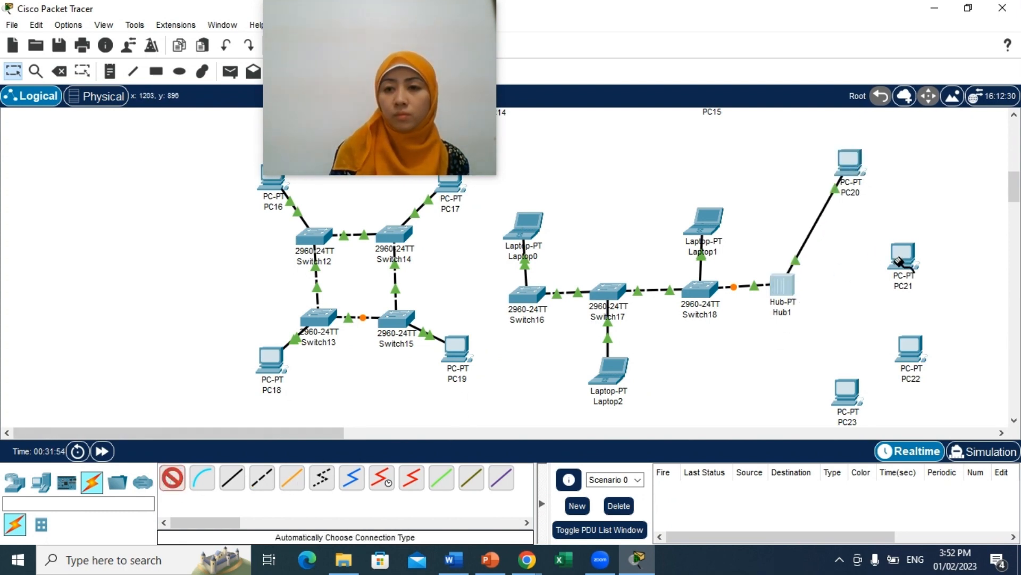
click(795, 289)
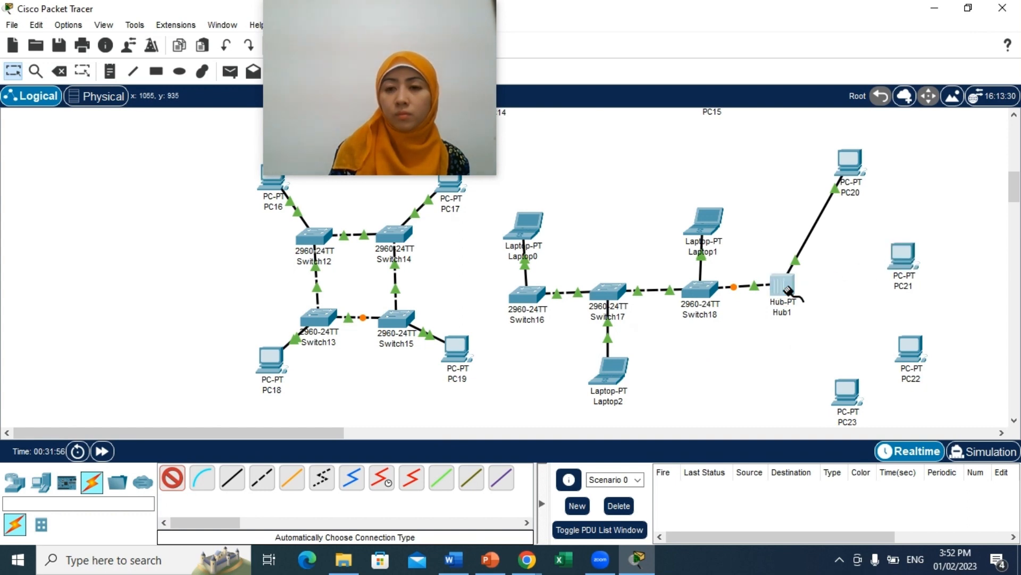
click(903, 257)
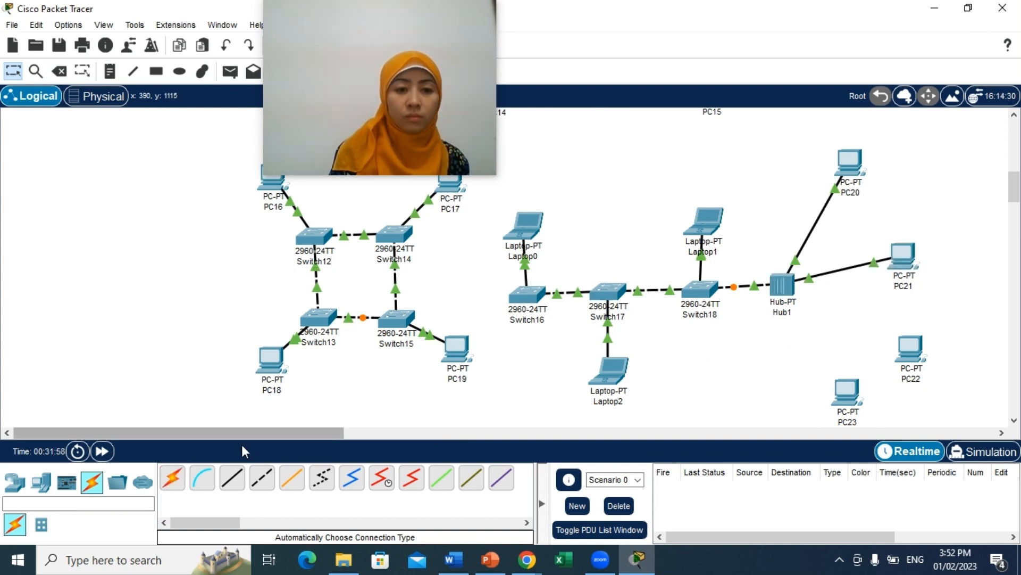
click(172, 479)
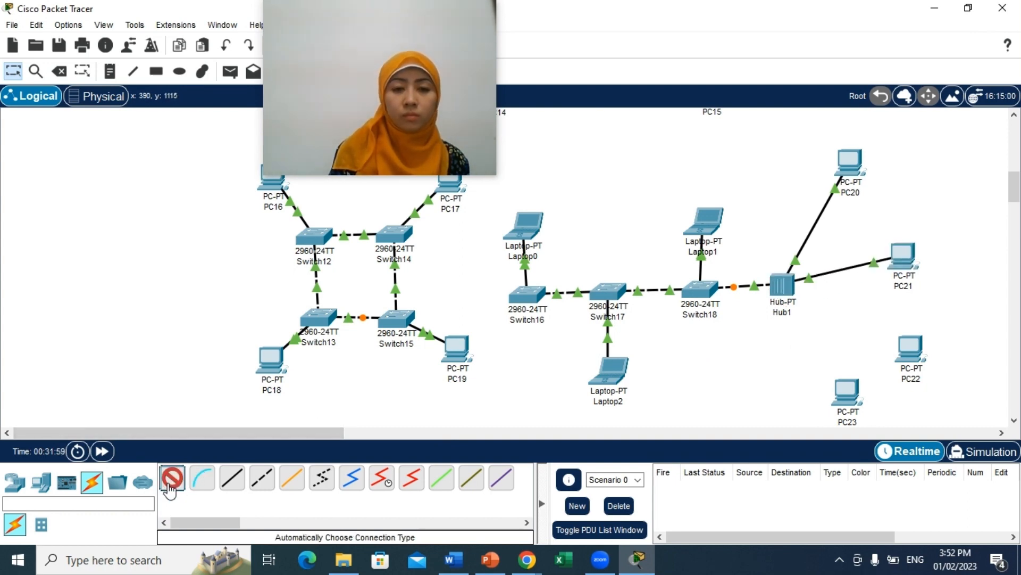
click(782, 286)
click(910, 351)
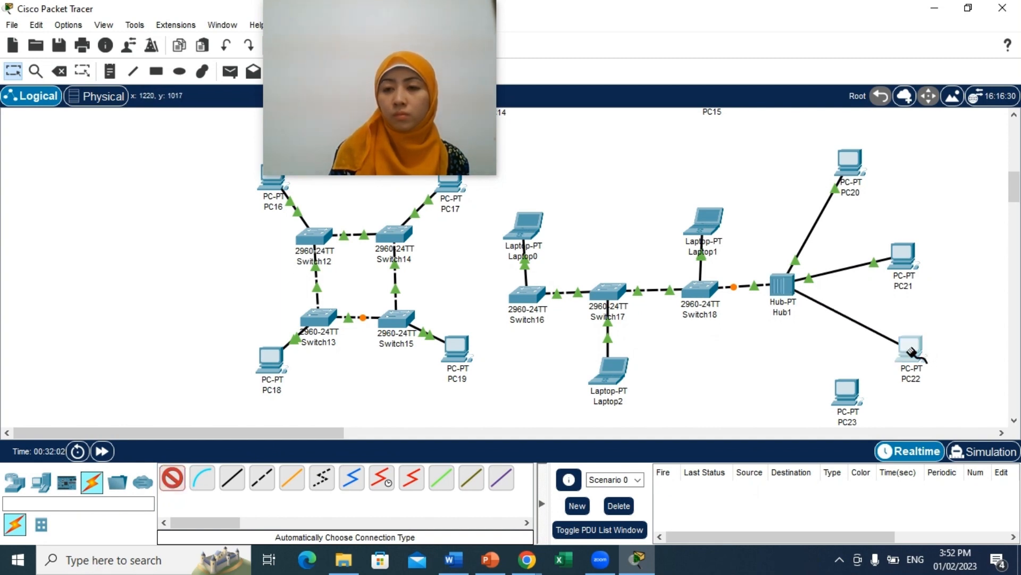
click(173, 480)
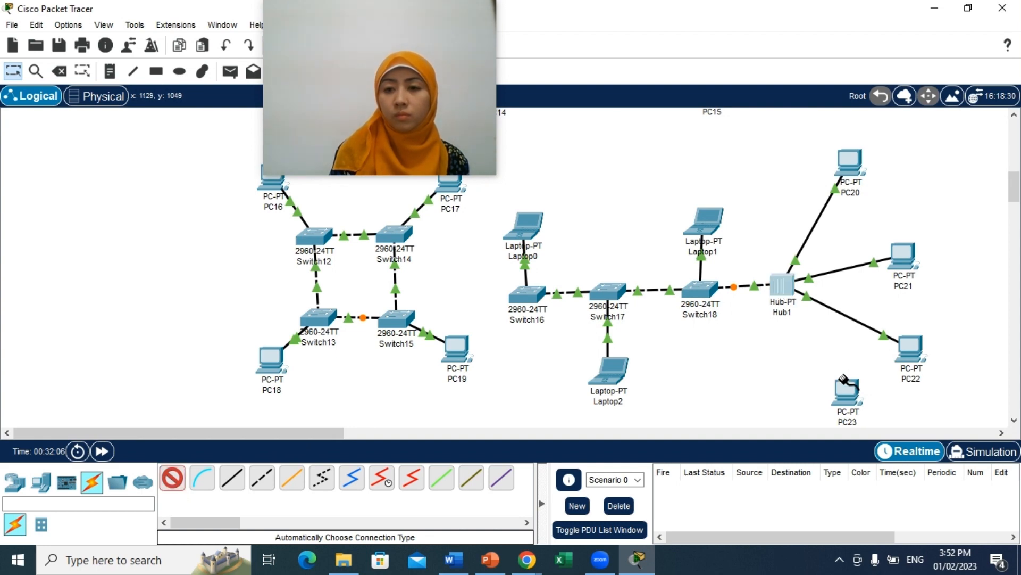
click(845, 393)
click(781, 284)
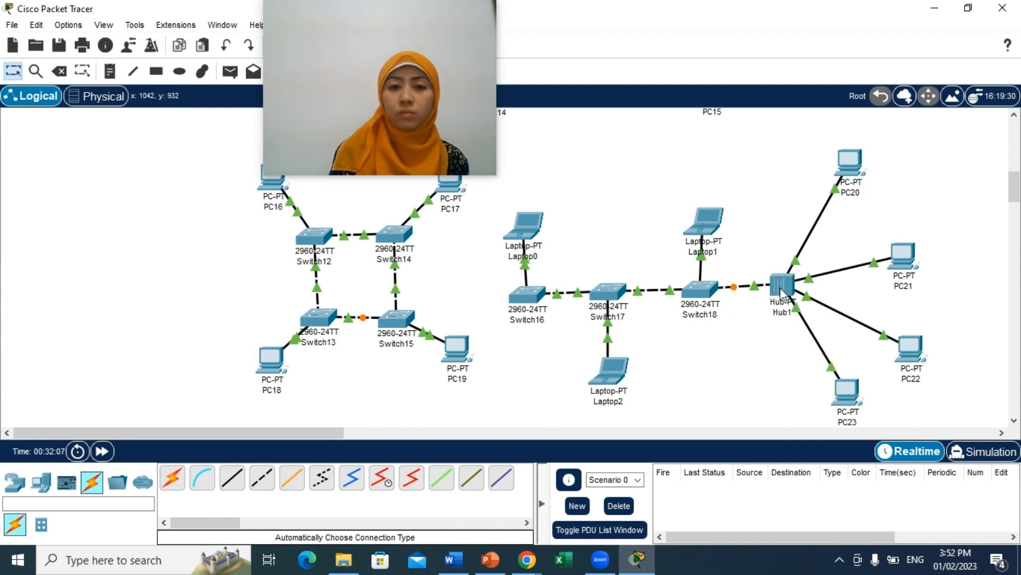
Shift Switch16 slightly and link Switch15 to it using the automatically chosen connection type
drag(546, 295, 540, 293)
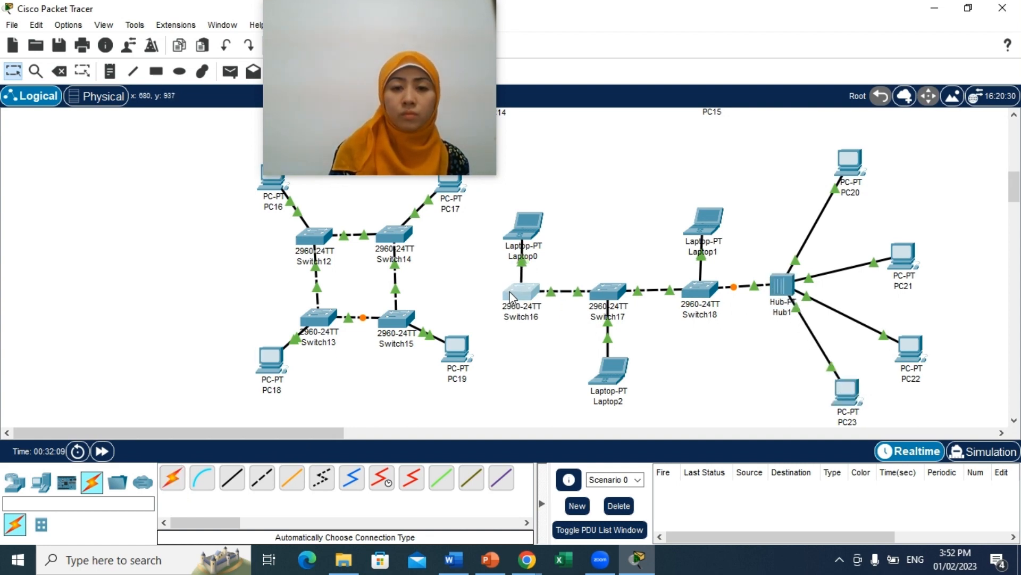
click(176, 476)
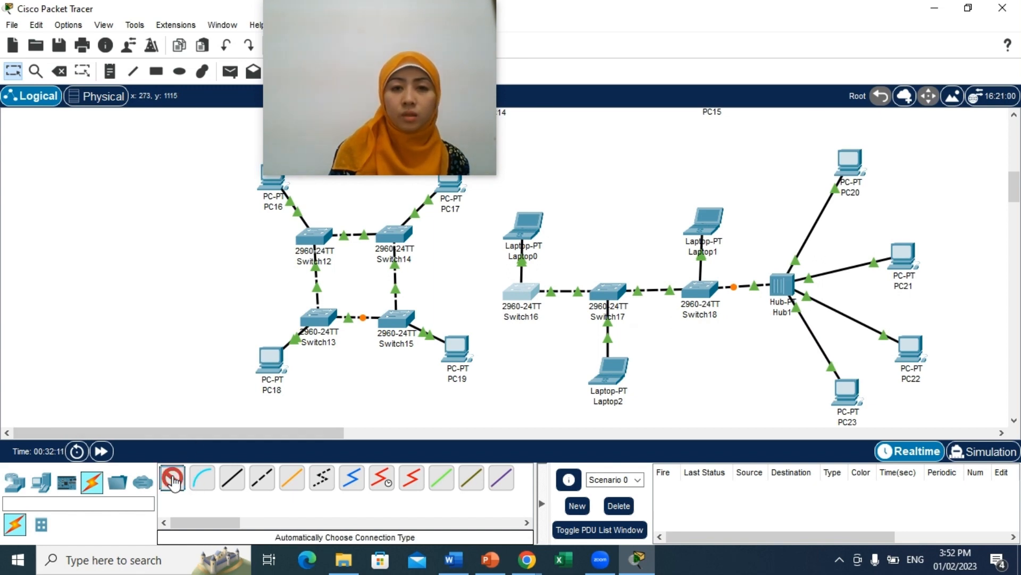
click(396, 320)
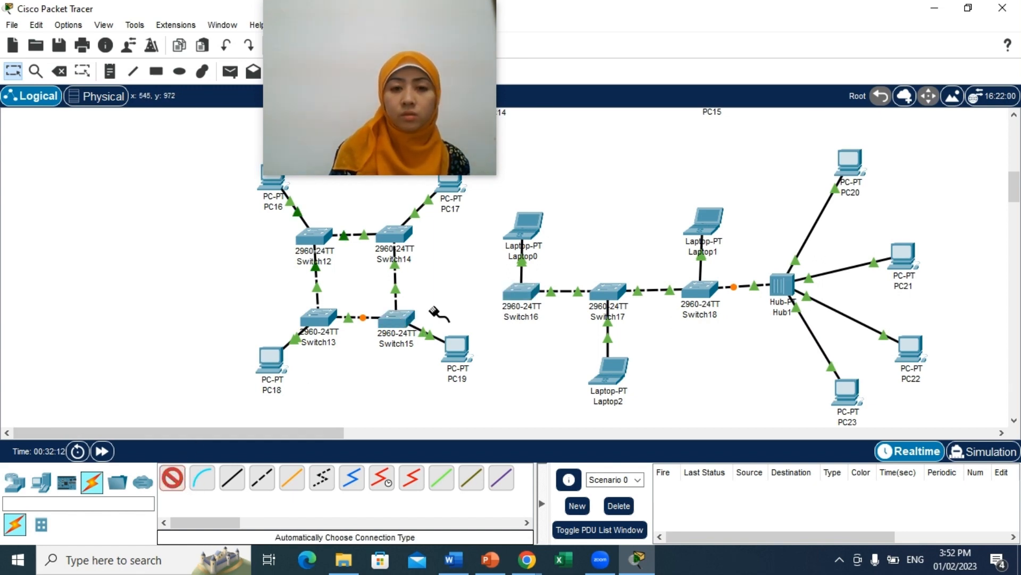
click(524, 297)
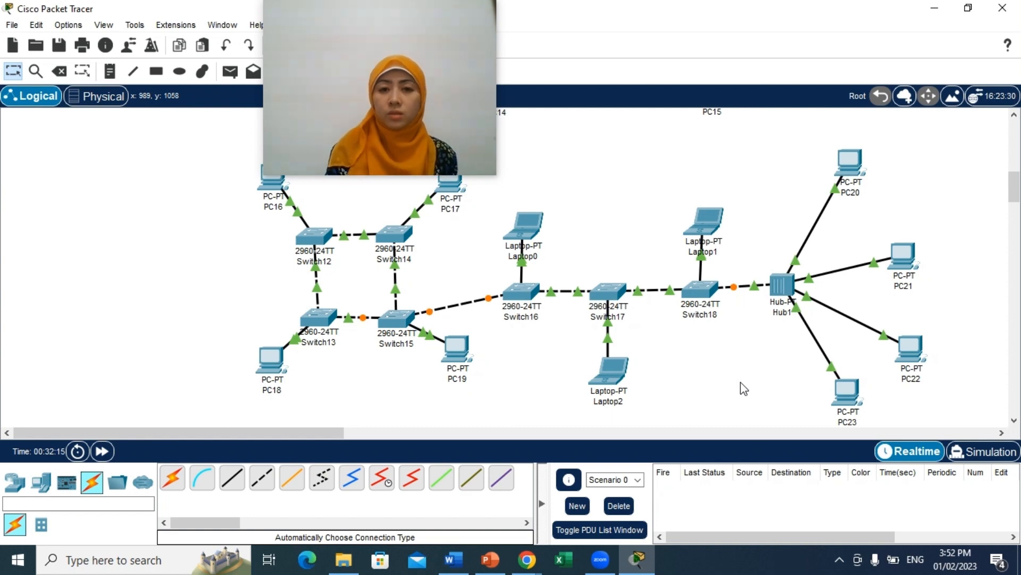
Place three 2960 switches in a triangle in the empty workspace below the combined network, one at the apex and two below it
drag(344, 43, 104, 55)
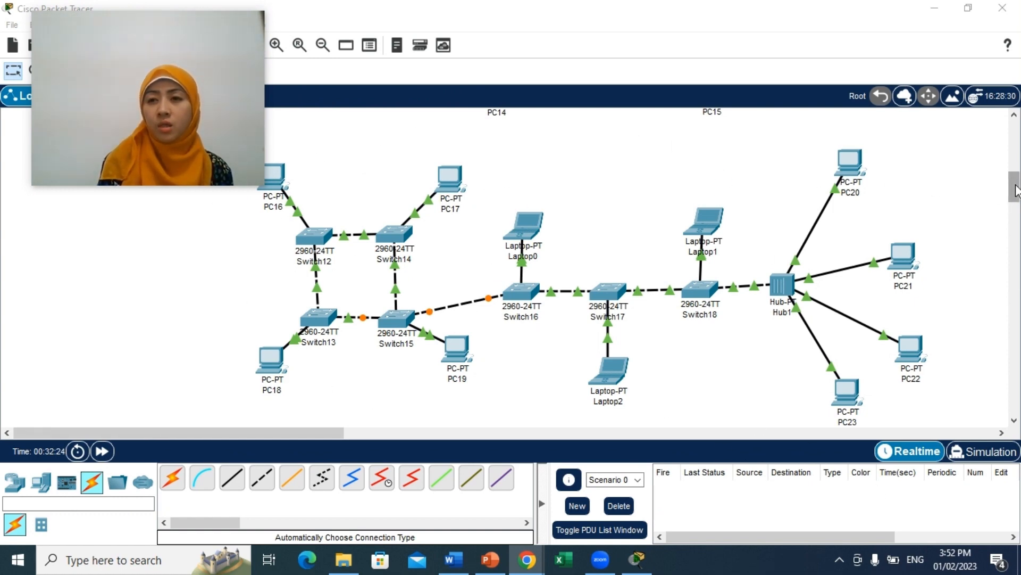
drag(1015, 192, 1016, 219)
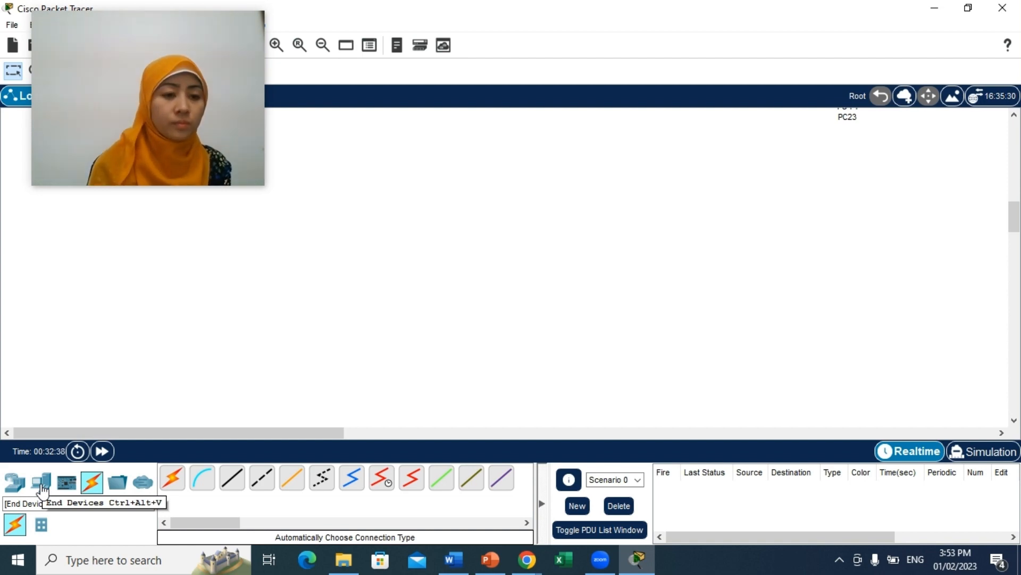
click(16, 483)
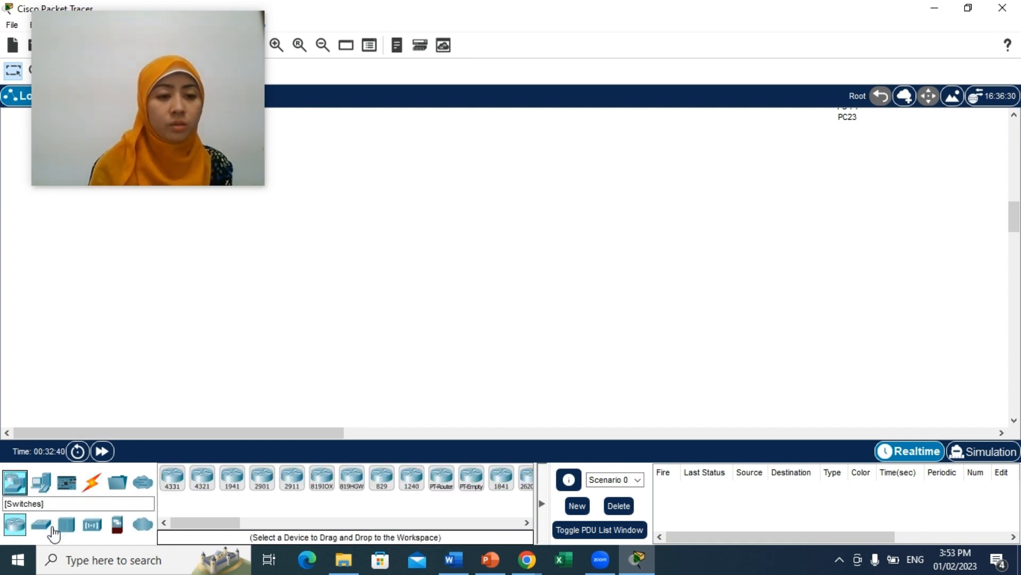
click(53, 529)
click(173, 479)
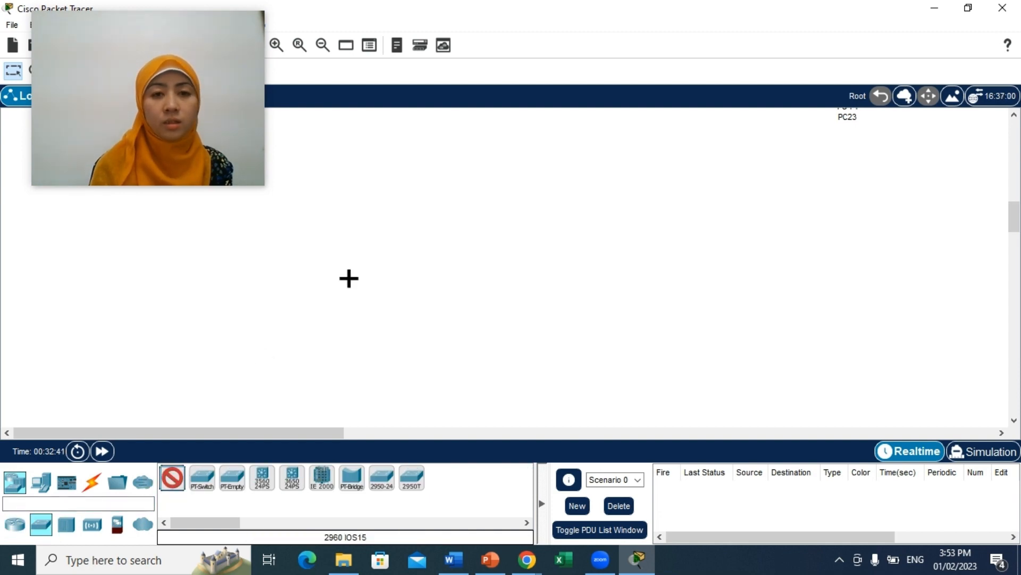
click(434, 149)
click(173, 482)
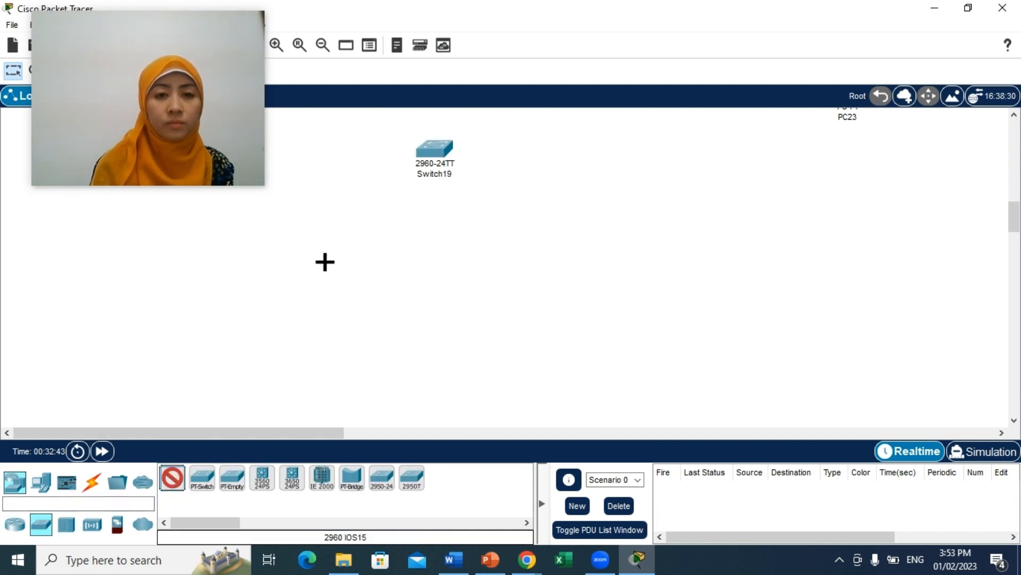
click(342, 228)
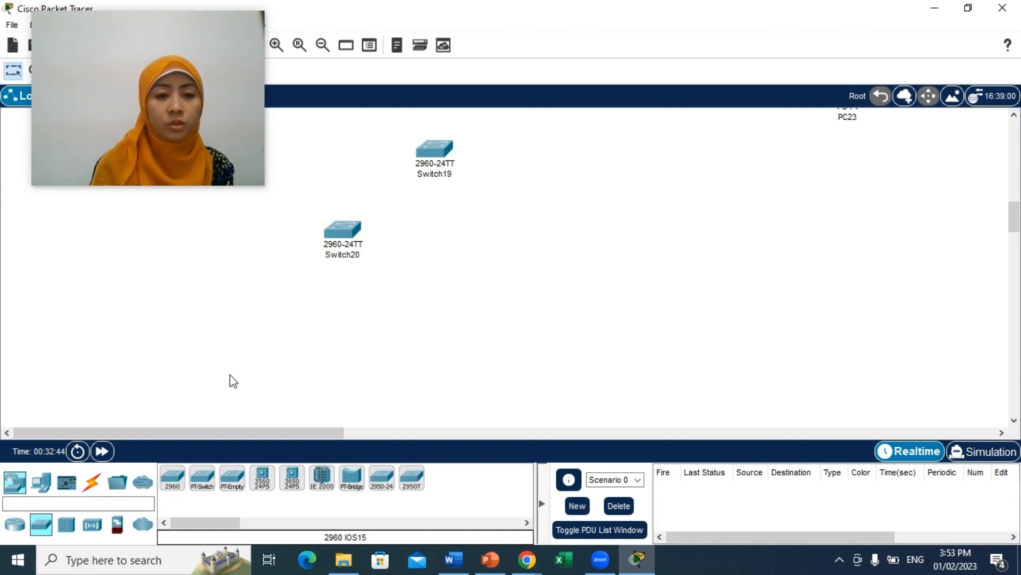
click(173, 482)
click(537, 233)
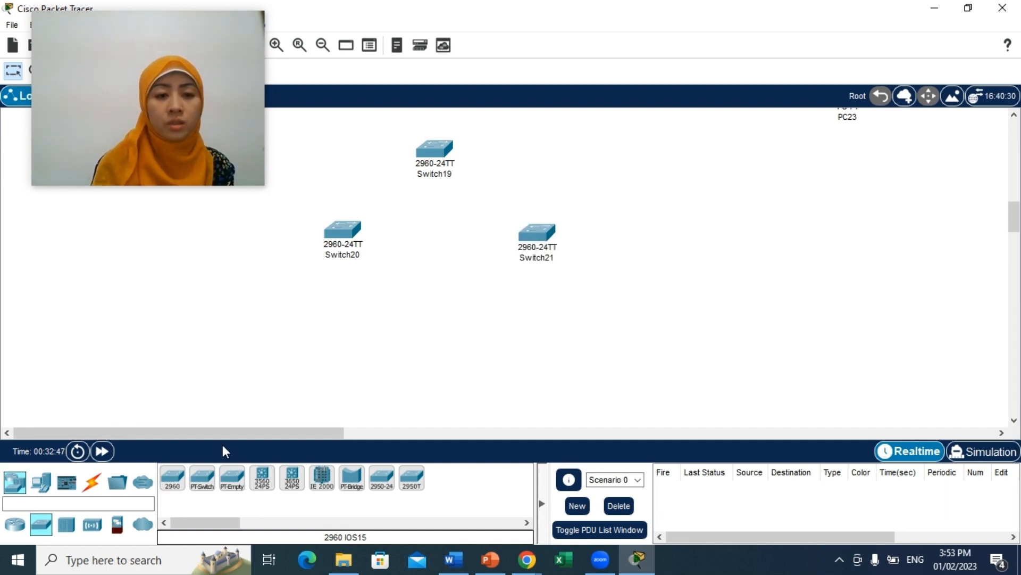
Place six PCs in a horizontal row below the three new switches
click(42, 486)
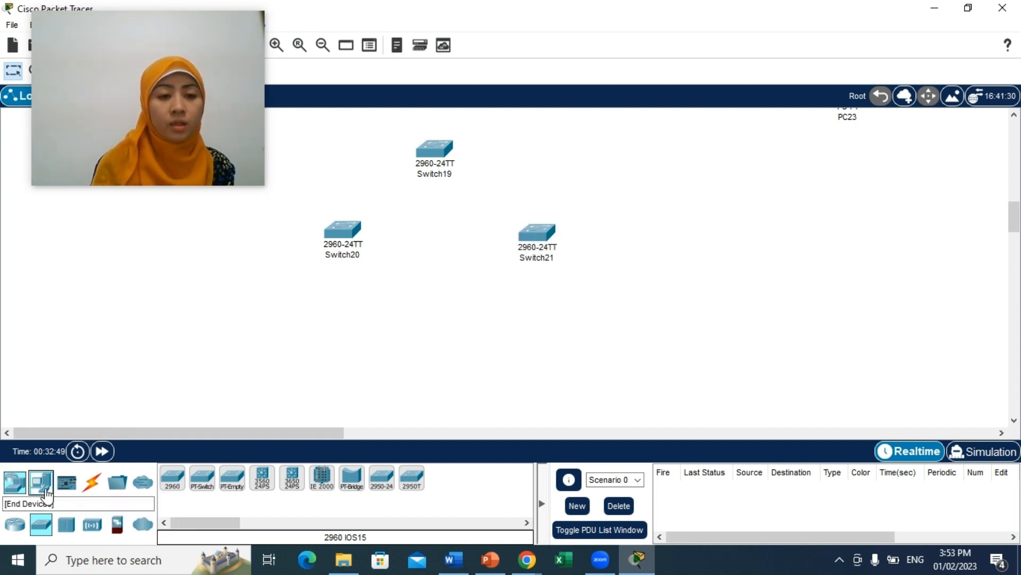
click(171, 478)
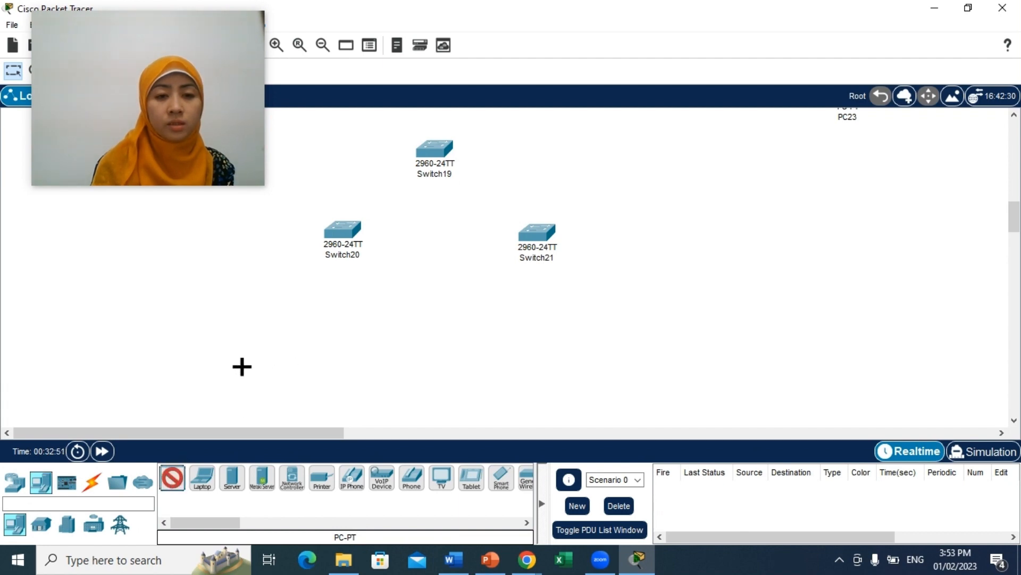
click(242, 367)
drag(173, 485, 323, 375)
click(323, 376)
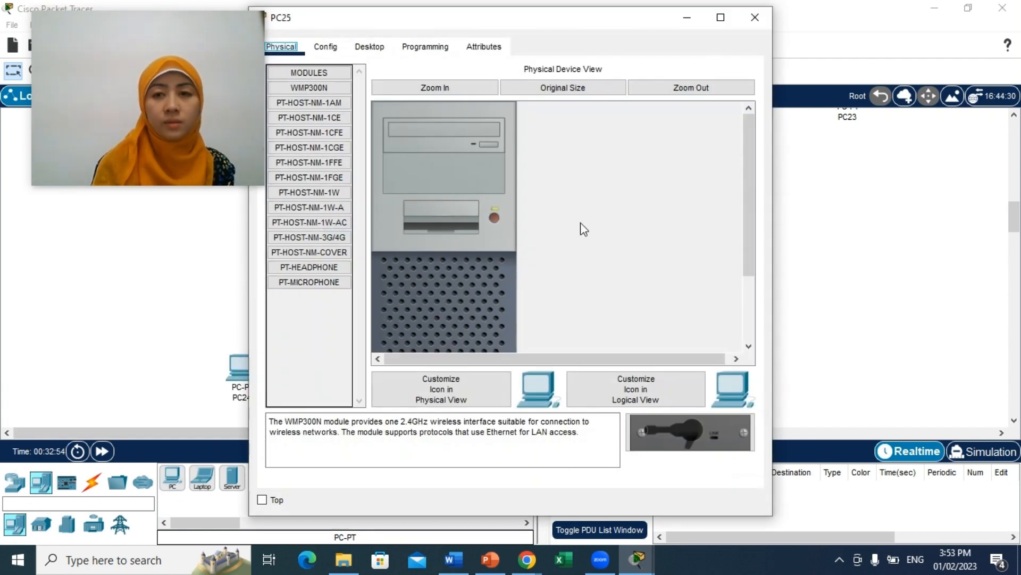
click(751, 16)
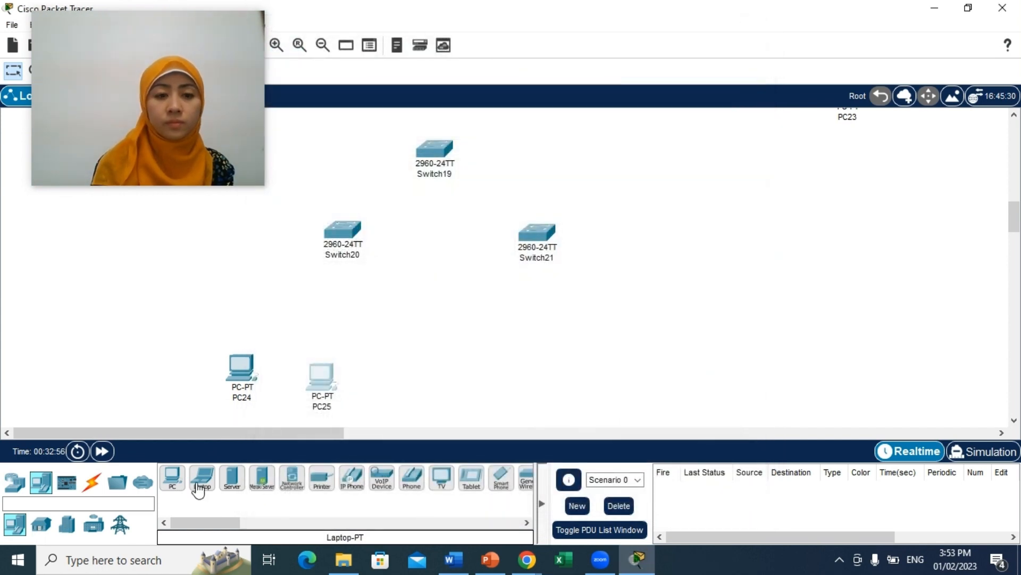
click(174, 481)
click(413, 376)
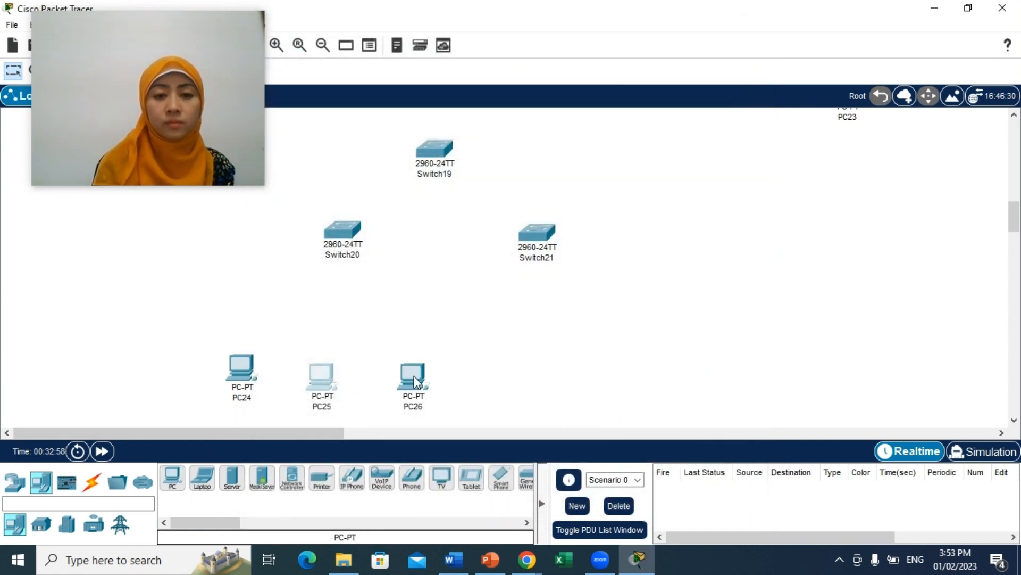
click(171, 479)
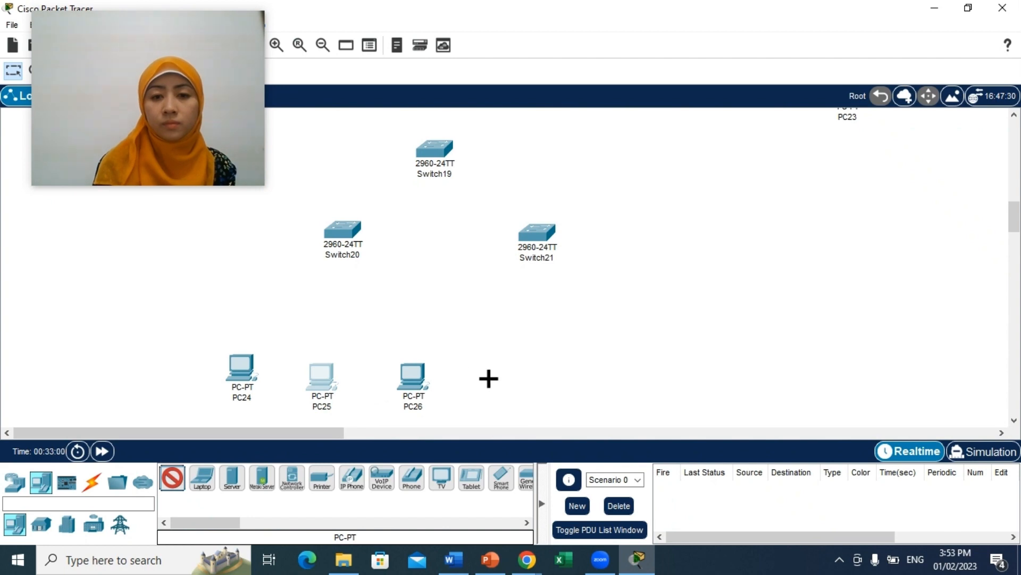
click(489, 379)
click(173, 479)
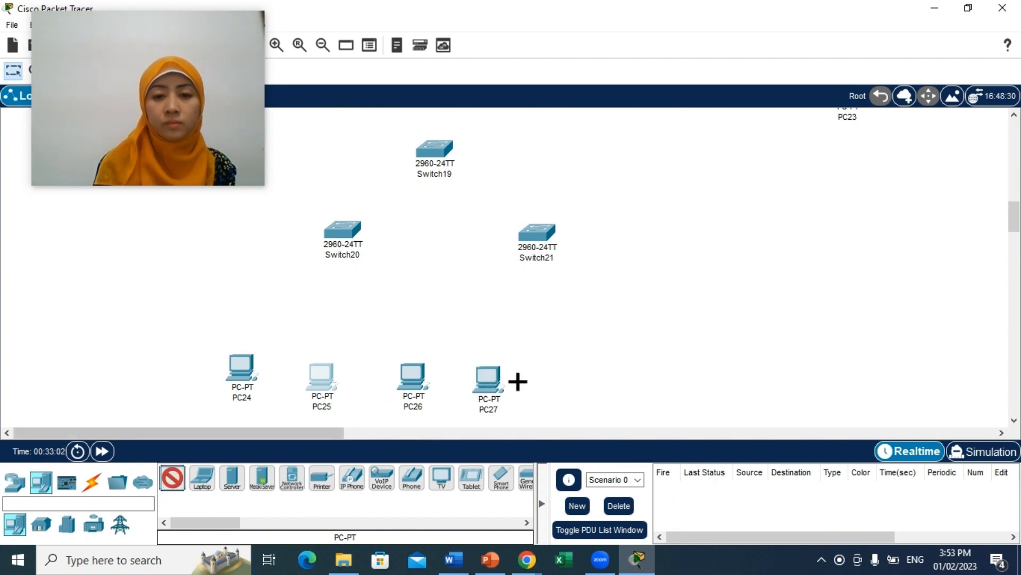
click(571, 380)
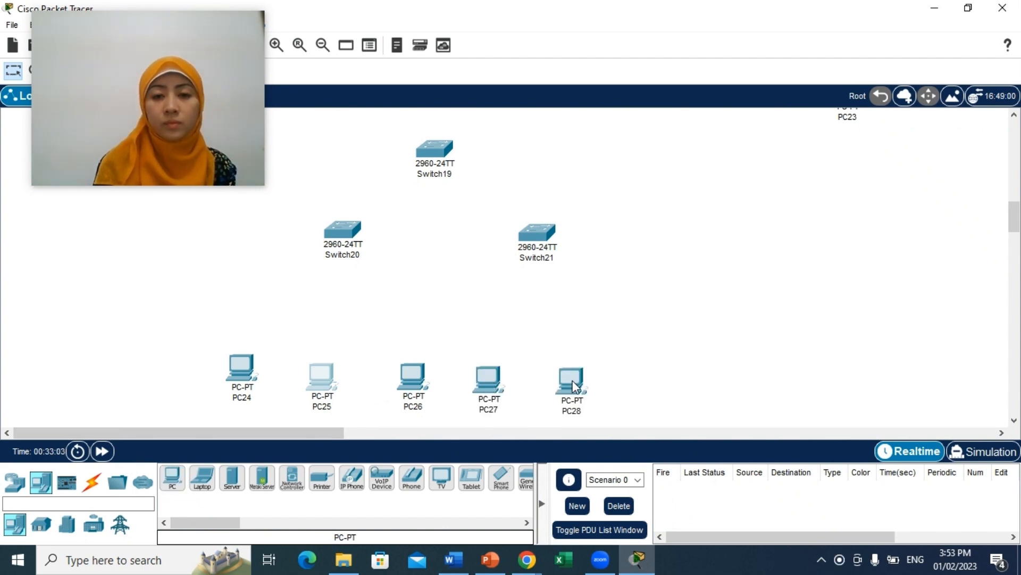
click(173, 482)
click(658, 370)
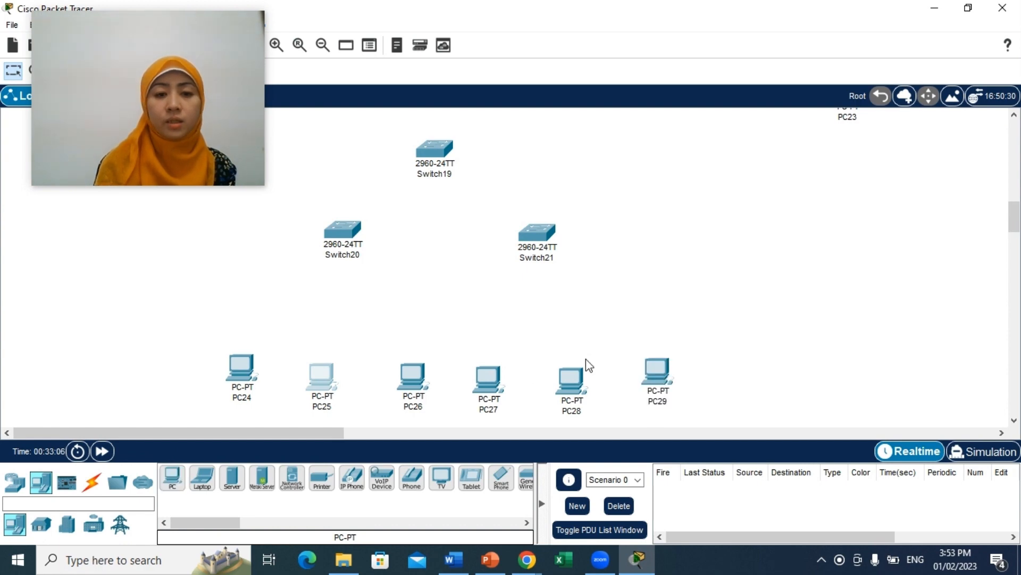
Link Switch19 to Switch20 using the automatically chosen connection type
click(91, 481)
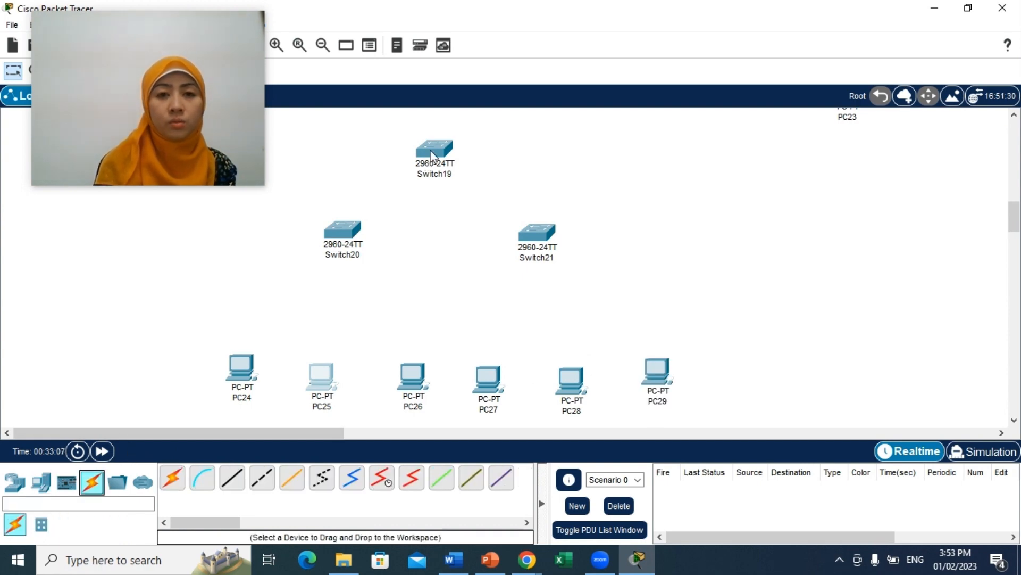
click(173, 477)
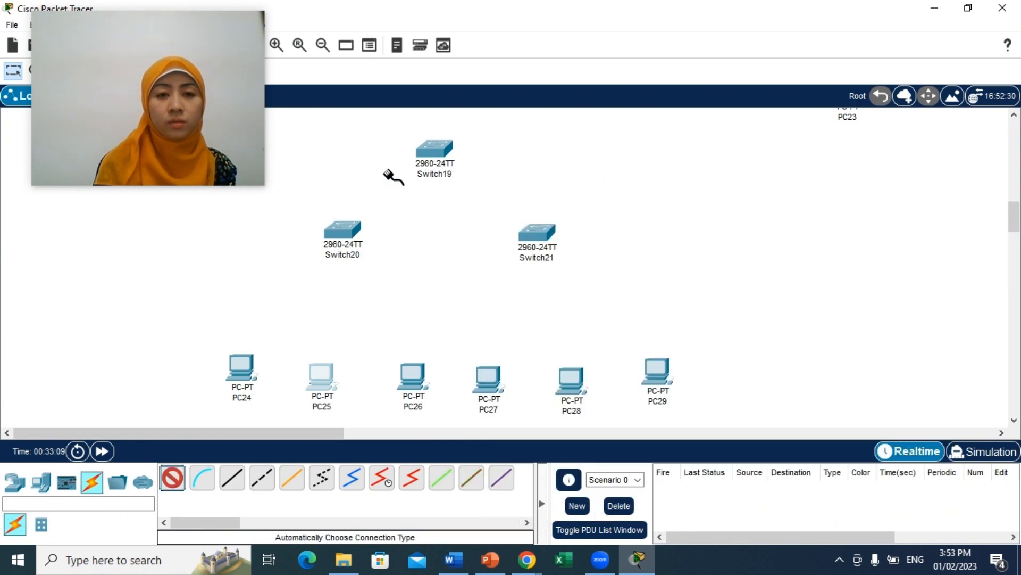
click(429, 156)
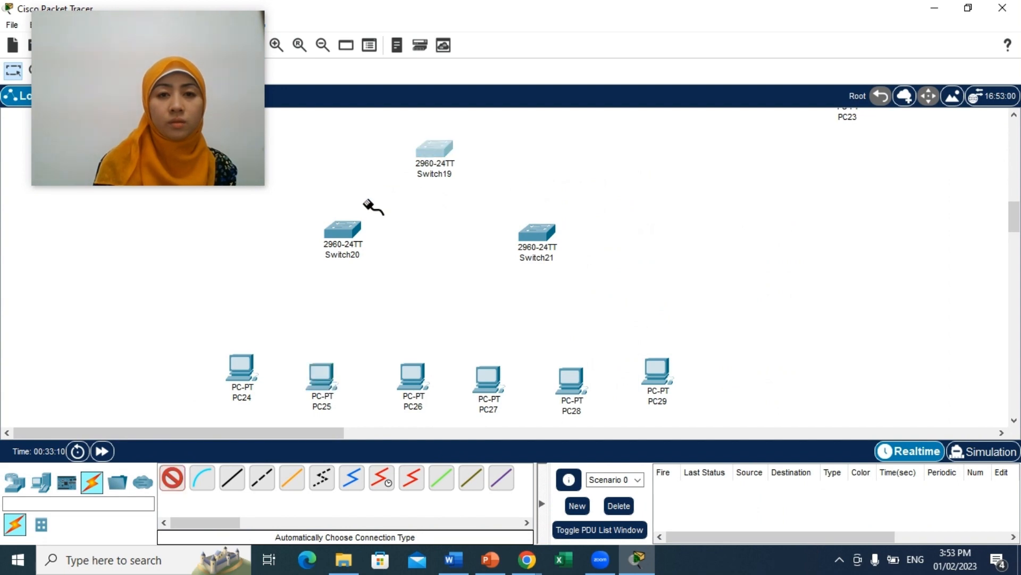
click(353, 232)
click(440, 145)
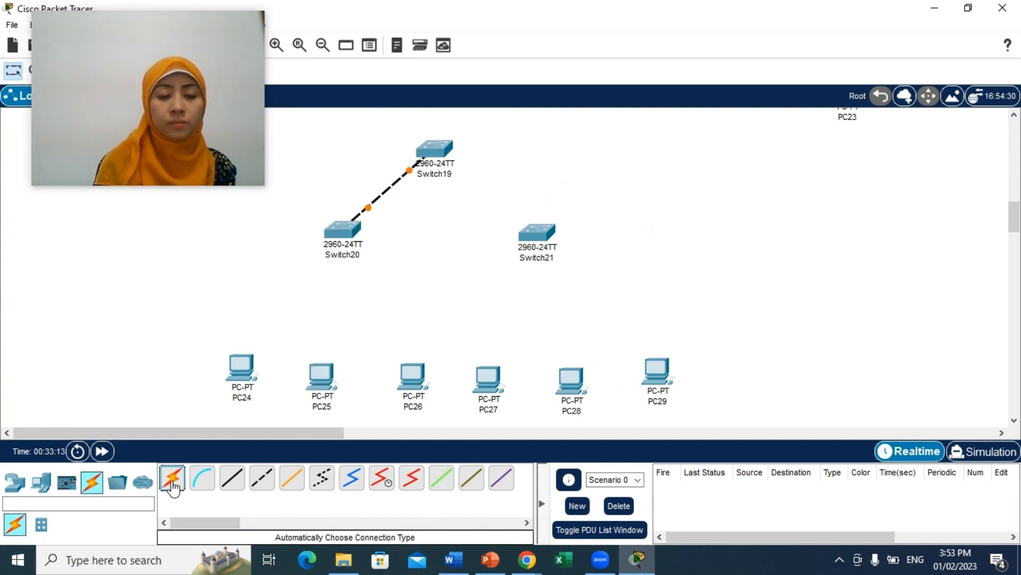
Link Switch19 to Switch21 using the automatically chosen connection type
click(172, 477)
click(433, 149)
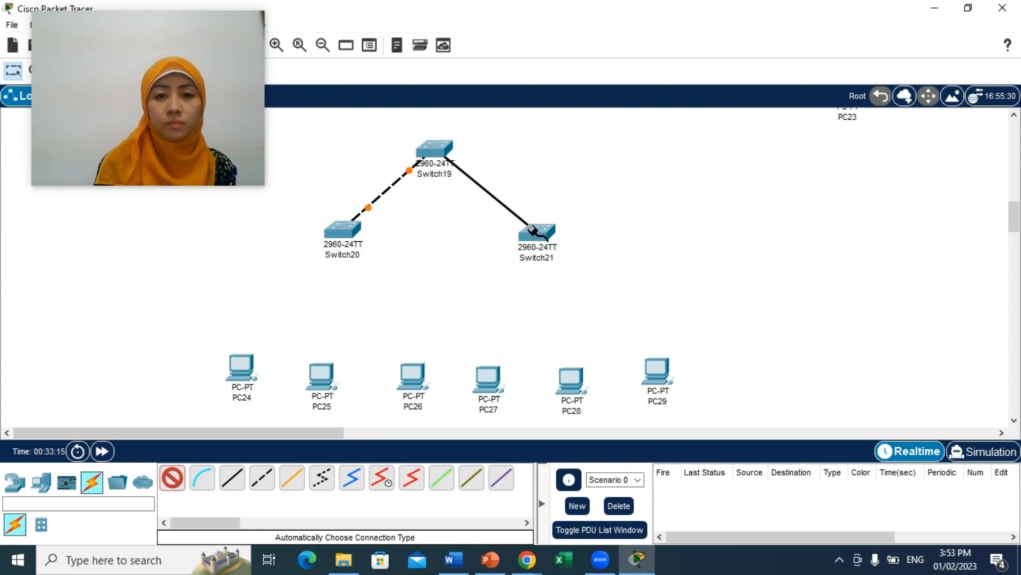
click(532, 229)
Link Switch20 to PC24, PC25 and PC26 using the automatically chosen connection type
click(173, 477)
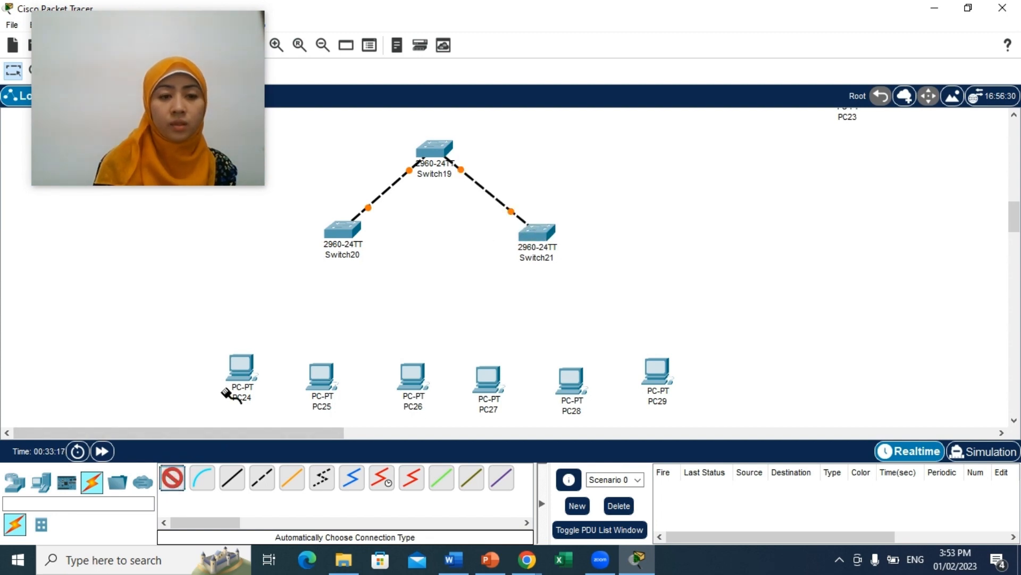
click(339, 228)
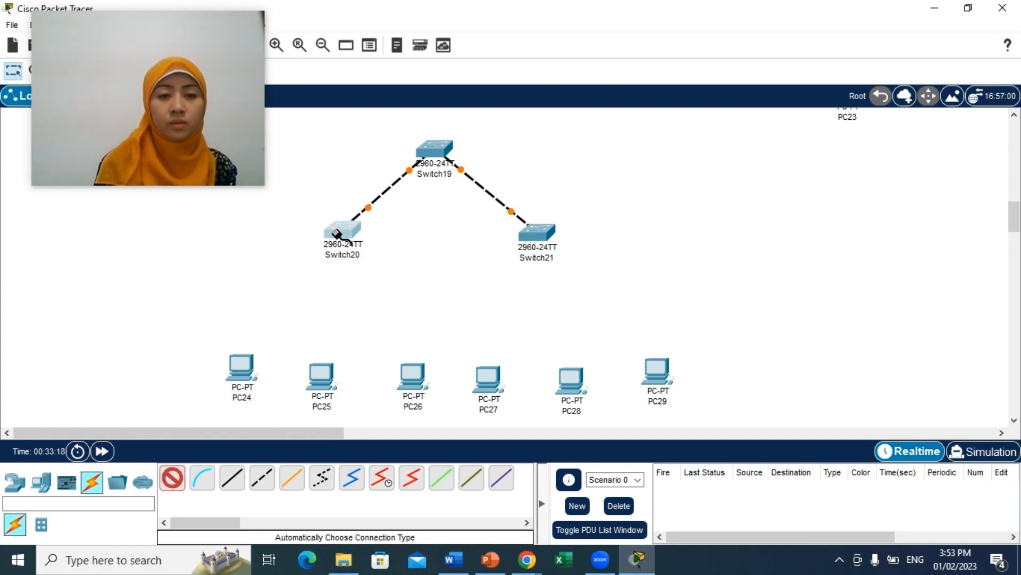
click(240, 375)
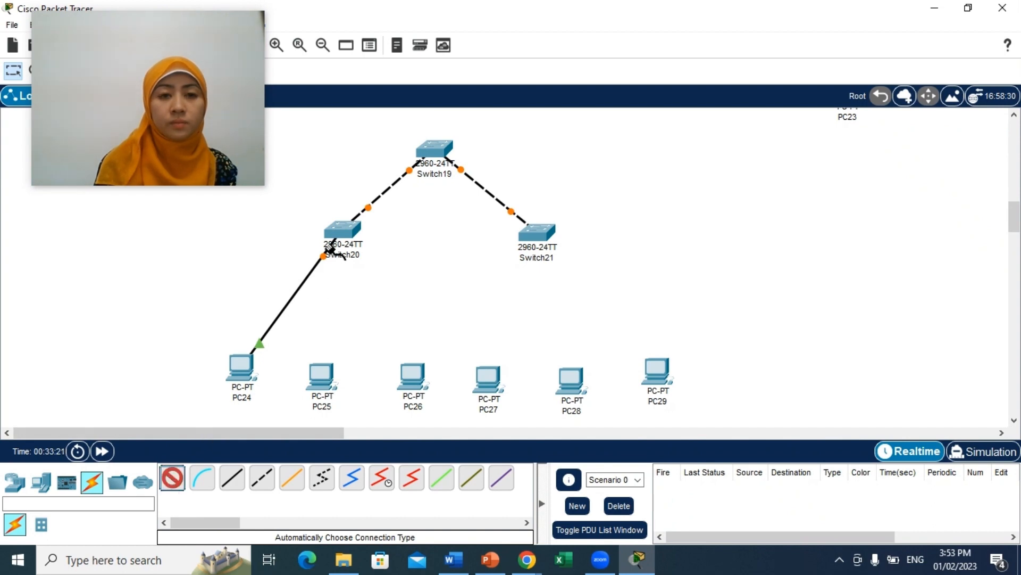
click(344, 229)
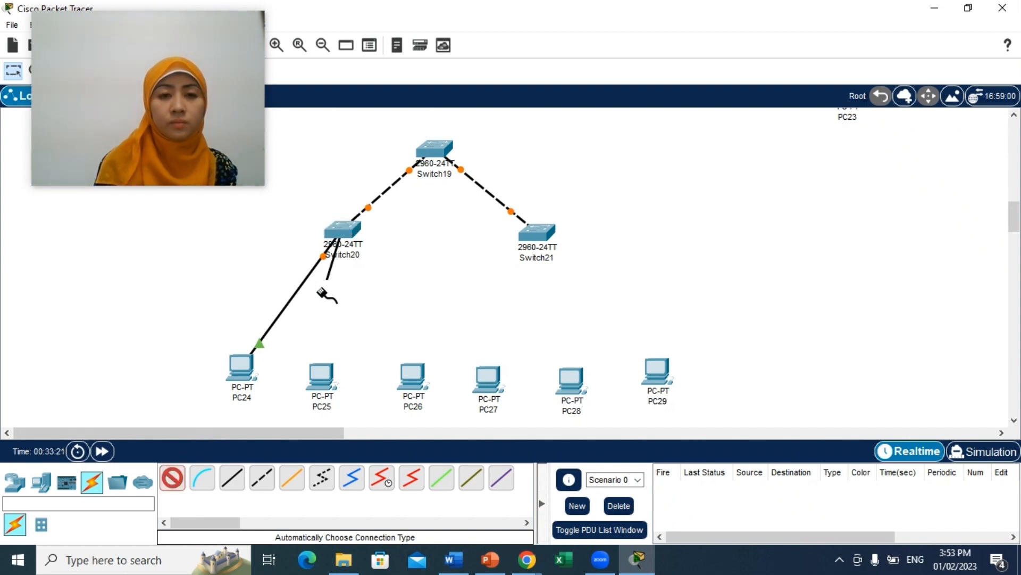
click(325, 372)
click(172, 477)
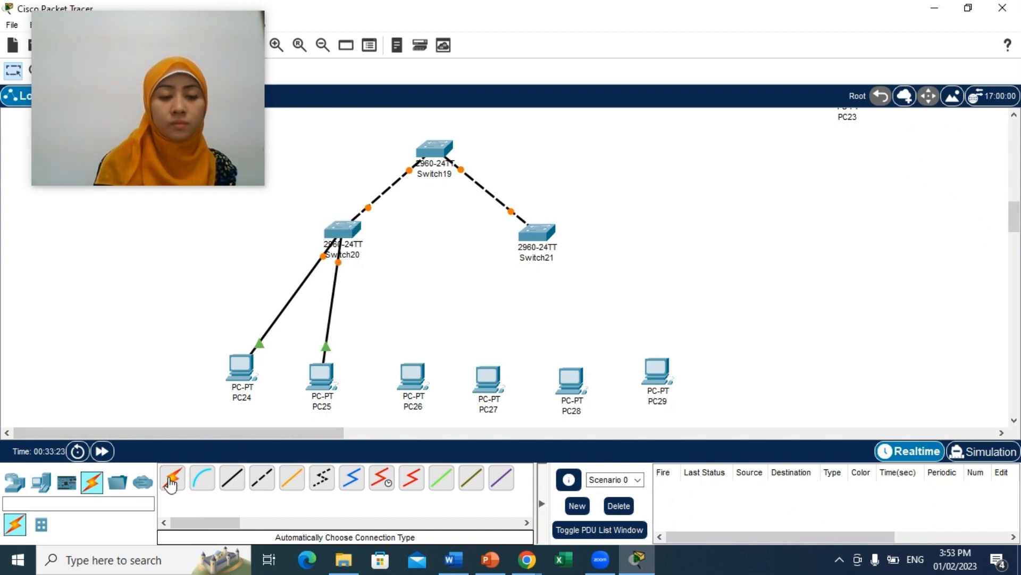
click(341, 233)
click(412, 375)
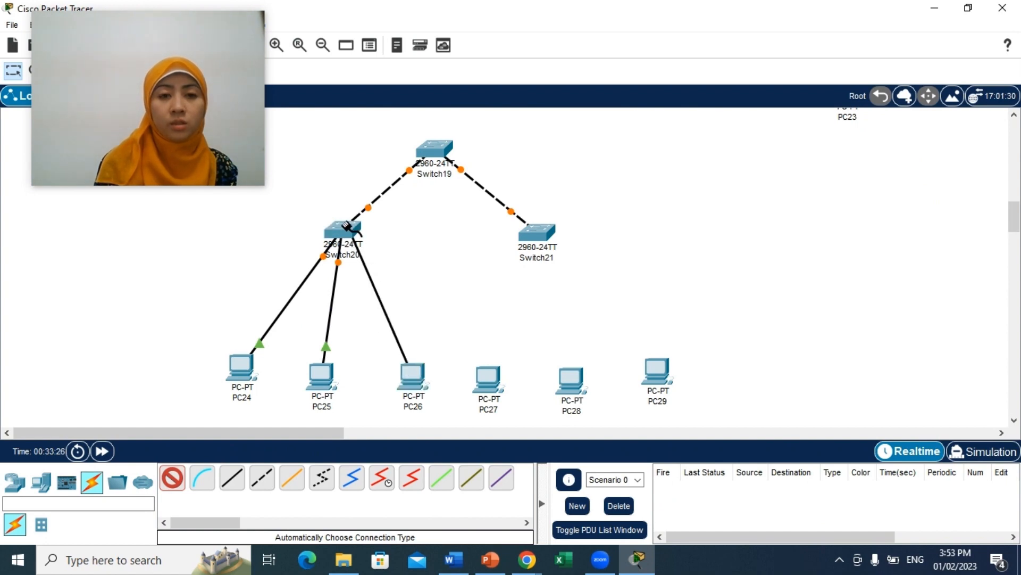
mouse_move(345, 228)
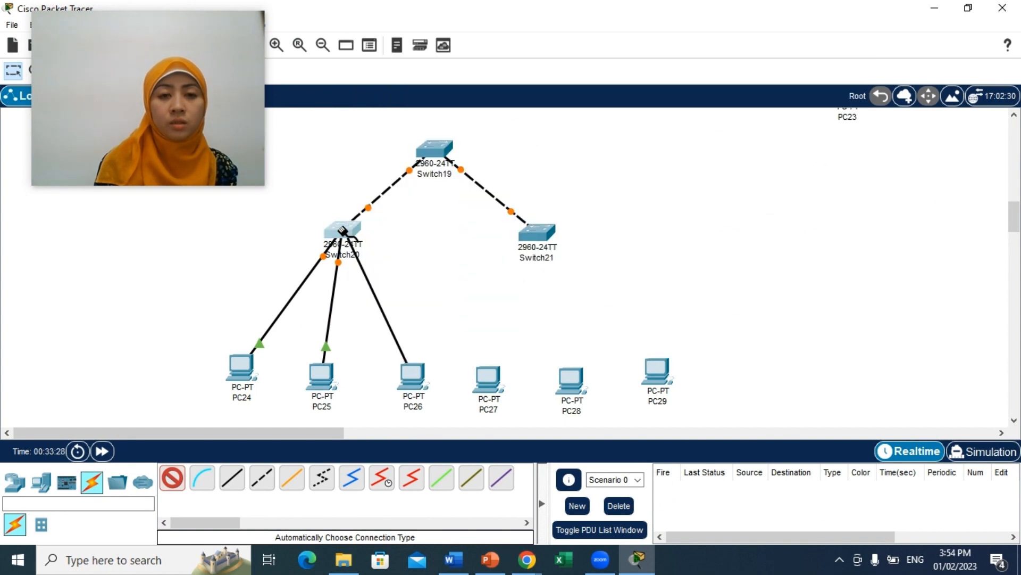
Link Switch21 to PC27, PC28 and PC29 using the automatically chosen connection type
click(173, 478)
click(173, 482)
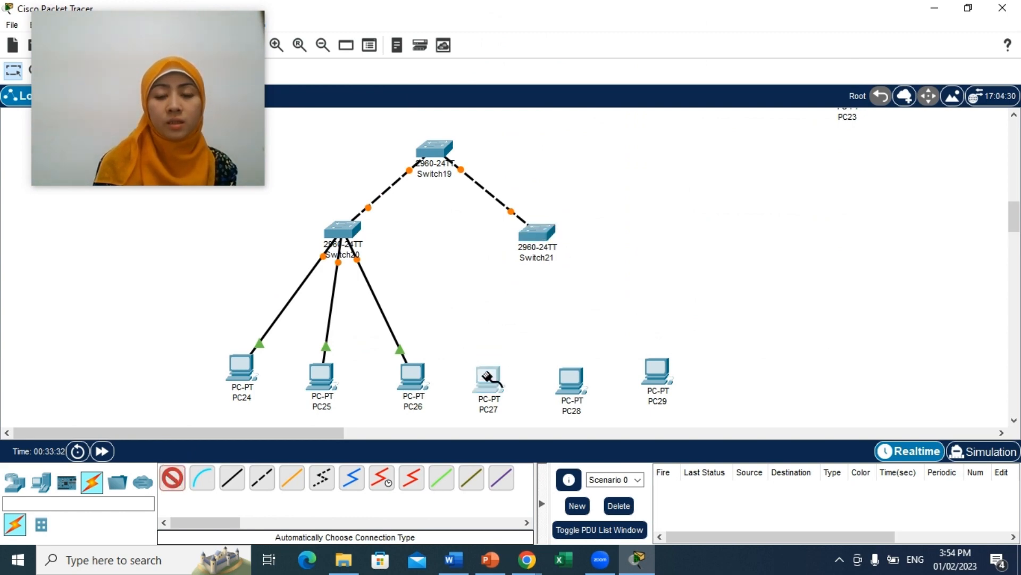
click(488, 373)
click(532, 236)
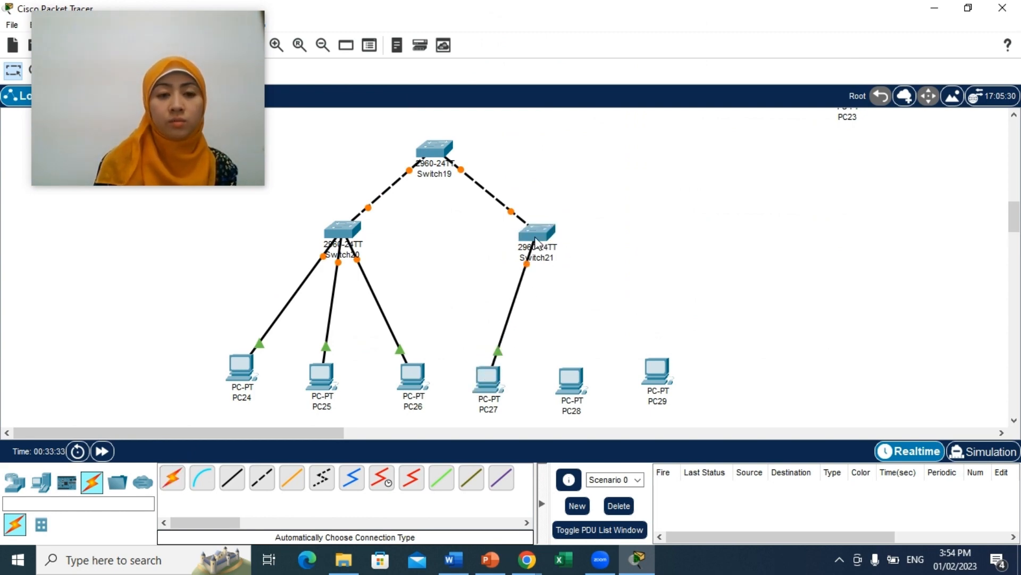
click(173, 478)
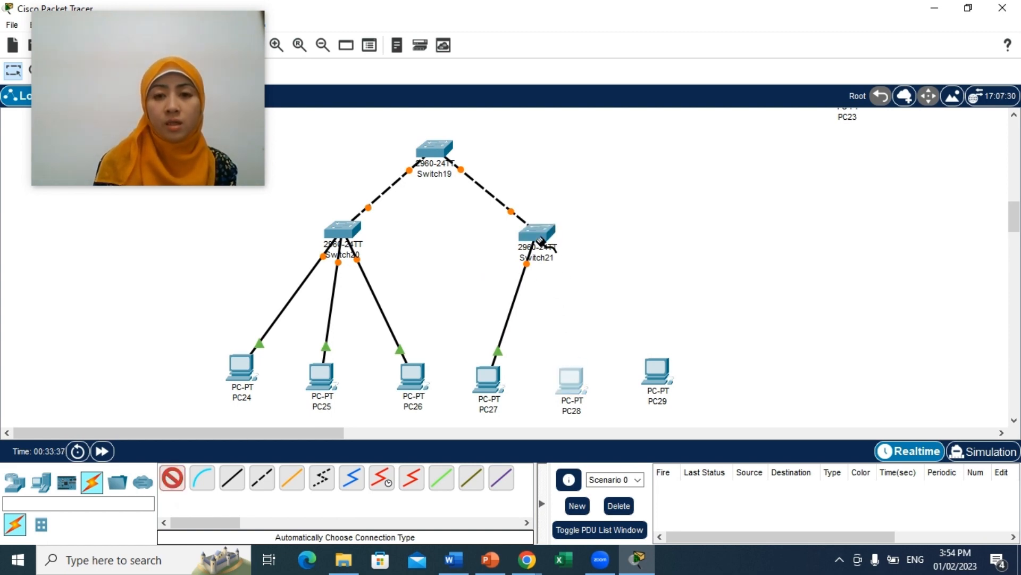
click(538, 236)
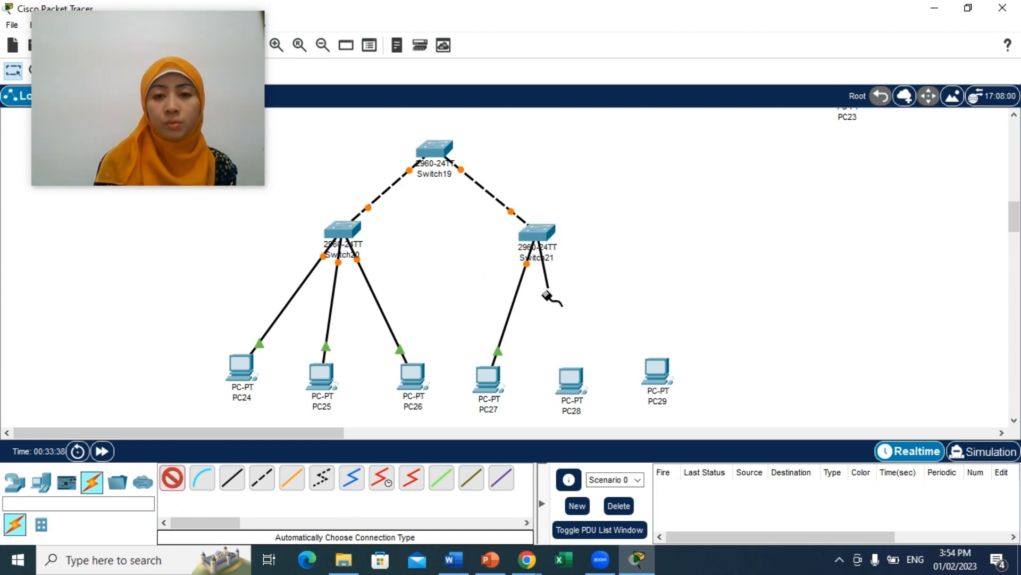
click(571, 378)
click(181, 476)
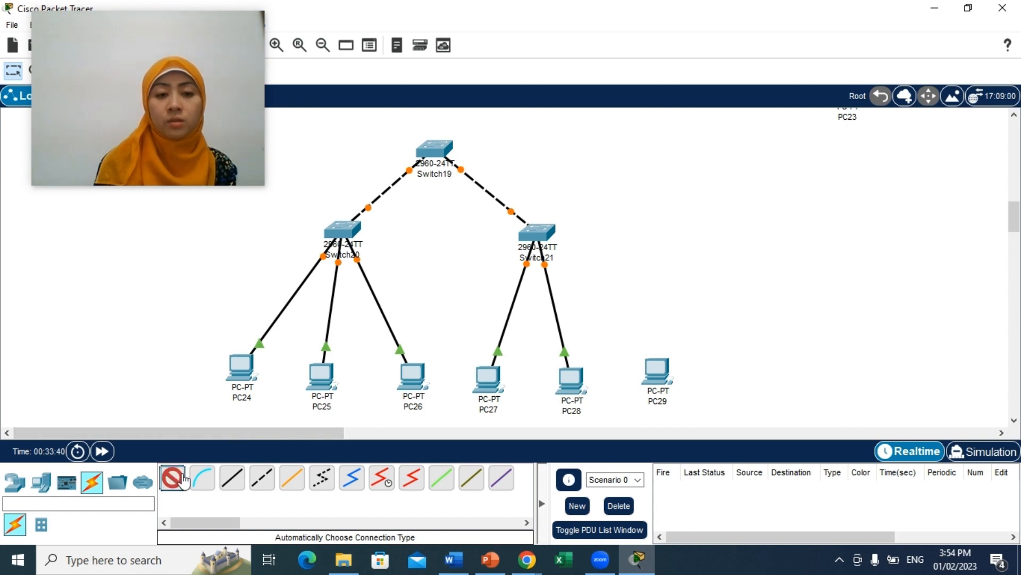
click(530, 232)
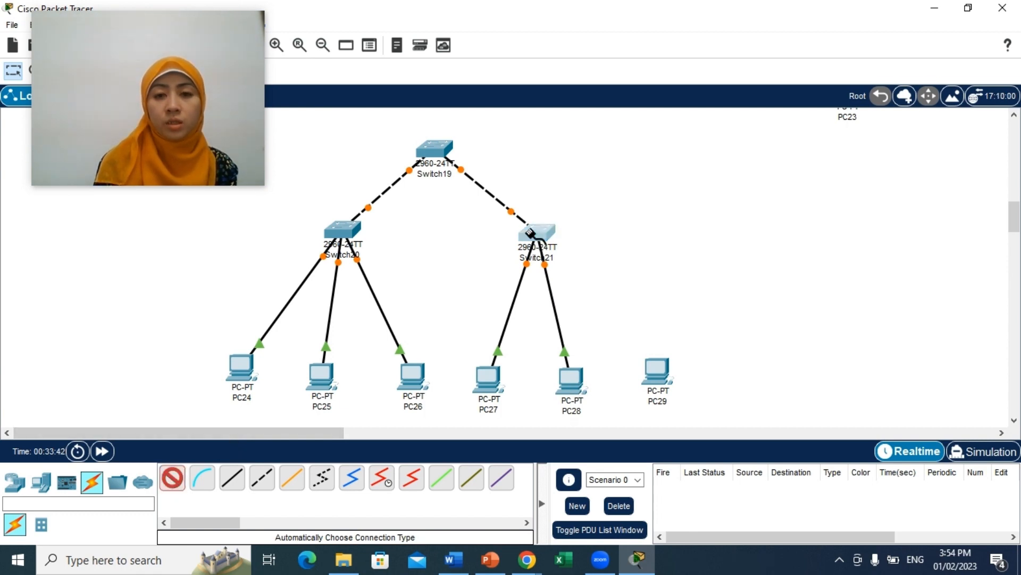
click(660, 376)
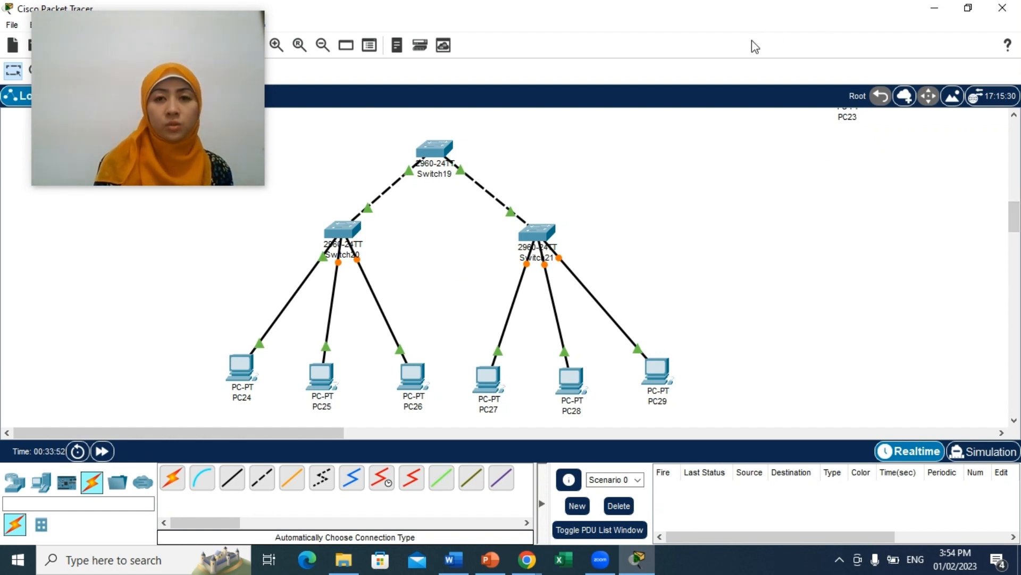
Review all the topologies in the workspace, from the bus and ring networks down to the three-switch hierarchy
drag(1015, 217, 1015, 136)
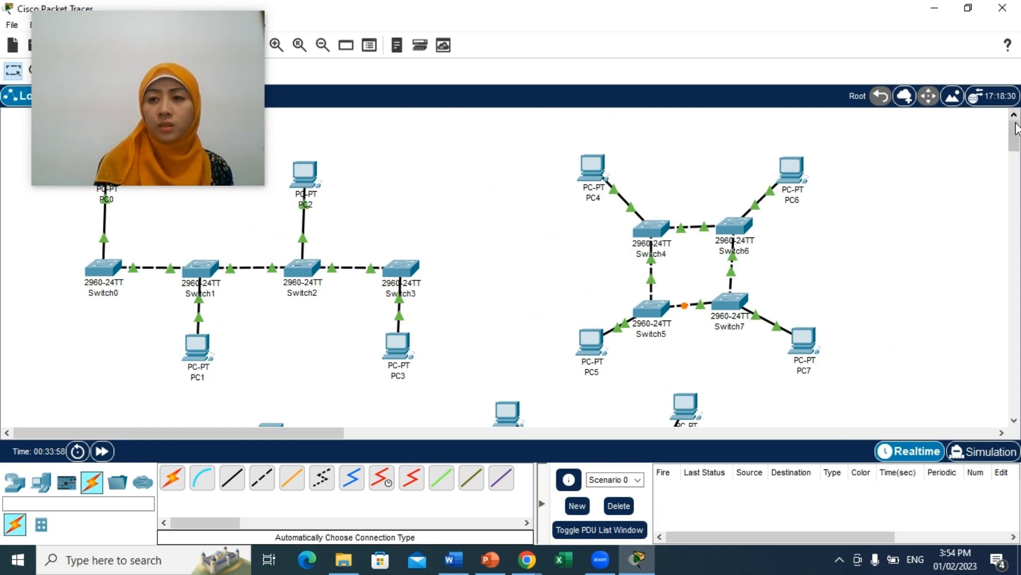
drag(1014, 136, 1015, 165)
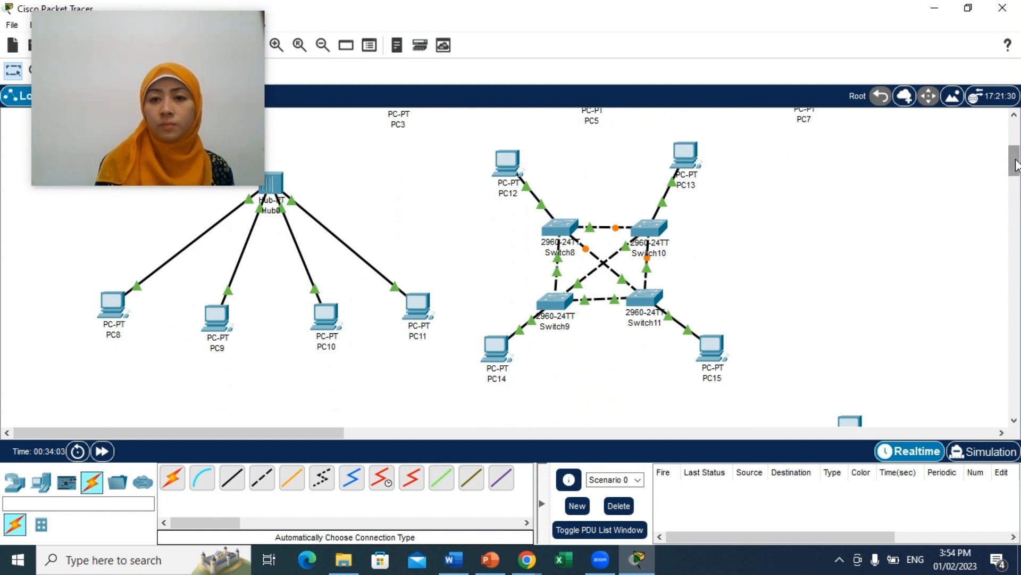
drag(1015, 163, 1017, 192)
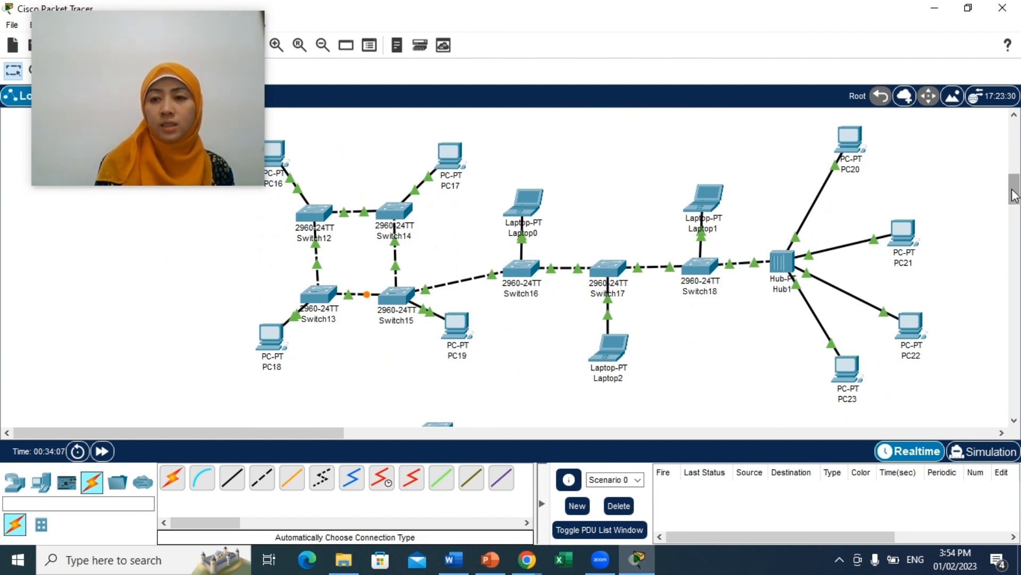
drag(1014, 194, 1015, 223)
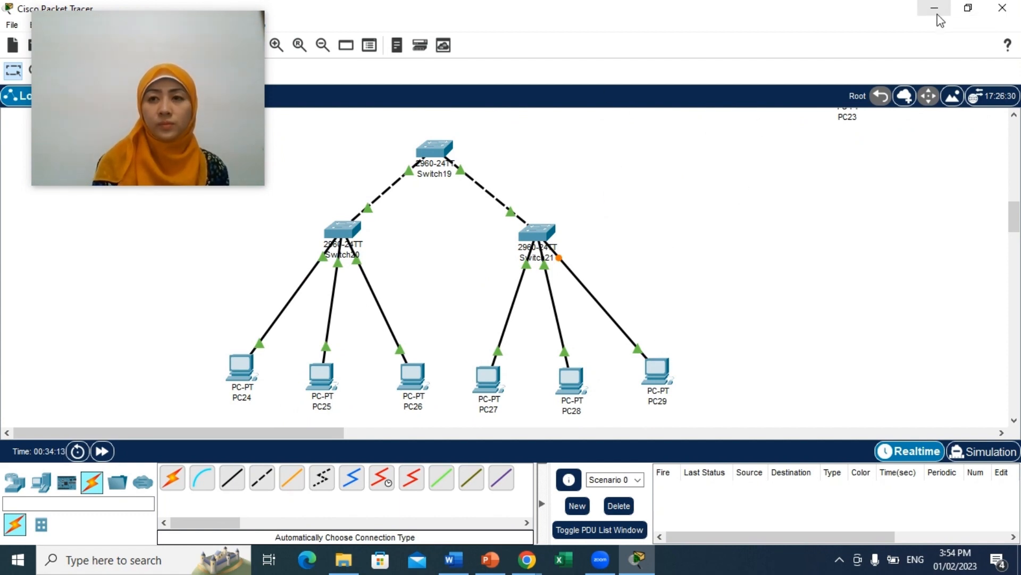
Switch to the course project presentation in PowerPoint and show it in Reading View
click(498, 571)
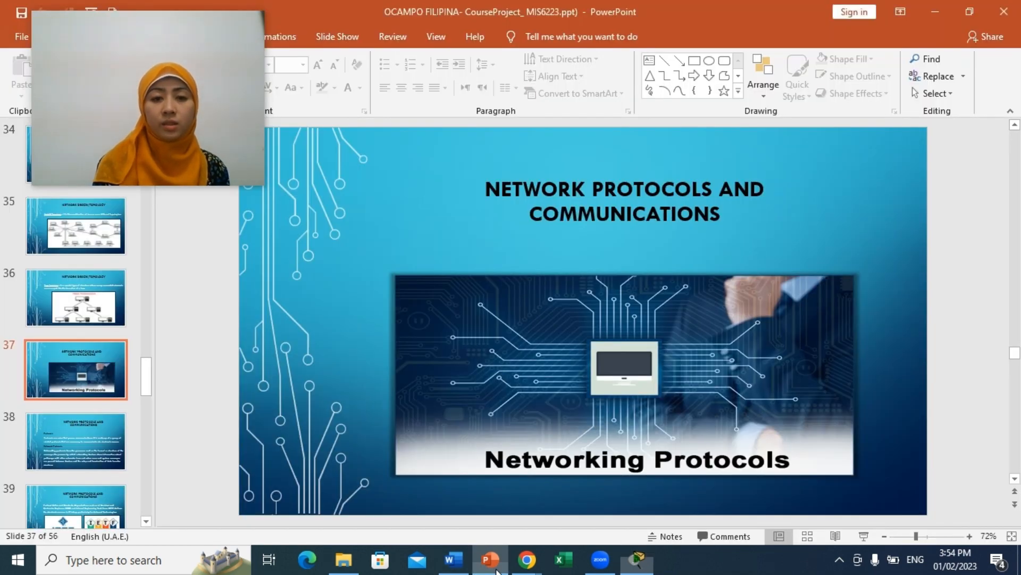
click(835, 536)
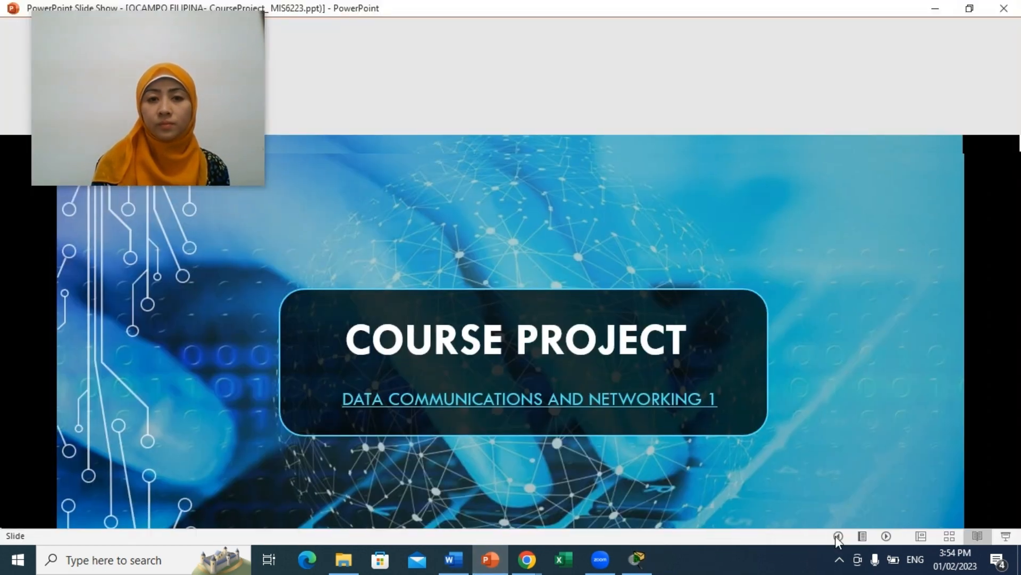
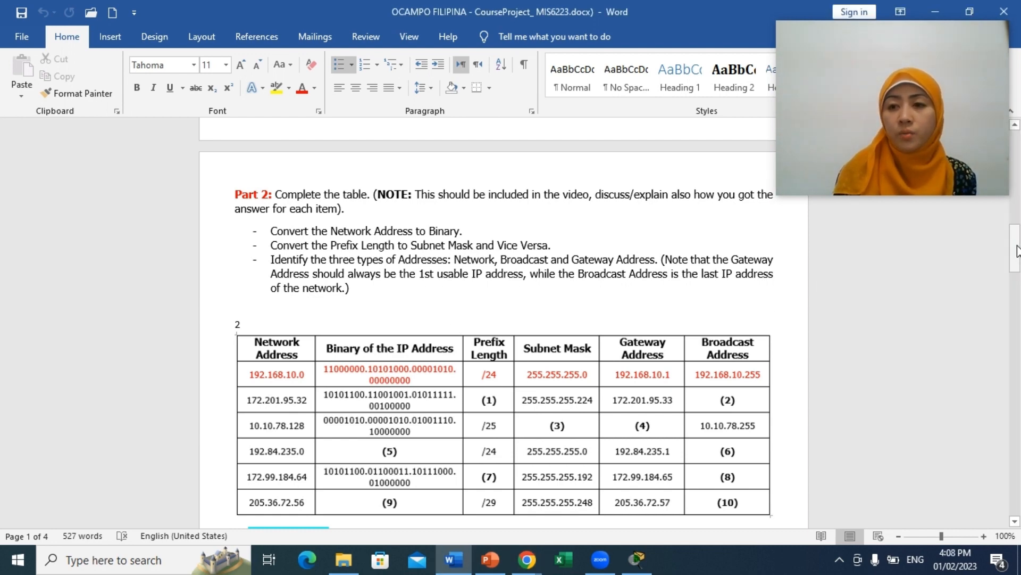
Examine the Part 2 addressing table in the Word document and select 224 in the mask 255.255.255.224 under the Prefix Length question
mouse_move(1016, 249)
mouse_down()
mouse_move(1017, 260)
mouse_move(1015, 253)
mouse_up()
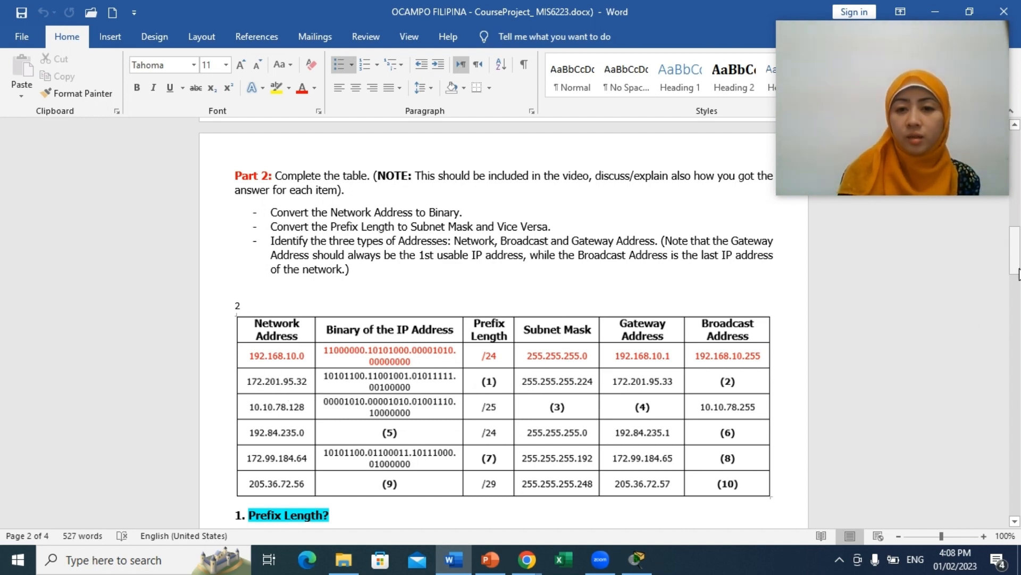
drag(1017, 259, 1018, 267)
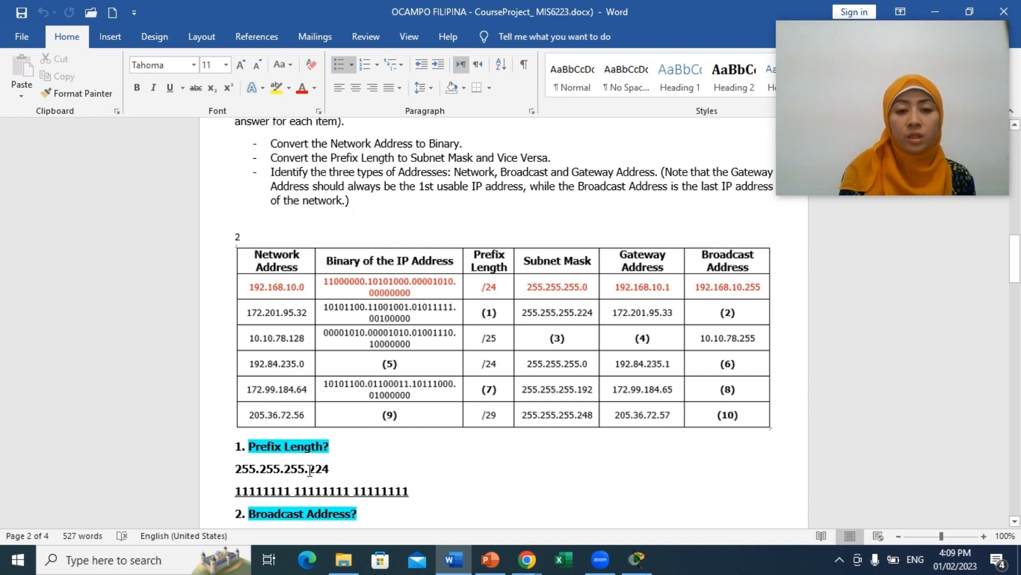
drag(309, 471, 329, 472)
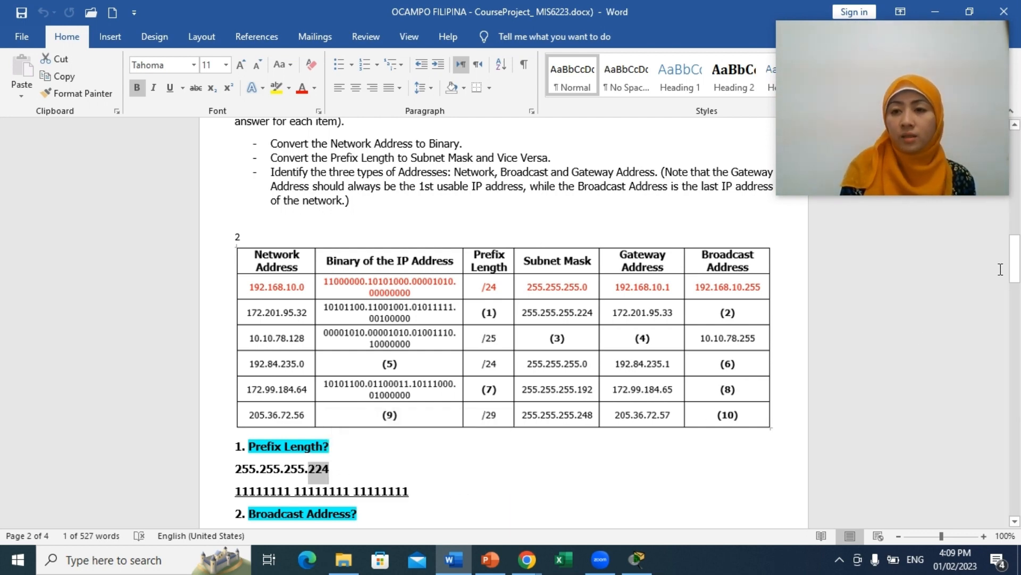
Examine the bit value table from 128 to 1 and the address definitions below it
drag(1015, 260, 1019, 389)
drag(919, 48, 936, 206)
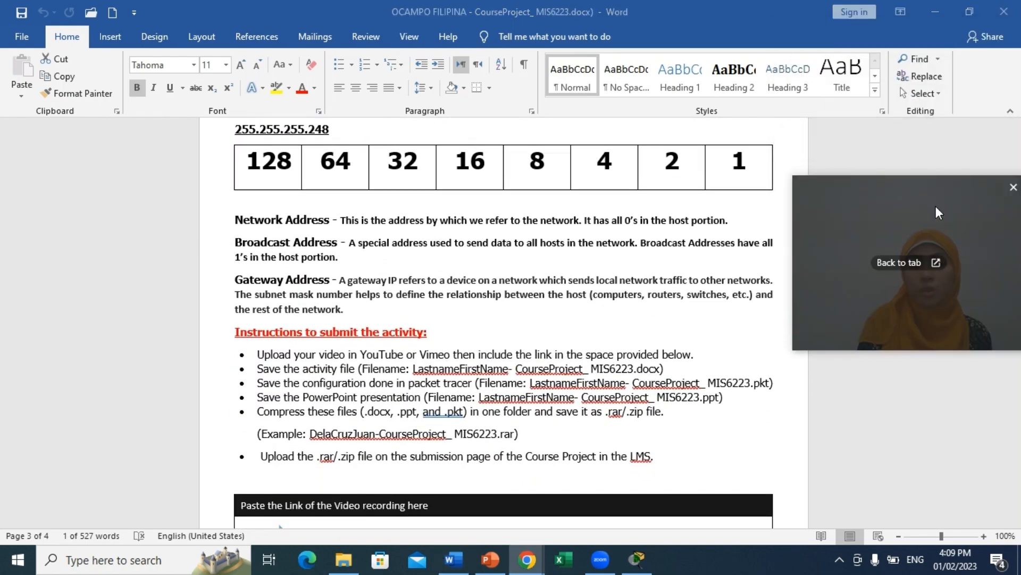
click(969, 146)
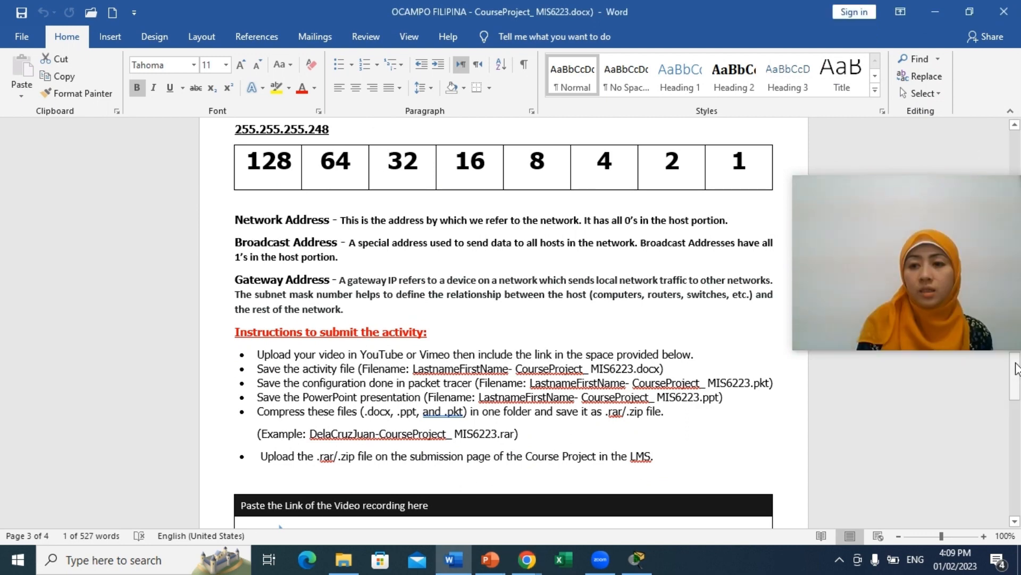
drag(1016, 368, 1016, 373)
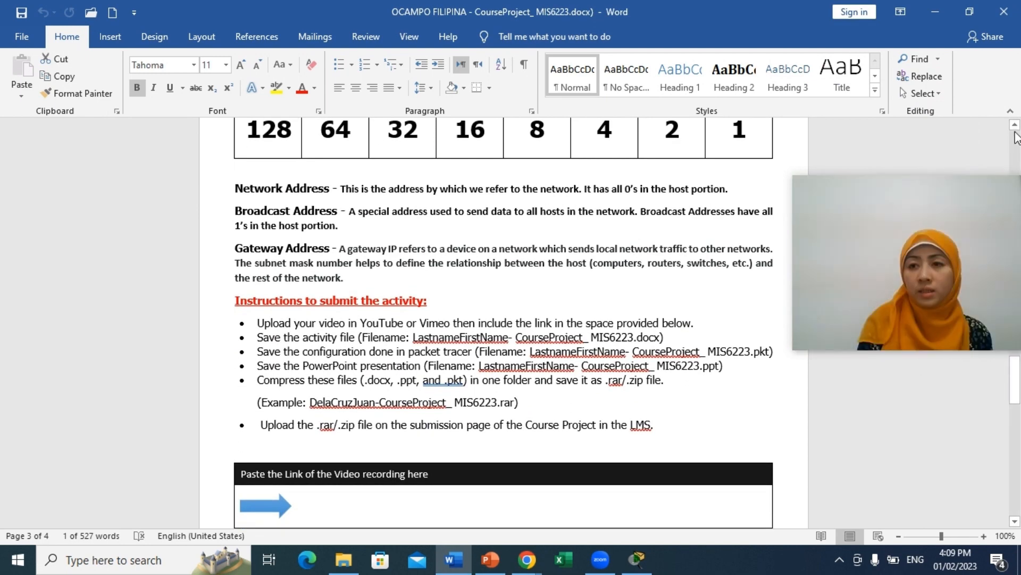
click(1015, 125)
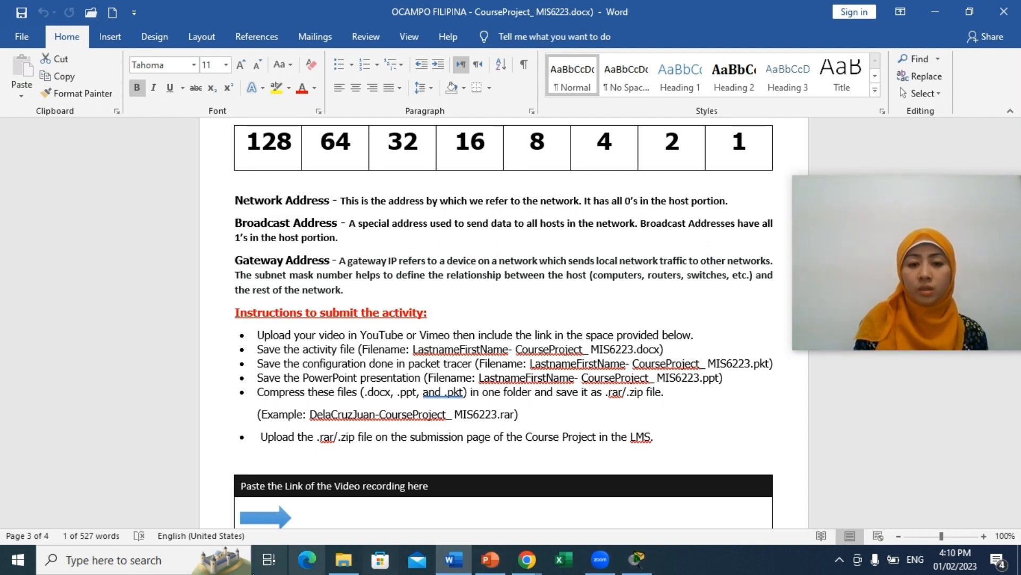
Search Windows for the Calculator app, open it and shift its window slightly lower over the document
click(183, 559)
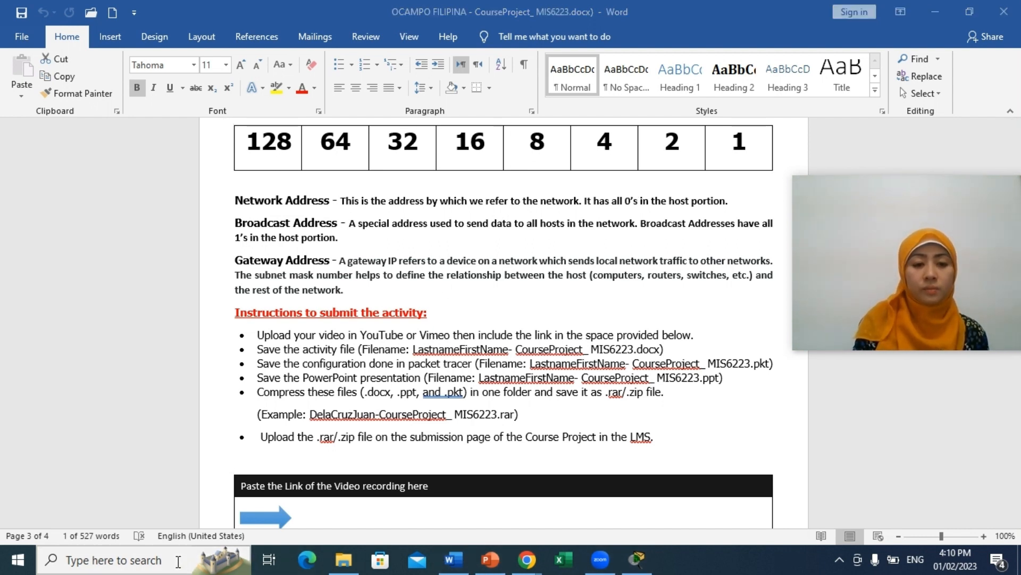
text(cAL)
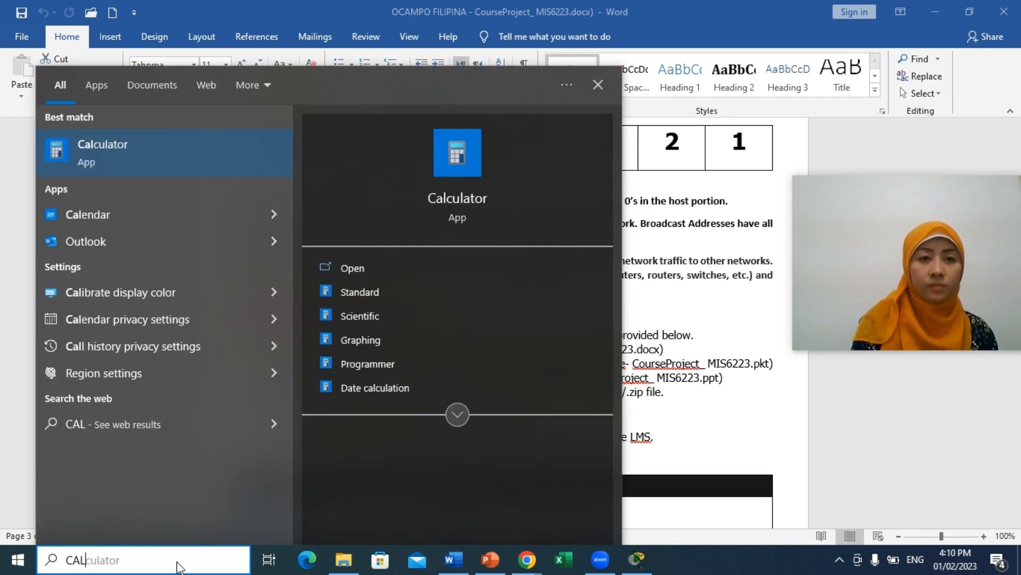
click(183, 173)
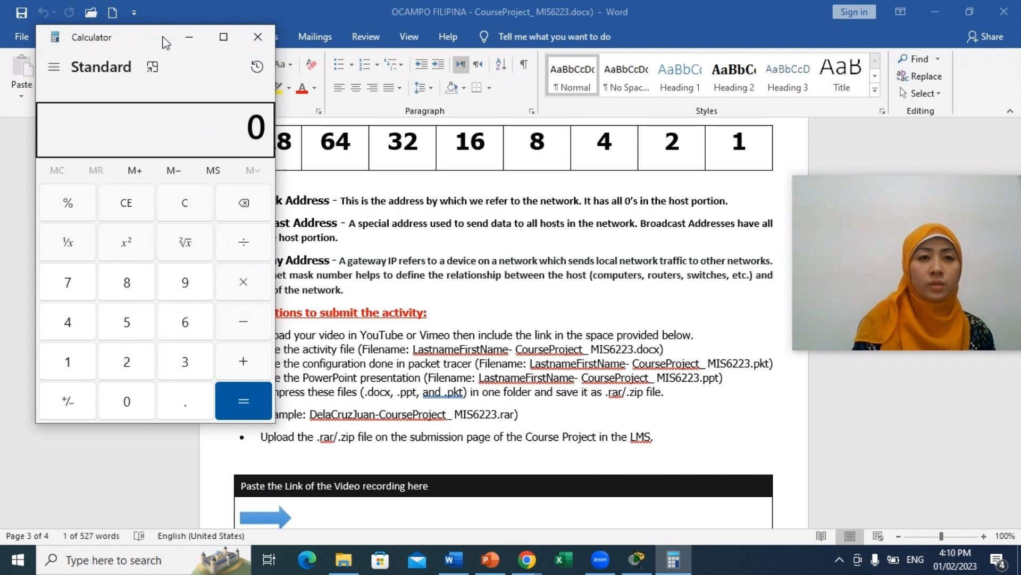
drag(166, 40, 153, 109)
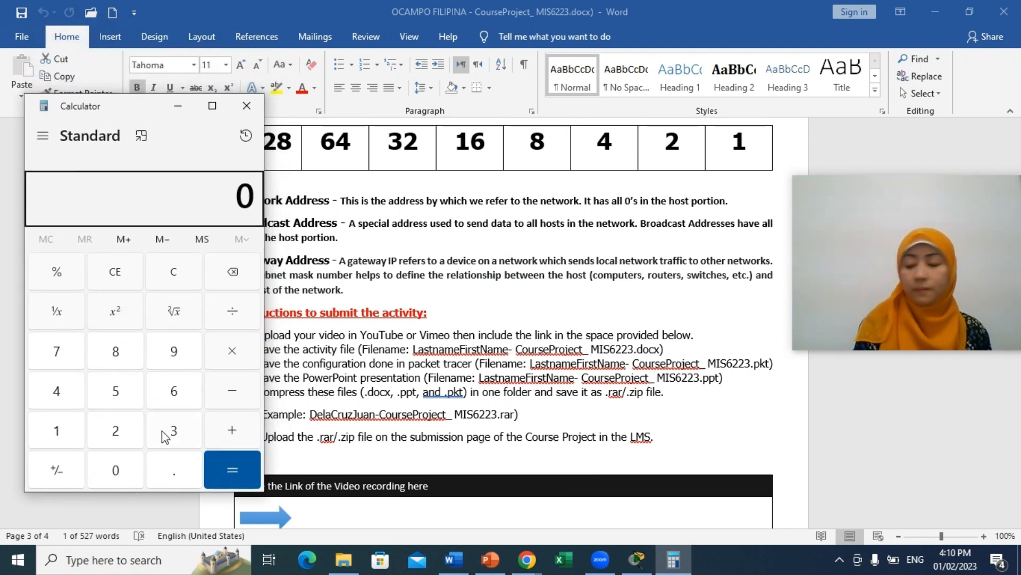
Calculate 224 minus 128 for the last octet of the subnet mask
click(126, 432)
click(127, 436)
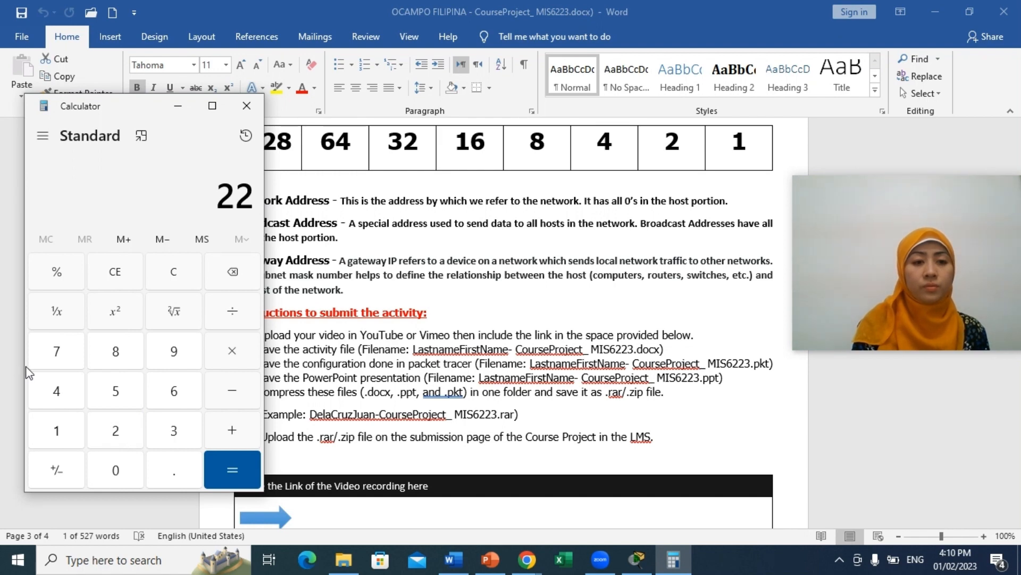
click(53, 391)
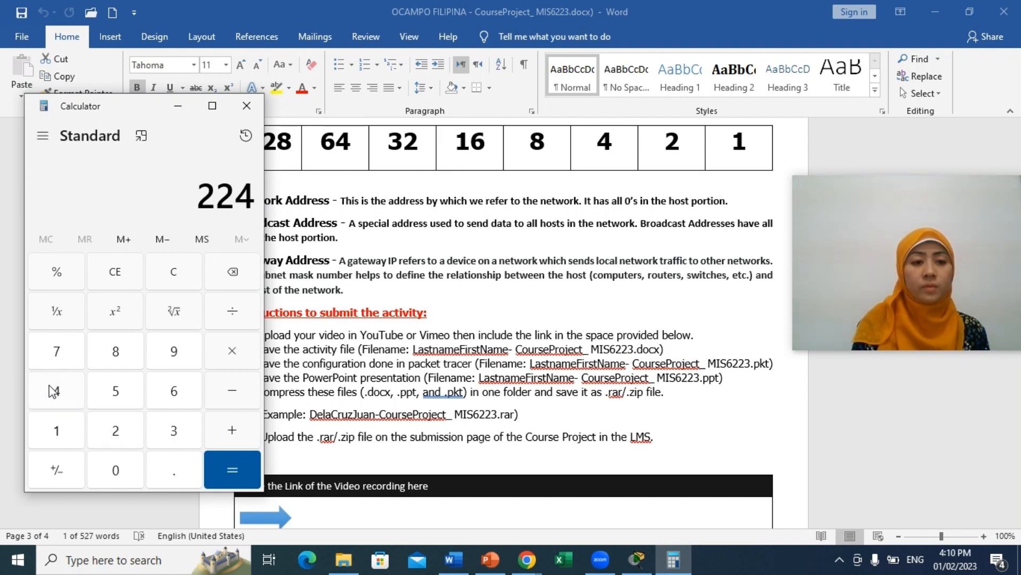
click(234, 392)
click(79, 434)
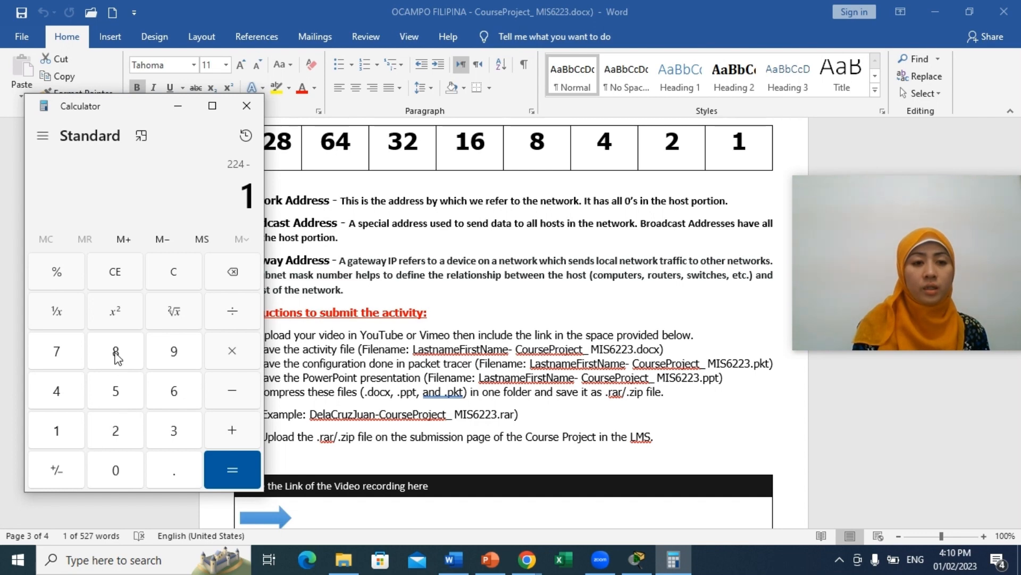
click(120, 429)
click(118, 351)
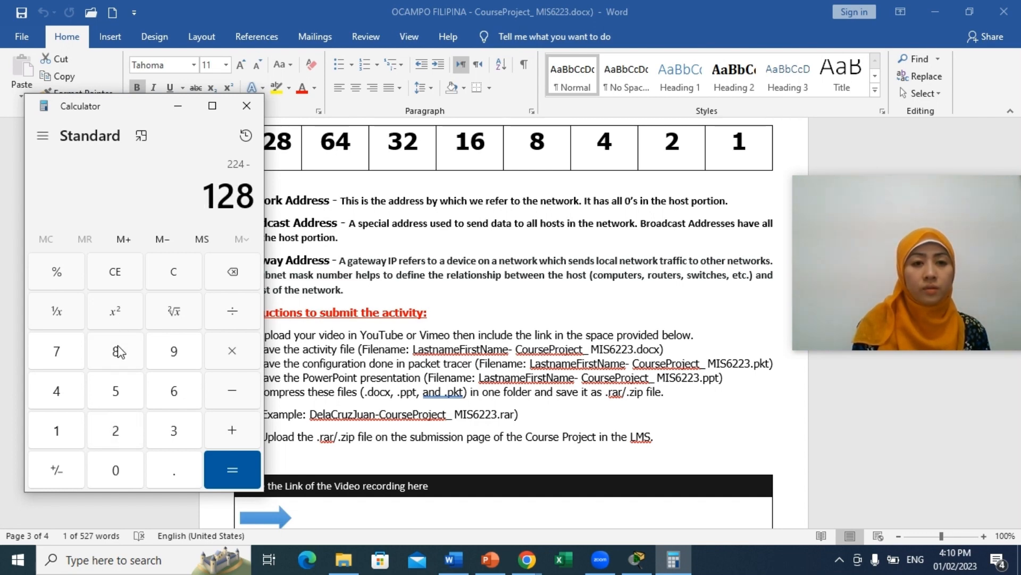
click(235, 470)
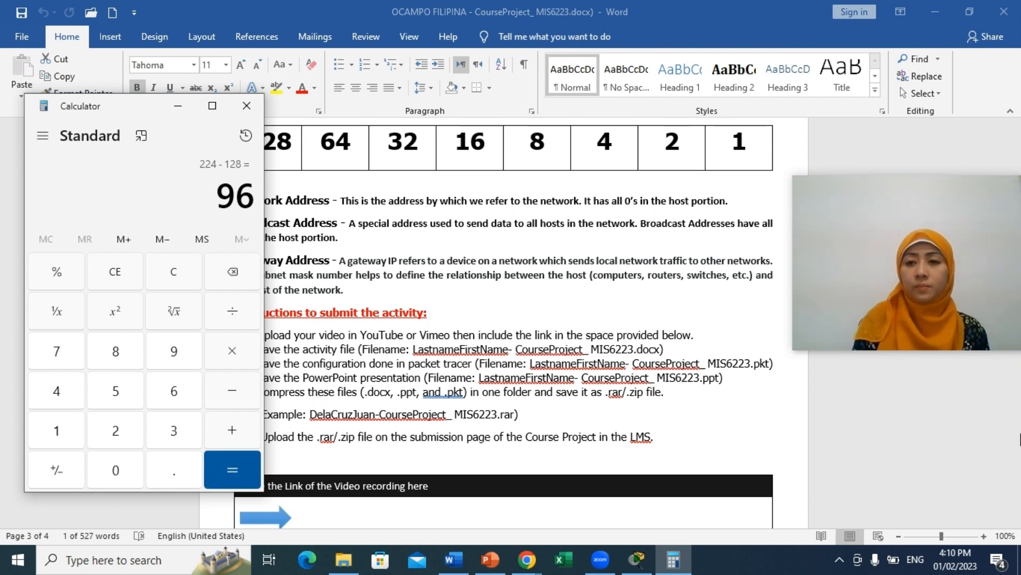
Return to the Word document and start the fourth octet of the binary mask under Prefix Length with a 1
click(987, 421)
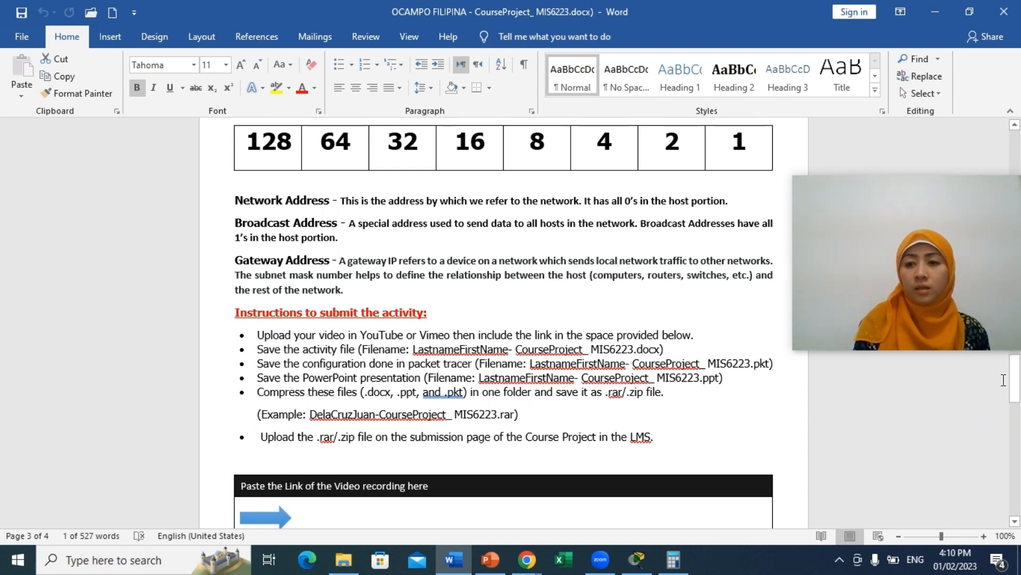
drag(1016, 394, 1016, 373)
drag(1018, 346, 1019, 291)
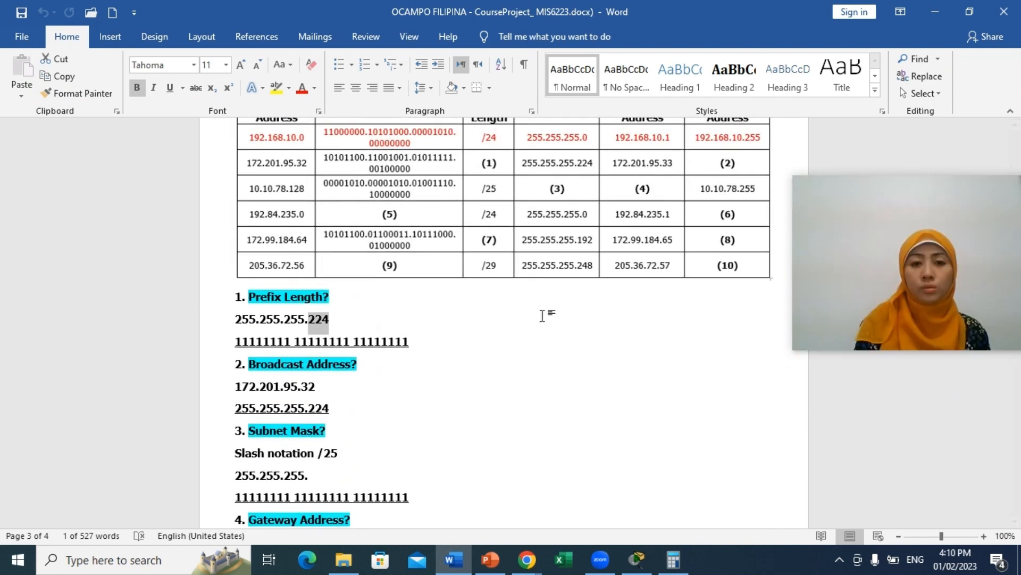
click(428, 341)
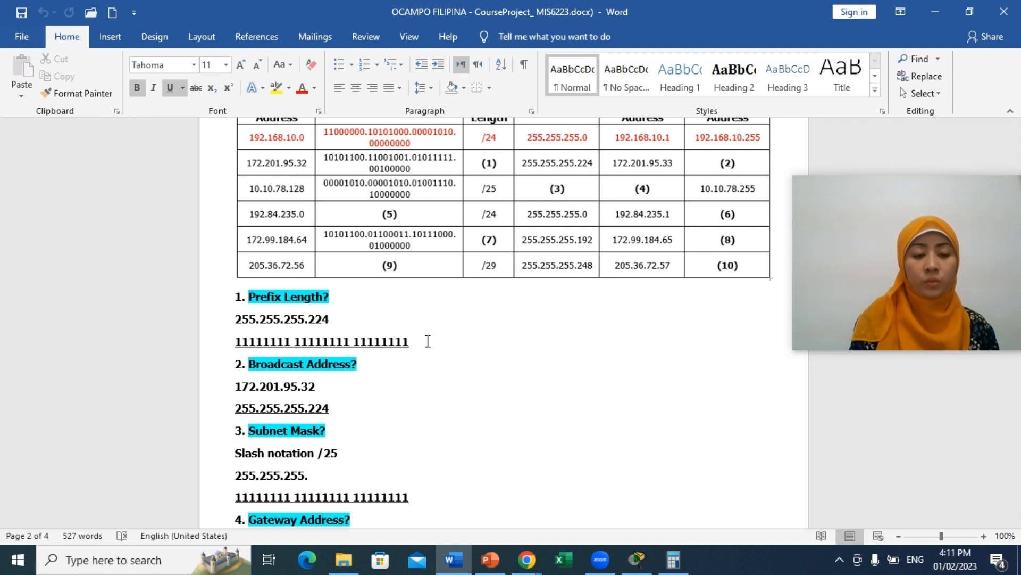
text(1)
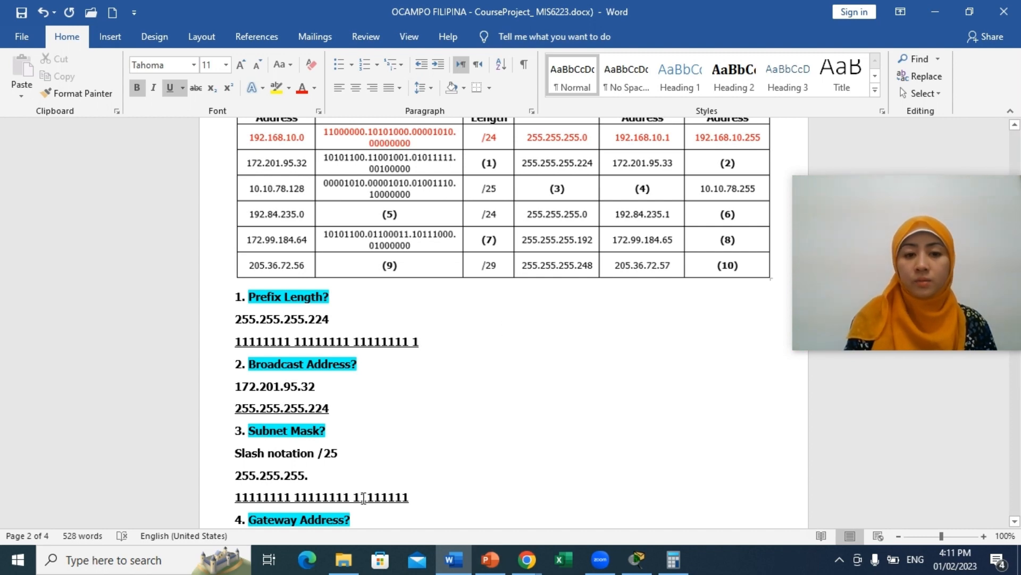
Switch to Calculator and subtract 64 from the previous result
click(665, 568)
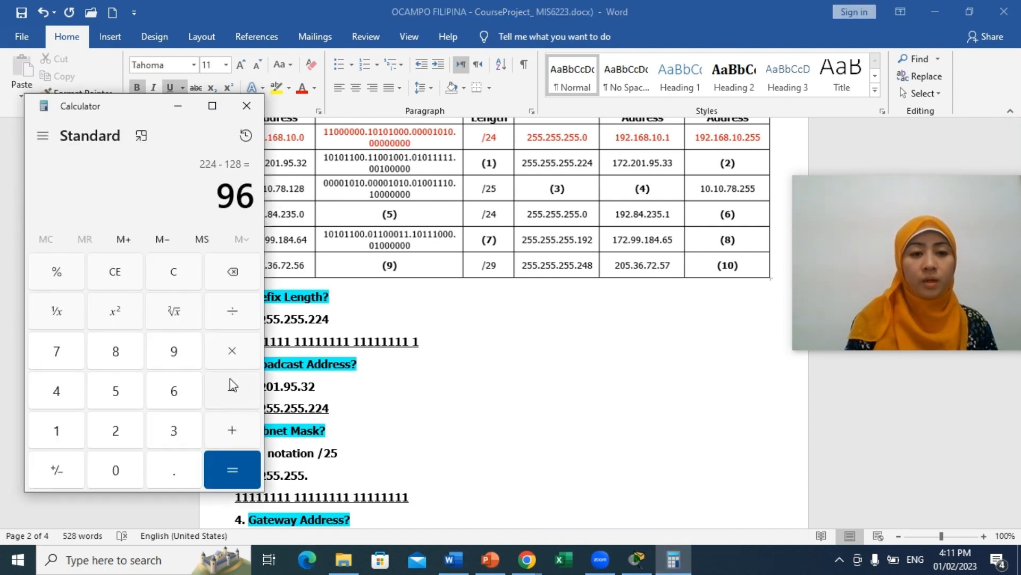
click(237, 397)
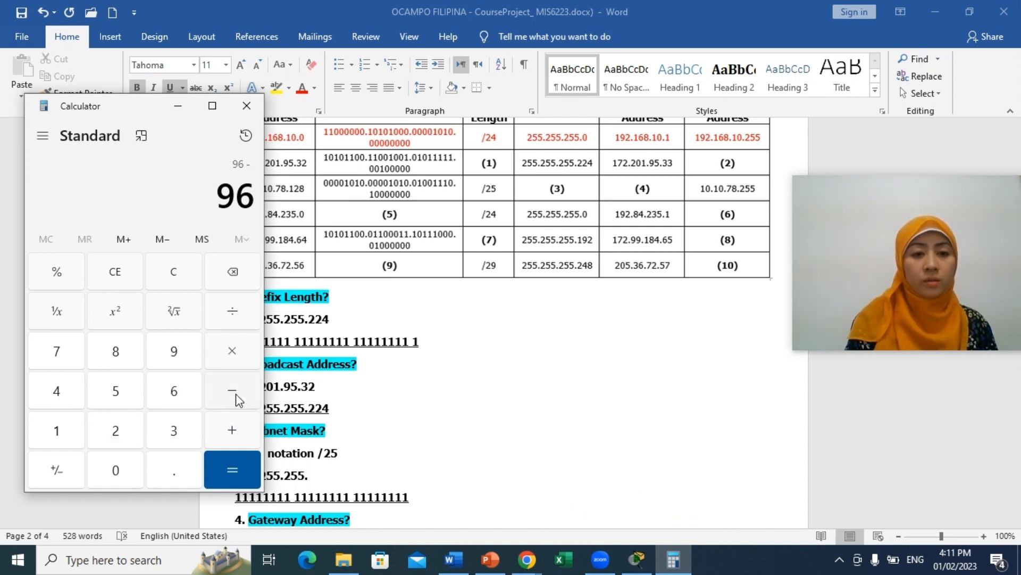
click(172, 392)
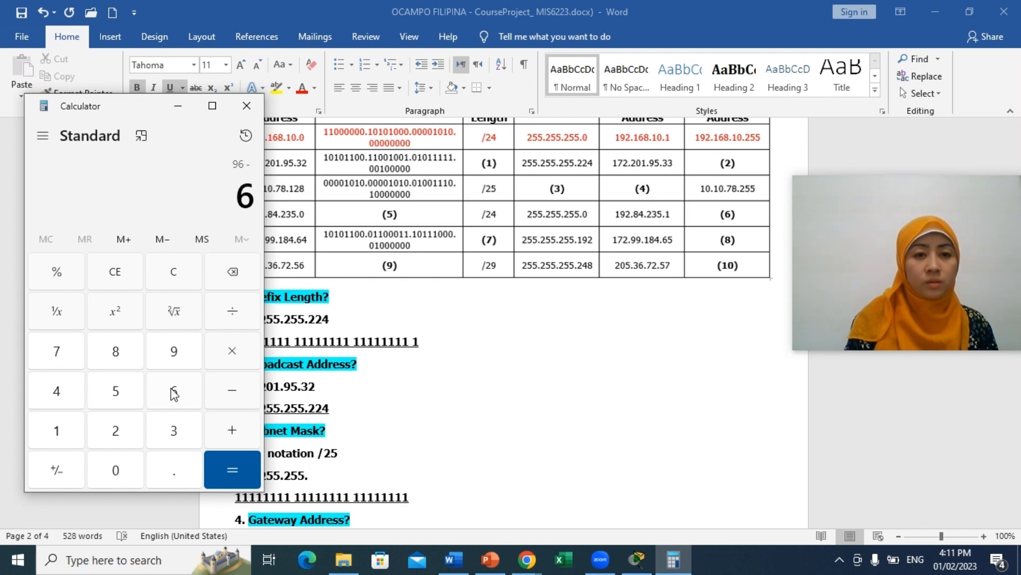
click(66, 388)
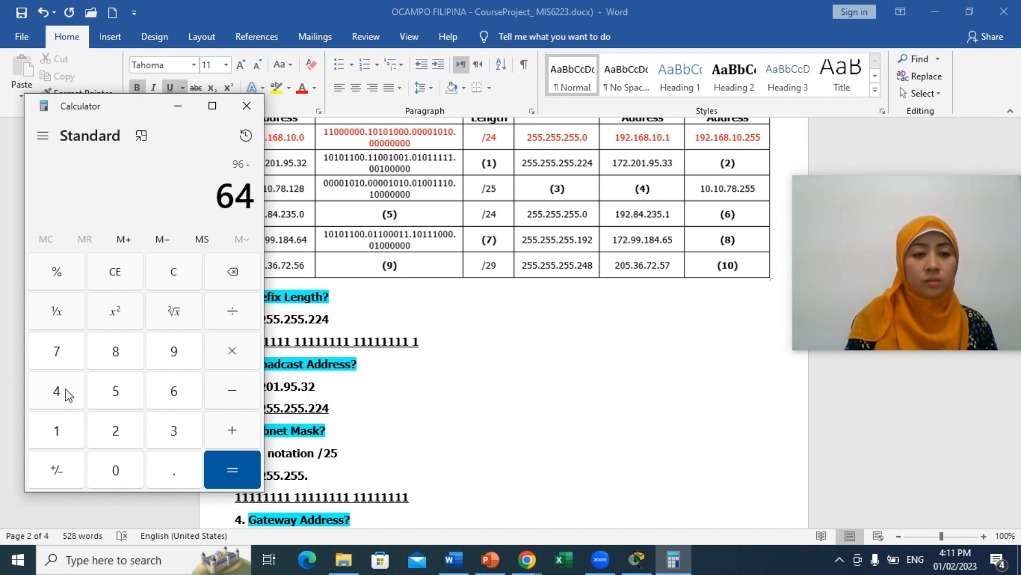
click(228, 474)
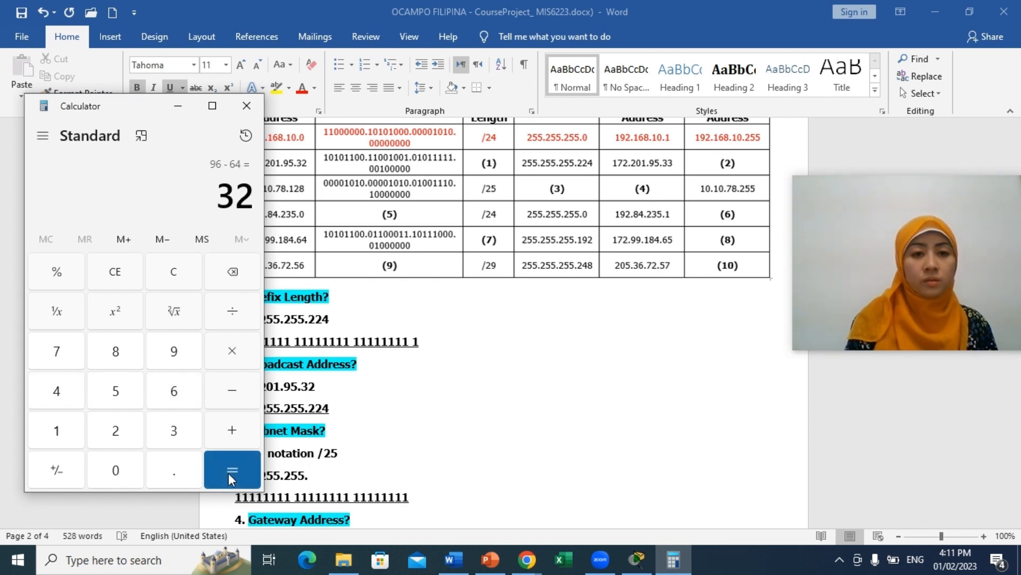
Add two more 1 bits to the fourth octet under Prefix Length in the Word document, making it 111
click(426, 347)
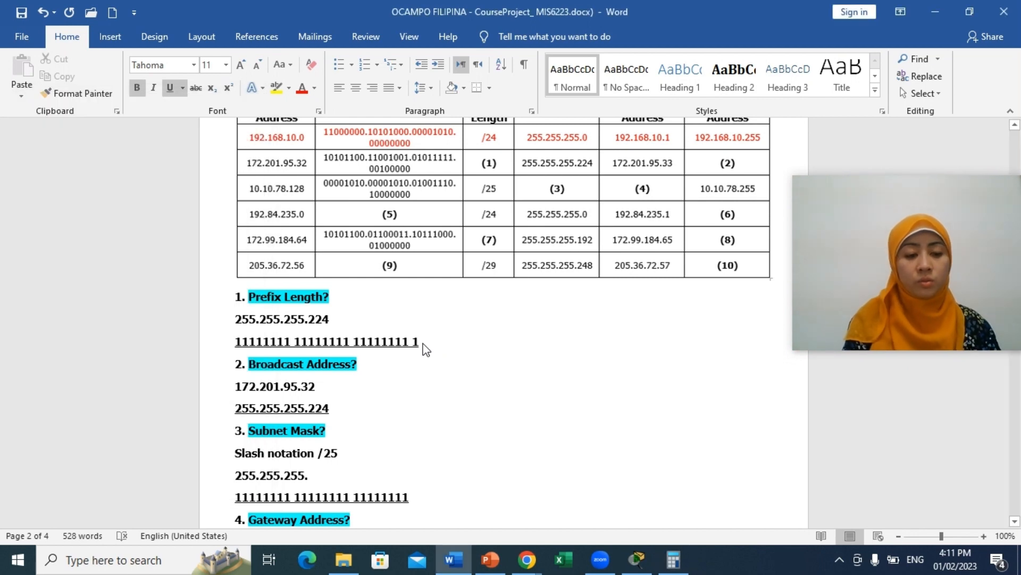
text(1)
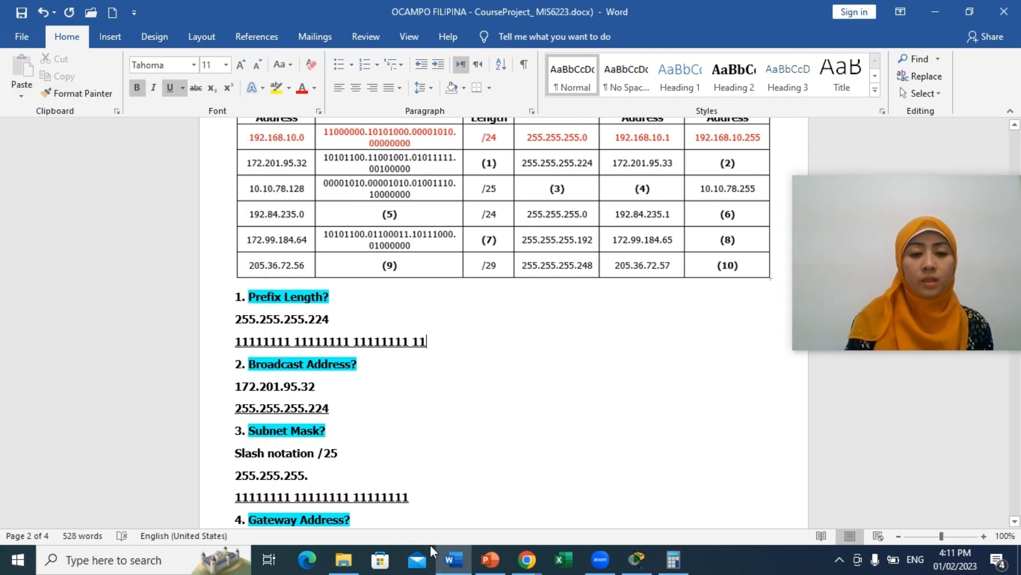
click(673, 560)
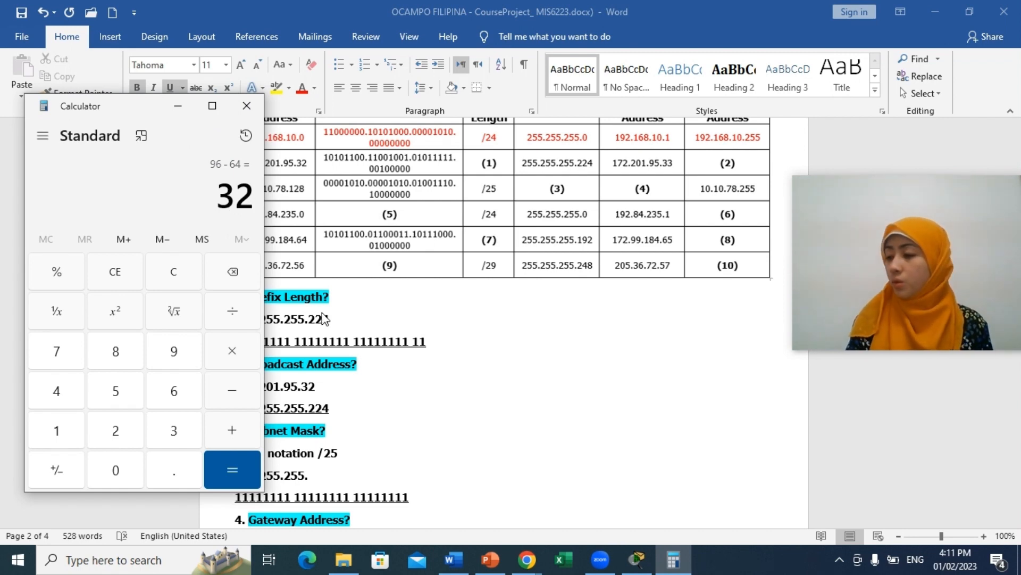
text(4)
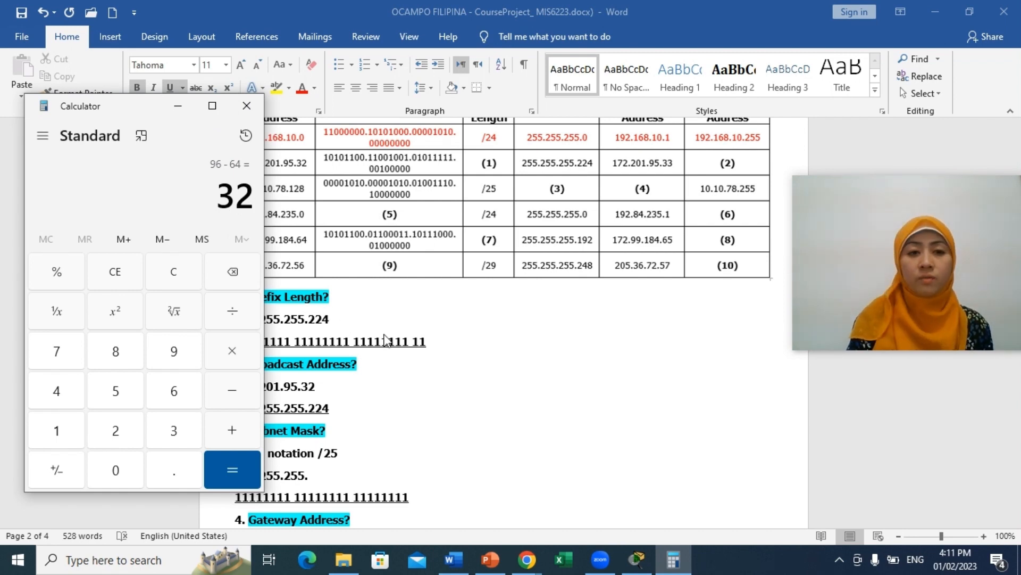
click(429, 340)
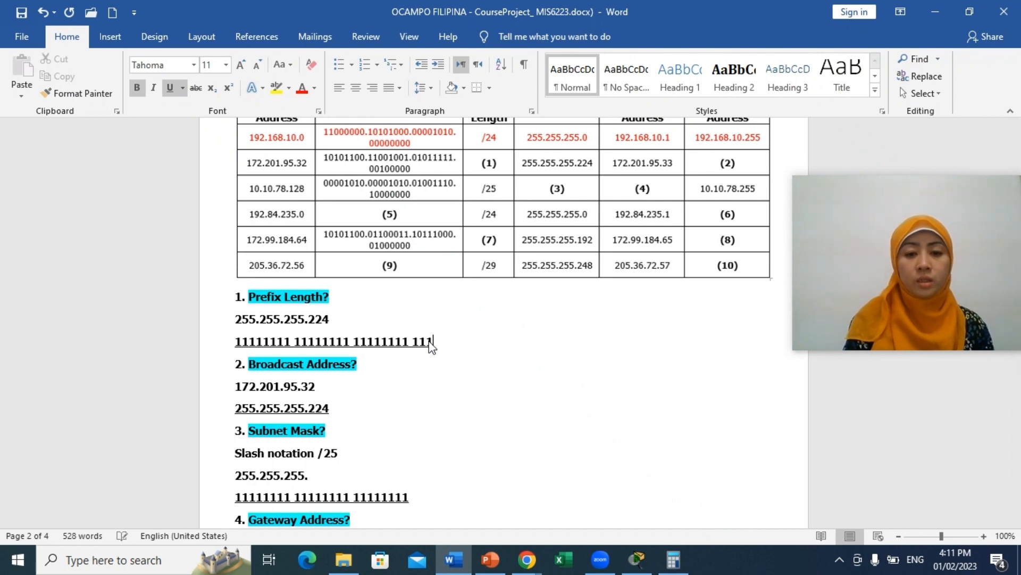
text(1)
click(681, 568)
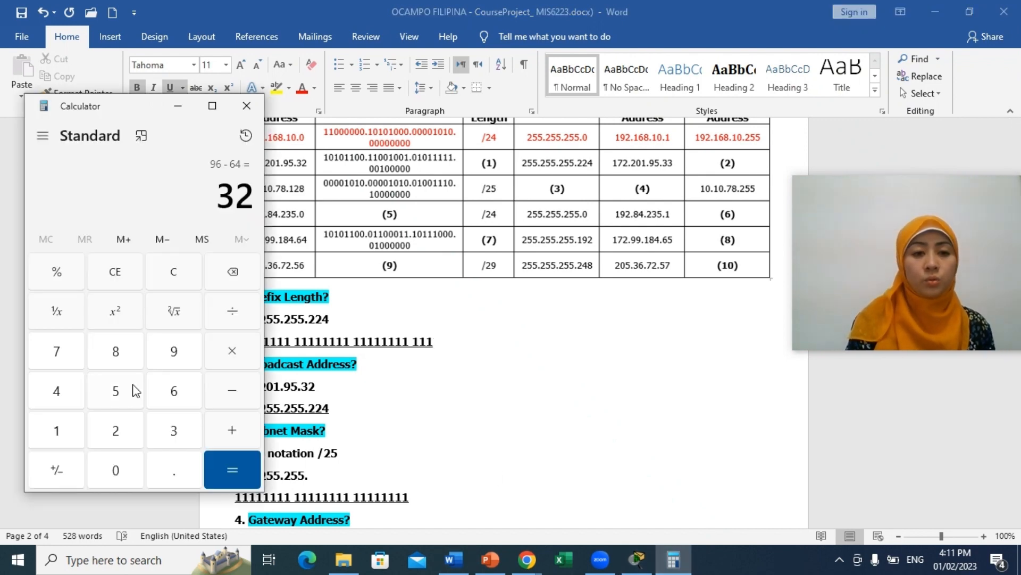
click(232, 394)
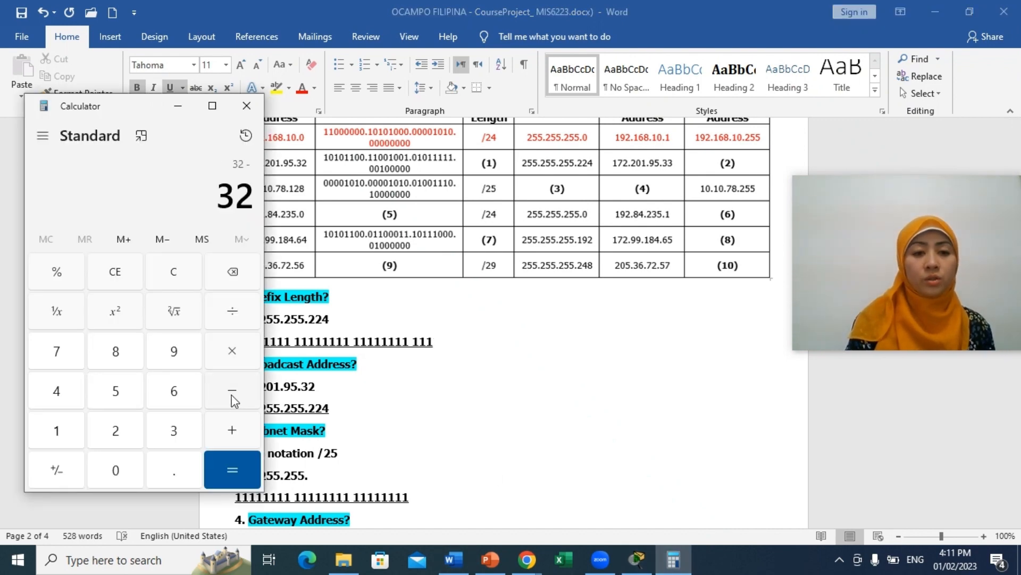
click(114, 431)
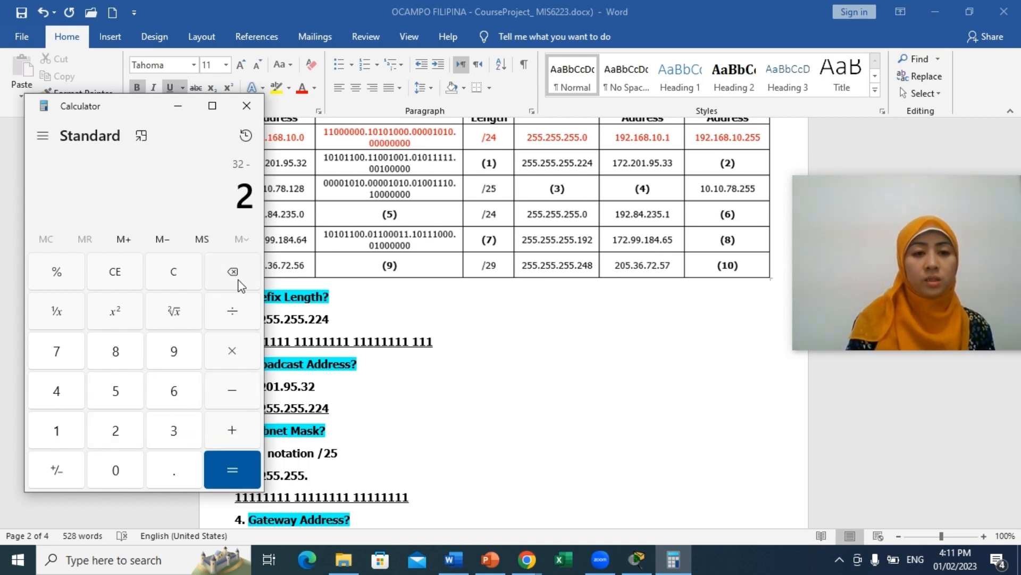
click(186, 277)
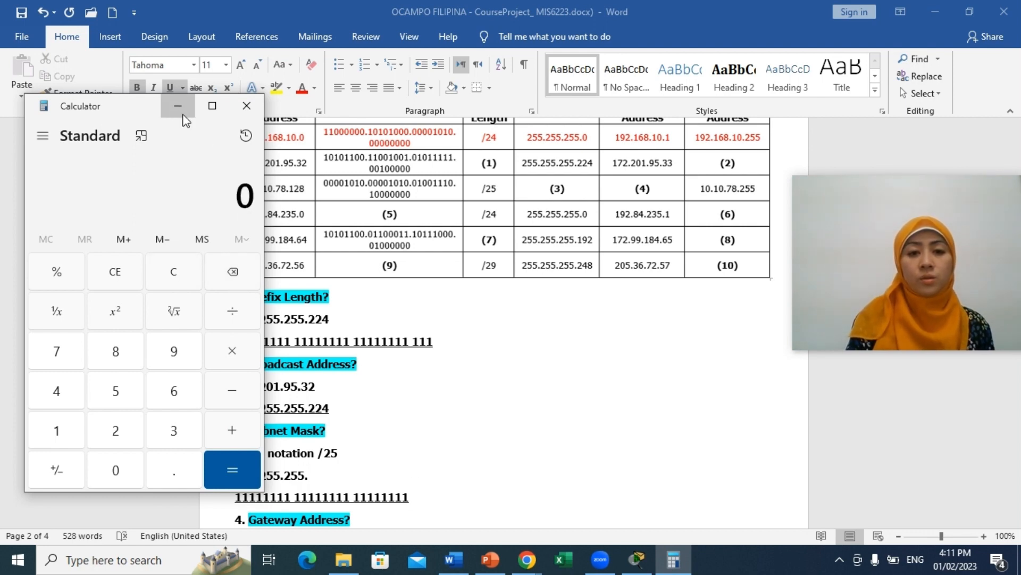
Fill the rest of the fourth octet under Prefix Length in the Word document with five zeros, making it 11100000
click(440, 344)
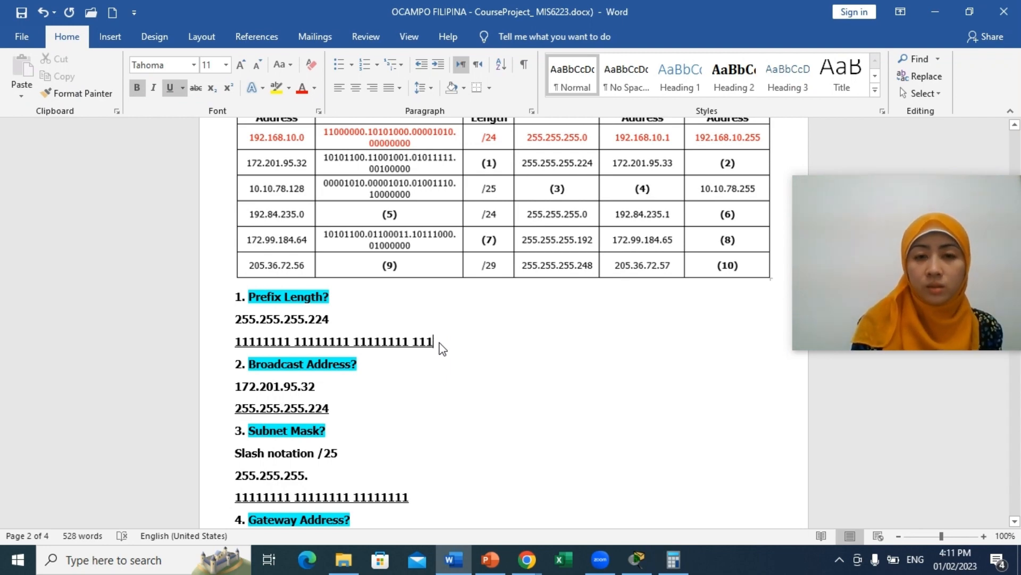
text(000)
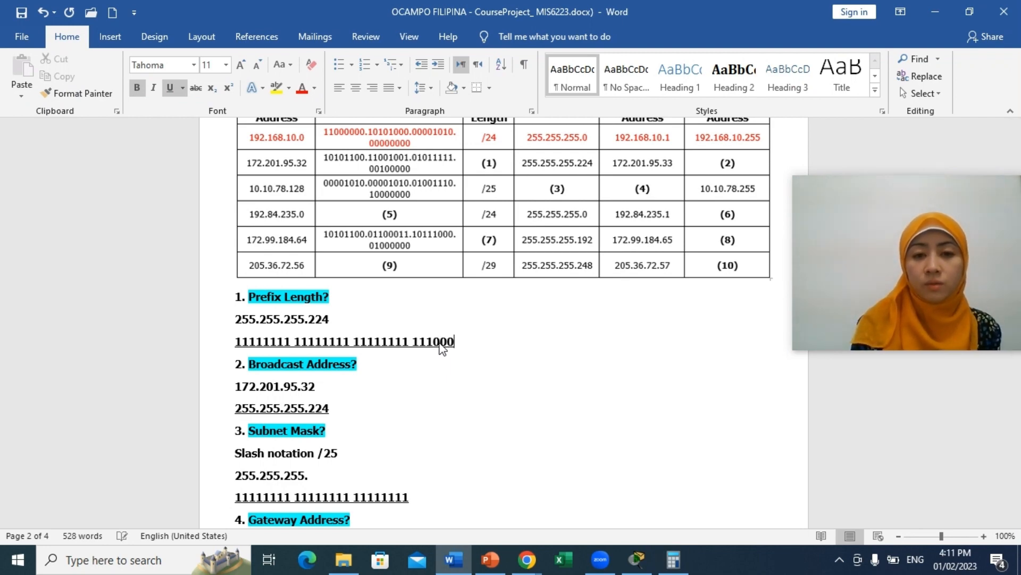
text(000)
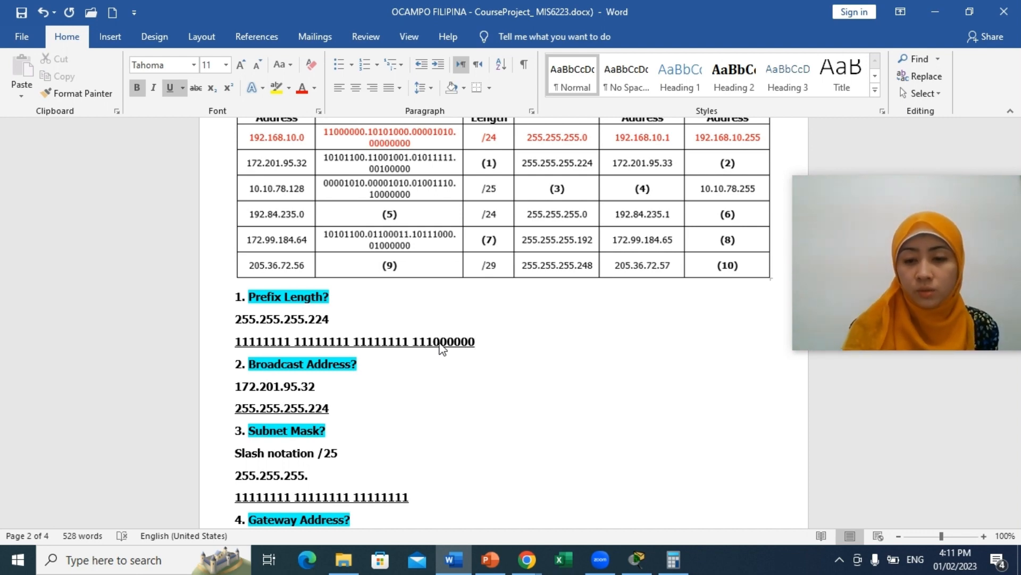
key(BackSpace)
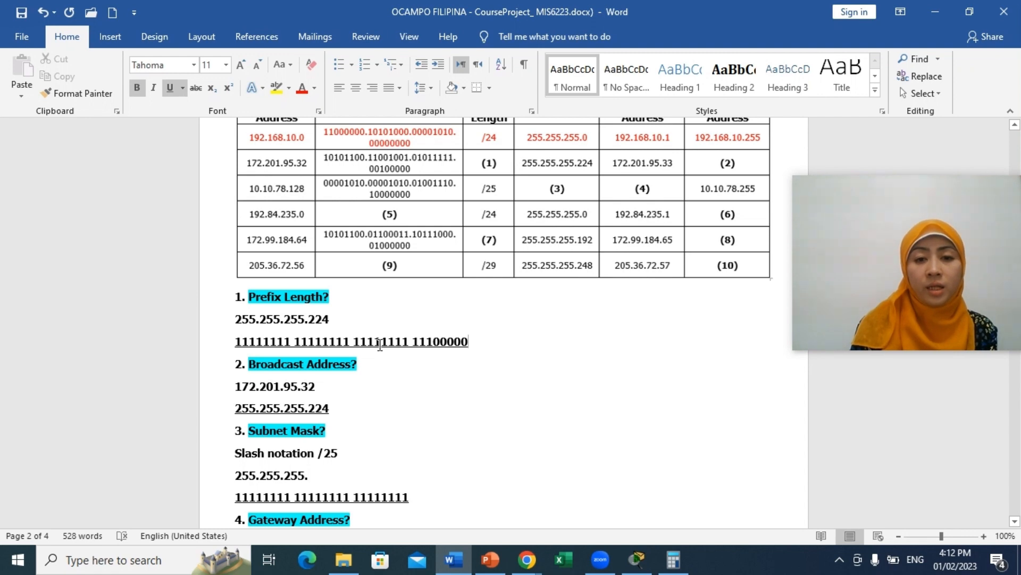
Answer the Prefix Length question with "SLASH NOTATION /27" on the same line
click(350, 296)
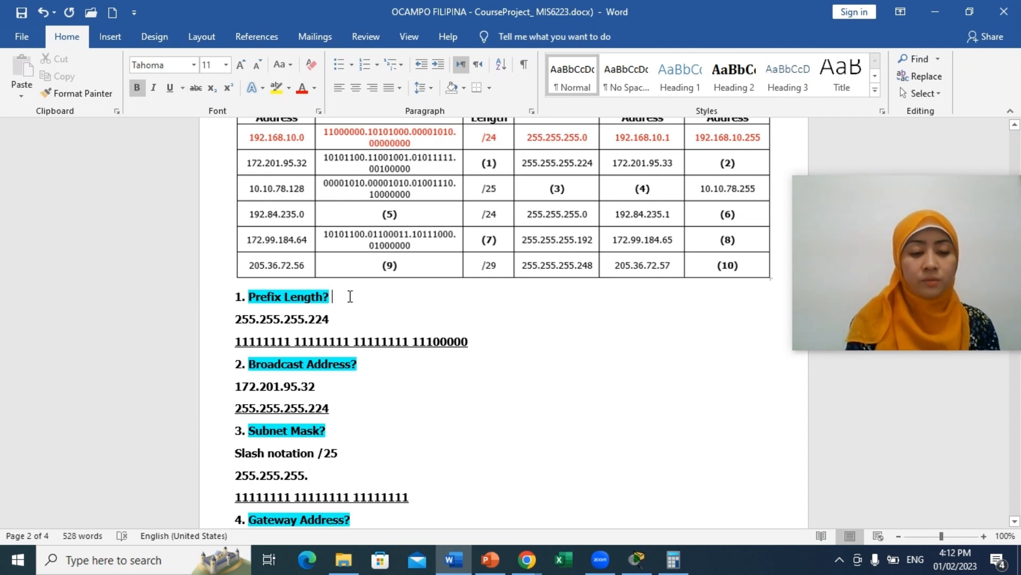
text(SLAS)
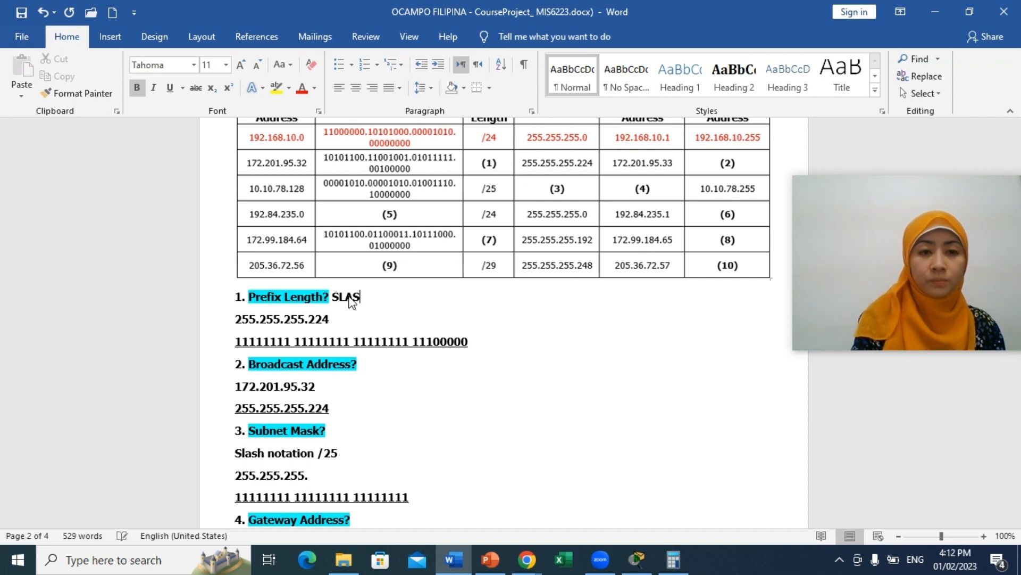
text(H NO)
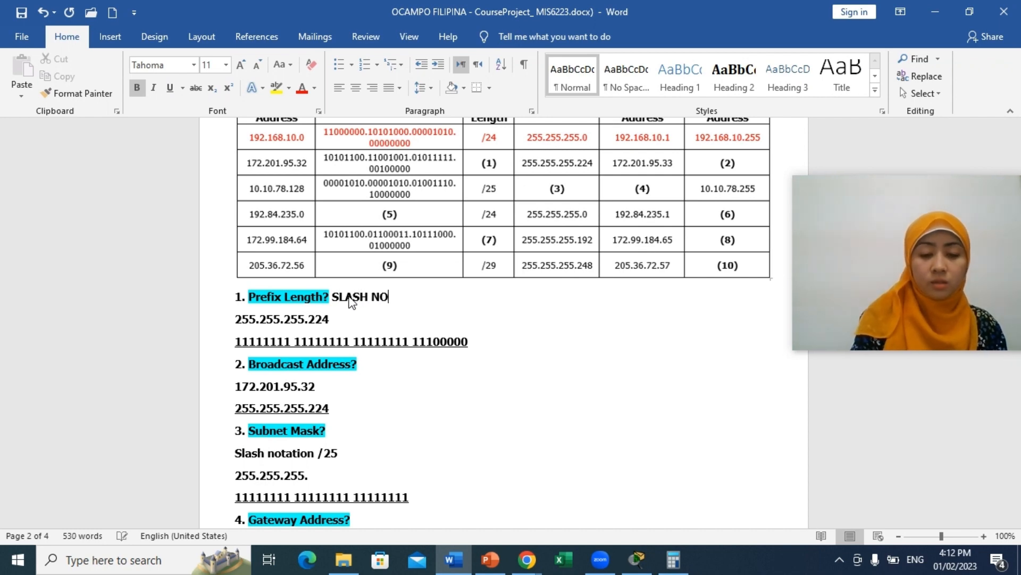
text(TATION)
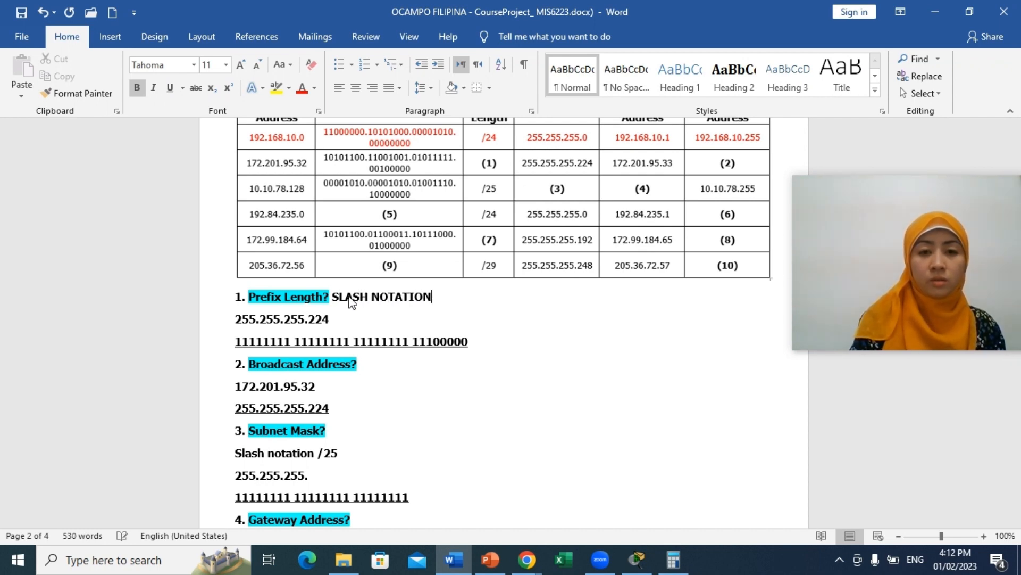
text( /)
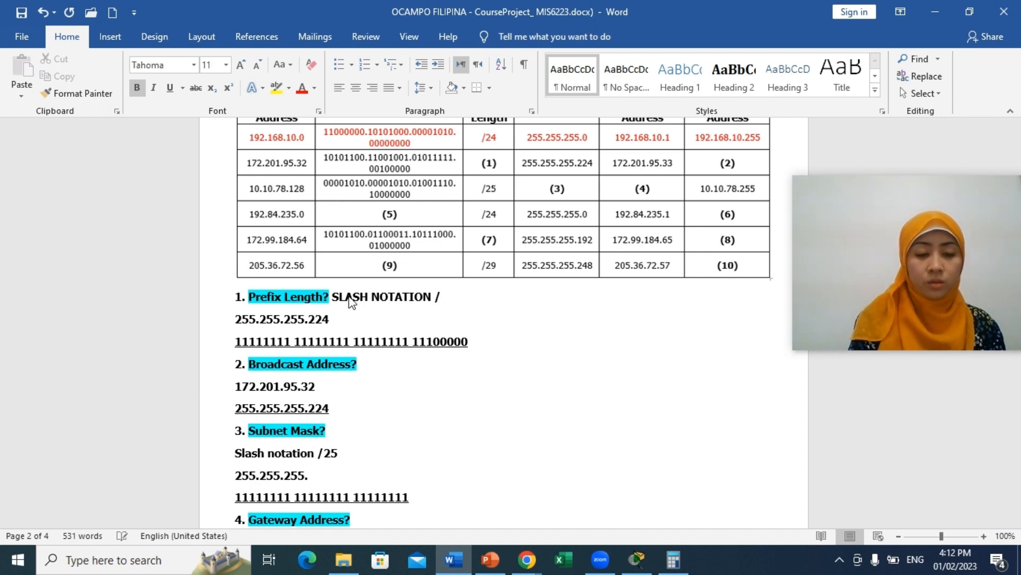
text(27)
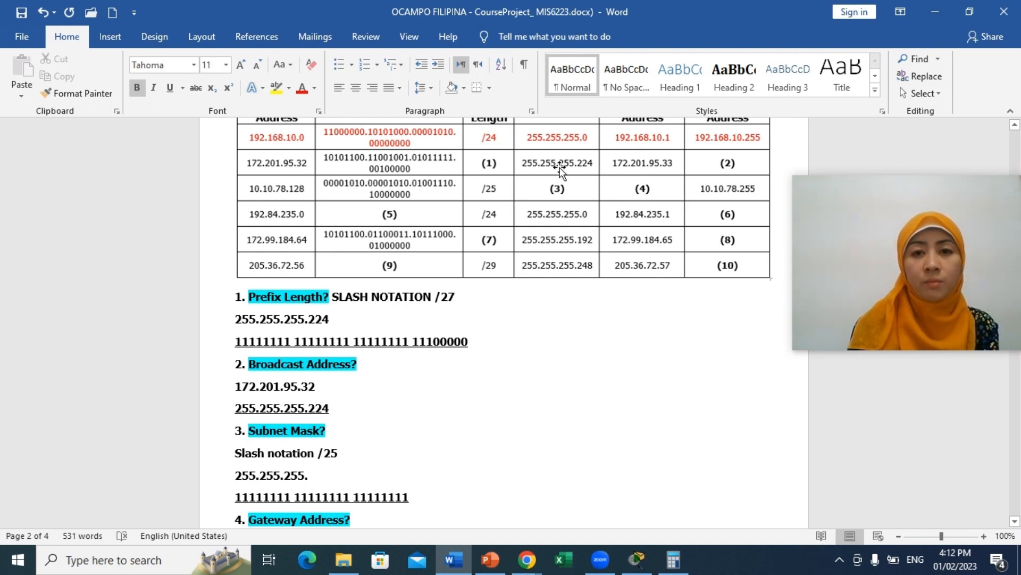
Add a new line reading "172.201.95." below 255.255.255.224 under the Broadcast Address question
click(339, 413)
key(Return)
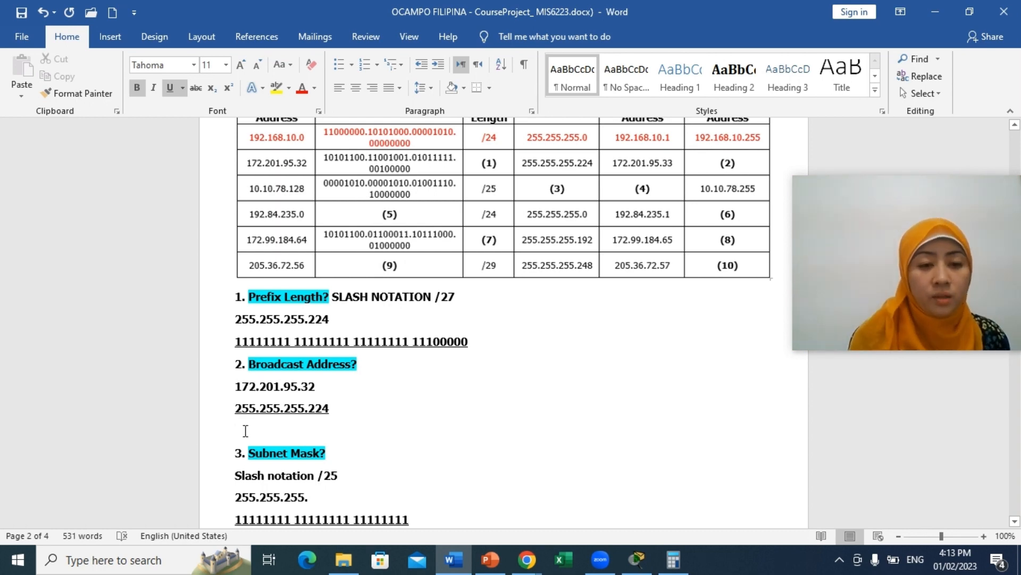
text(1)
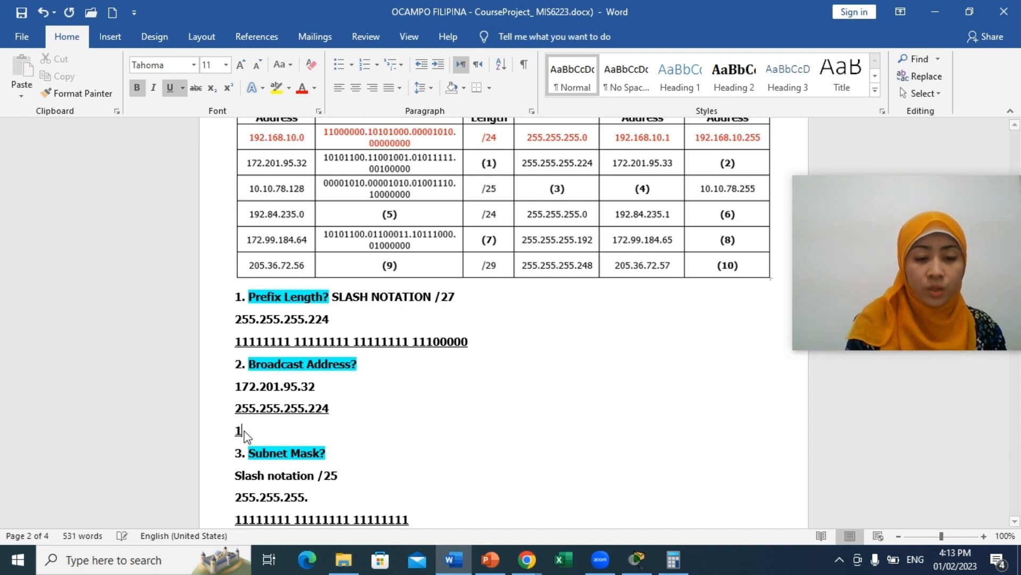
text(72.17)
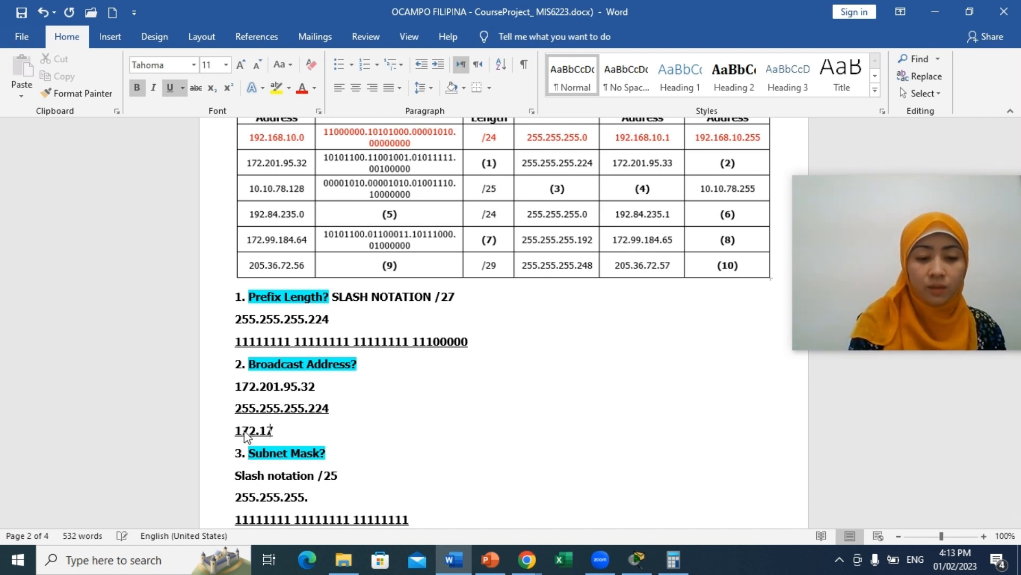
key(BackSpace)
key(BackSpace)
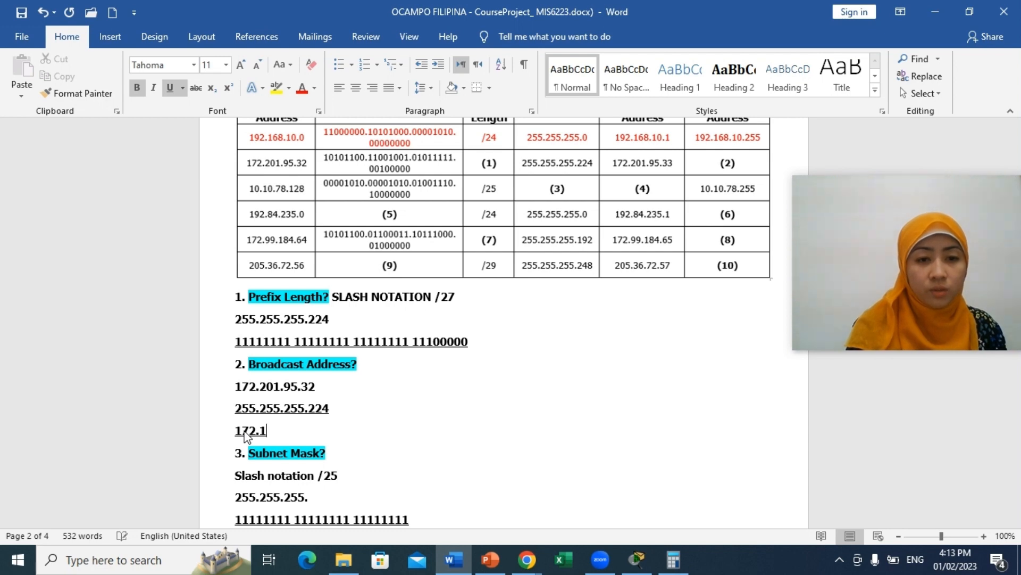
text(201)
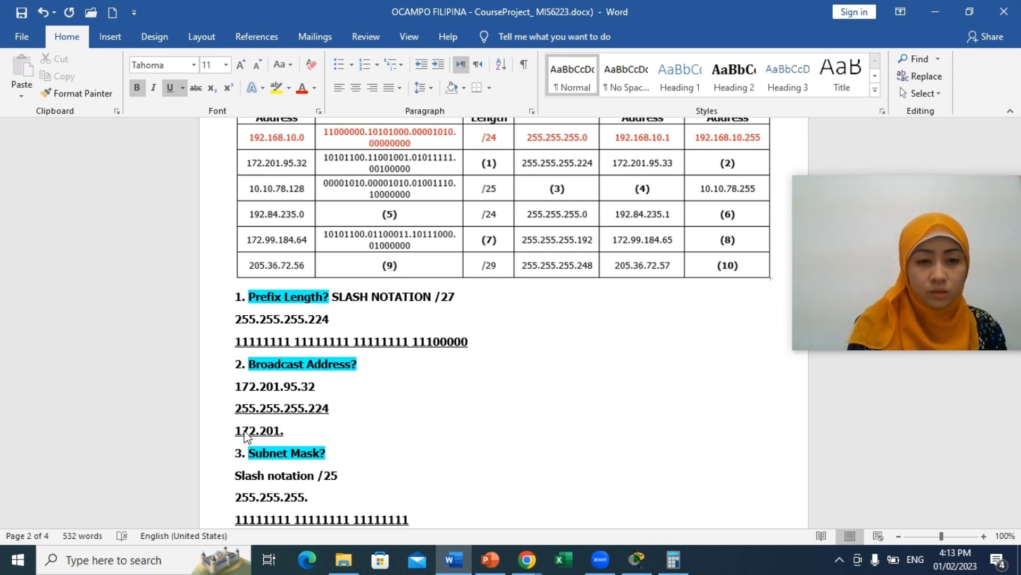
text(.95)
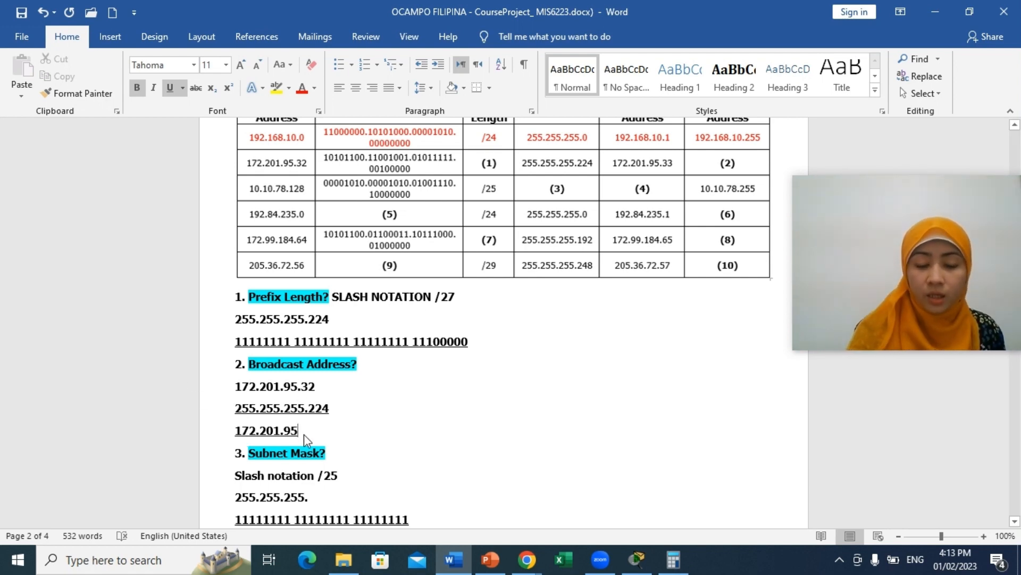
text(.)
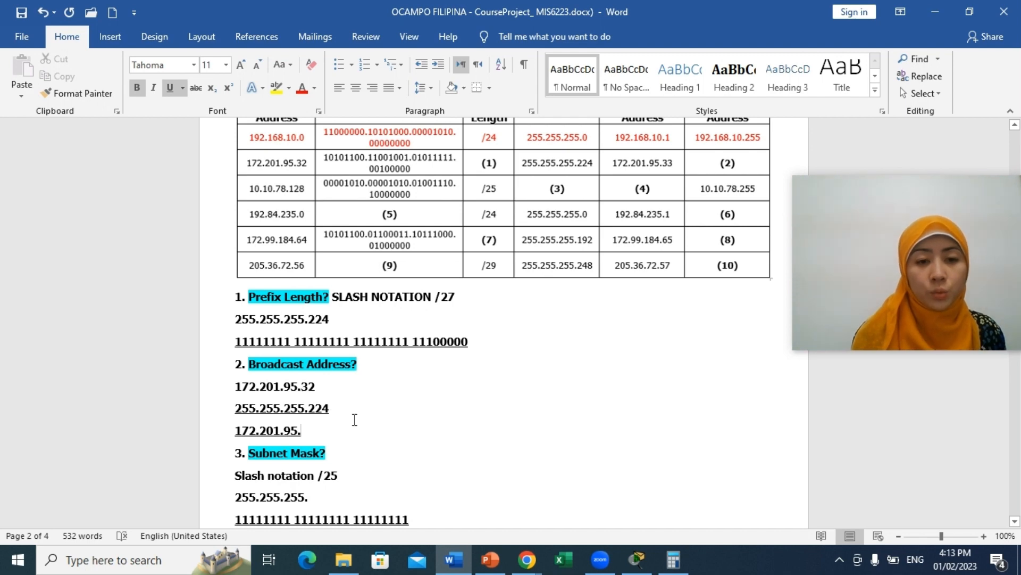
Start a working note with "2" in the blank space beside 172.201.95.32 under the Broadcast Address question
click(389, 382)
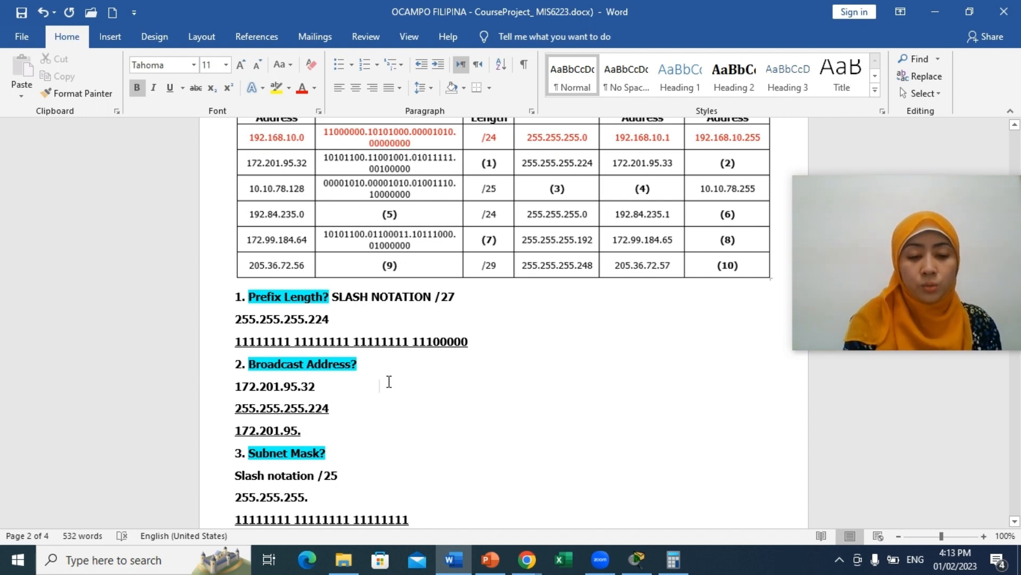
text(2)
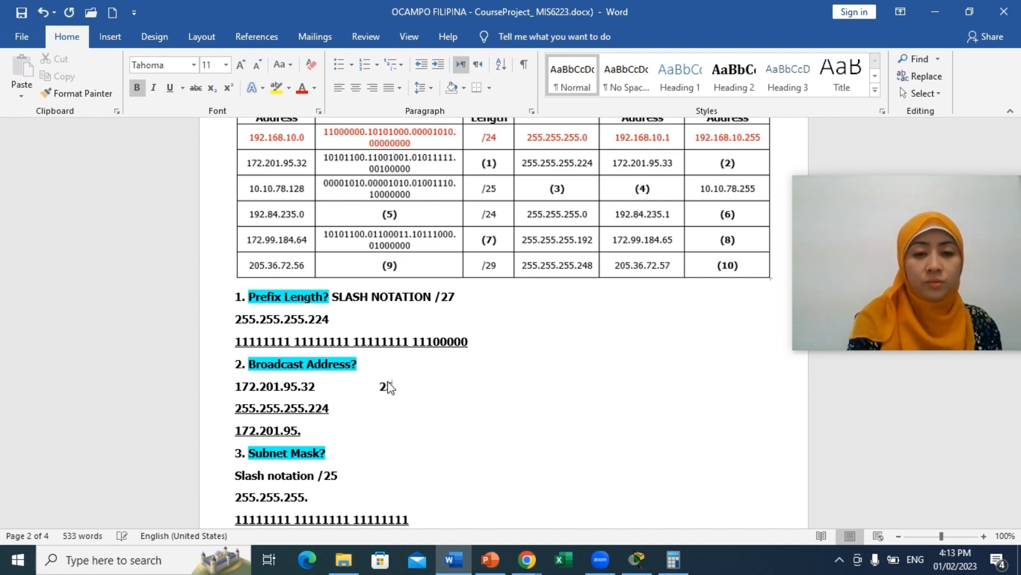
Finish writing 256 beside 172.201.95.32 and write 224 beside 255.255.255.224 in the Broadcast Address section
text(6)
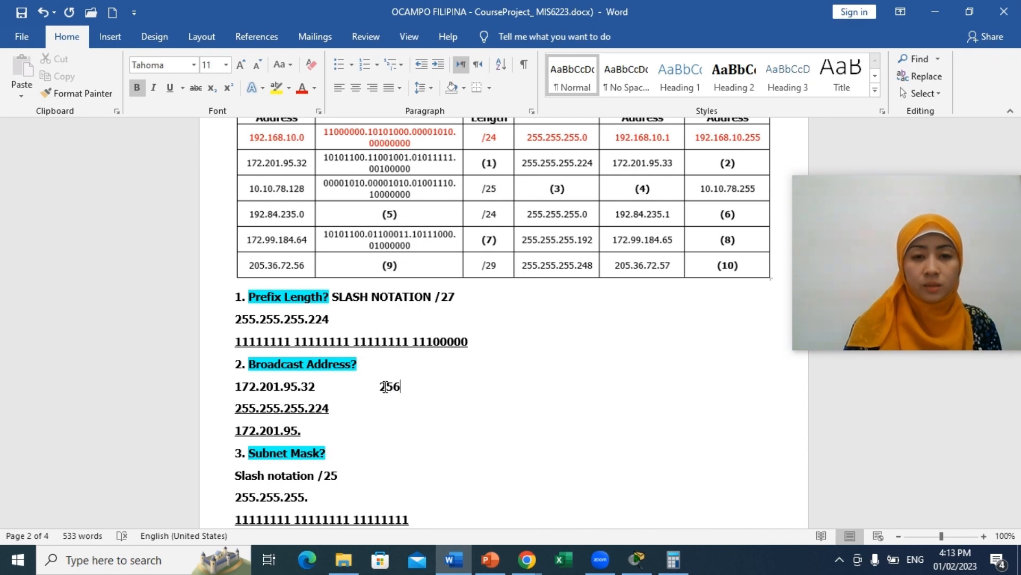
click(387, 411)
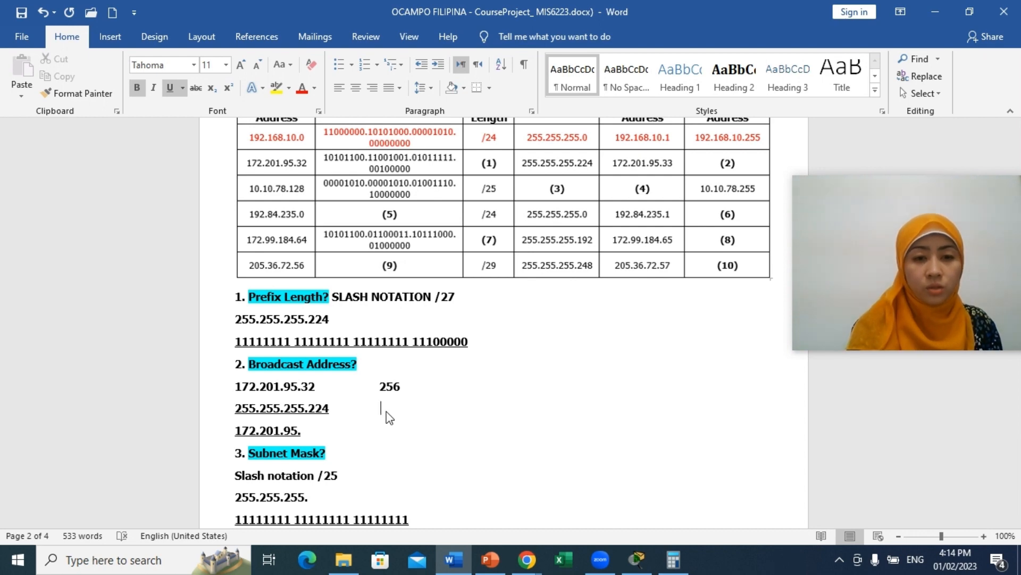
text(224)
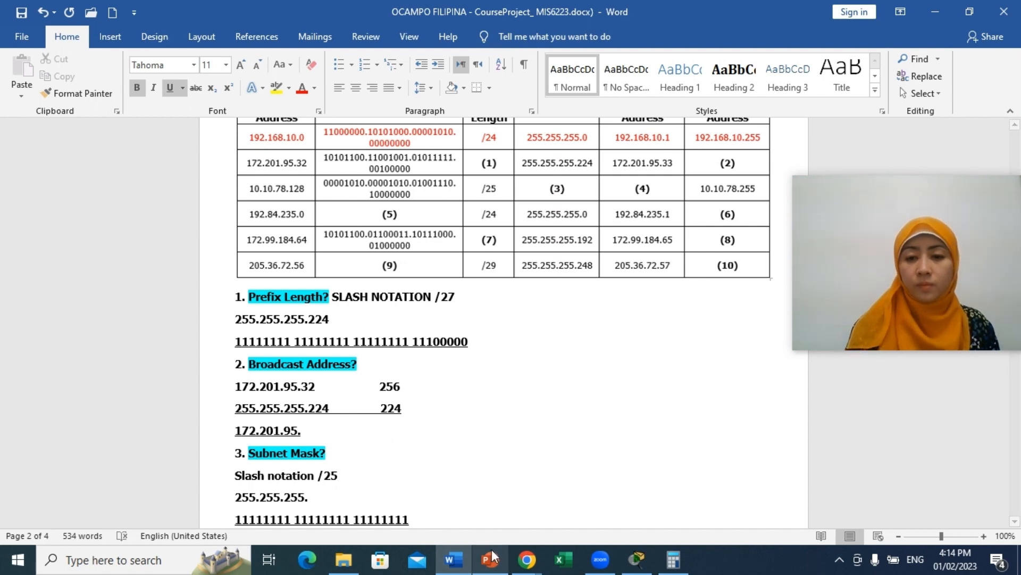
Compute 256 - 224 in Calculator and enter 32 beneath 224 in the Broadcast Address working
click(666, 563)
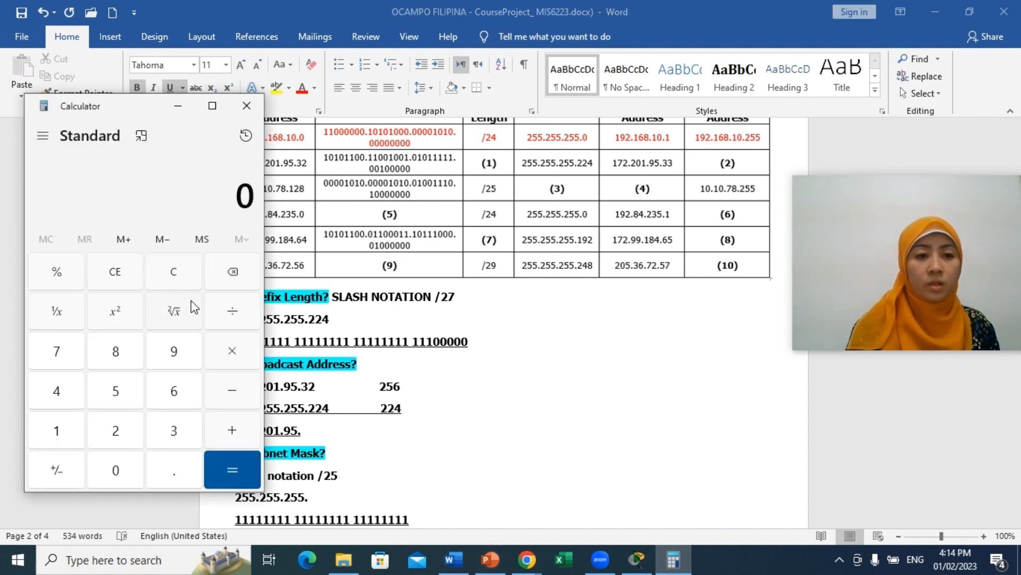
click(122, 432)
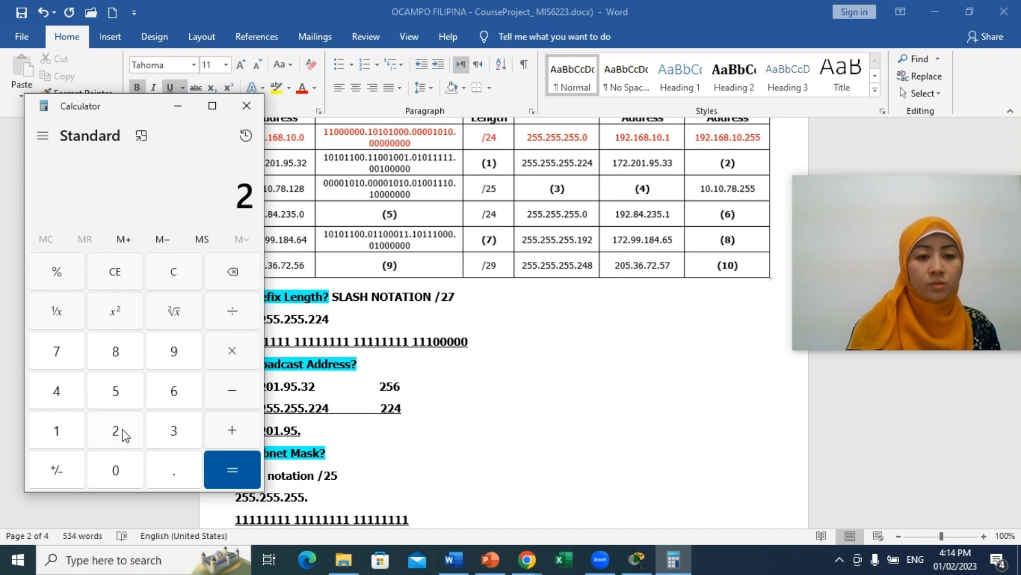
click(126, 395)
click(177, 396)
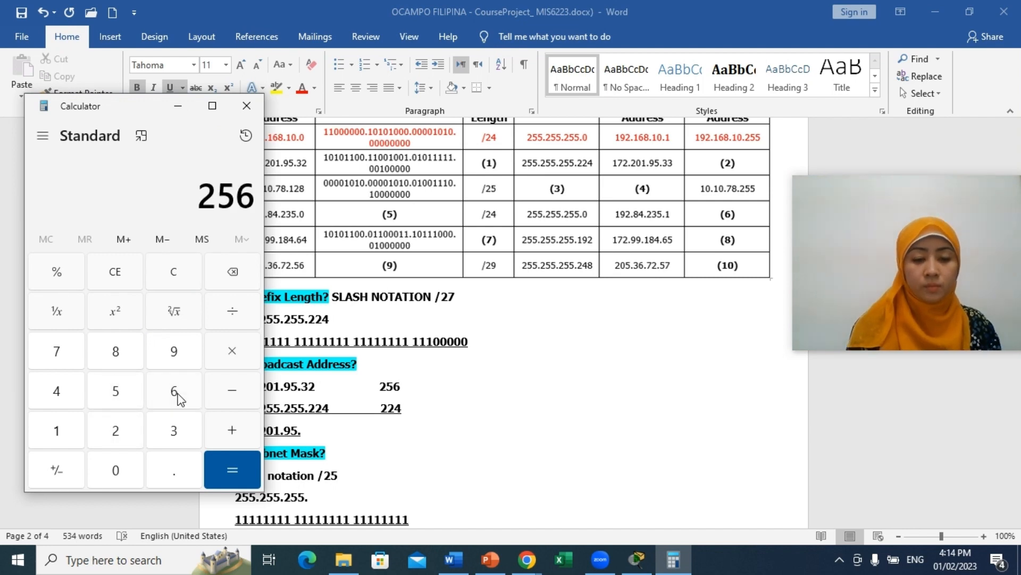
click(250, 400)
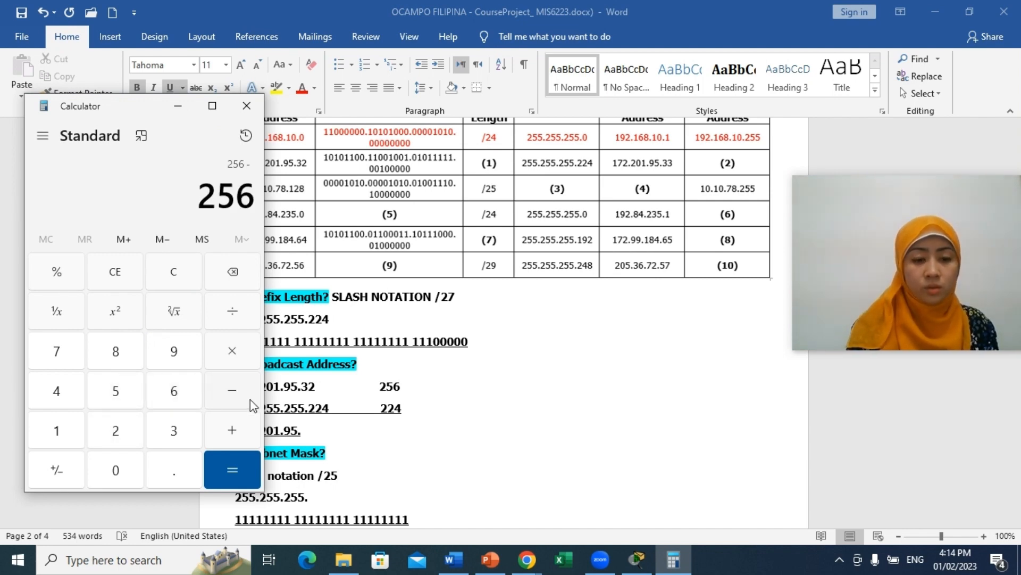
text(224)
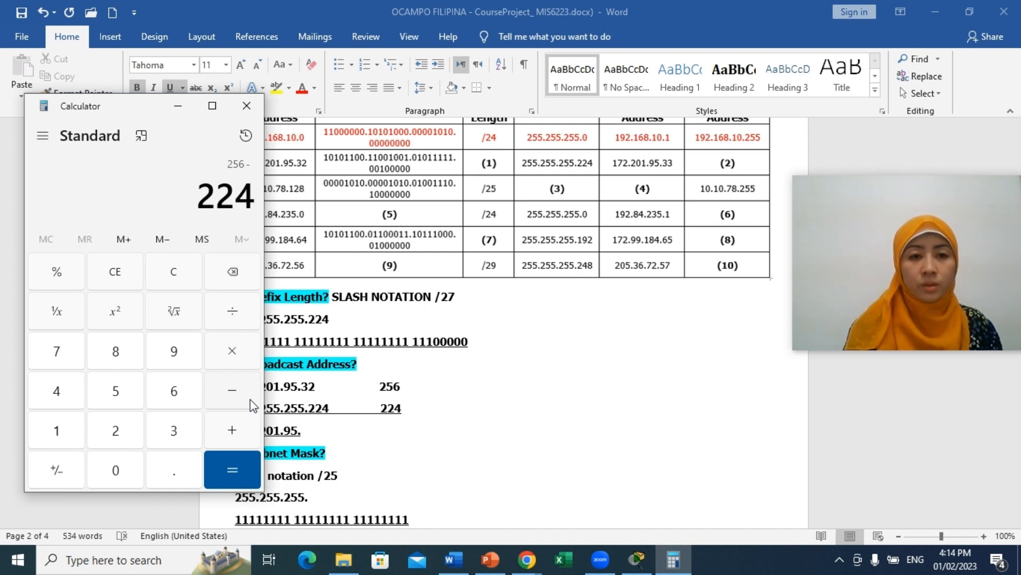
click(231, 473)
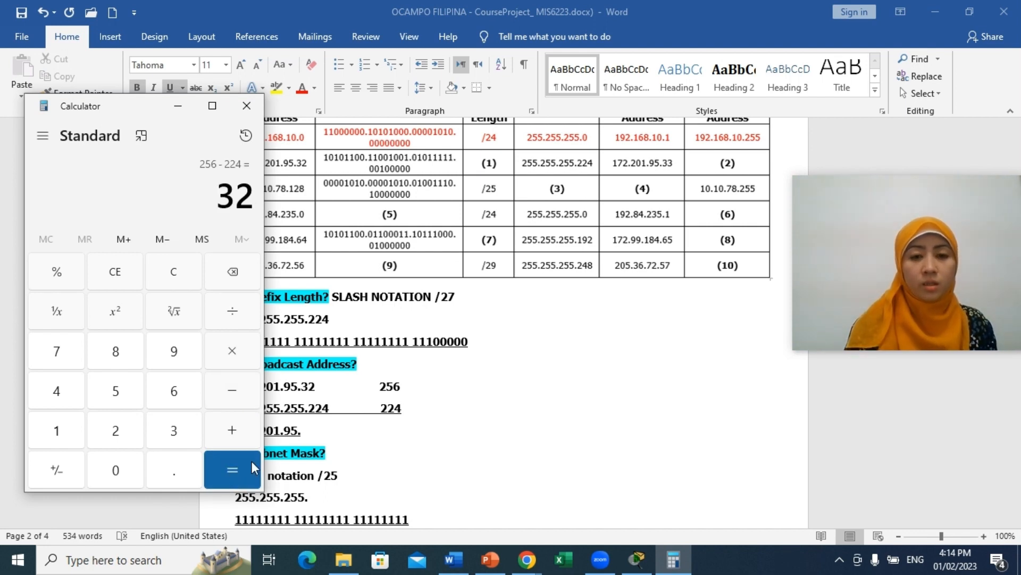
click(177, 107)
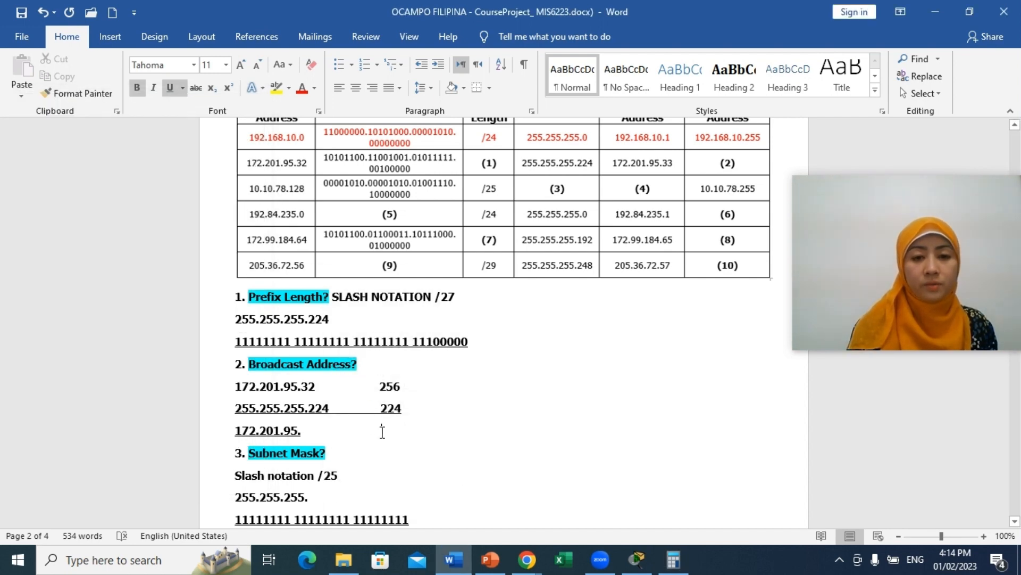
double_click(388, 433)
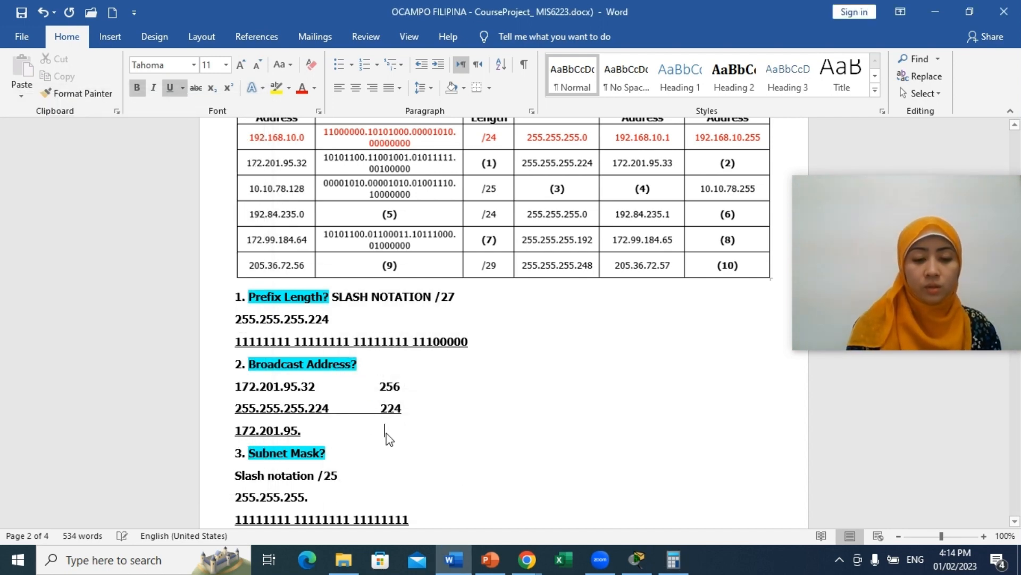
text(32)
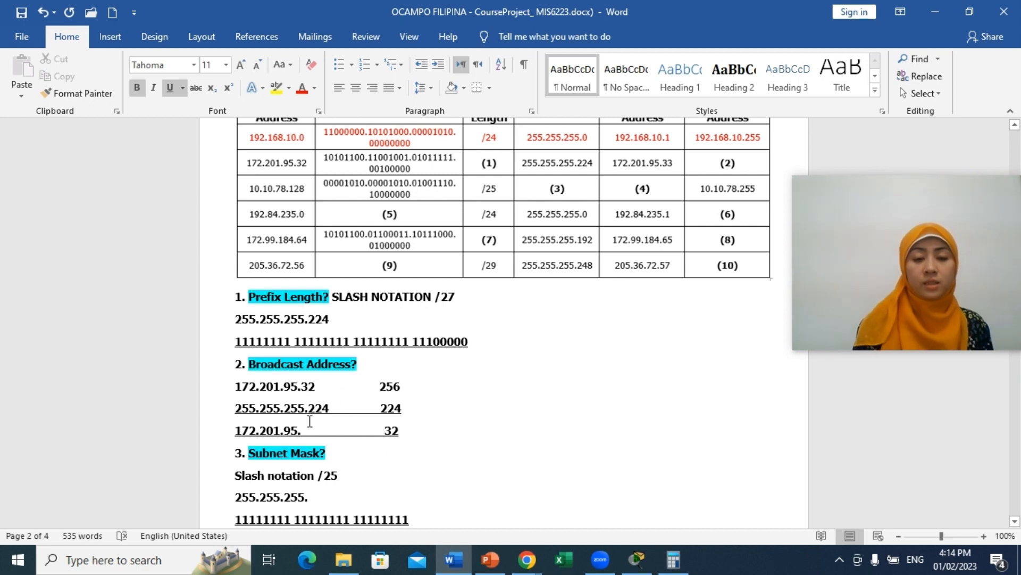
Write the expression 32+32= beside 256 on the first line of the Broadcast Address working
click(436, 389)
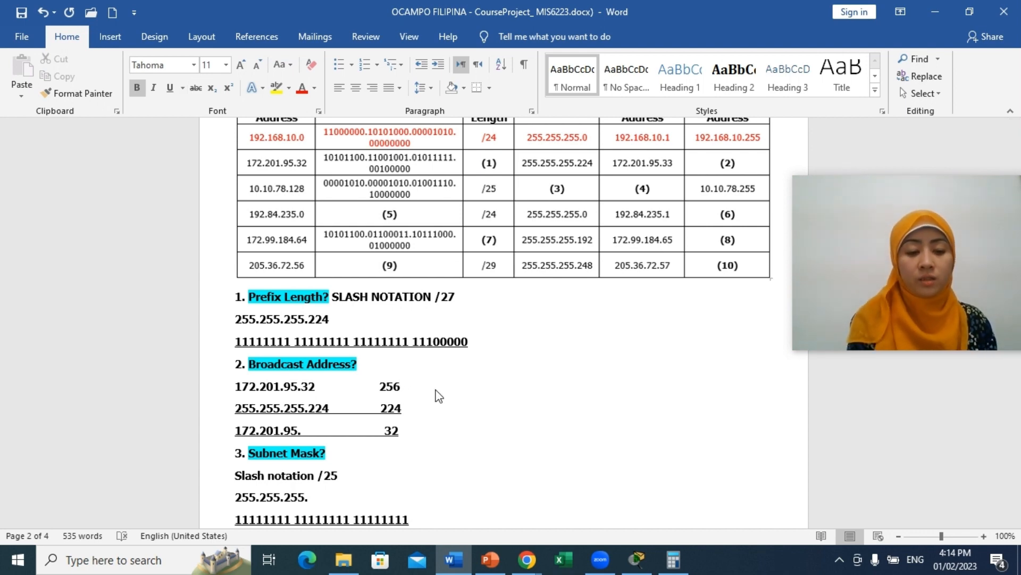
text(32)
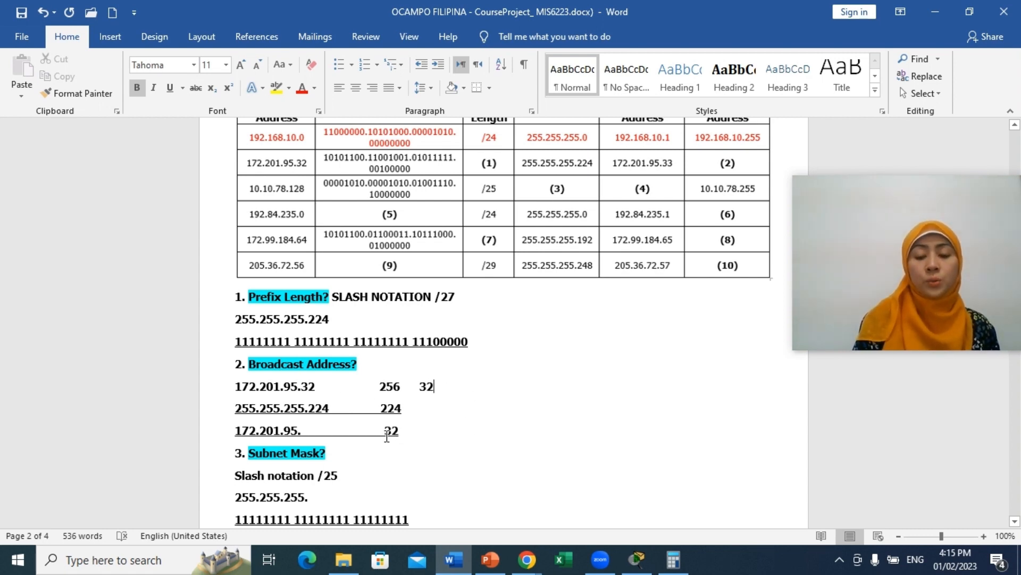
click(445, 388)
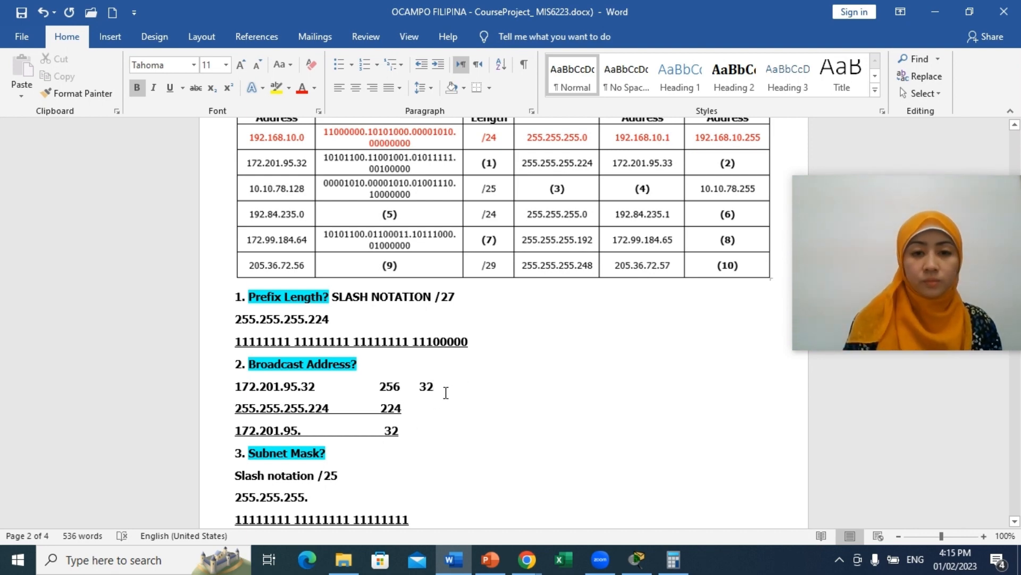
text(+)
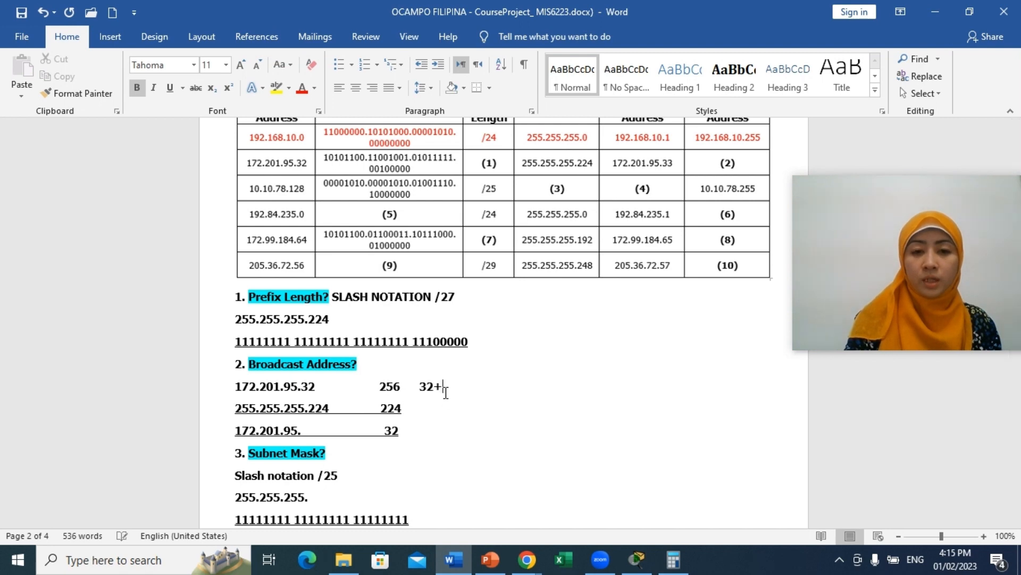
text(32)
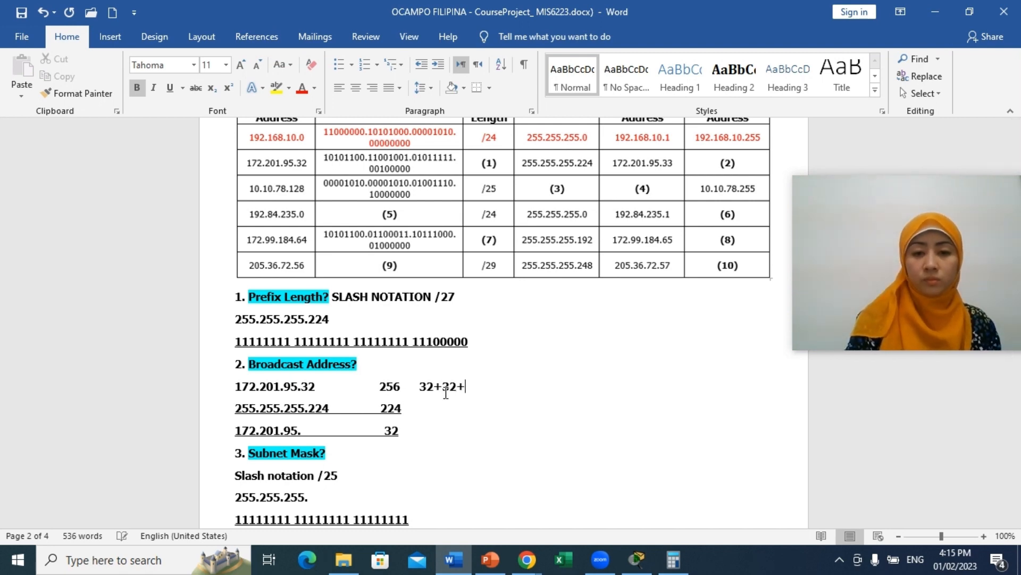
text(+)
key(BackSpace)
text(=)
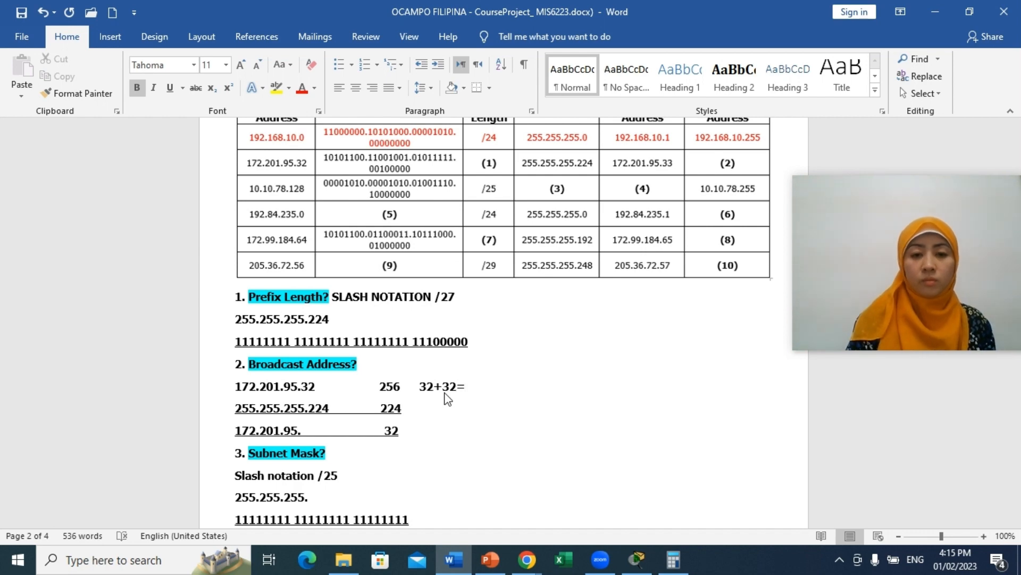
Insert a minus sign before 224 and tighten the spacing so the subtraction lines up under 256
click(381, 408)
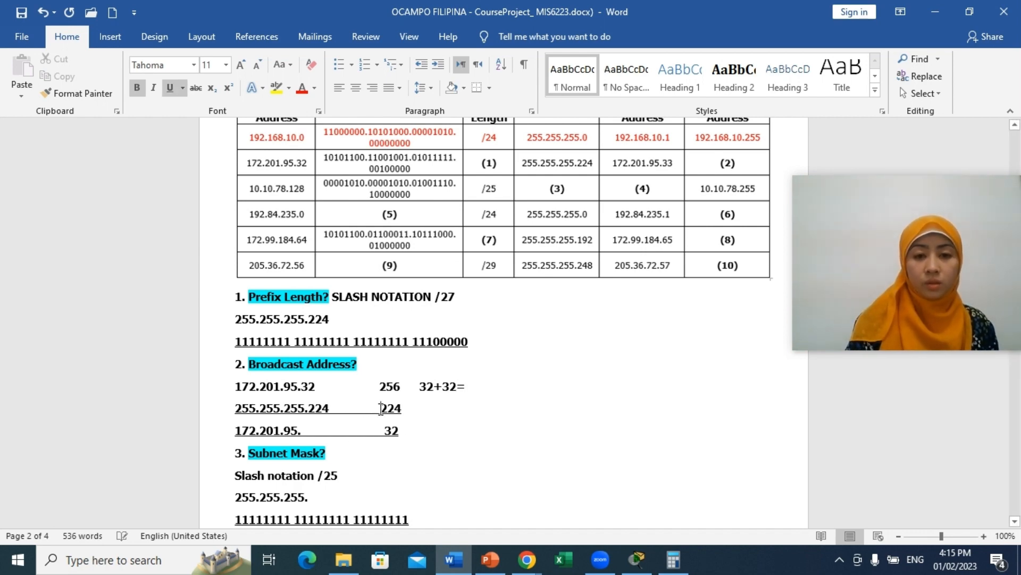
text(-)
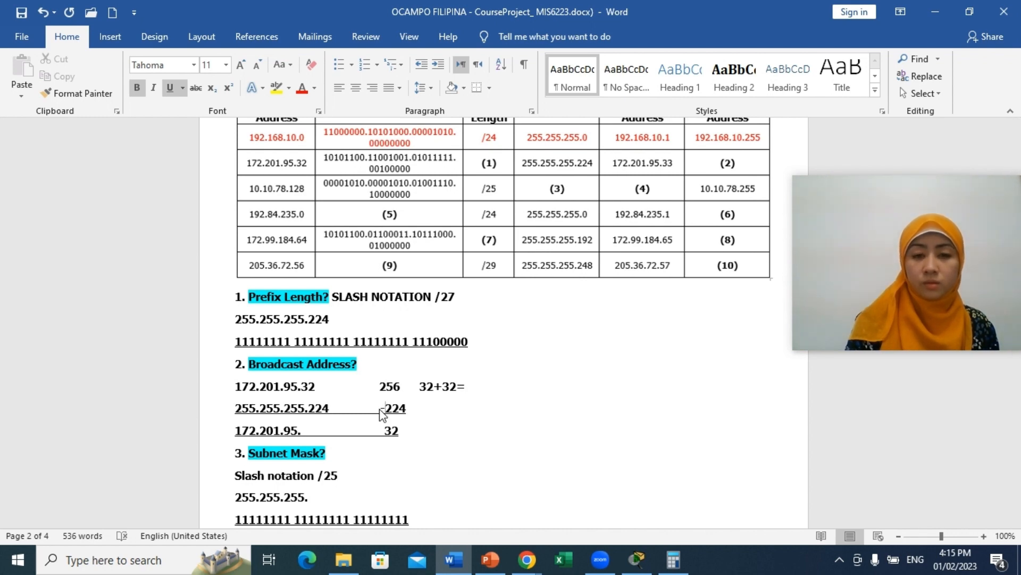
key(BackSpace)
text(-)
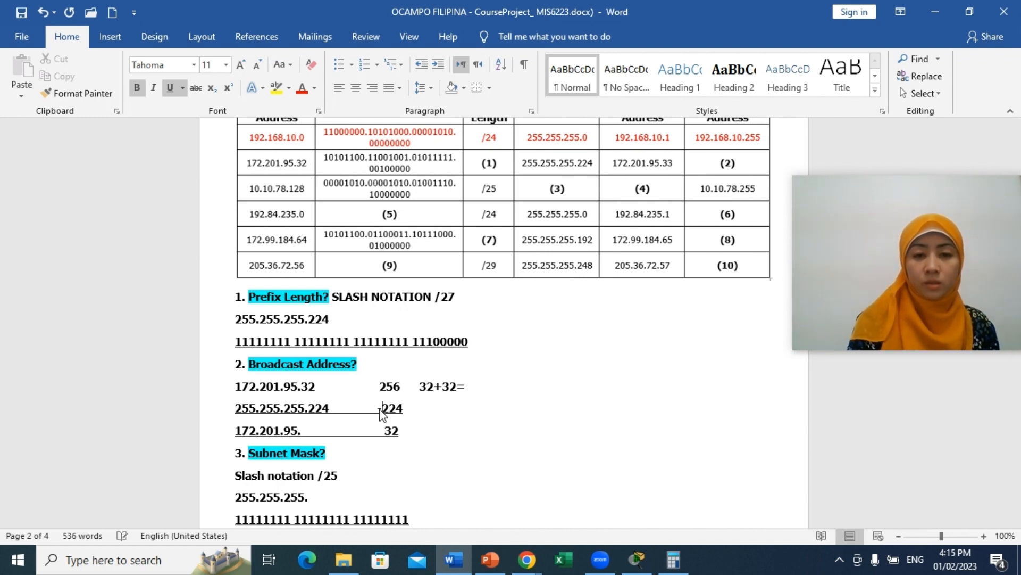
key(BackSpace)
key(BackSpace)
text(-)
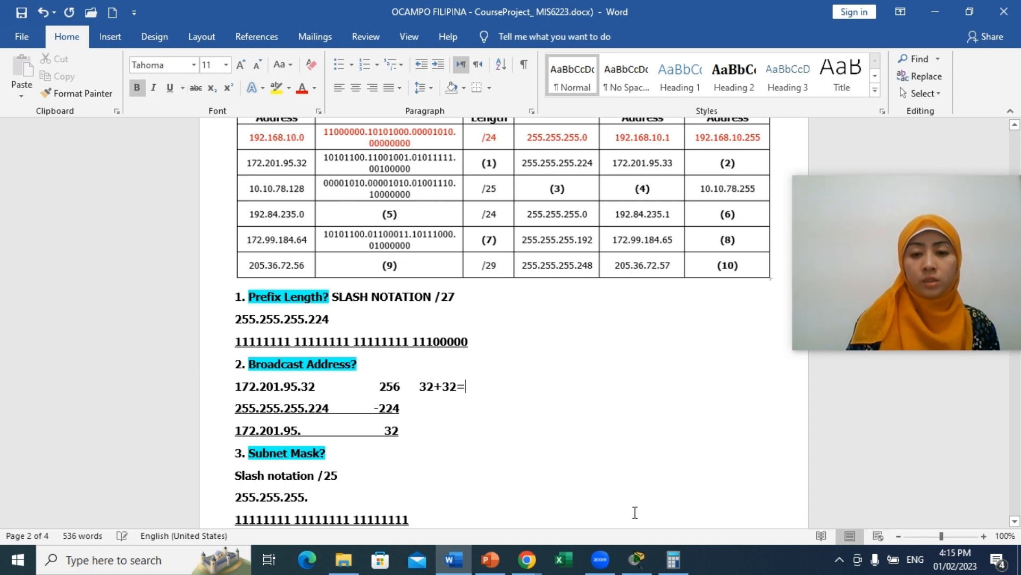
Add 32 to 32 in Calculator and enter 64 as the result of the 32+32= expression
click(673, 559)
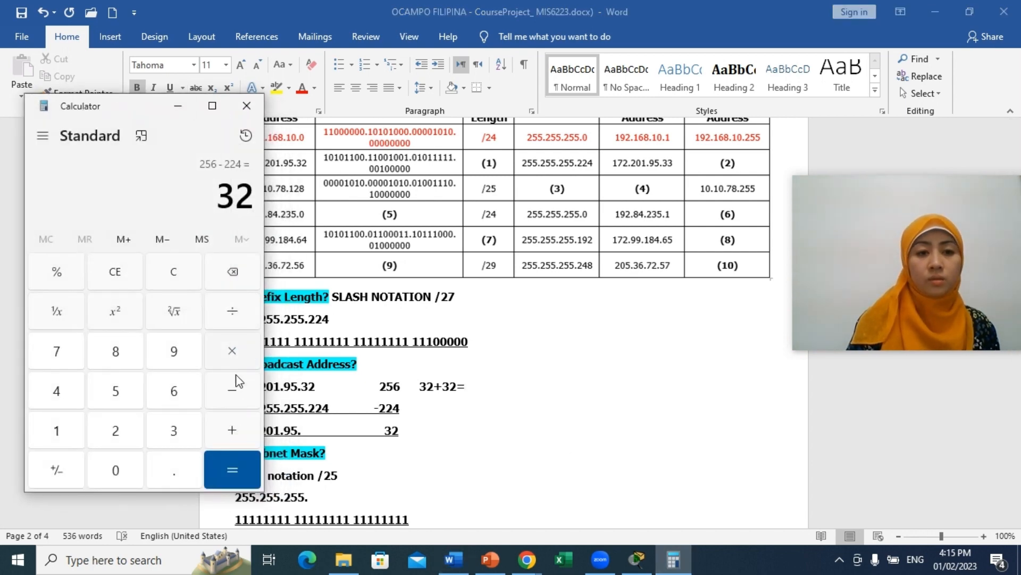
click(232, 430)
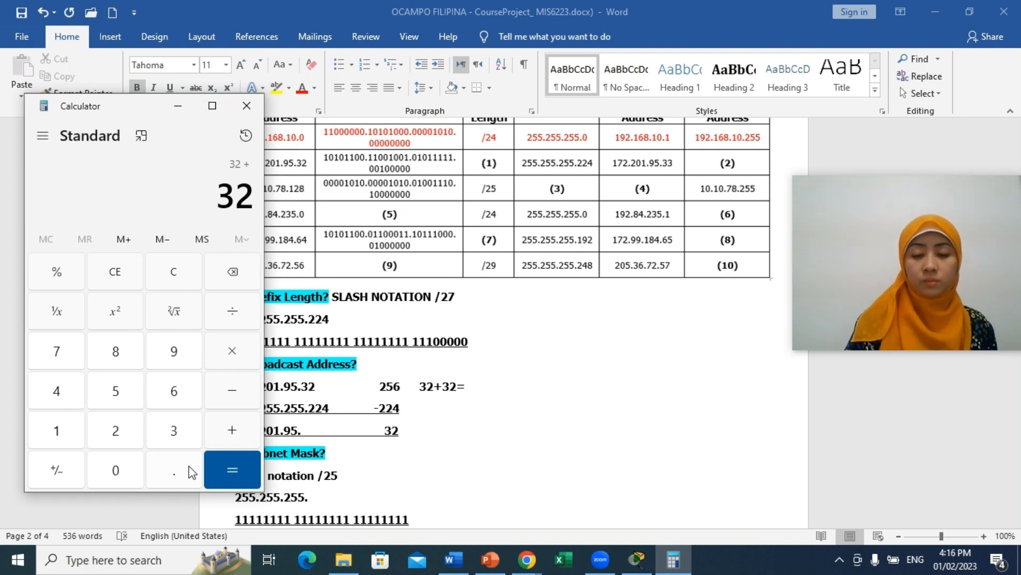
click(232, 472)
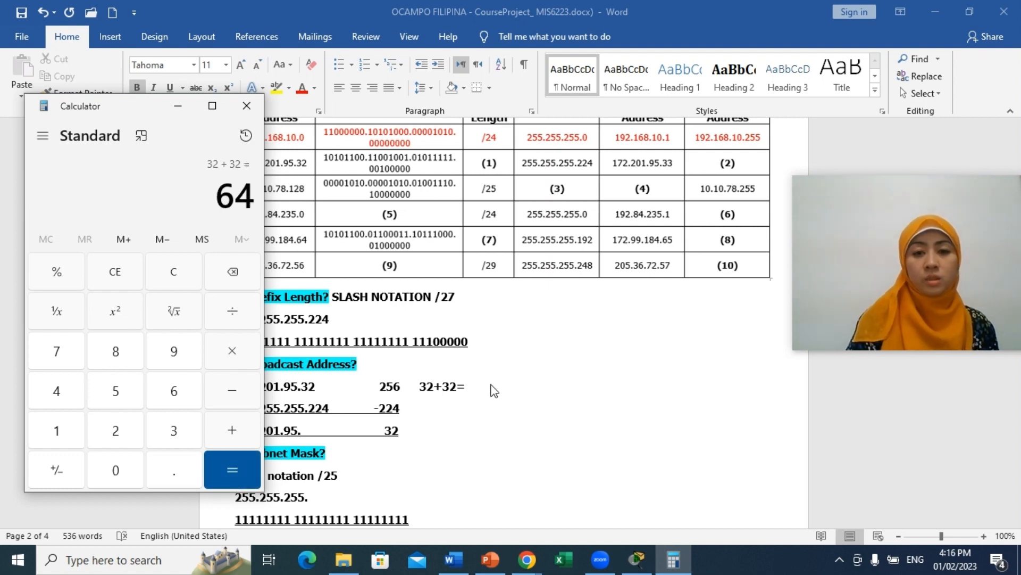
click(466, 388)
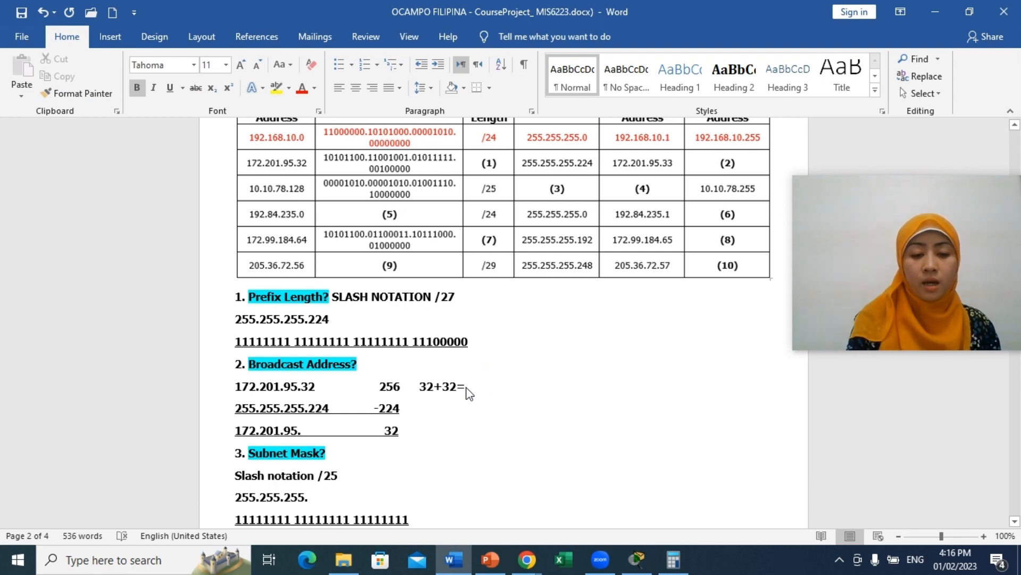
text(64)
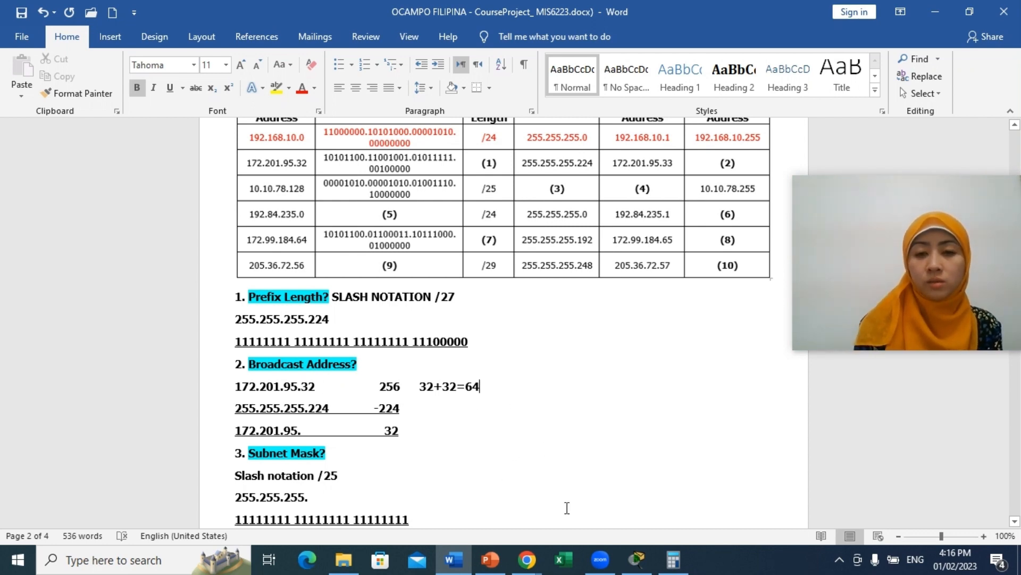
Extend the expression after 64 with -1=63
text(-1)
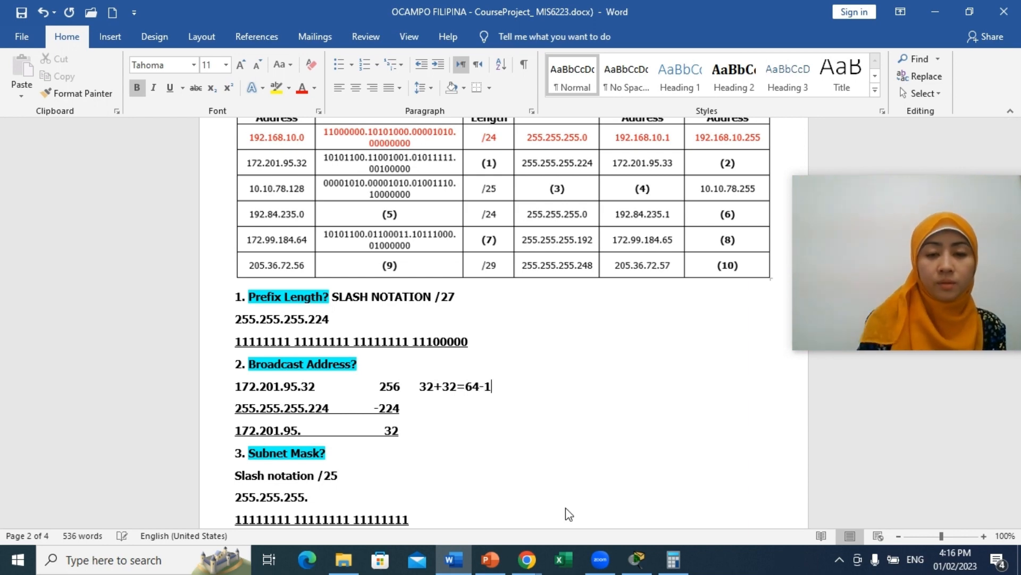
text(=)
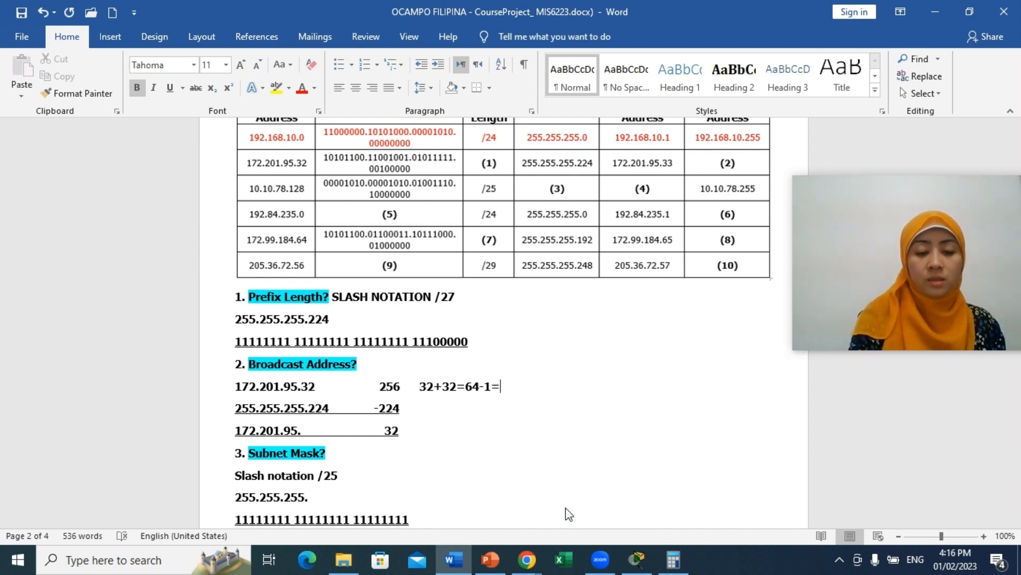
text(63)
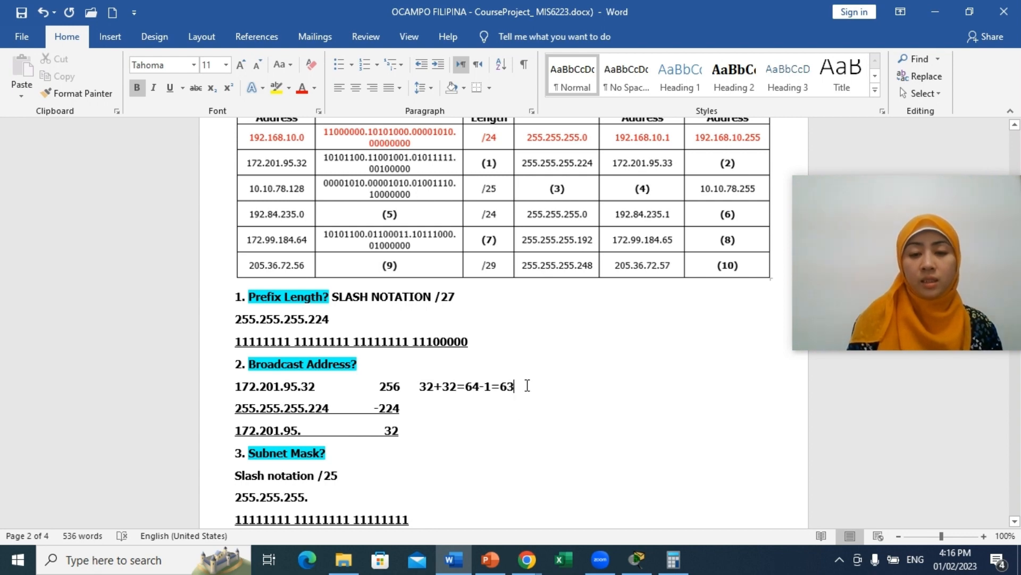
Complete the broadcast address 172.201.95. with 63 as its last octet
click(312, 430)
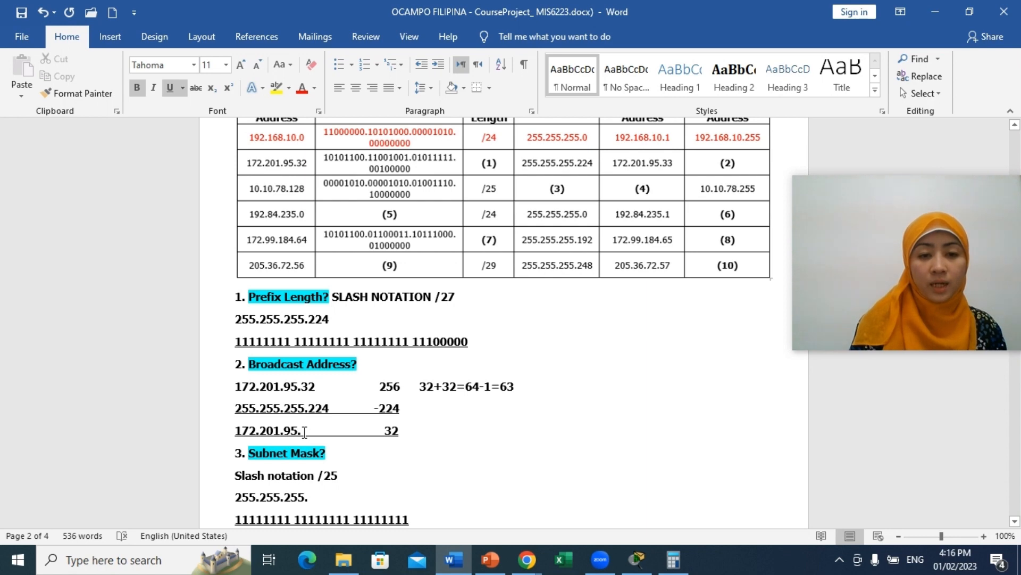
key(Delete)
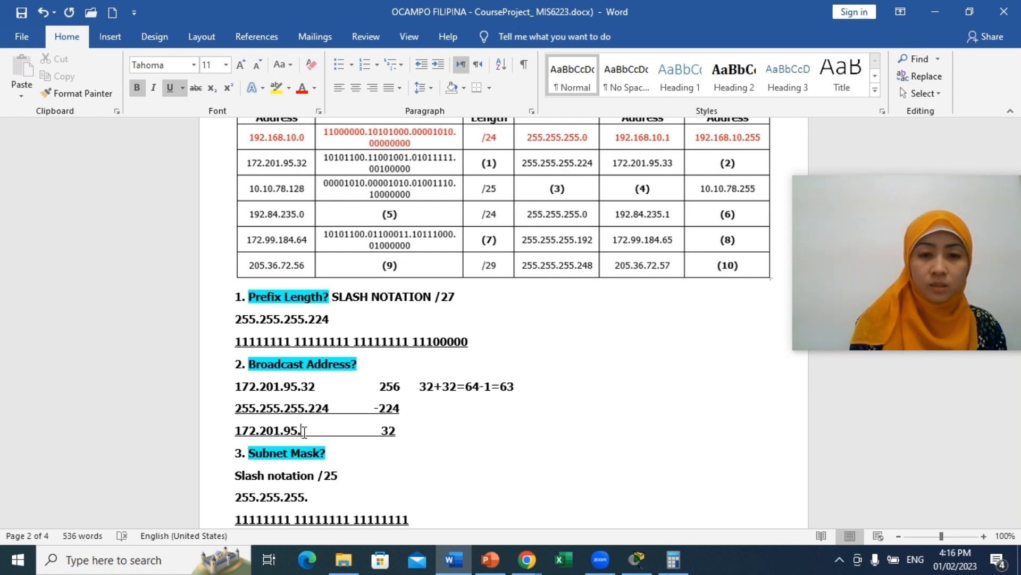
text(63)
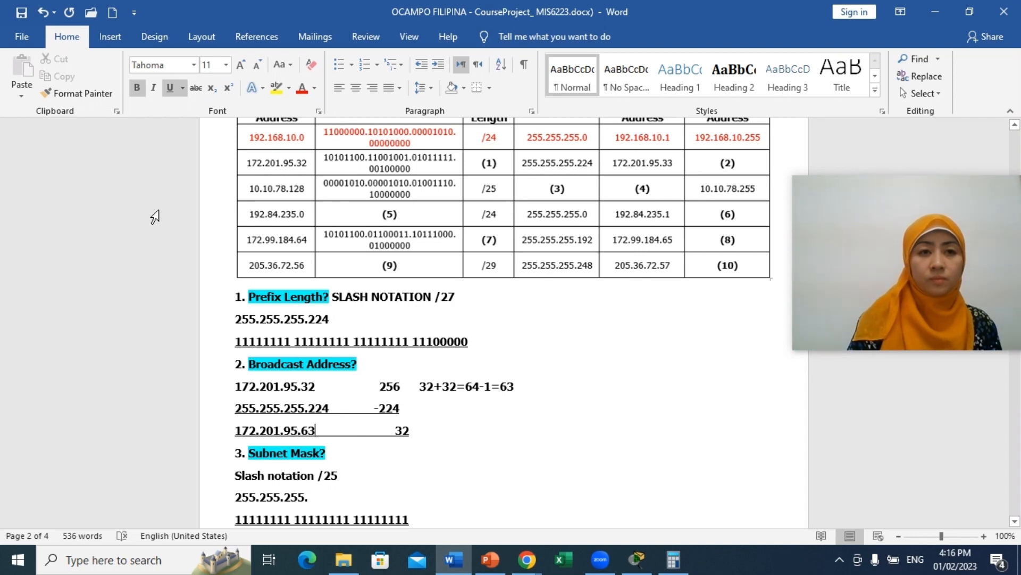
Highlight the broadcast address answer 172.201.95.63 in red
drag(236, 430, 317, 428)
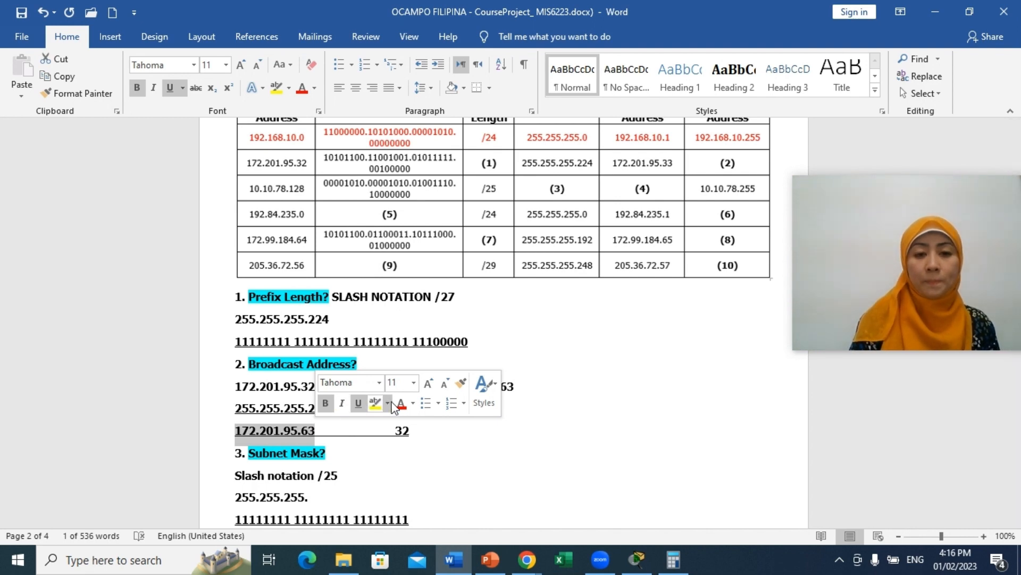
click(413, 403)
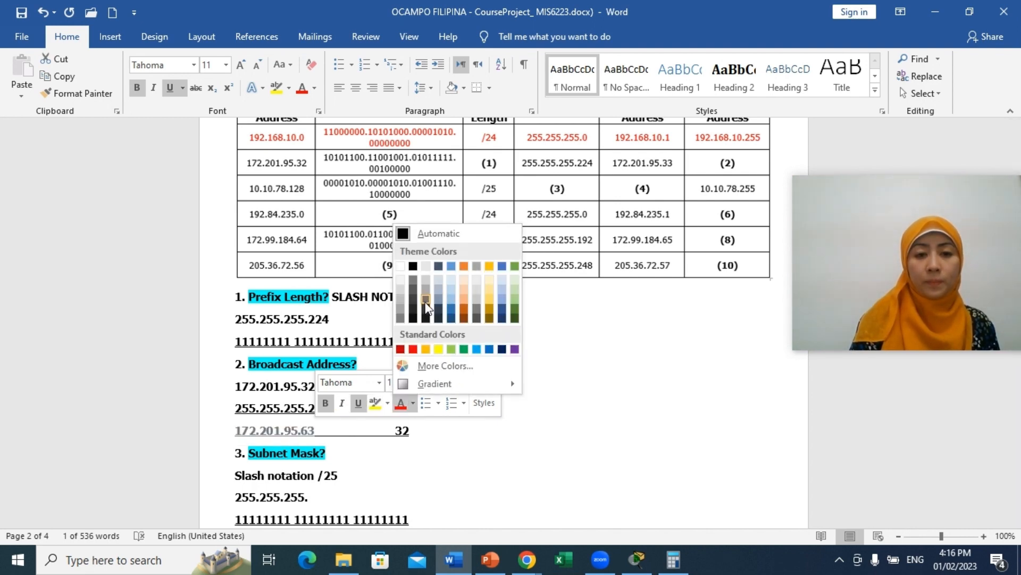
click(387, 403)
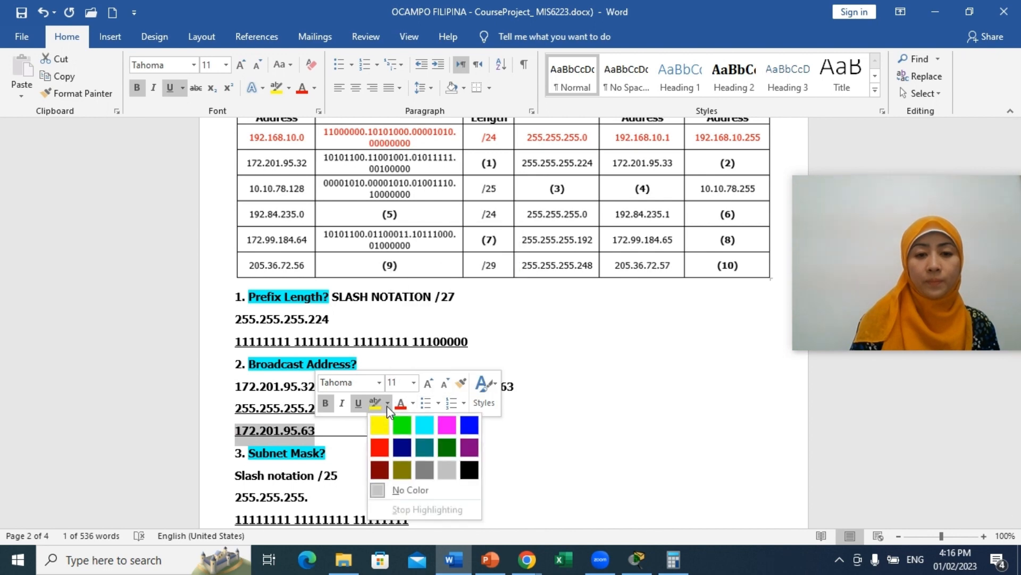
click(383, 452)
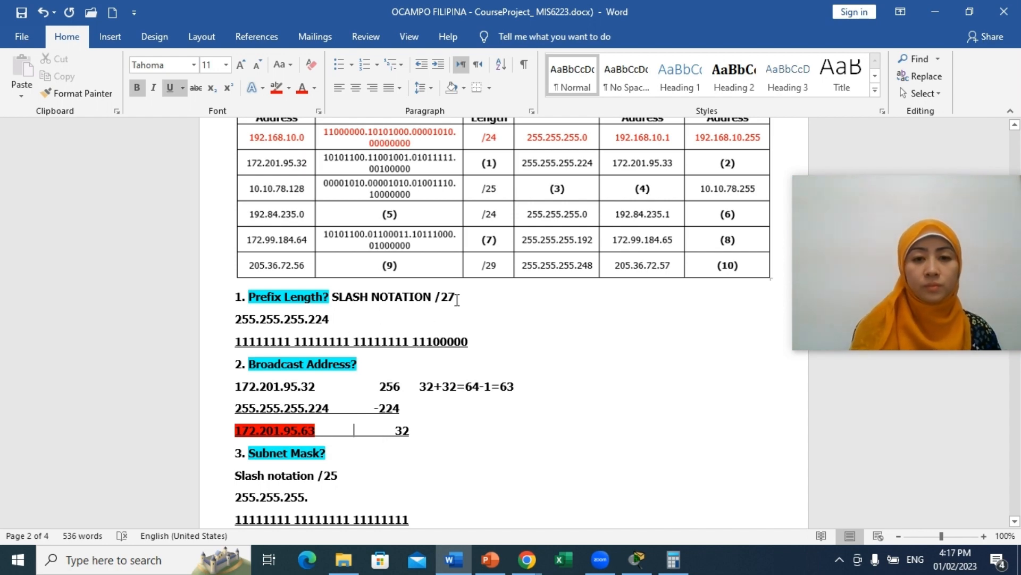
Highlight the prefix length answer SLASH NOTATION /27 in red
drag(455, 296, 354, 297)
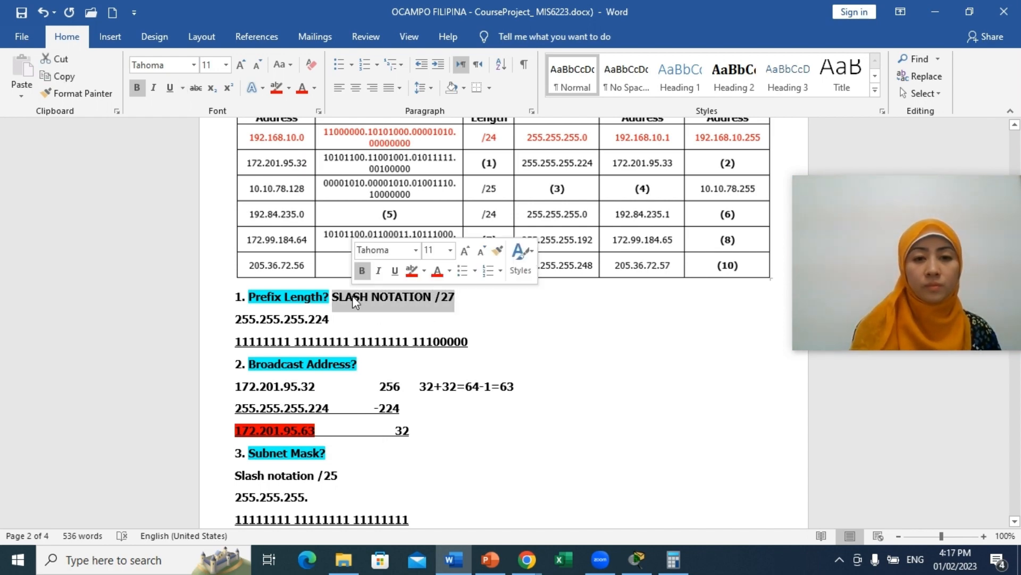
click(424, 271)
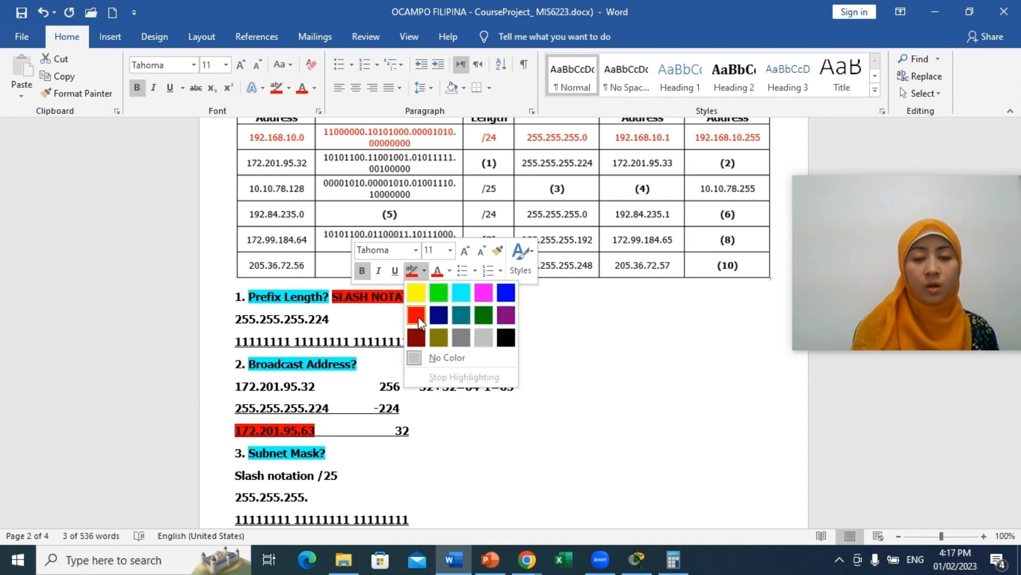
click(418, 316)
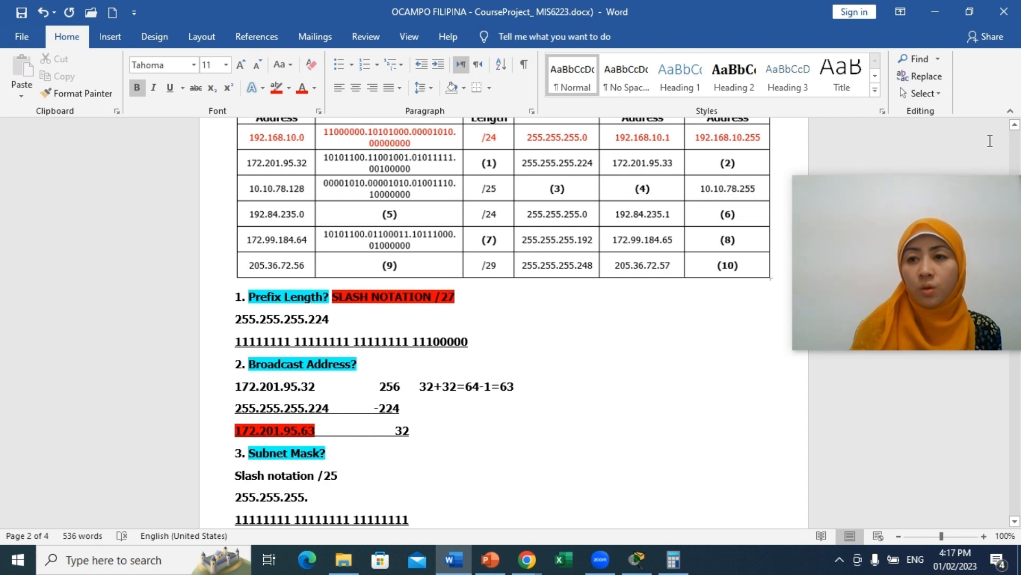
Complete the binary mask under item 3, Subnet Mask, with 10000000 as its fourth octet
drag(956, 197, 911, 143)
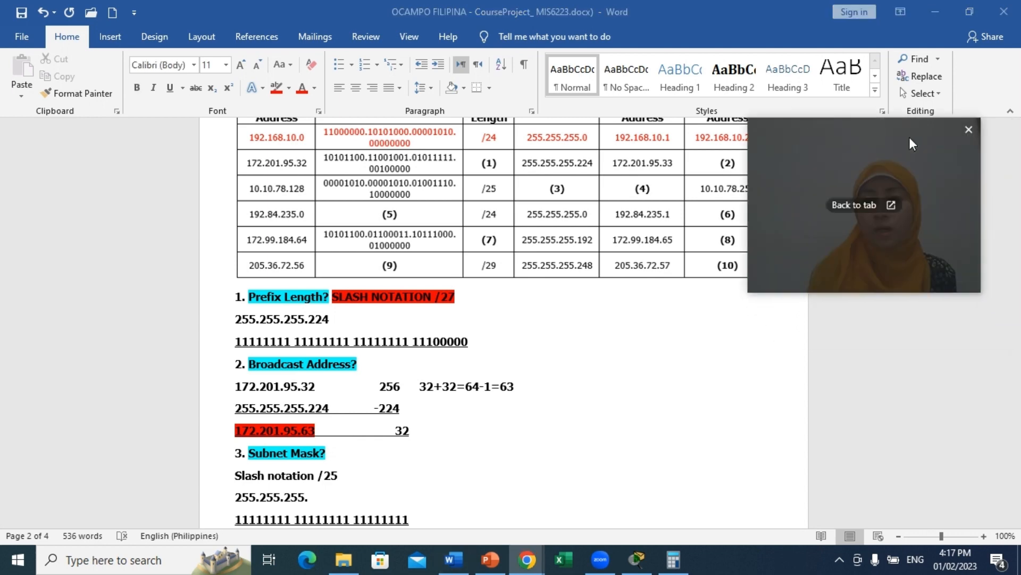
click(1009, 311)
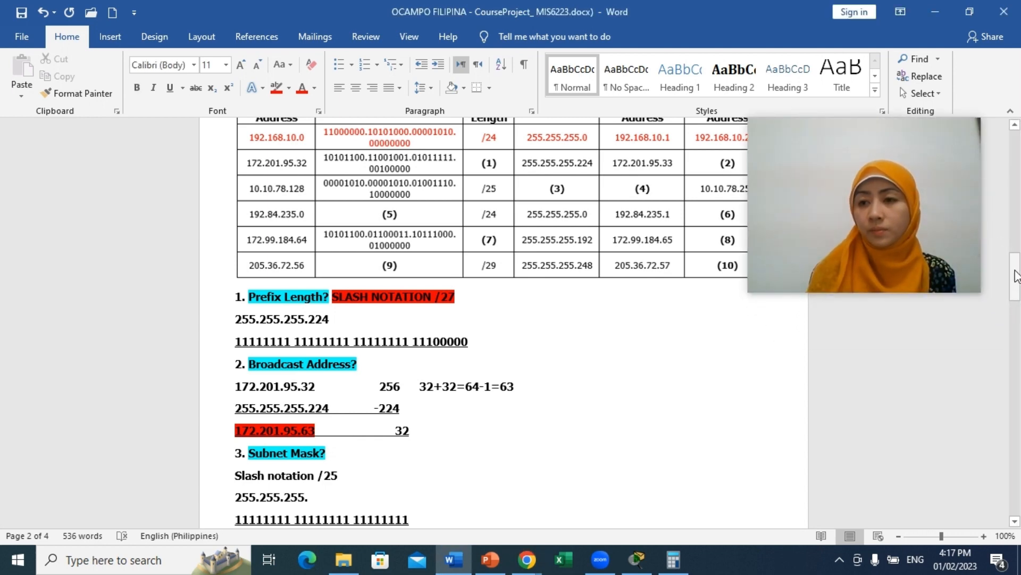
drag(1015, 270, 1015, 275)
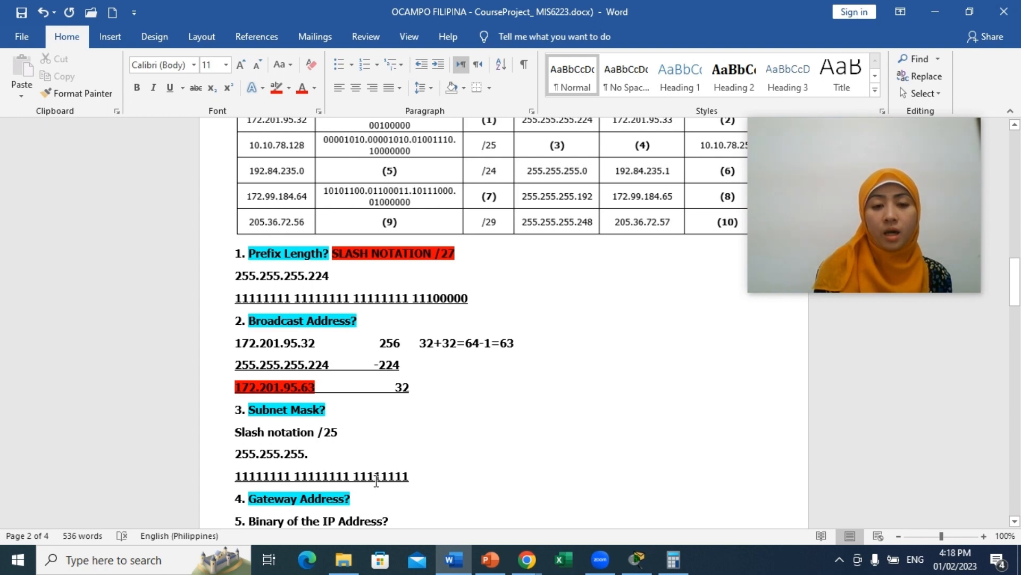
click(431, 476)
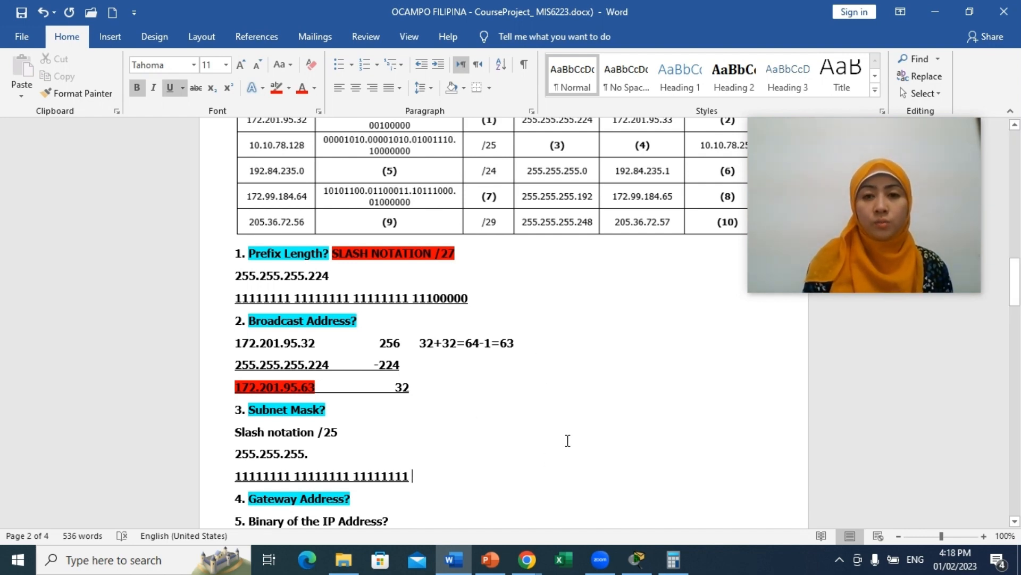
drag(1017, 291, 1019, 368)
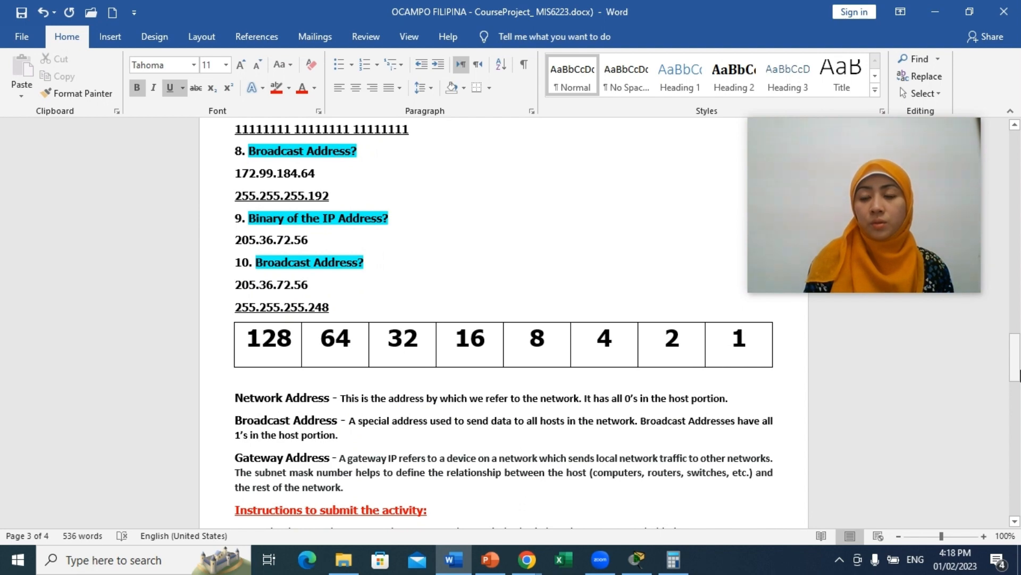
drag(1017, 371, 1017, 318)
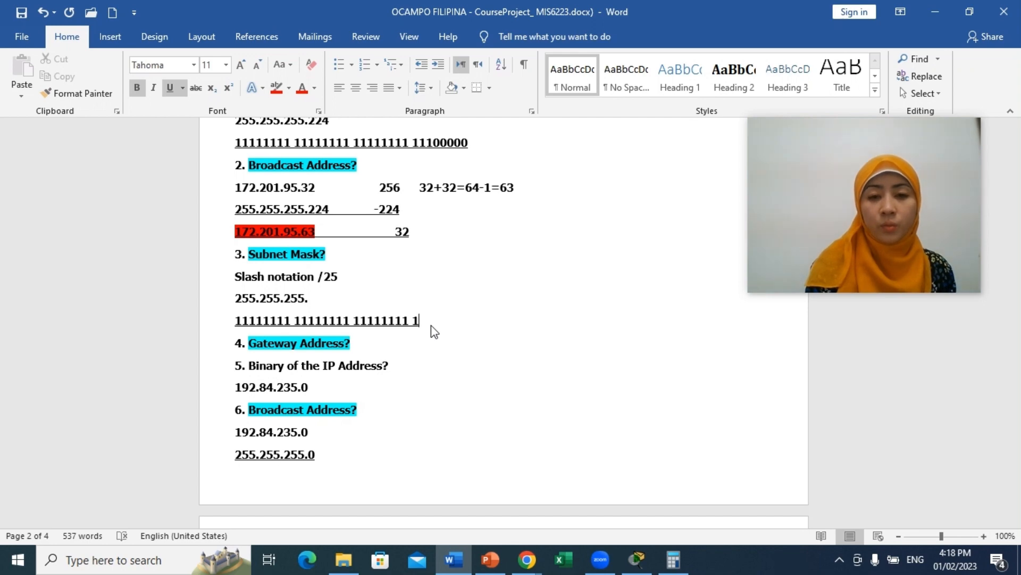
text(00000)
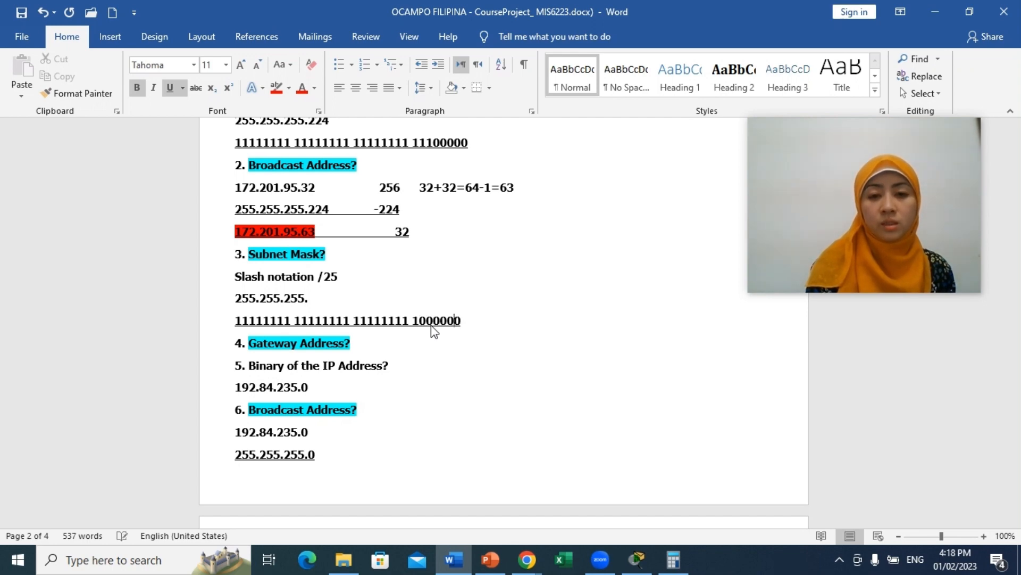
text(0)
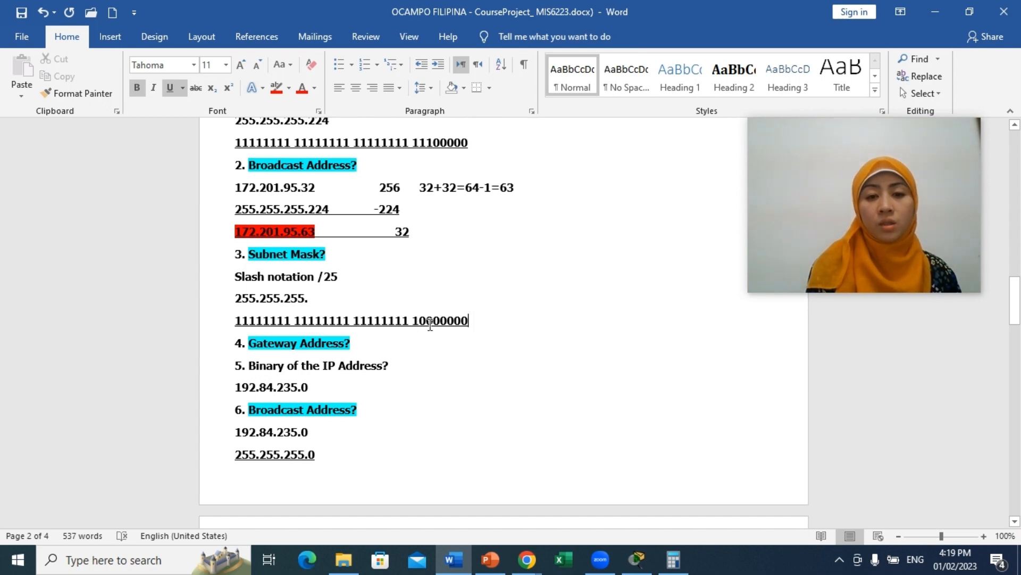
Convert the binary mask's last octet using the place-value table and complete 255.255.255. under Subnet Mask with 128
drag(413, 320, 468, 319)
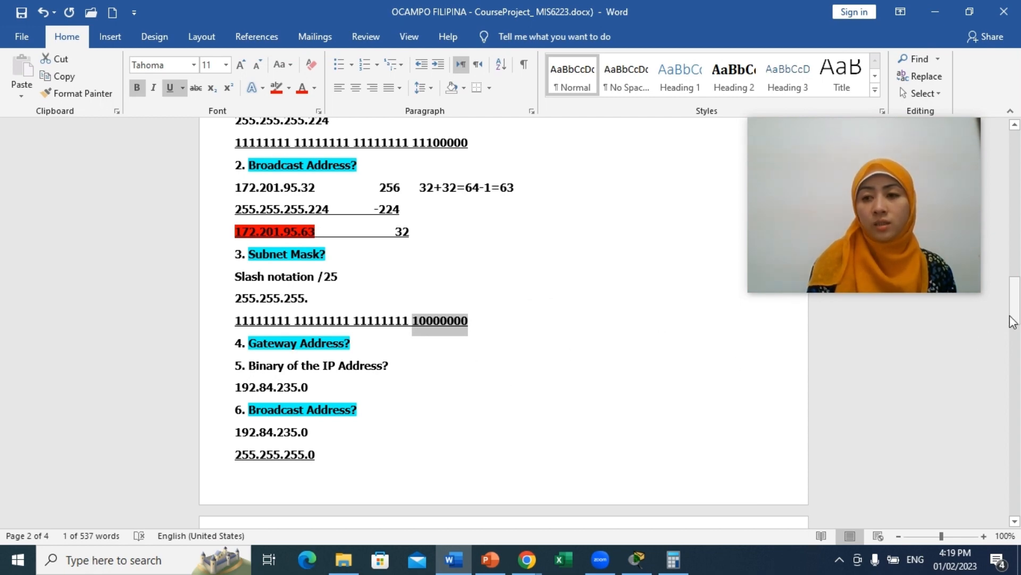
drag(1014, 320, 1014, 386)
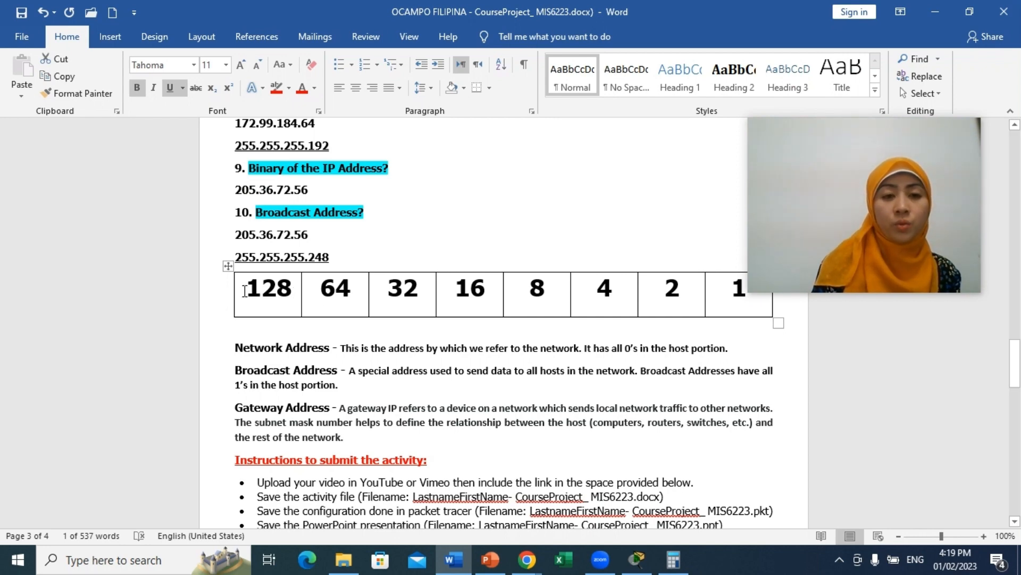
drag(1017, 371, 1017, 310)
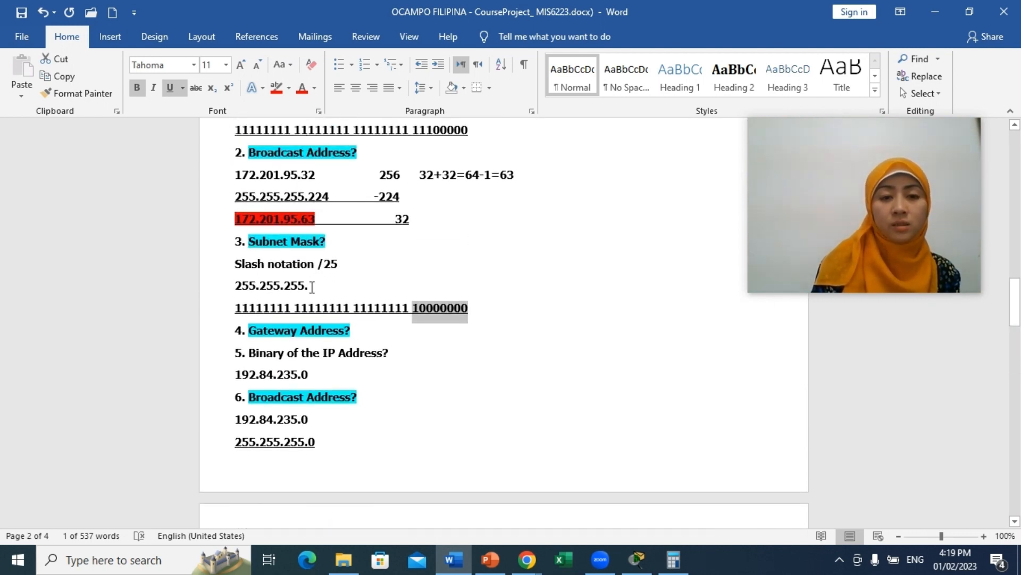
click(312, 287)
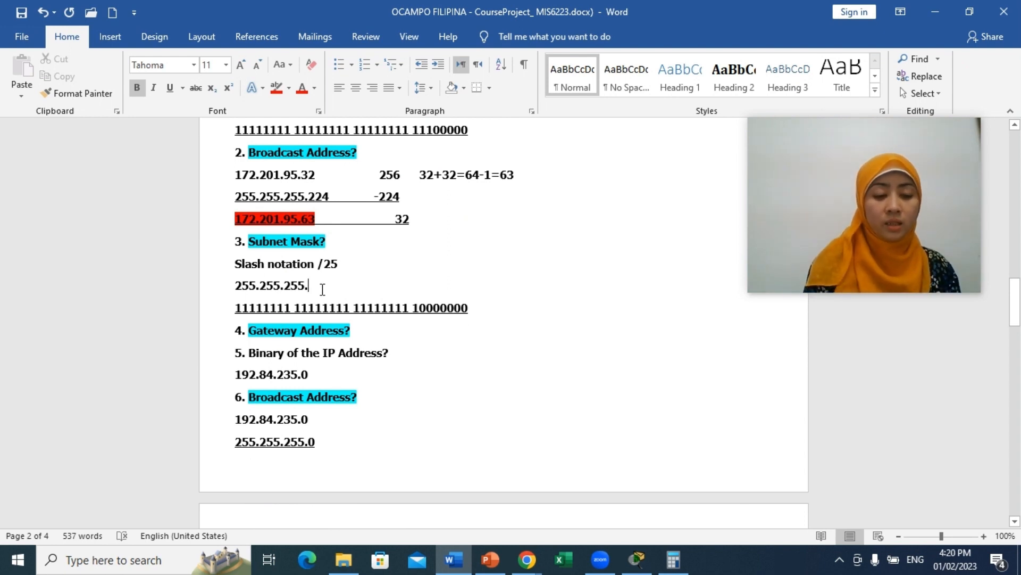
text(128)
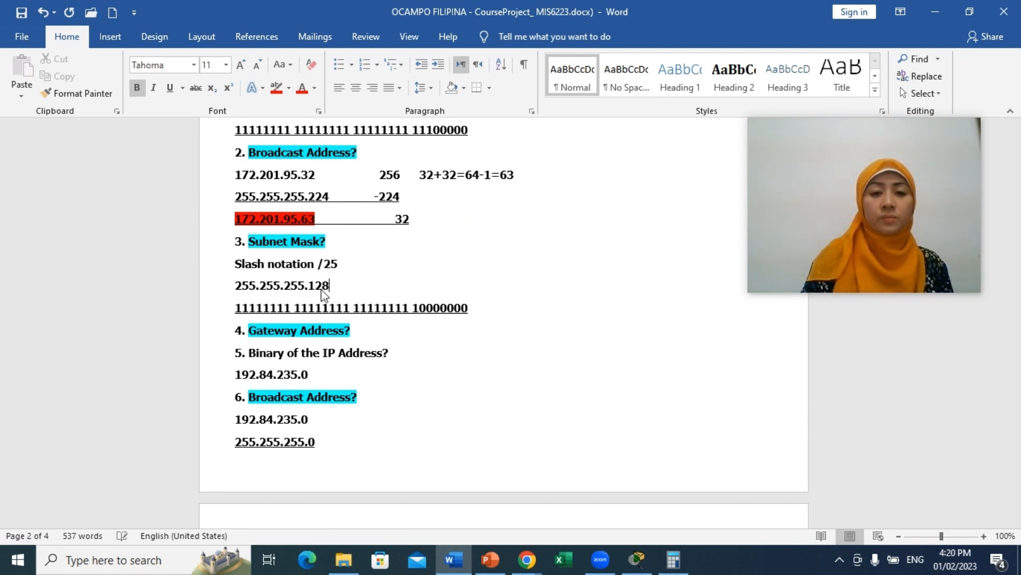
Highlight the subnet mask answer 255.255.255.128 in red
drag(335, 284, 247, 290)
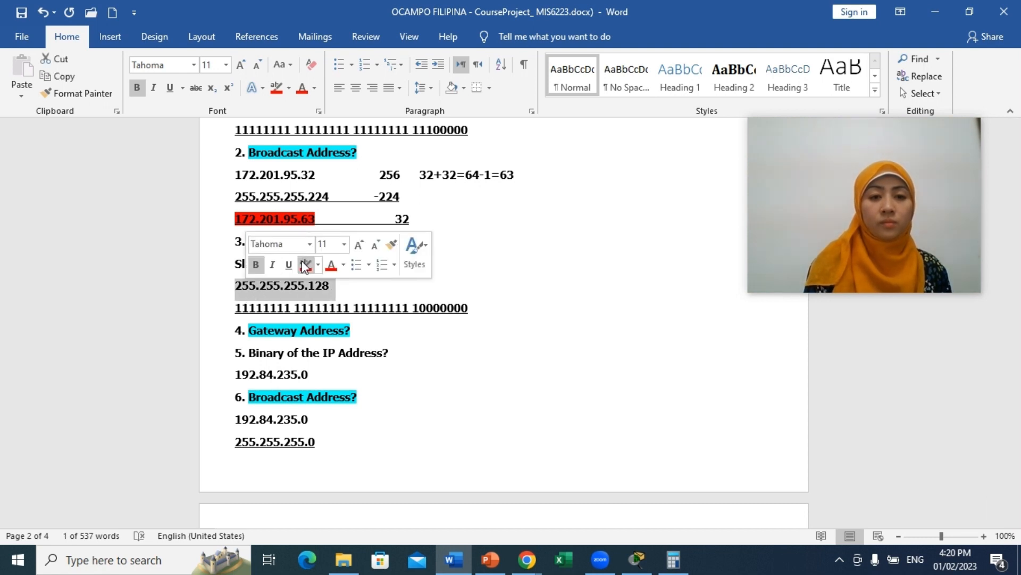
click(318, 265)
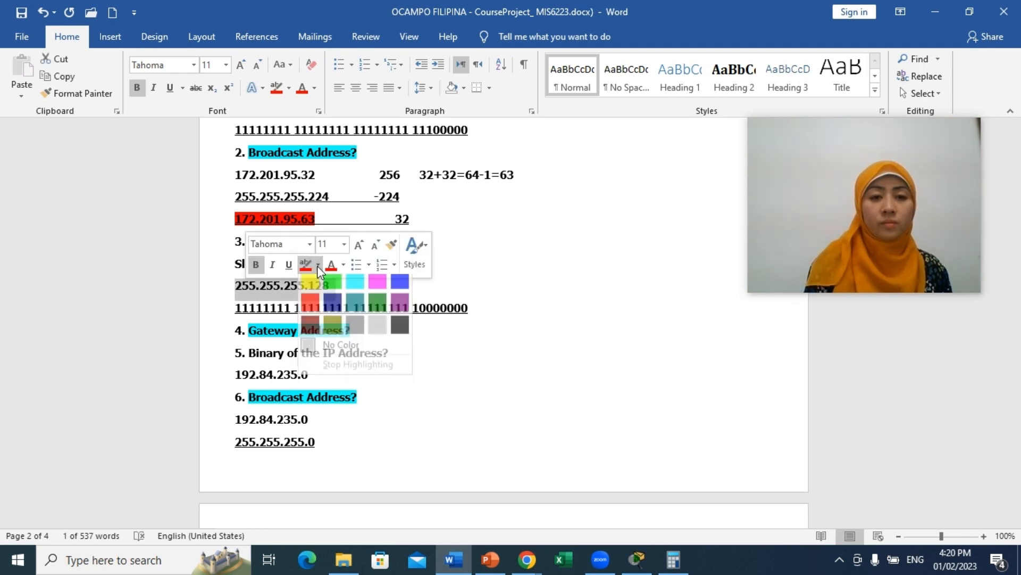
click(311, 309)
click(368, 332)
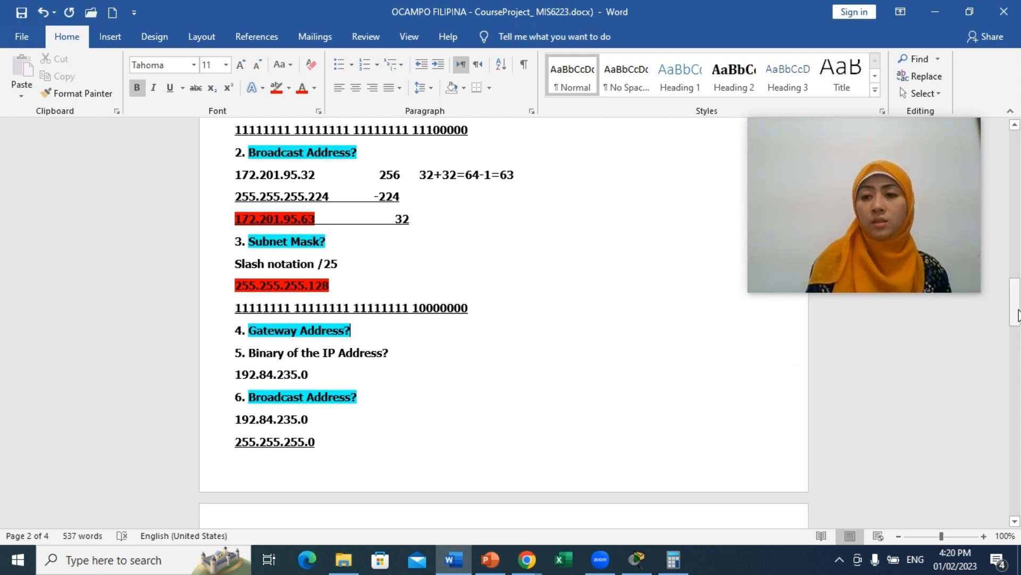
Check the 10.10.78.128 row of the subnetting table and add 10.10.78.129 on a new line under item 4, Gateway Address
drag(1016, 315, 1017, 366)
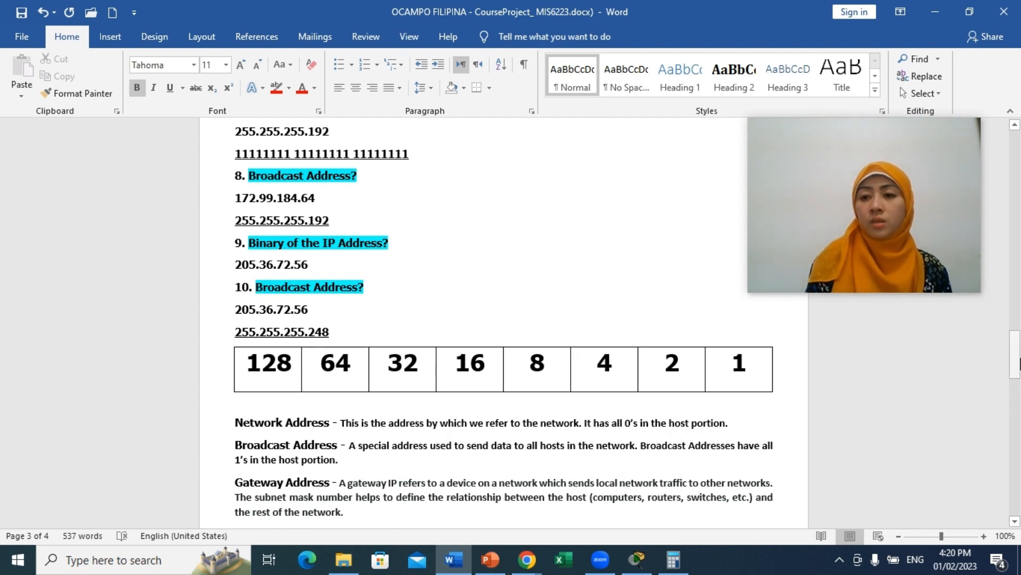
drag(1016, 361, 1016, 316)
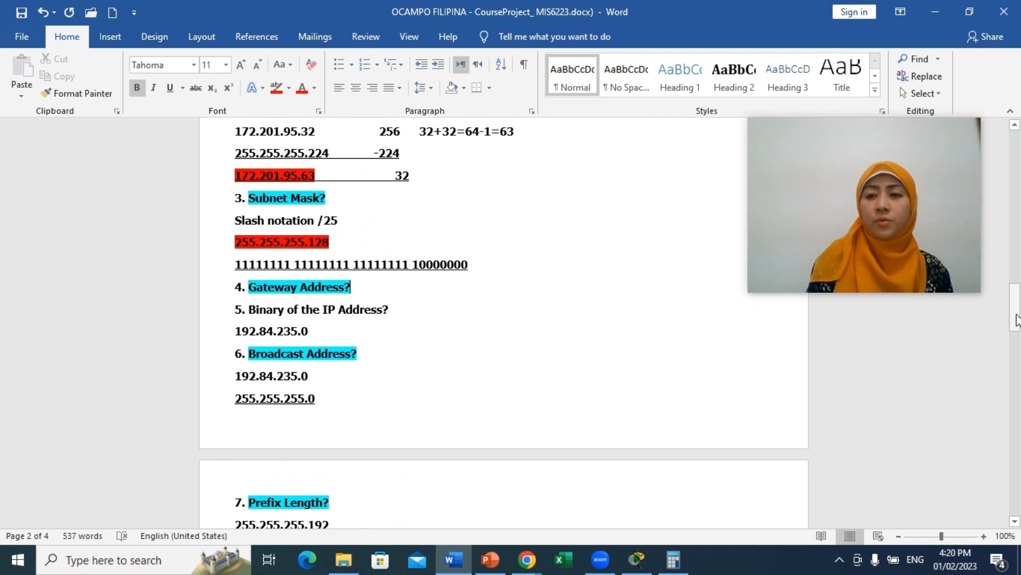
drag(1014, 322, 1014, 287)
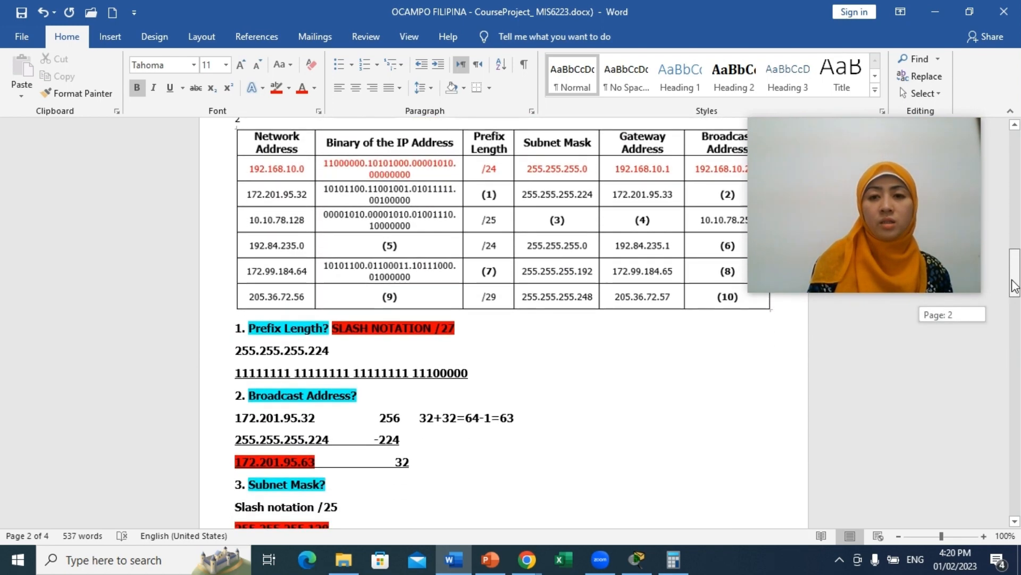
drag(888, 155, 921, 319)
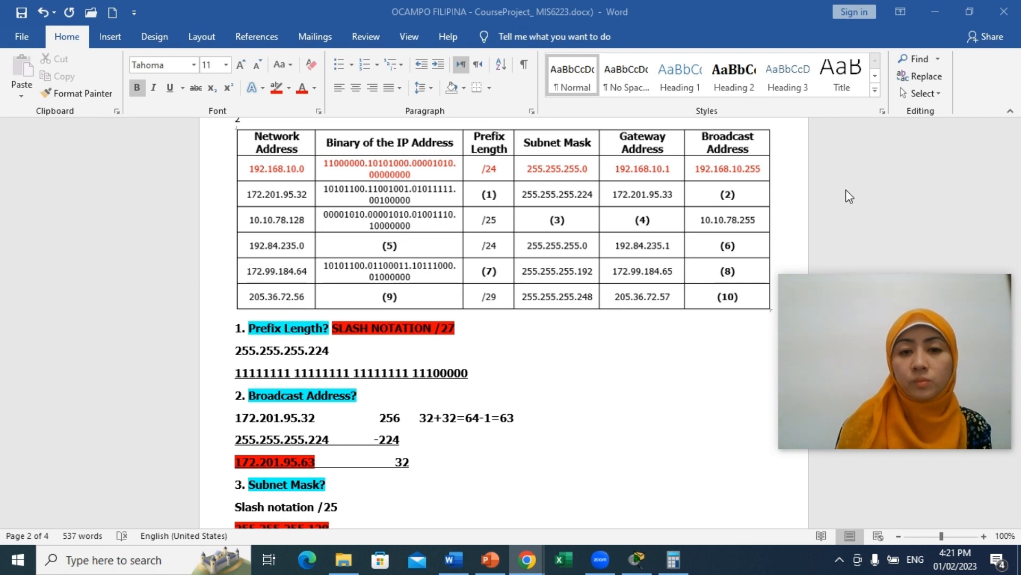
drag(1017, 250, 1017, 279)
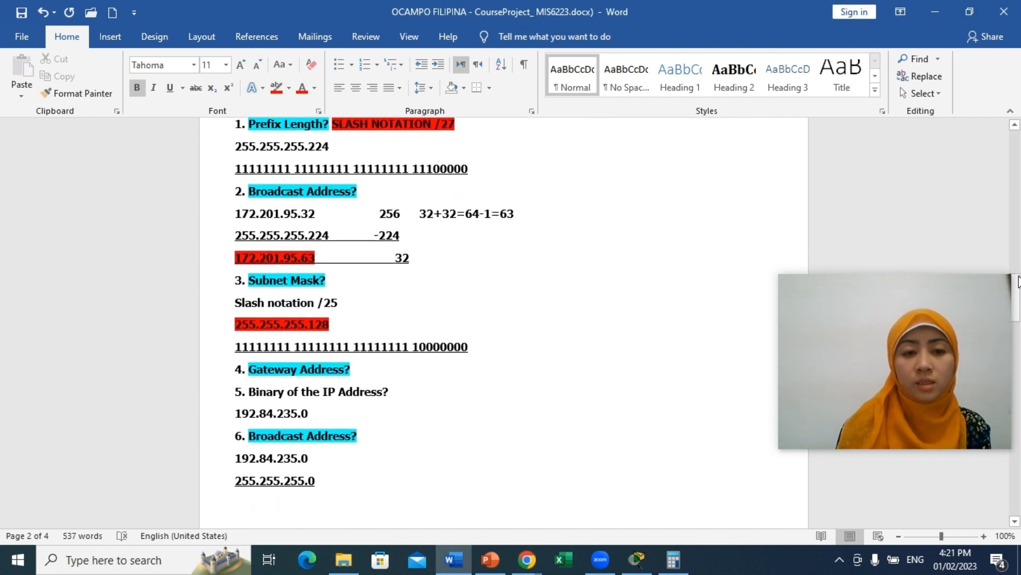
click(366, 371)
key(Return)
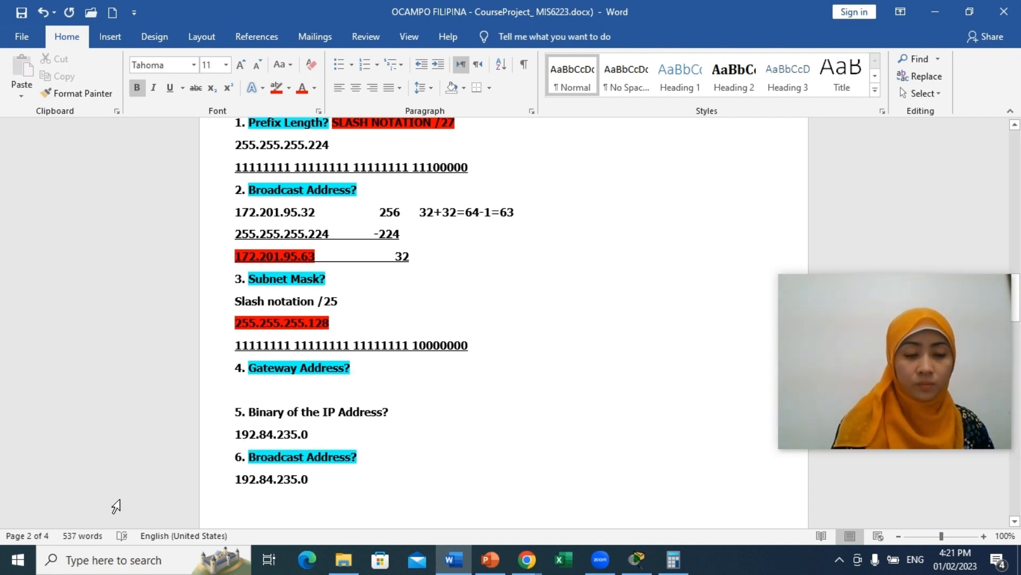
text(10.10)
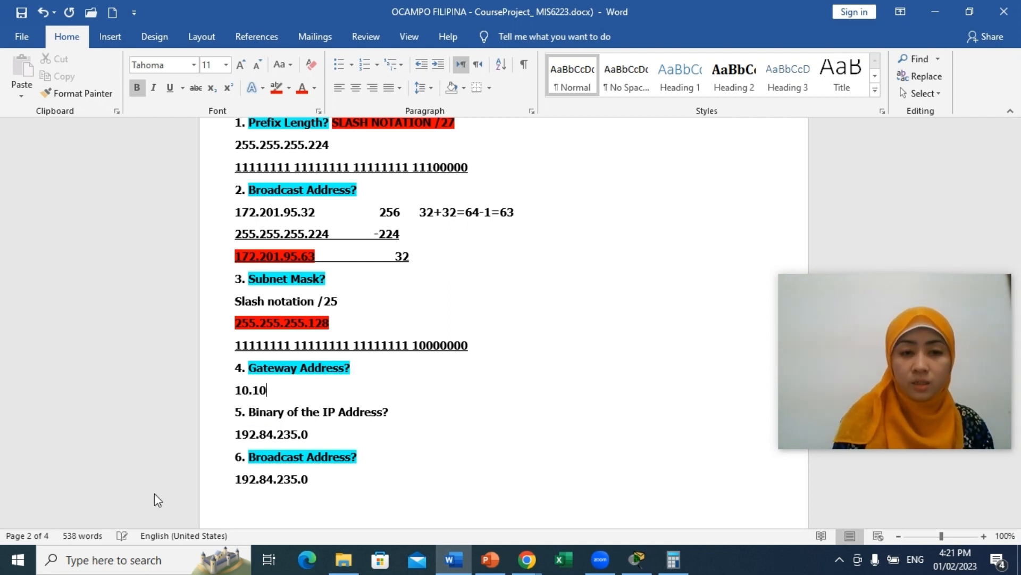
text(.)
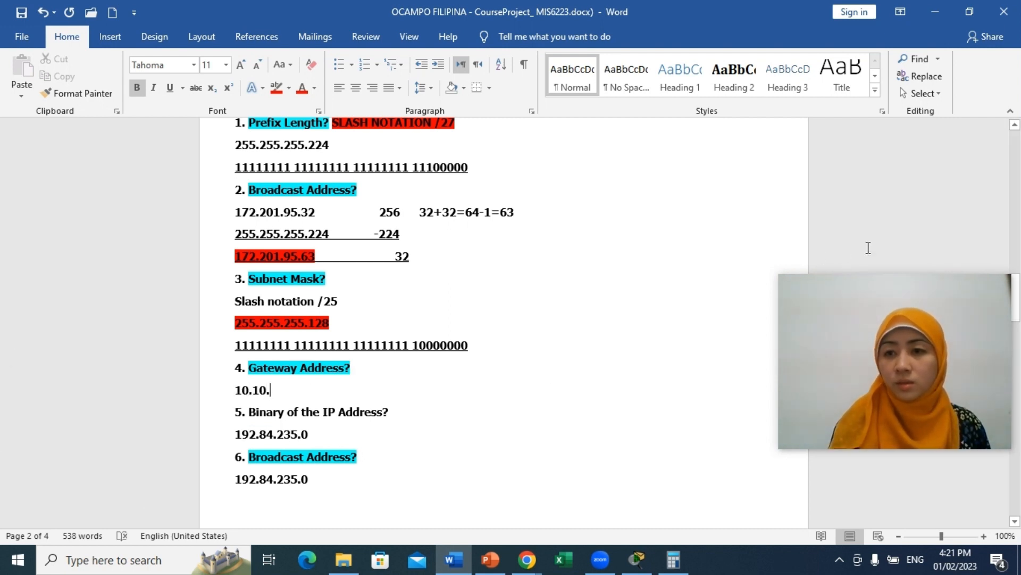
drag(870, 244, 984, 270)
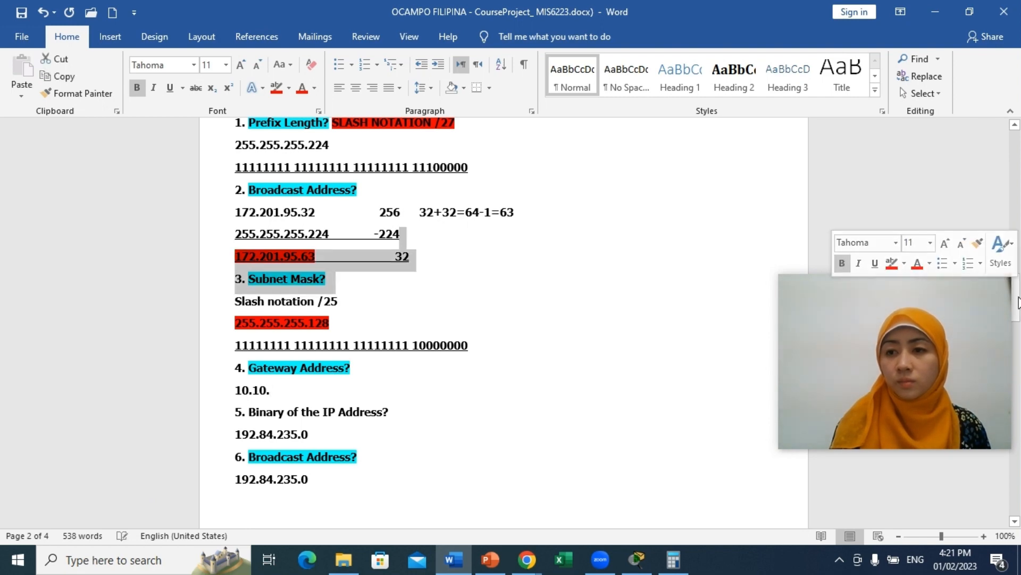
mouse_move(1017, 300)
mouse_down()
mouse_move(1018, 272)
mouse_move(1018, 305)
mouse_up()
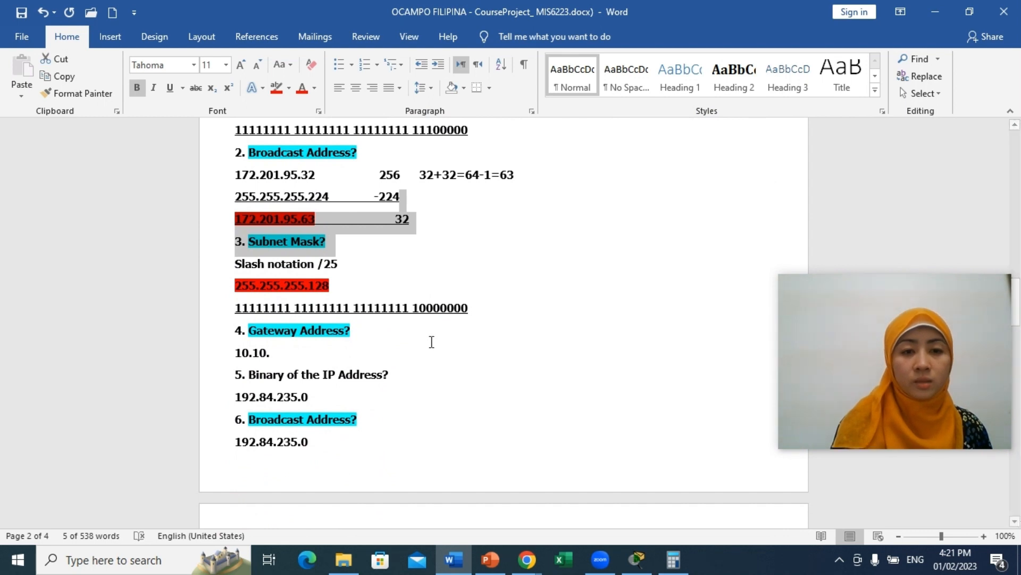
click(279, 354)
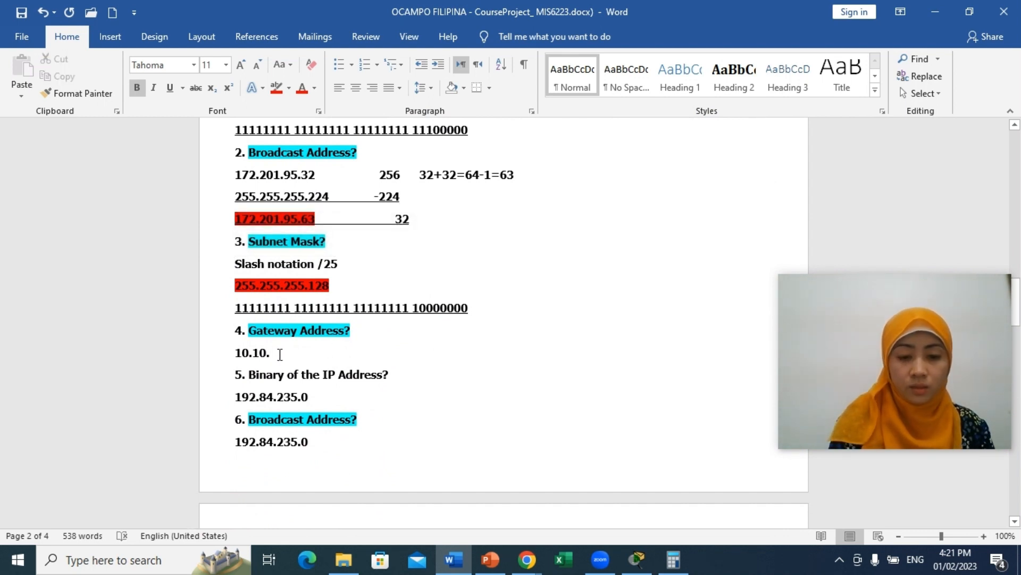
text(78.129)
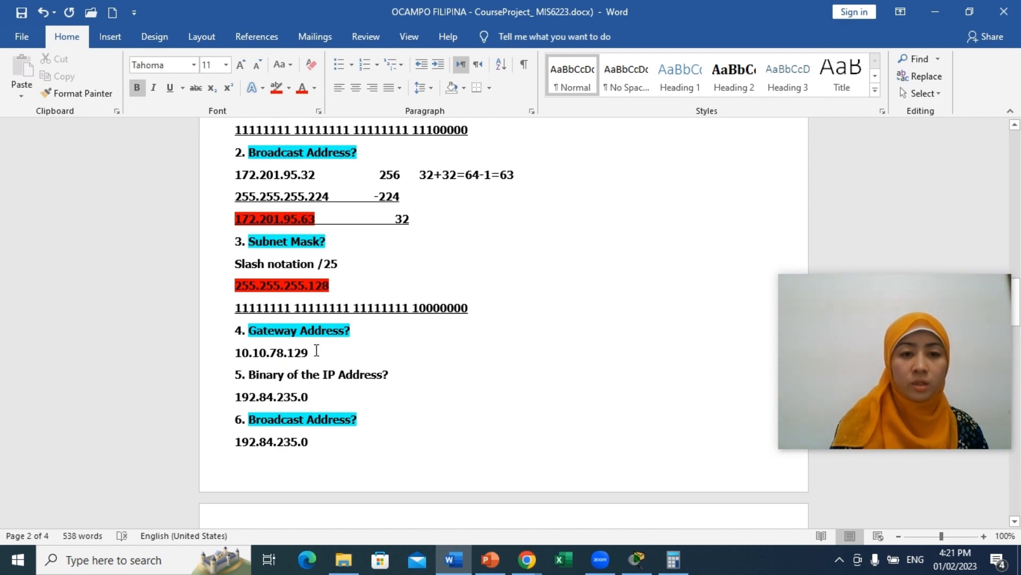
Highlight the gateway address answer 10.10.78.129 in red
drag(315, 353, 242, 352)
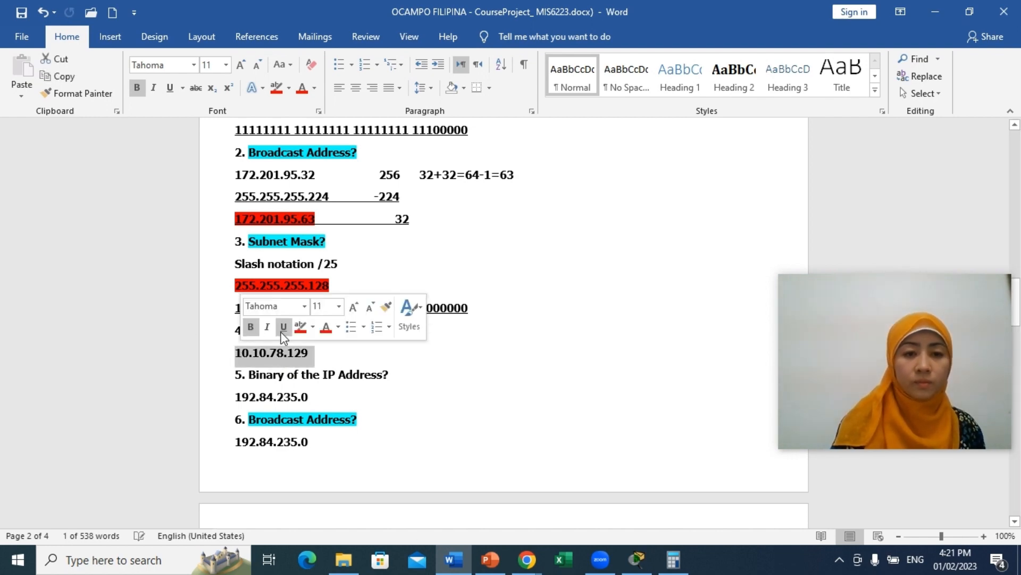
click(313, 326)
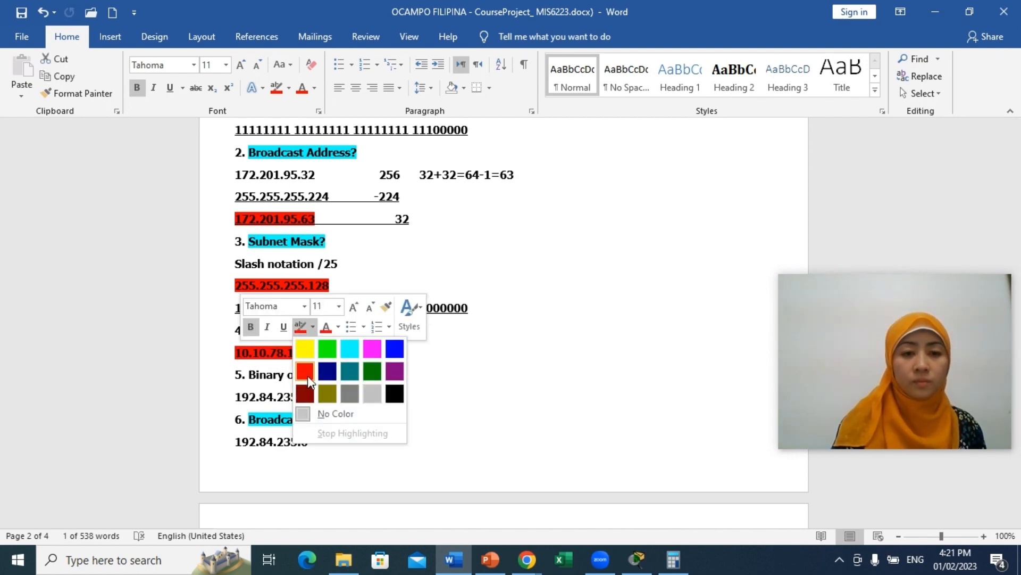
click(307, 376)
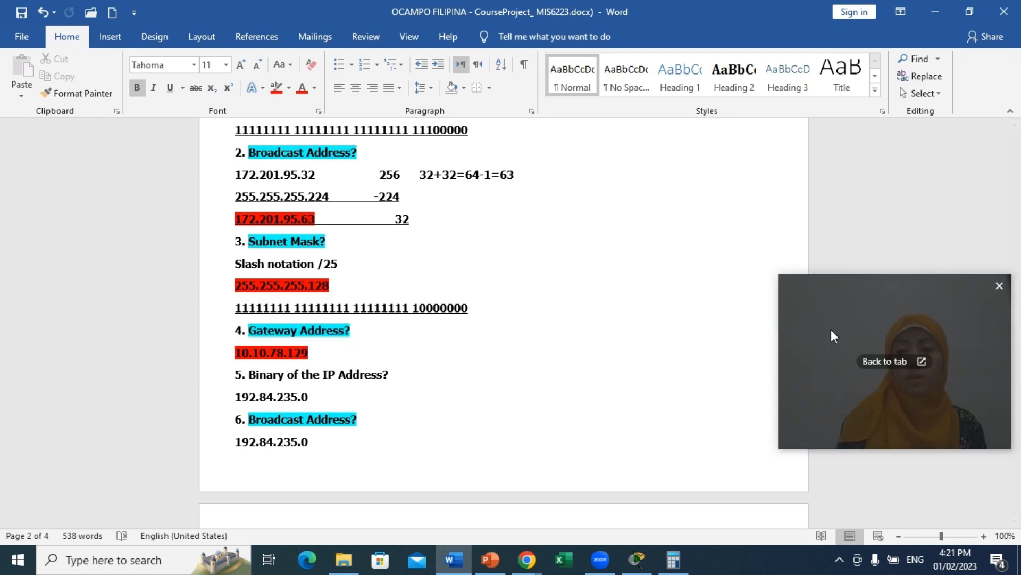
Switch to Calculator and subtract 128 from 192 for the first octet of item 5, Binary of the IP Address
drag(917, 302, 886, 119)
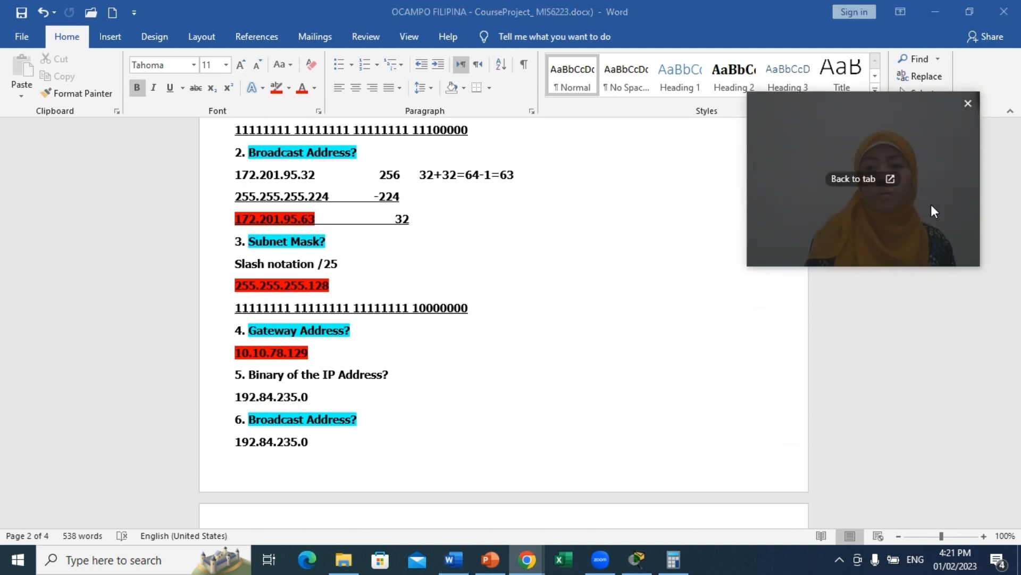
click(1004, 326)
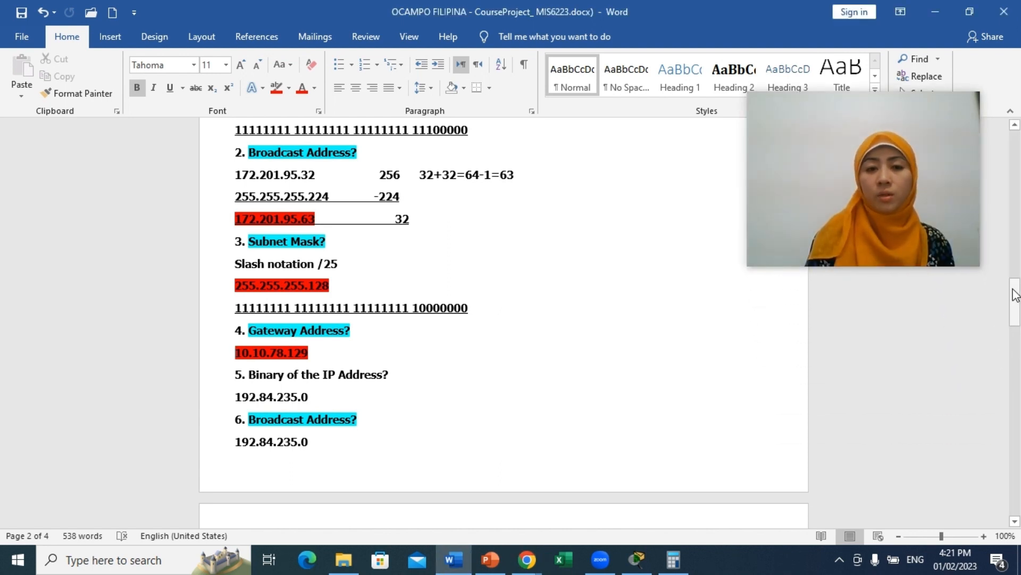
drag(1016, 306, 1016, 314)
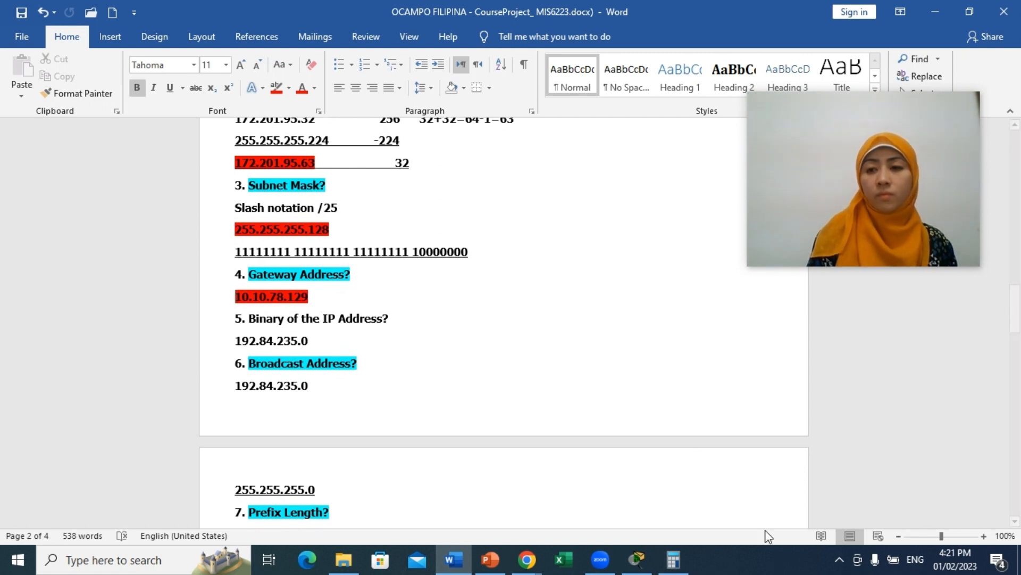
drag(1016, 324, 1017, 345)
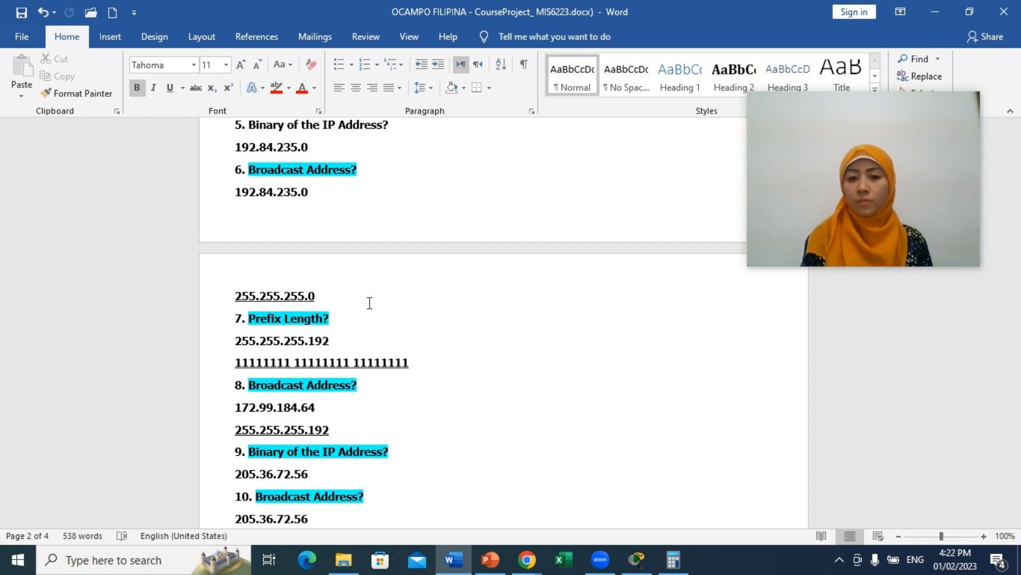
click(673, 559)
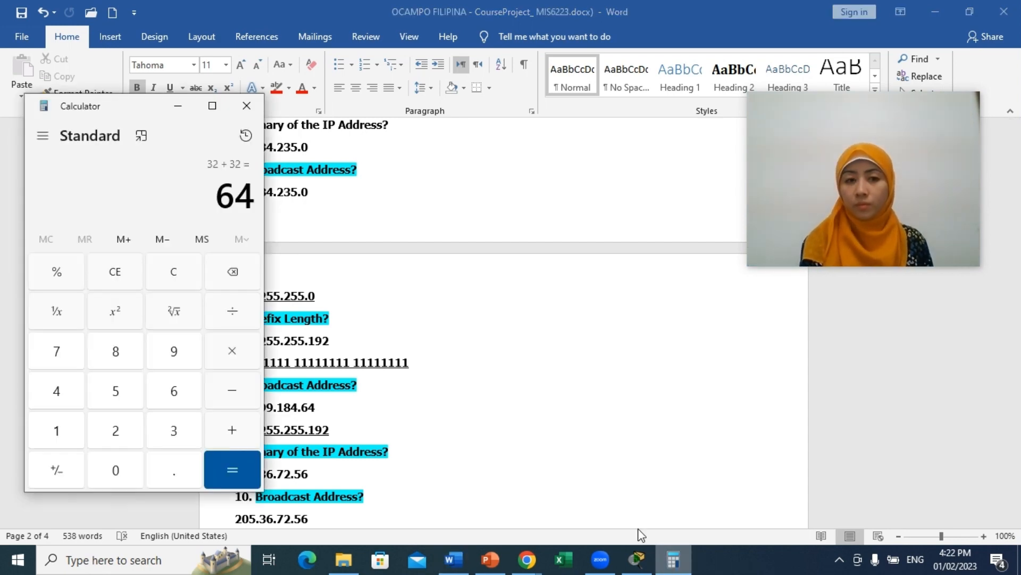
click(180, 280)
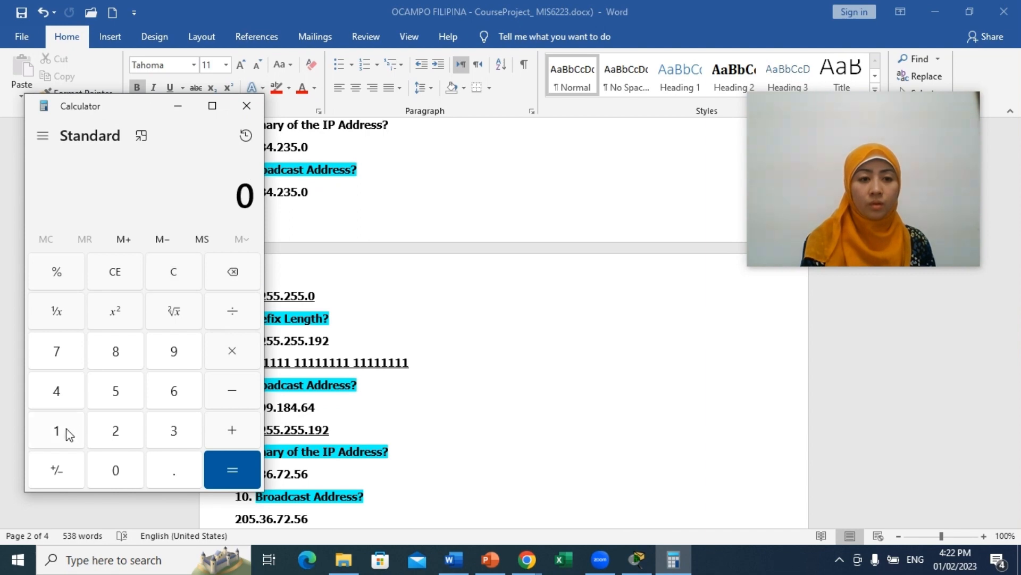
click(65, 432)
click(186, 361)
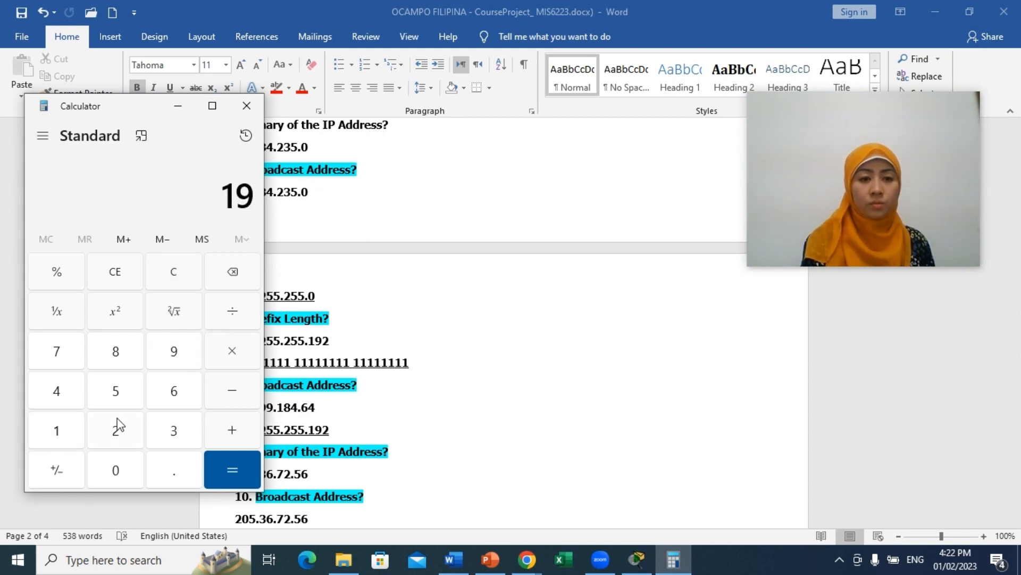
click(123, 434)
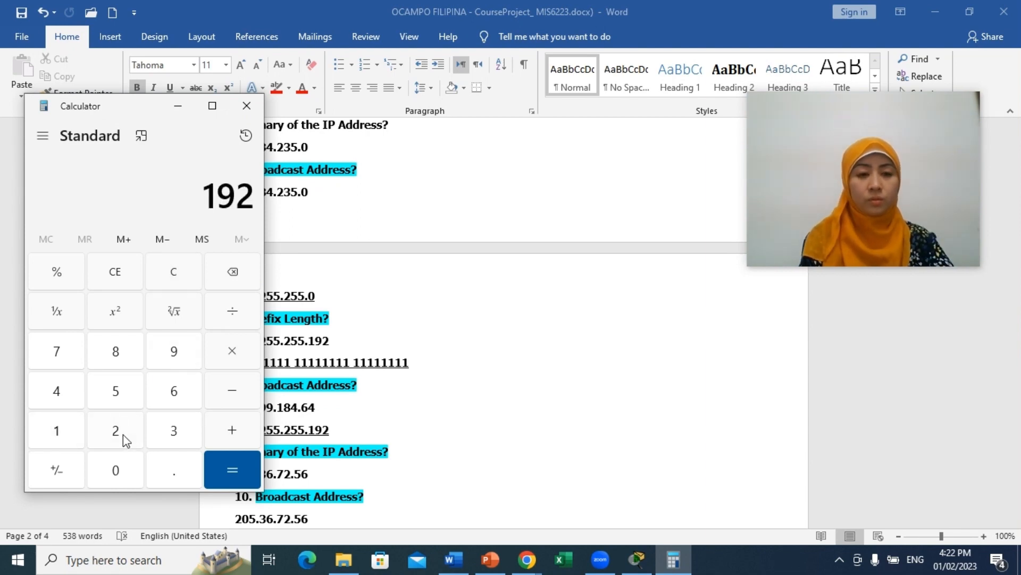
click(232, 396)
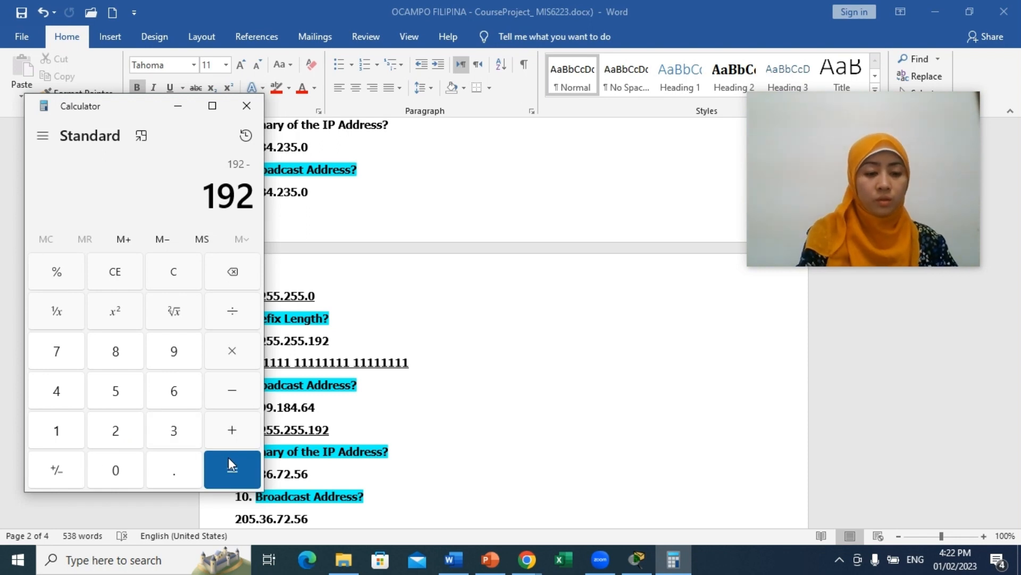
text(128)
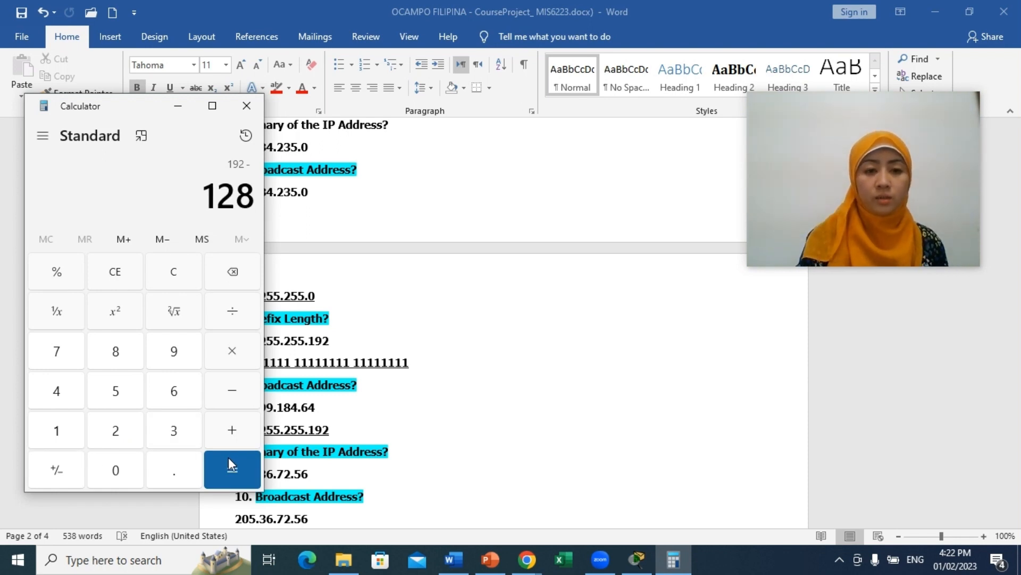
click(238, 471)
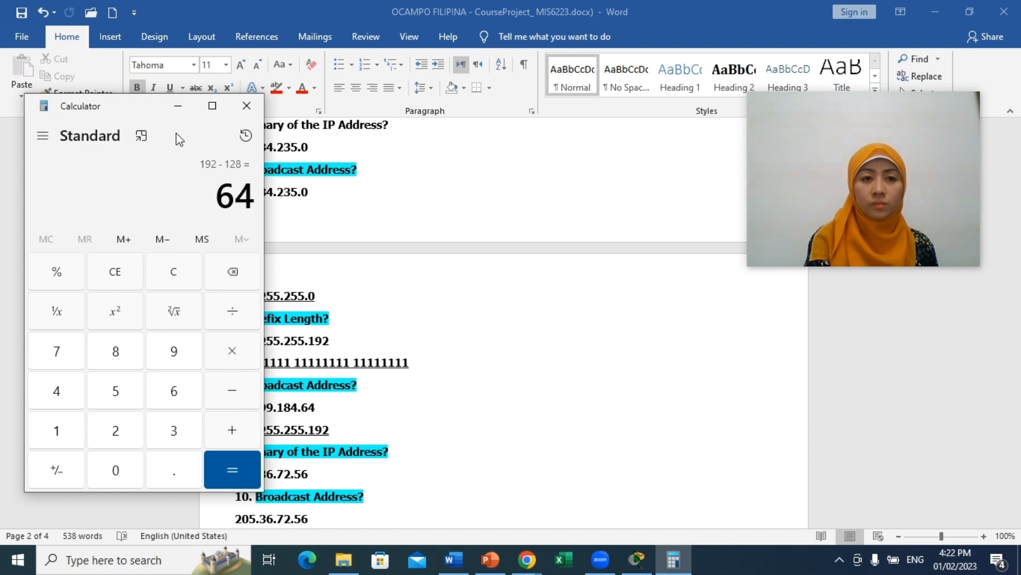
Back in Word, add a line below 192.84.235.0 under item 5 with 11000000 and start the second octet with 0
click(328, 266)
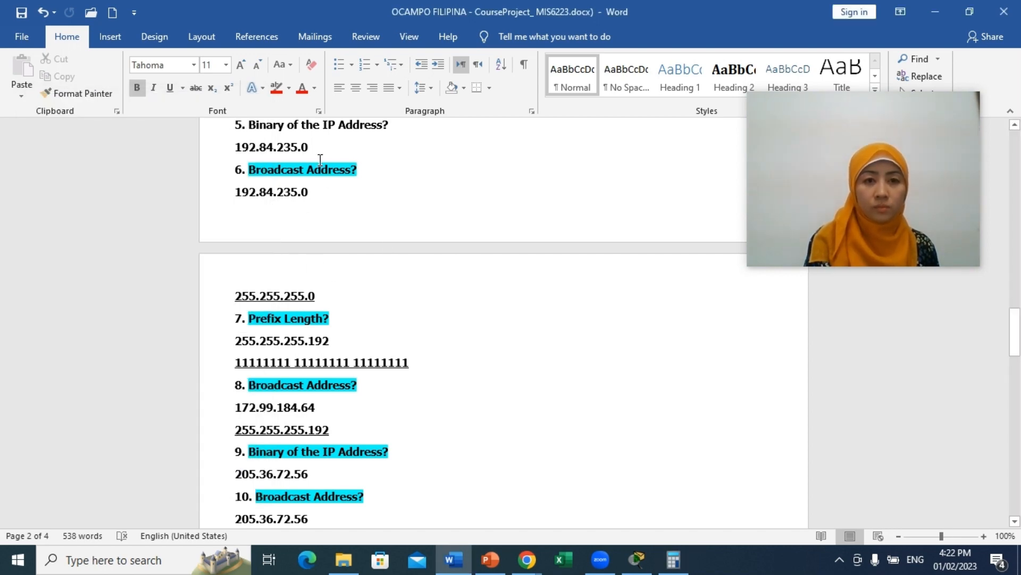
key(Return)
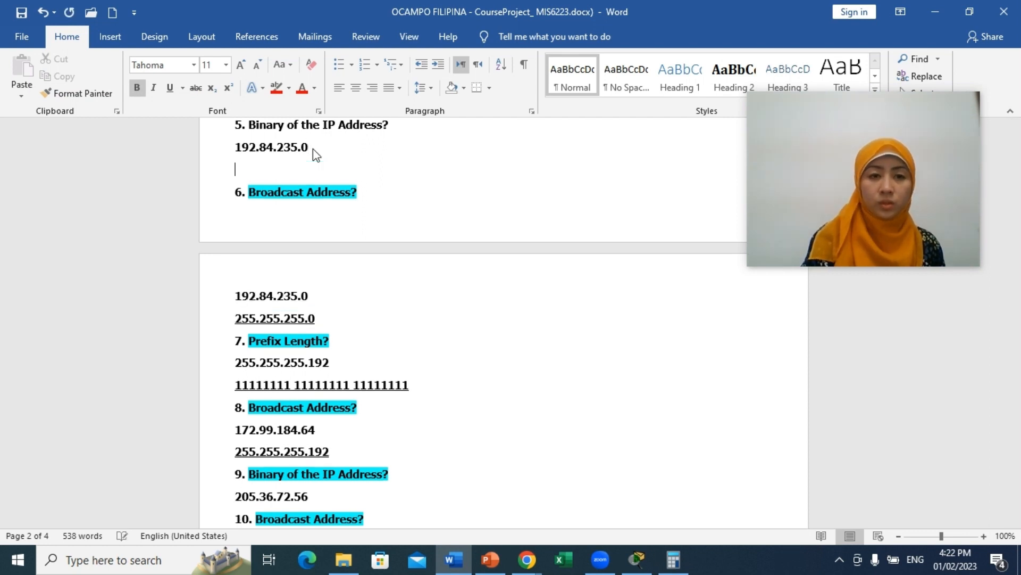
text(1)
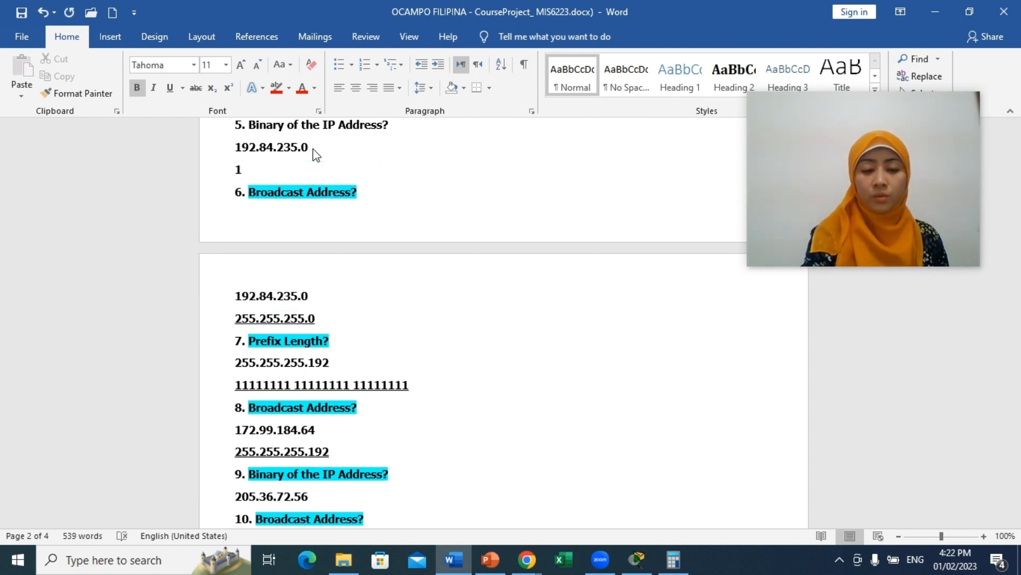
text(1)
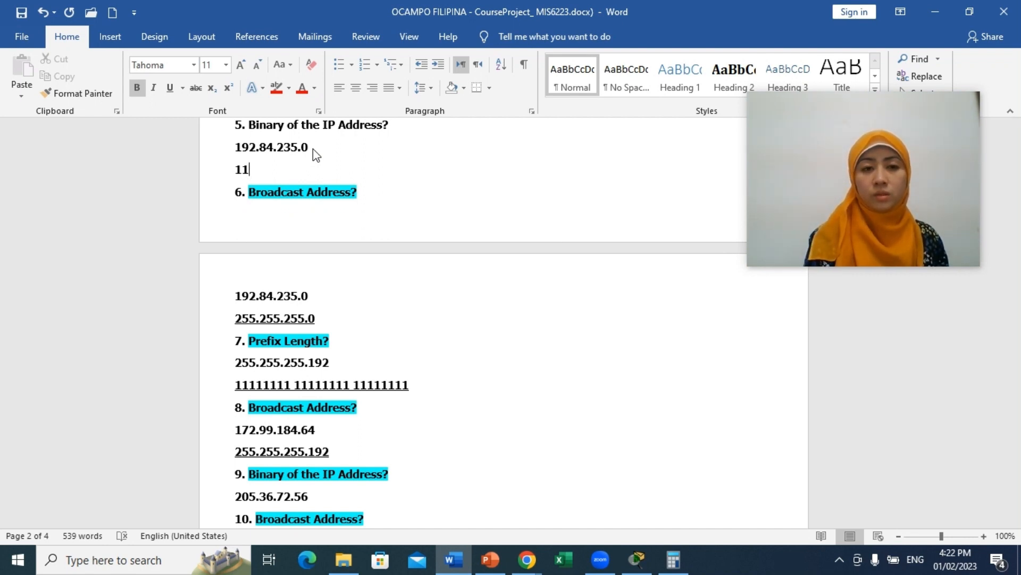
text(00)
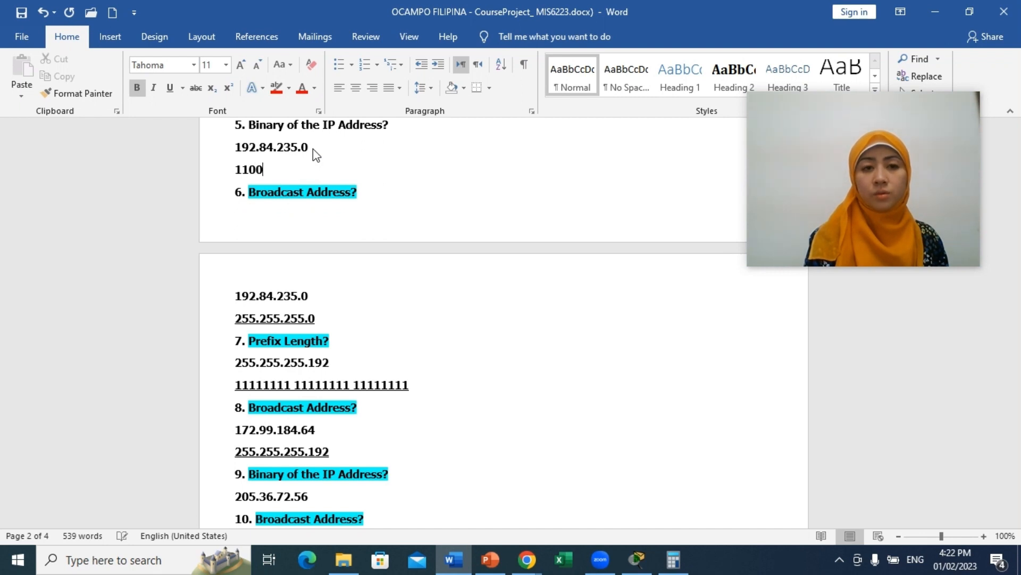
text(000)
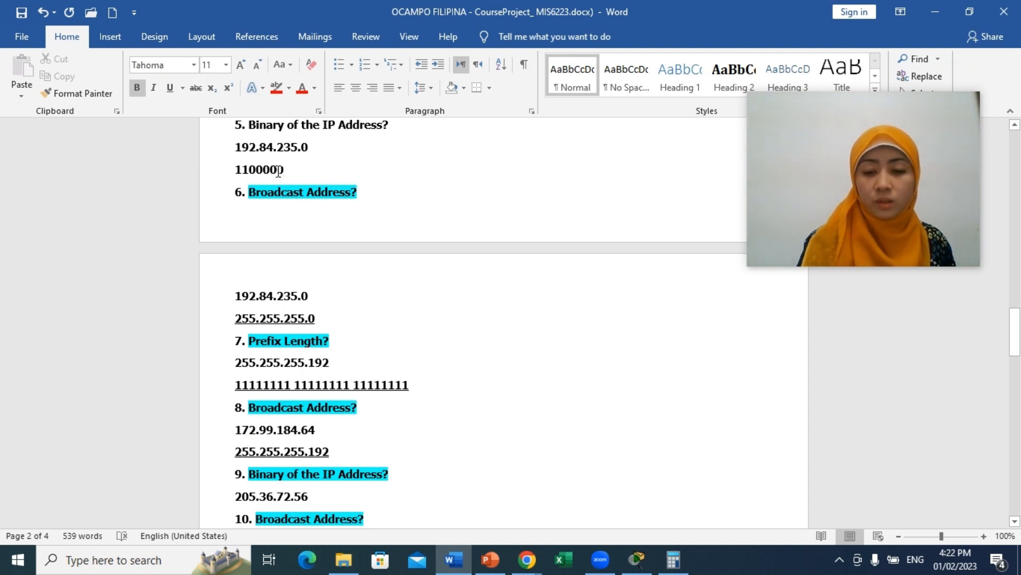
text(0)
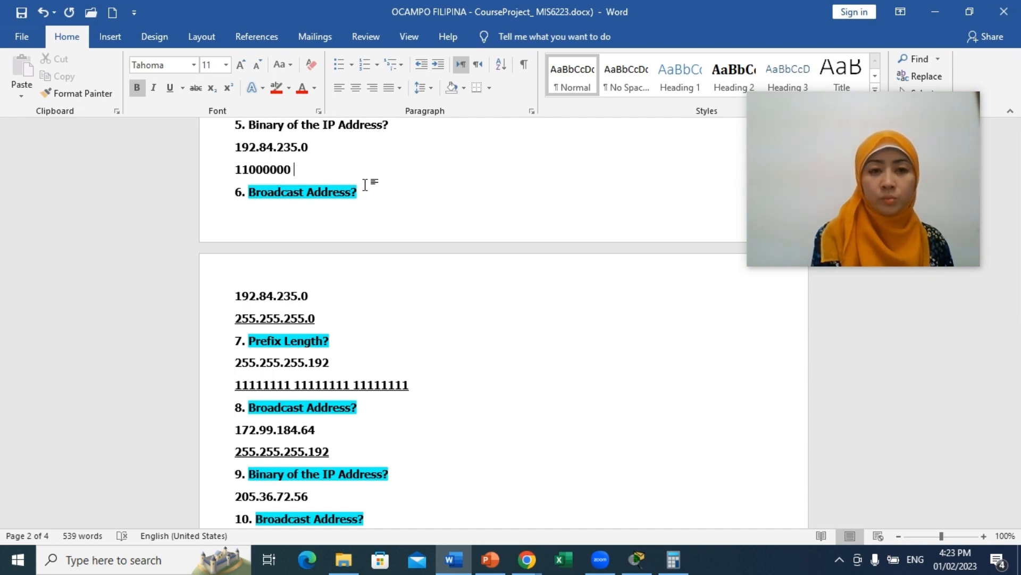
text(0)
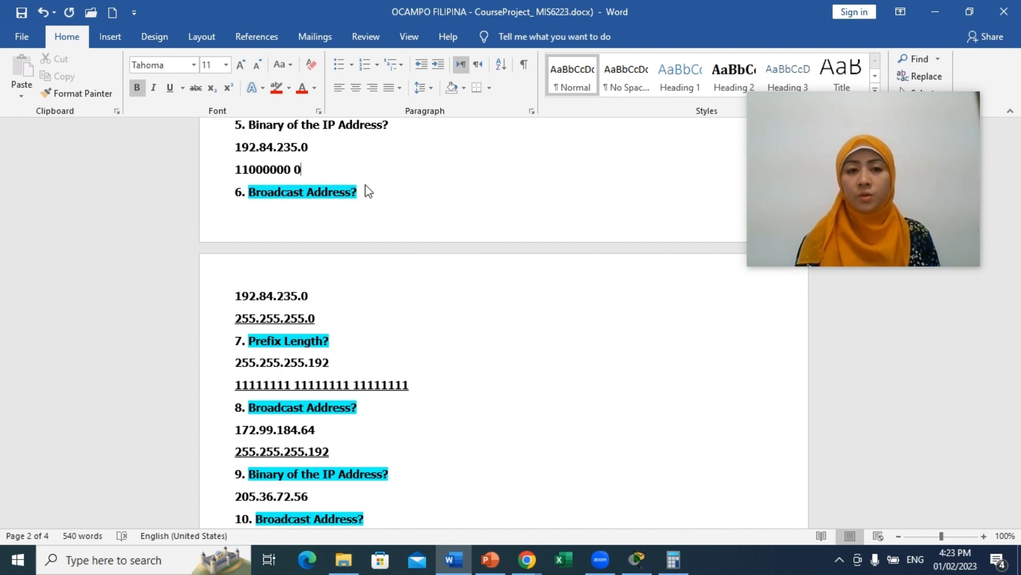
Switch to Calculator, subtract 64 from 84 for the second octet, and put the calculator away
click(674, 560)
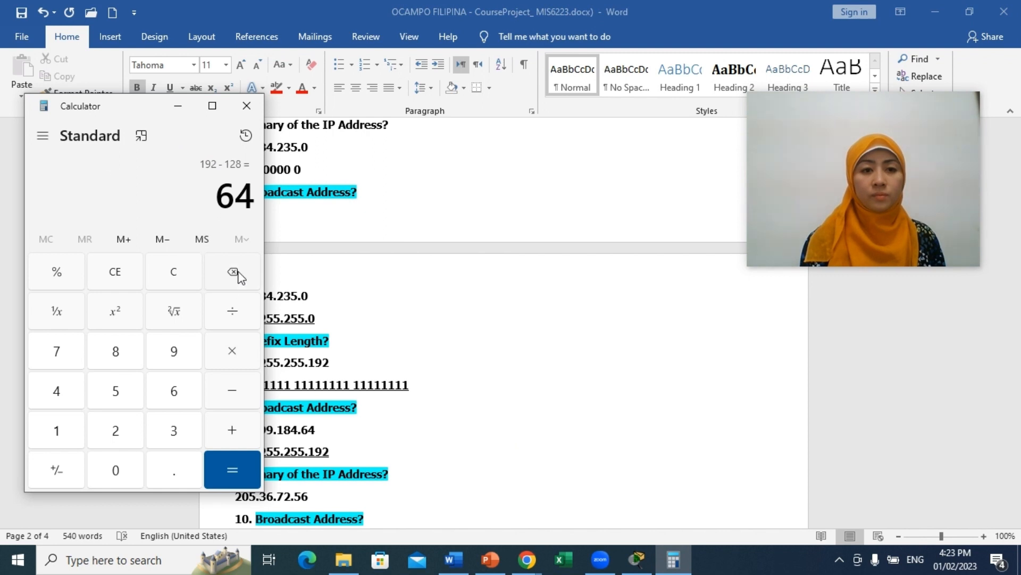
click(184, 277)
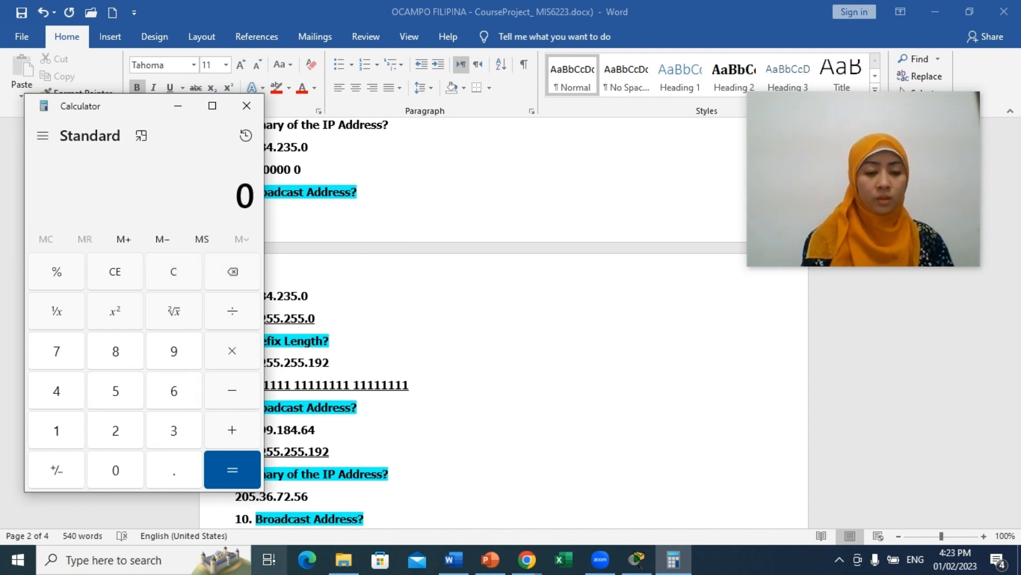
text(84)
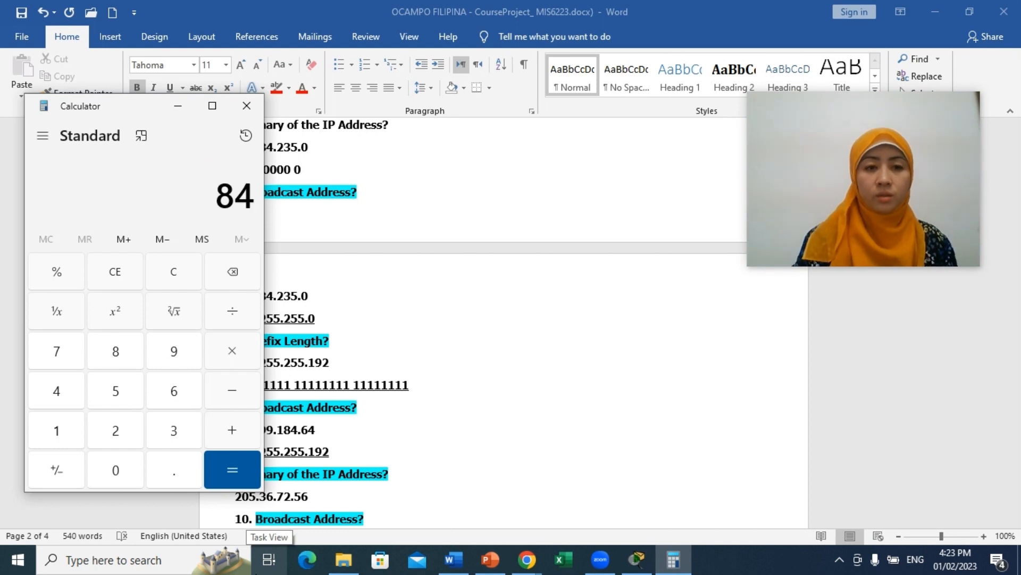
click(232, 397)
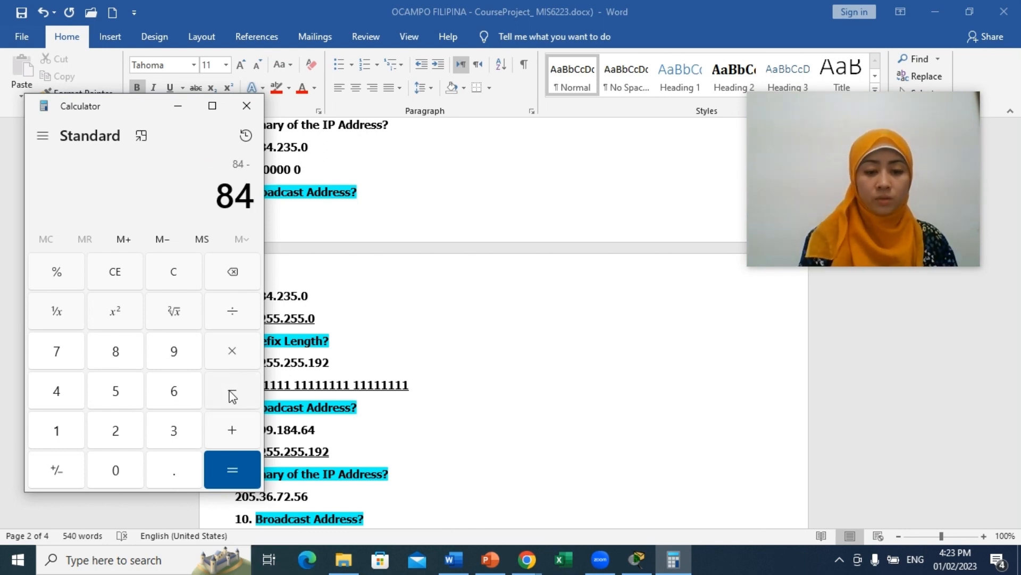
text(64)
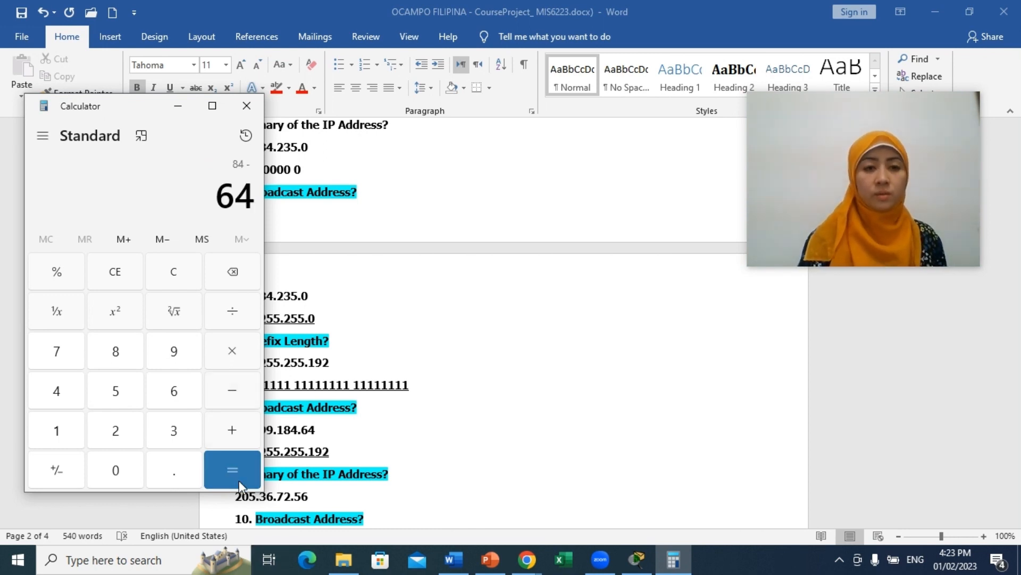
click(239, 480)
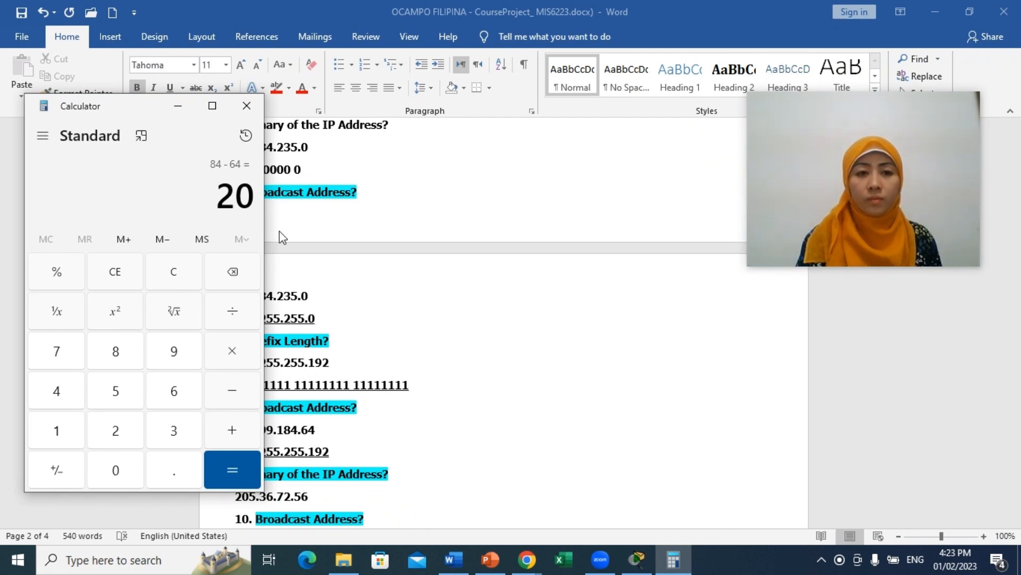
click(178, 108)
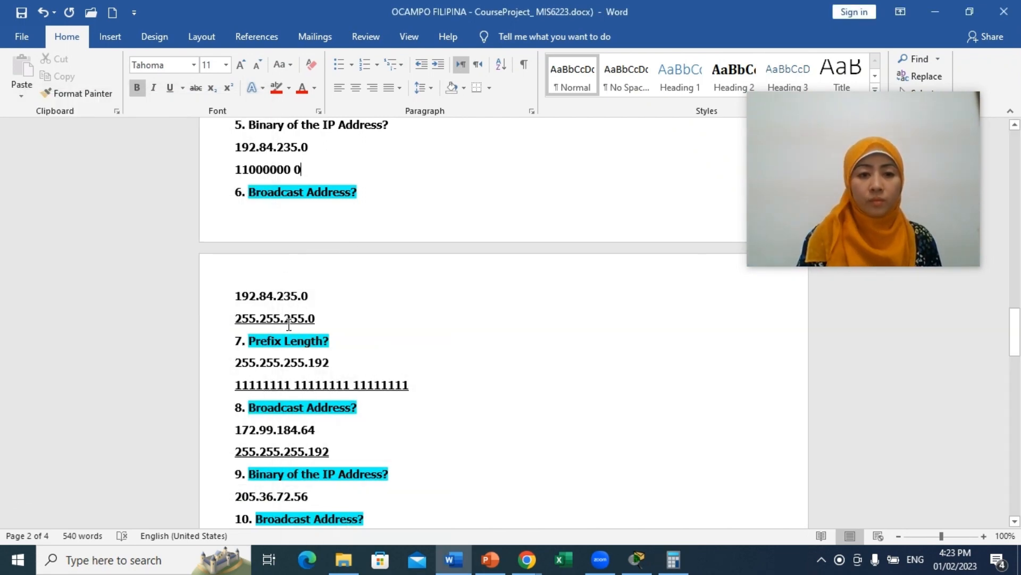
Extend the second binary octet under item 5 to 0101
click(308, 173)
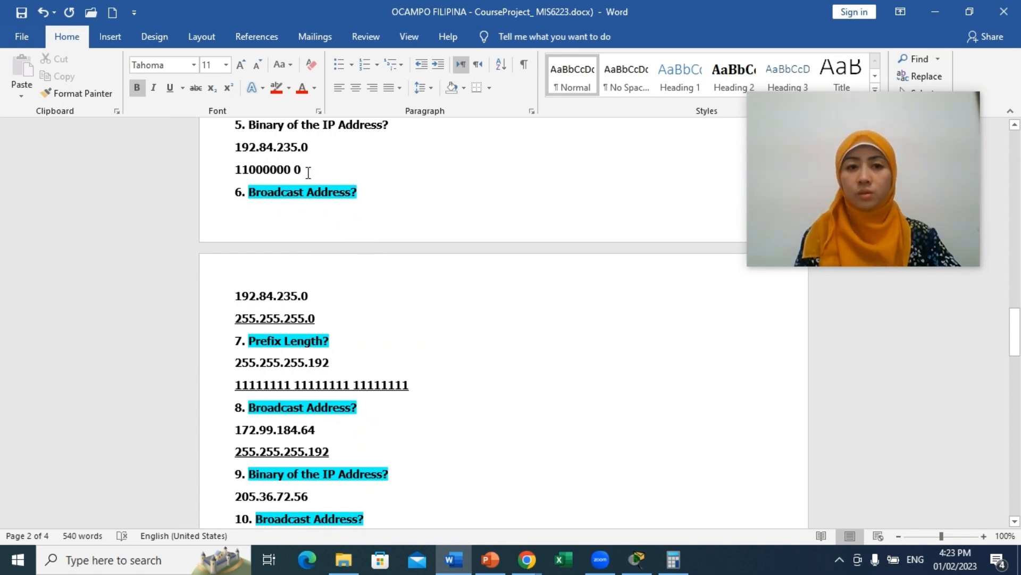
text(1)
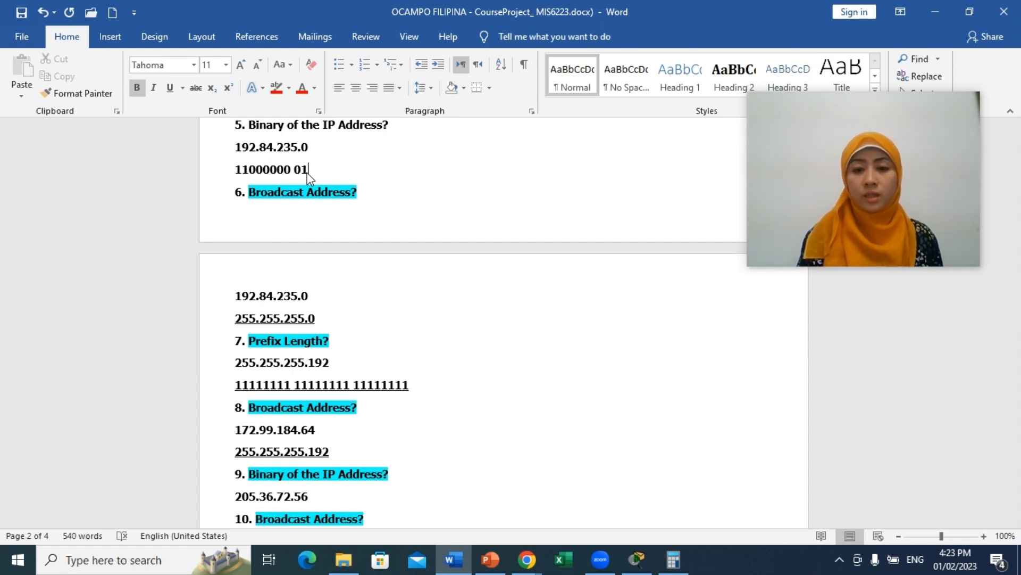
text(01)
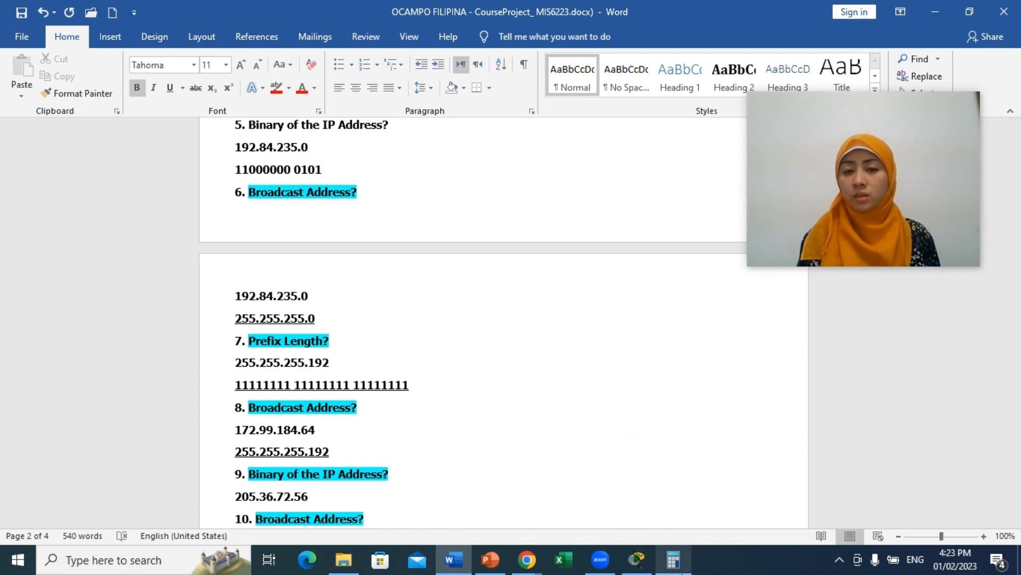
Switch to Calculator and subtract 16 from the previous result of 20
click(673, 559)
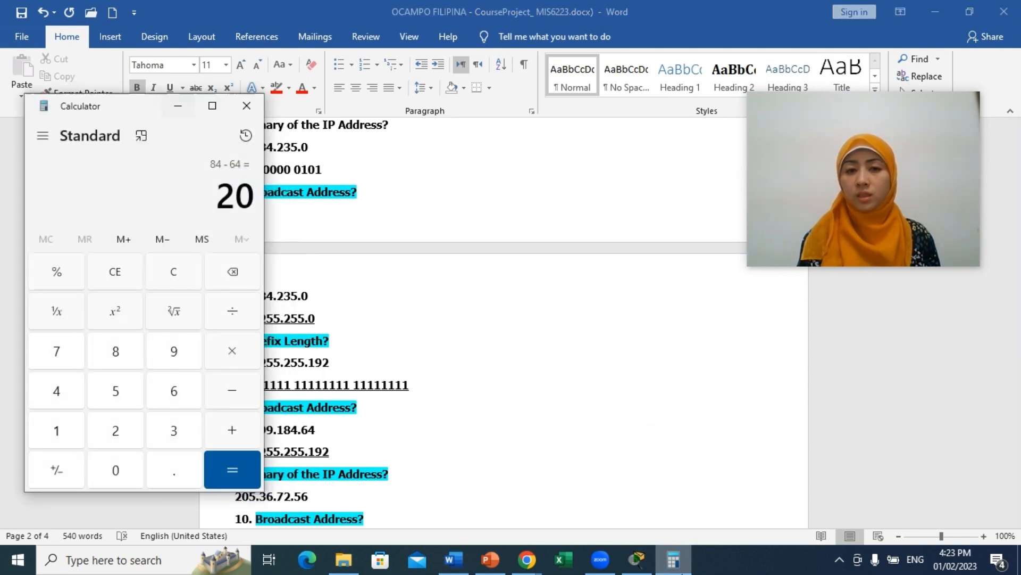
click(248, 401)
click(56, 430)
key(6)
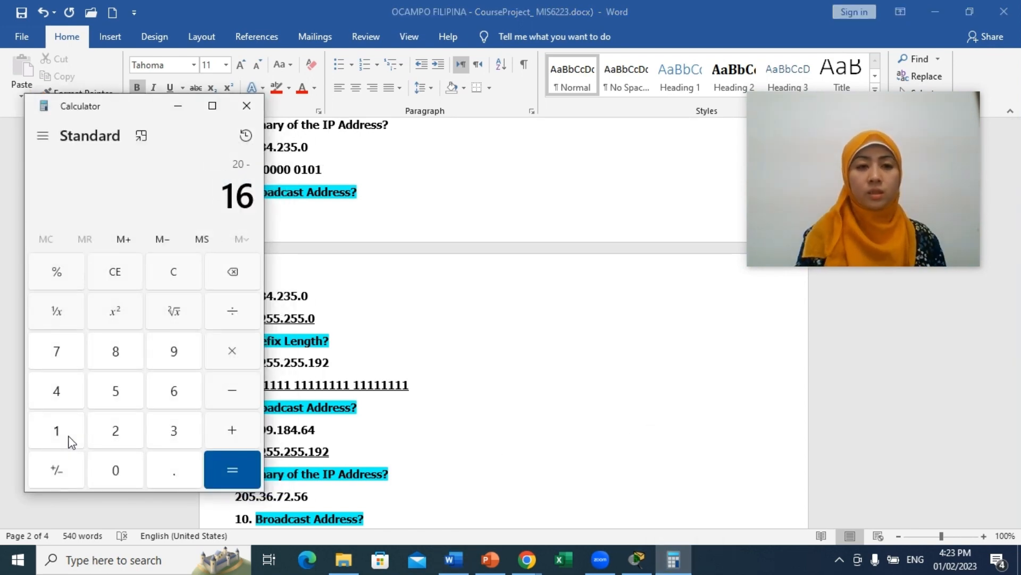
click(253, 480)
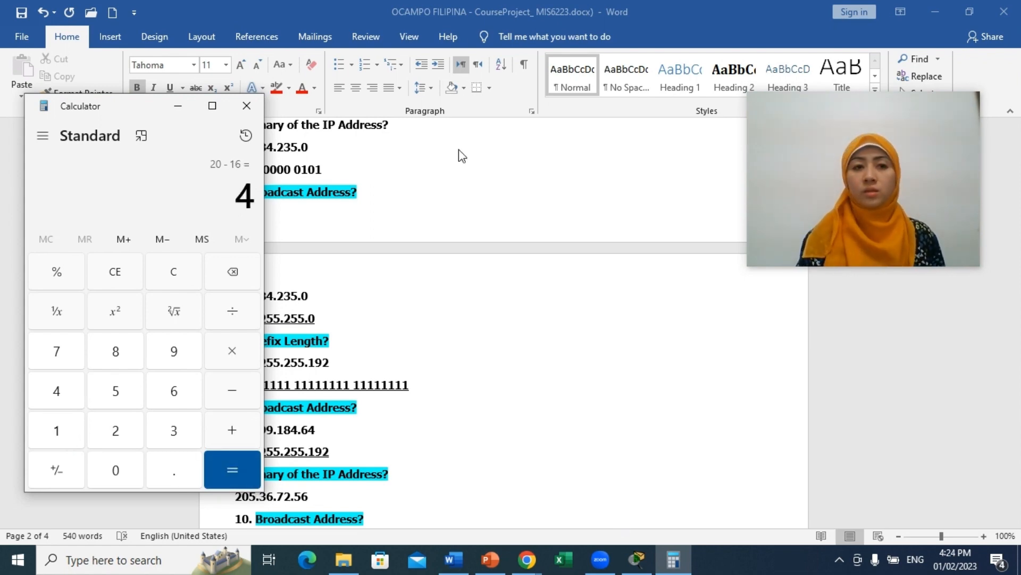
Put the calculator away and complete the second binary octet under item 5 as 01010100
click(184, 106)
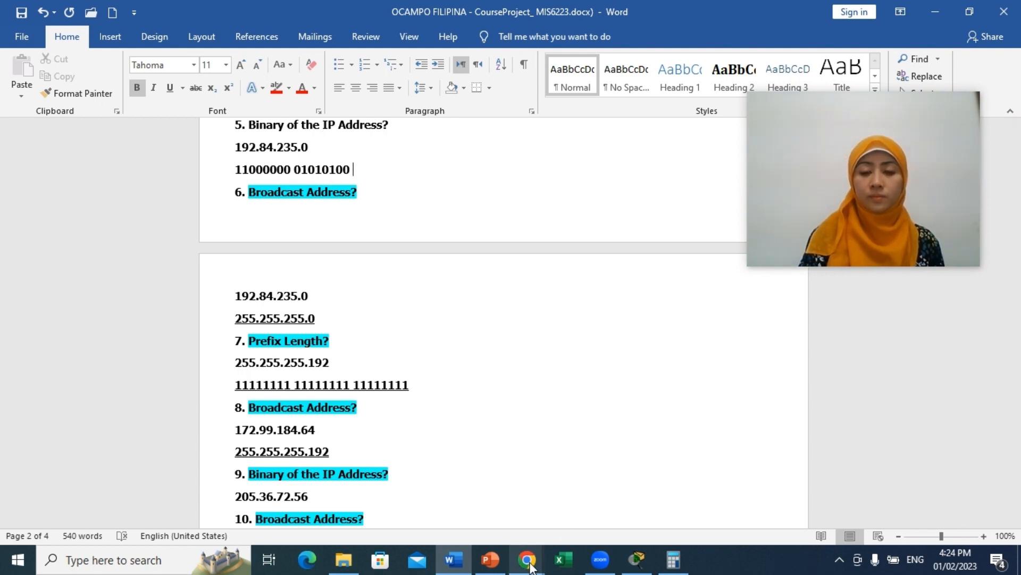
Switch to Chrome to check the online screen recorder's elapsed time, and return to the Word document
mouse_move(529, 564)
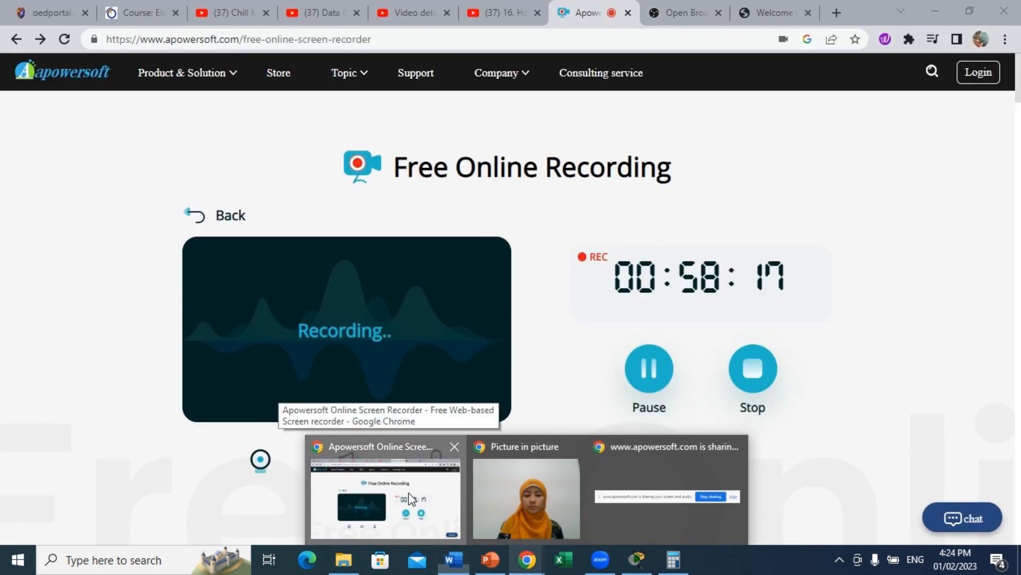
click(409, 492)
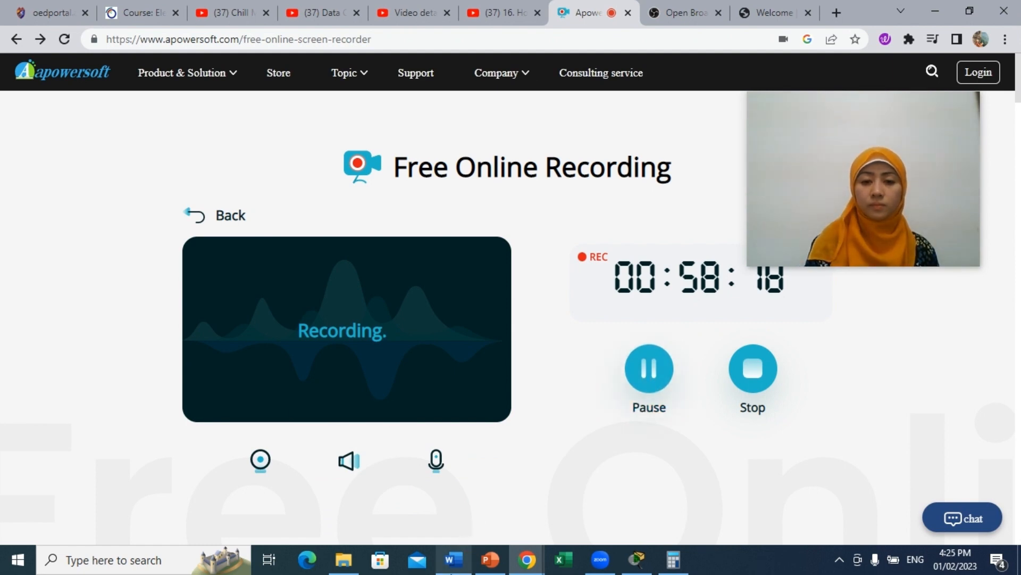
click(451, 573)
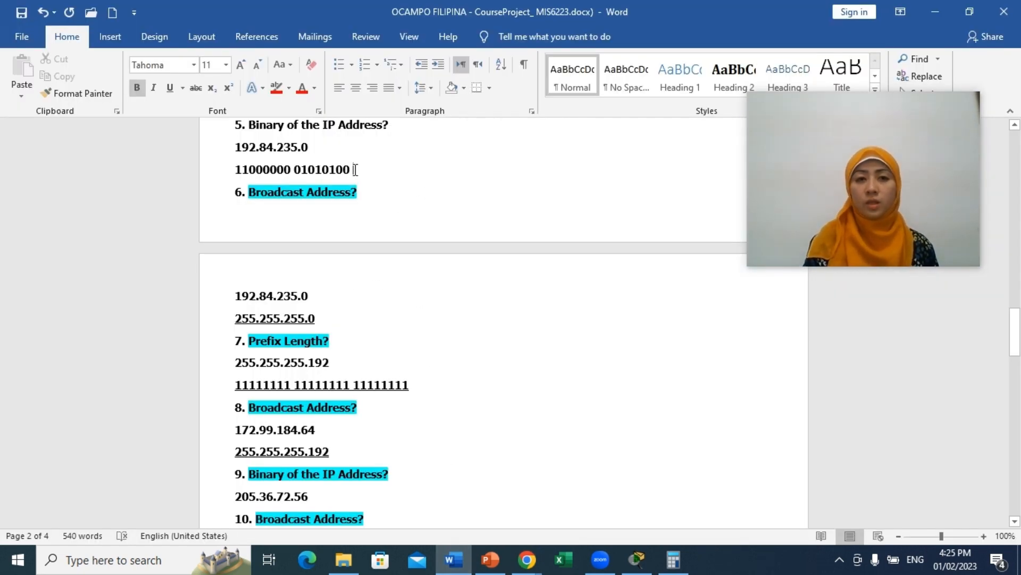
Switch to Calculator, clear it and subtract 128 from 235, and start the third binary octet under item 5 in Word with 1
click(674, 567)
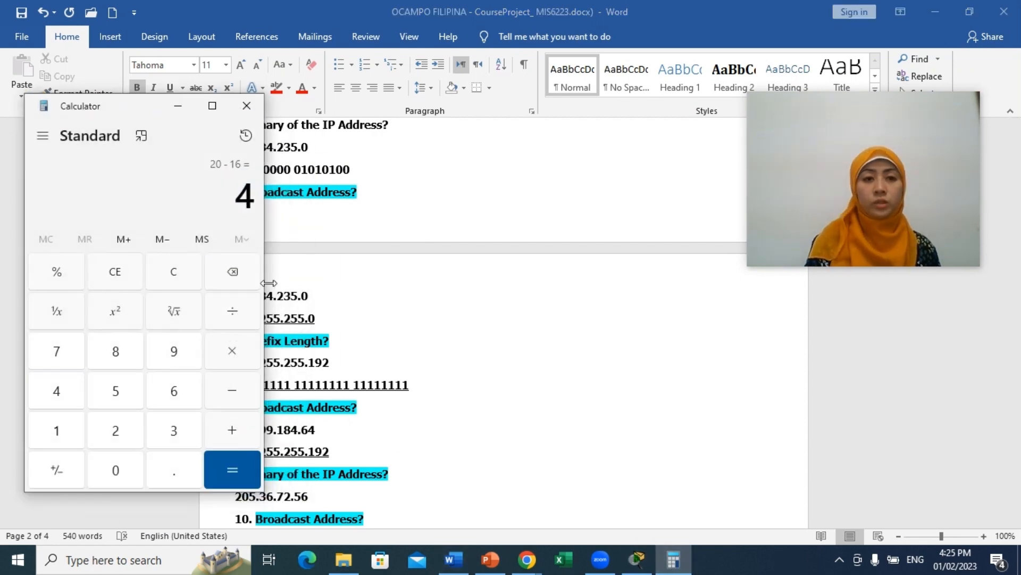
click(178, 273)
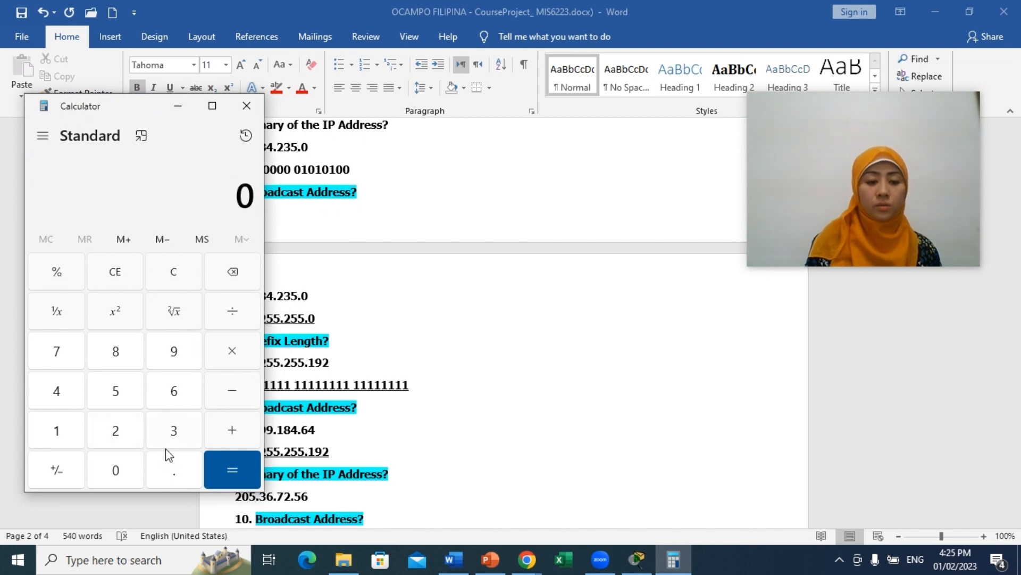
key(2)
key(3)
key(5)
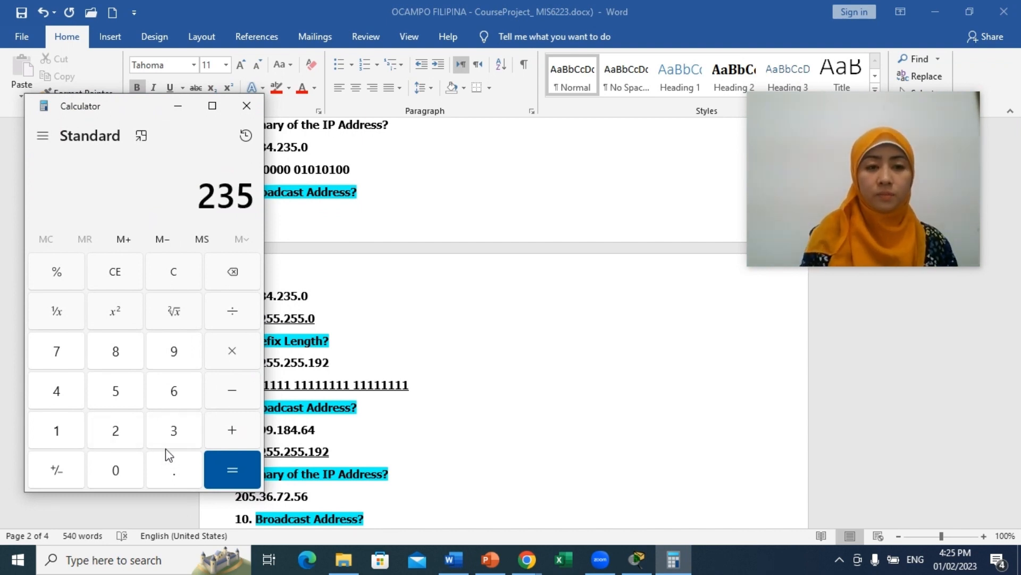
click(237, 402)
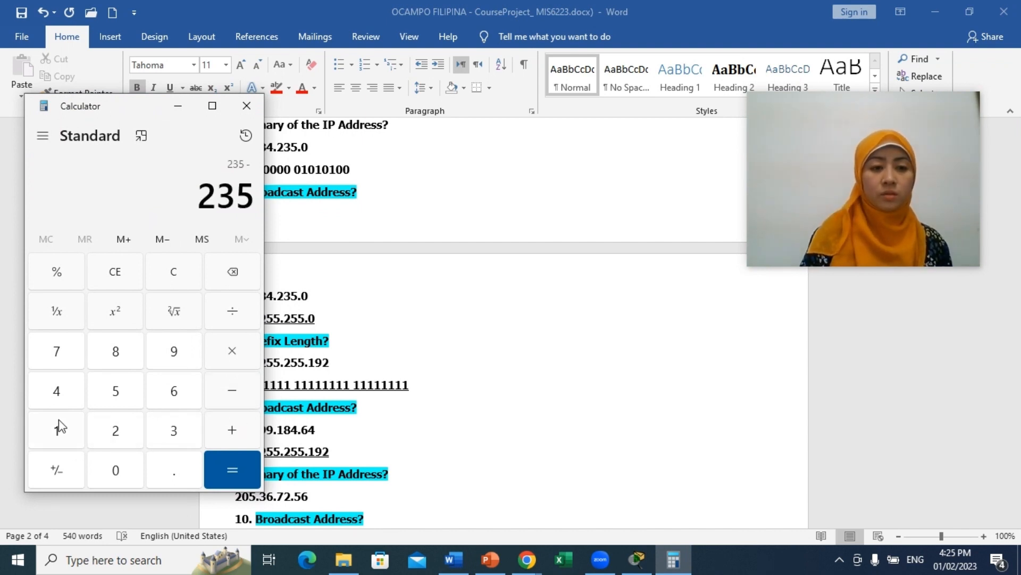
key(1)
key(2)
key(8)
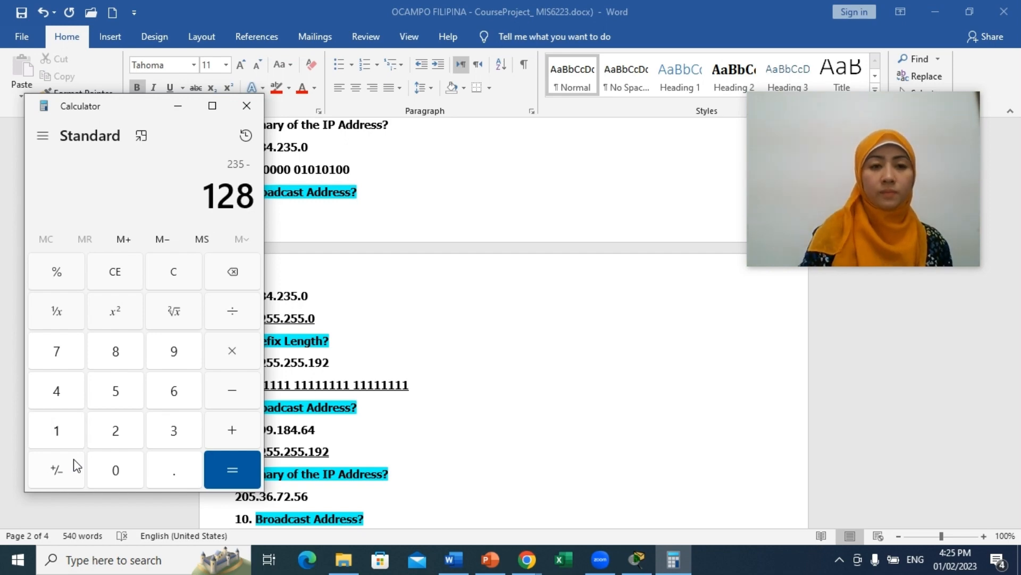
click(228, 481)
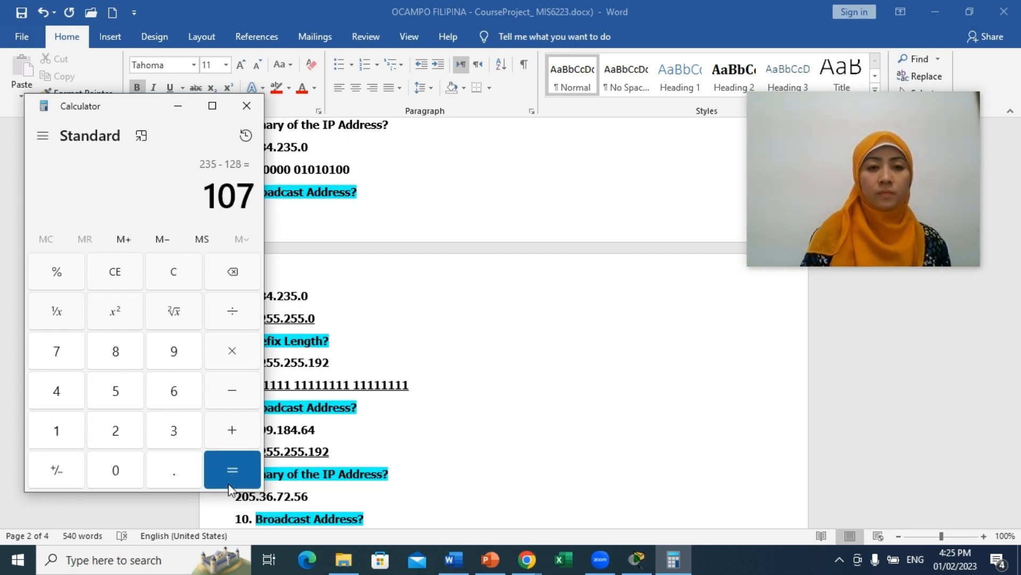
click(399, 170)
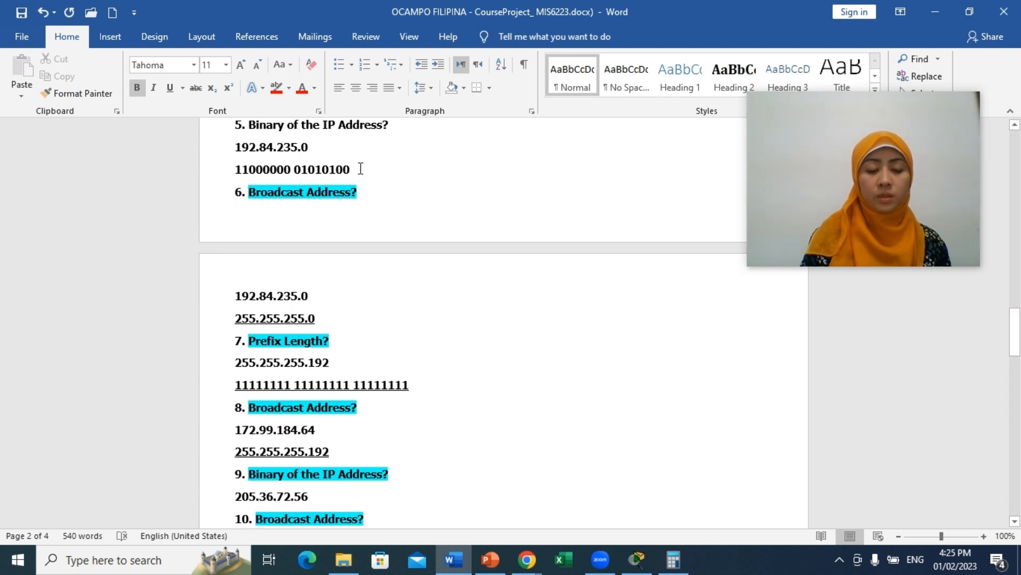
text(1)
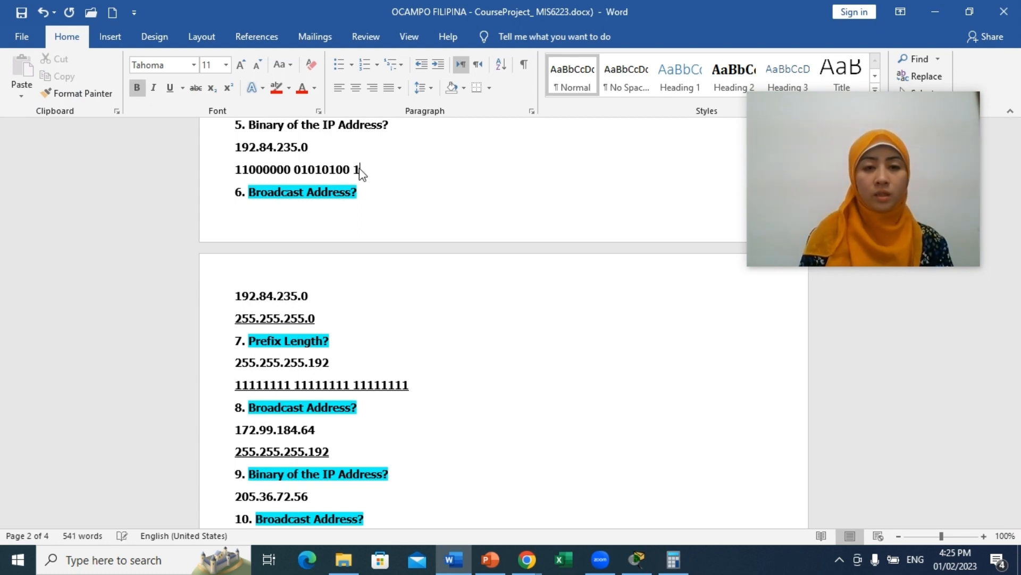
Subtract 64 from the previous result of 107 in Calculator, and extend the third binary octet in Word to 111
click(673, 560)
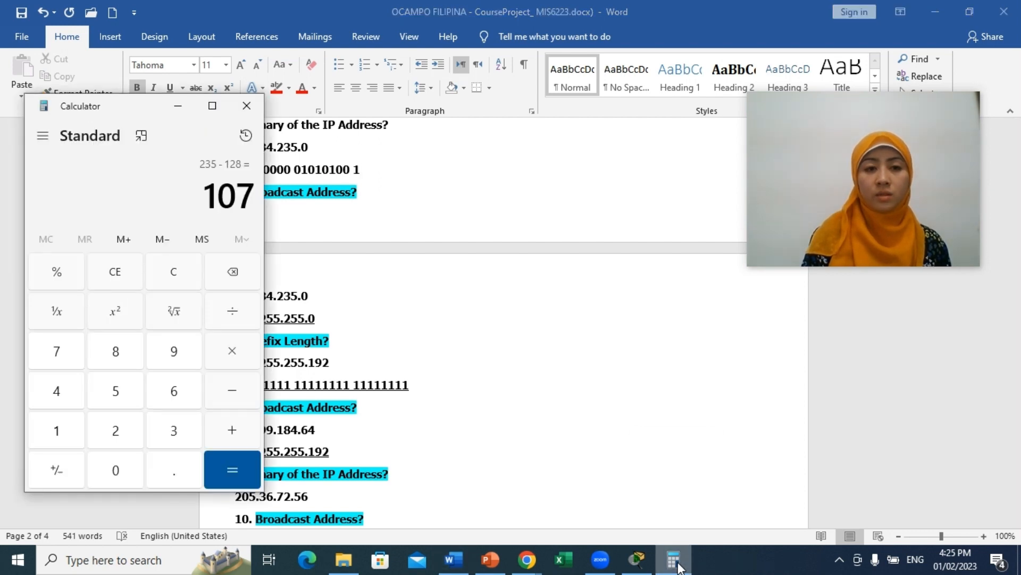
click(232, 390)
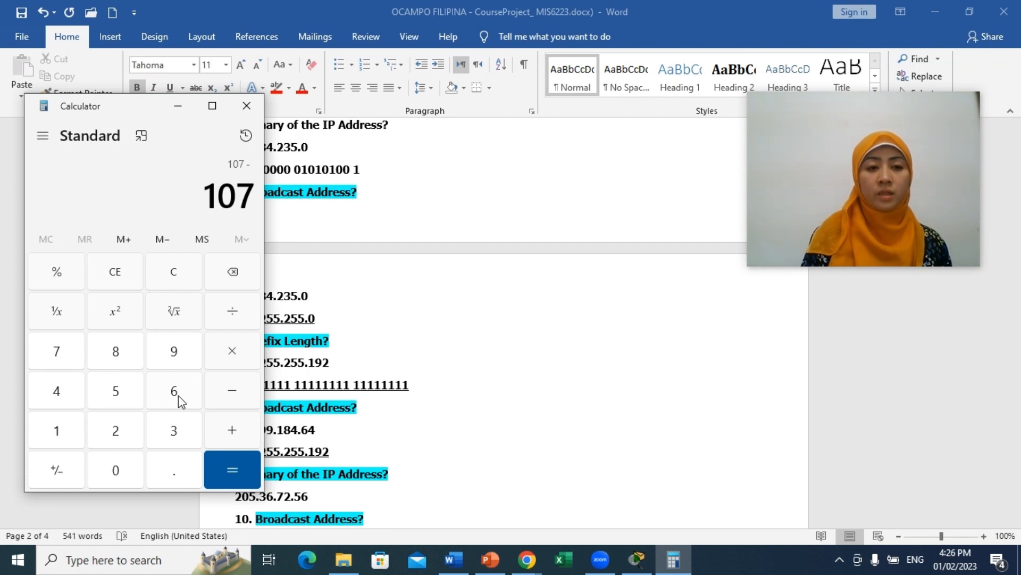
click(178, 394)
key(4)
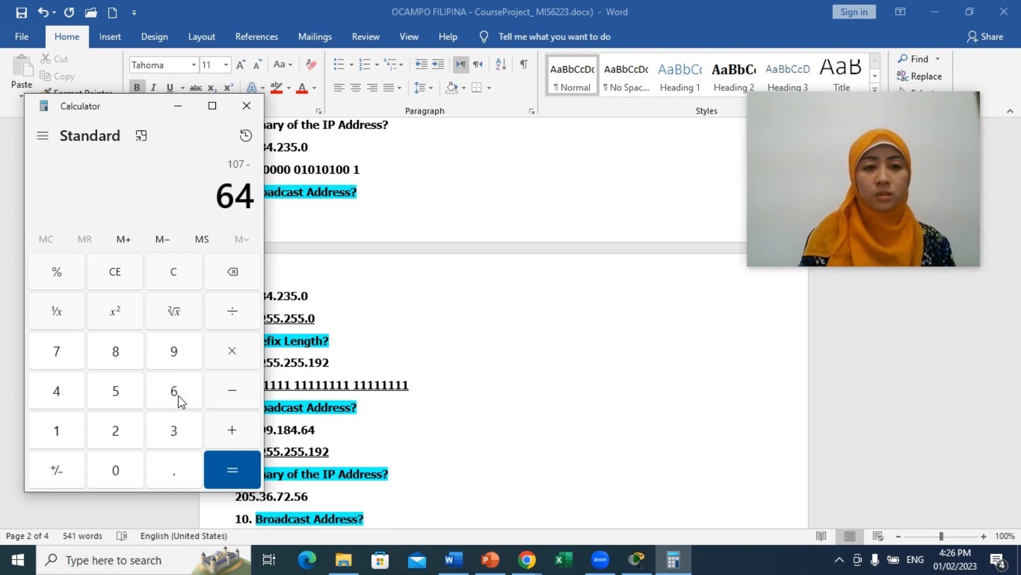
click(229, 473)
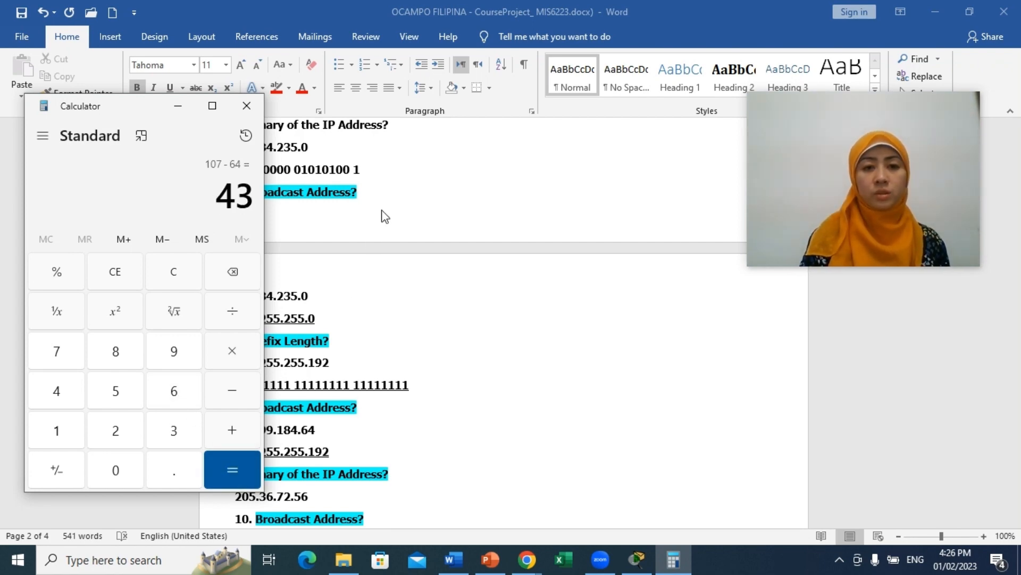
key(alt+Tab)
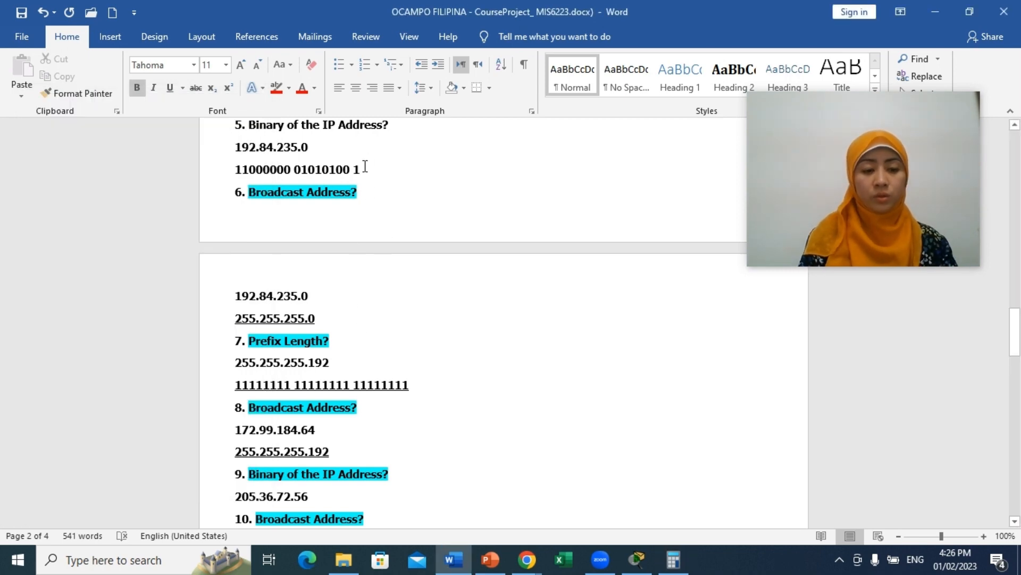
text(1)
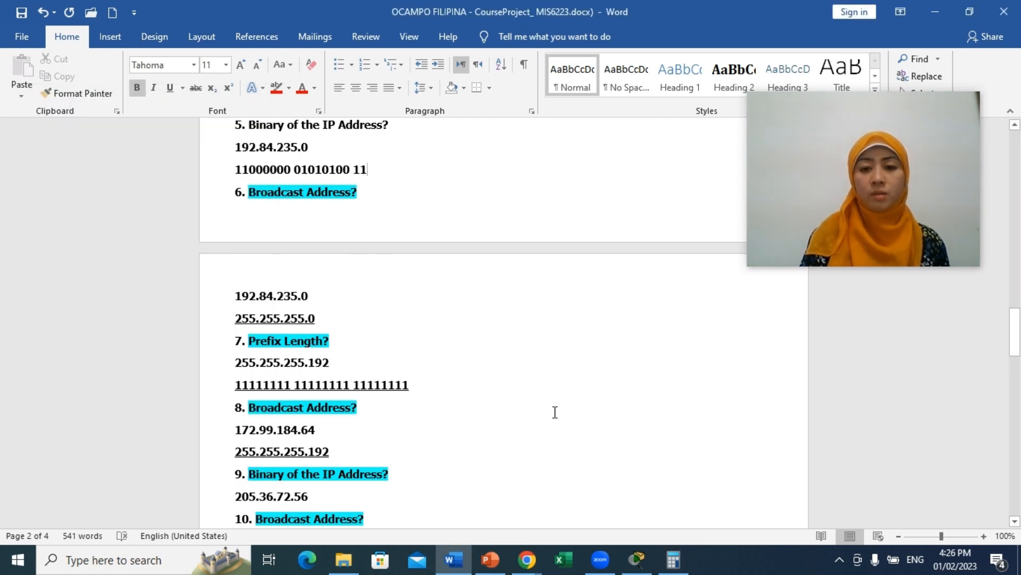
text(1)
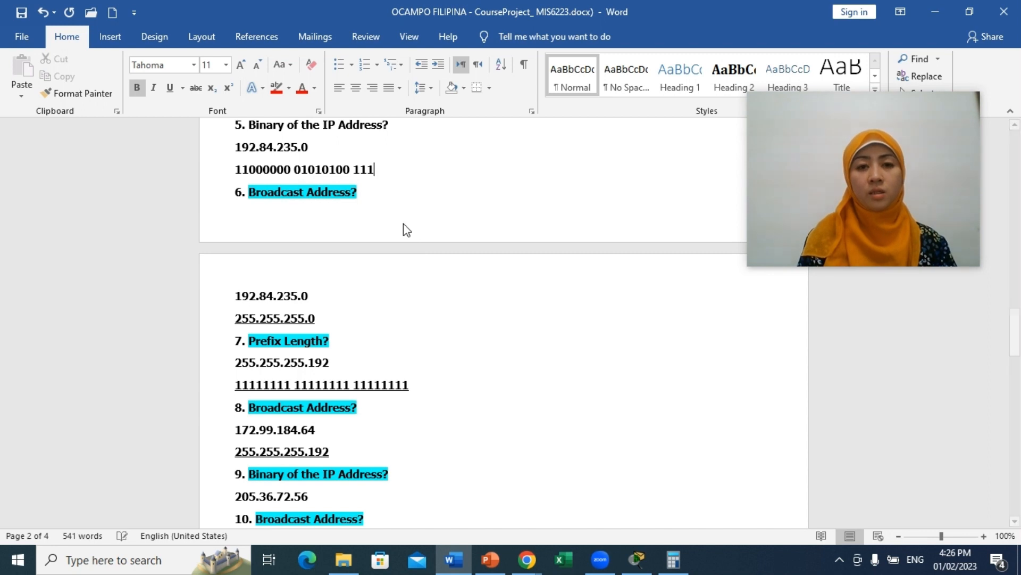
Switch to Calculator, subtract 32 from the previous result of 43, and put the calculator away
click(663, 561)
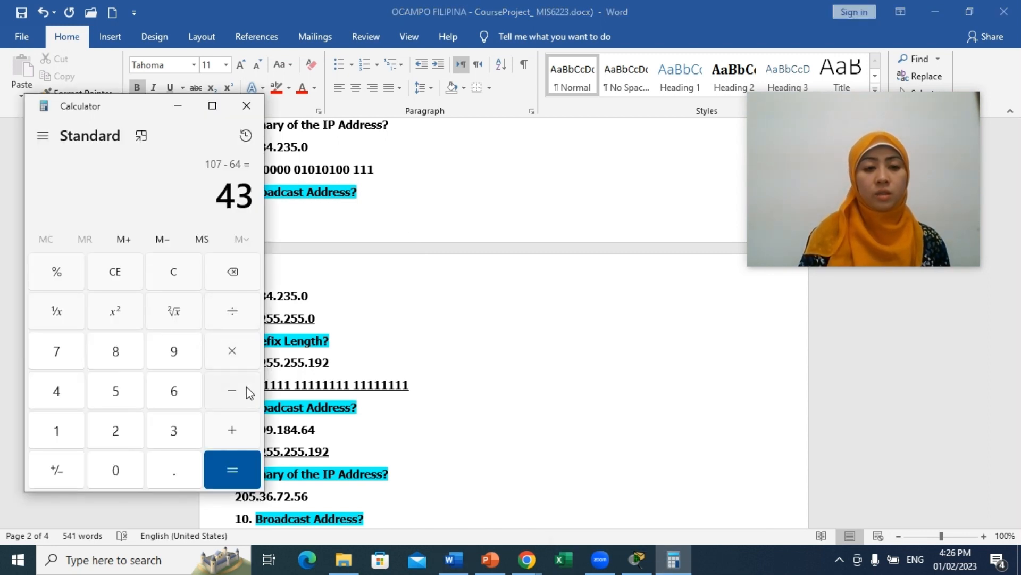
click(246, 388)
text(32)
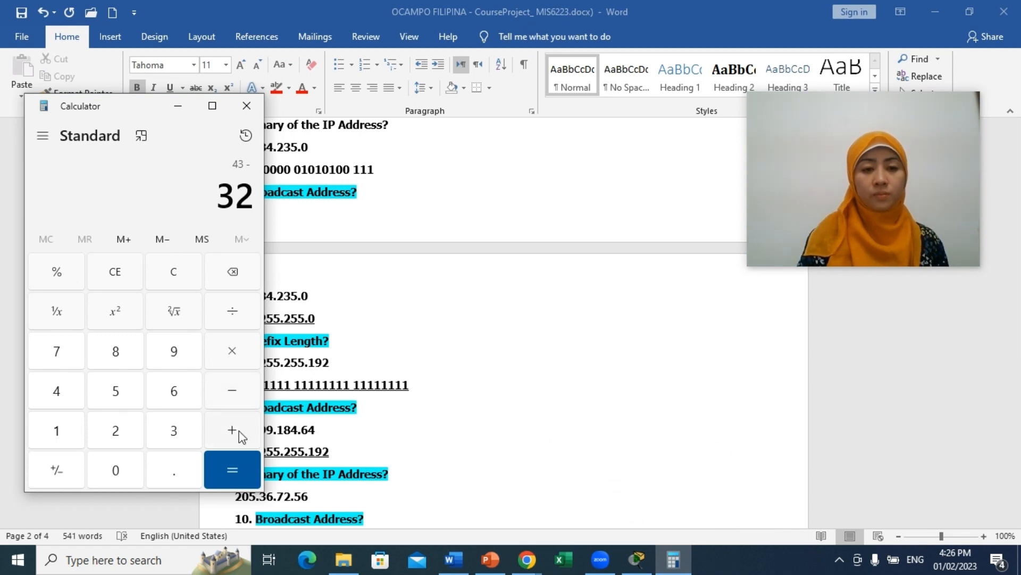
click(244, 468)
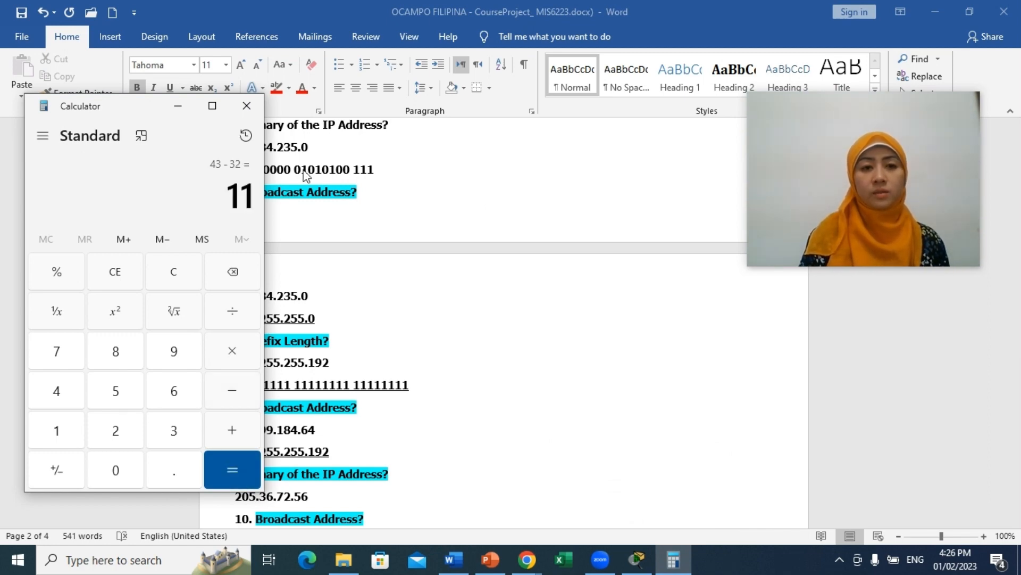
click(179, 106)
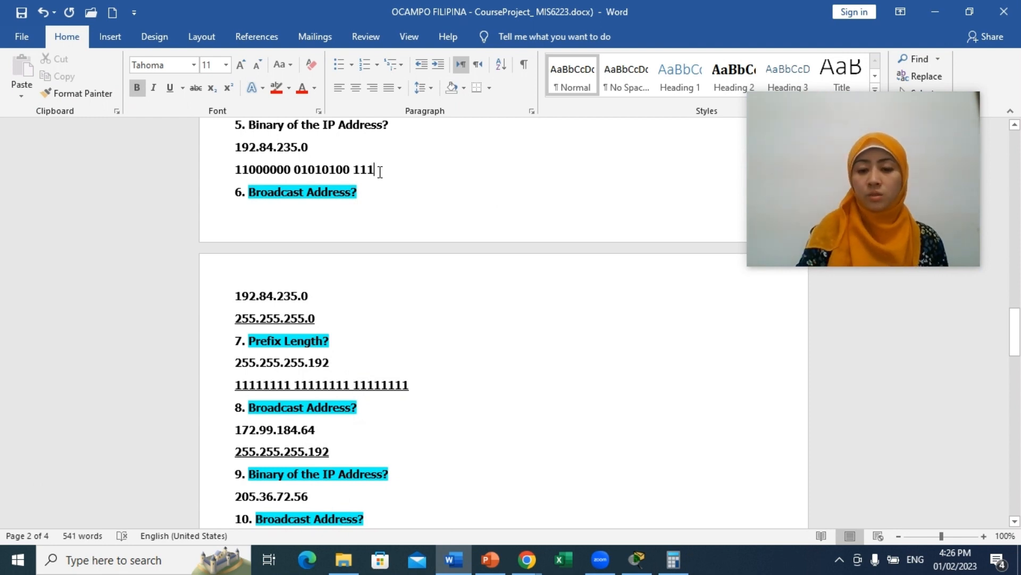
Complete the third binary octet under item 5 as 11101011 and add 00000000 as the fourth octet
text(0)
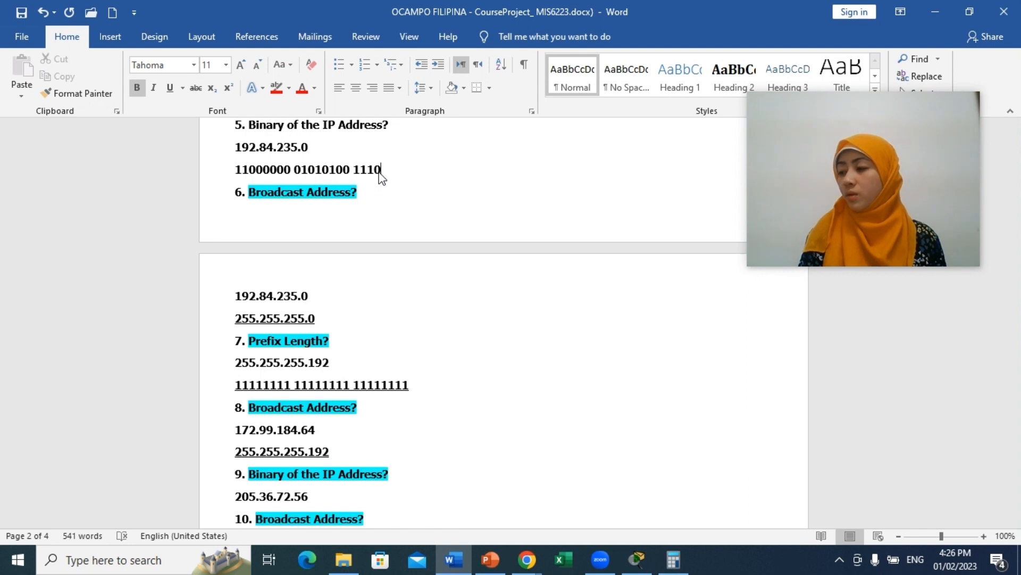
text(1)
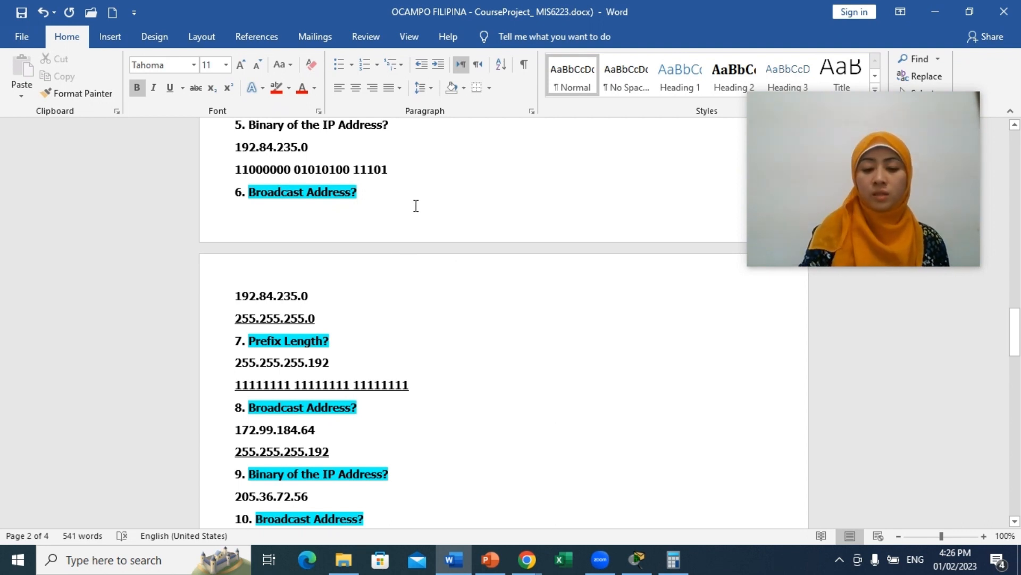
text(0)
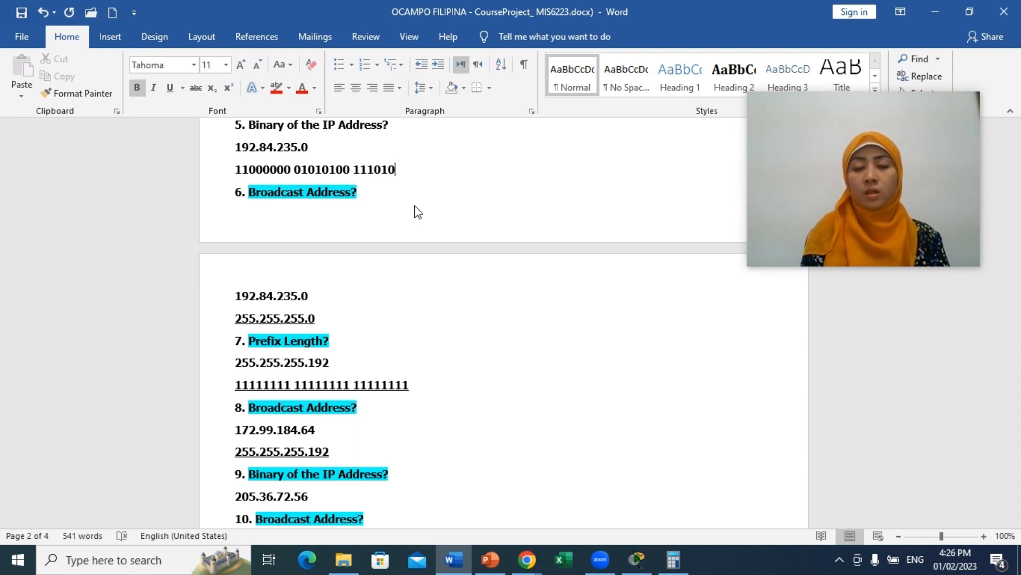
text(1)
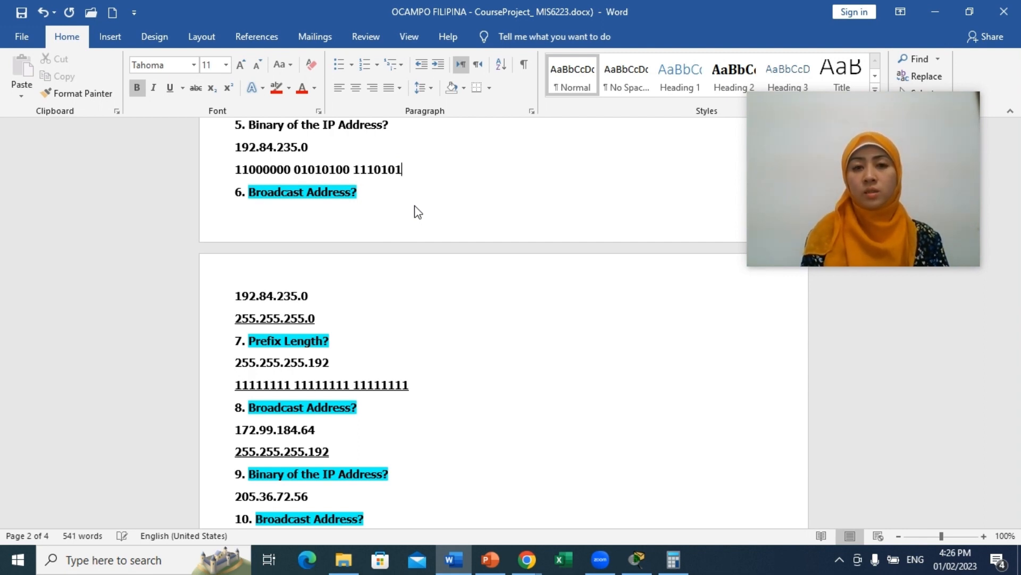
text(1)
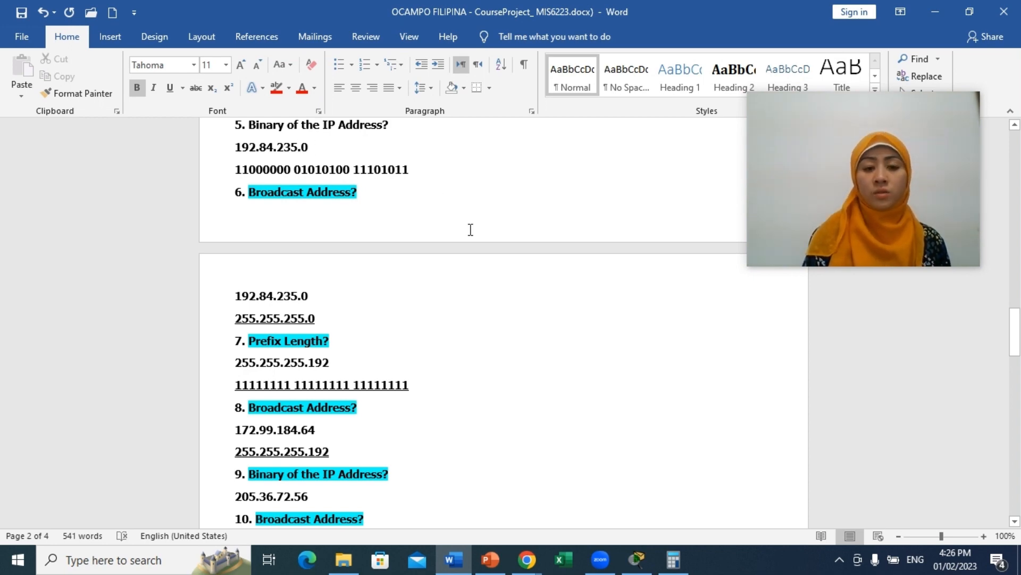
text(00000)
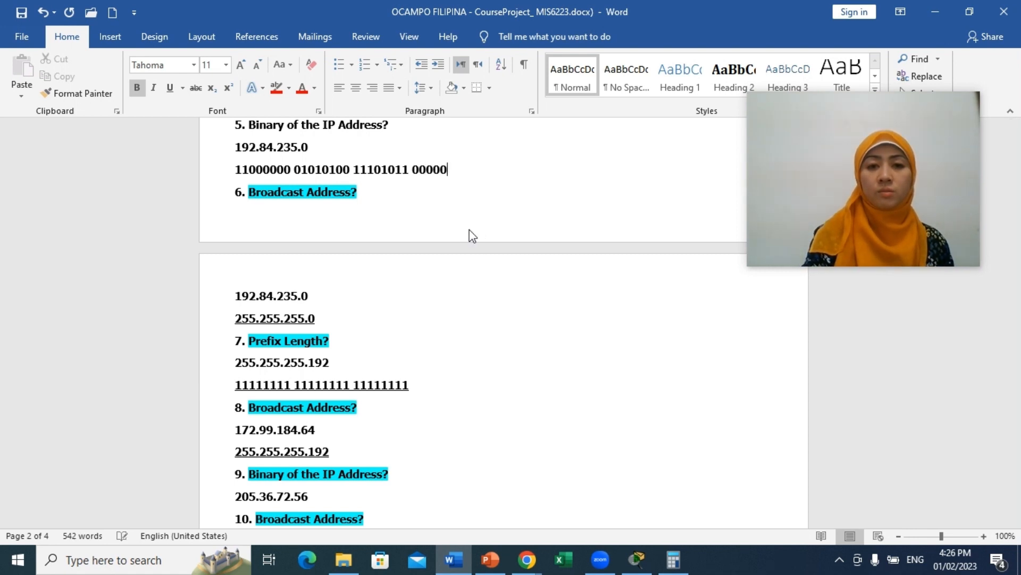
text(000)
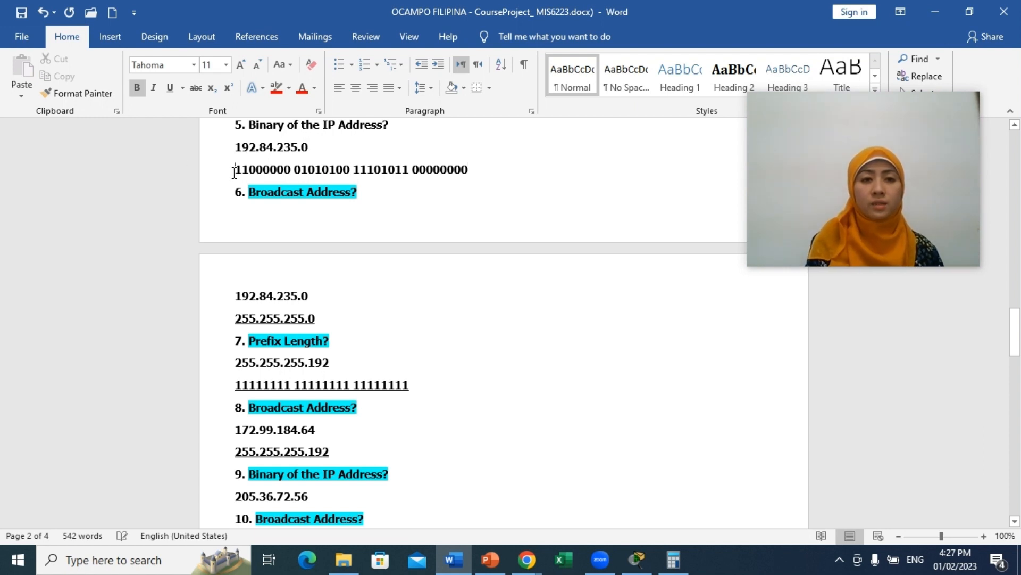
Highlight the full binary address line under item 5 in red
triple_click(391, 170)
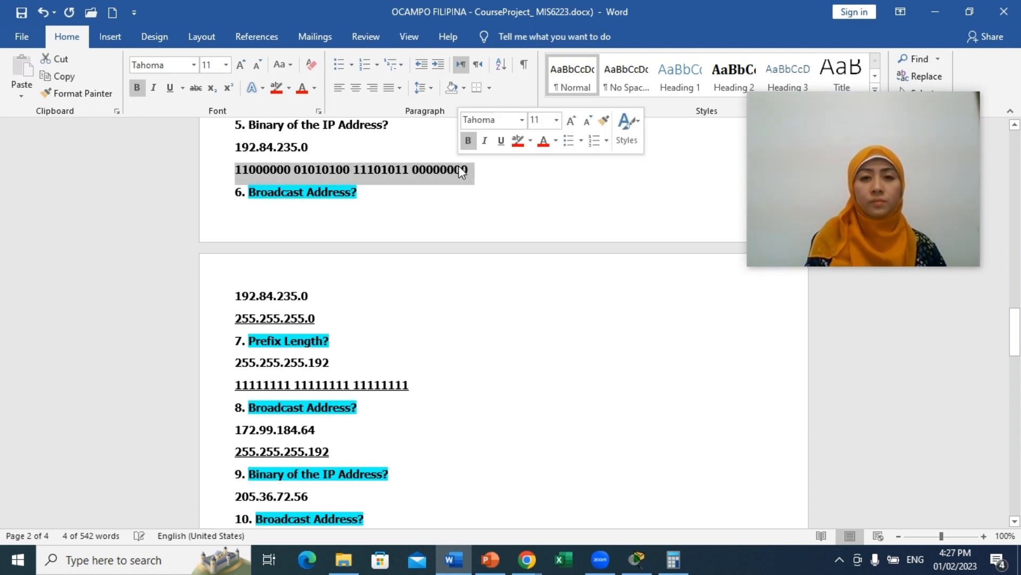
click(530, 140)
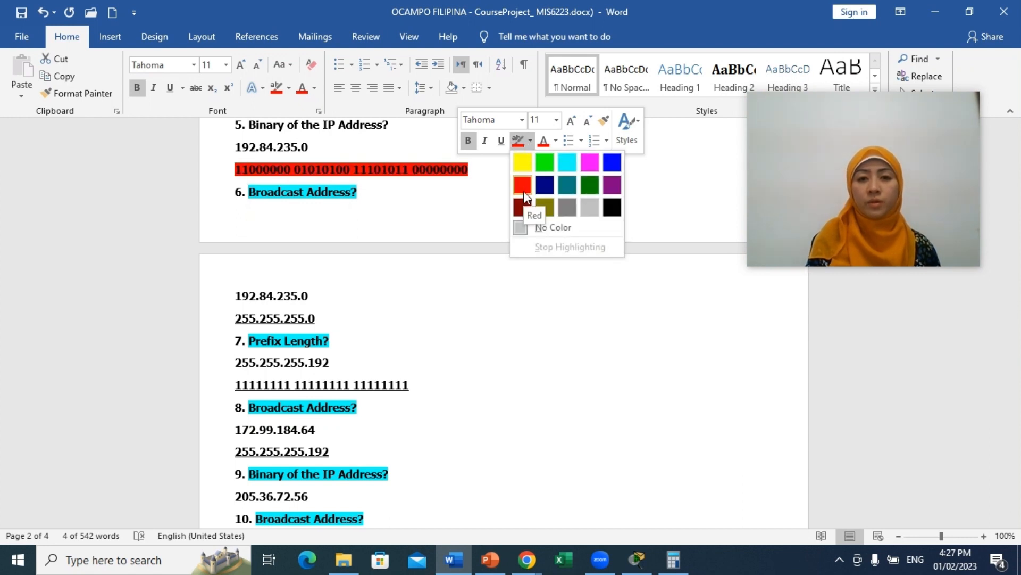
click(523, 189)
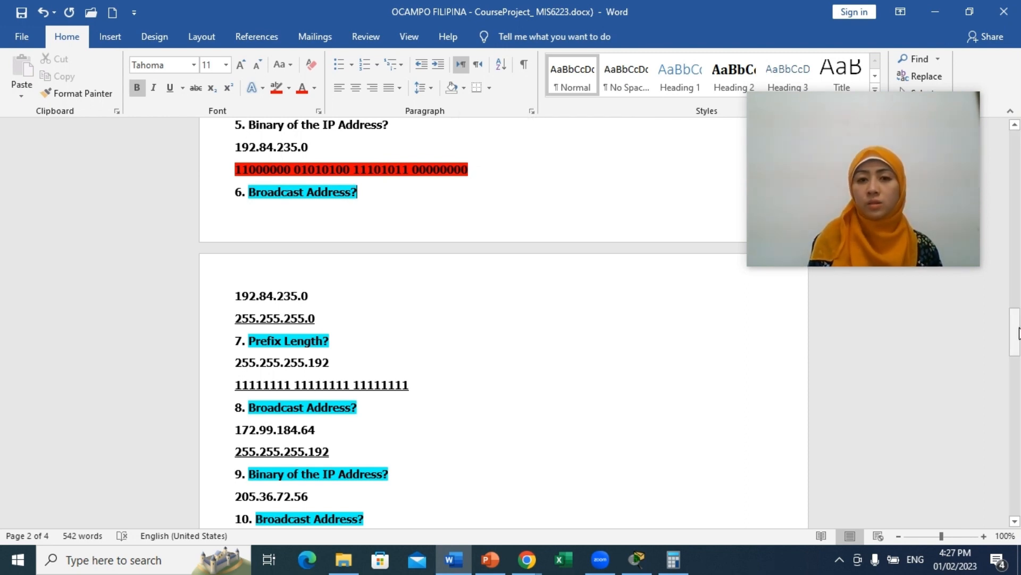
Check the 192.84.235.0 row of the subnetting table and return to the broadcast address question in item 6
drag(1016, 330, 1008, 258)
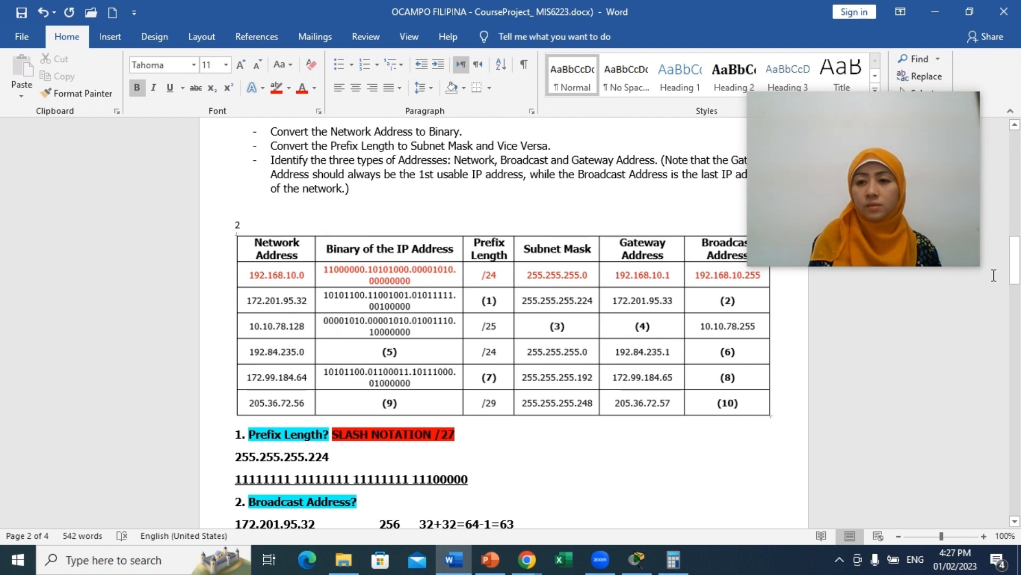
drag(1015, 263, 1016, 318)
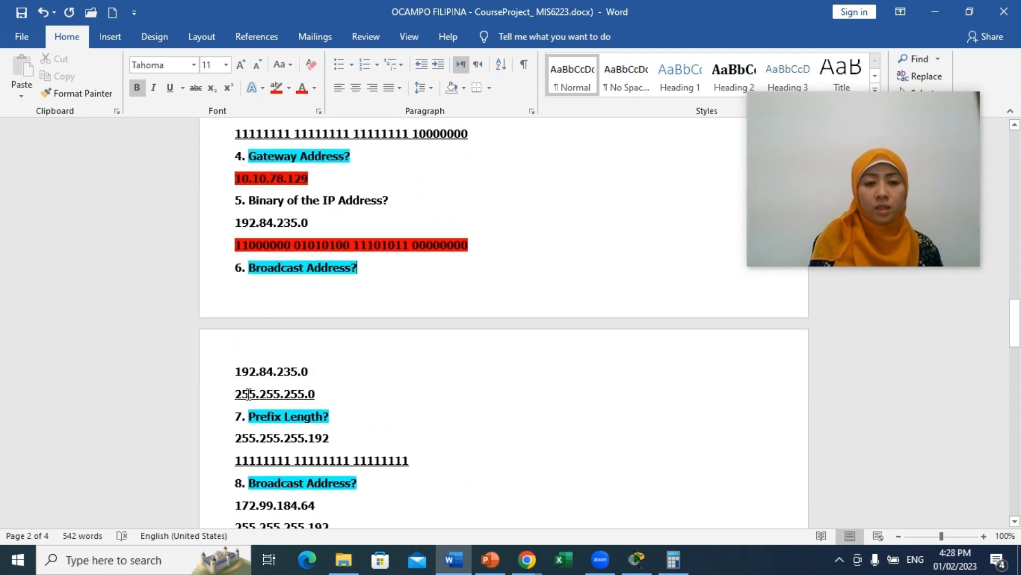
Add 192.84.235.255 on a new line below 255.255.255.0 under item 6
click(318, 395)
key(Return)
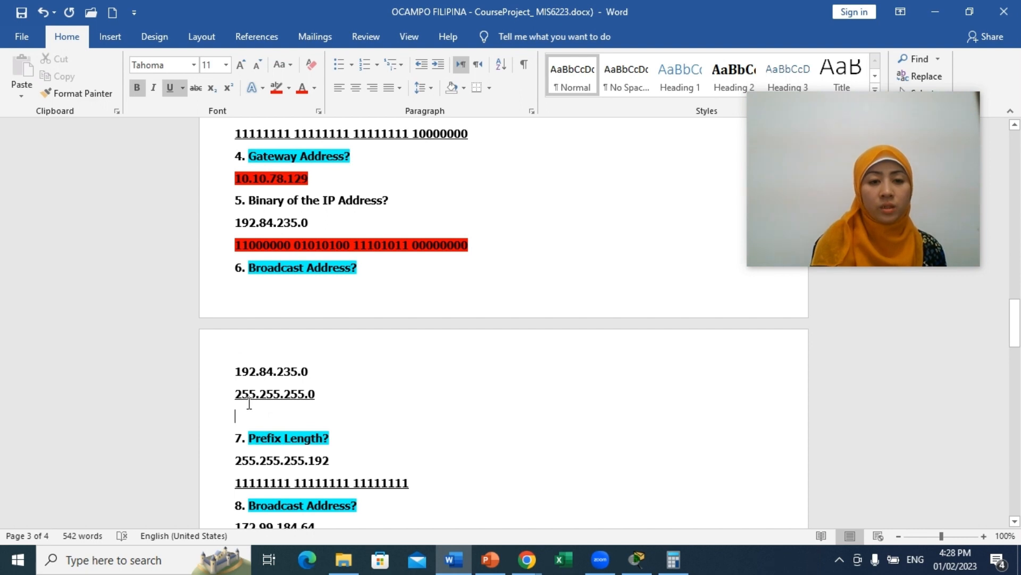
text(192.)
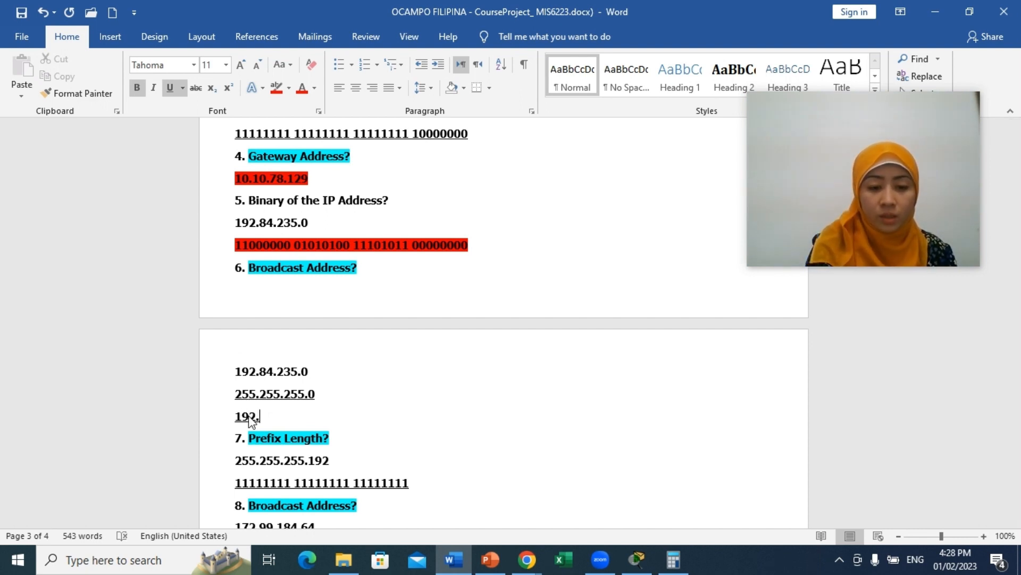
text(84)
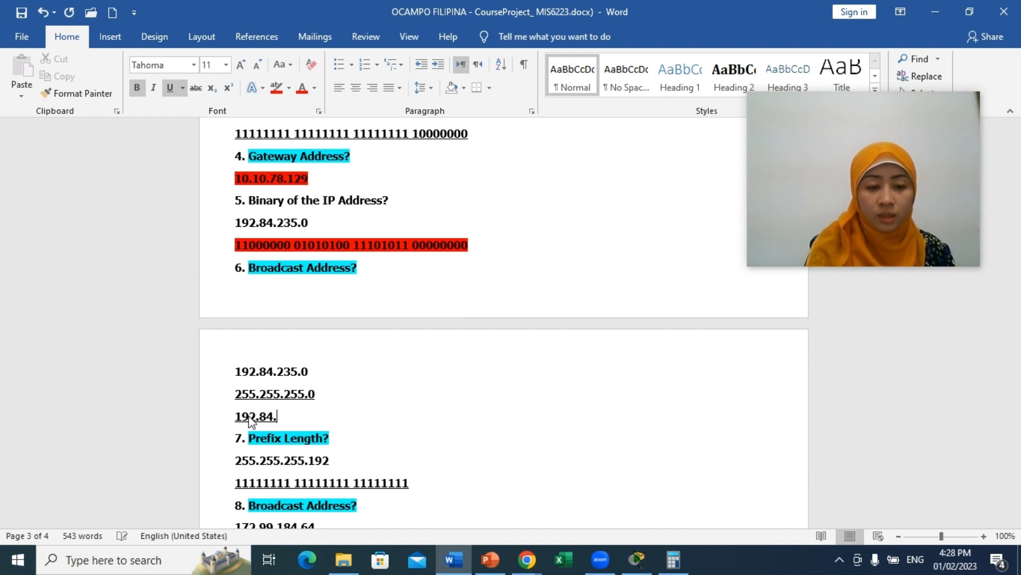
text(.235.)
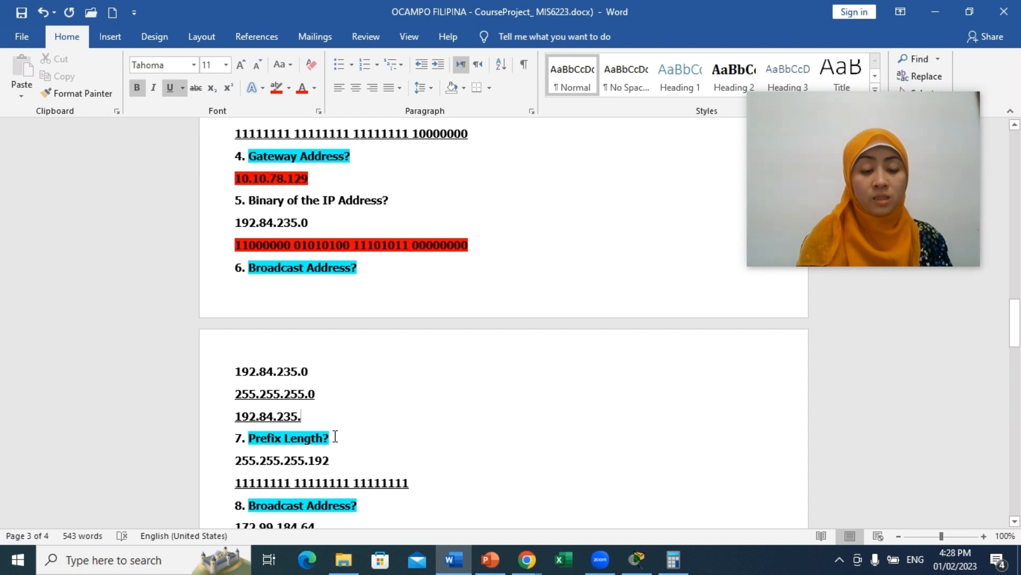
text(255)
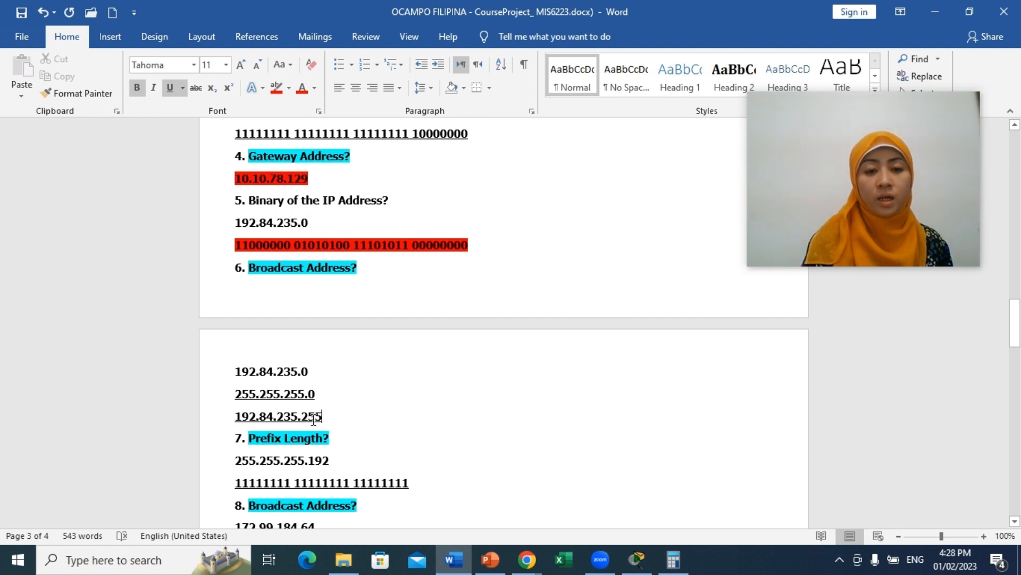
Highlight the 192.84.235.255 answer under item 6 in red
triple_click(288, 416)
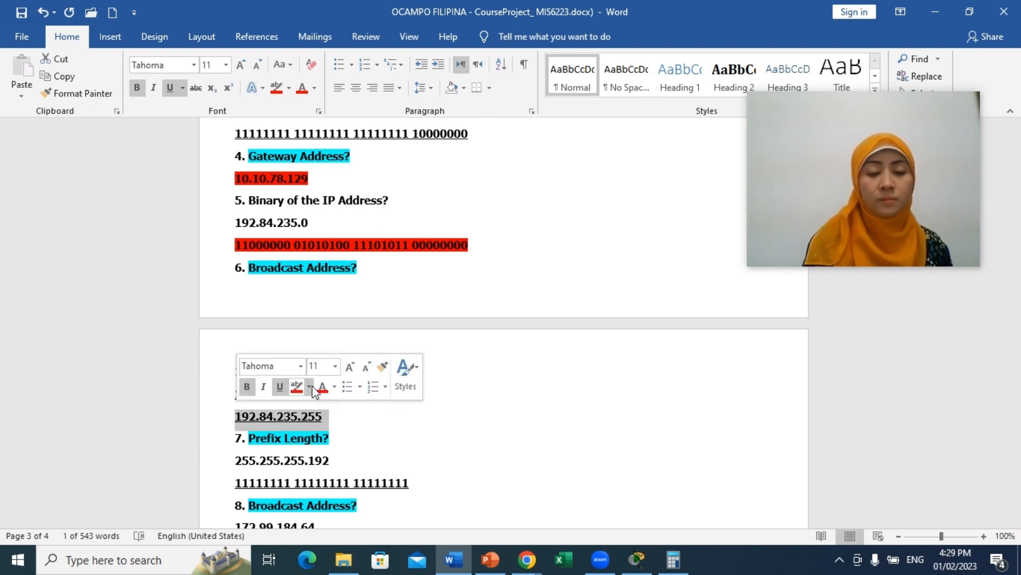
click(311, 387)
click(302, 436)
click(302, 440)
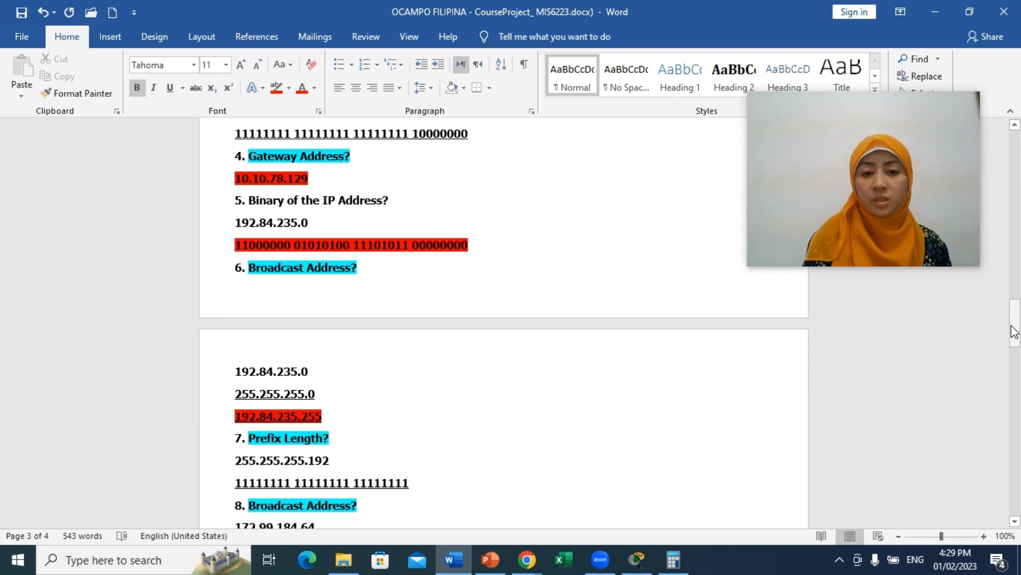
Check the 172.99.184.64 row of the subnetting table and return to the prefix length question in item 7
drag(1013, 331, 1003, 277)
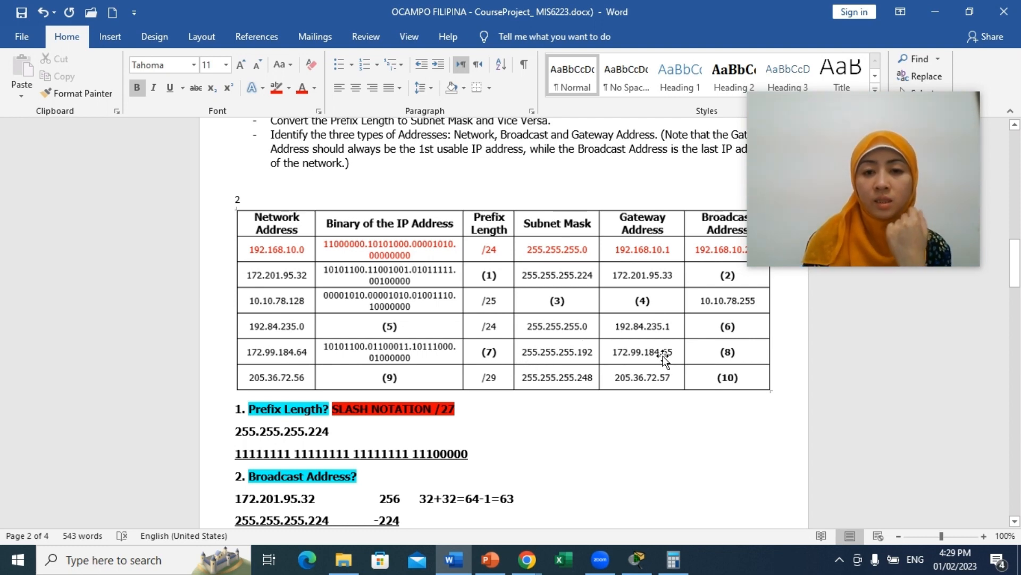
drag(1015, 275, 1015, 289)
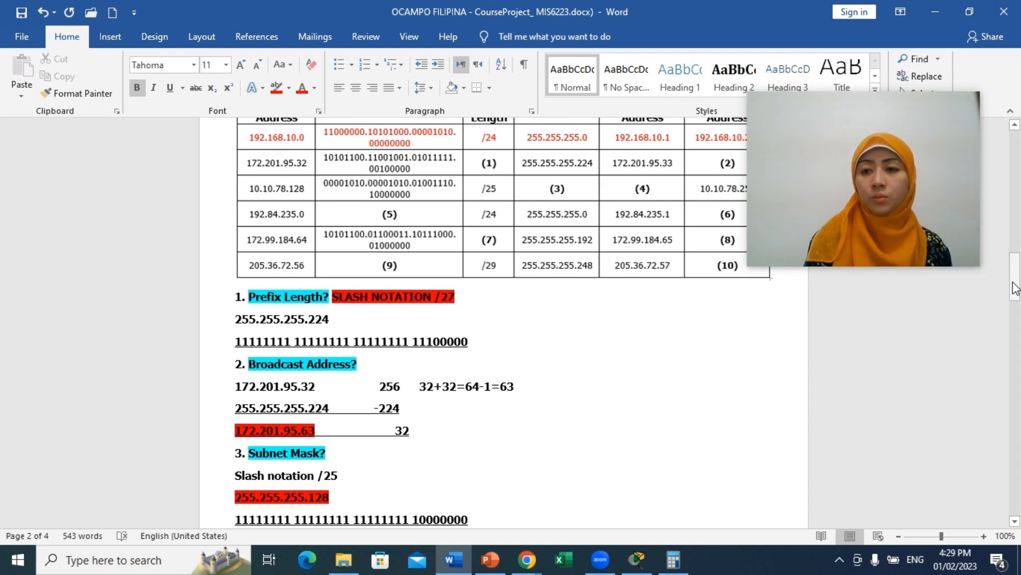
drag(1015, 289, 1016, 335)
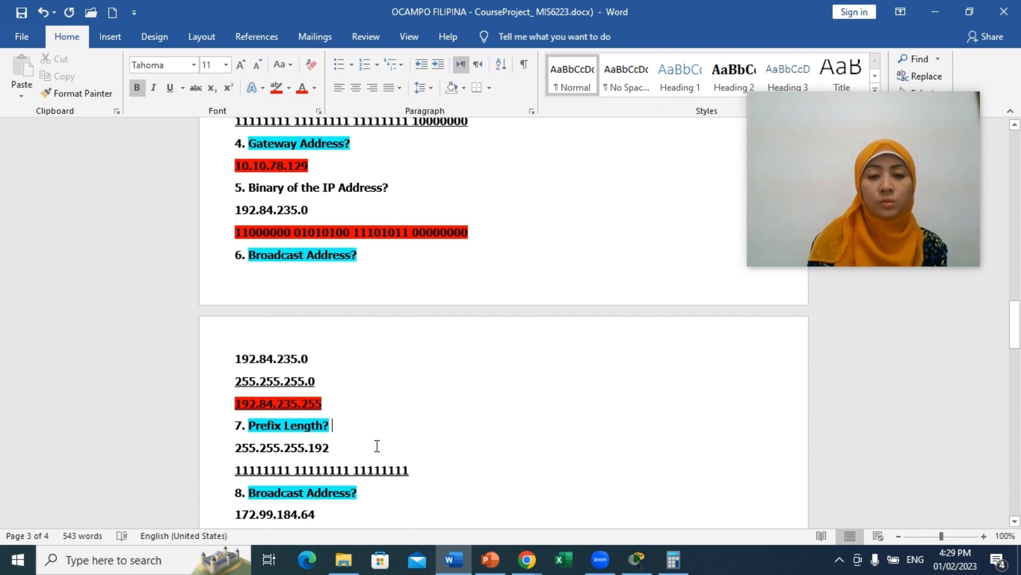
Subtract 128 from 192 in Calculator, and start the fourth binary octet under item 7 in the document with 1
click(422, 477)
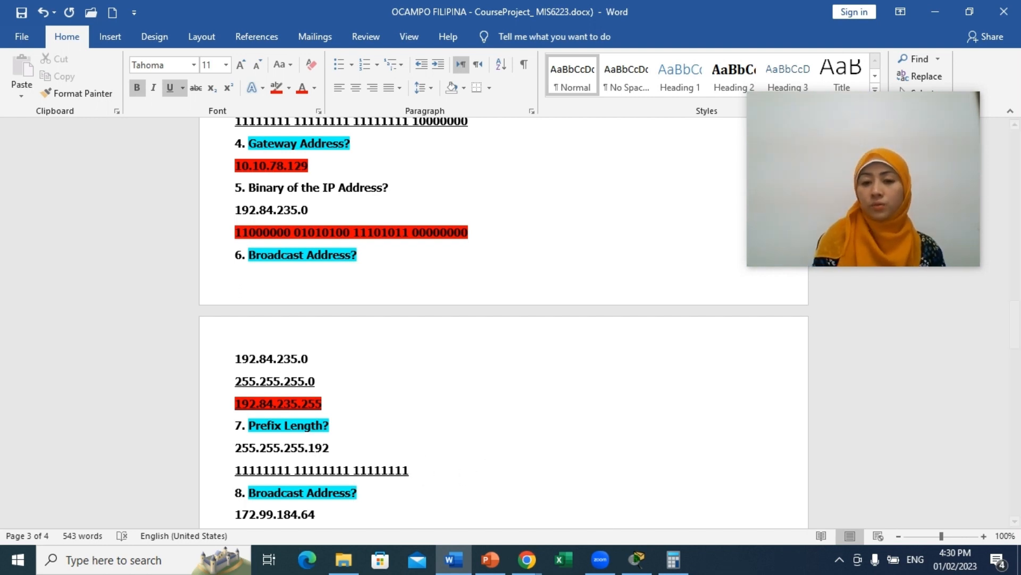
click(673, 569)
click(167, 281)
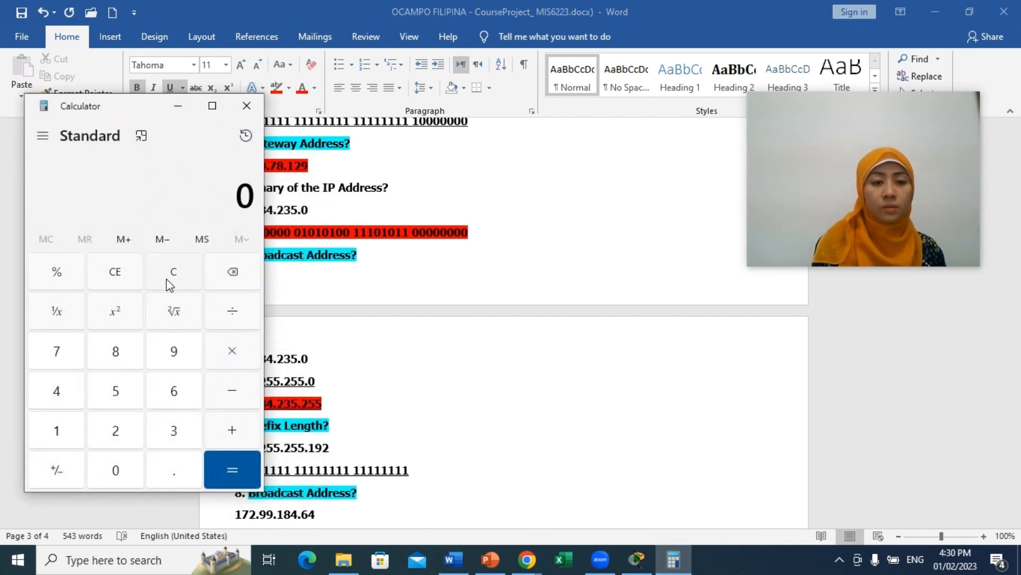
text(192)
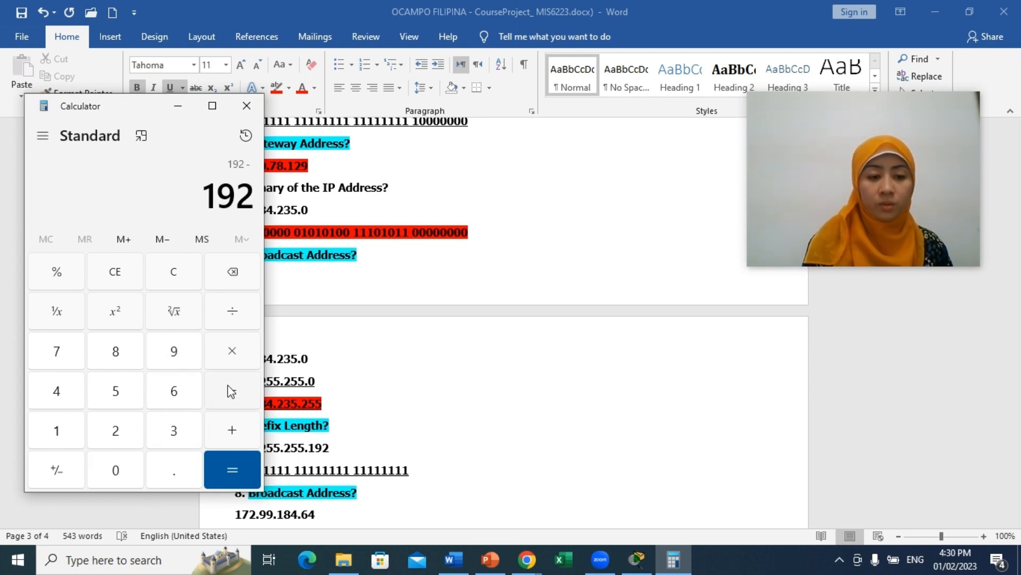
text(128)
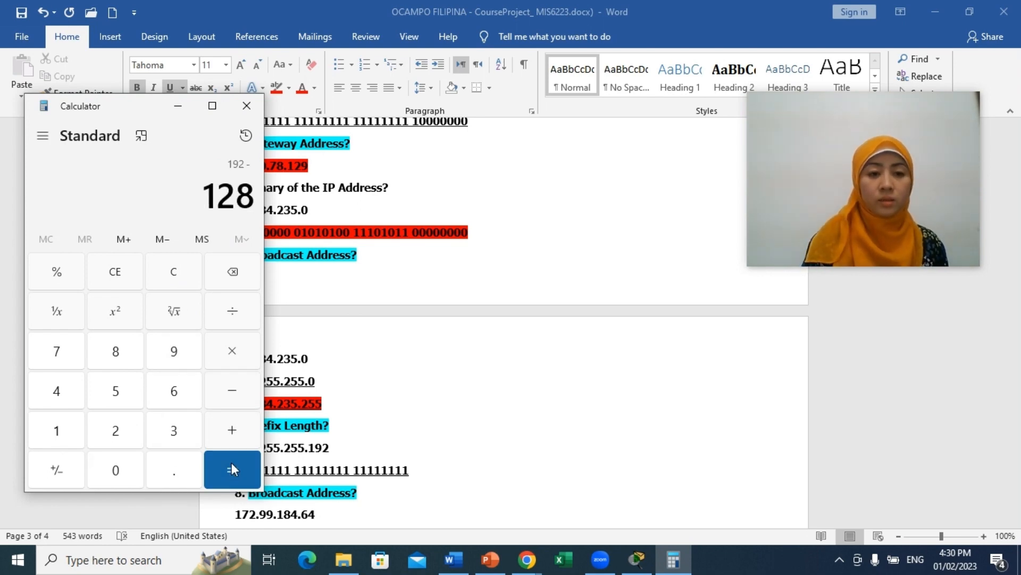
click(232, 468)
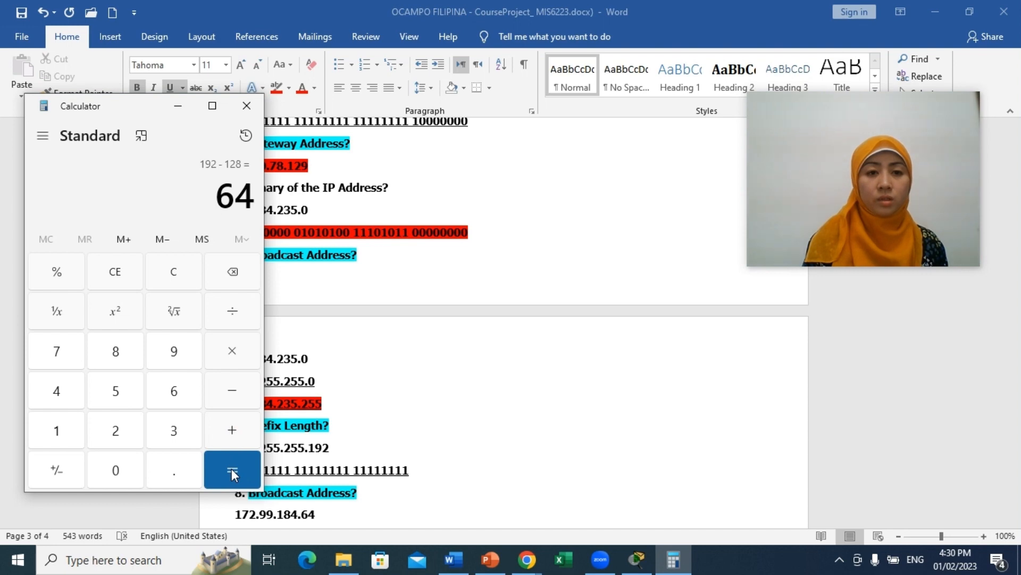
click(424, 474)
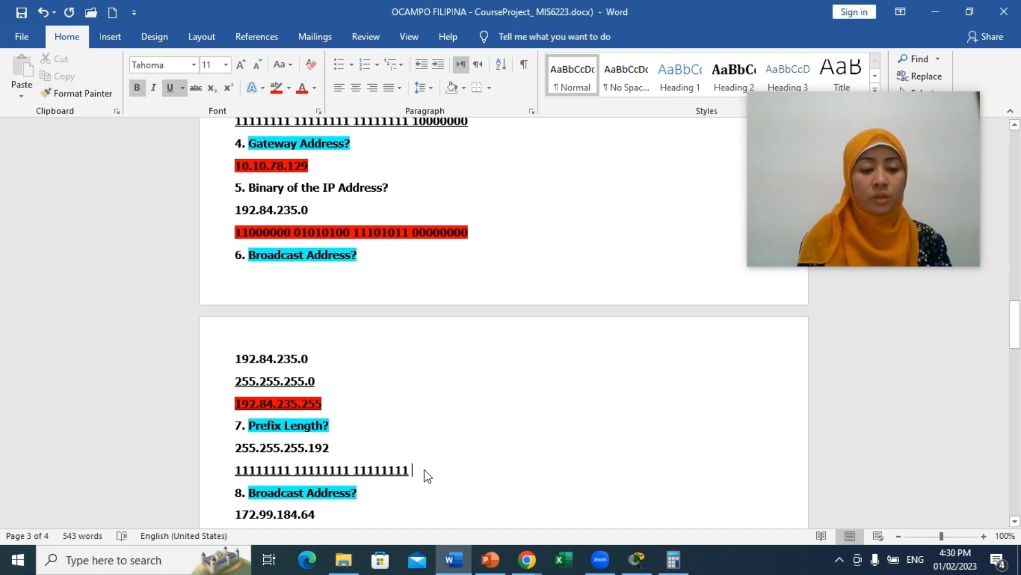
text(1)
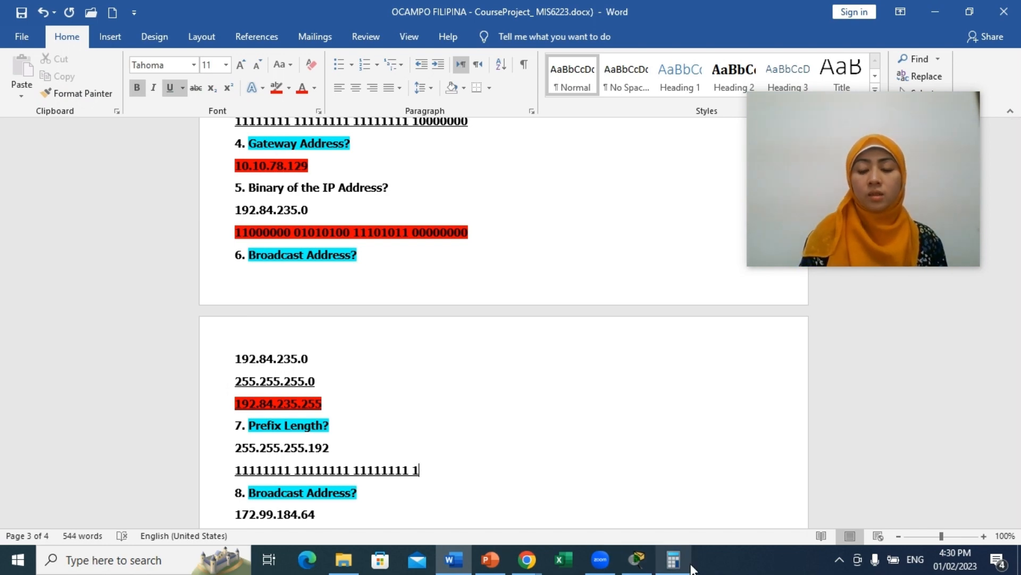
Switch back to Calculator and subtract 64 from the previous result
mouse_move(676, 568)
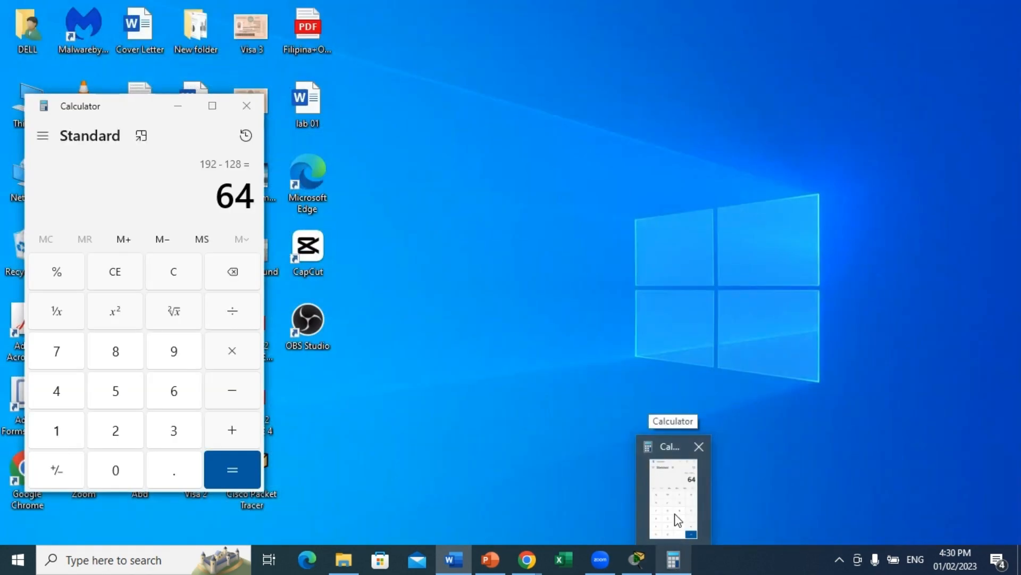
click(676, 515)
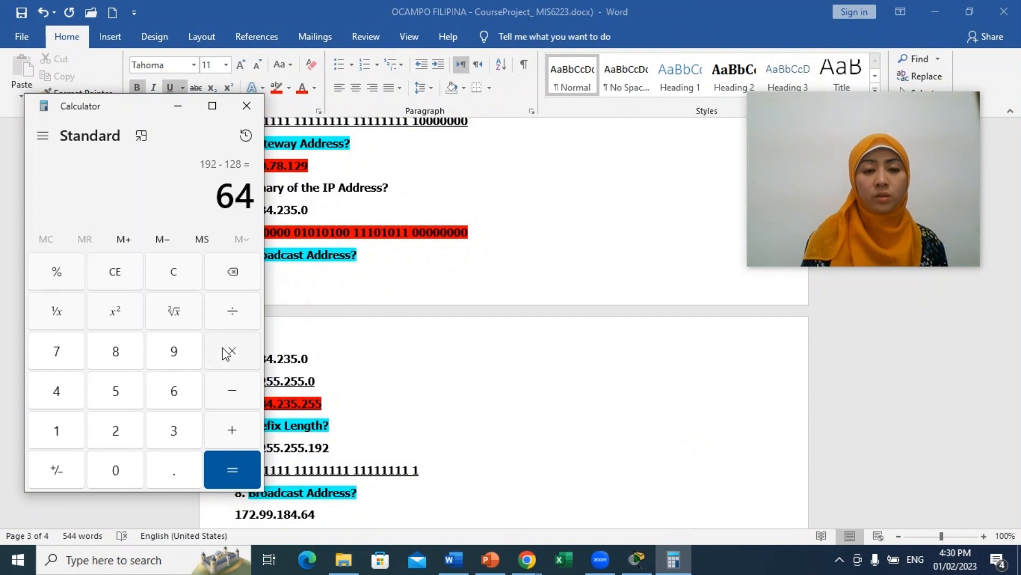
click(243, 394)
text(64)
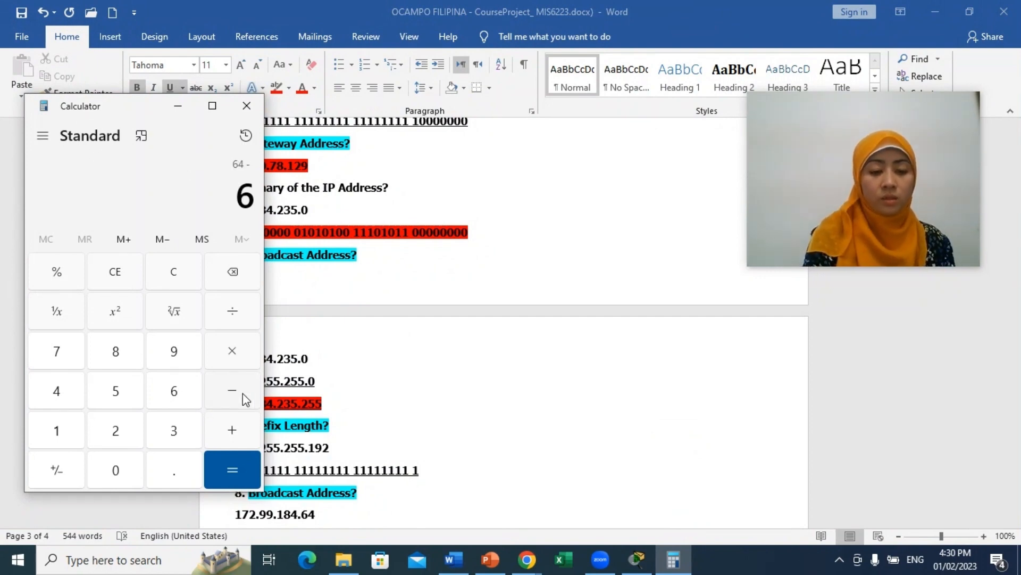
click(237, 478)
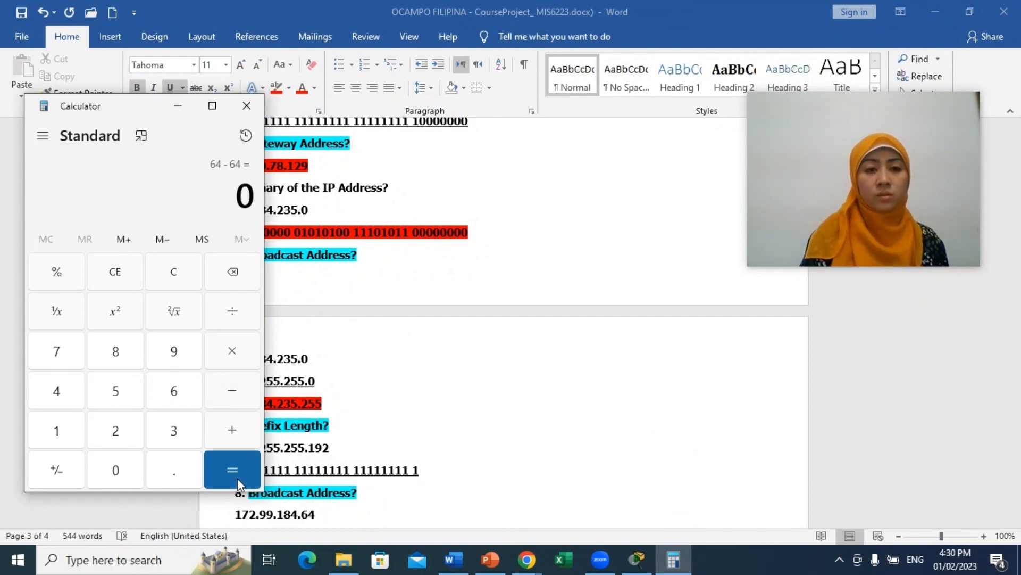
Return to the document and complete the fourth binary octet under item 7 as 11000000
click(424, 477)
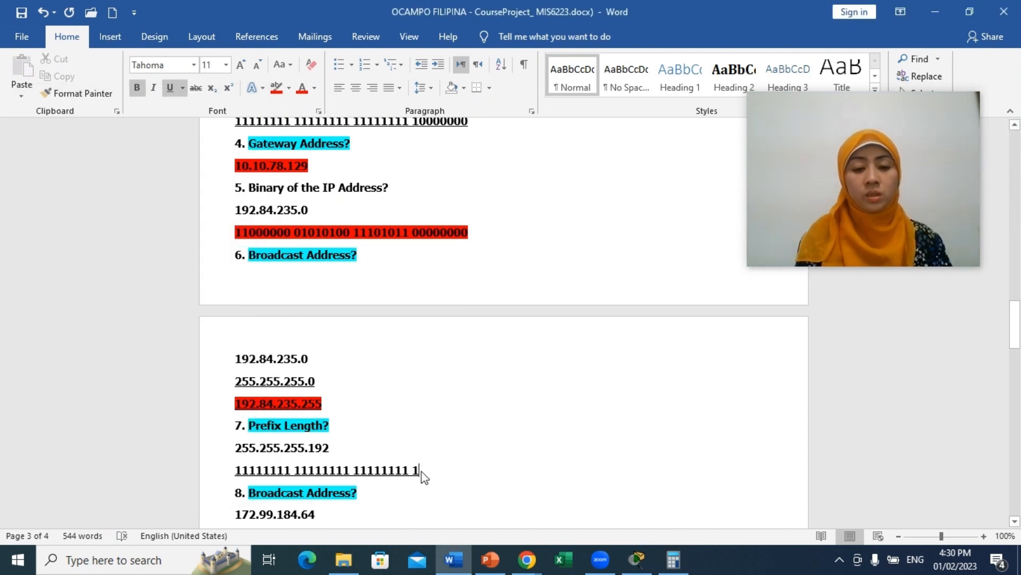
text(11)
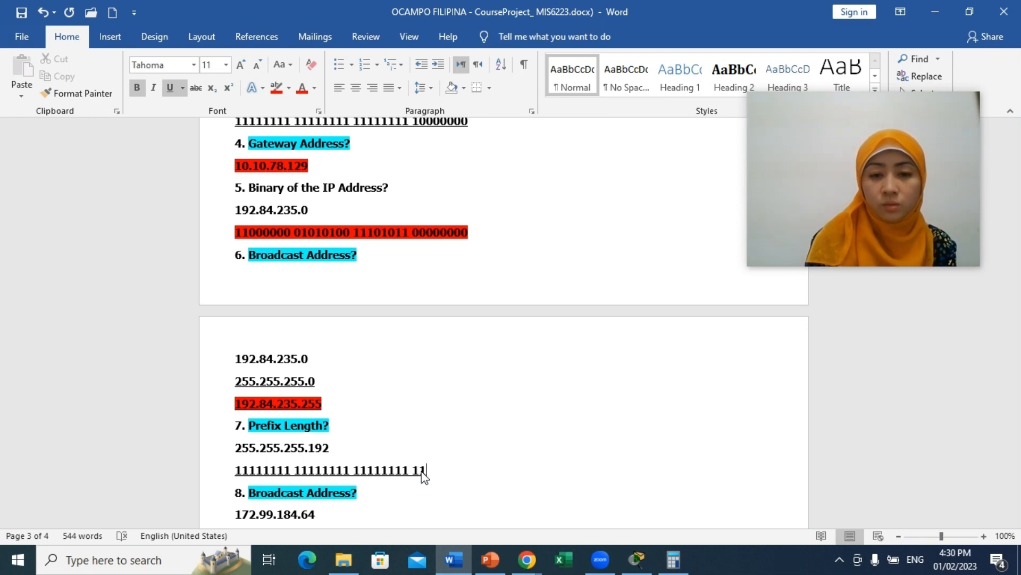
text(000000)
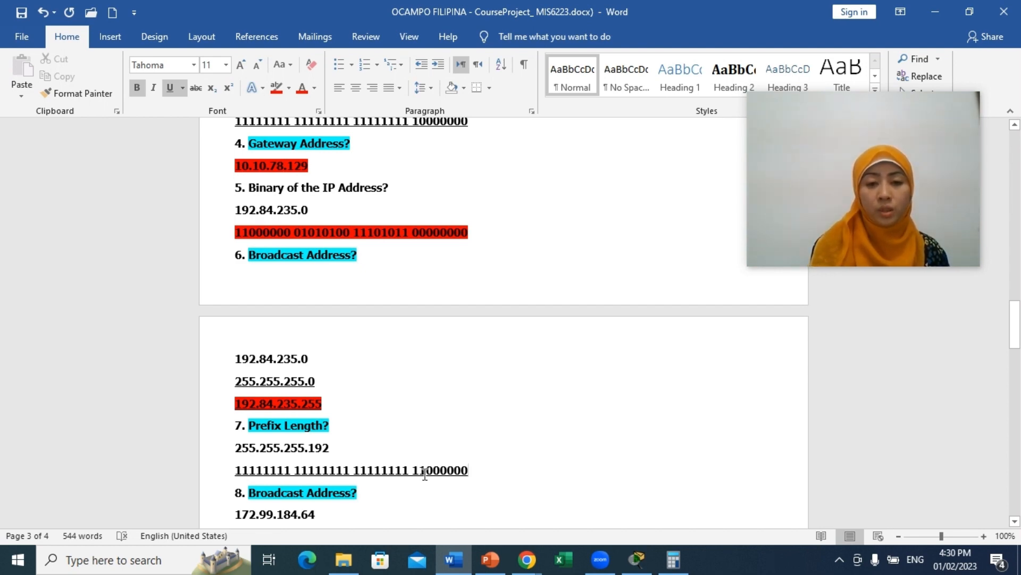
Write the answer SLASH NOTATION /26 after the Prefix Length question in item 7
click(360, 425)
text(SLA)
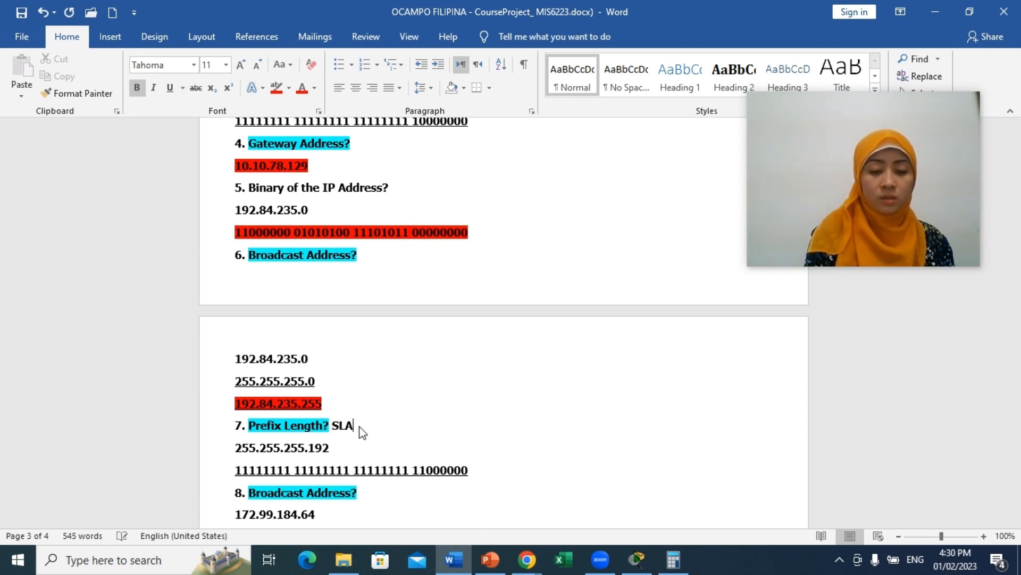
text(SH NO)
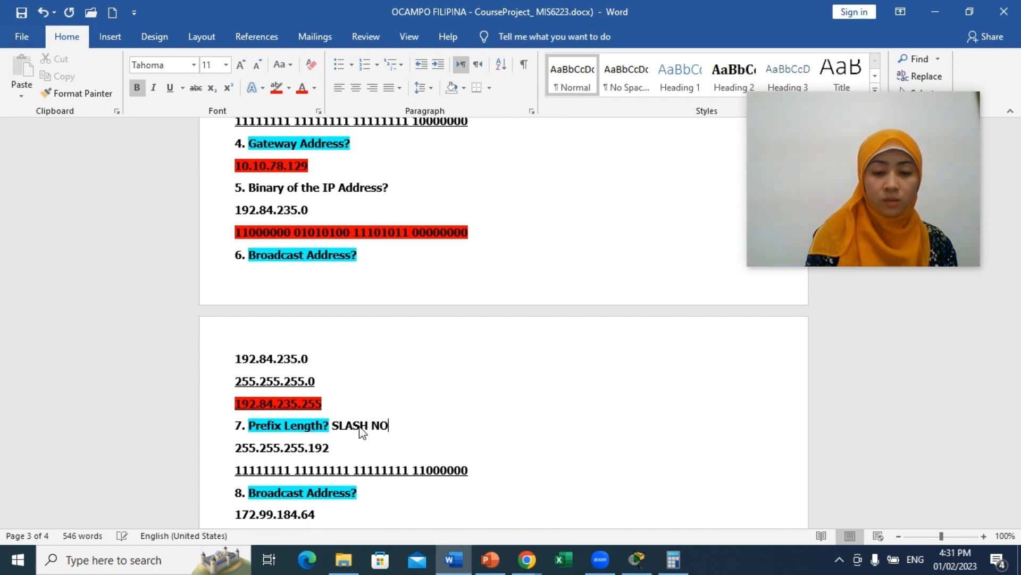
text(TATION)
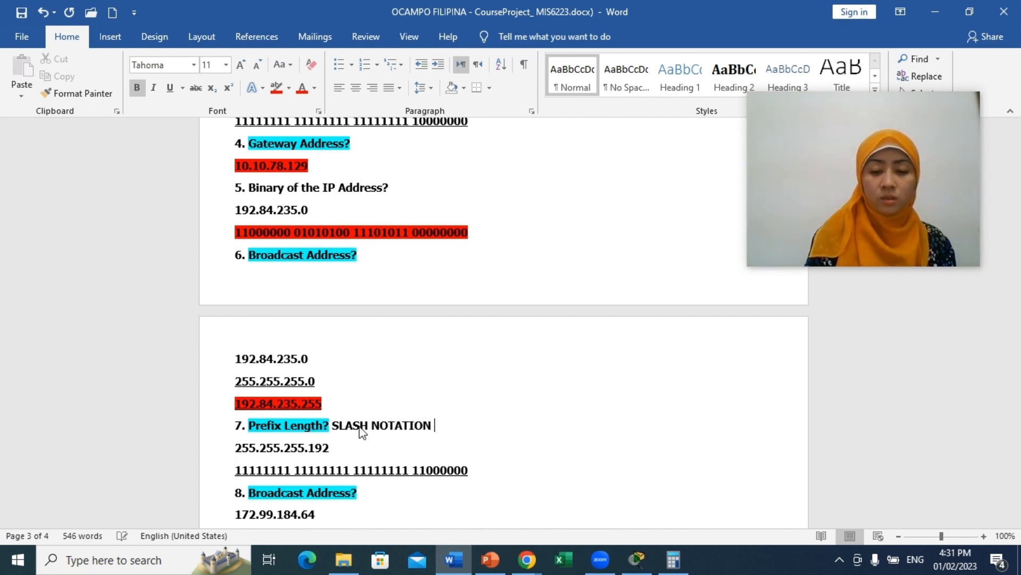
text( / 26)
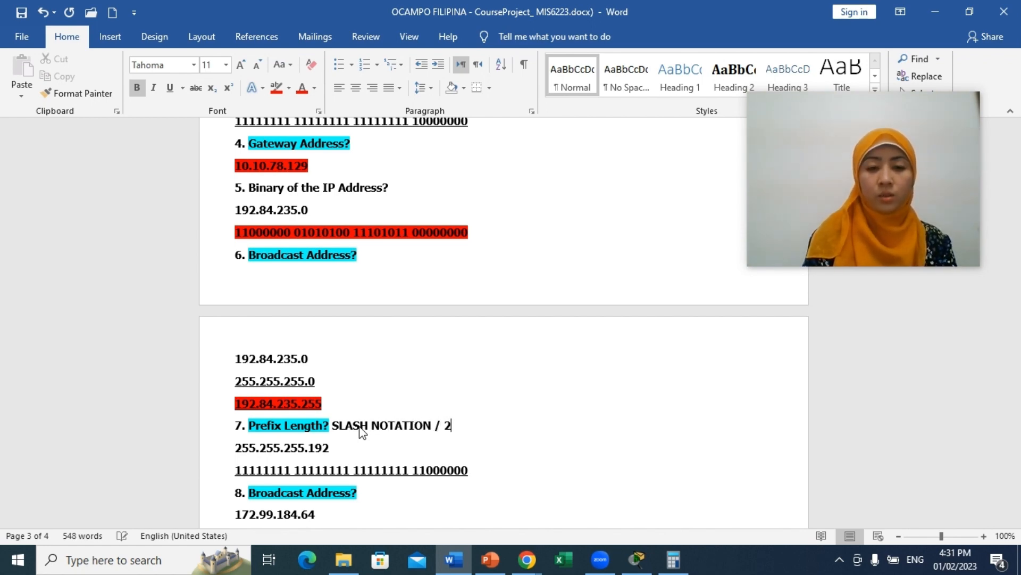
key(BackSpace)
key(BackSpace)
key(BackSpace)
text(2)
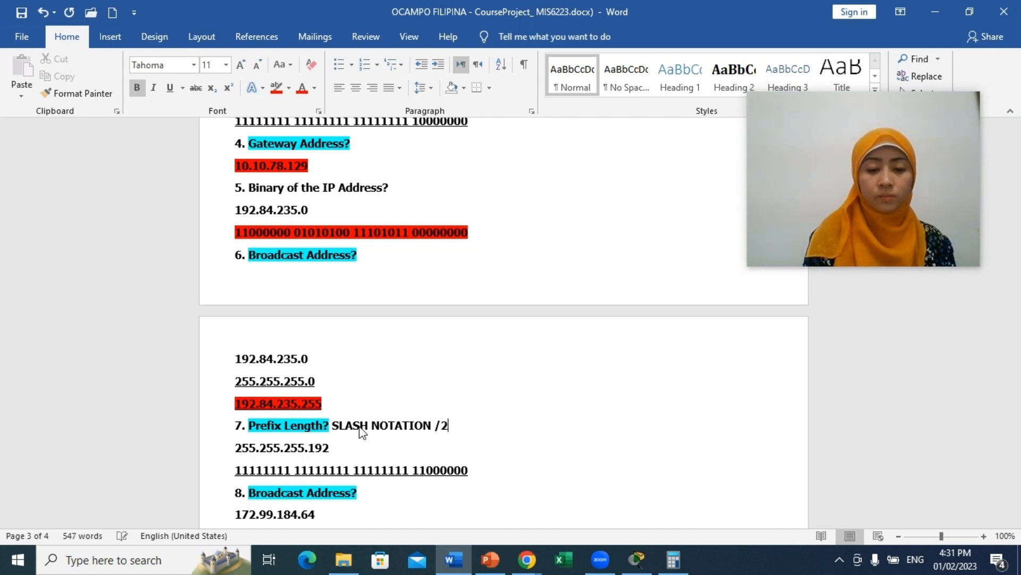
text(6)
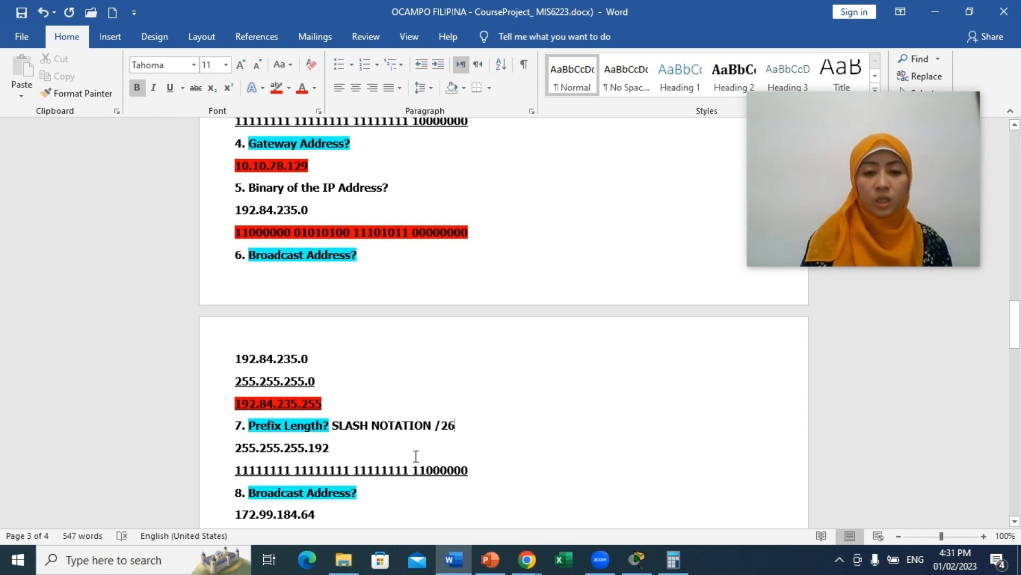
drag(469, 470, 351, 473)
click(425, 473)
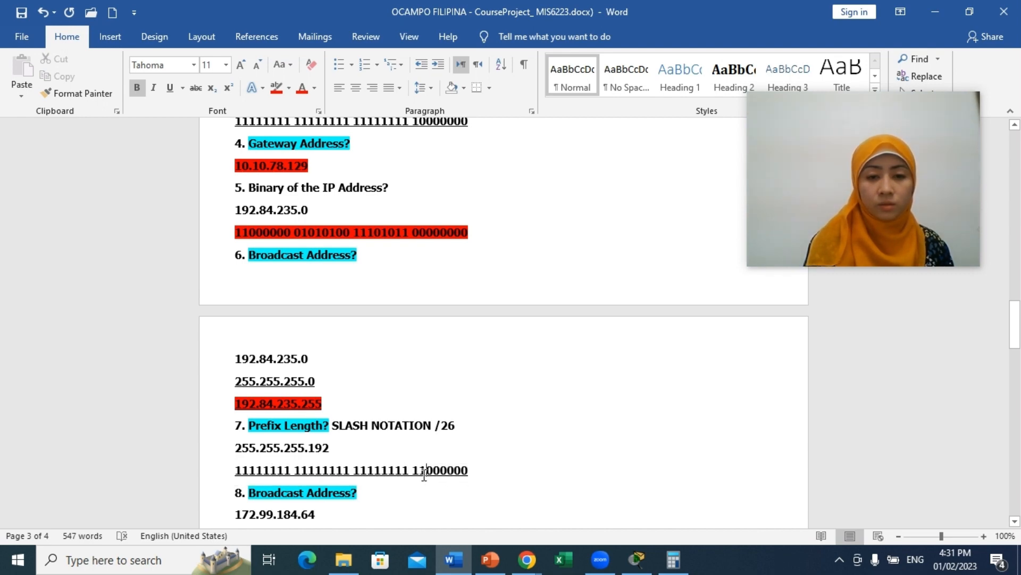
drag(424, 473, 238, 470)
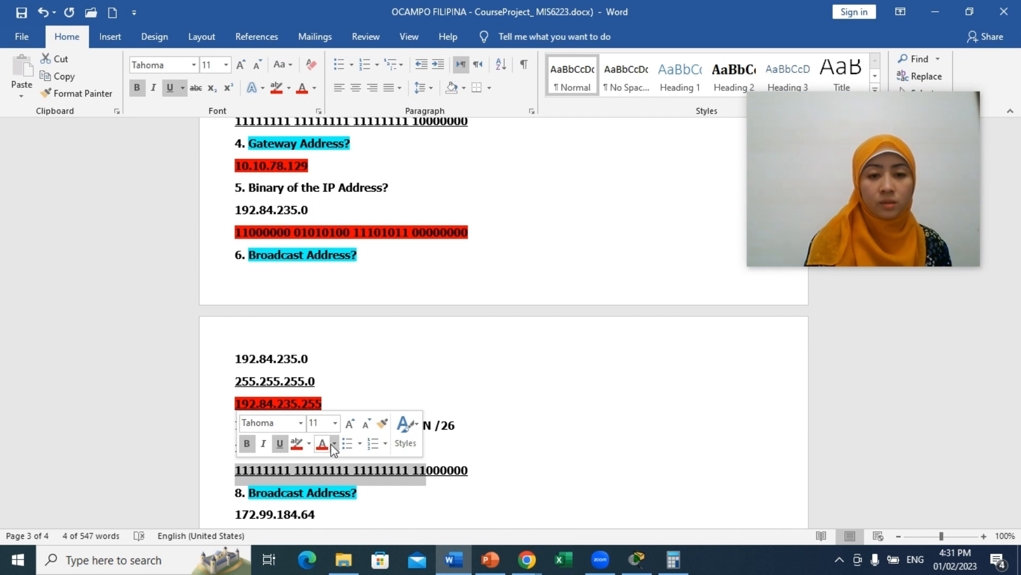
click(310, 444)
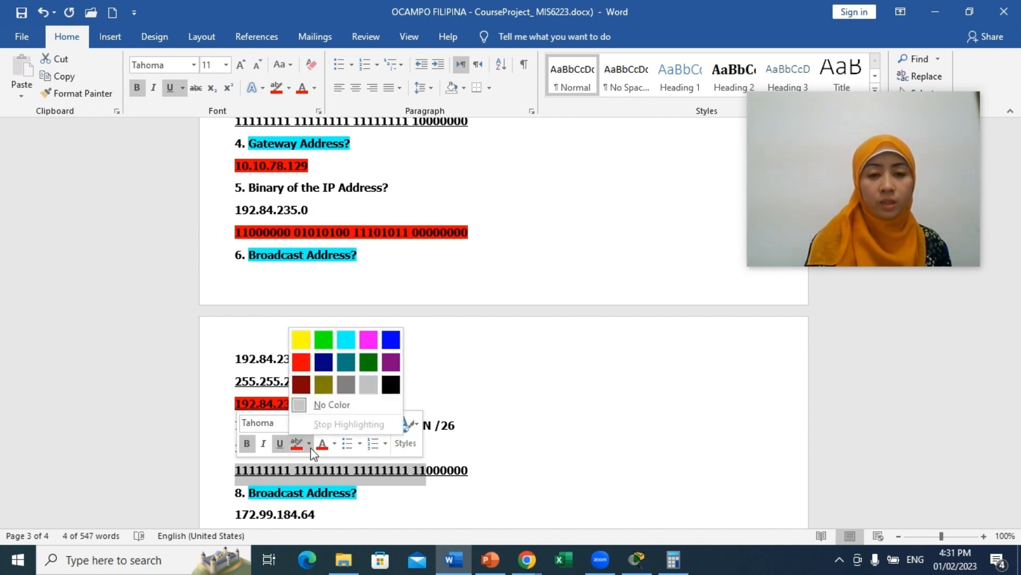
click(301, 340)
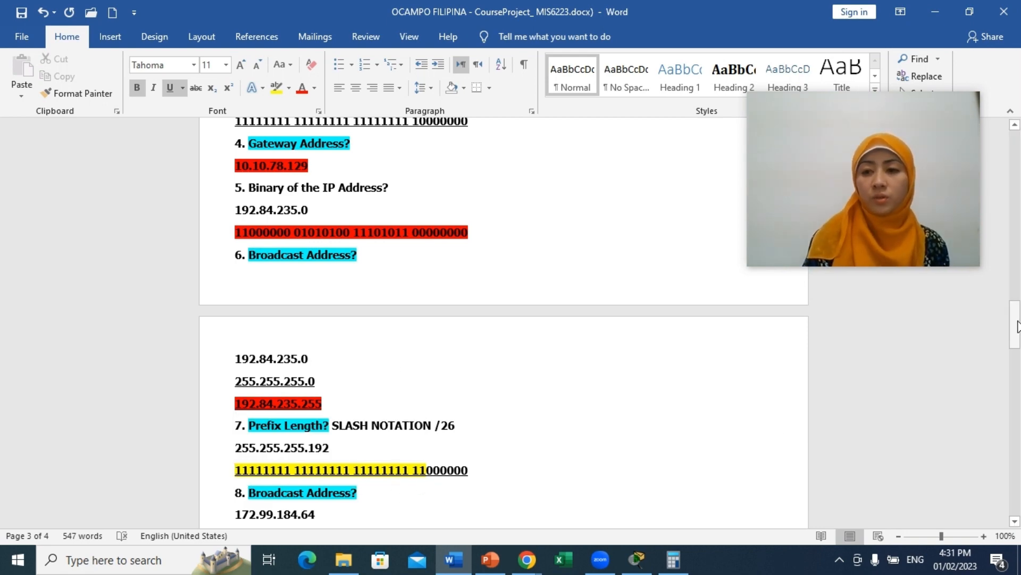
drag(1017, 329, 1018, 345)
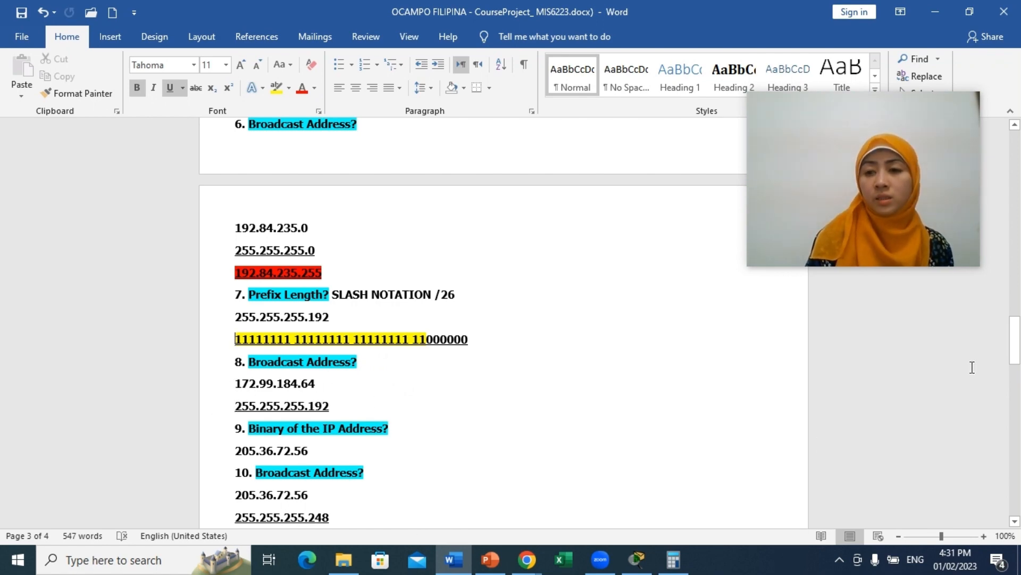
Add a line below the subnet mask in item 8 and begin the broadcast address with 172.99.184
drag(1019, 347, 1007, 281)
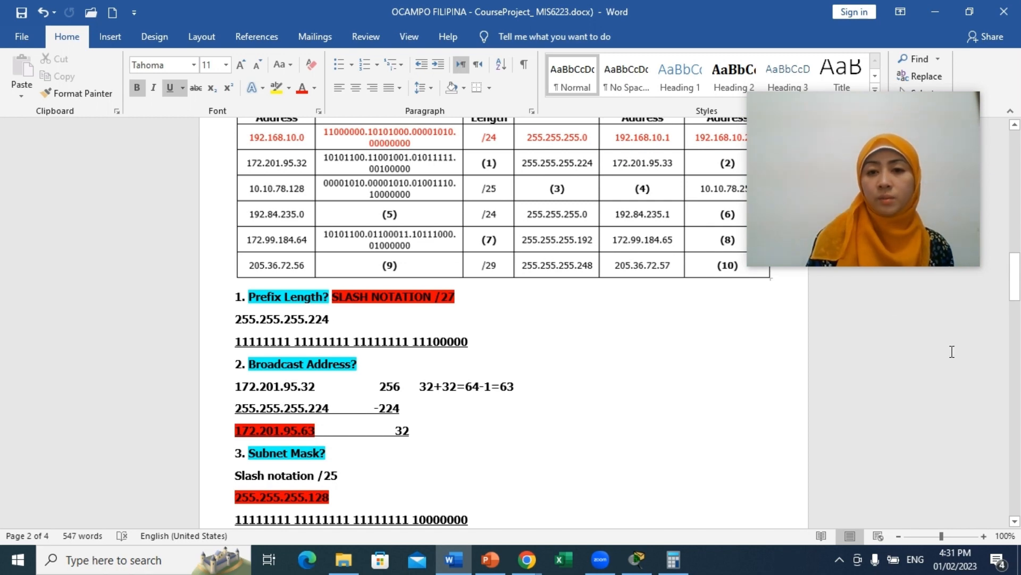
drag(1019, 307, 1019, 366)
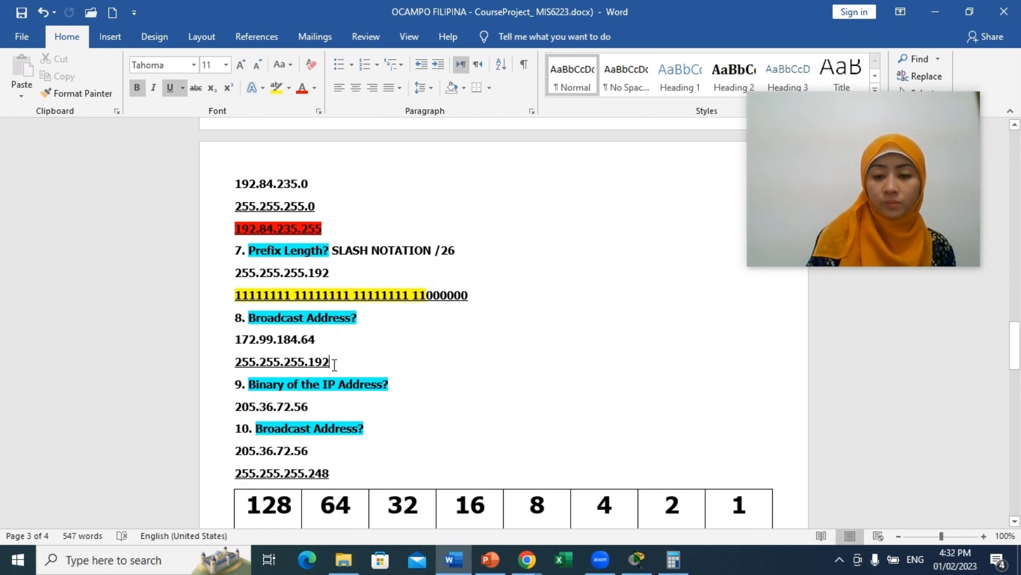
click(333, 365)
key(Return)
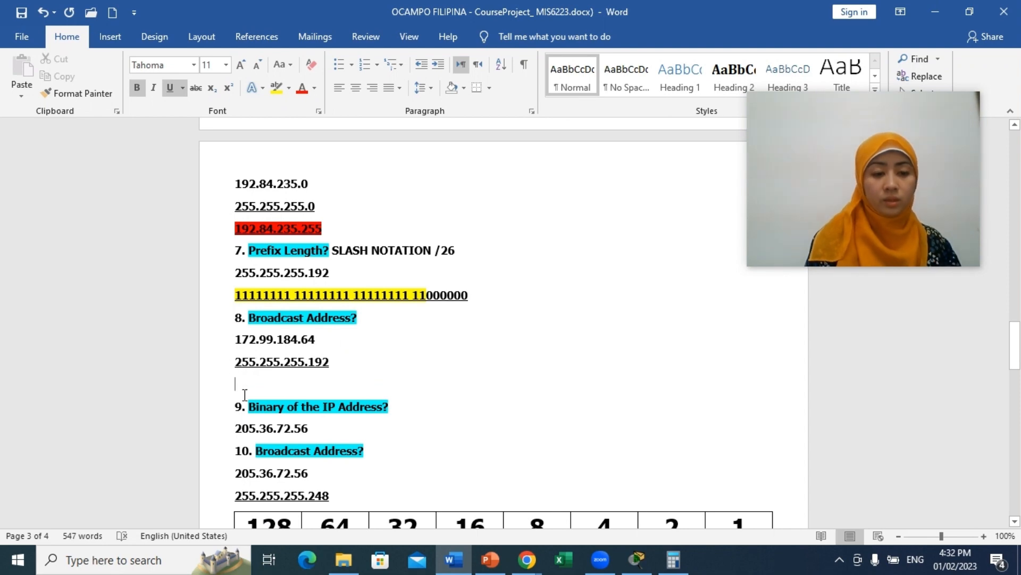
text(172.99)
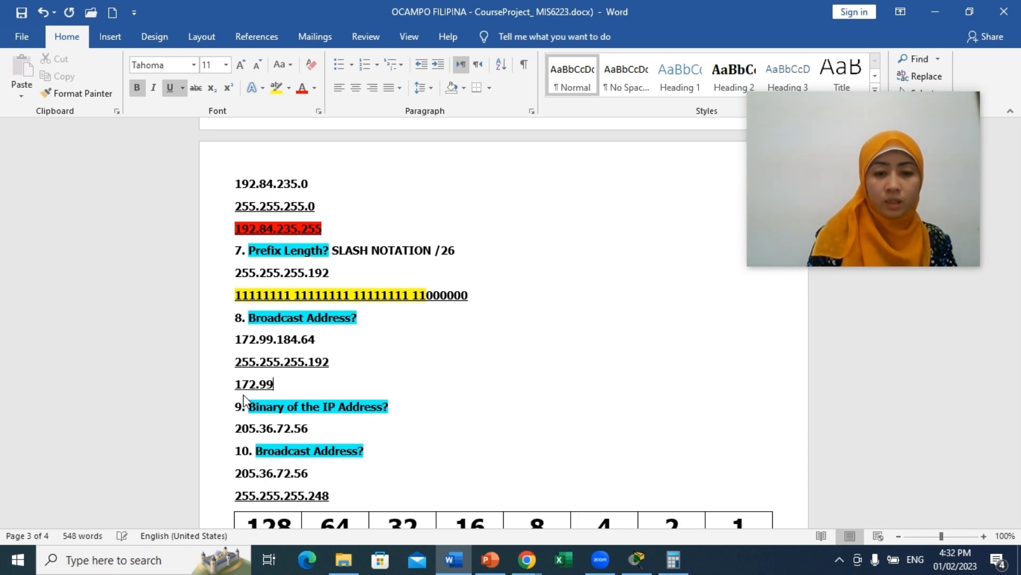
text(.18)
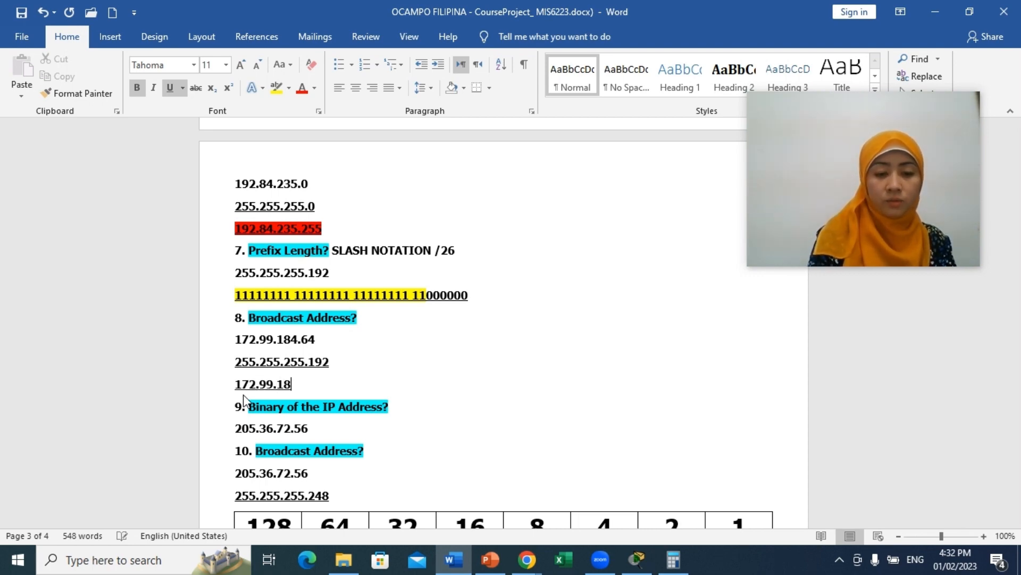
text(4.)
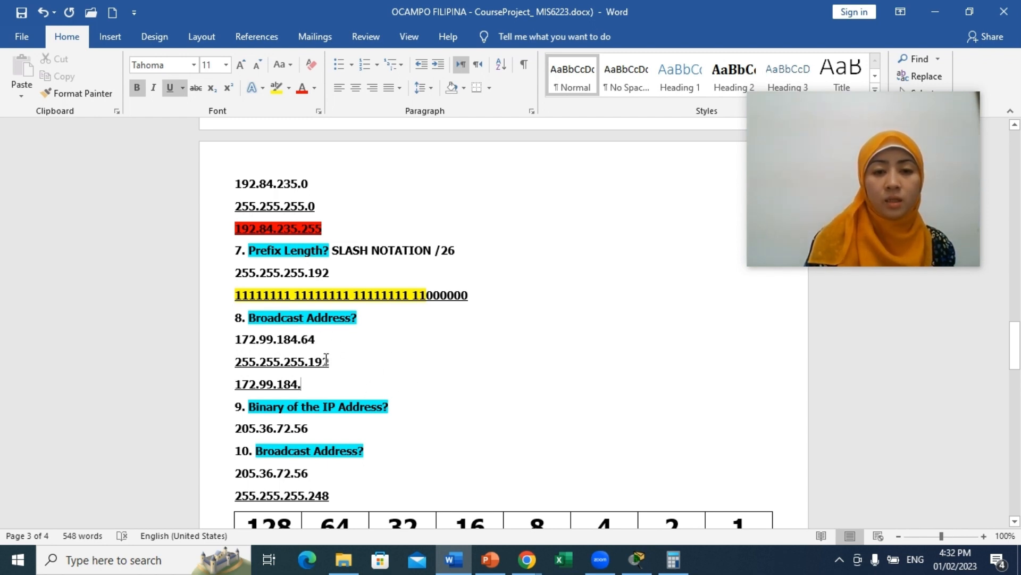
Write the subtraction 256 over -192 beside the IP address and subnet mask lines of item 8
click(371, 337)
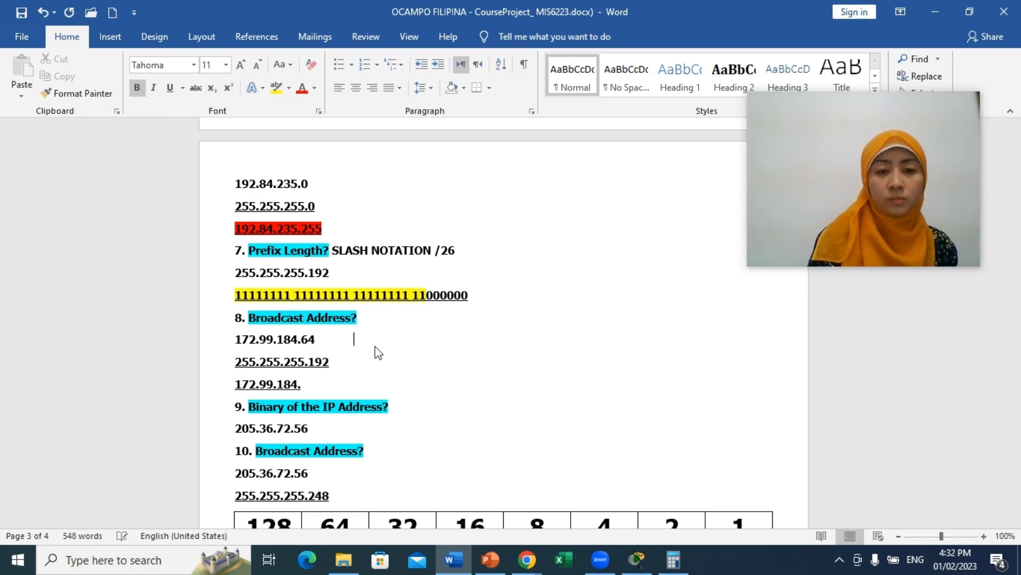
text(2)
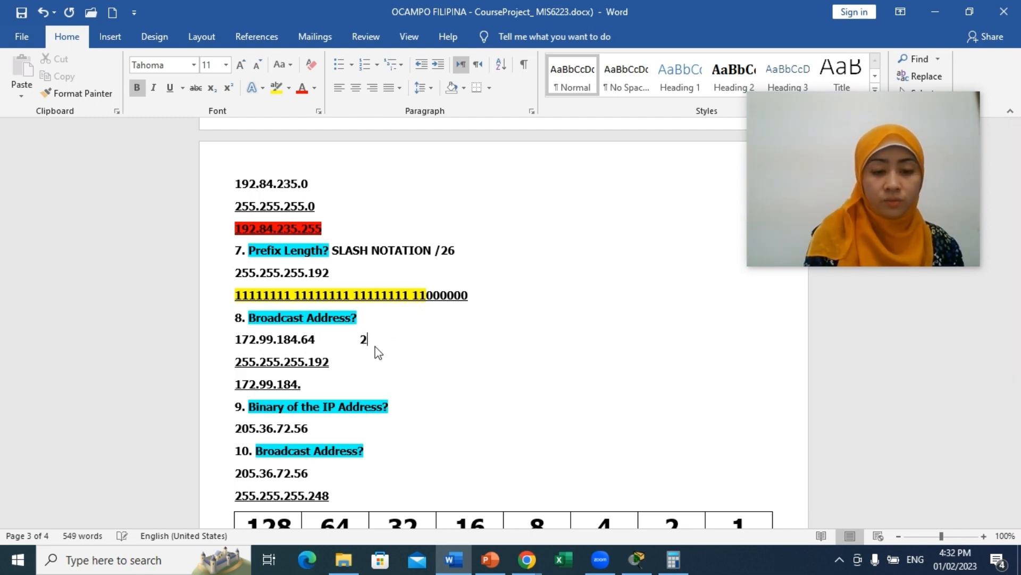
text(56)
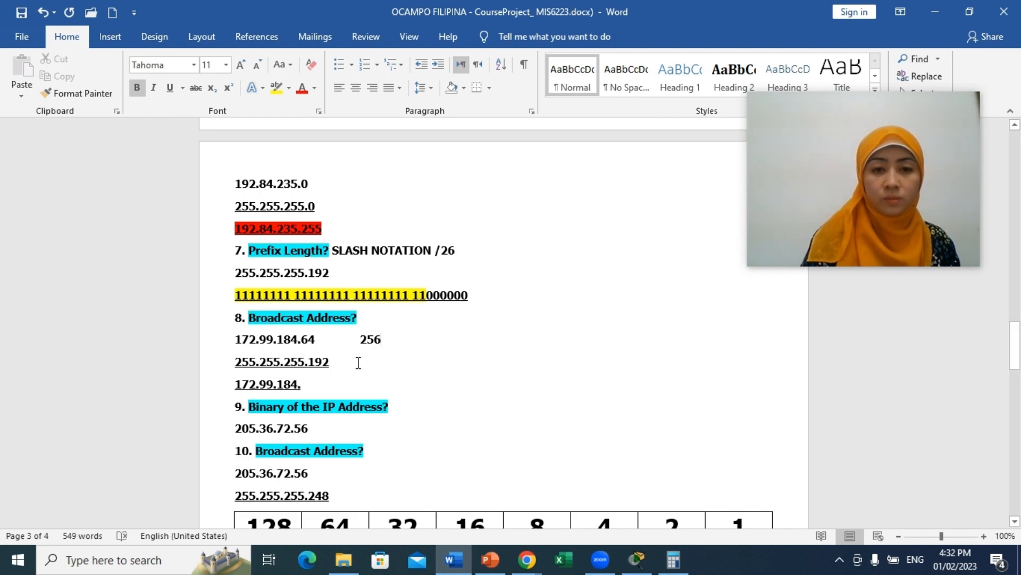
click(358, 362)
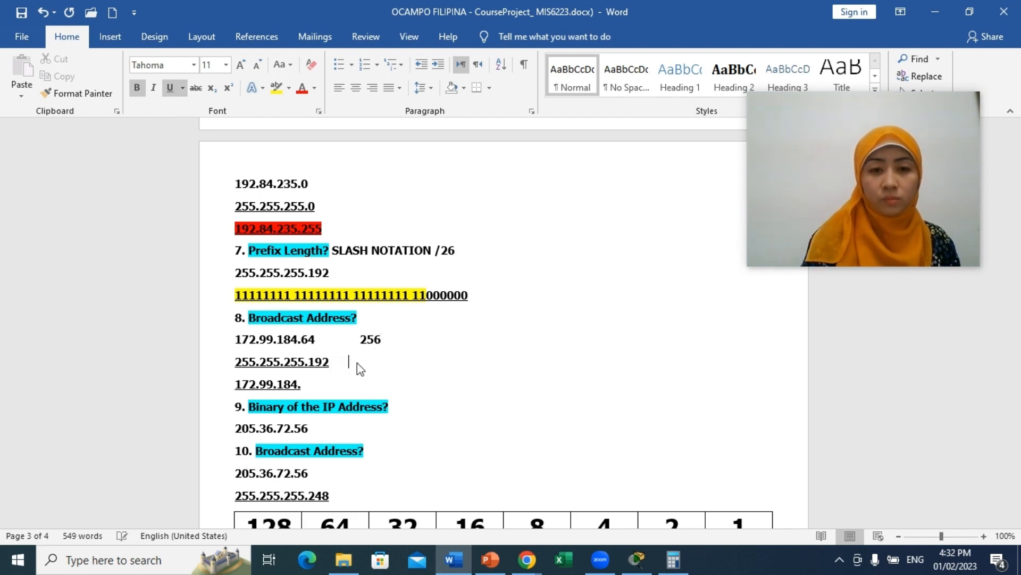
text(-)
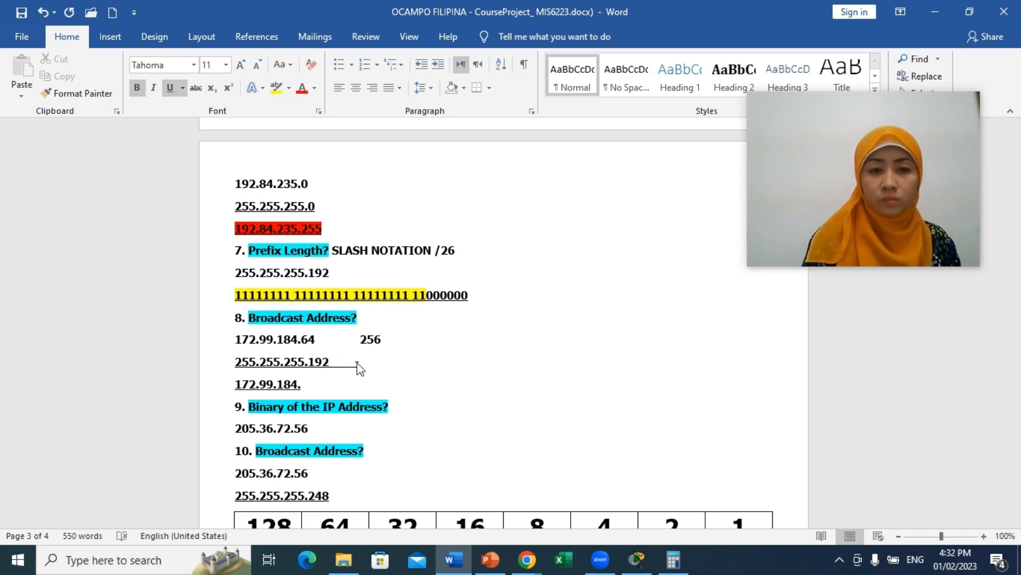
text(192)
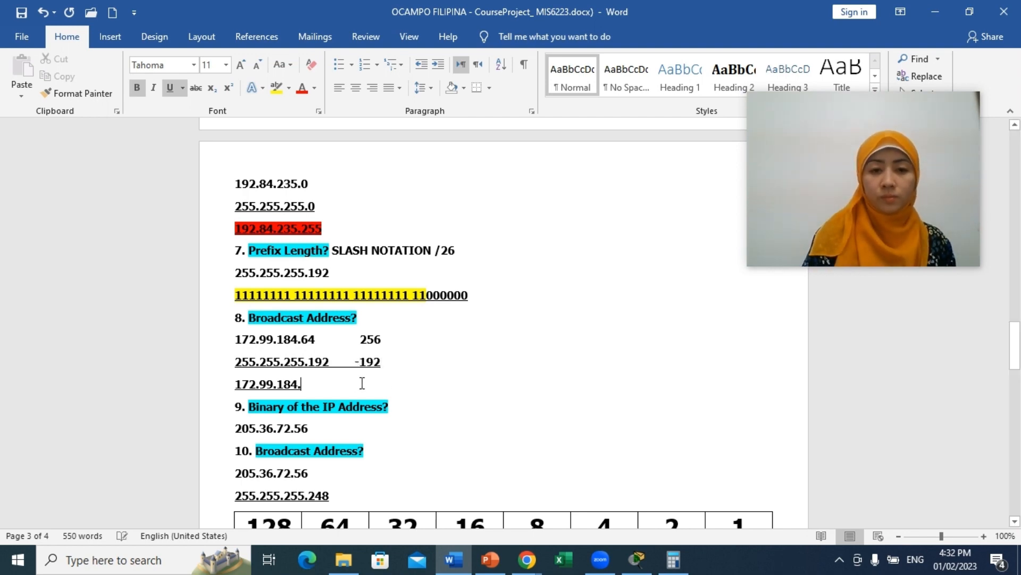
Switch to Calculator, subtract 192 from 256, and minimize Calculator
click(673, 559)
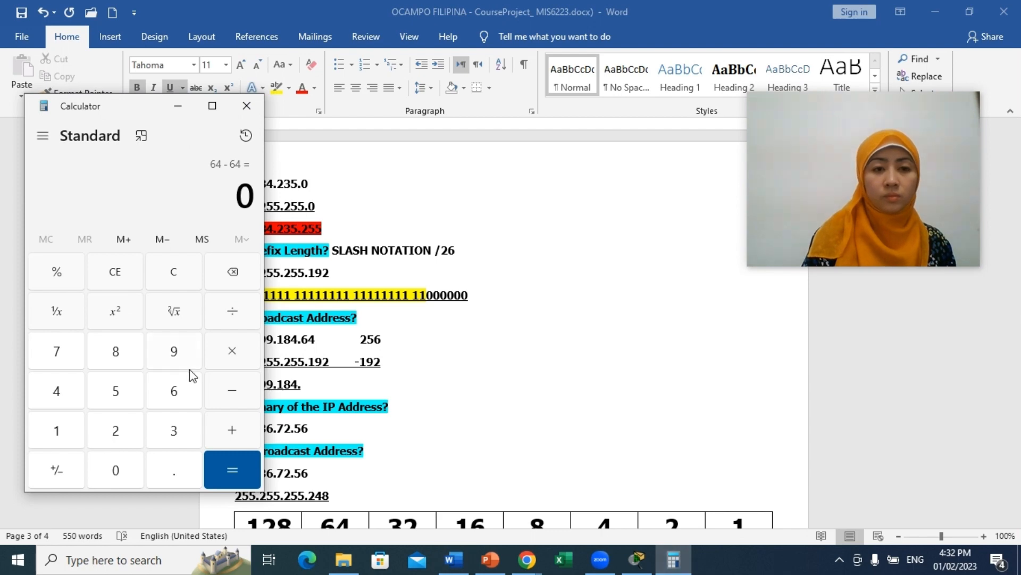
text(256)
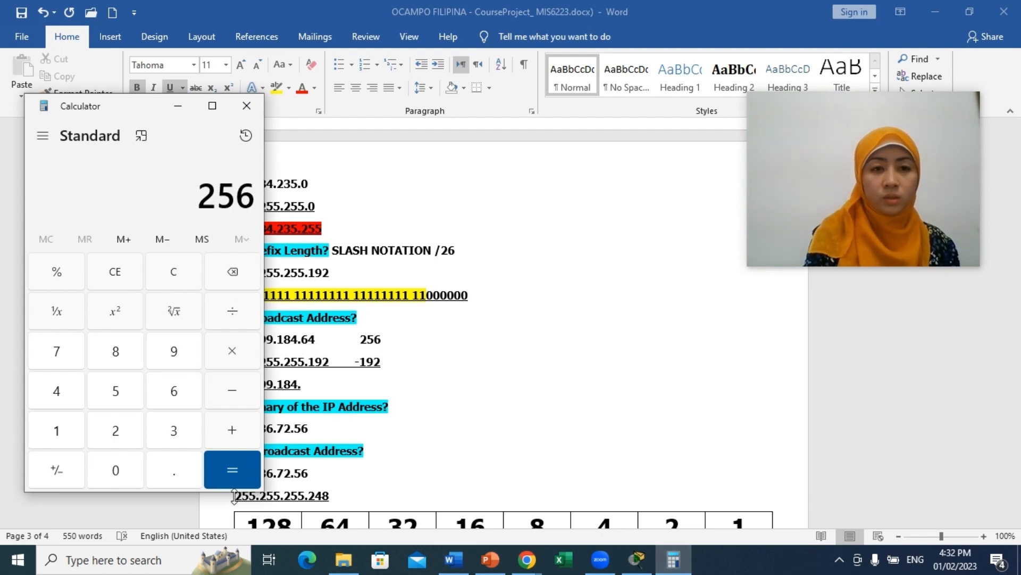
click(234, 396)
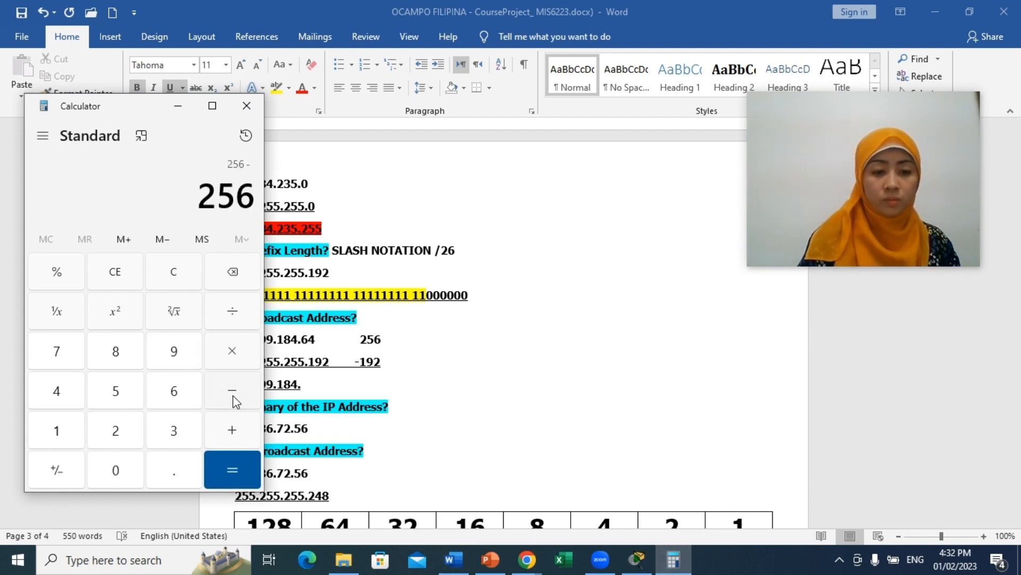
text(192)
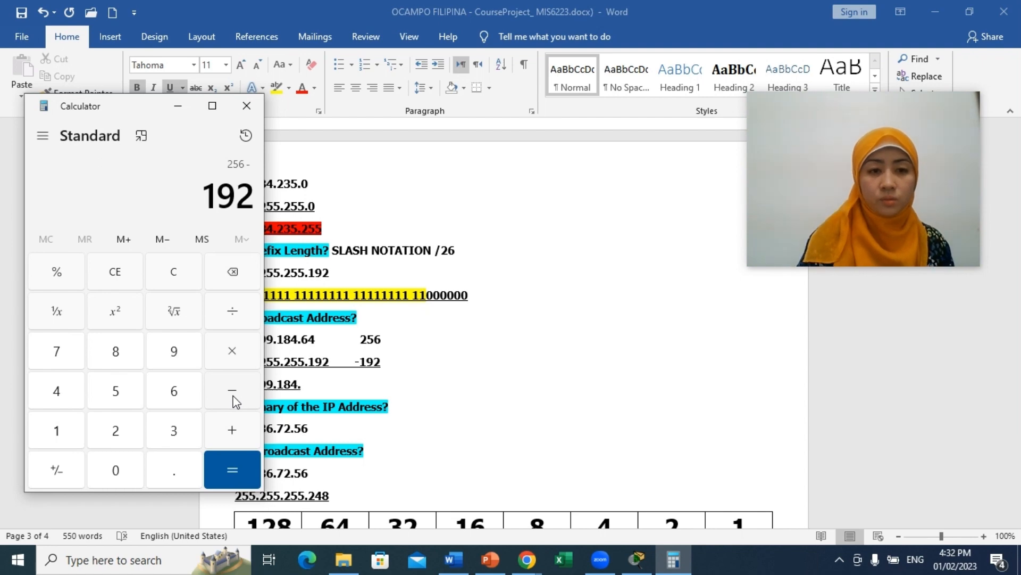
click(238, 476)
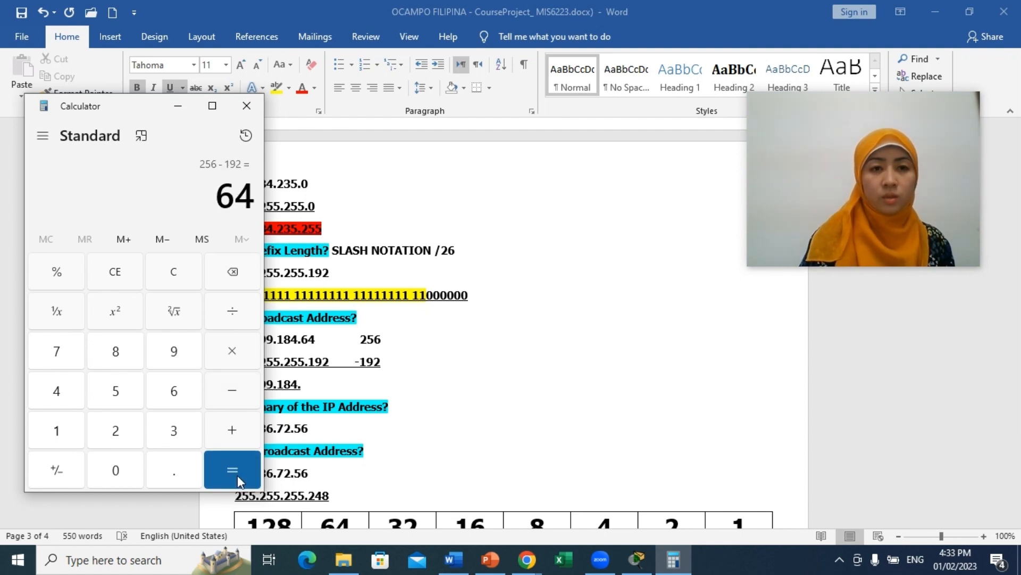
click(178, 105)
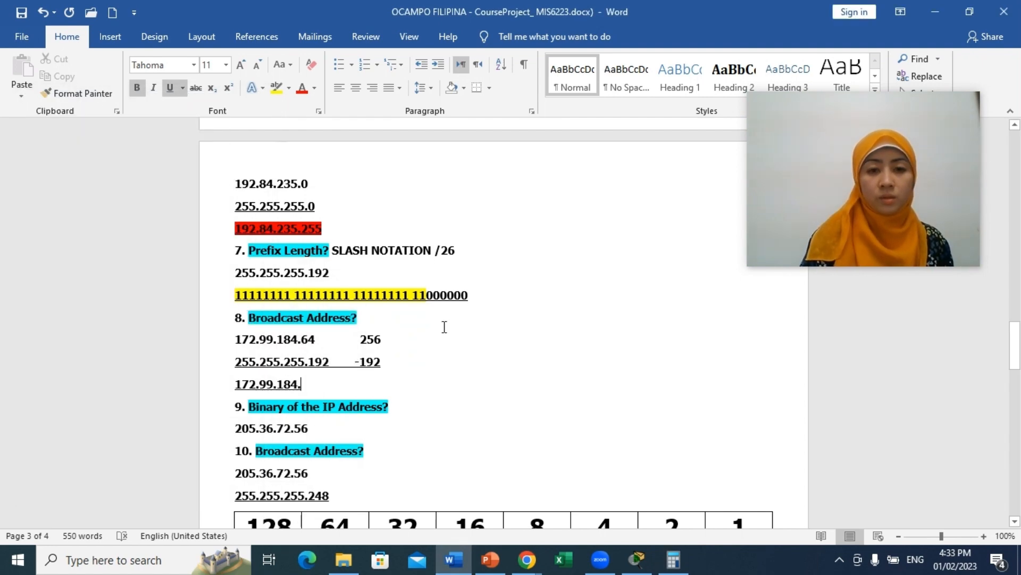
Write the subtraction result 64 beneath -192 on item 8's broadcast address line, aligned with the figures above
click(368, 384)
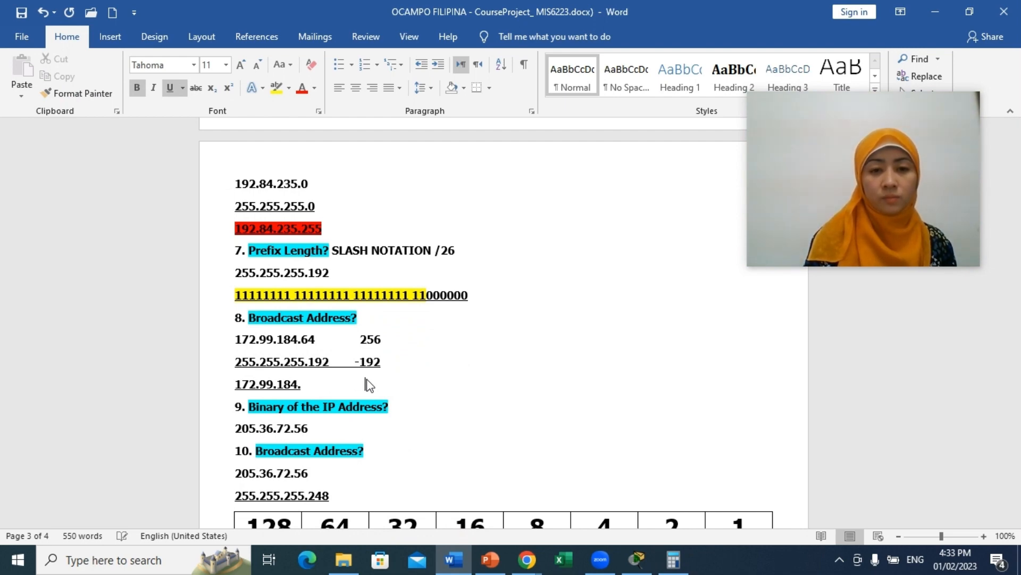
key(Tab)
text(64)
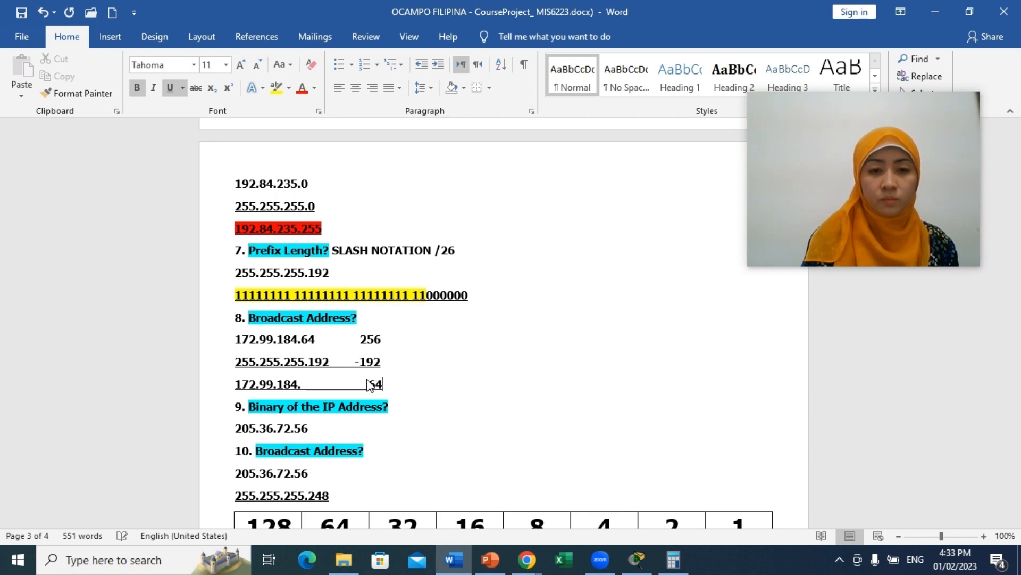
key(BackSpace)
key(BackSpace)
key(BackSpace)
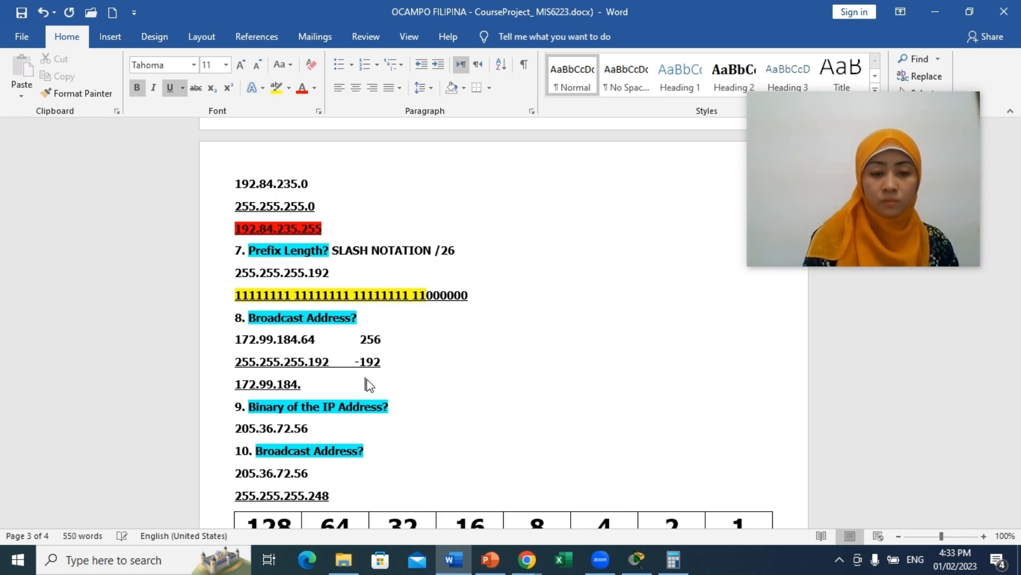
key(Tab)
text(64)
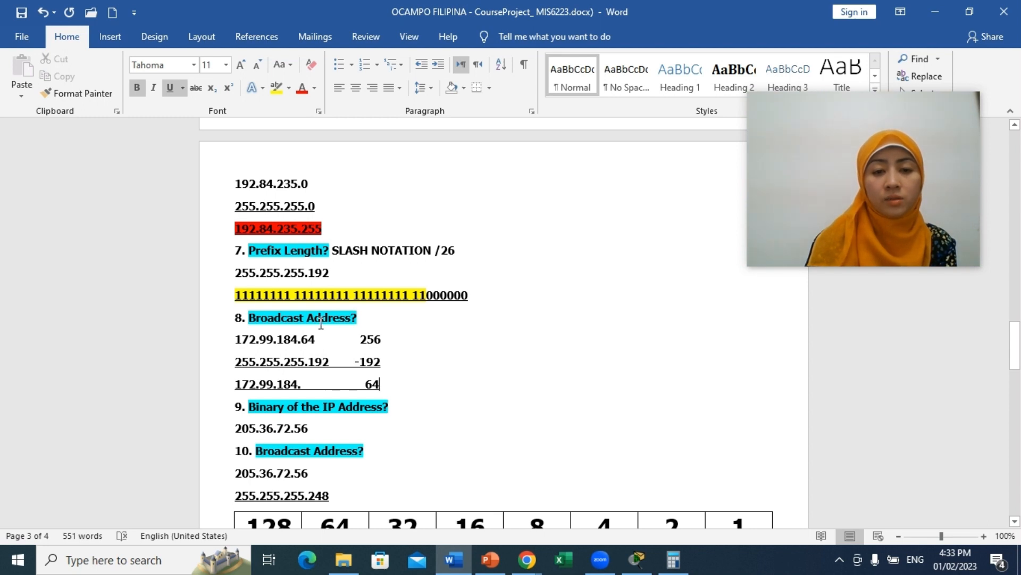
Write the sum 64+64 after 256 on the IP address line of item 8
click(421, 338)
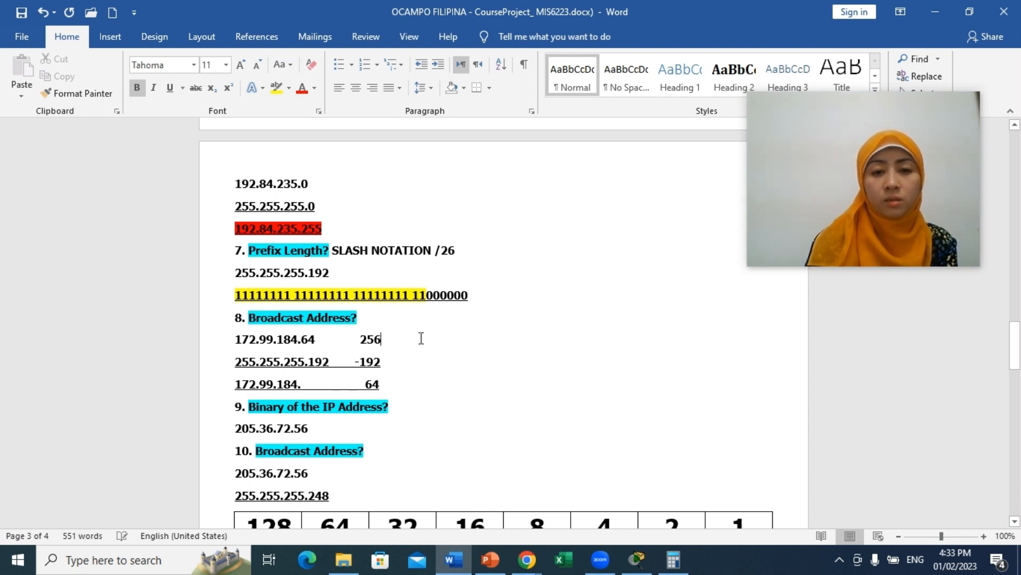
key(Tab)
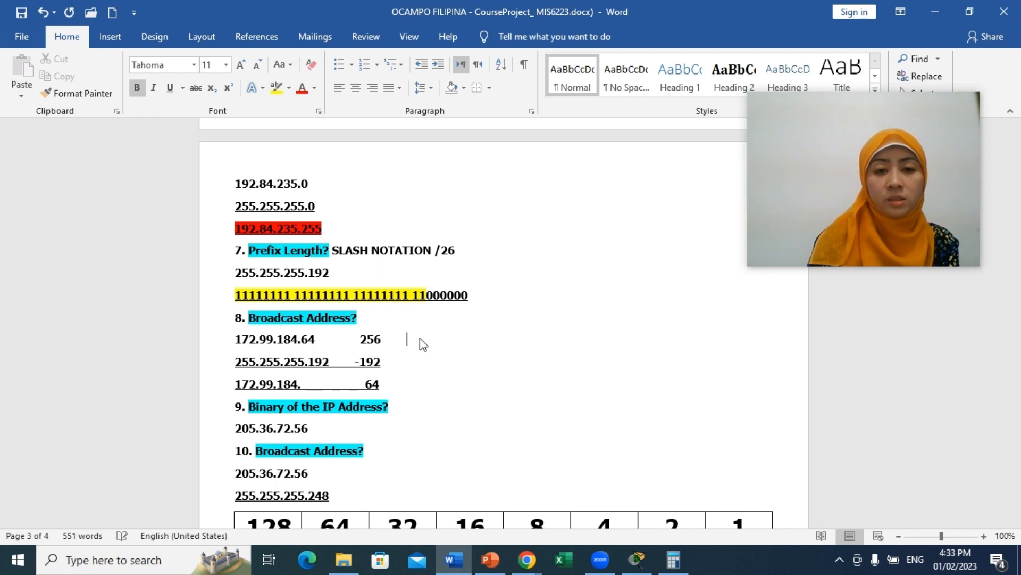
text(64)
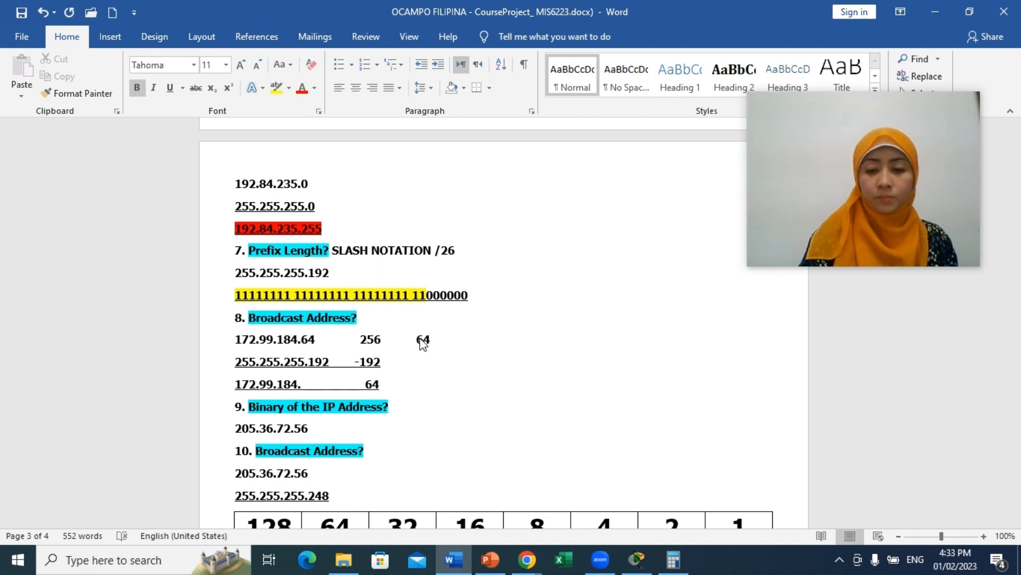
text(+)
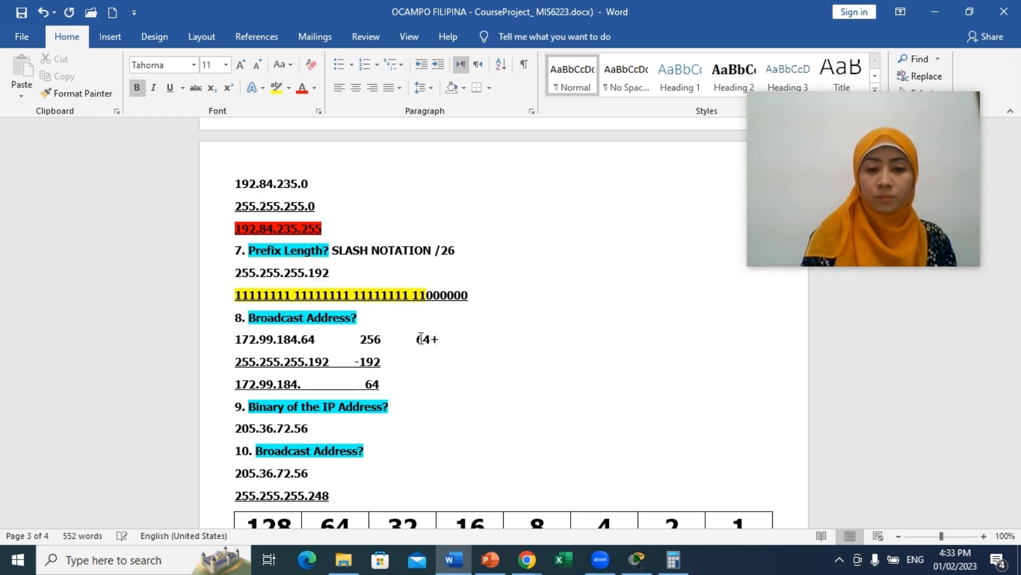
text(64)
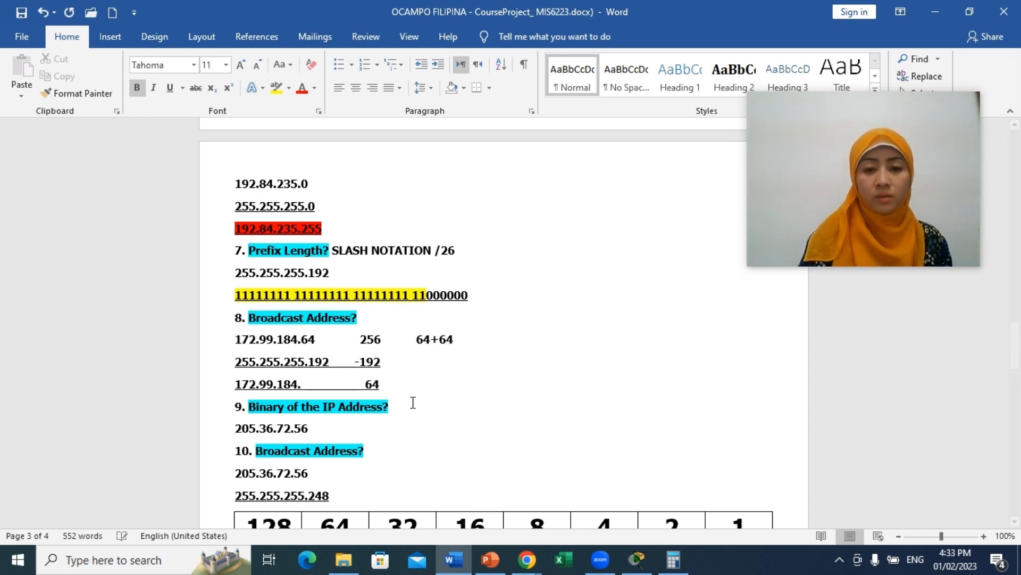
Switch to Calculator, add 64 to the previous result, and minimize Calculator
click(673, 559)
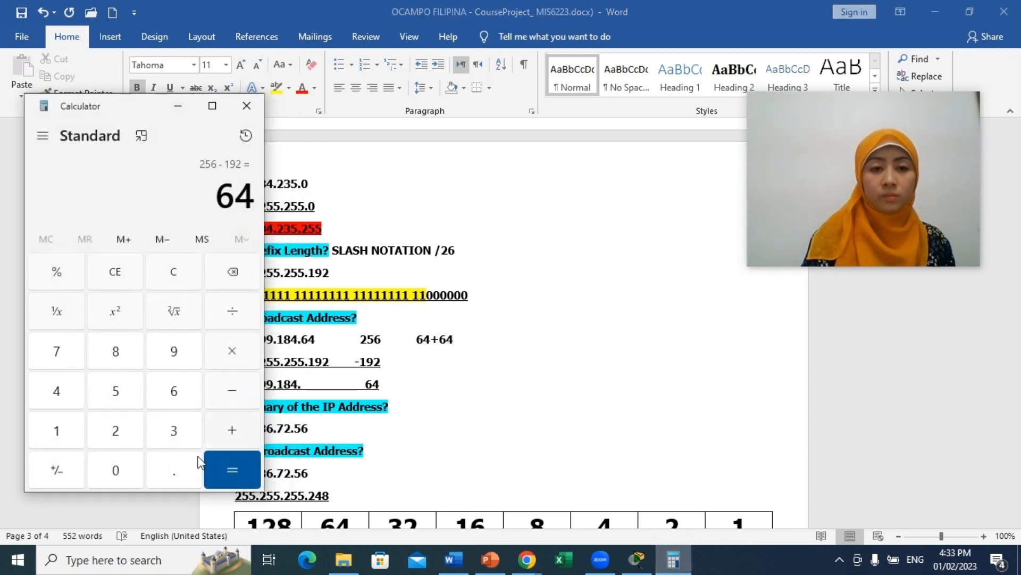
click(241, 431)
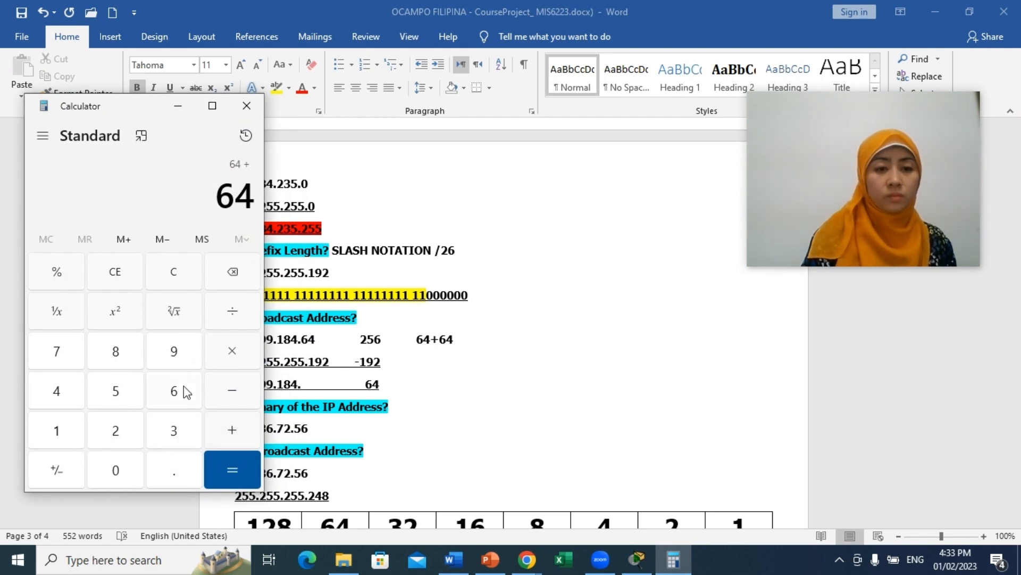
click(182, 391)
click(59, 391)
click(236, 474)
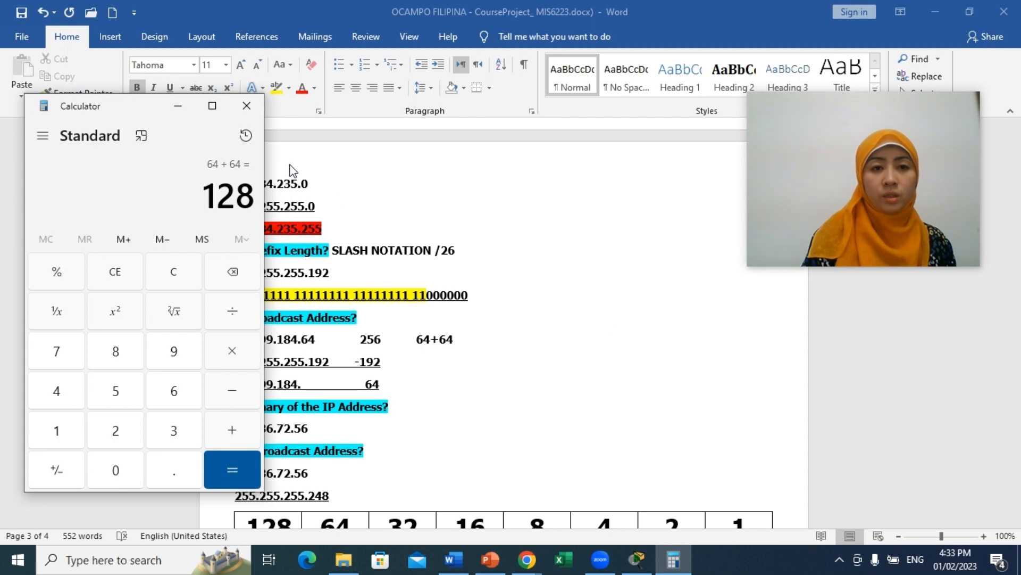
click(178, 109)
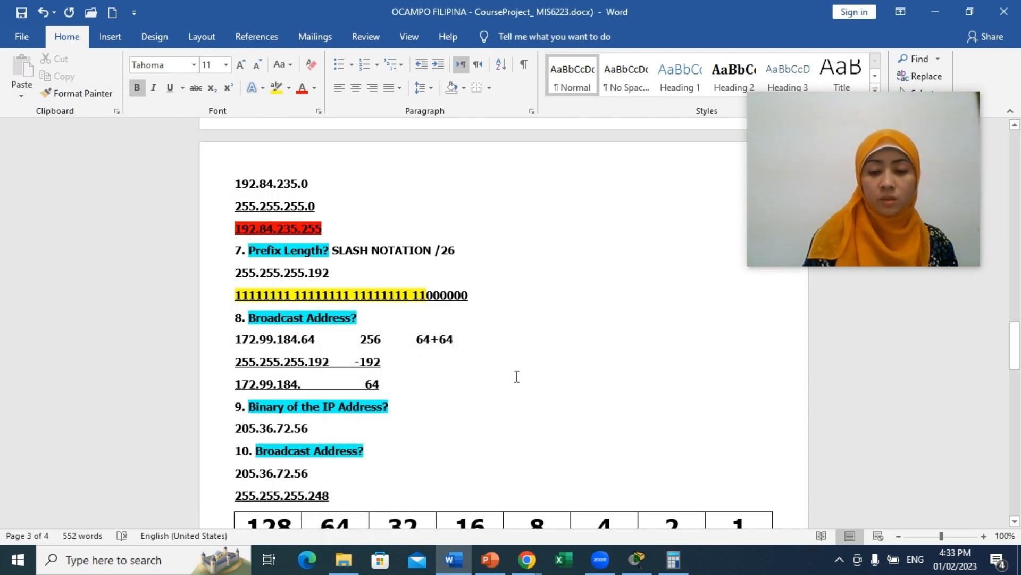
Extend item 8's calculation after 64+64 with =128-1=127
text(=128)
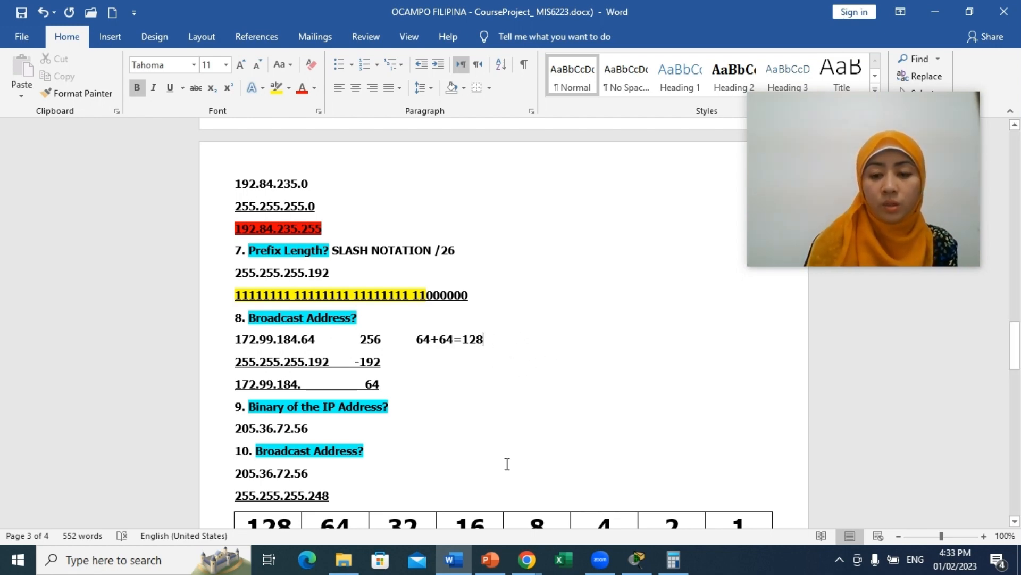
text(-)
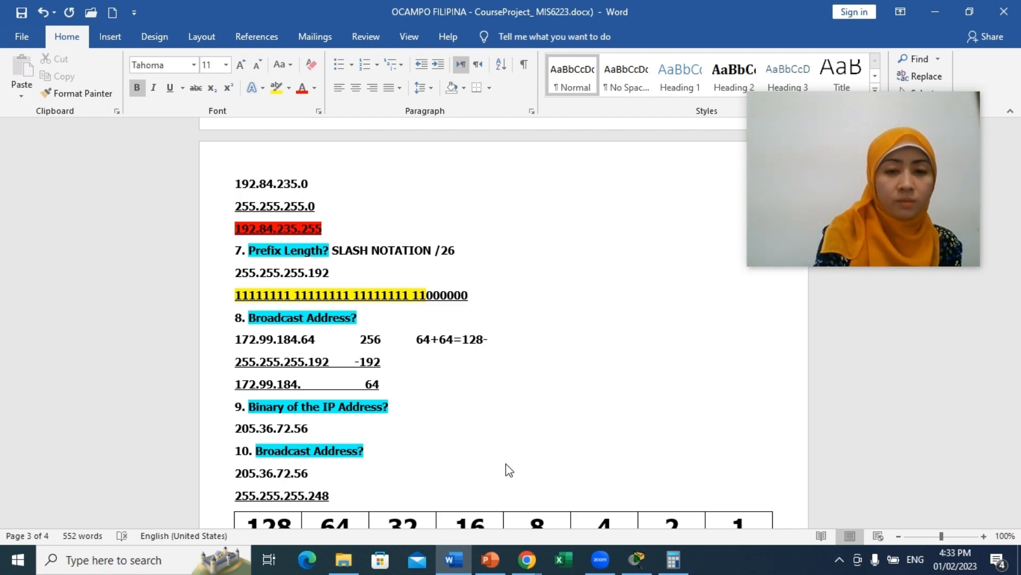
text(1)
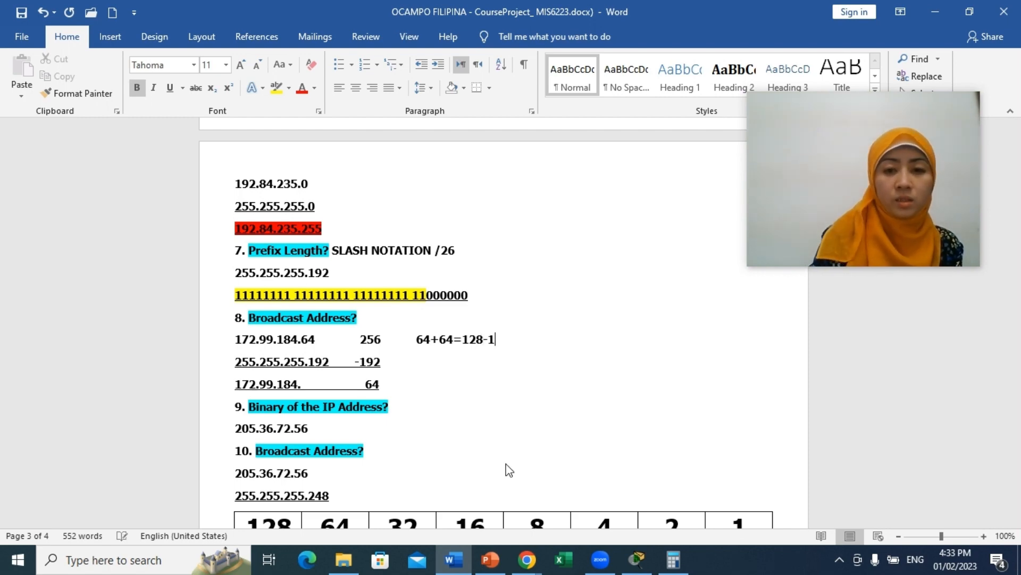
text(=)
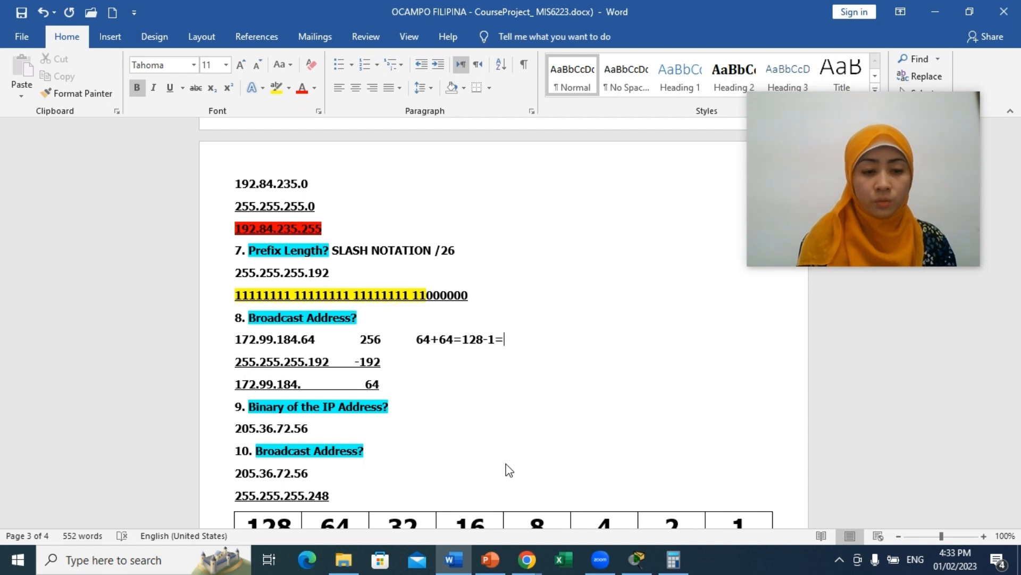
text(127)
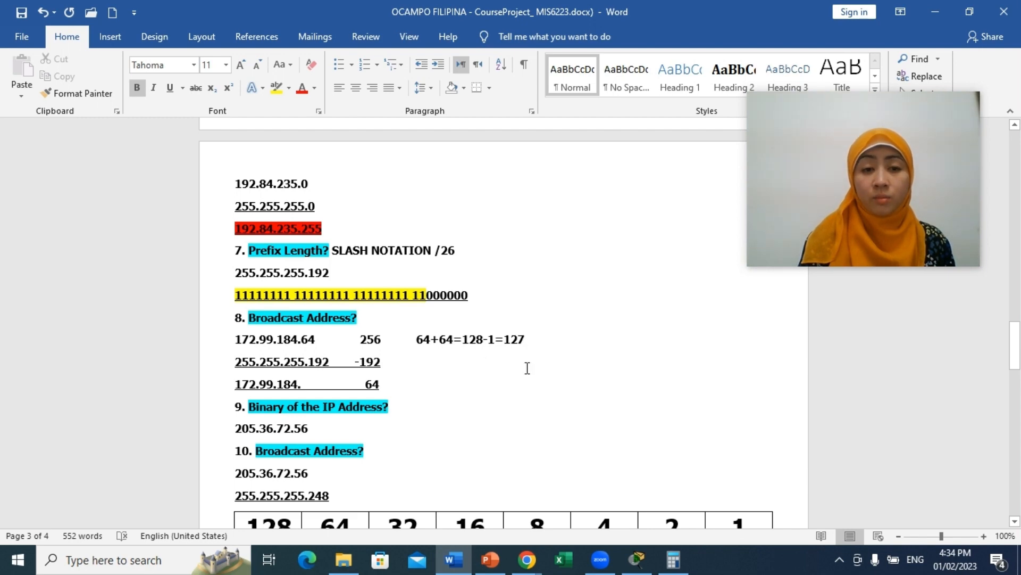
Complete item 8's broadcast address as 172.99.184.127, deleting spaces after the partial address to make room
click(308, 380)
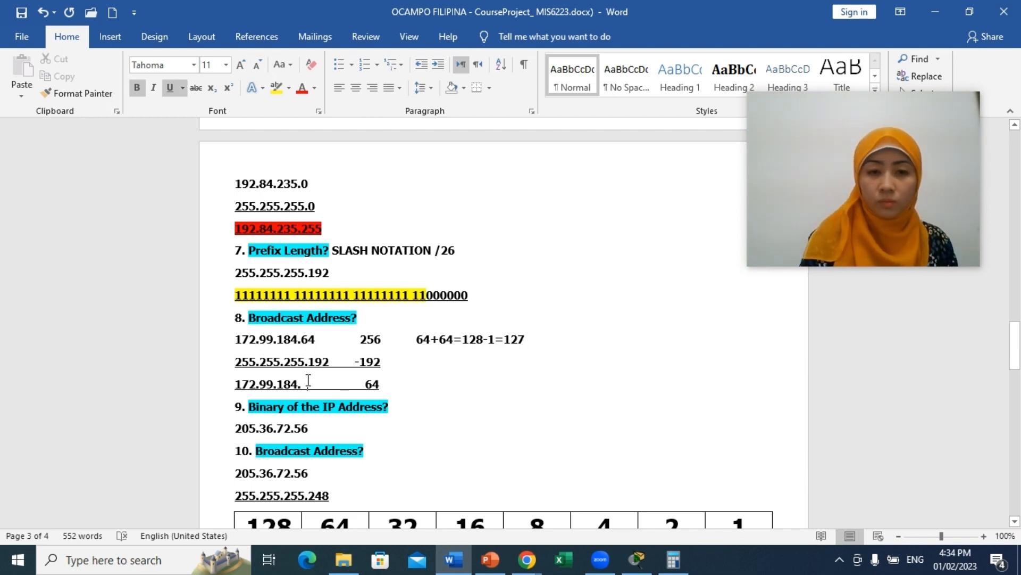
key(BackSpace)
key(BackSpace)
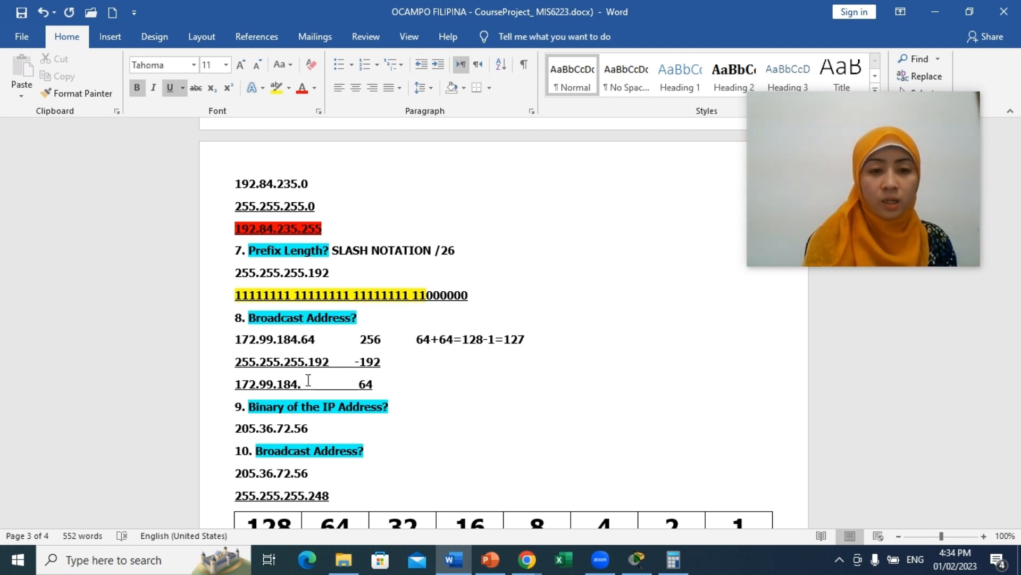
text(127)
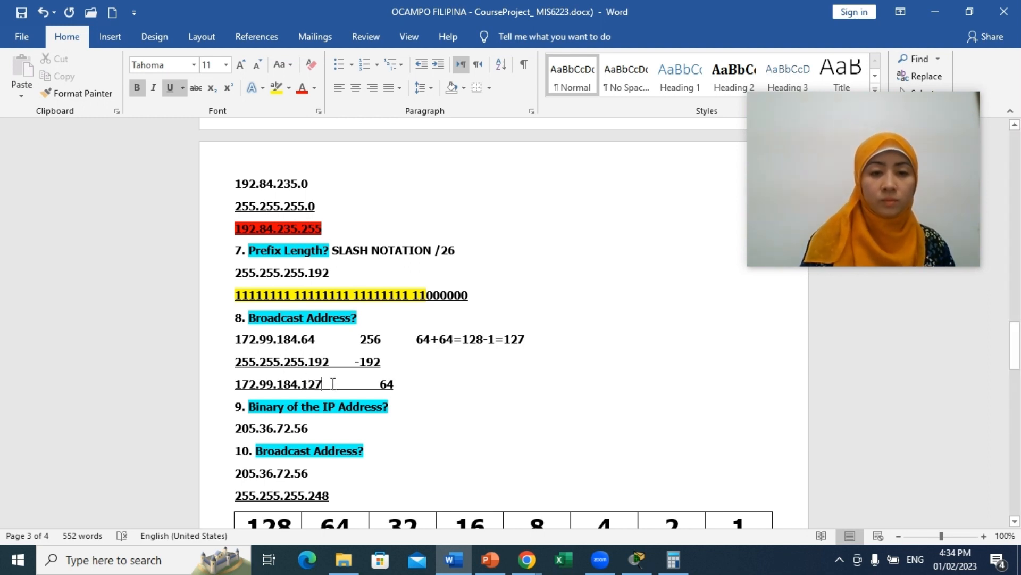
Highlight the broadcast address 172.99.184.127 in red
drag(379, 384, 238, 384)
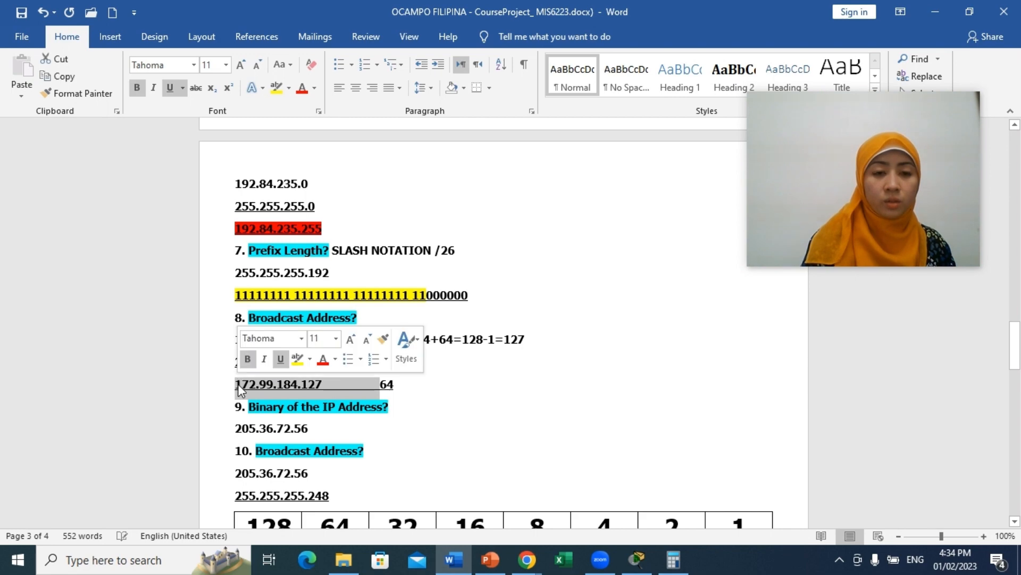
click(338, 388)
drag(372, 384, 240, 386)
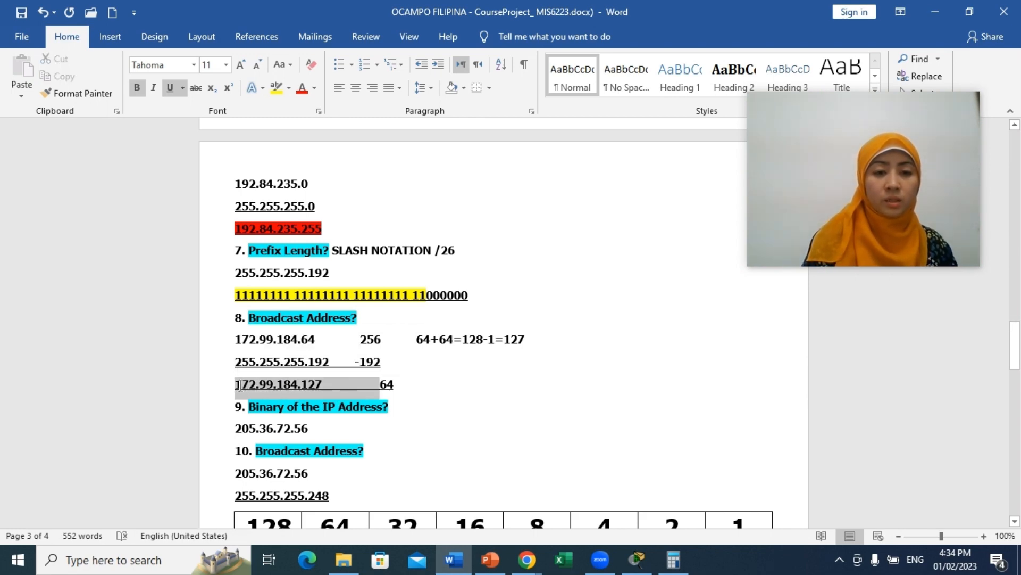
click(332, 383)
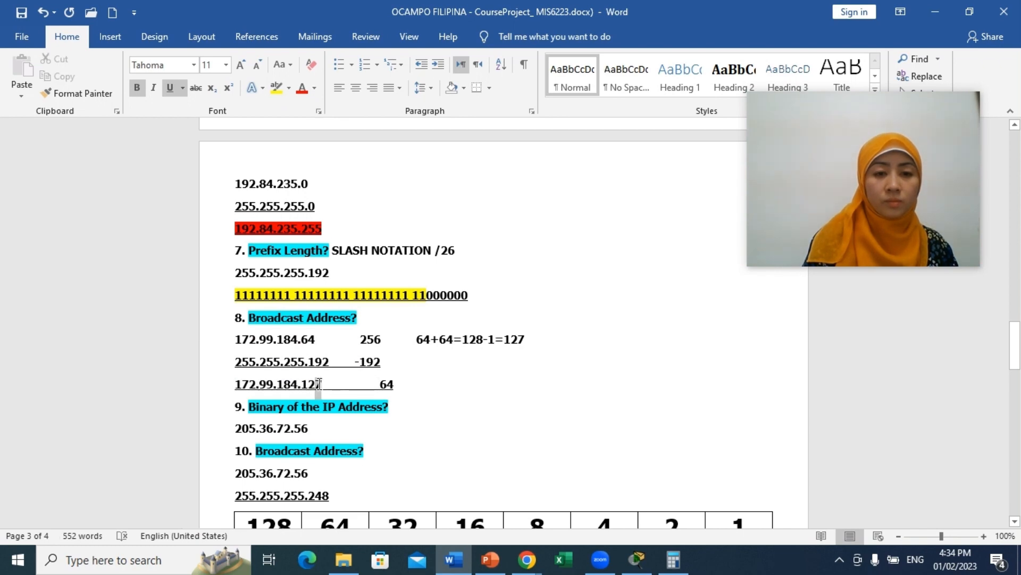
drag(321, 384, 241, 383)
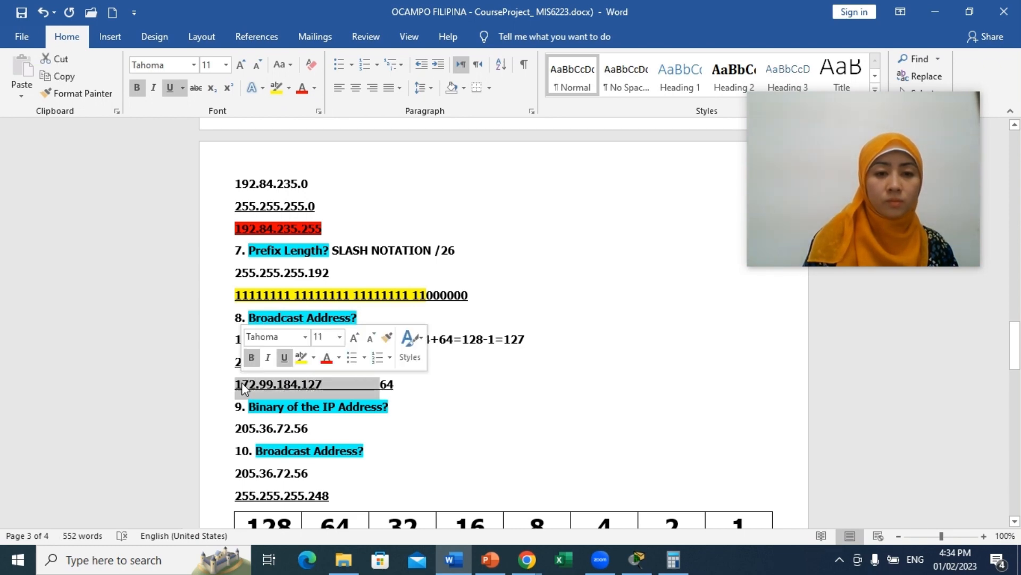
click(318, 360)
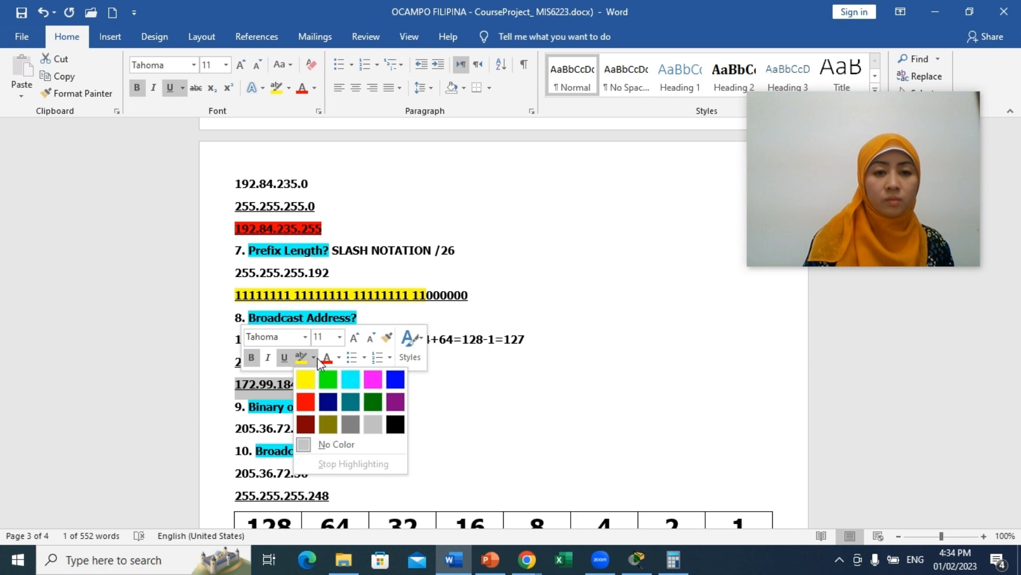
click(304, 400)
click(313, 405)
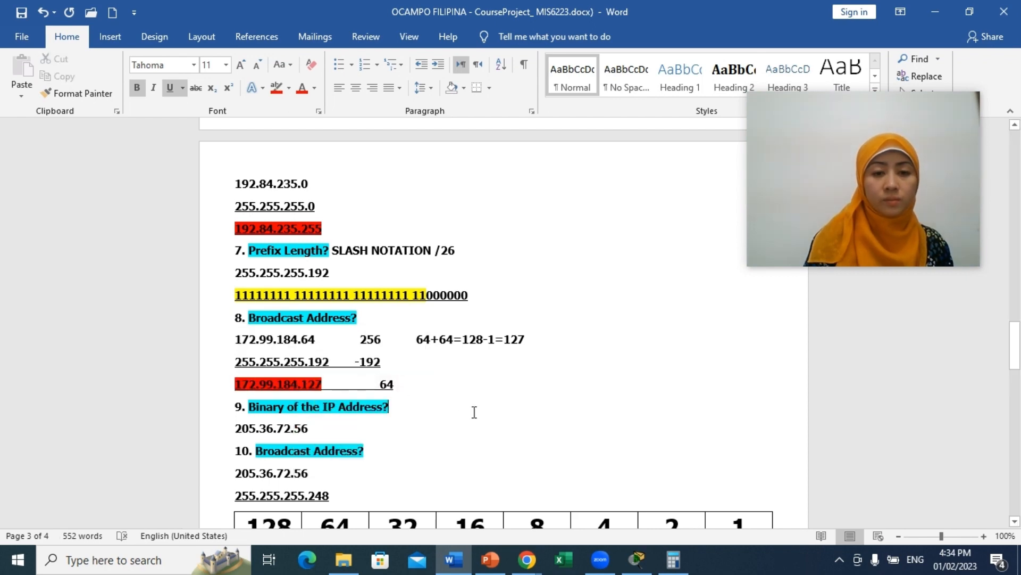
Remove the extra spaces before 64 on item 8's broadcast address line to realign it beneath -192
click(373, 382)
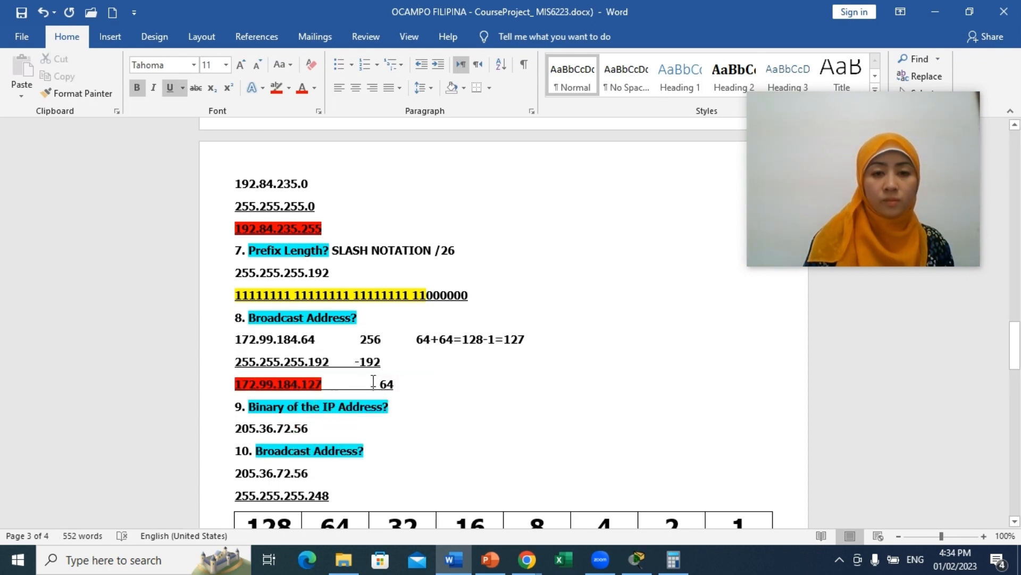
key(BackSpace)
key(BackSpace)
key(BackSpace)
key(BackSpace)
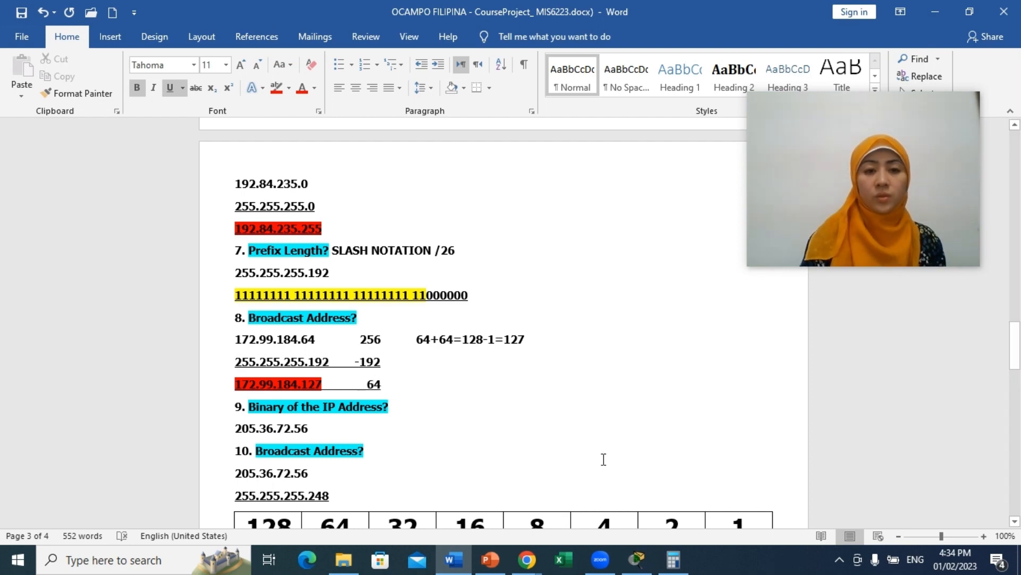
Switch to Calculator, subtract 128 from 205, and minimize Calculator
drag(1019, 367, 1020, 376)
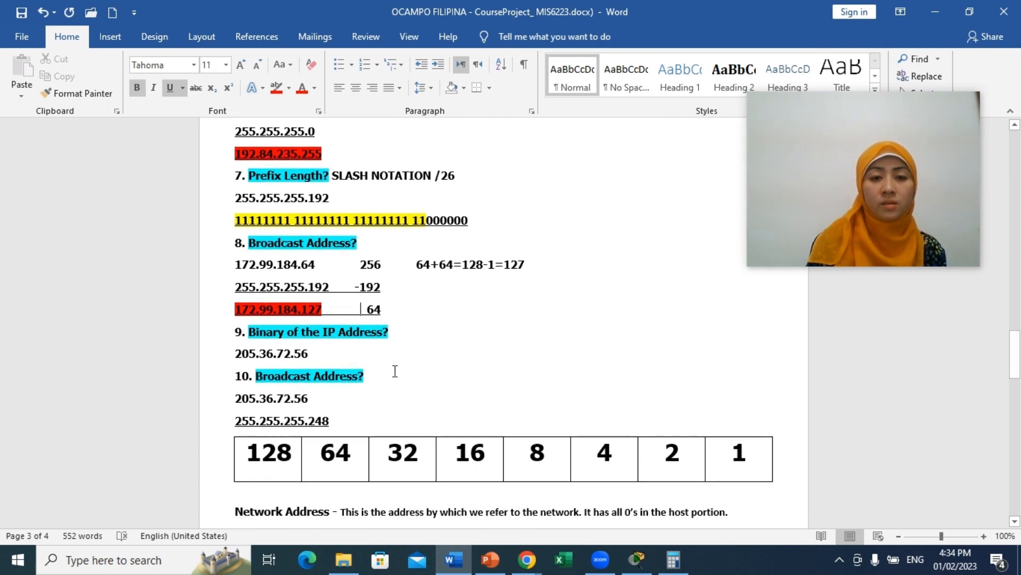
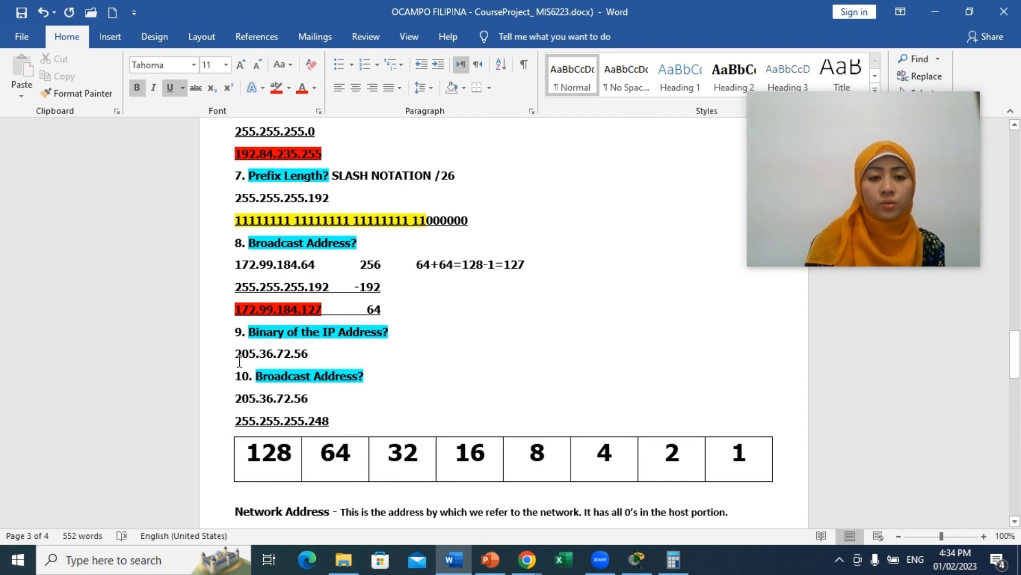
click(673, 559)
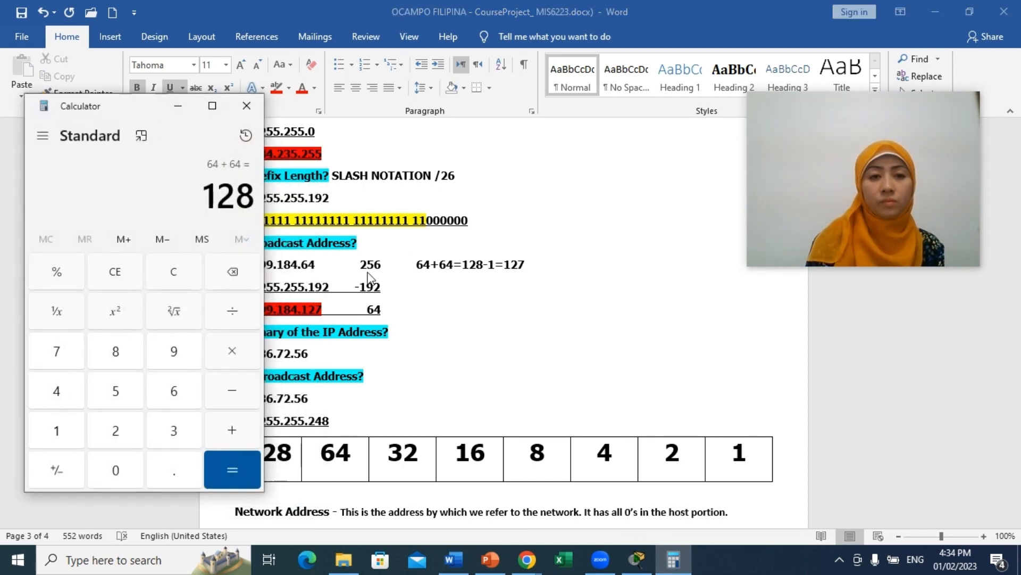
click(186, 272)
text(05)
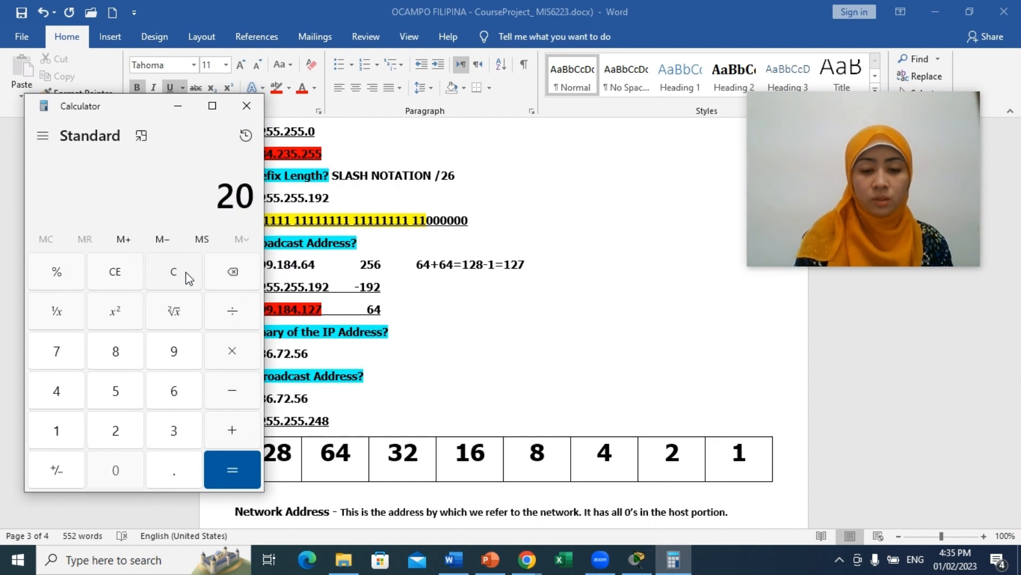
click(232, 397)
text(128)
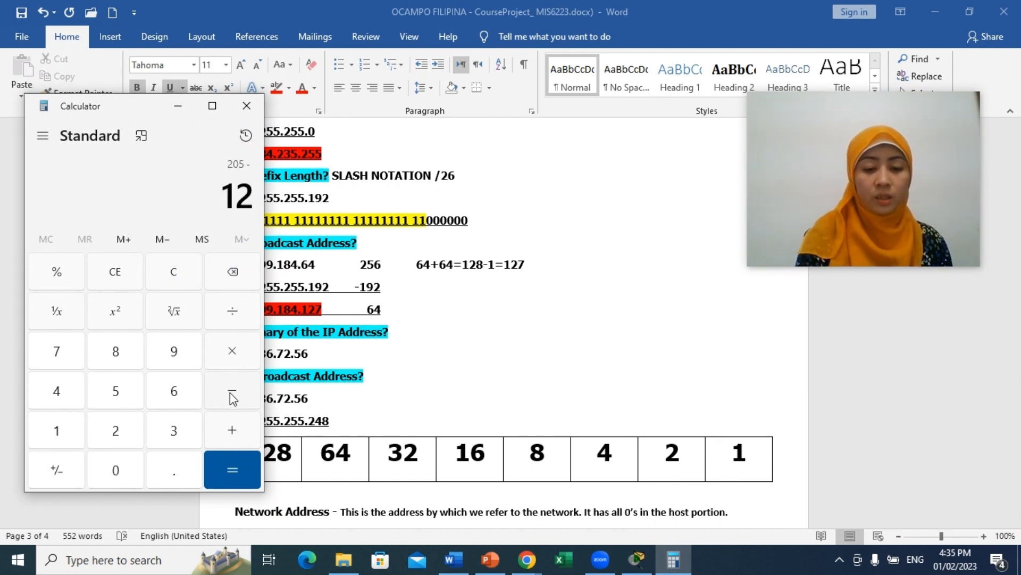
click(249, 480)
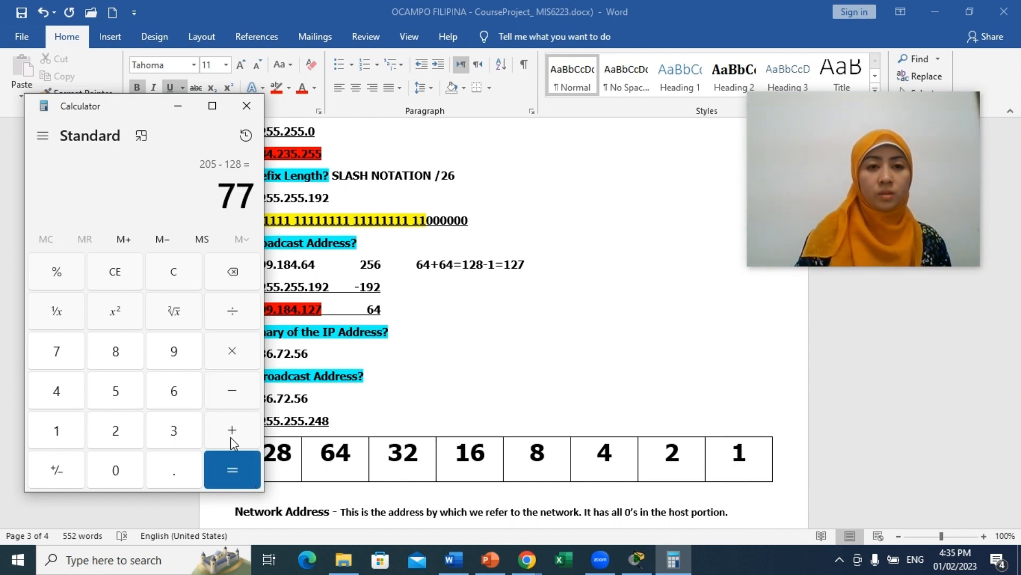
click(178, 106)
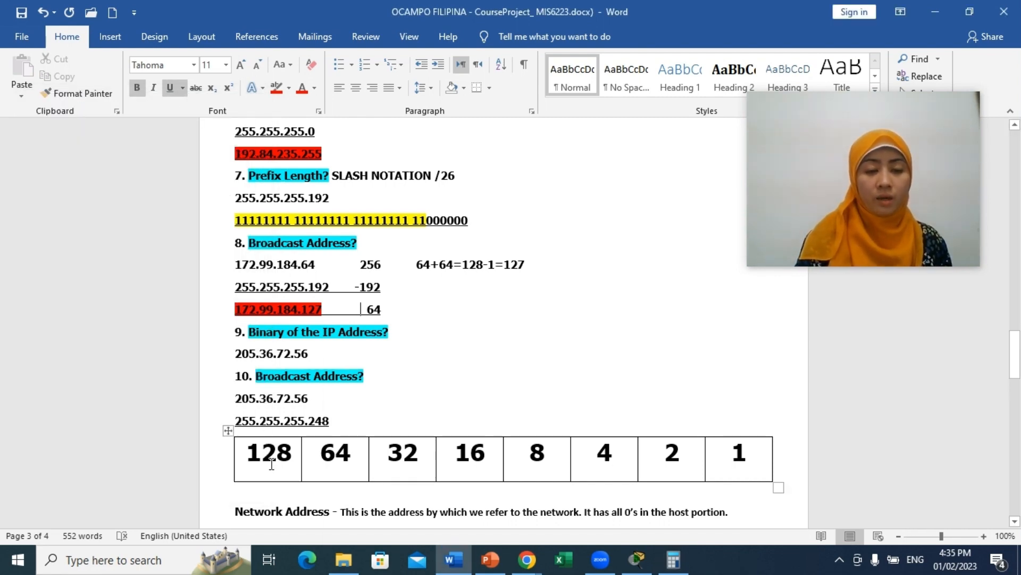
Add a new line below item 10's IP address 205.36.72.56 and write the first binary digits 11
click(317, 401)
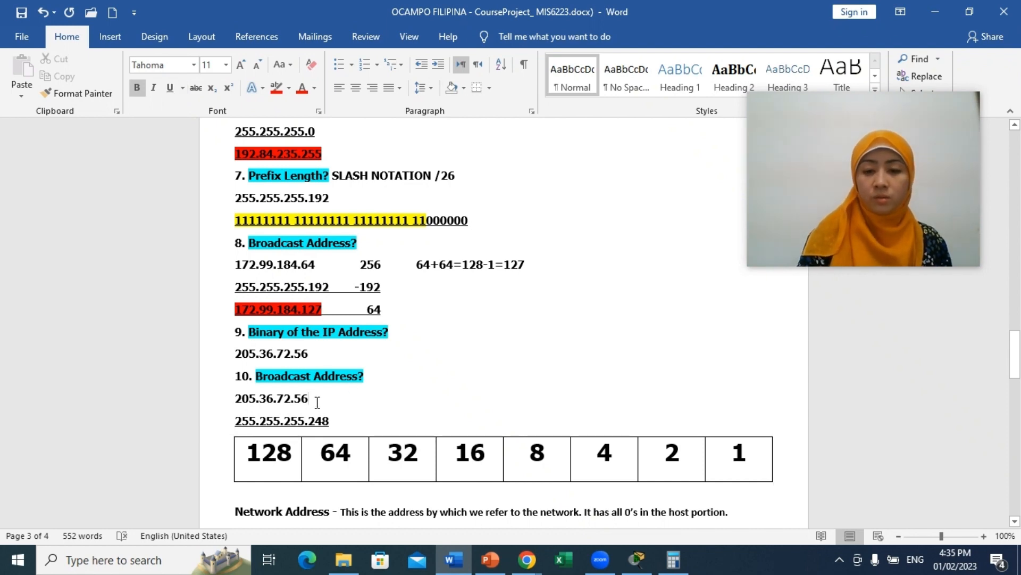
key(Return)
text(1)
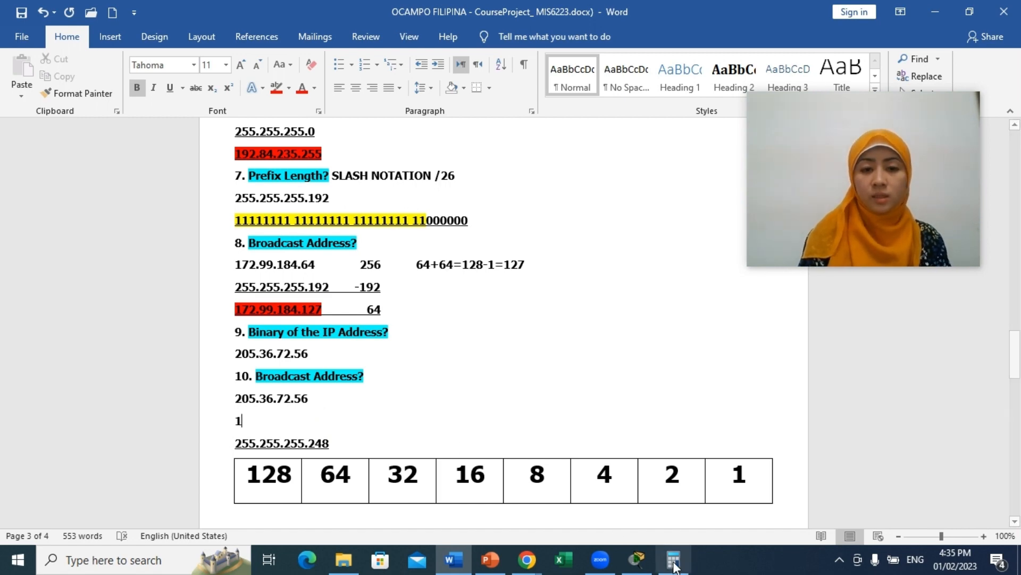
mouse_move(673, 559)
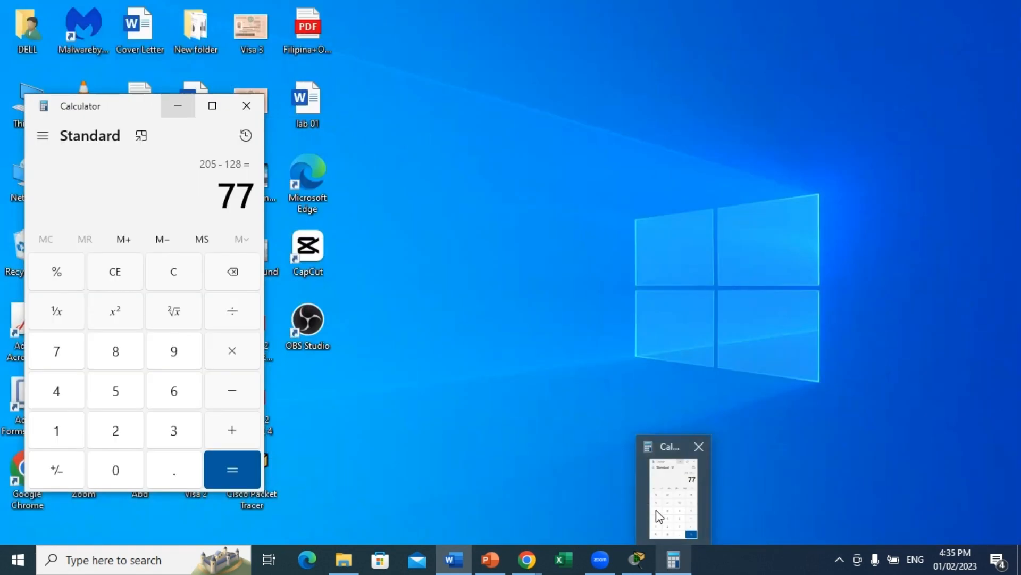
text(11)
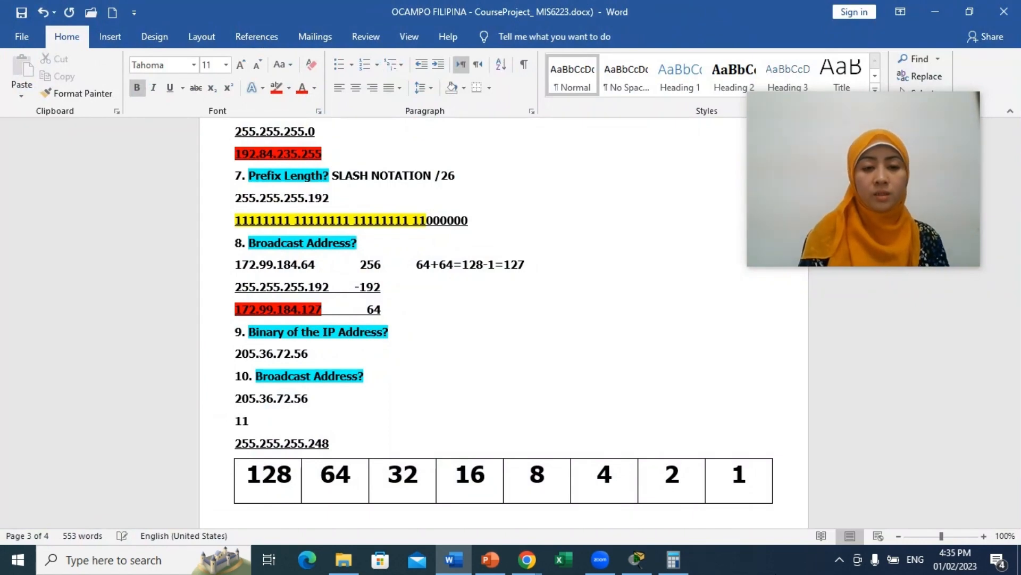
Subtract 64 from the previous result in Calculator, and extend the binary digits below item 10's IP address to 11001
click(674, 559)
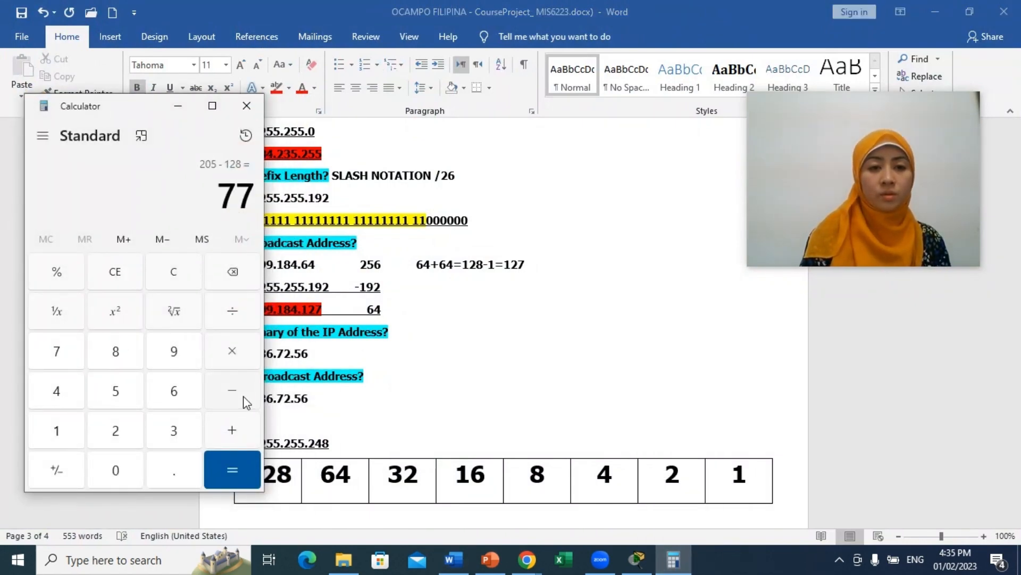
click(245, 400)
click(176, 395)
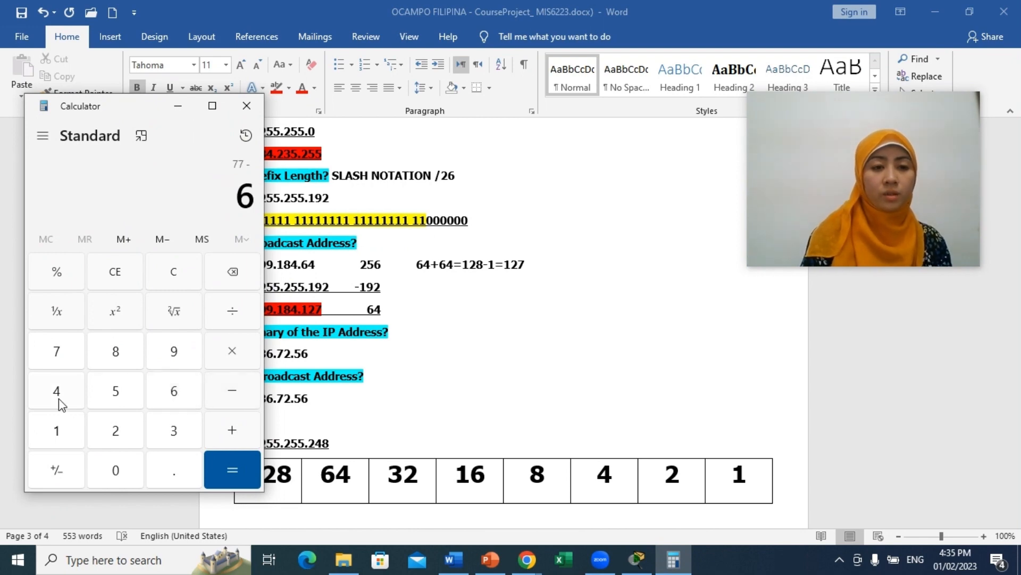
click(60, 400)
click(241, 474)
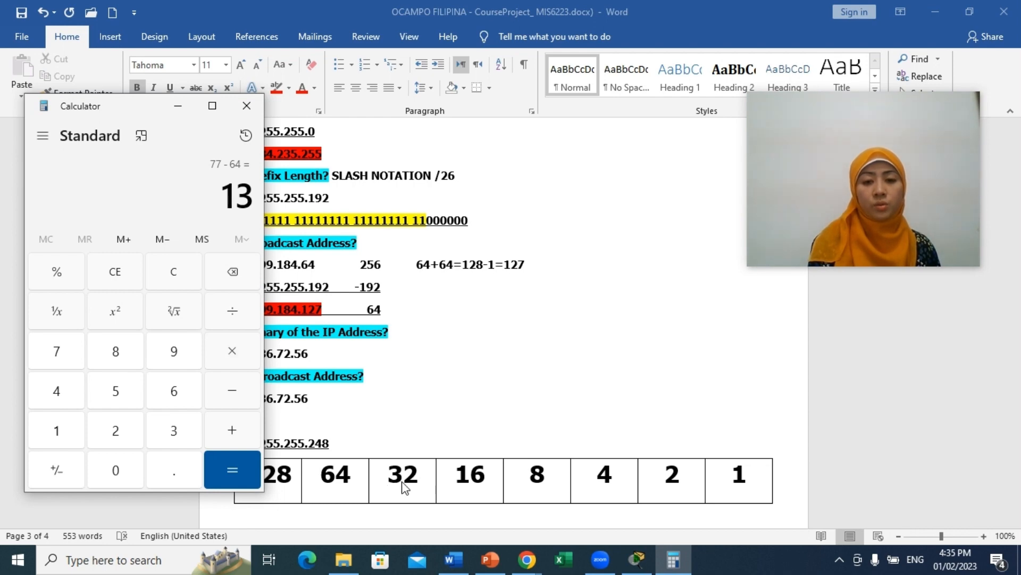
click(181, 108)
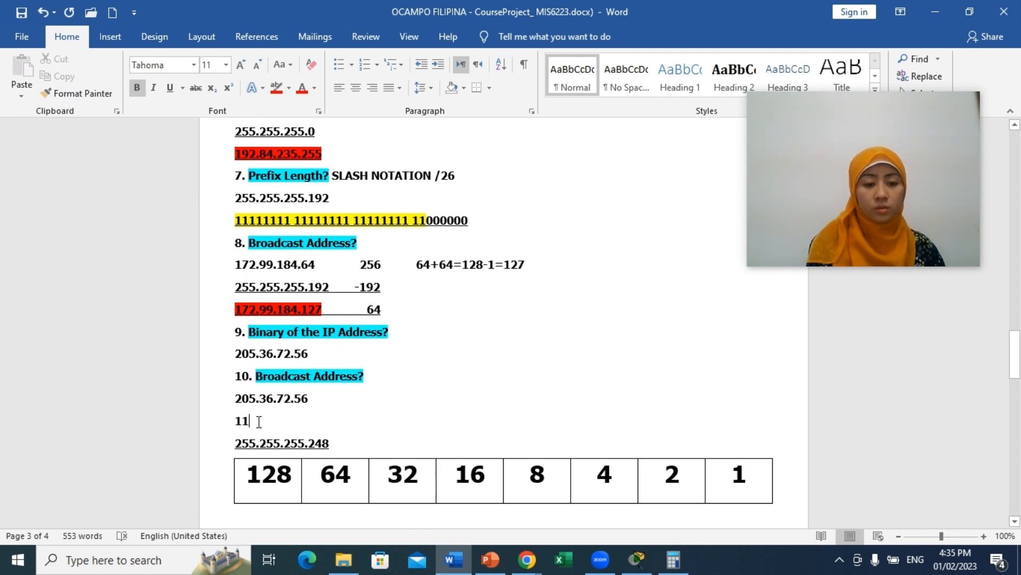
text(00)
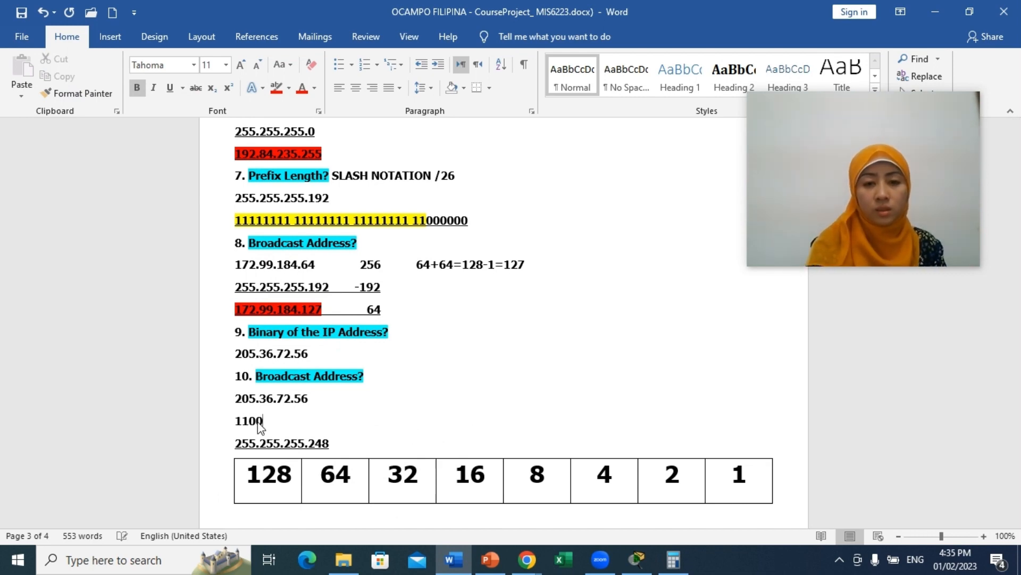
text(1)
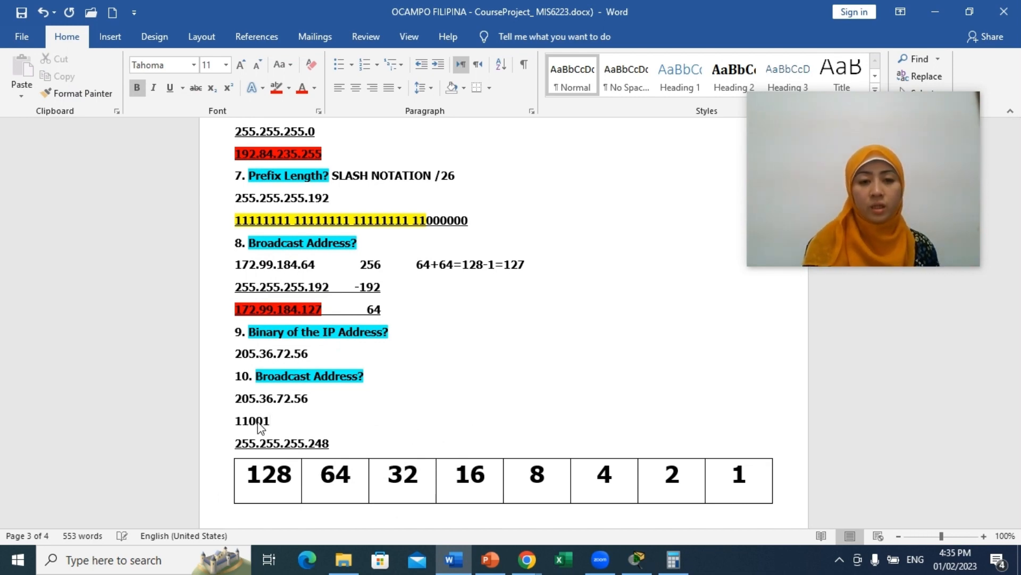
Switch to Calculator and subtract 8 from 13
click(672, 560)
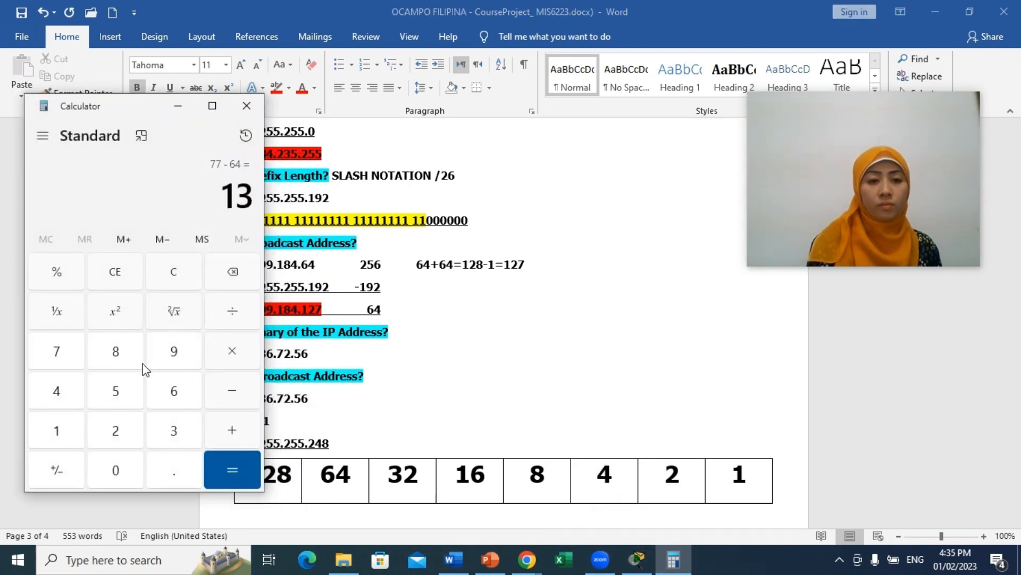
click(142, 364)
click(239, 476)
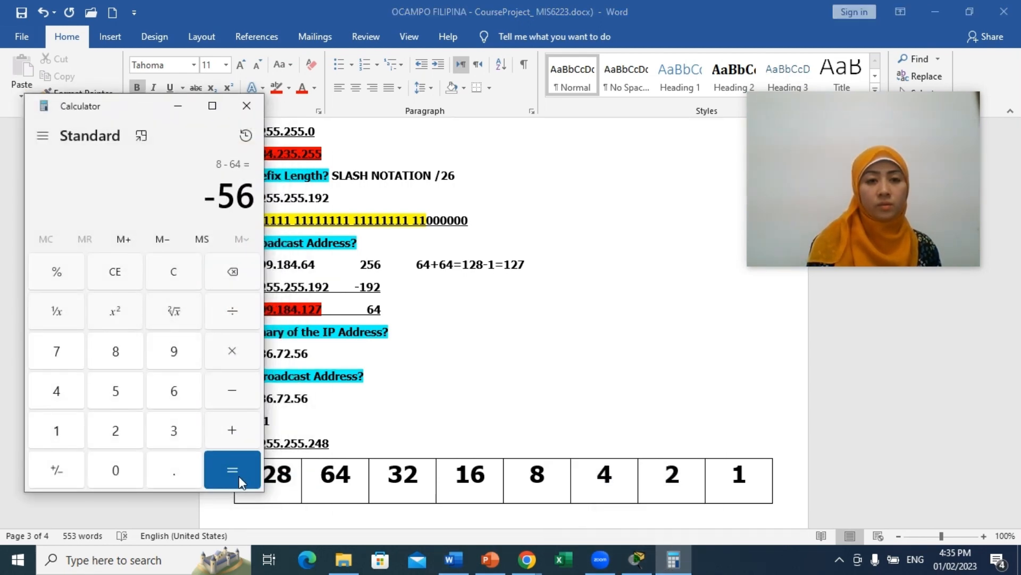
click(174, 274)
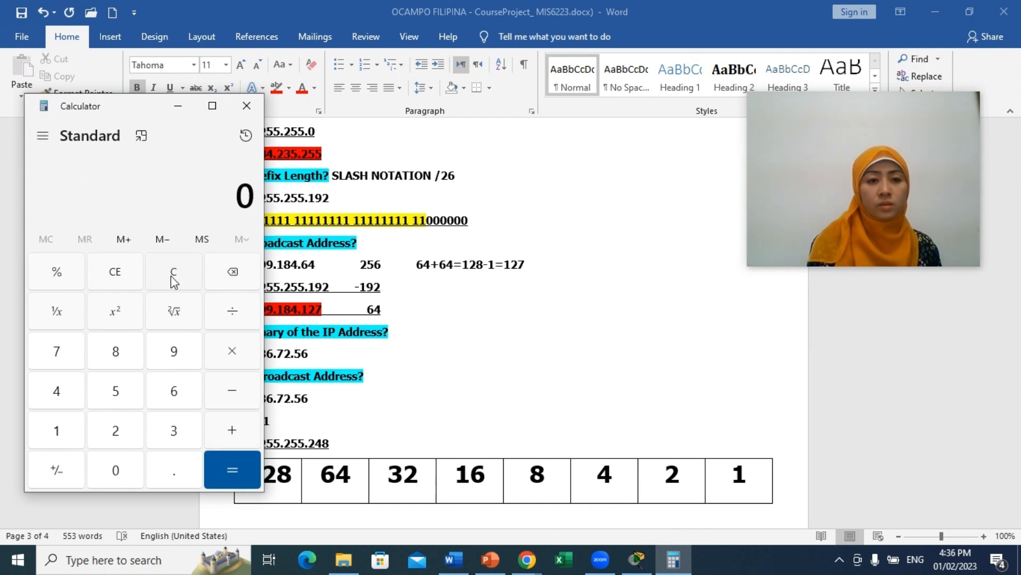
click(62, 431)
click(176, 433)
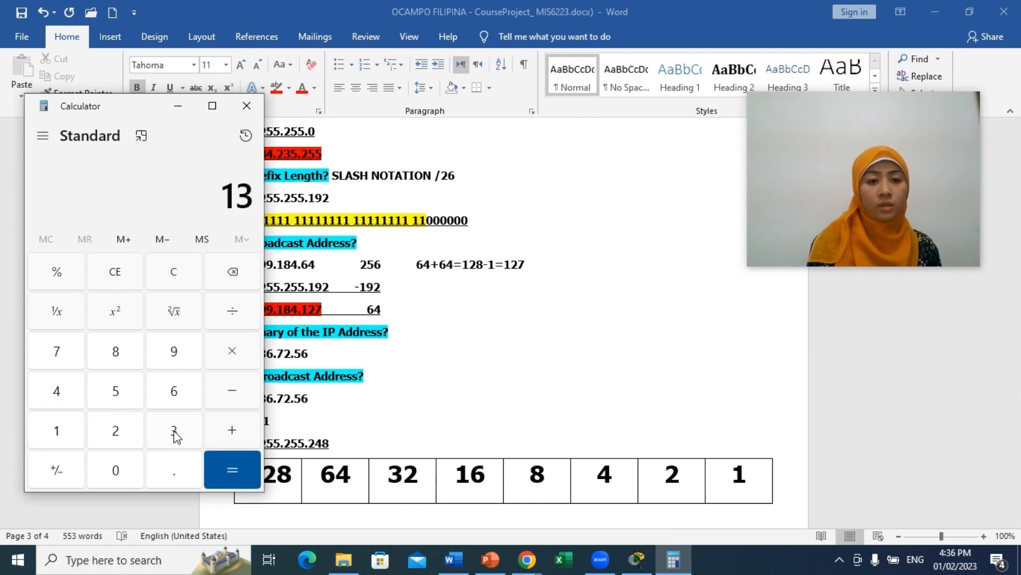
click(255, 392)
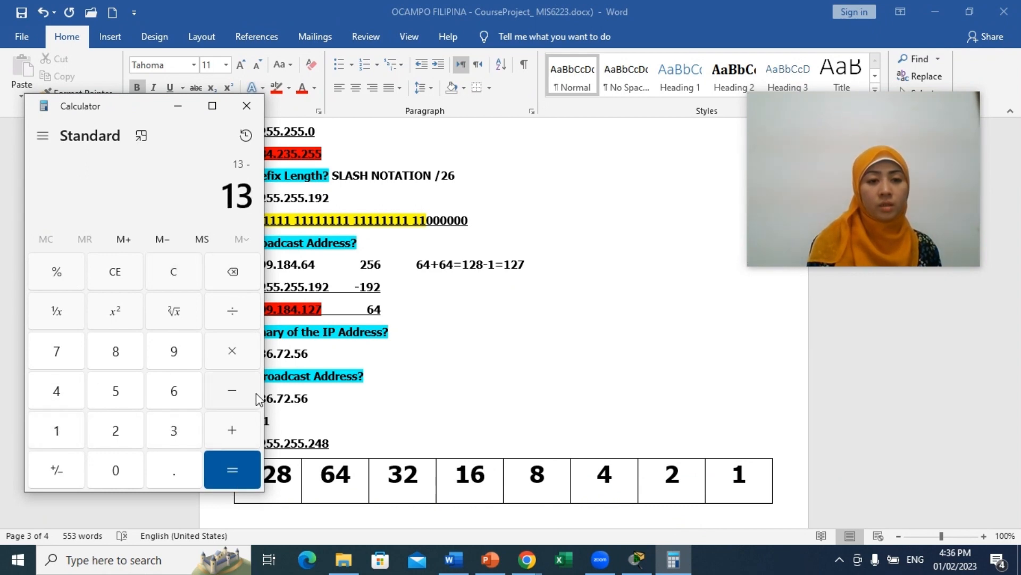
click(127, 364)
click(248, 473)
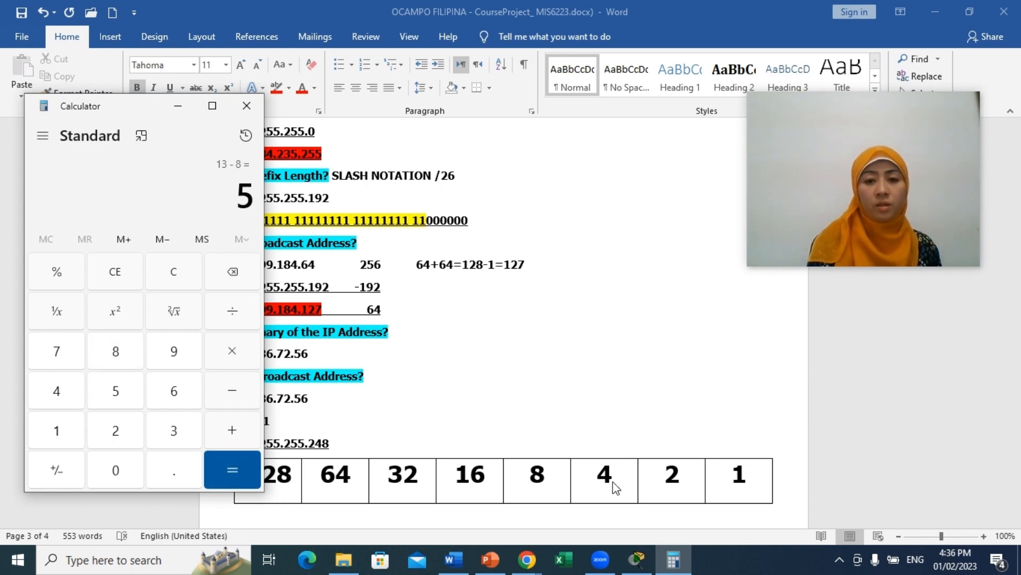
Return to the Word document and complete the first octet below item 10's IP address as 11001101
click(311, 402)
text(1)
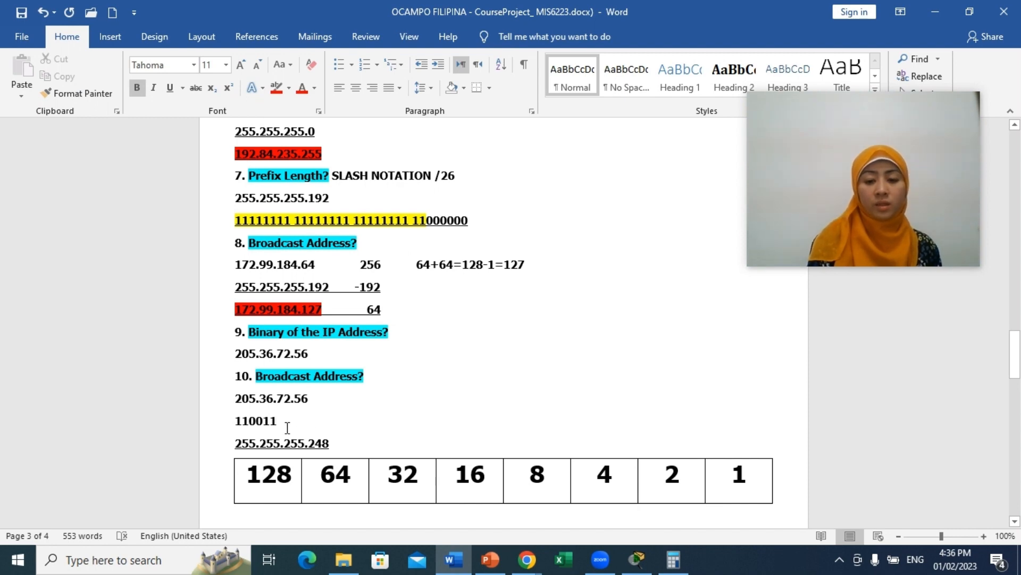
text(0)
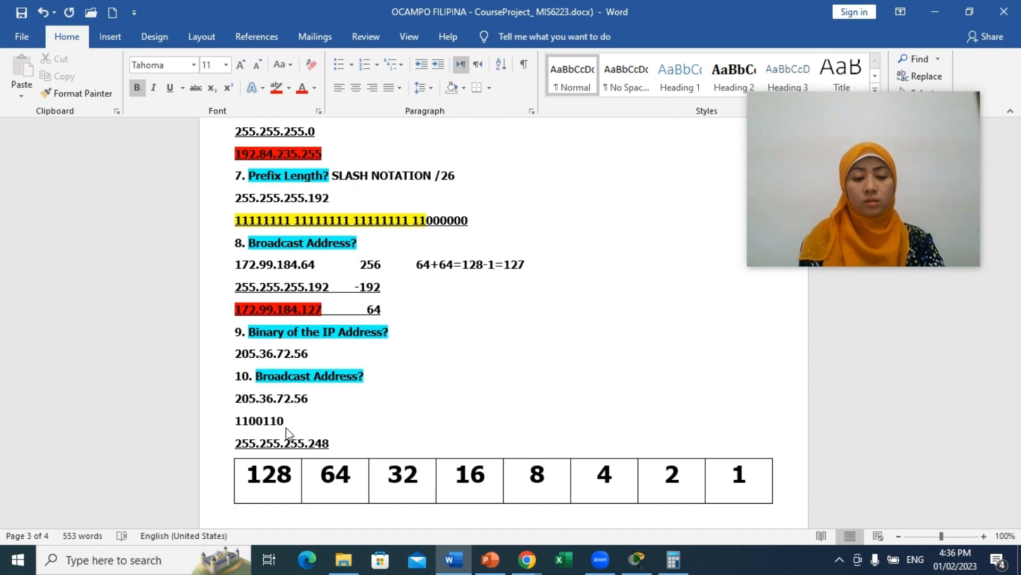
text(1)
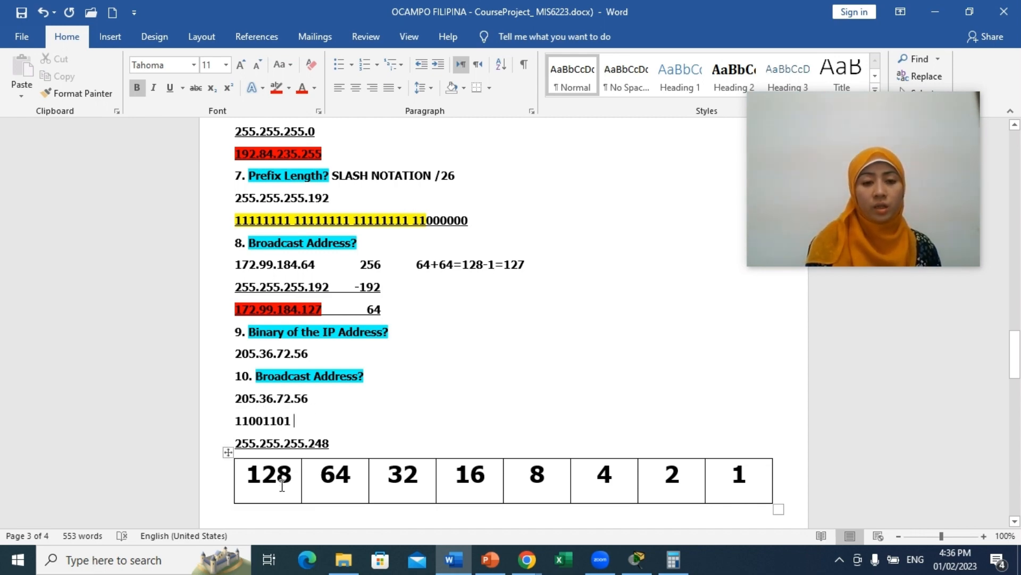
Add the second binary octet 00100100 after 11001101 on item 10's binary line
text(0)
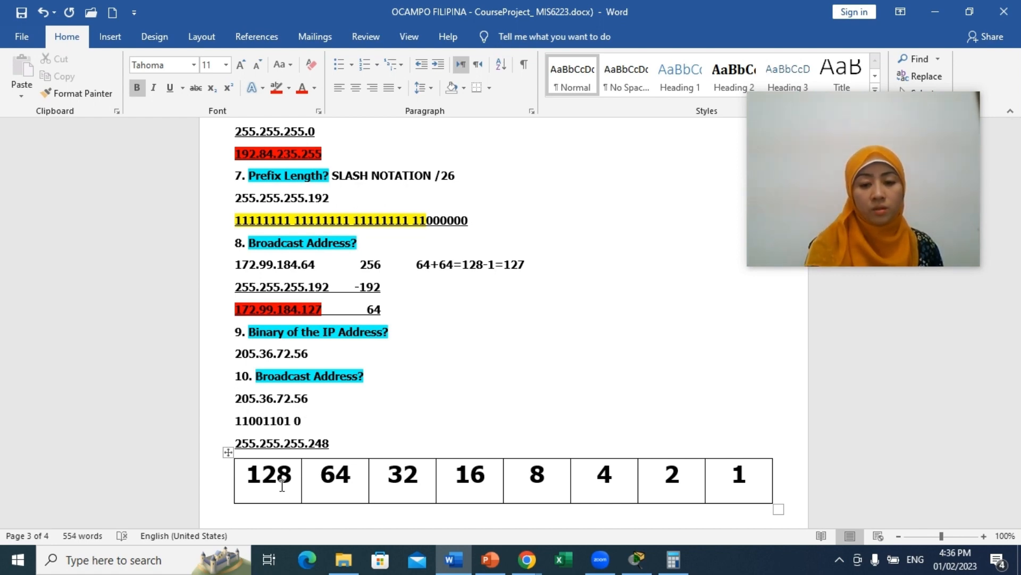
text(0)
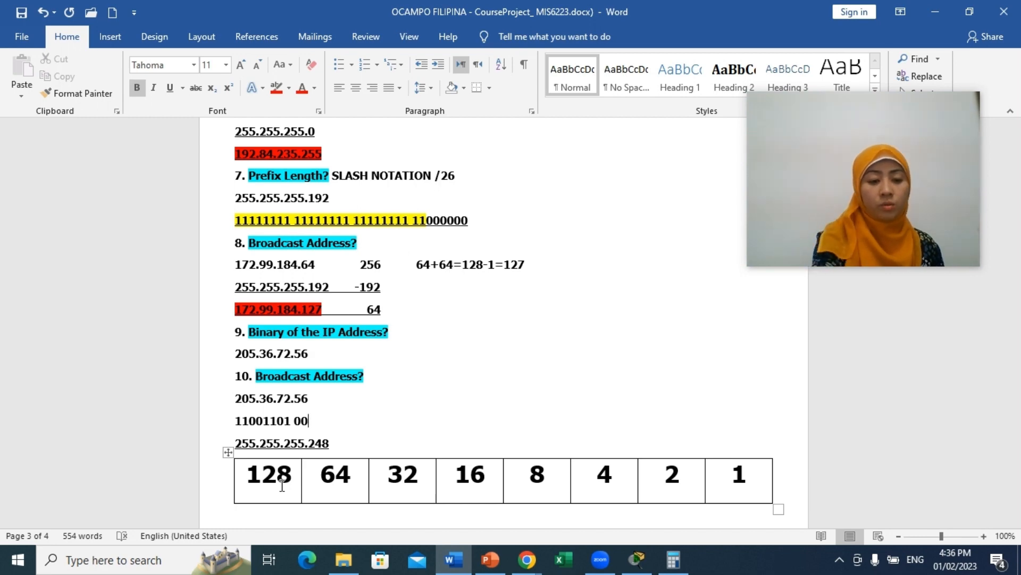
text(1)
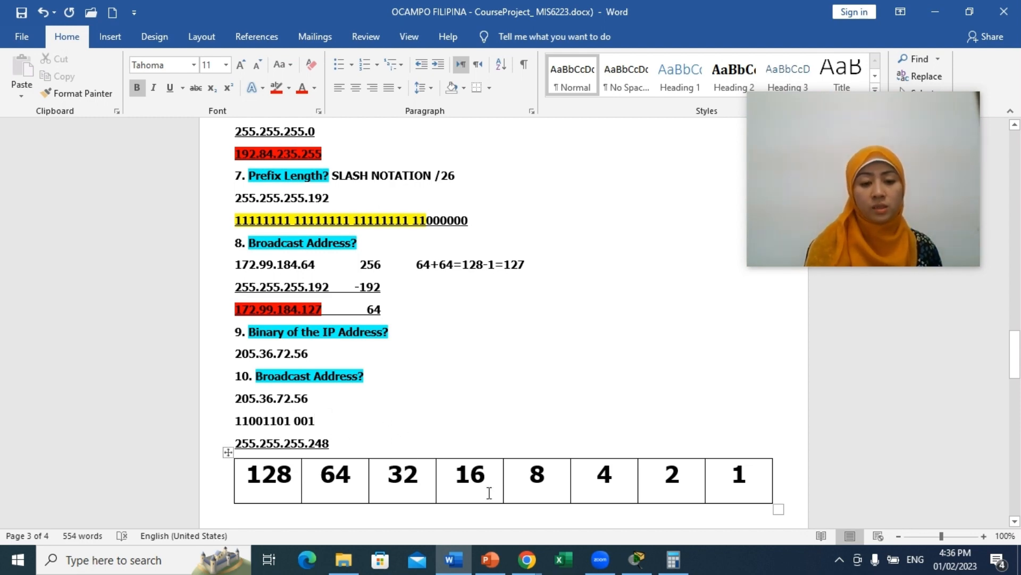
text(0)
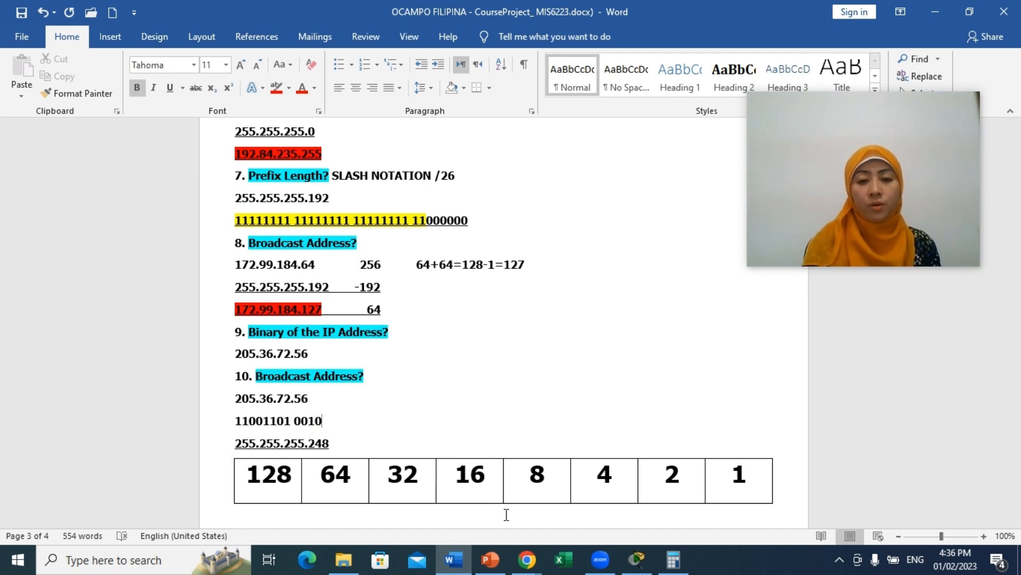
text(0)
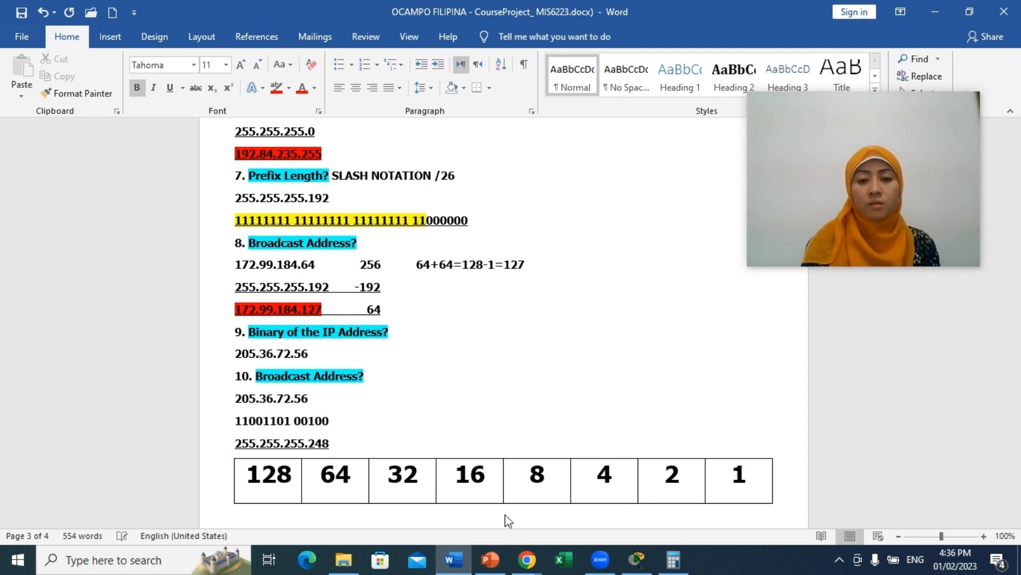
text(1)
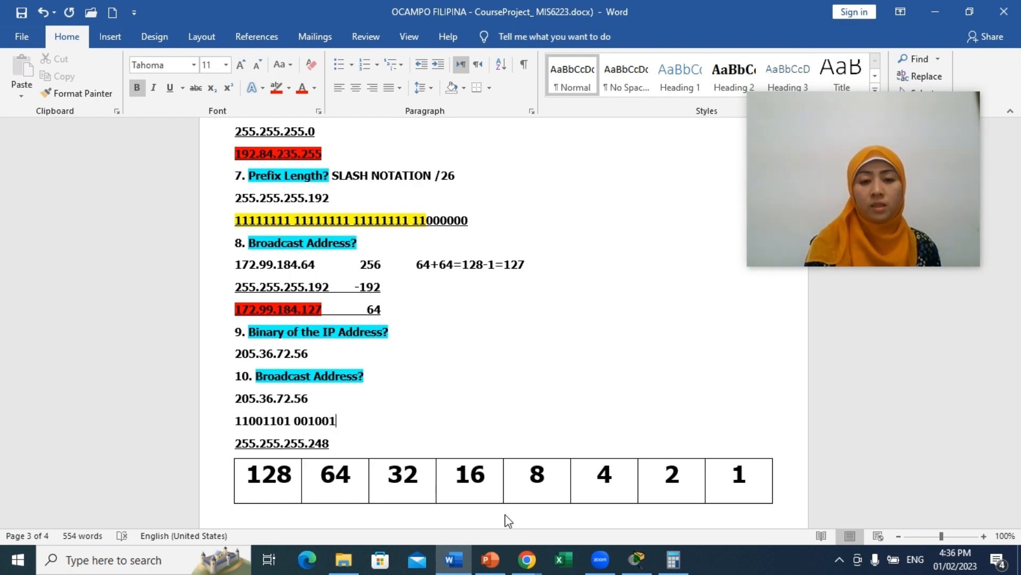
text(00)
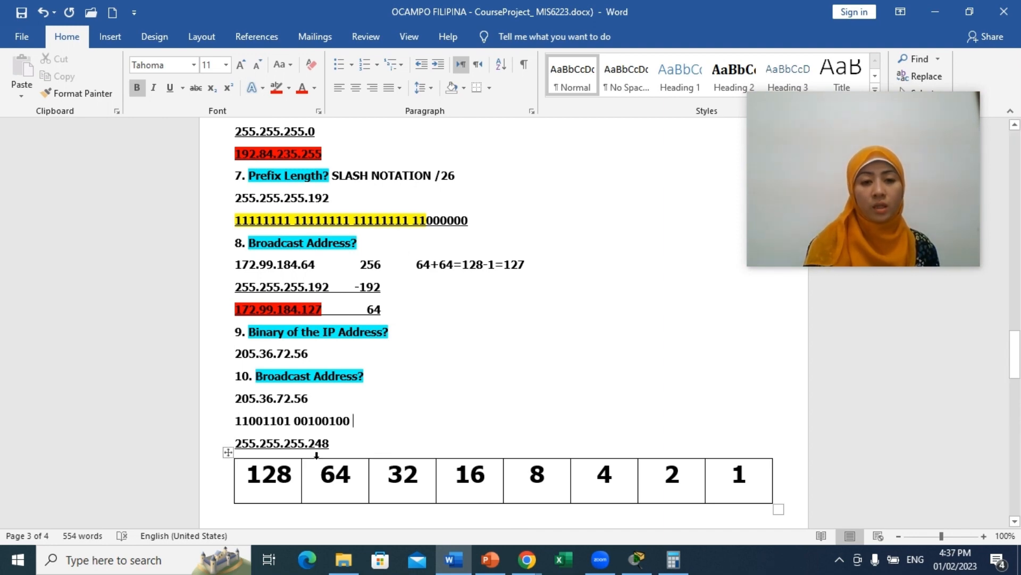
Begin the third binary octet with 01, then subtract 64 from 72 in Calculator and minimize it
text( 0)
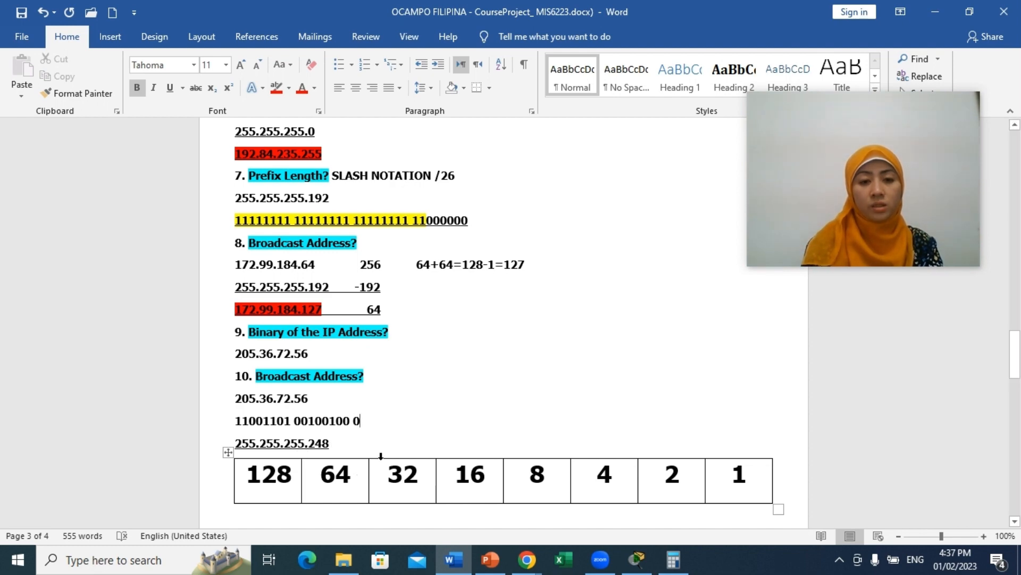
text(1)
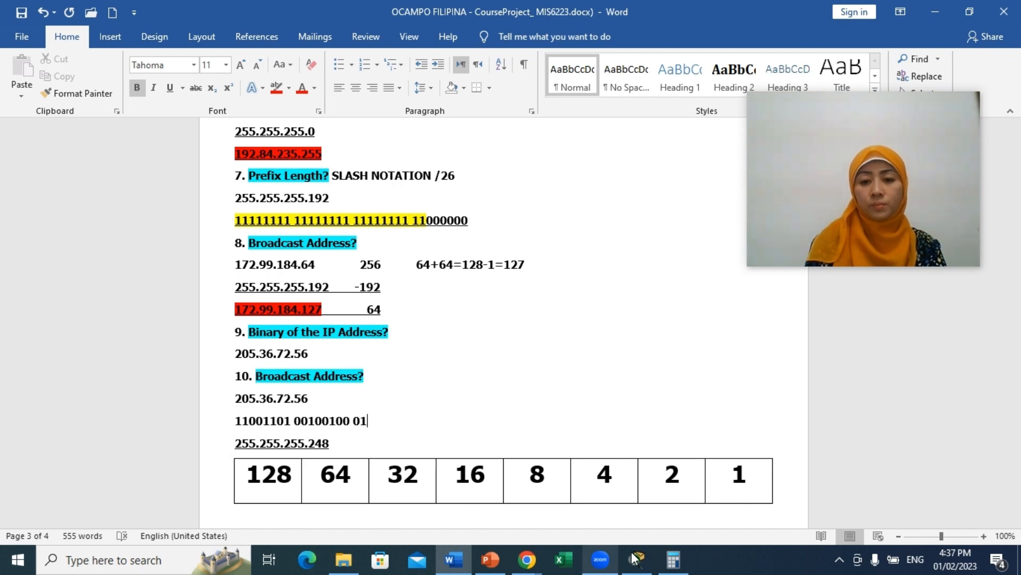
click(672, 567)
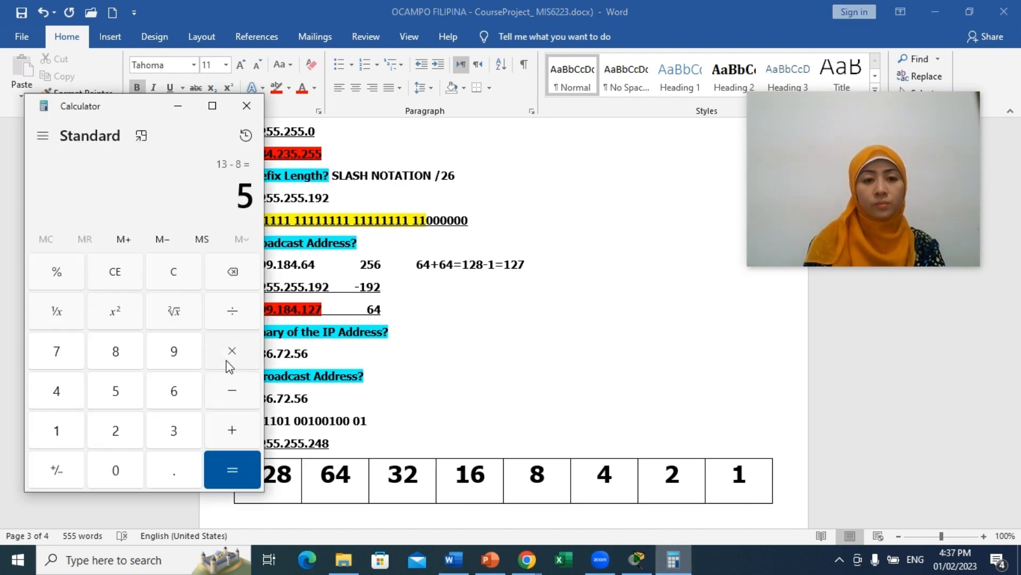
click(184, 280)
text(72)
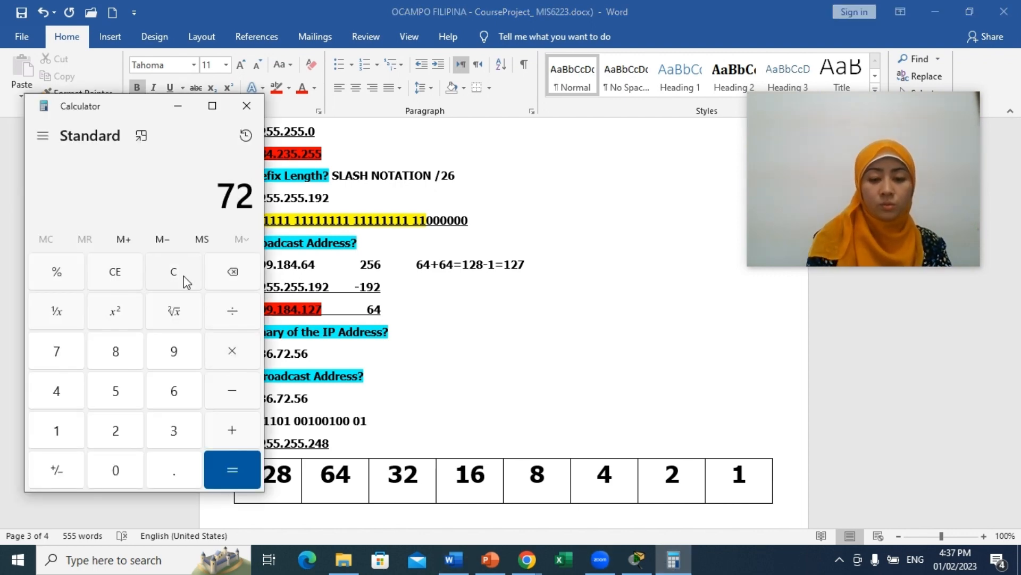
click(233, 390)
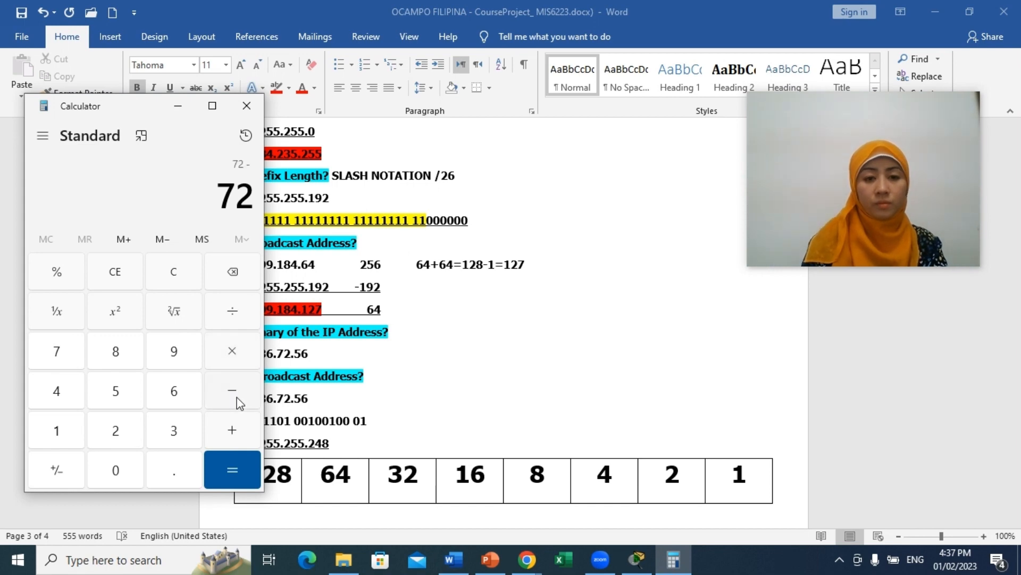
text(64)
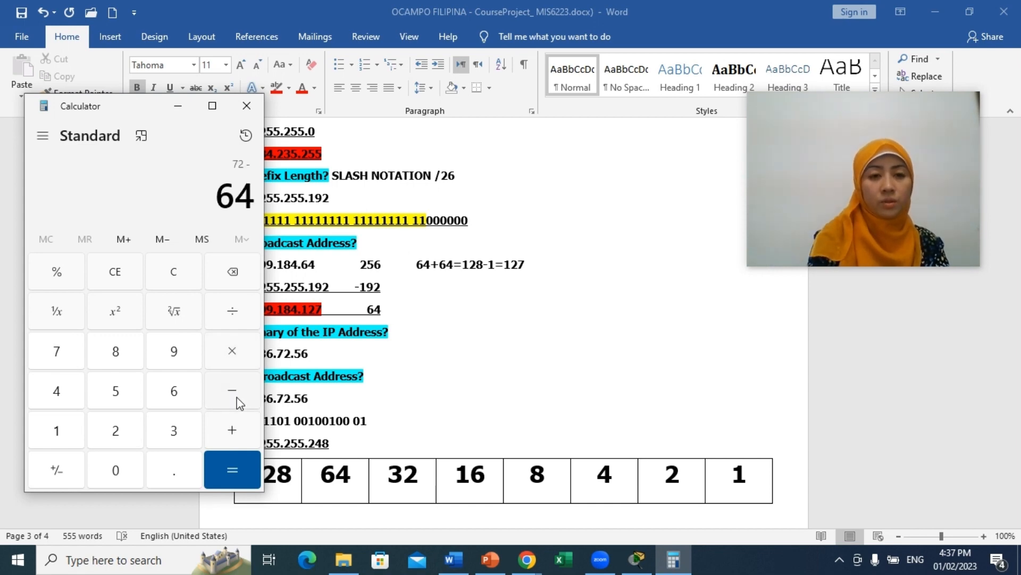
click(235, 466)
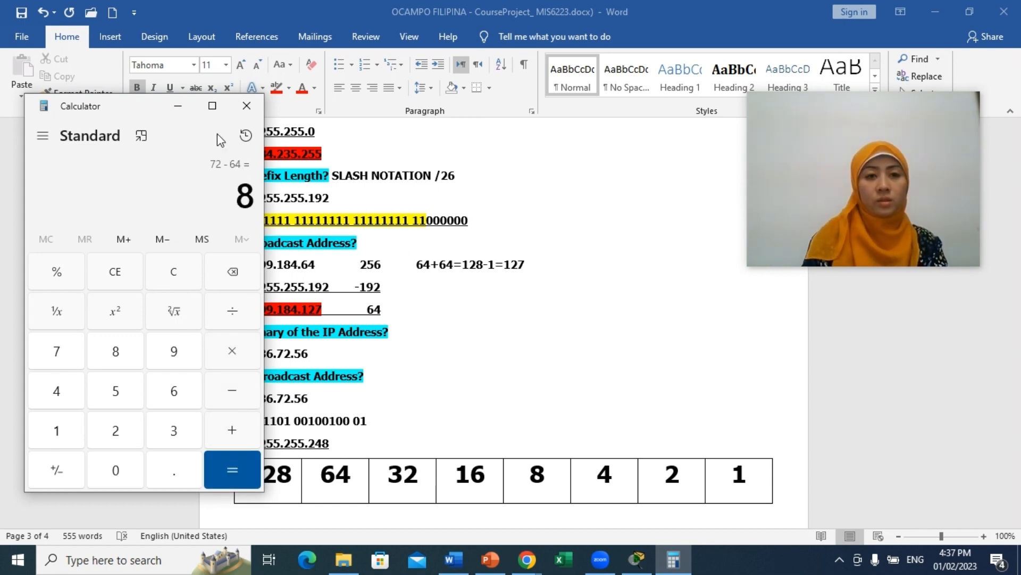
click(178, 109)
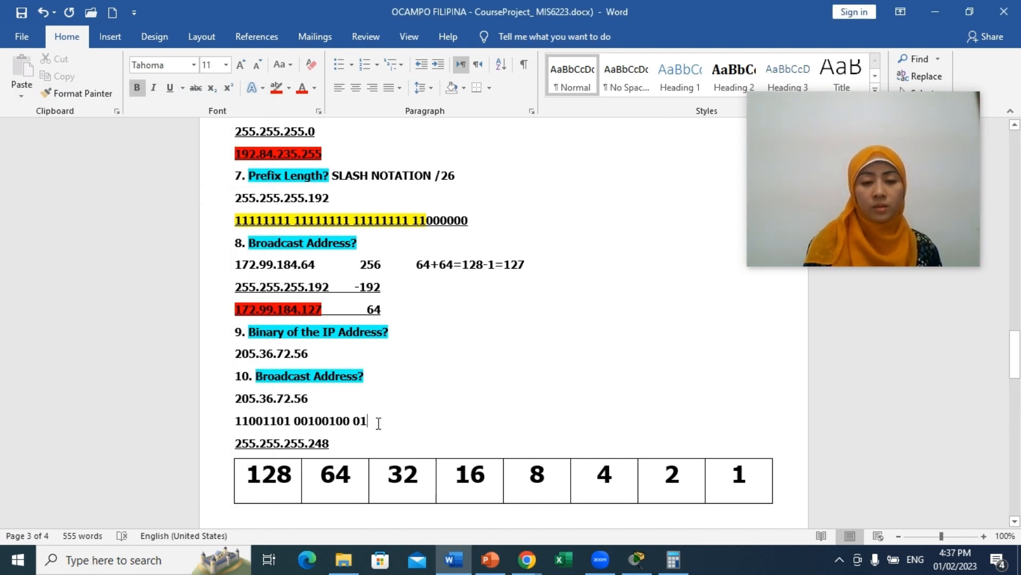
Complete the third binary octet on item 10's binary line as 01001000
text(0)
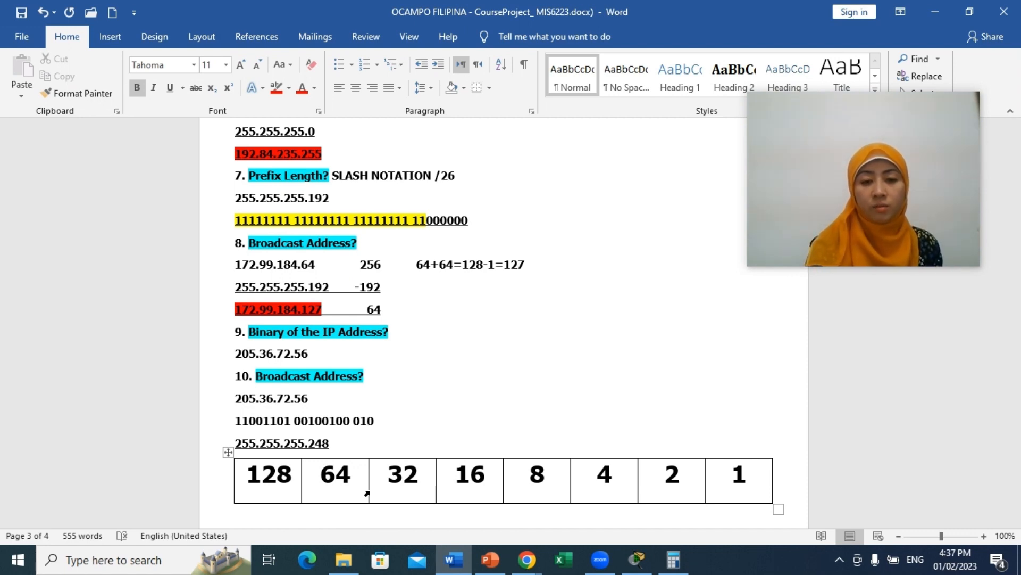
text(0)
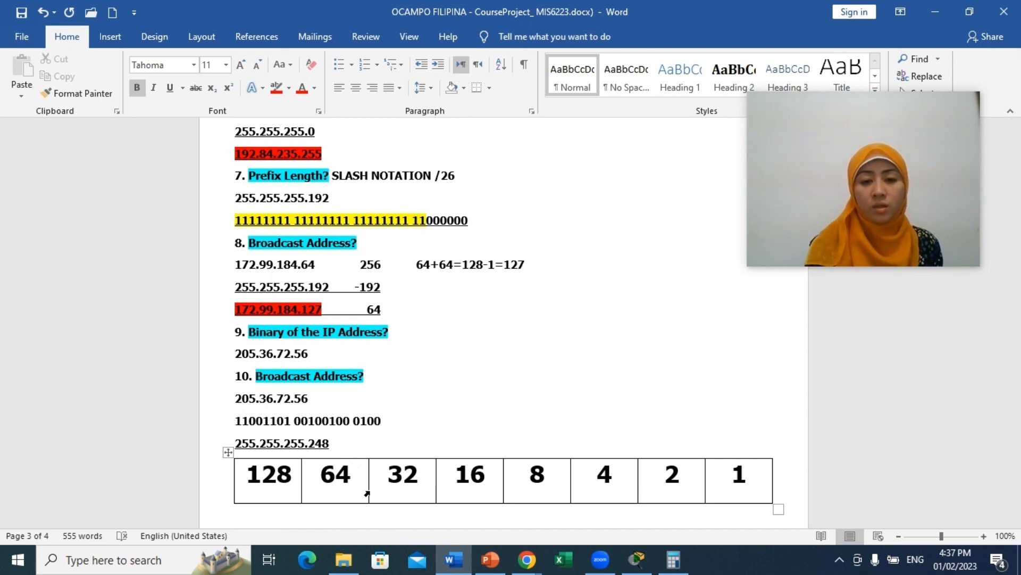
text(1)
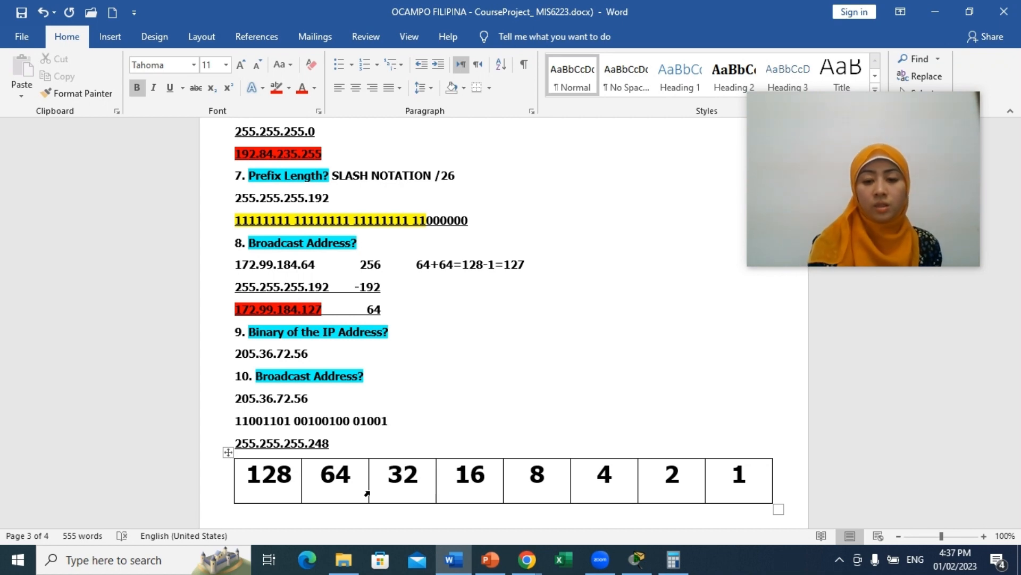
text(000)
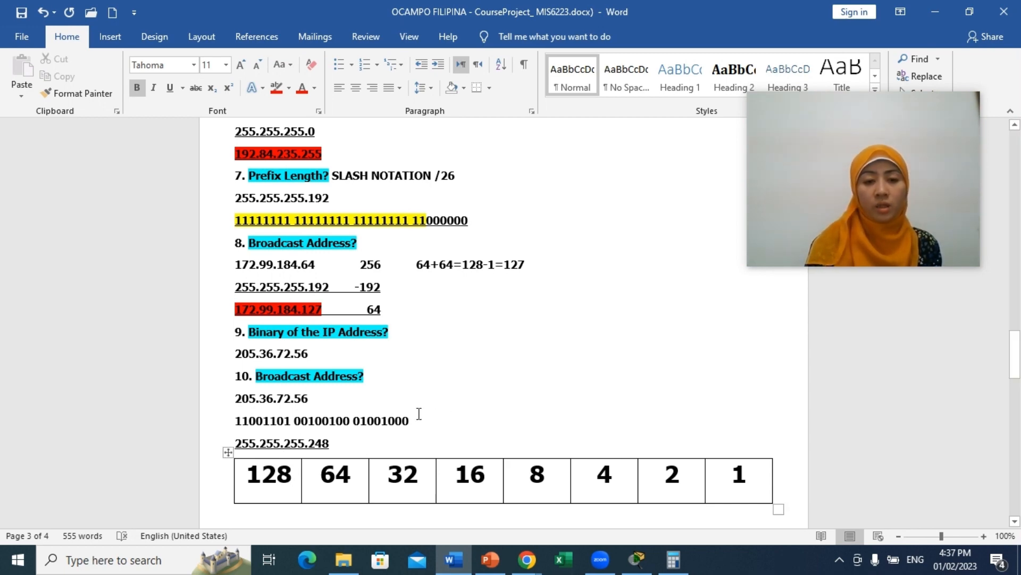
Begin the fourth binary octet on item 10's binary line with 001
text( 0)
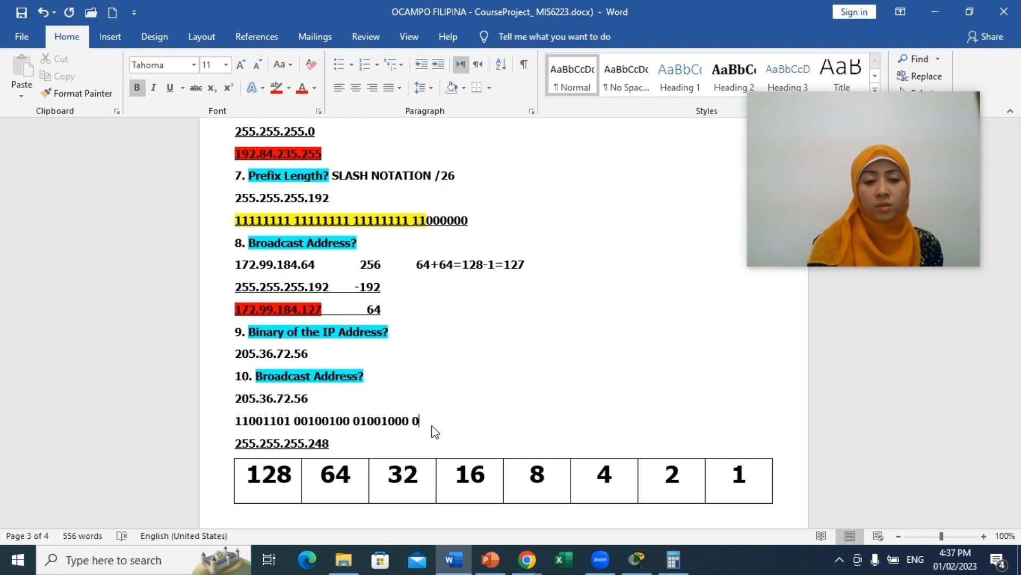
text(0)
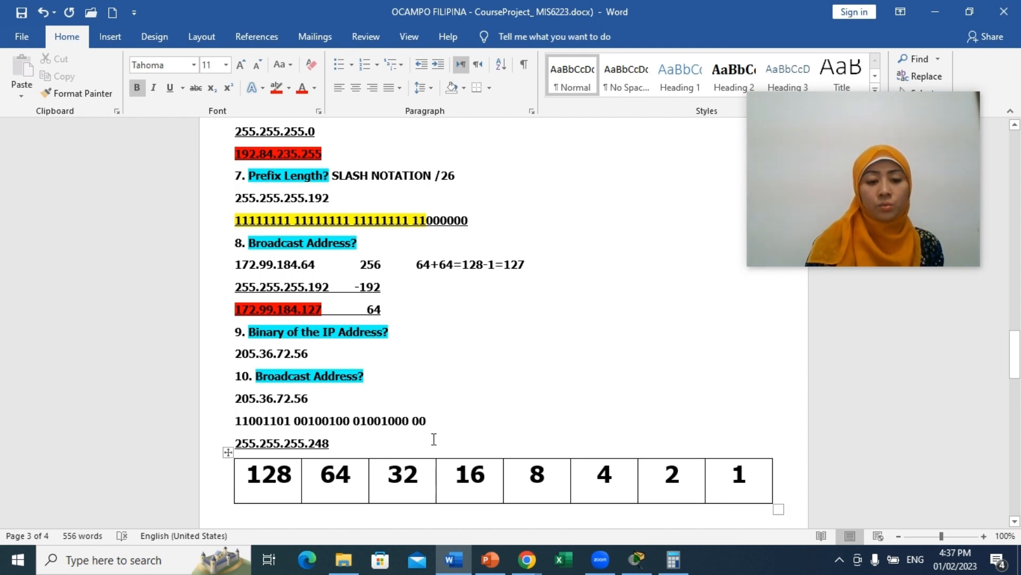
text(1)
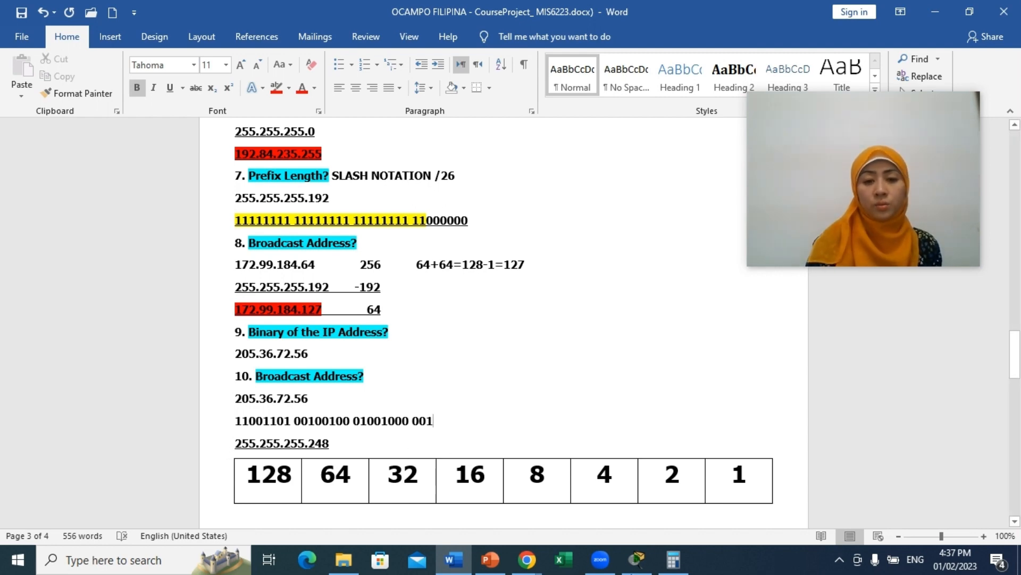
Subtract 32 from 56 in Calculator, and extend the fourth octet on item 10's binary line to 0011
click(676, 564)
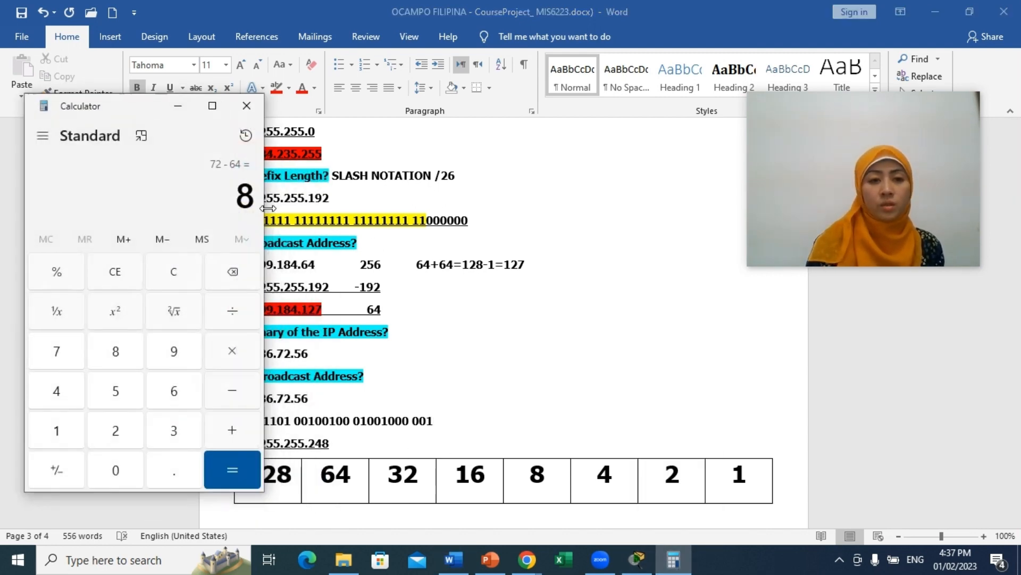
click(185, 284)
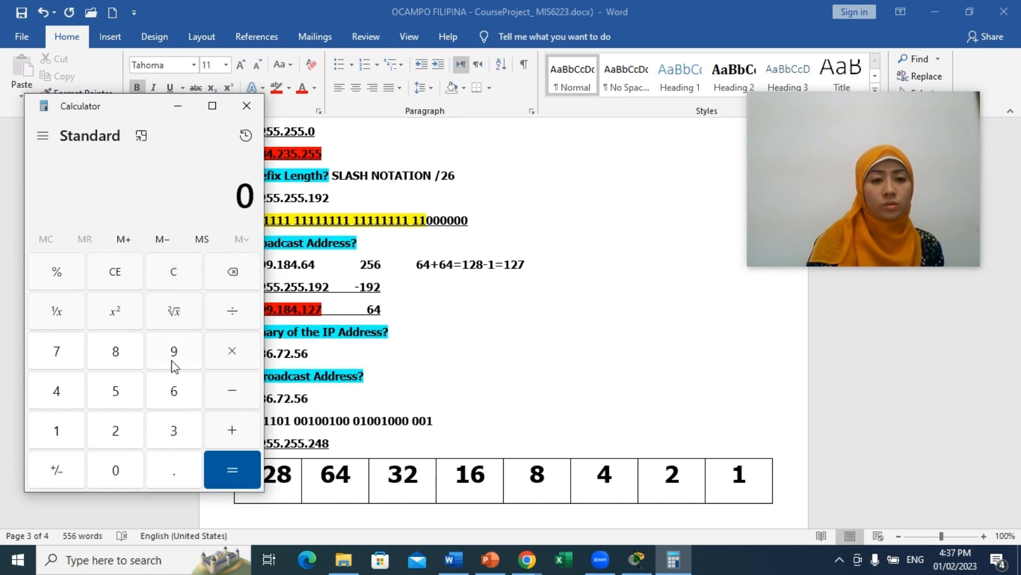
text(56)
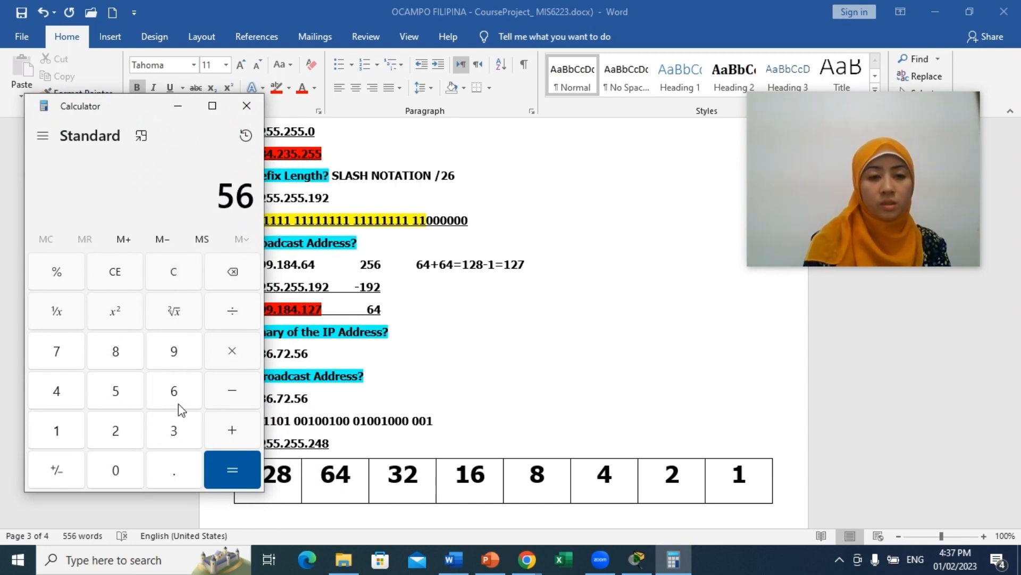
click(245, 400)
text(32)
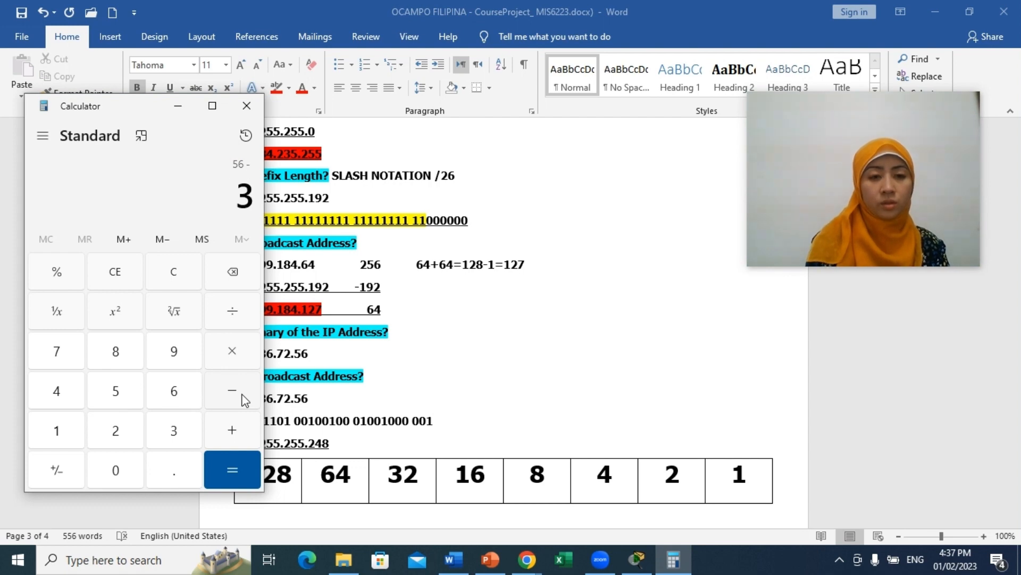
click(228, 470)
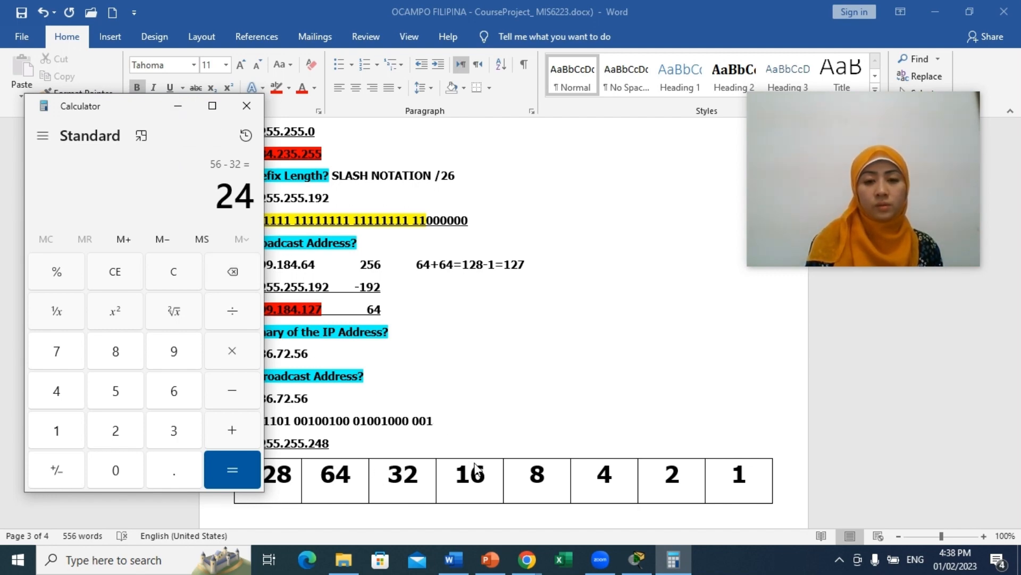
click(439, 420)
text(1)
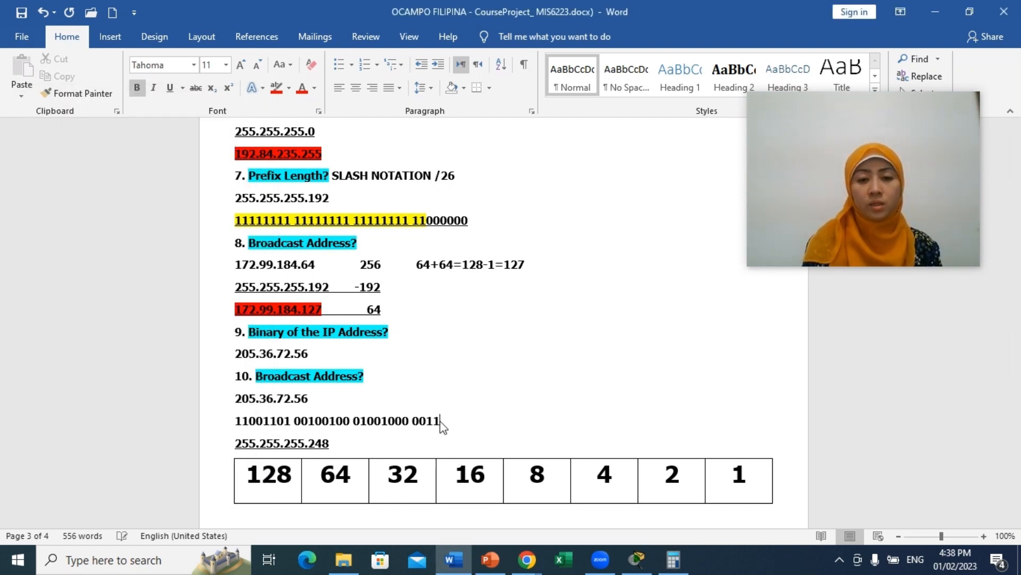
Subtract 16 from 24 in Calculator, and complete the fourth octet on item 10's binary line as 00111000
click(673, 559)
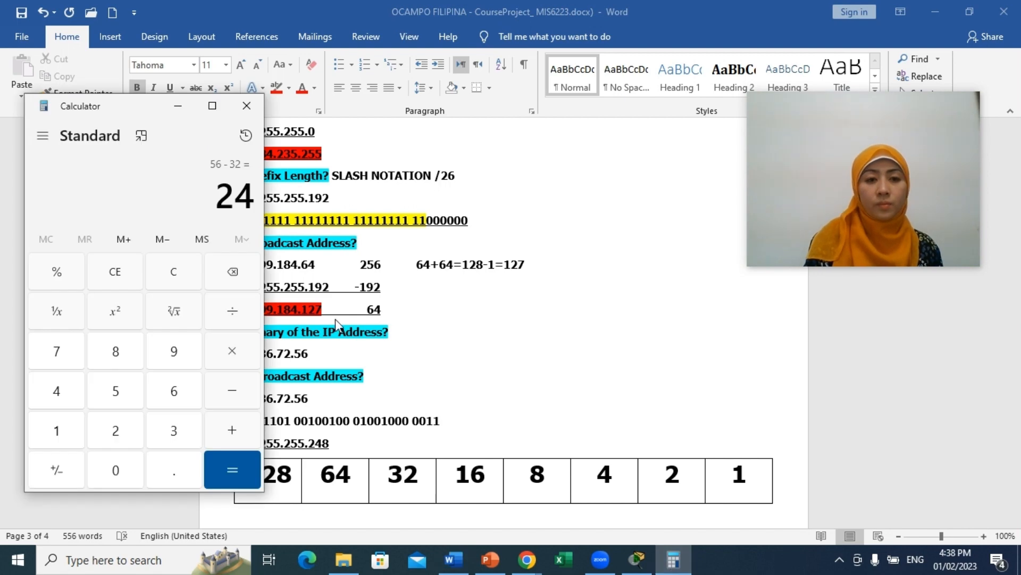
click(244, 407)
key(1)
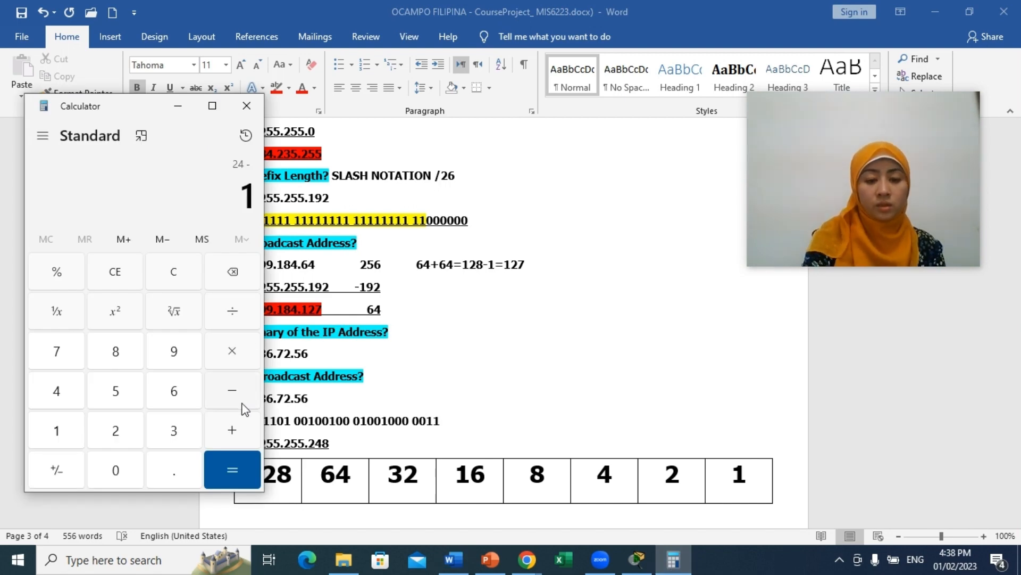
key(6)
click(238, 468)
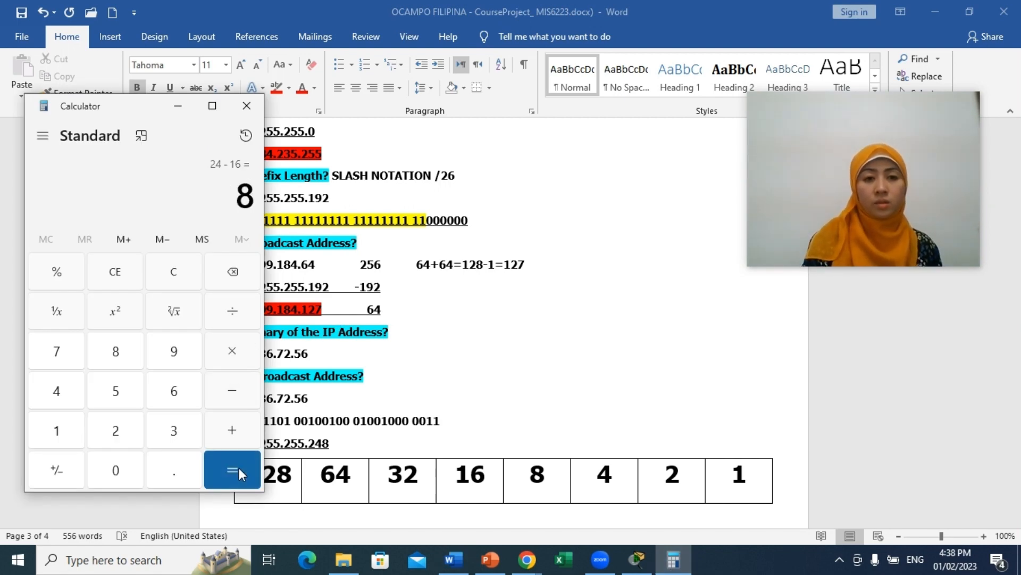
click(442, 420)
text(1)
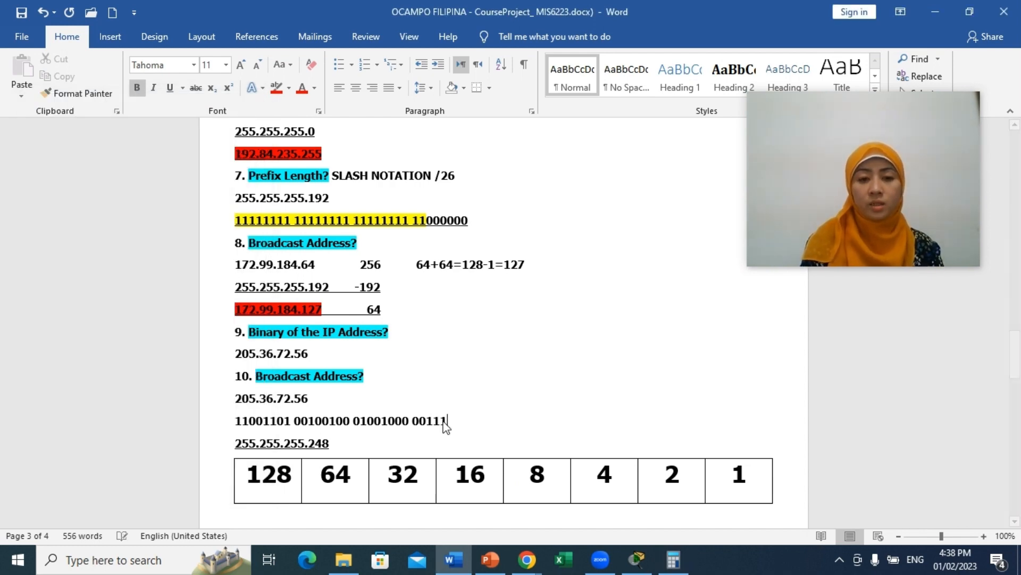
text(000)
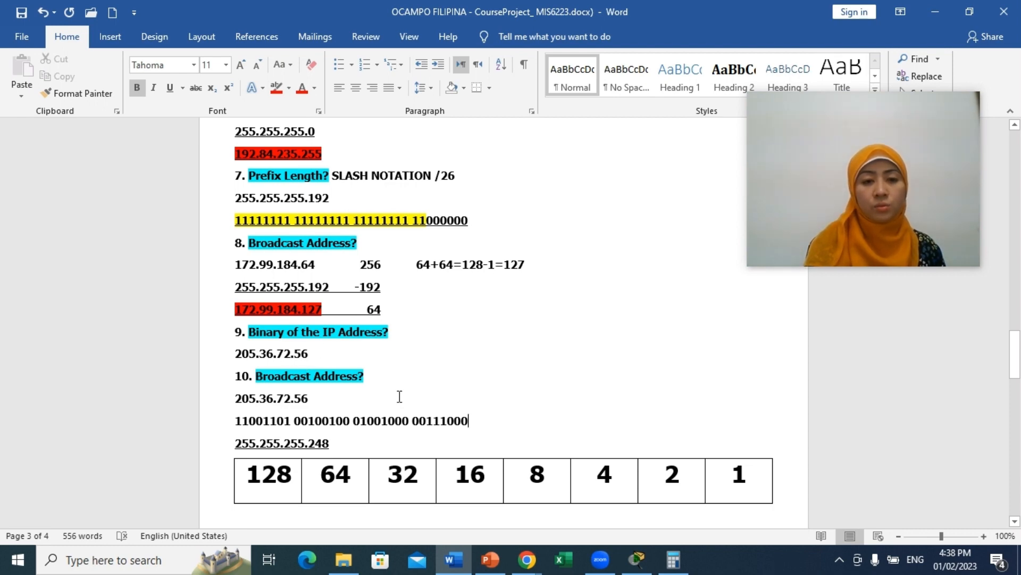
Copy item 10's full binary line onto a new line below the IP address 205.36.72.56 in item 9
drag(469, 421, 244, 424)
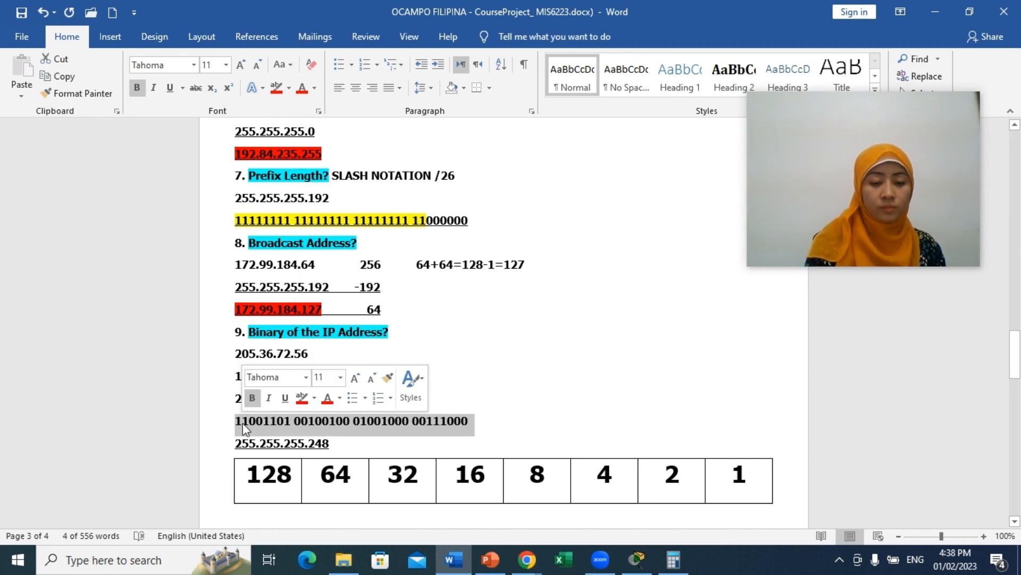
key(ctrl+c)
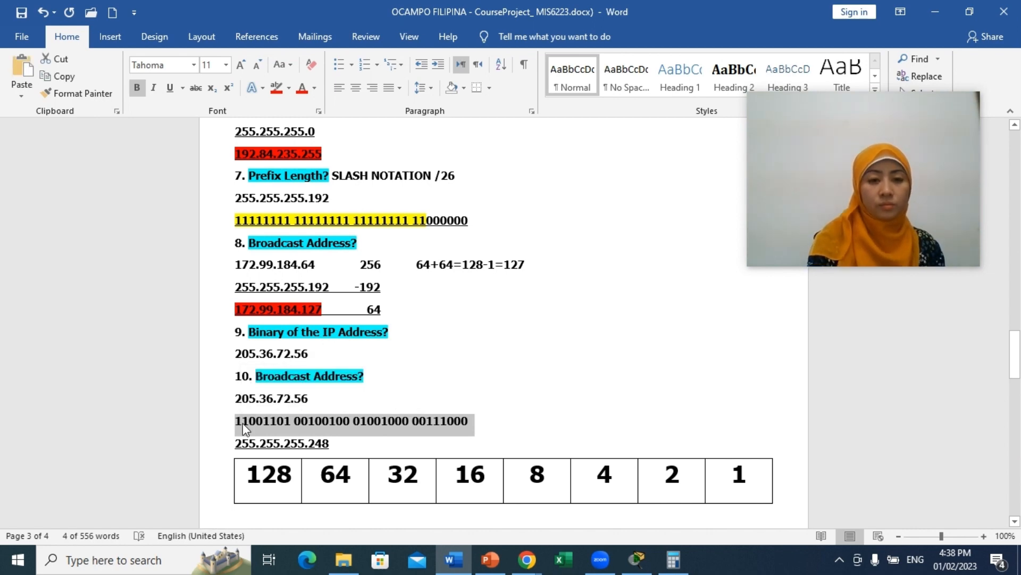
click(318, 352)
key(Return)
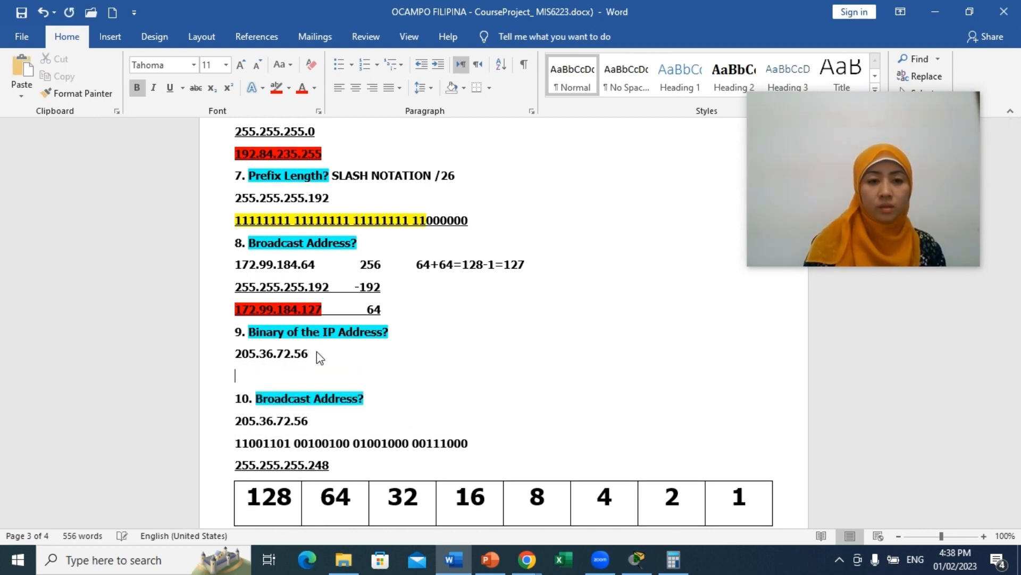
key(ctrl+v)
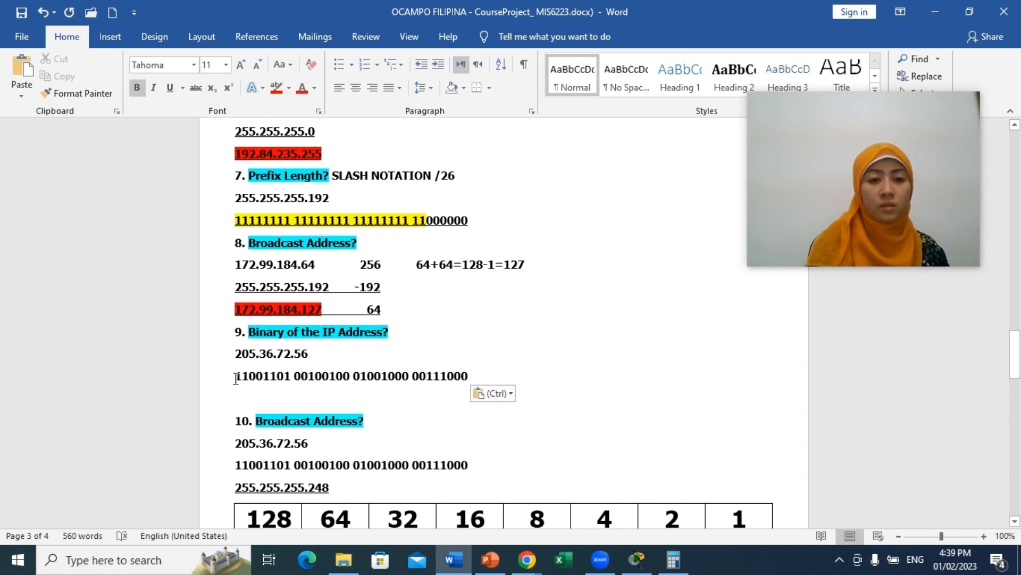
drag(236, 378, 474, 375)
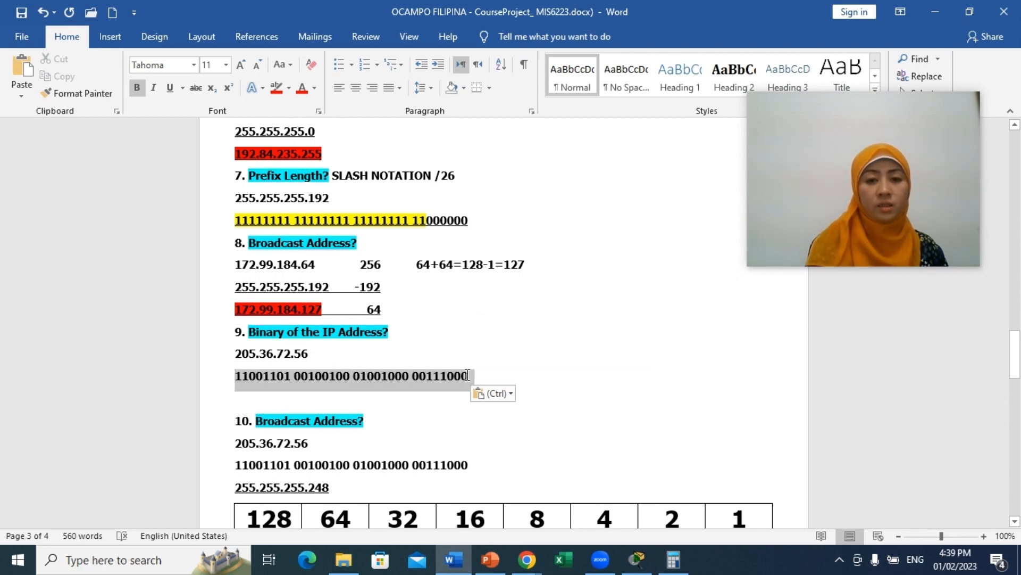
click(536, 350)
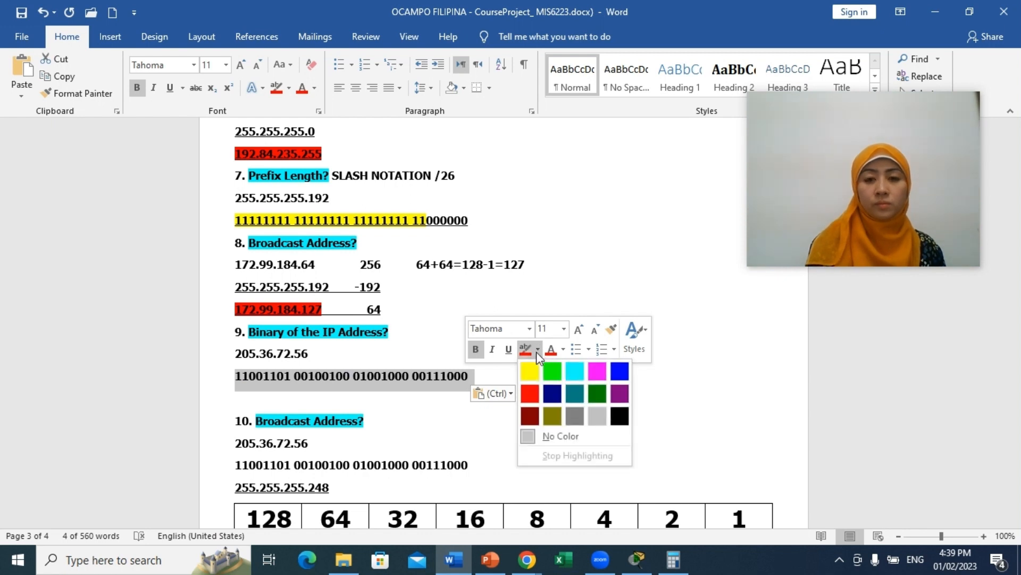
click(530, 393)
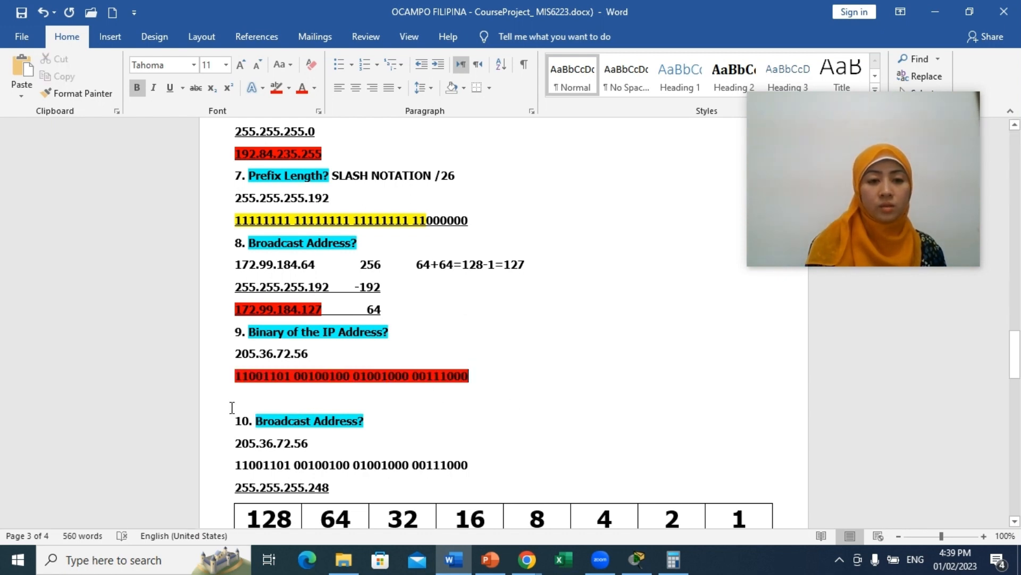
Remove the blank line below item 9's answer and delete the duplicate binary line from item 10
key(Delete)
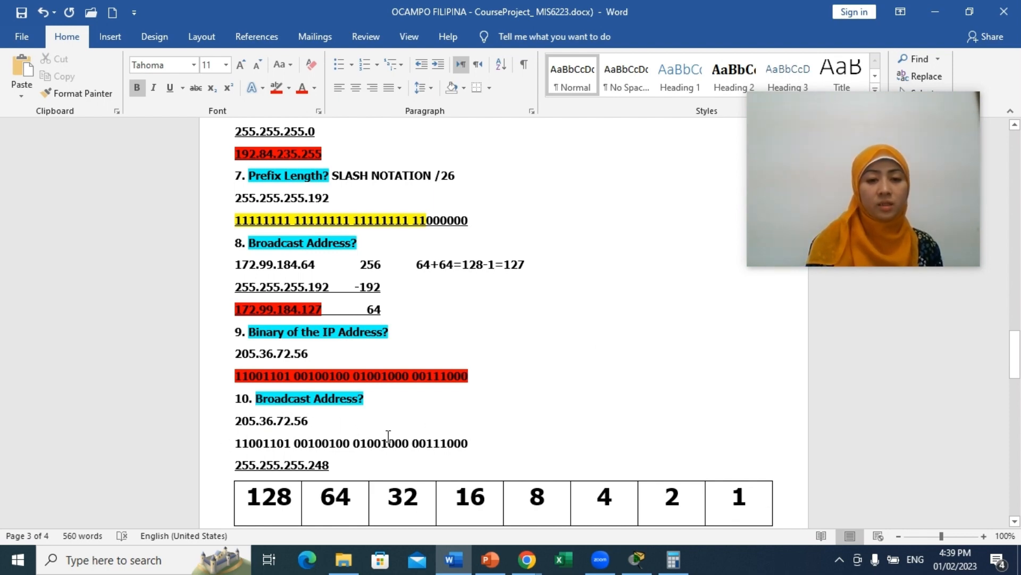
drag(472, 441, 250, 448)
key(Delete)
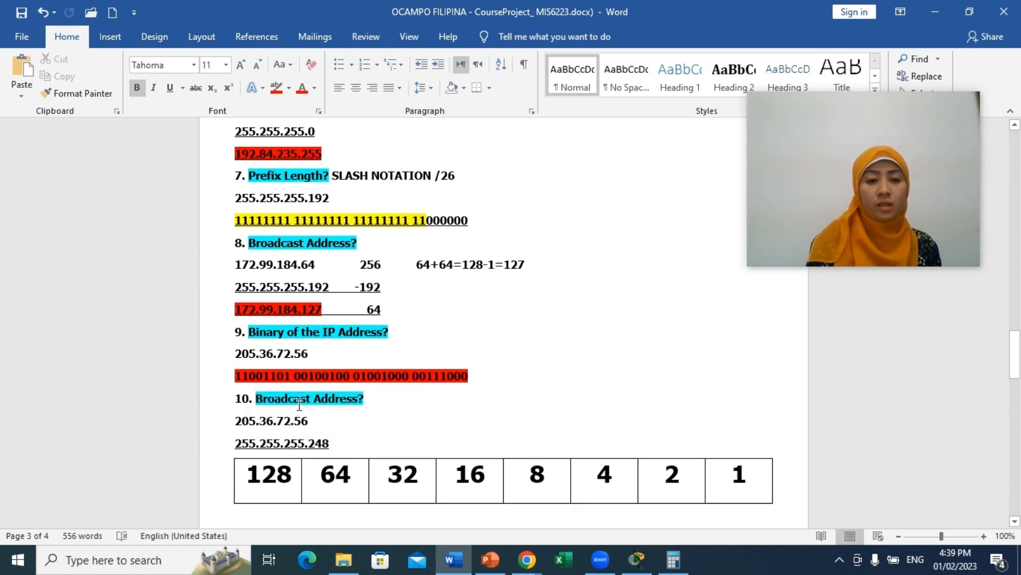
Begin item 10's broadcast address with 205.36.72. on a new line below the mask 255.255.255.248
click(342, 448)
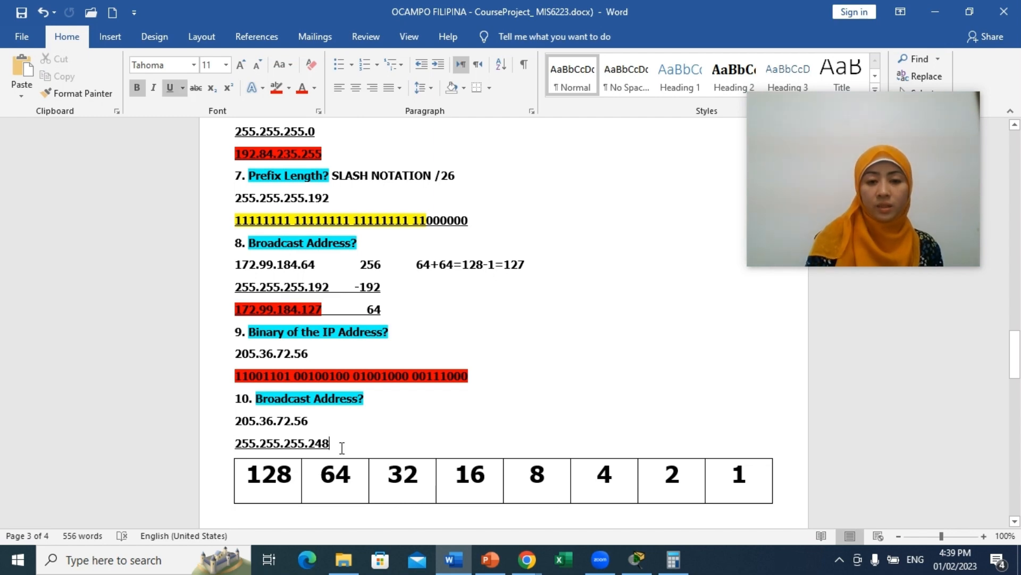
key(Return)
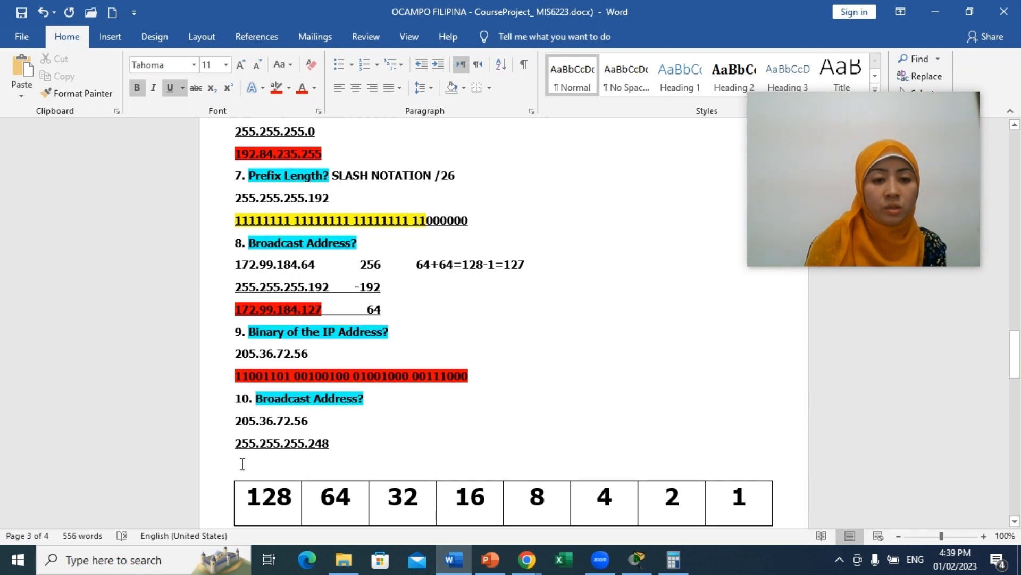
text(20)
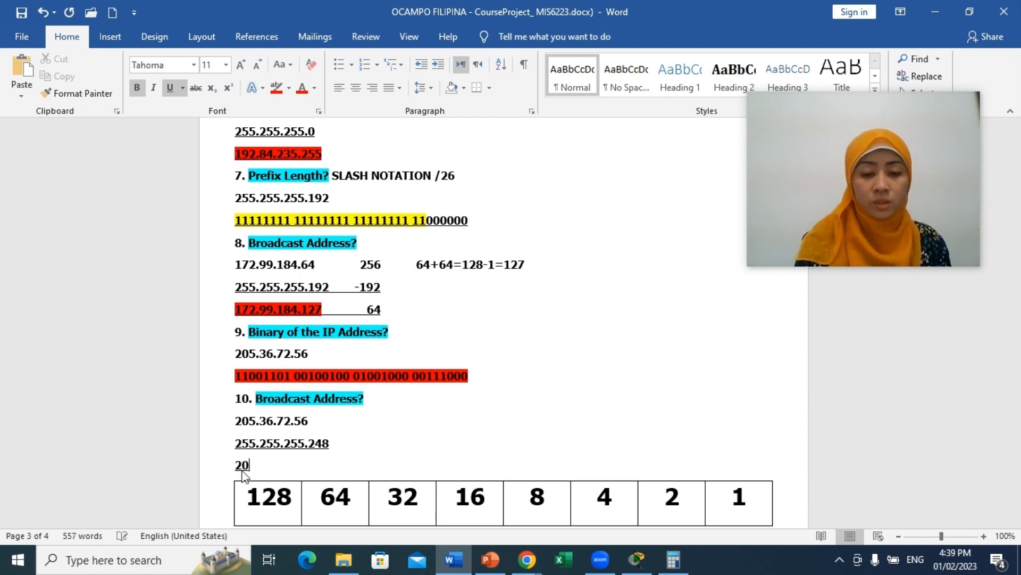
text(5)
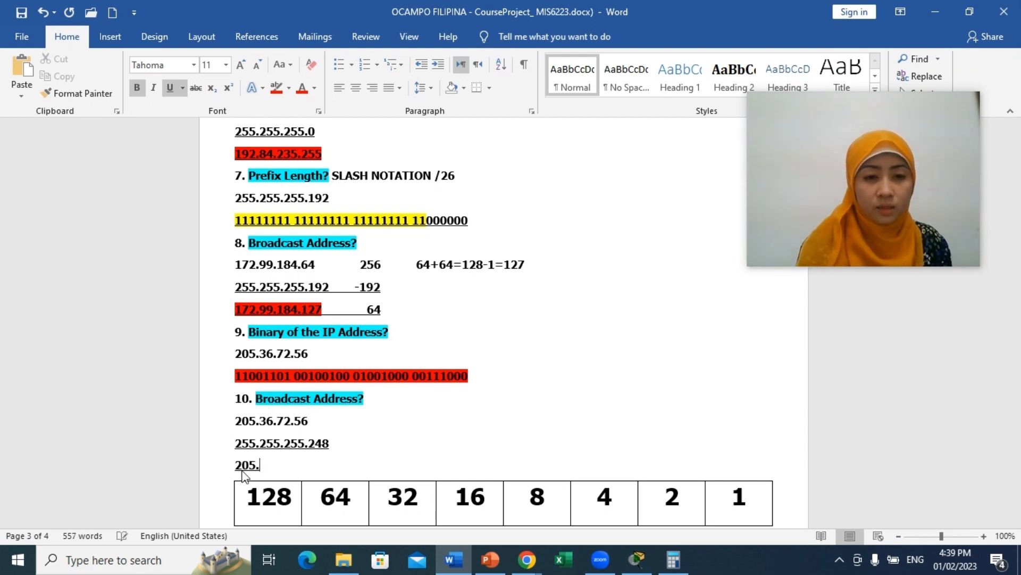
text(.36.)
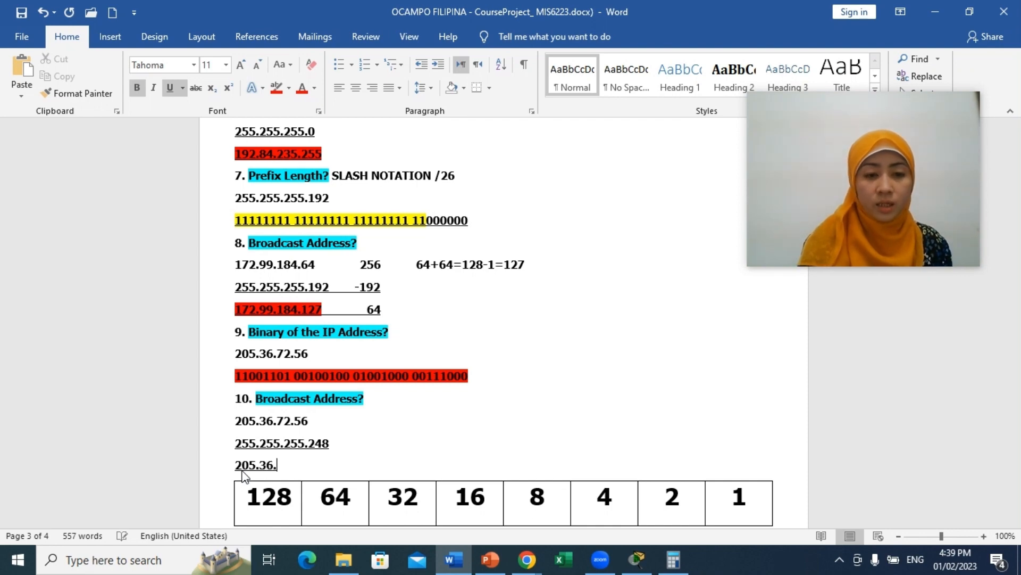
text(72)
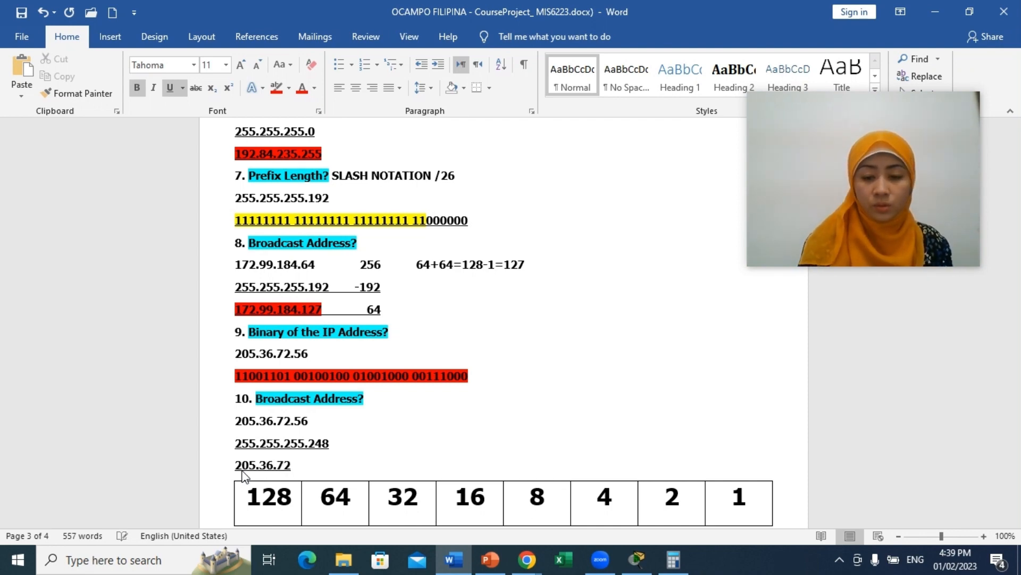
text(.5)
key(BackSpace)
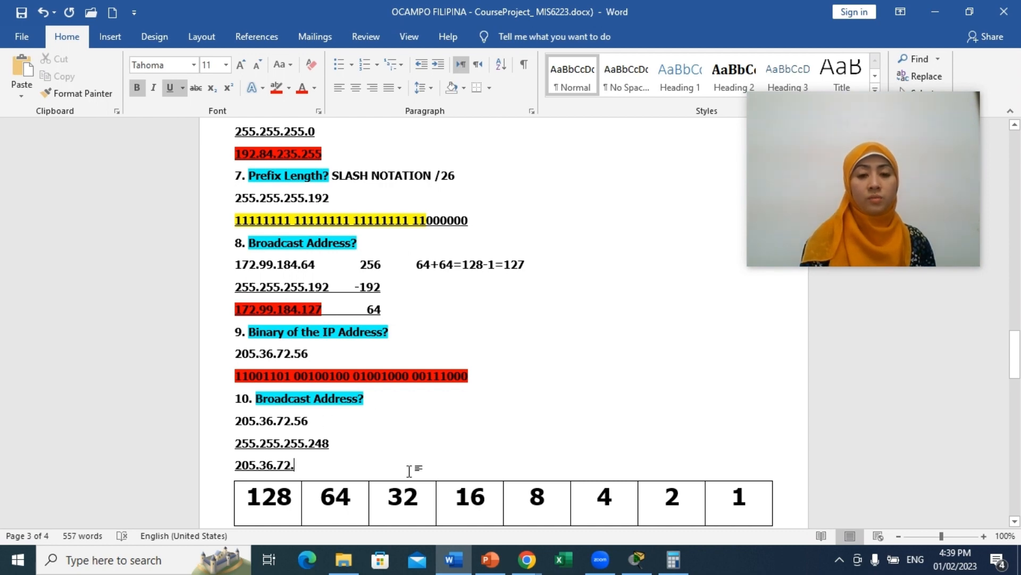
Set up the subtraction beside item 10, with 256 on the IP address line and -248 on the mask line
click(382, 424)
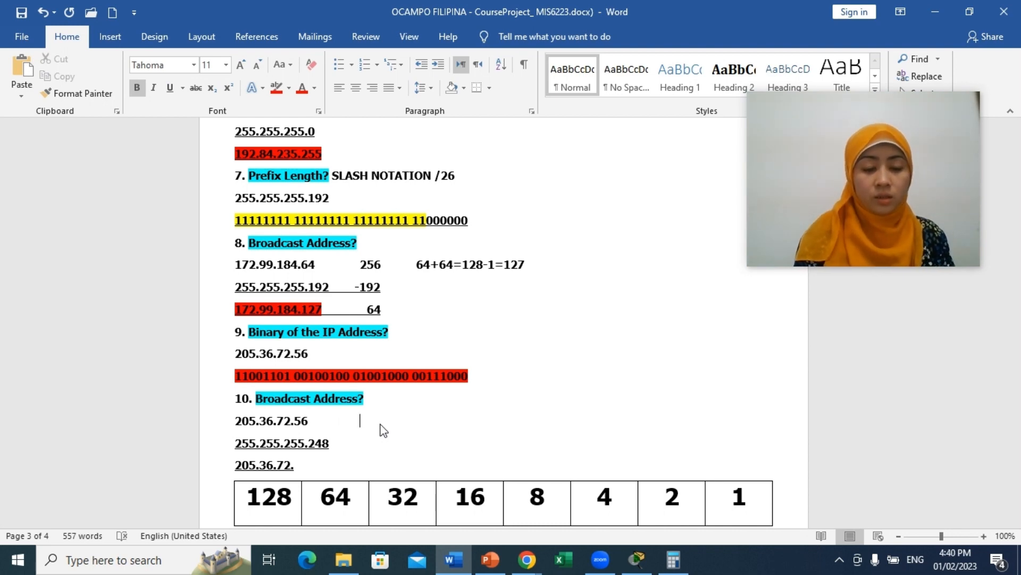
text(256)
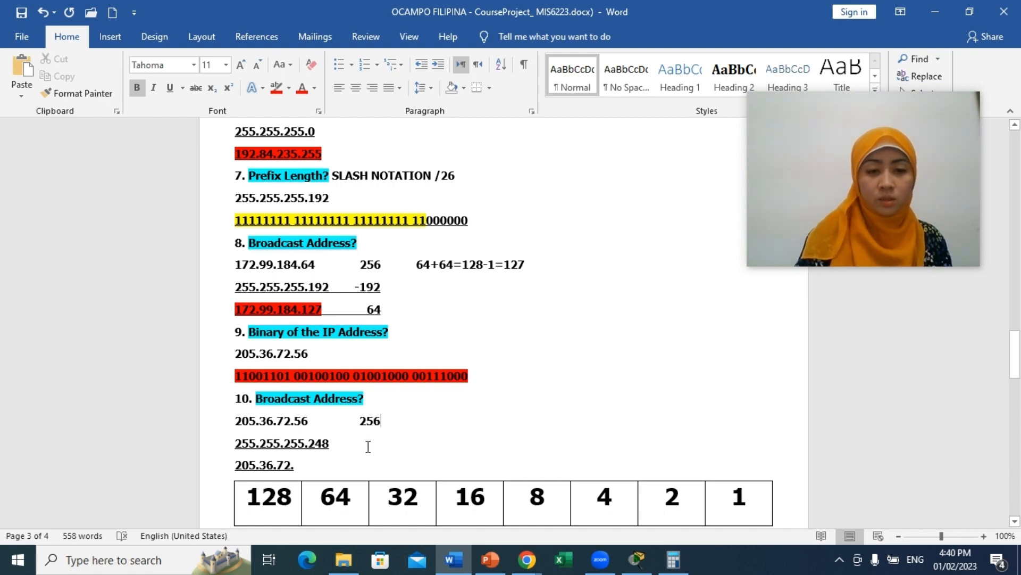
click(367, 446)
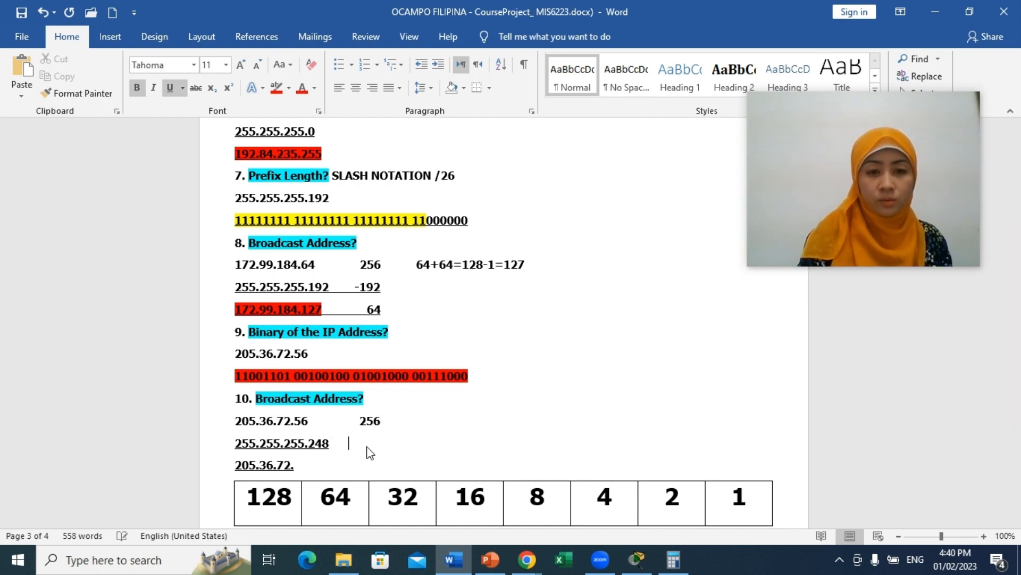
key(Tab)
text(-)
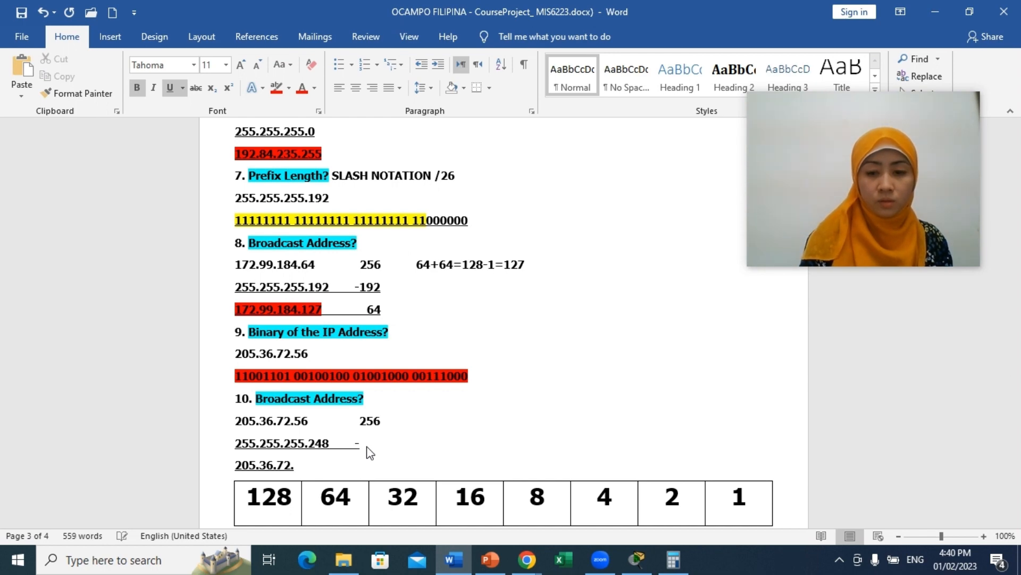
text(248)
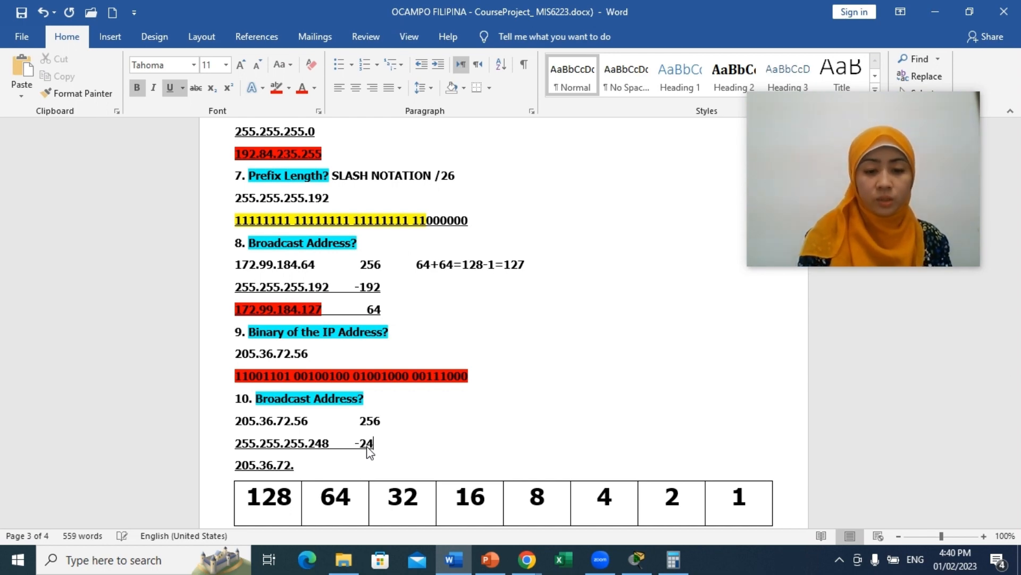
Subtract 248 from 256 in Calculator and write the result 8 below -248 beside item 10's partial broadcast address
click(673, 558)
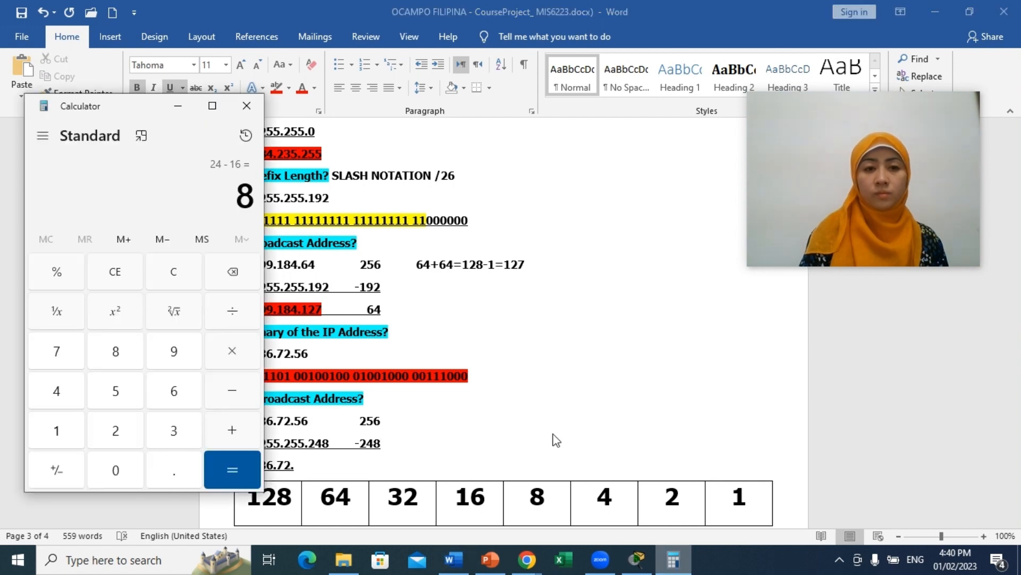
click(187, 276)
text(256)
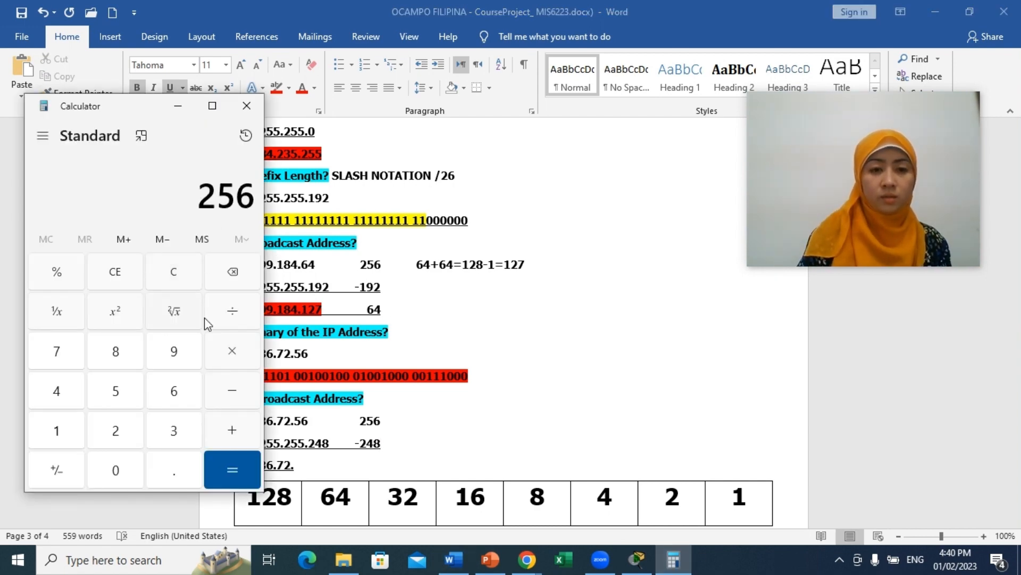
click(242, 393)
text(248)
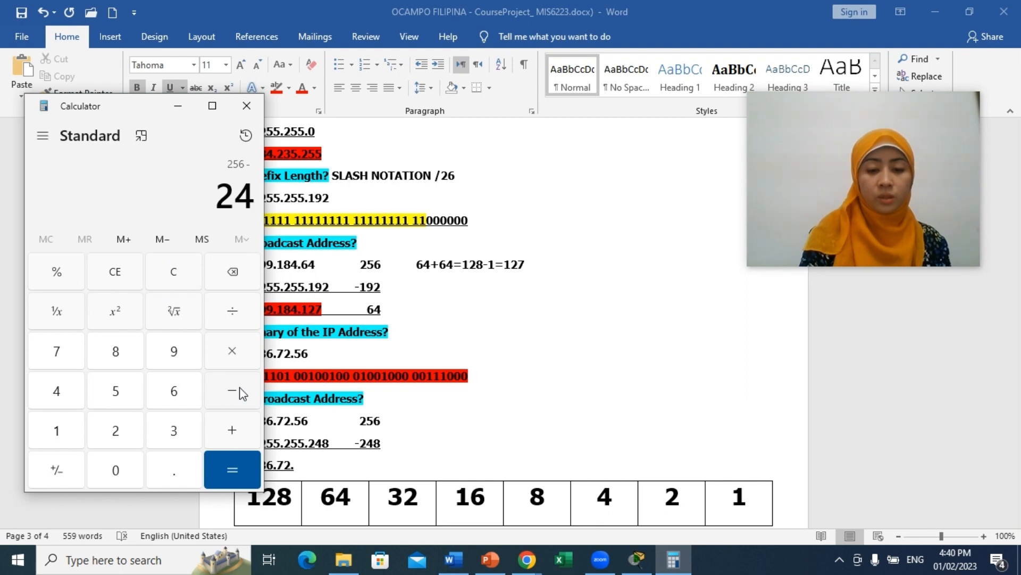
click(238, 470)
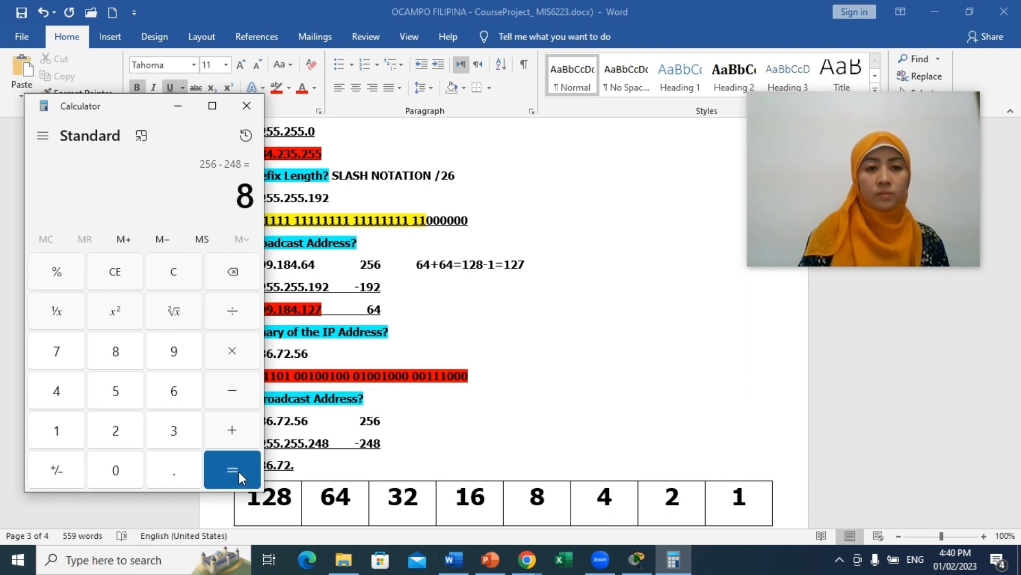
click(177, 107)
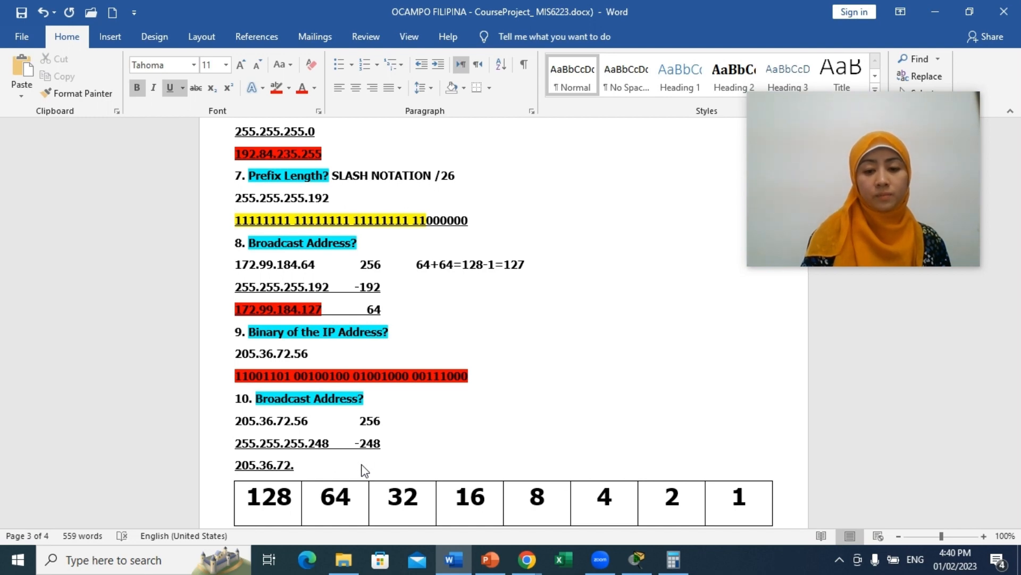
text(8)
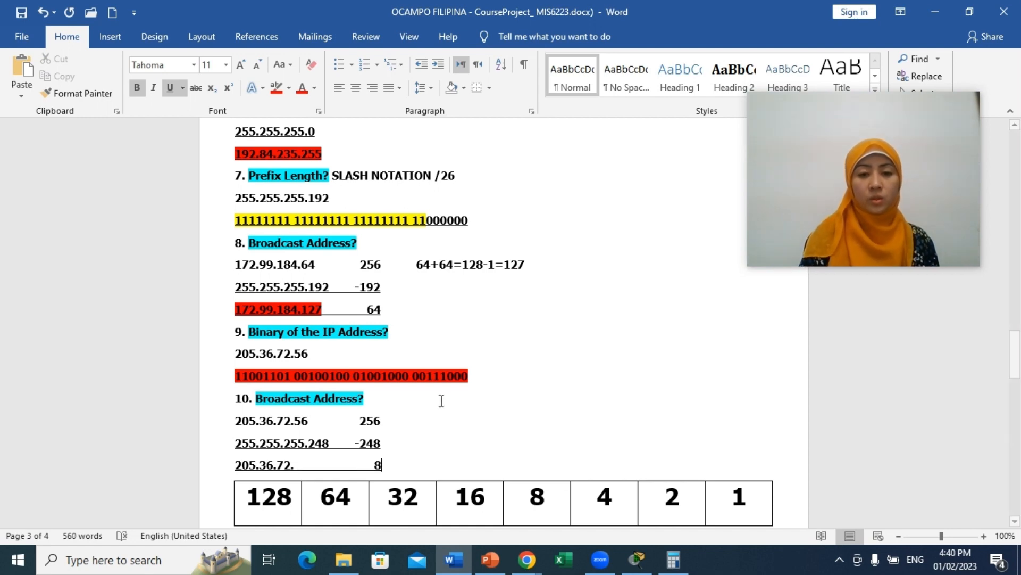
Begin a running addition with 8+8=16 to the right of 256 on item 10's IP address line
click(420, 418)
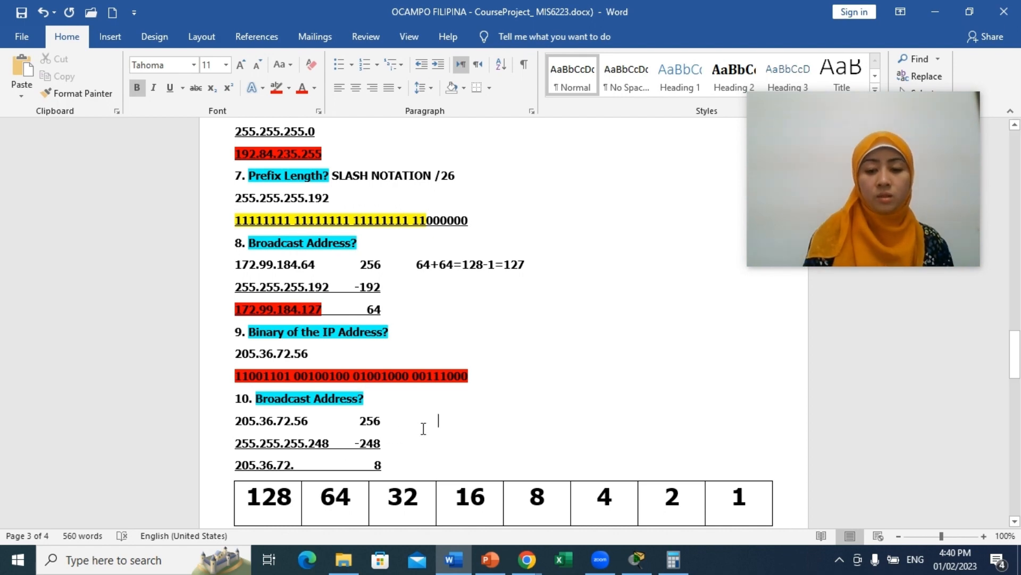
key(BackSpace)
key(BackSpace)
key(BackSpace)
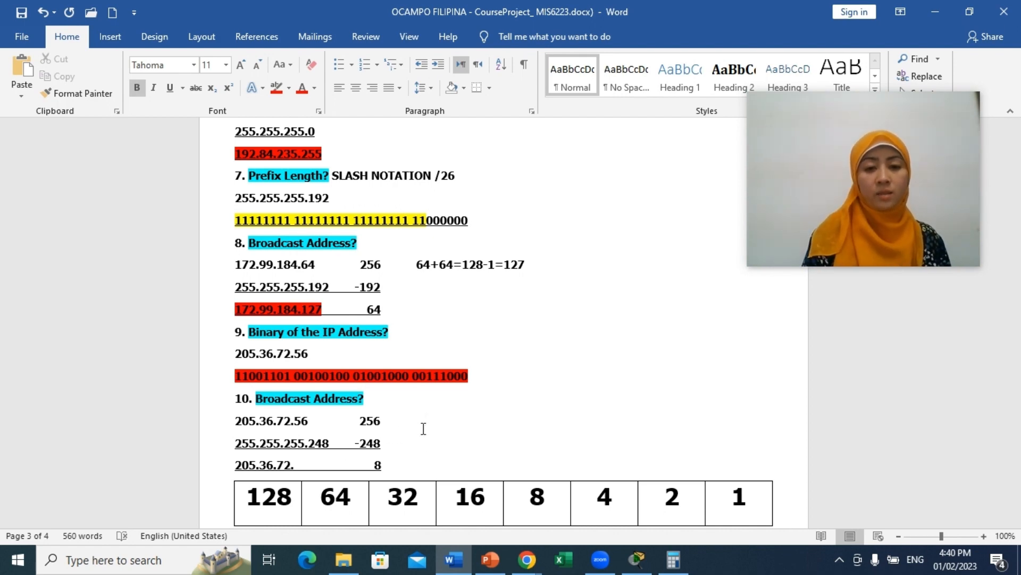
text(8=)
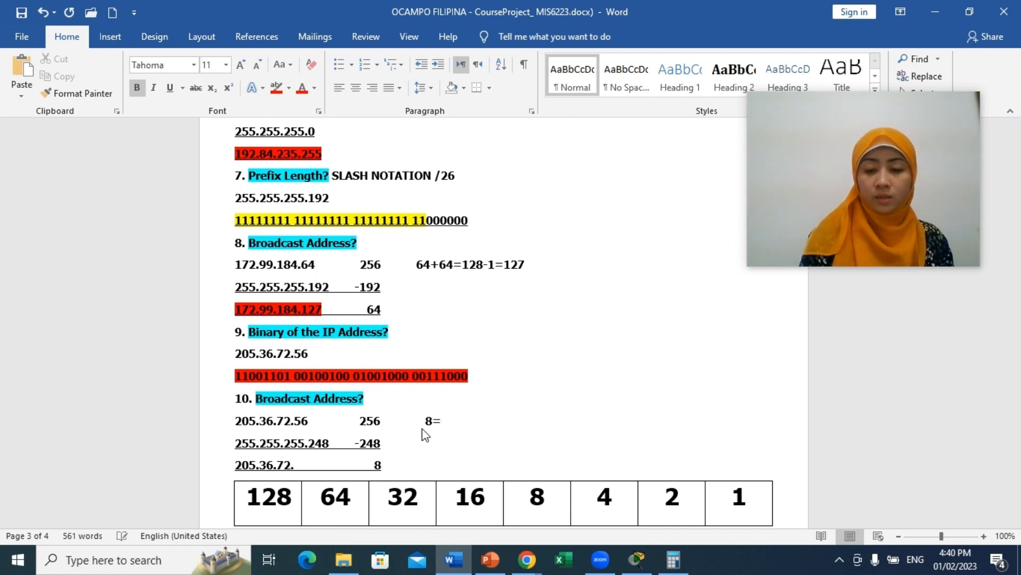
key(BackSpace)
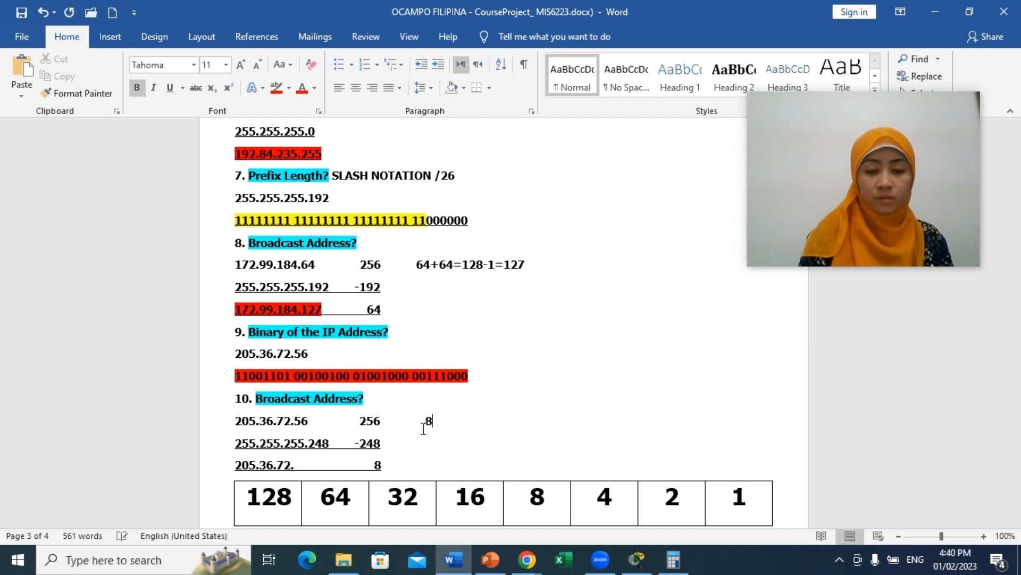
text(+)
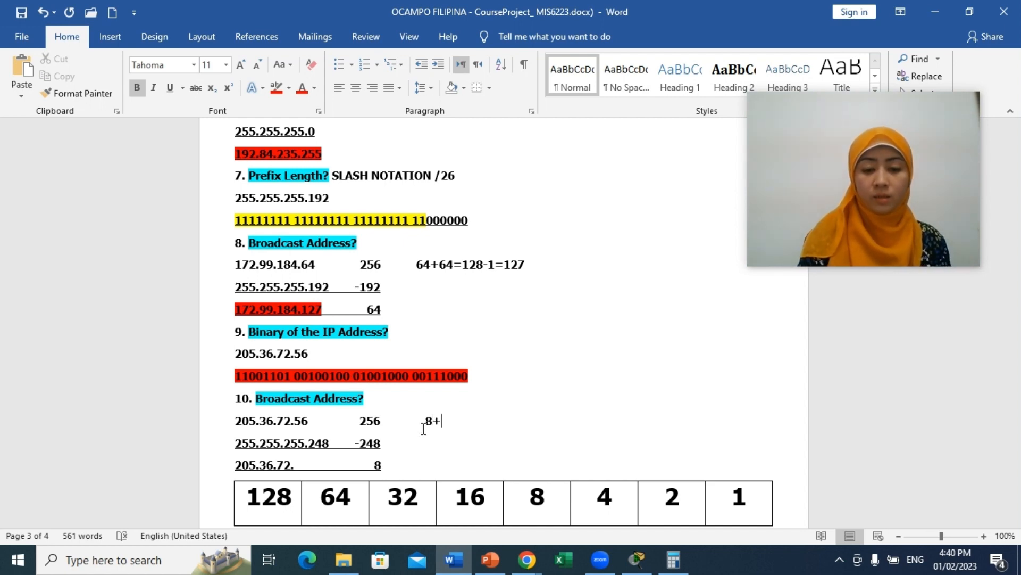
text(8)
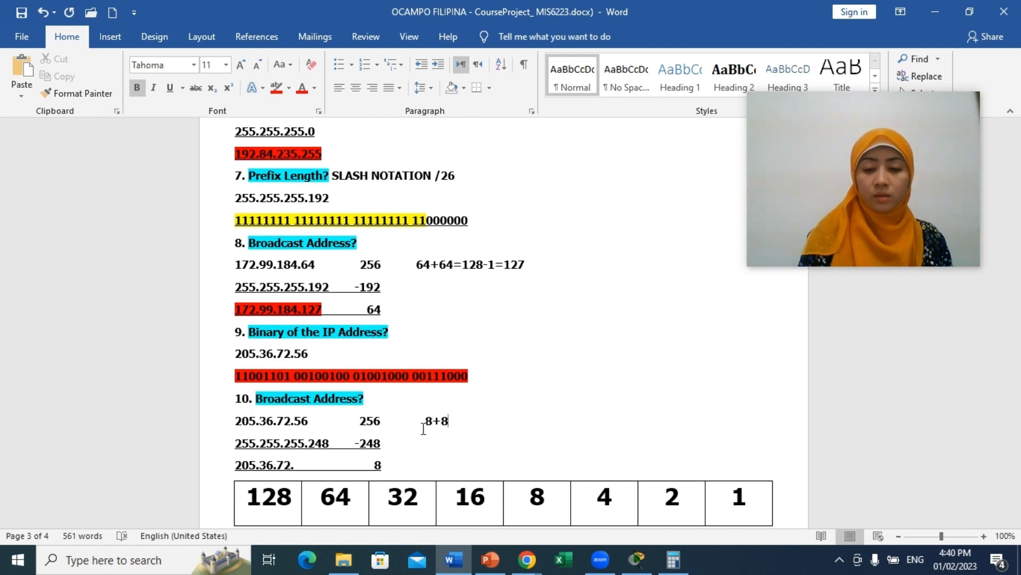
text(+)
key(BackSpace)
text(=)
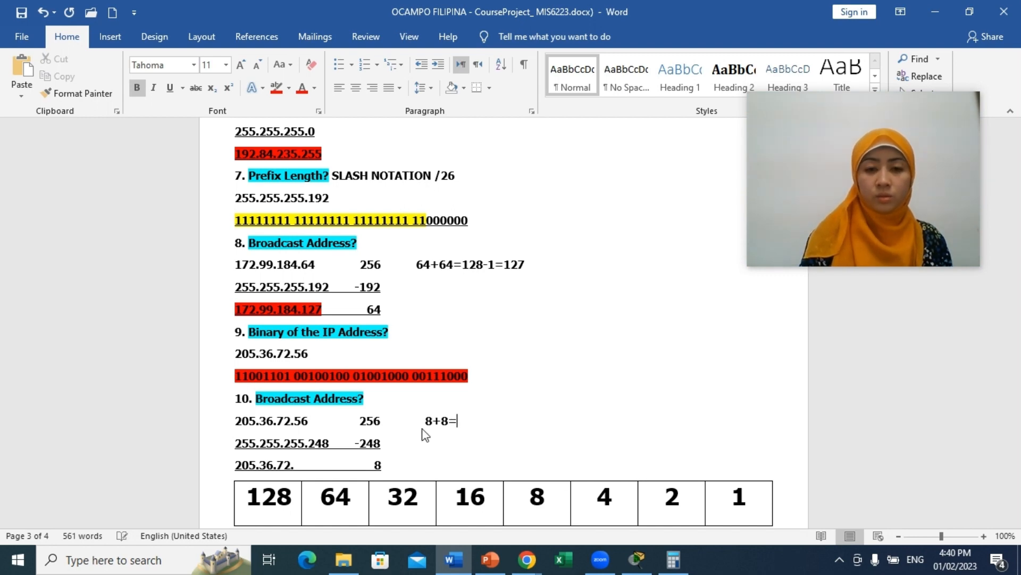
text(16)
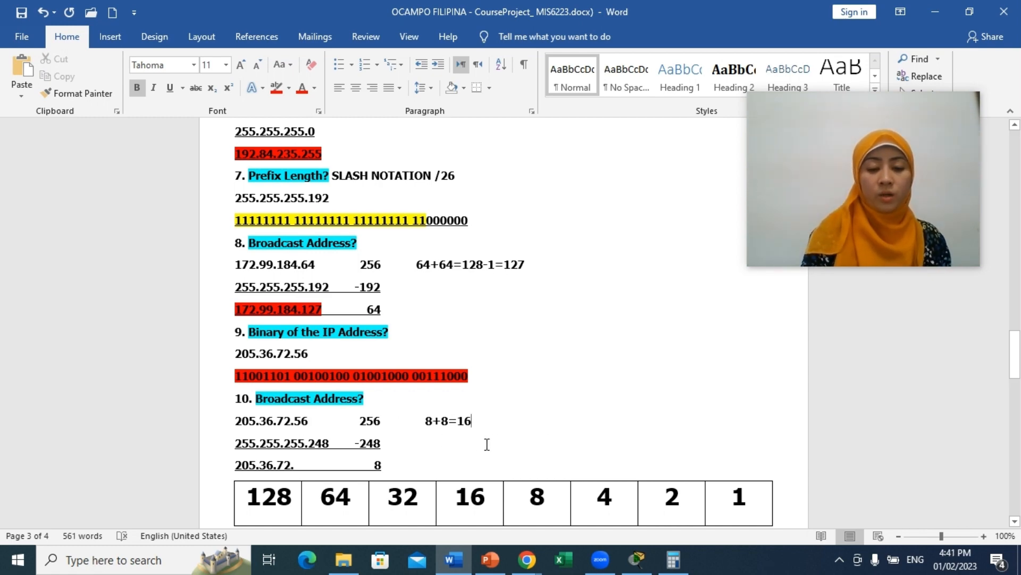
Continue item 10's running addition of the block size with +8=24+8=32
text(+)
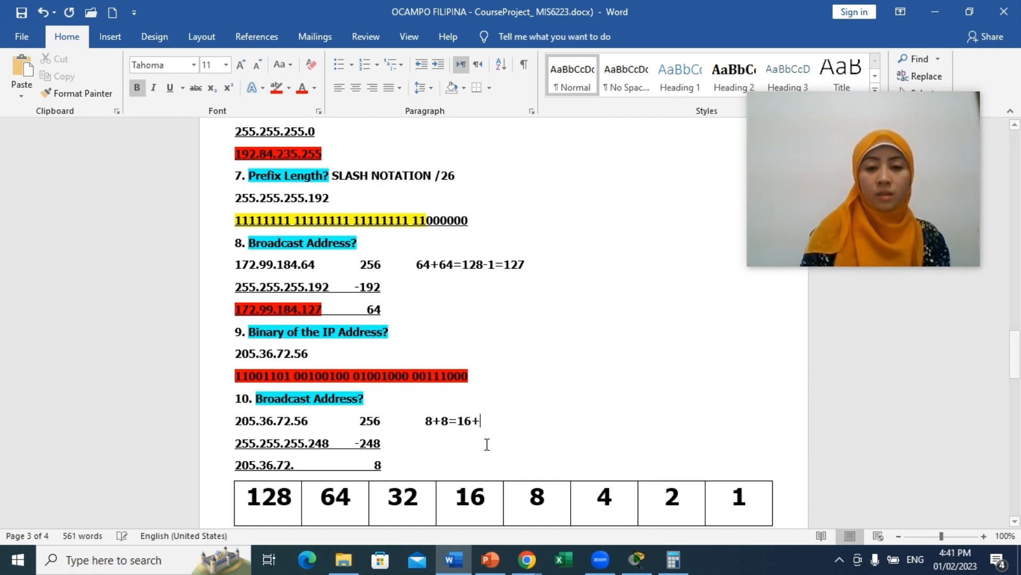
text(8)
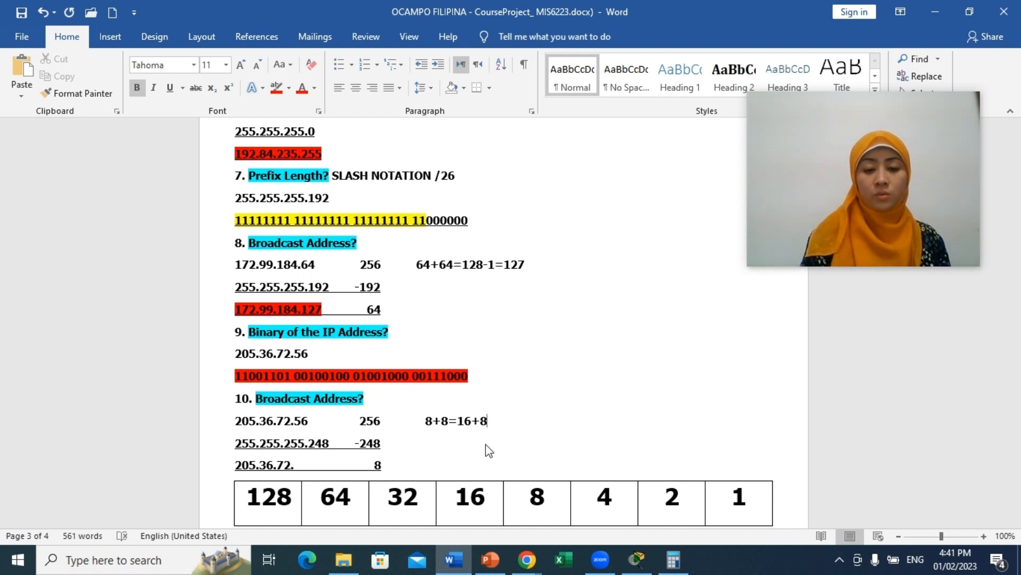
text(=24)
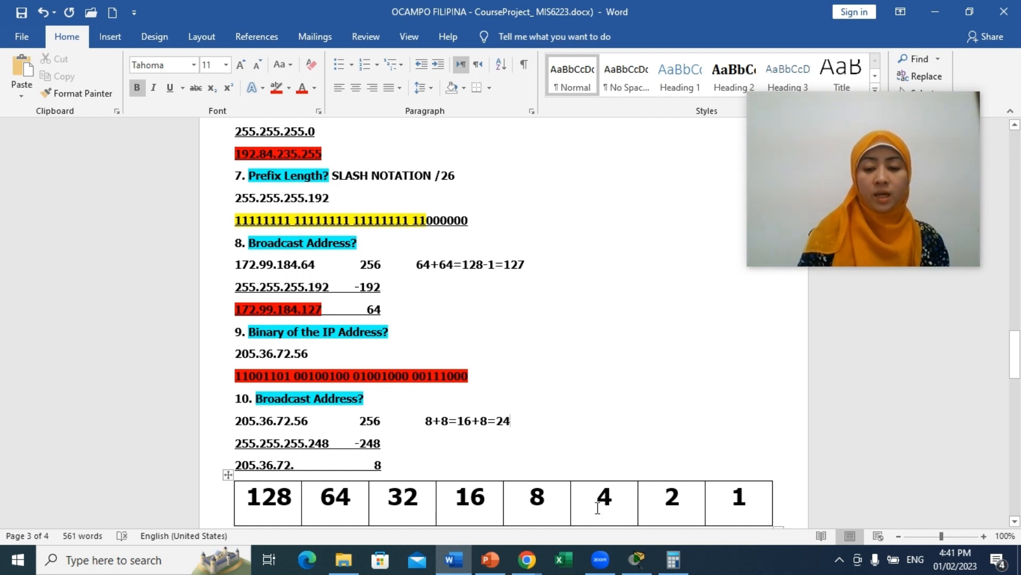
text(+)
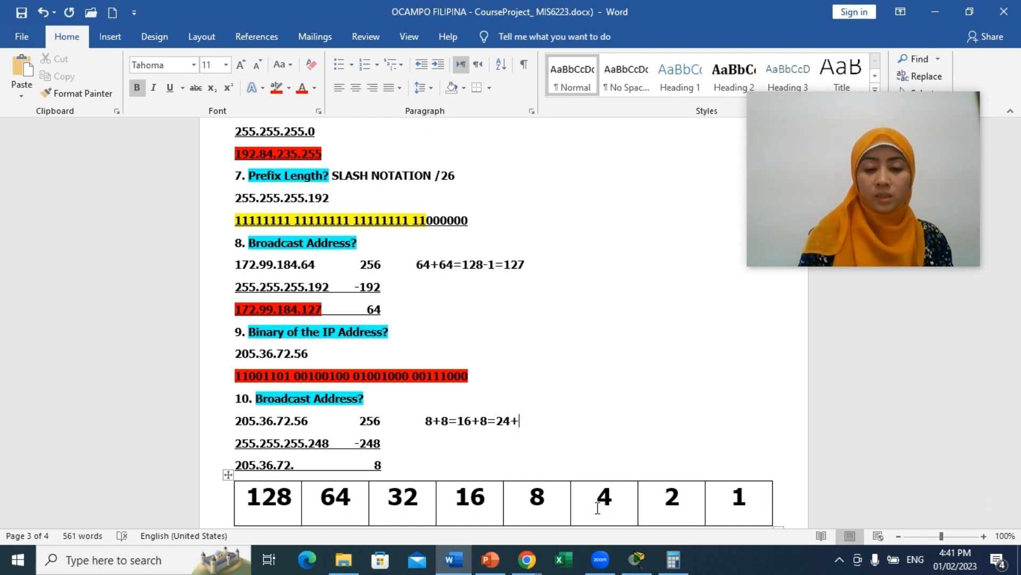
text(8)
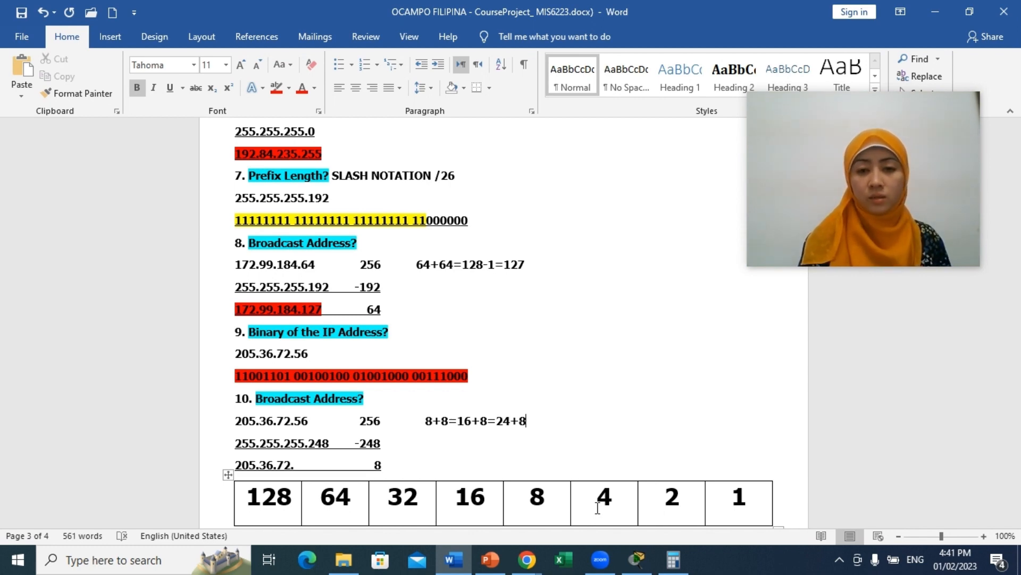
text(=)
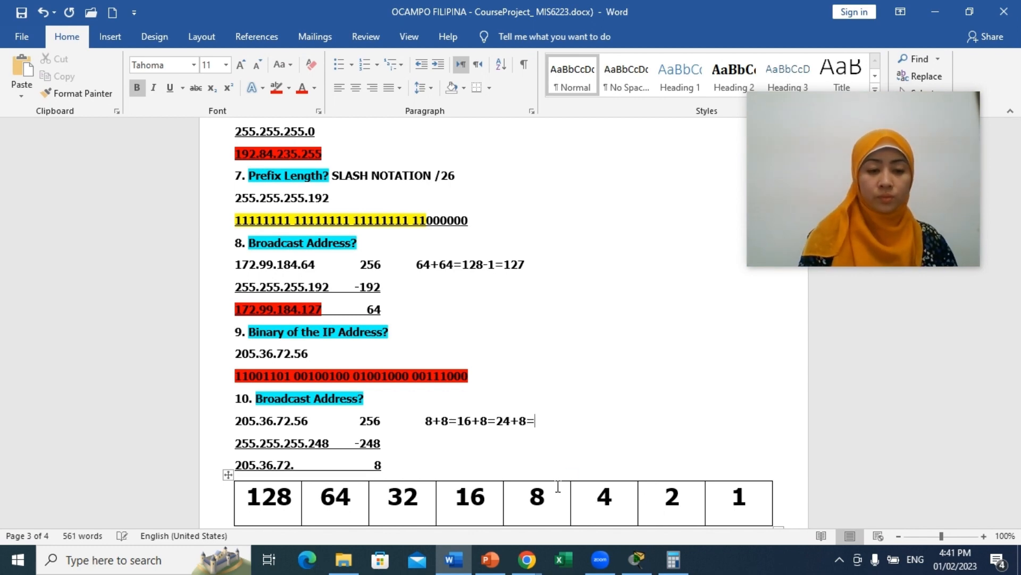
text(32)
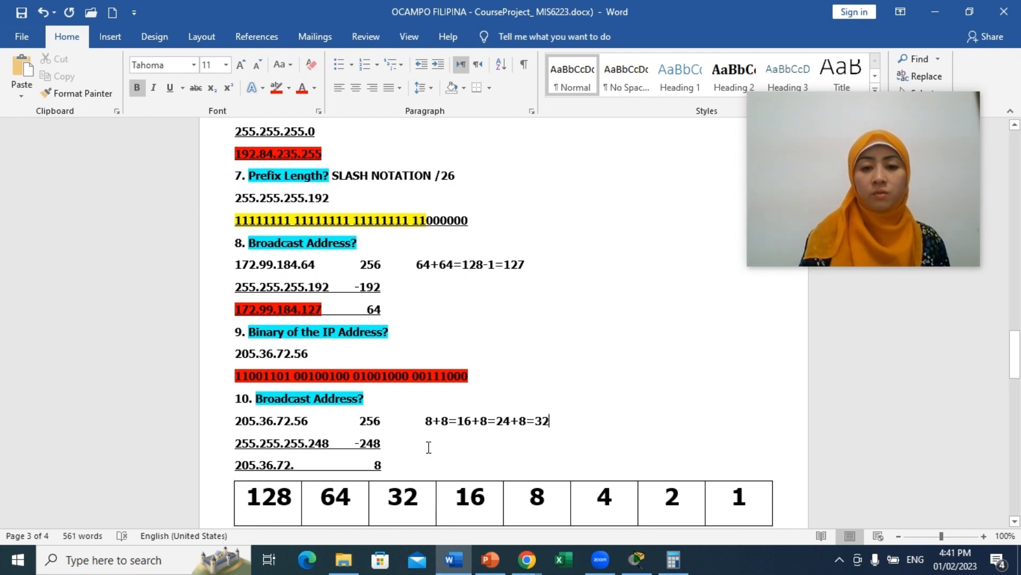
Extend item 10's running addition from 32 with +8=40+8=48
text(=32)
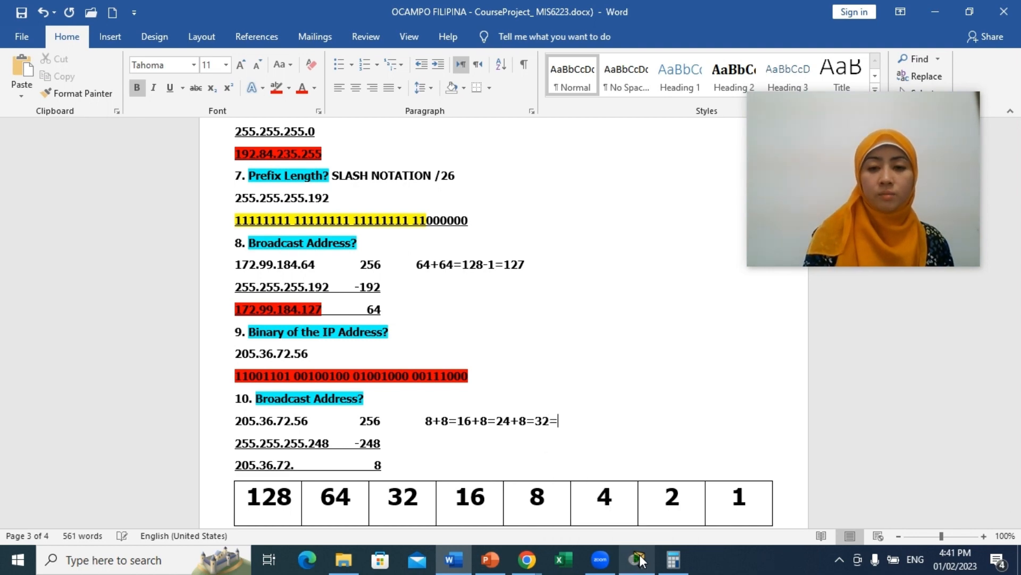
text(+)
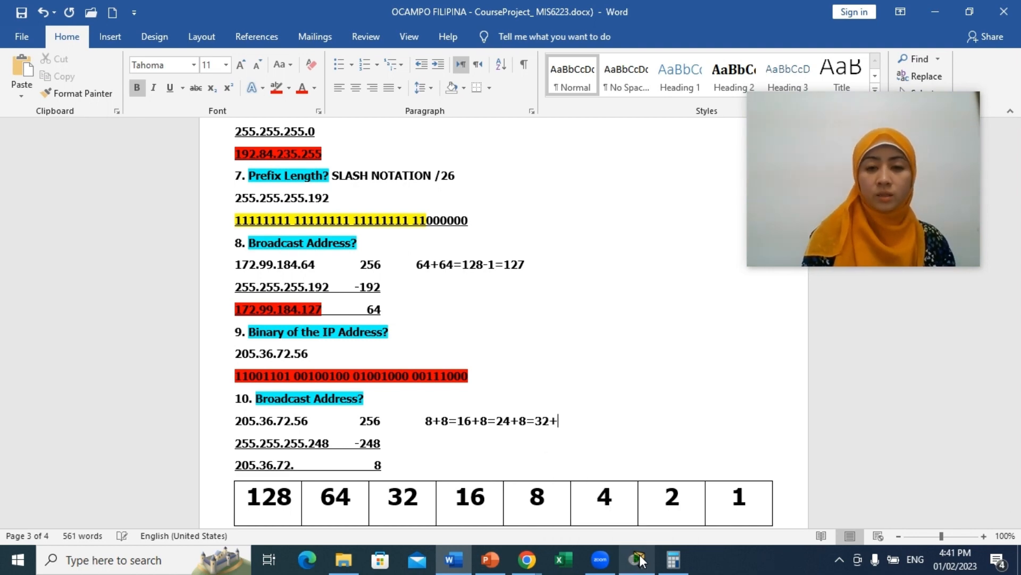
text(8)
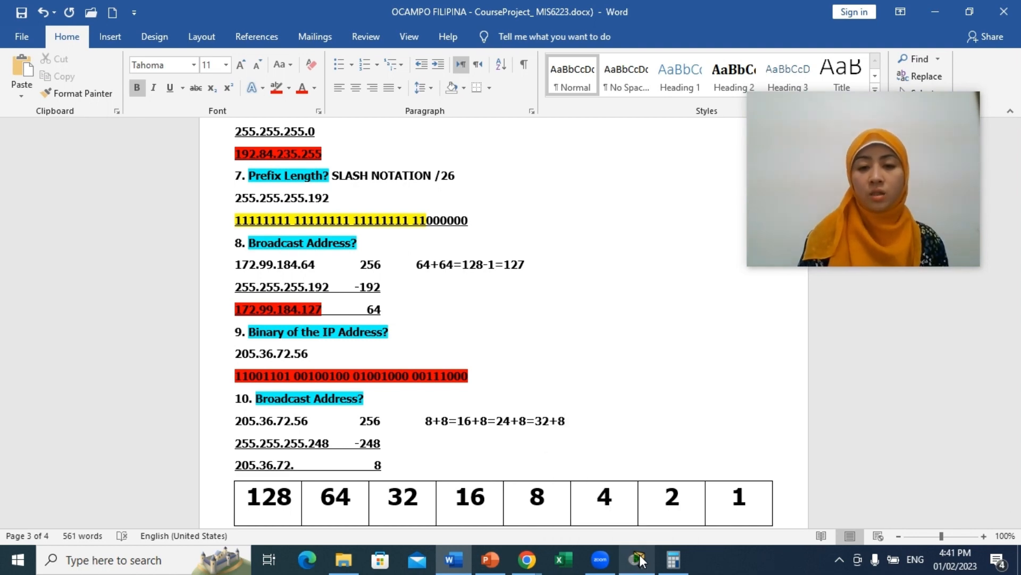
text(=40)
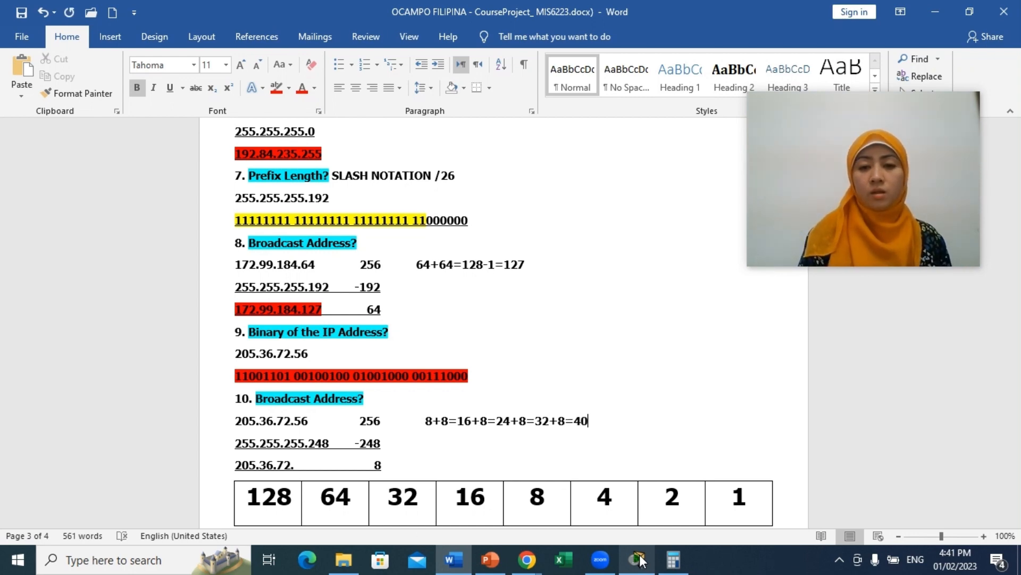
mouse_move(640, 560)
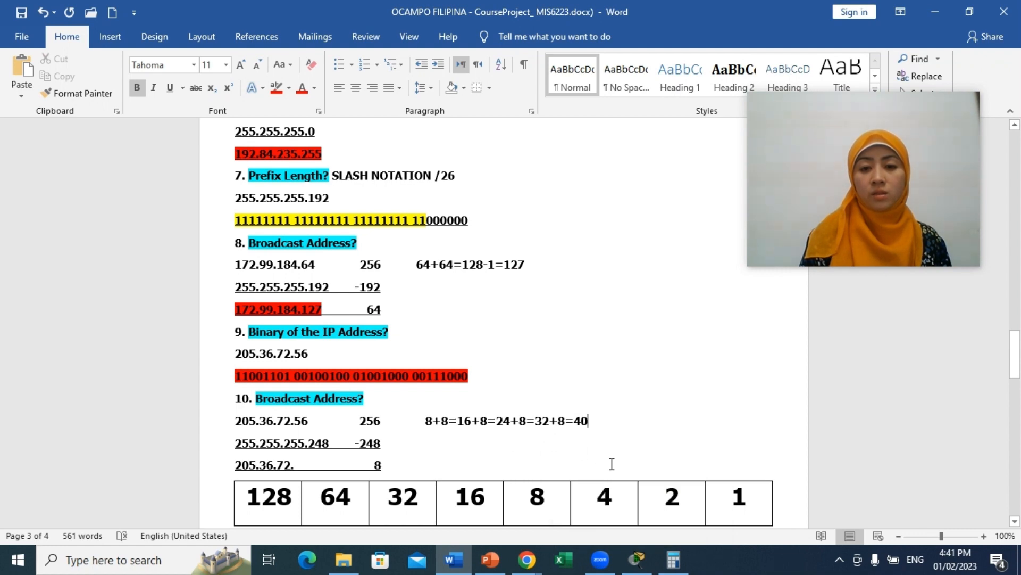
text(+)
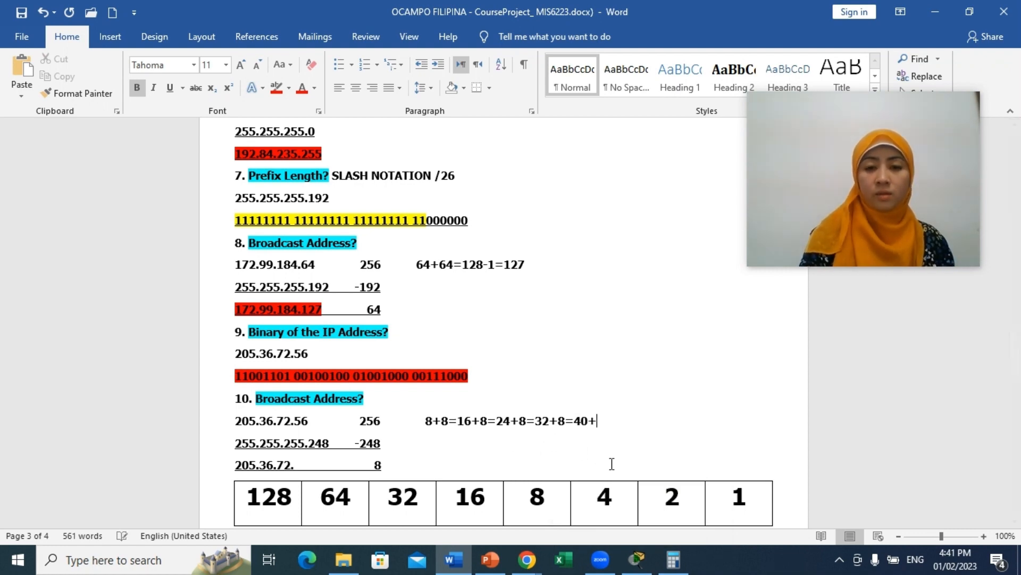
text(8=40)
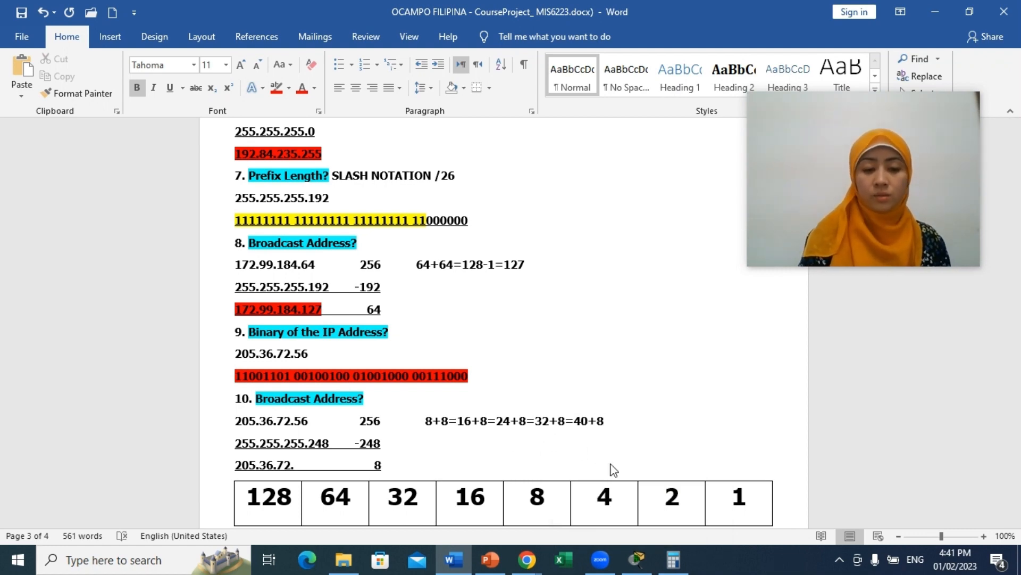
text(+8)
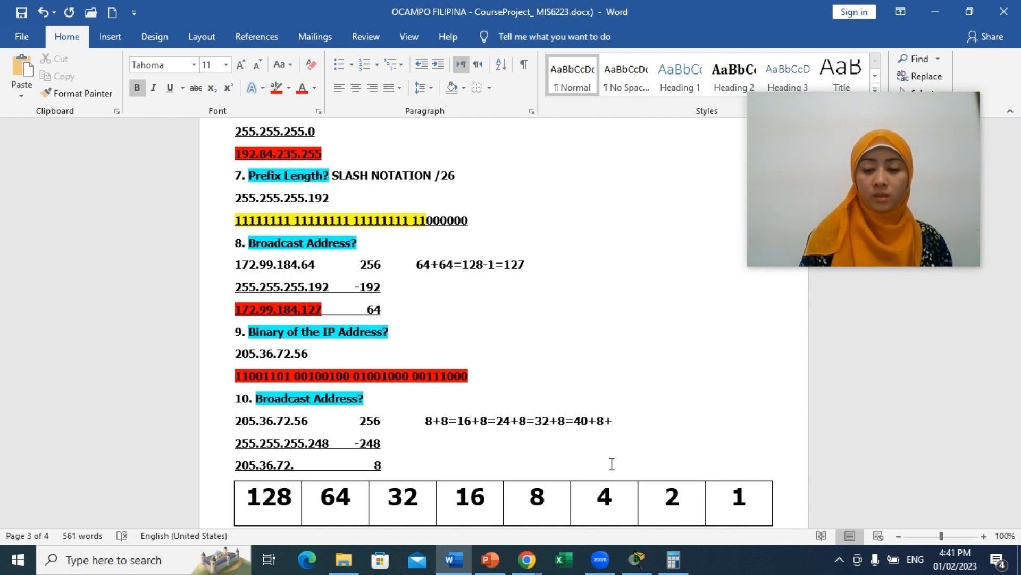
text(=48)
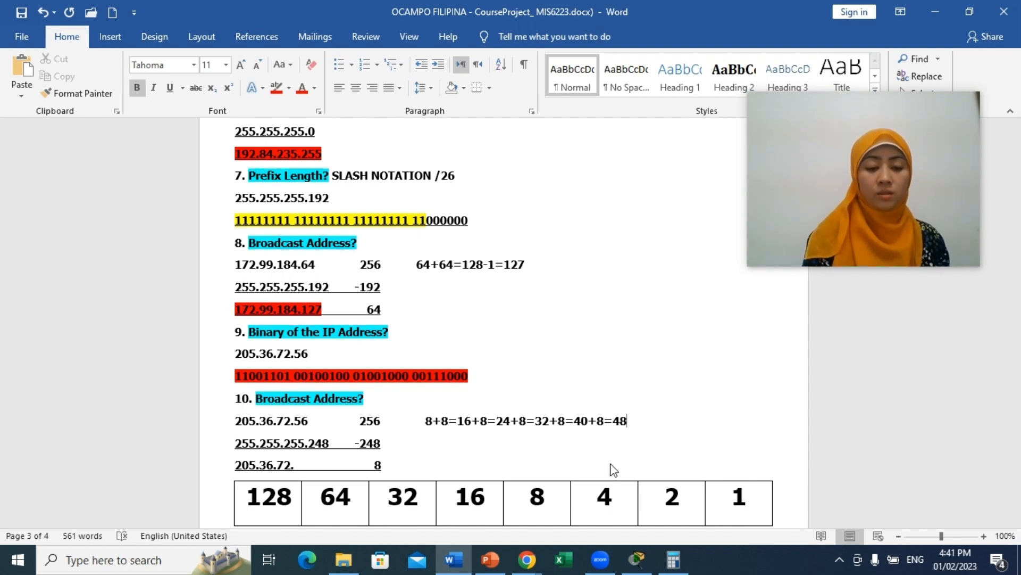
Extend item 10's running addition of the block size from 48 with +8=56+8=64
text(+)
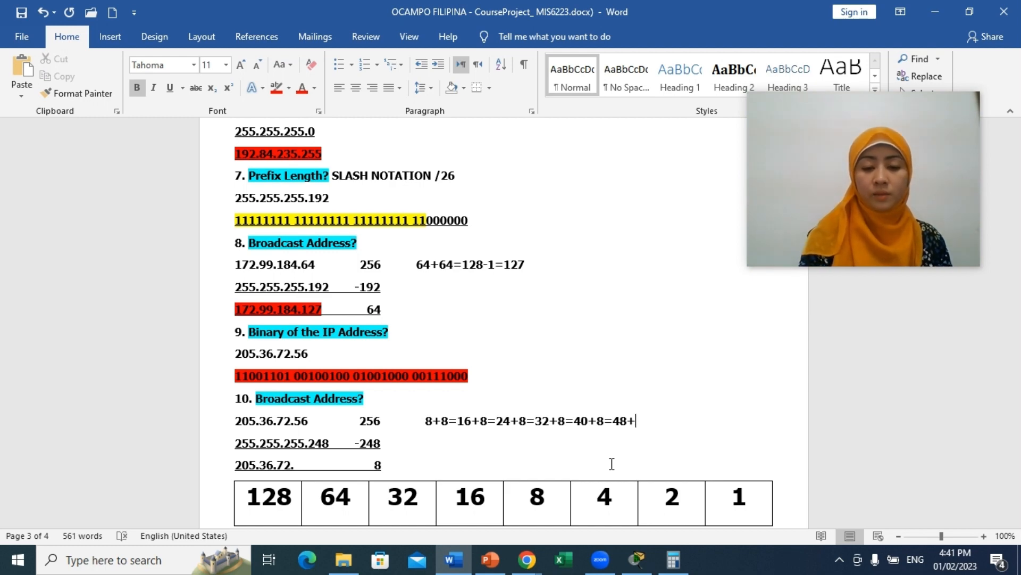
text(8)
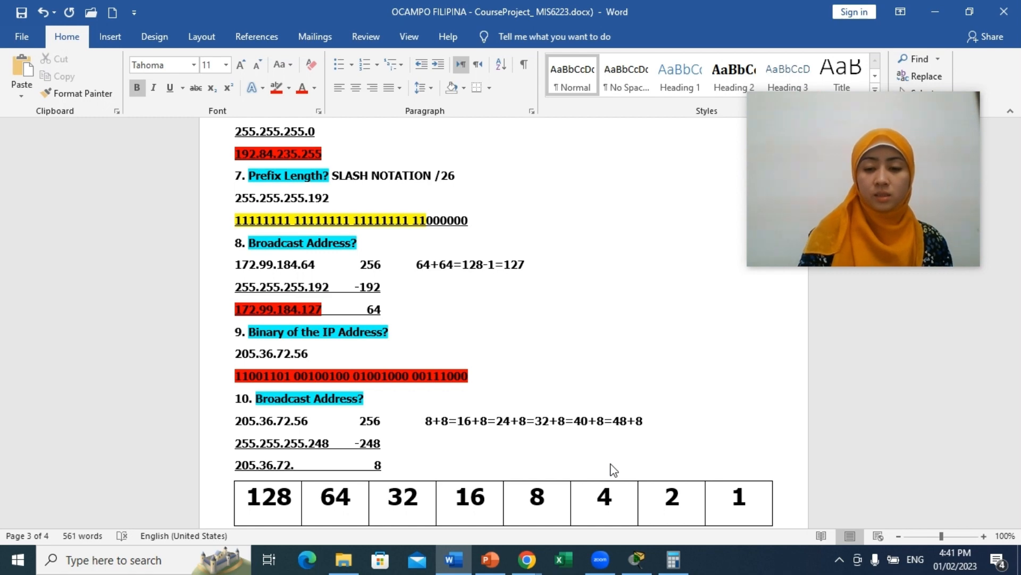
text(=56)
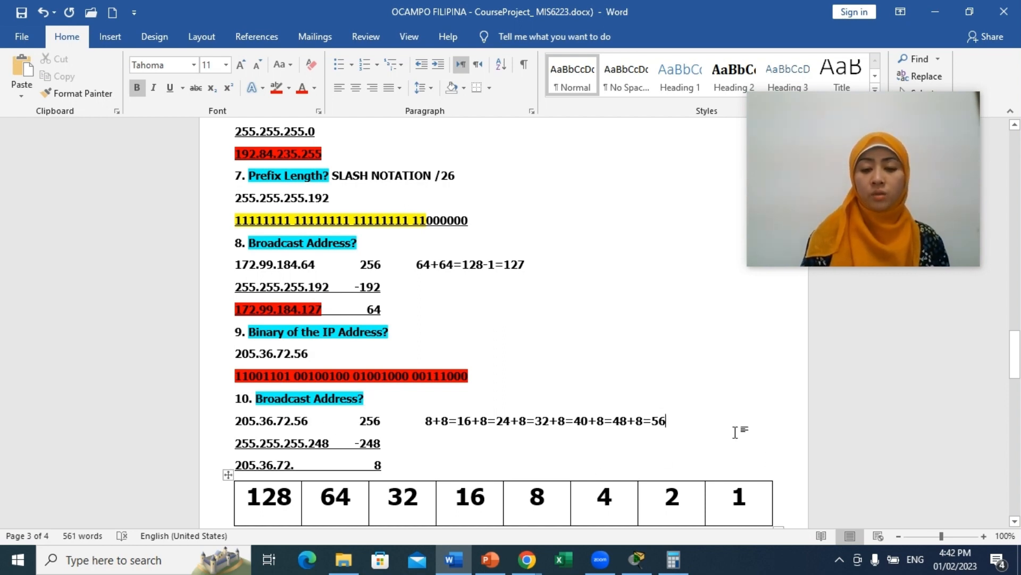
text(=16+)
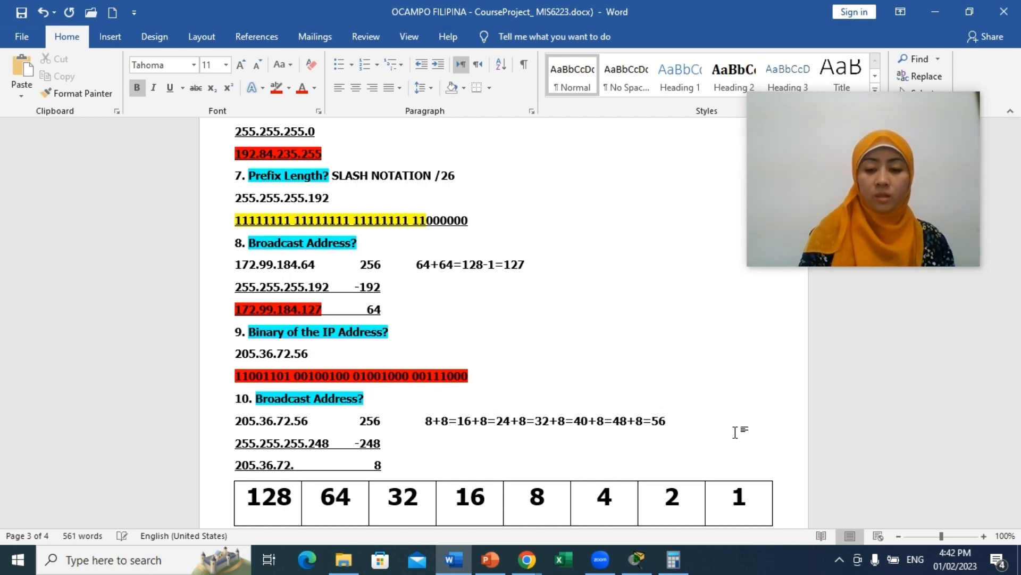
text(8=)
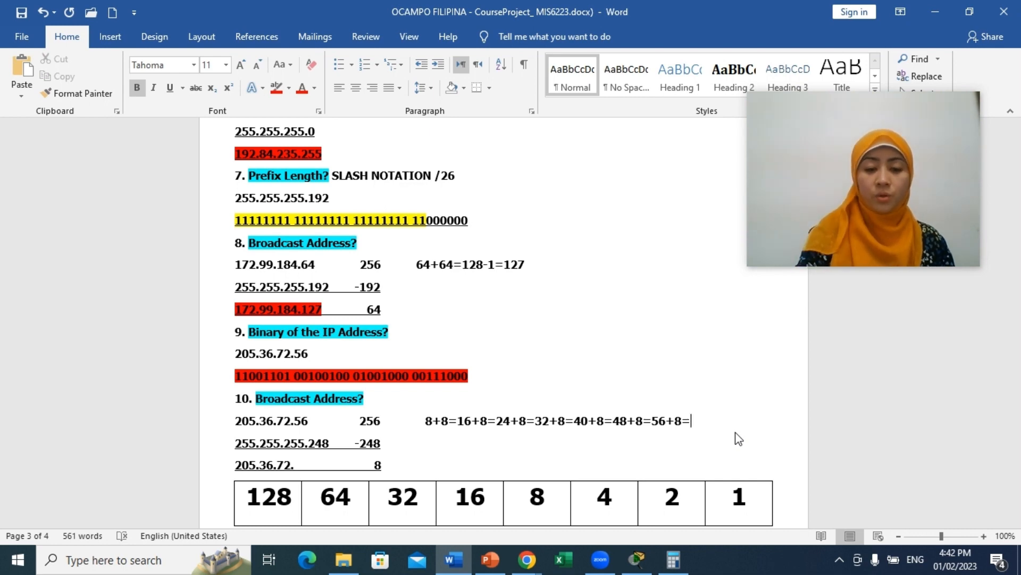
text(64)
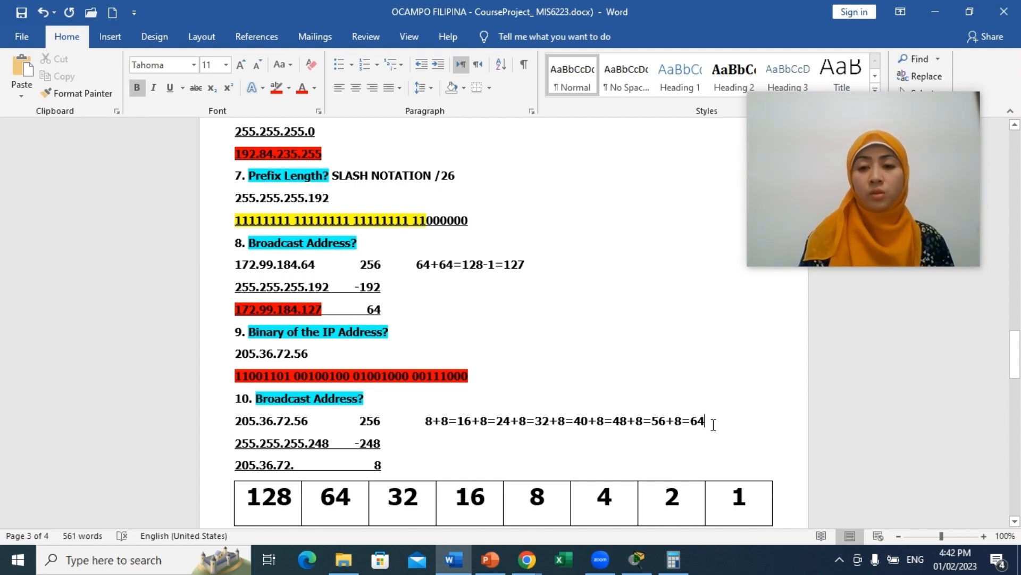
Finish item 10's calculation by subtracting one from 64, writing -1=63 at its end
text(-)
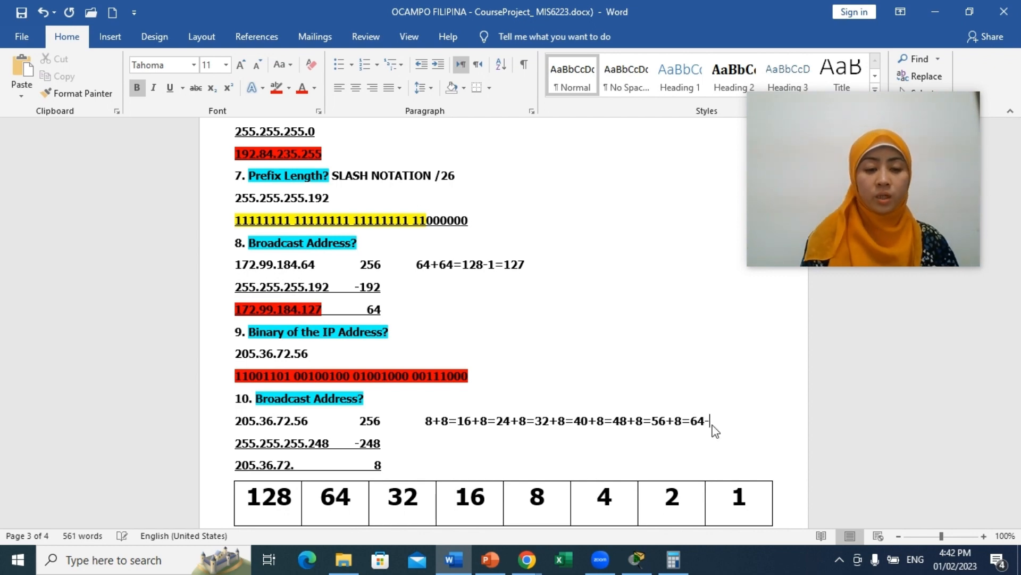
text(1)
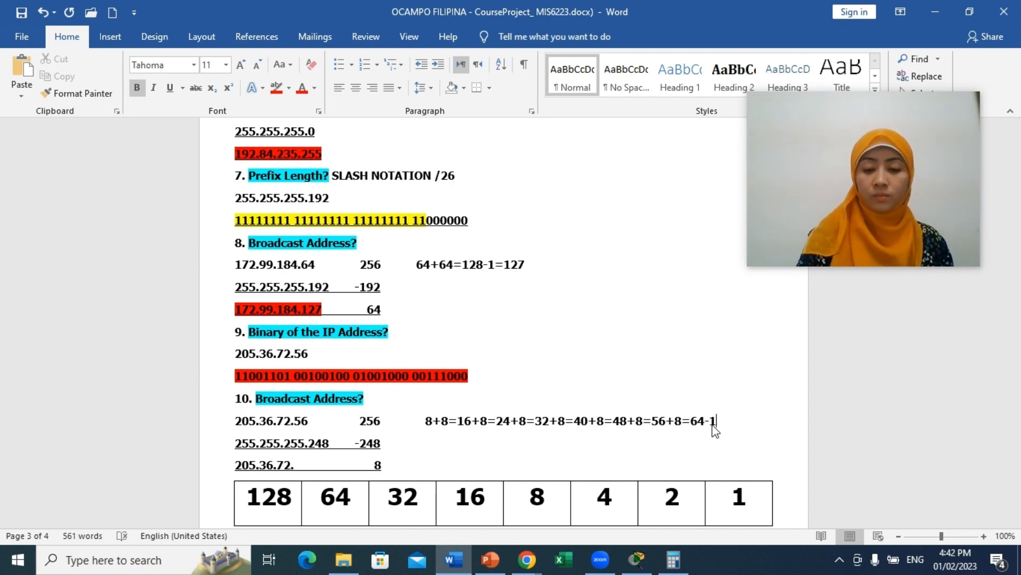
text(+)
key(BackSpace)
text(=)
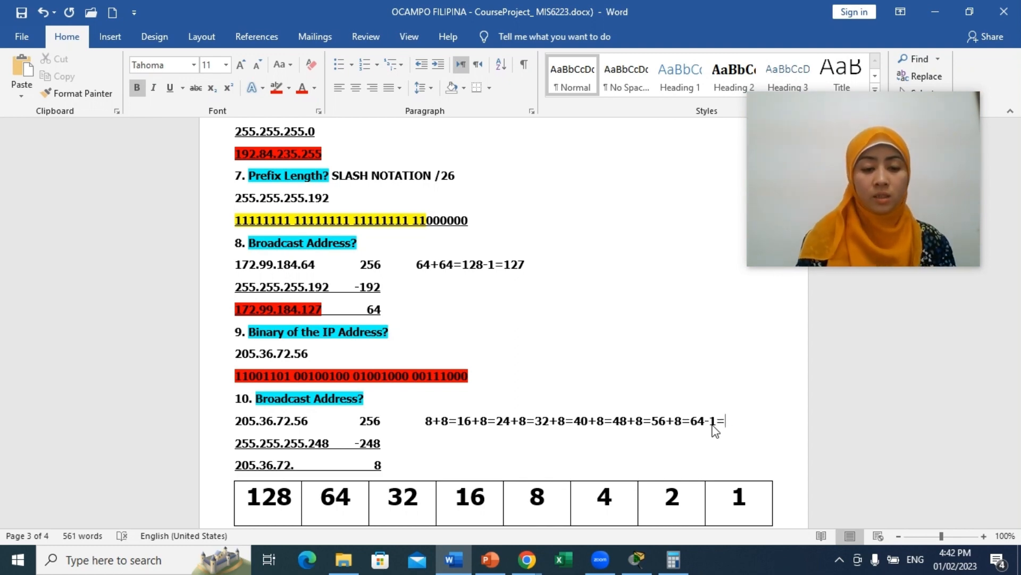
text(63)
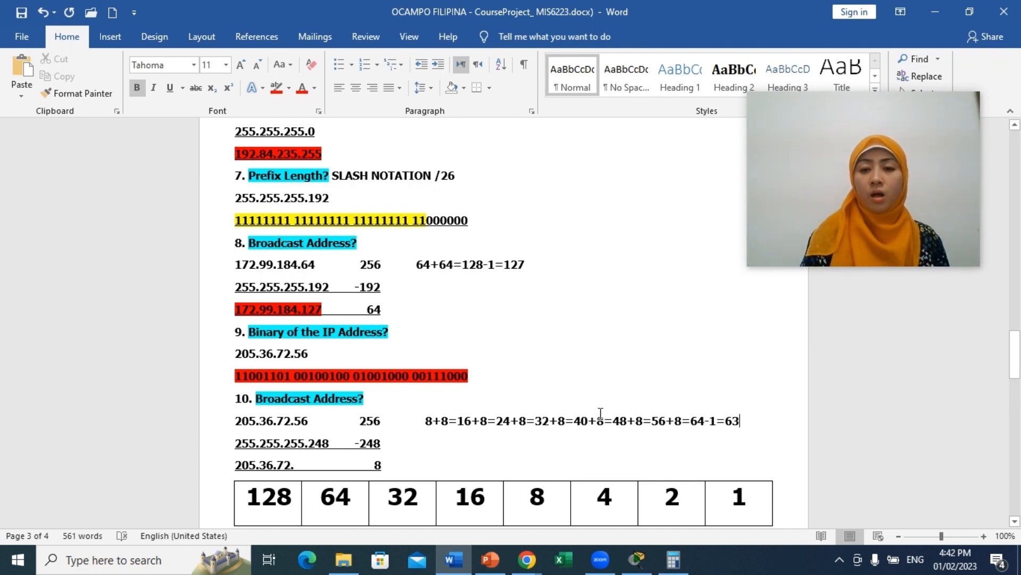
Complete item 10's broadcast address as 205.36.72.63 and remove the extra spacing before the 8 to realign it
click(306, 467)
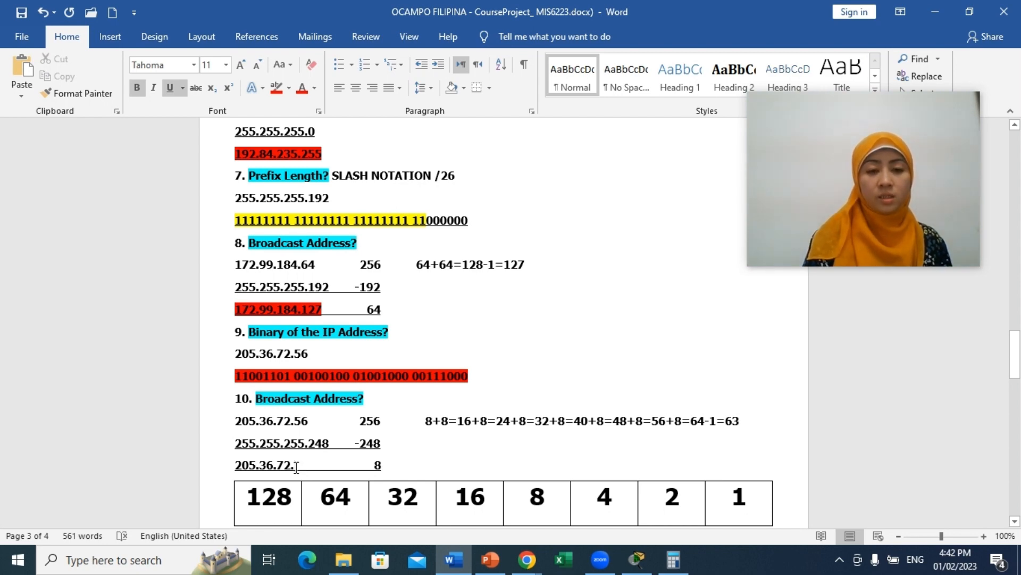
text(63)
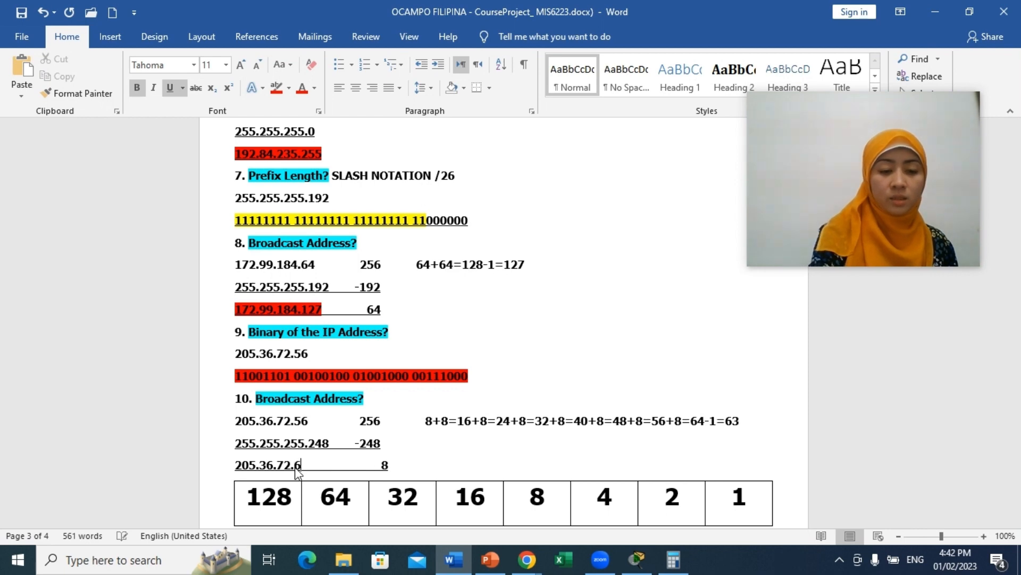
click(352, 466)
key(BackSpace)
key(BackSpace)
key(BackSpace)
key(BackSpace)
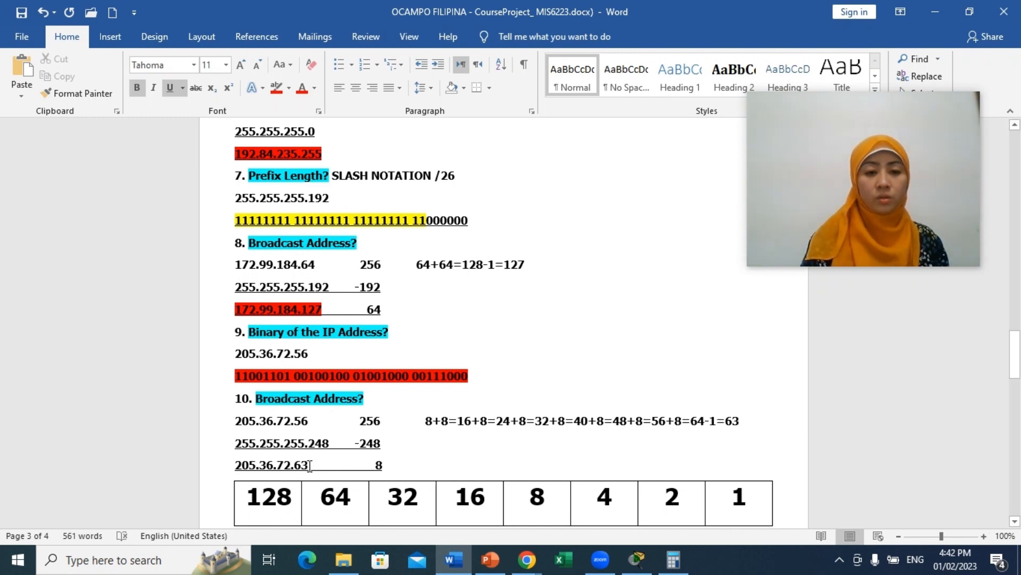
Highlight item 10's broadcast address 205.36.72.63 in red
drag(310, 466, 237, 467)
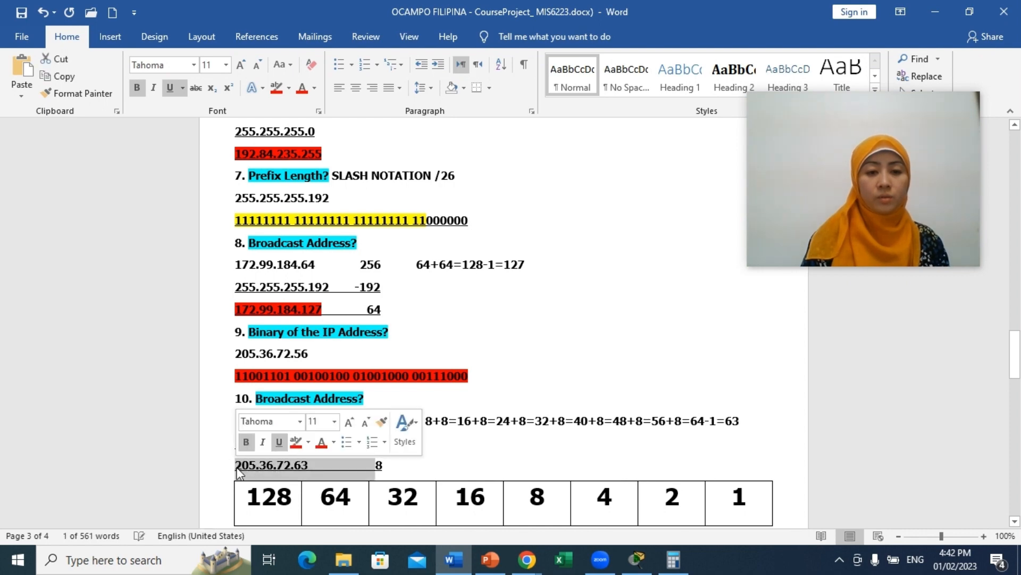
click(308, 447)
click(300, 367)
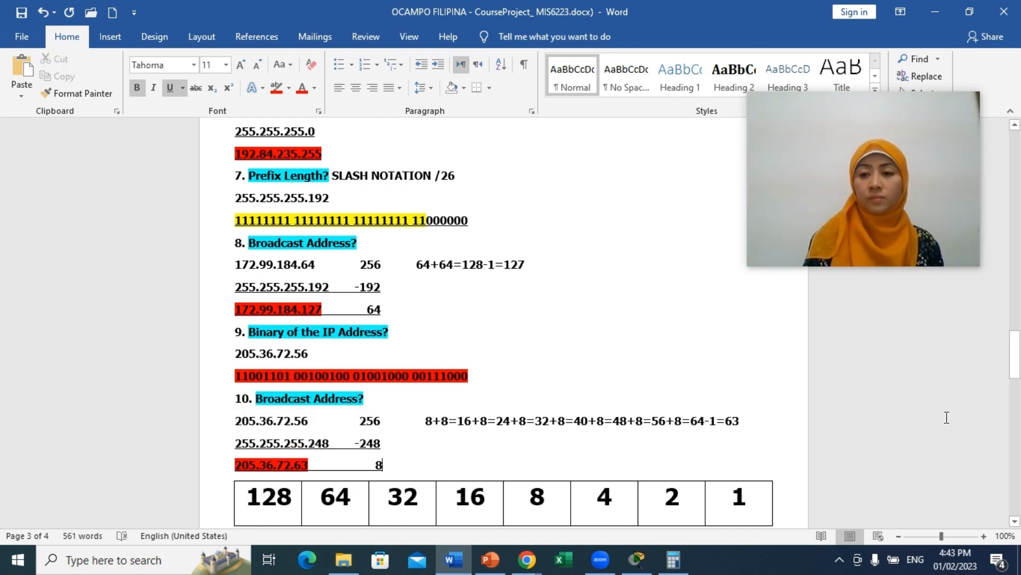
drag(1017, 353, 1017, 379)
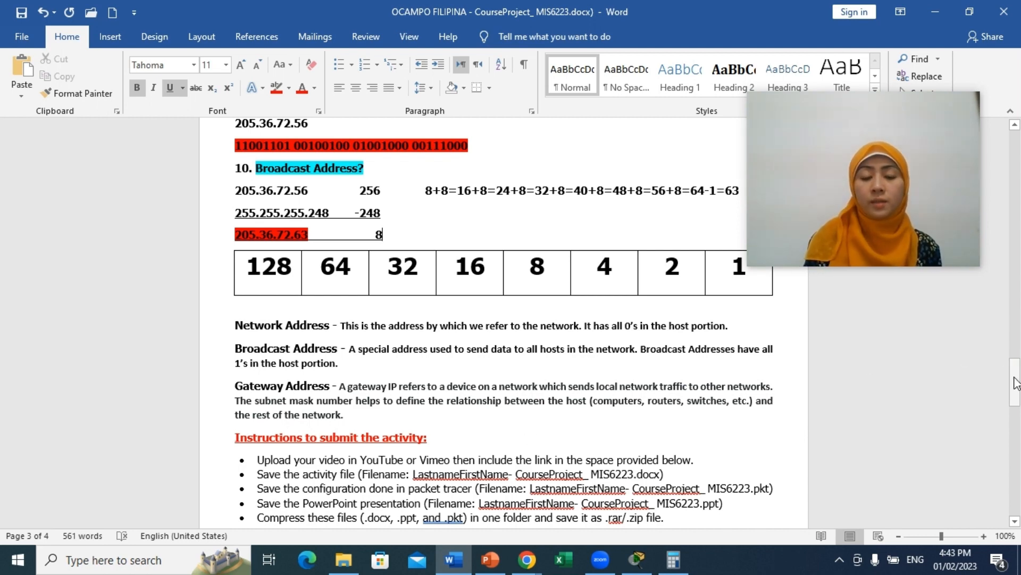
drag(1016, 382, 1016, 355)
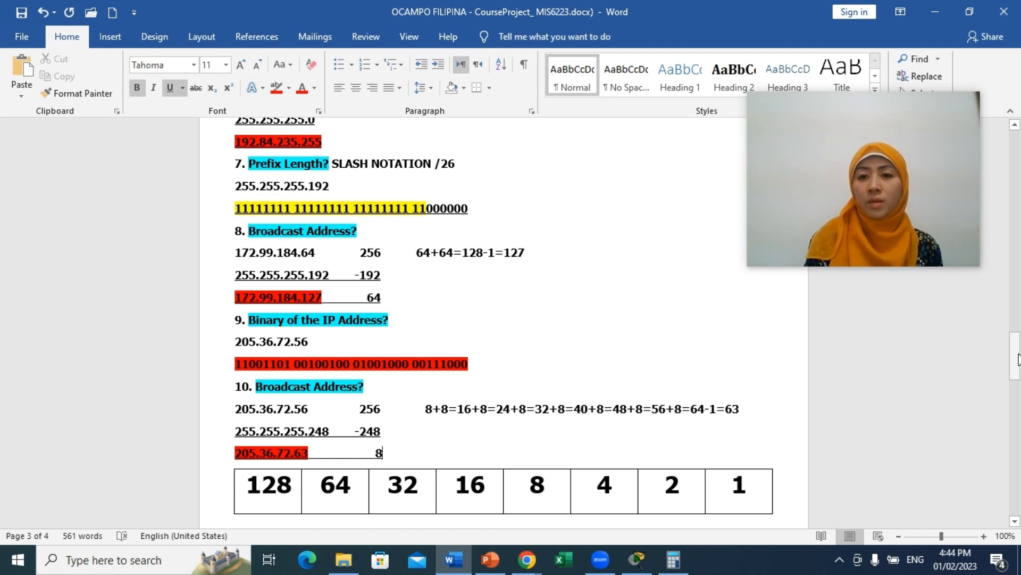
drag(1018, 359, 1016, 148)
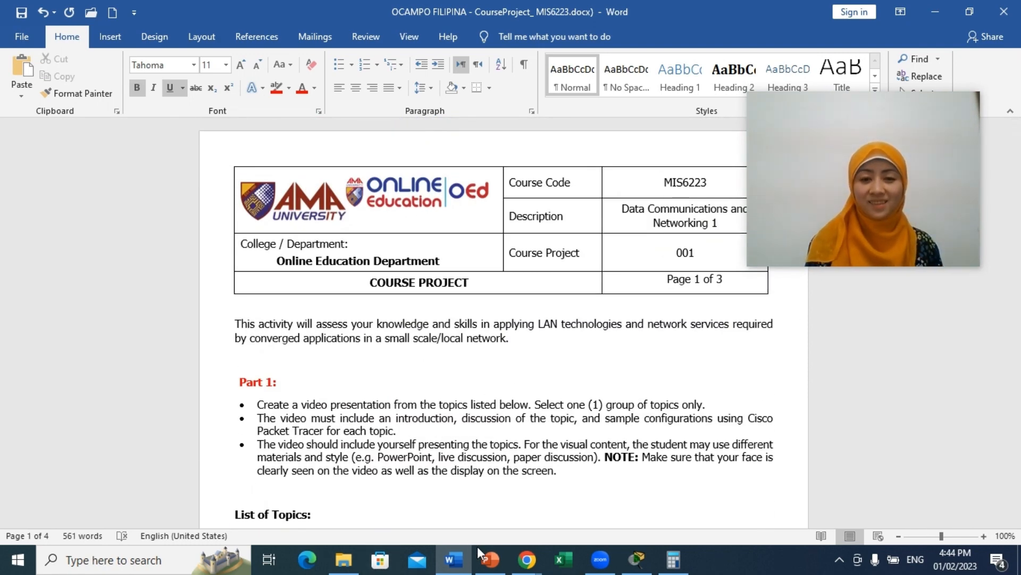
mouse_move(525, 558)
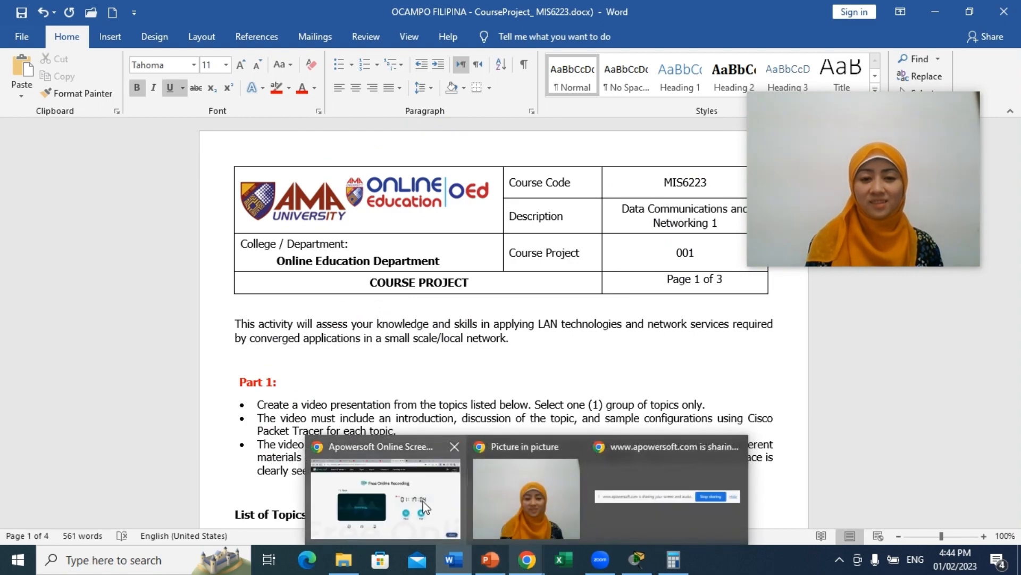